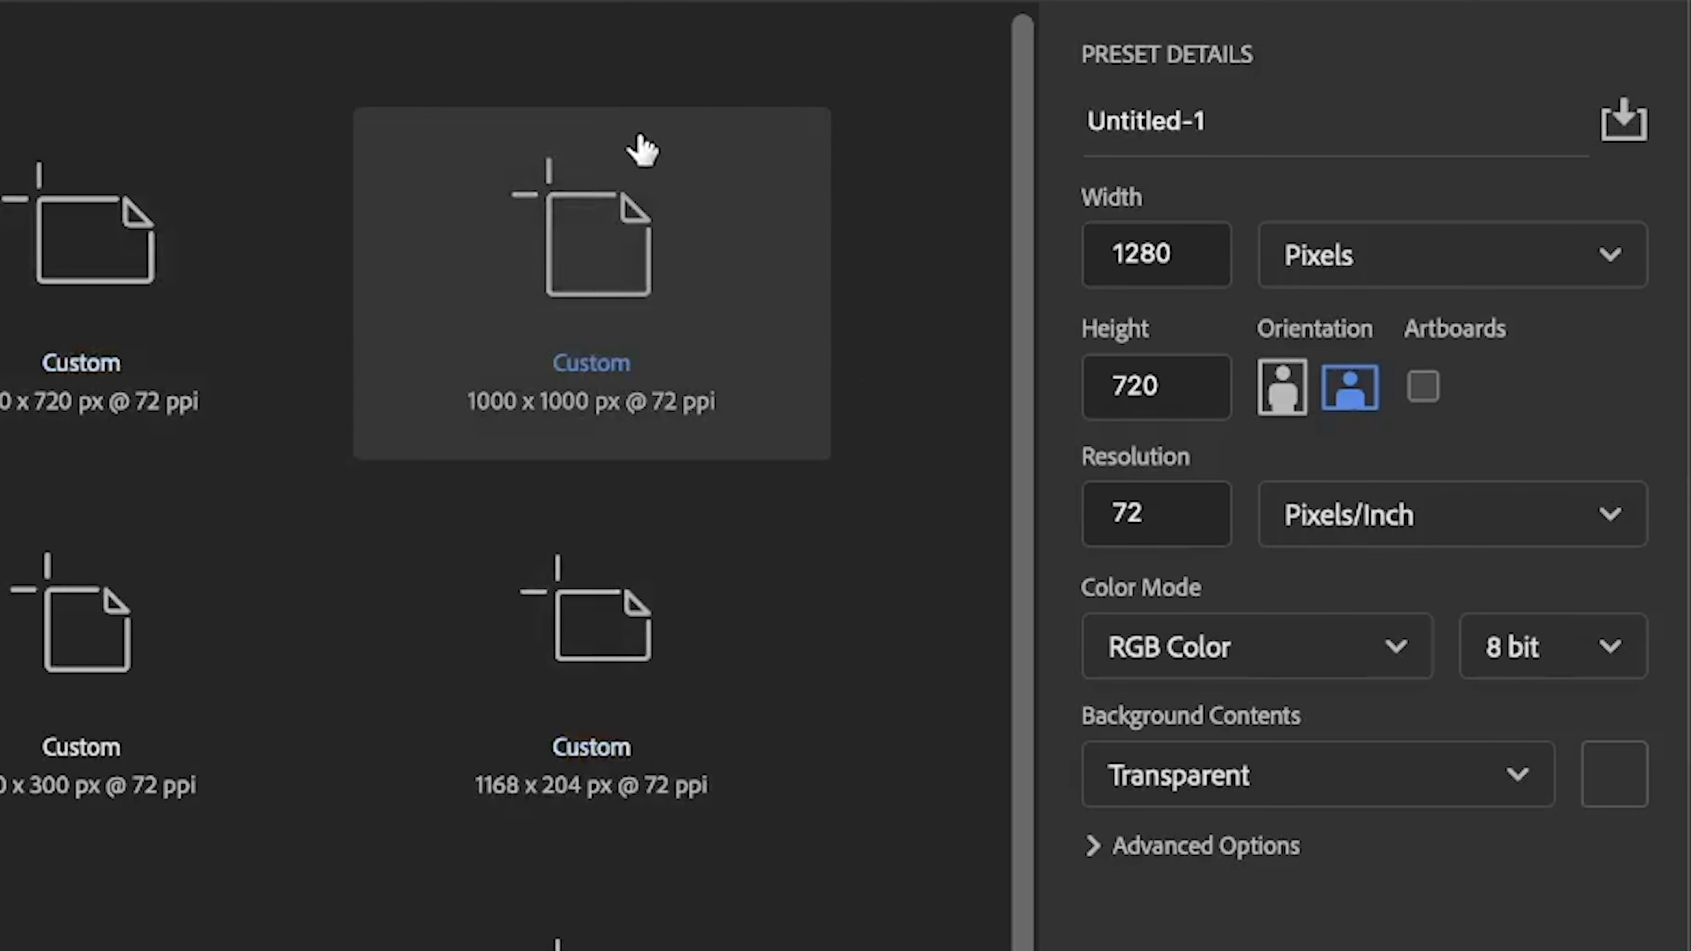
- Create a new 1920 x 1080 pixel document with transparent background contents
{"action": "left_click_drag", "start_coordinate": [1188, 253], "coordinate": [959, 264]}
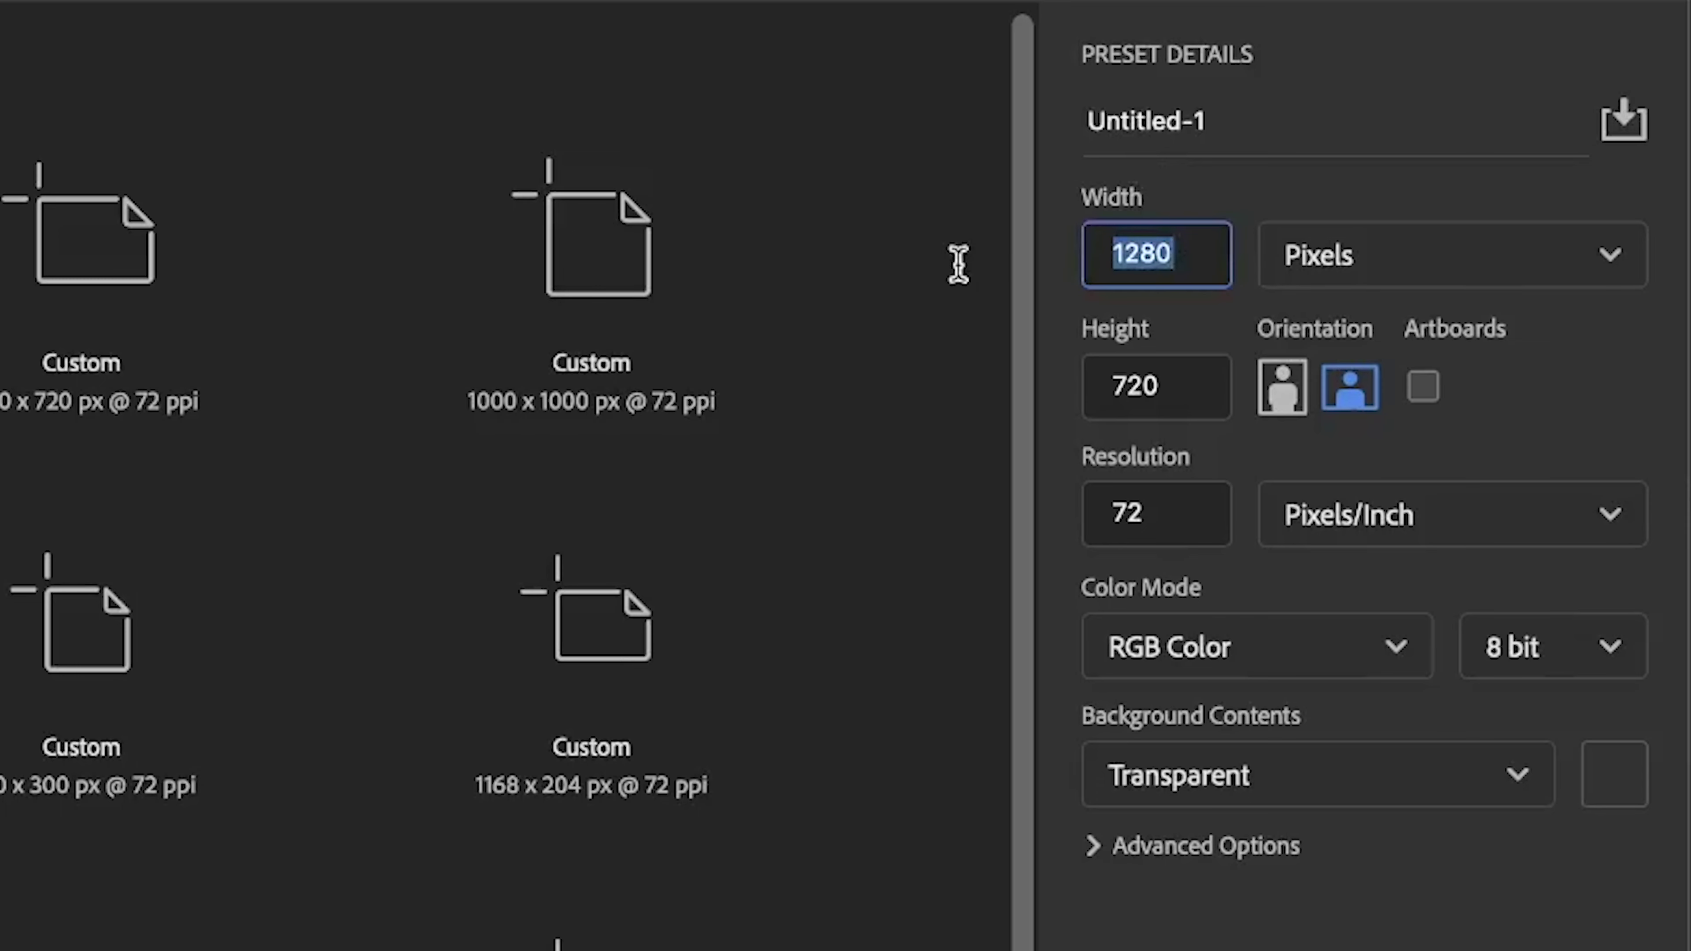
{"action": "type", "text": "1920"}
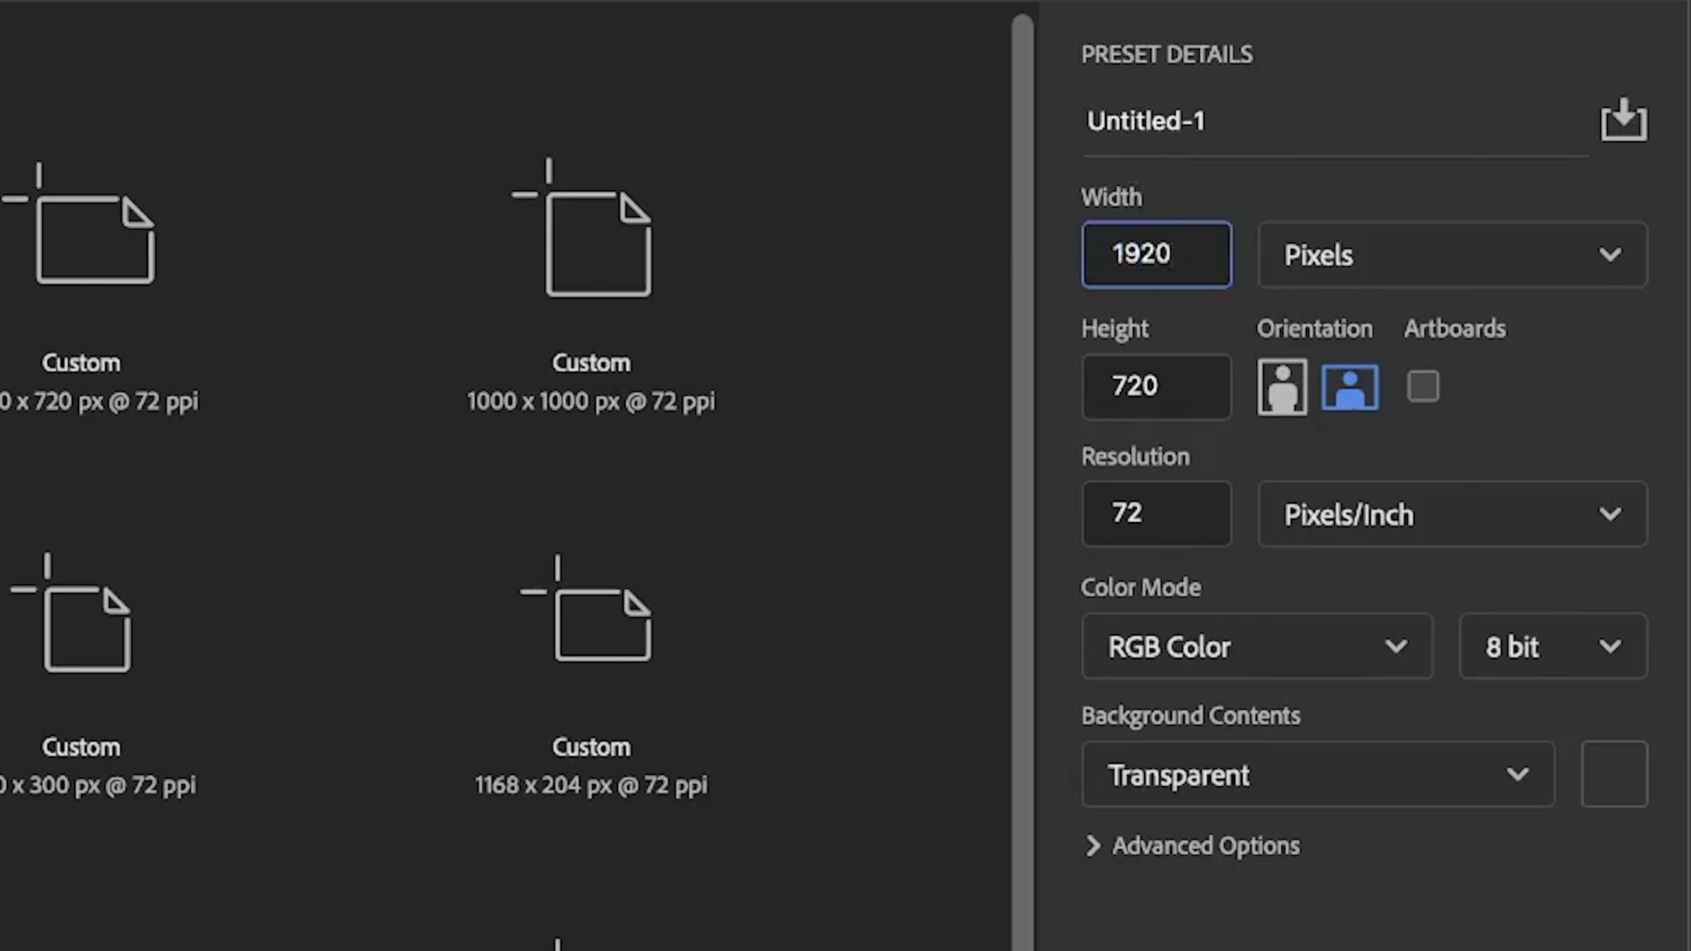
{"action": "left_click", "coordinate": [1187, 388]}
{"action": "key", "text": "BackSpace"}
{"action": "type", "text": "1080"}
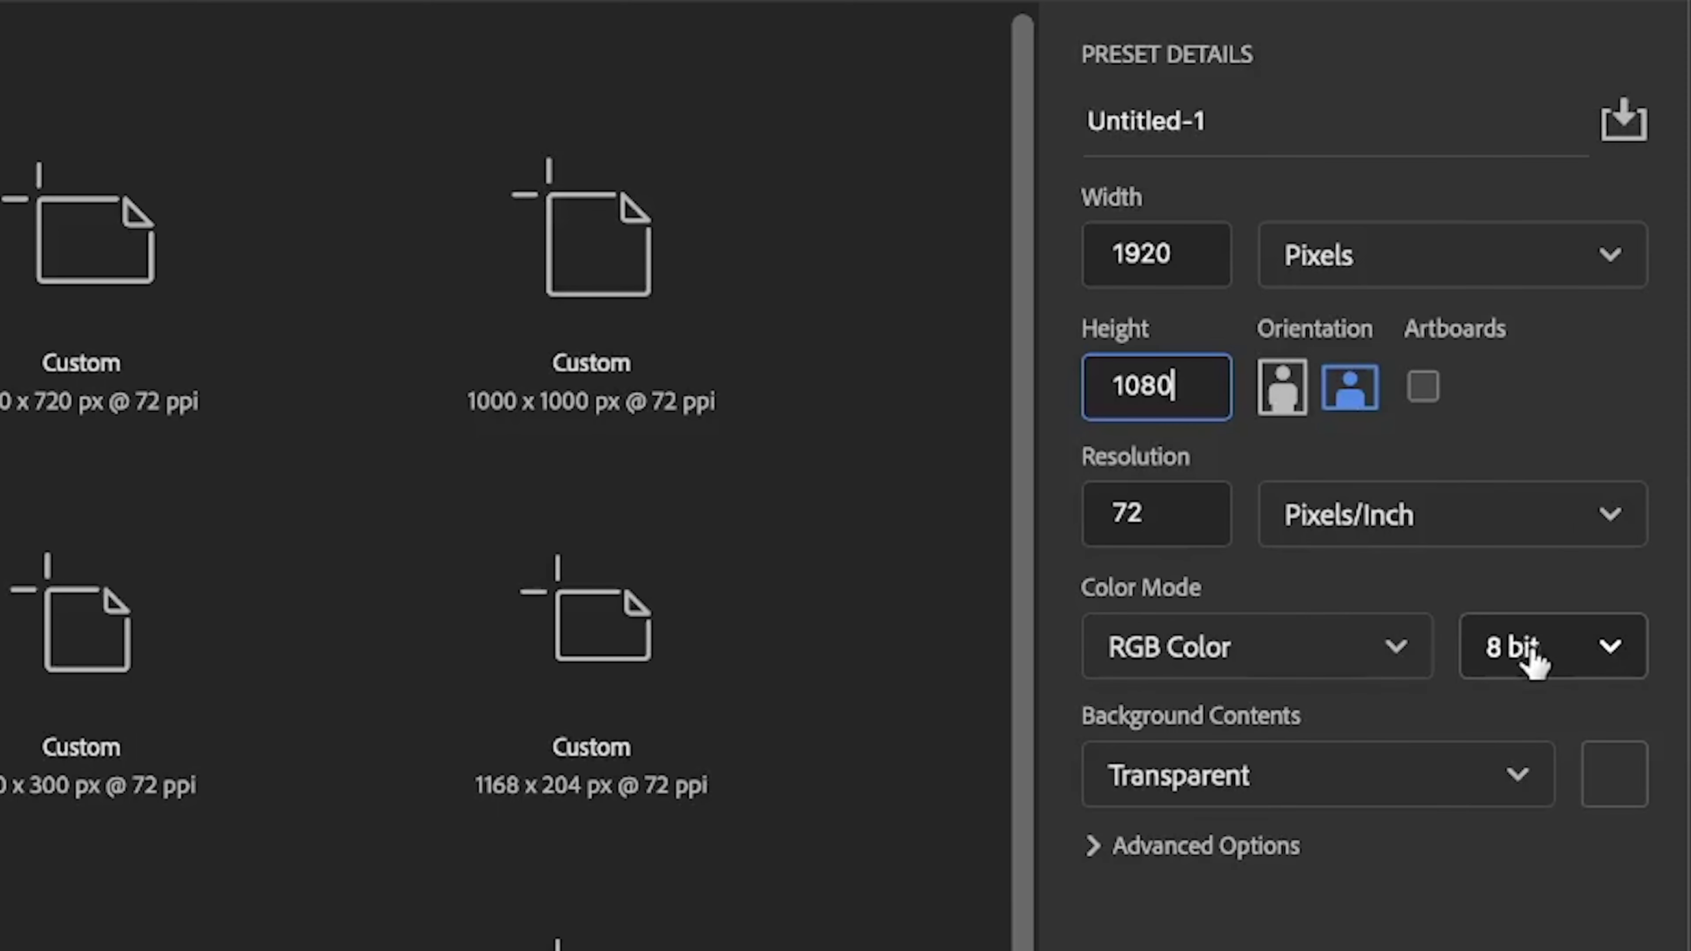
{"action": "left_click", "coordinate": [1288, 778]}
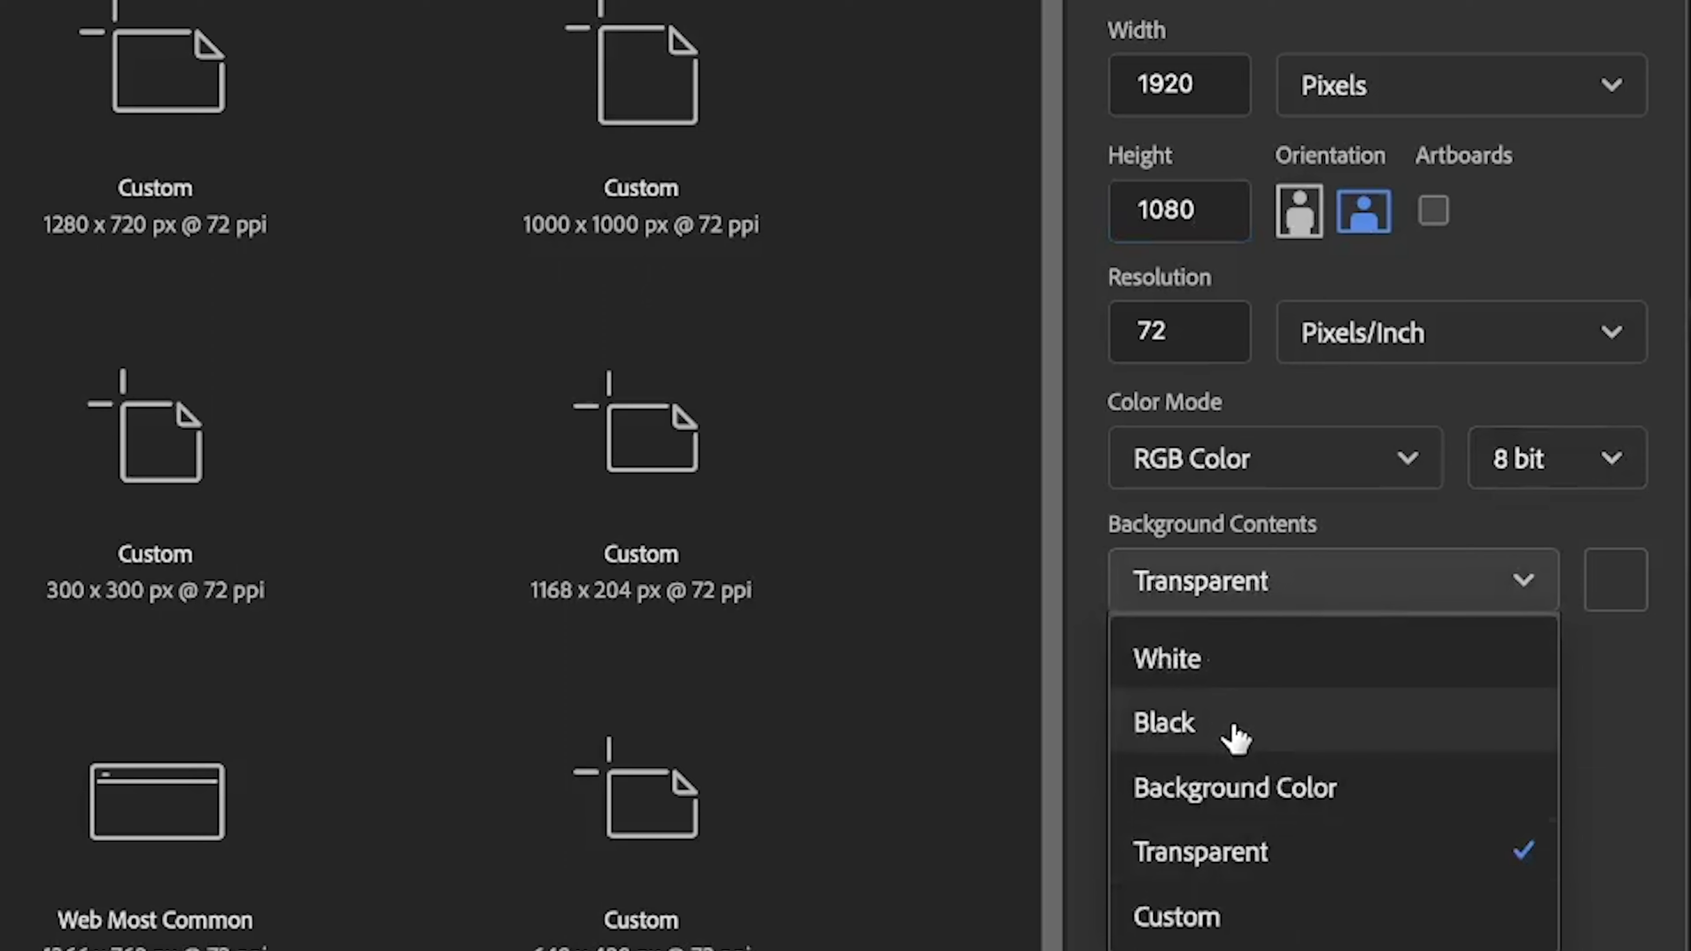
{"action": "left_click", "coordinate": [1290, 859]}
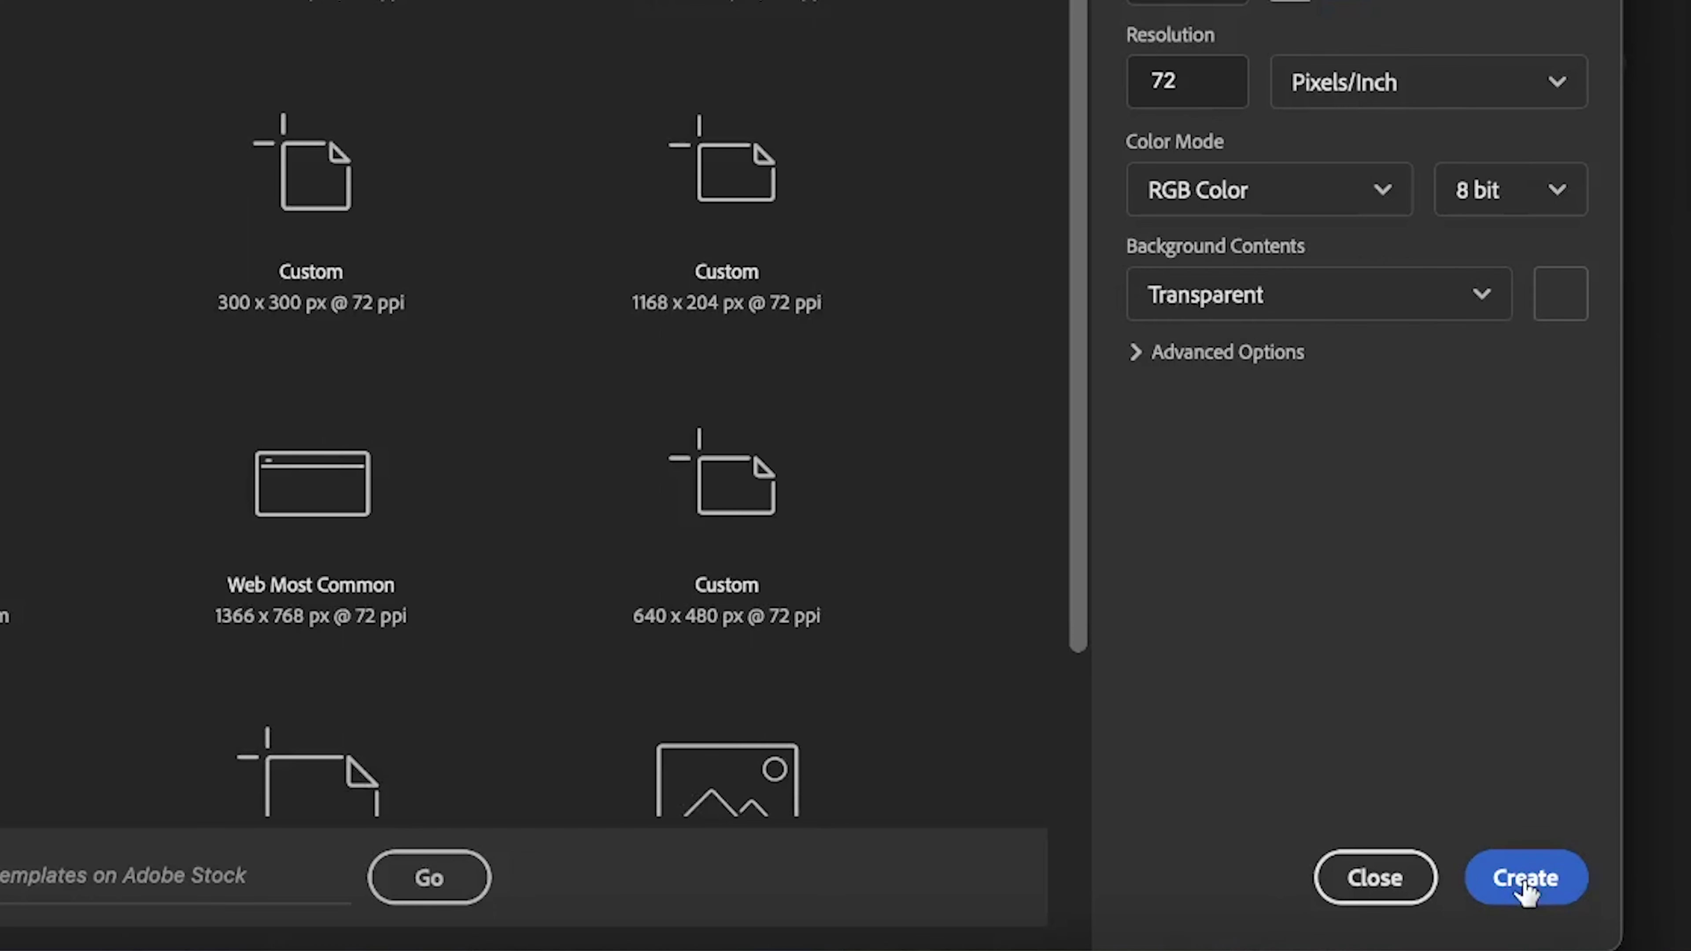
{"action": "left_click", "coordinate": [1525, 879]}
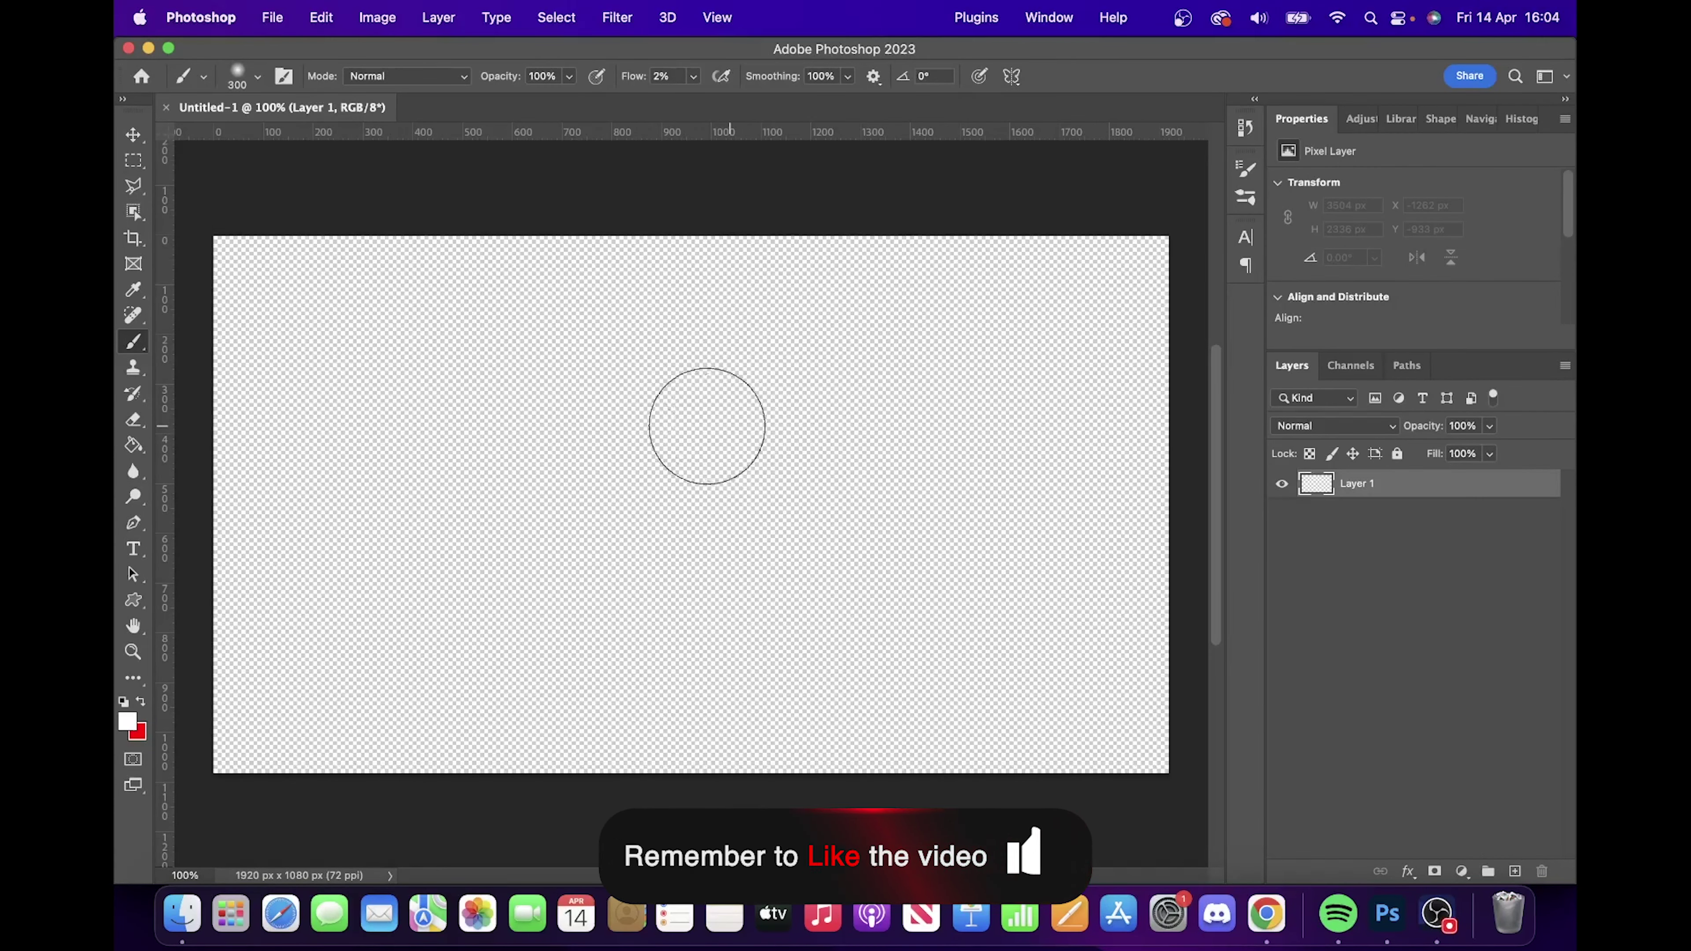
- Set the foreground colour to black (000000) and fill Layer 1 with it using the Paint Bucket
{"action": "left_click", "coordinate": [132, 448]}
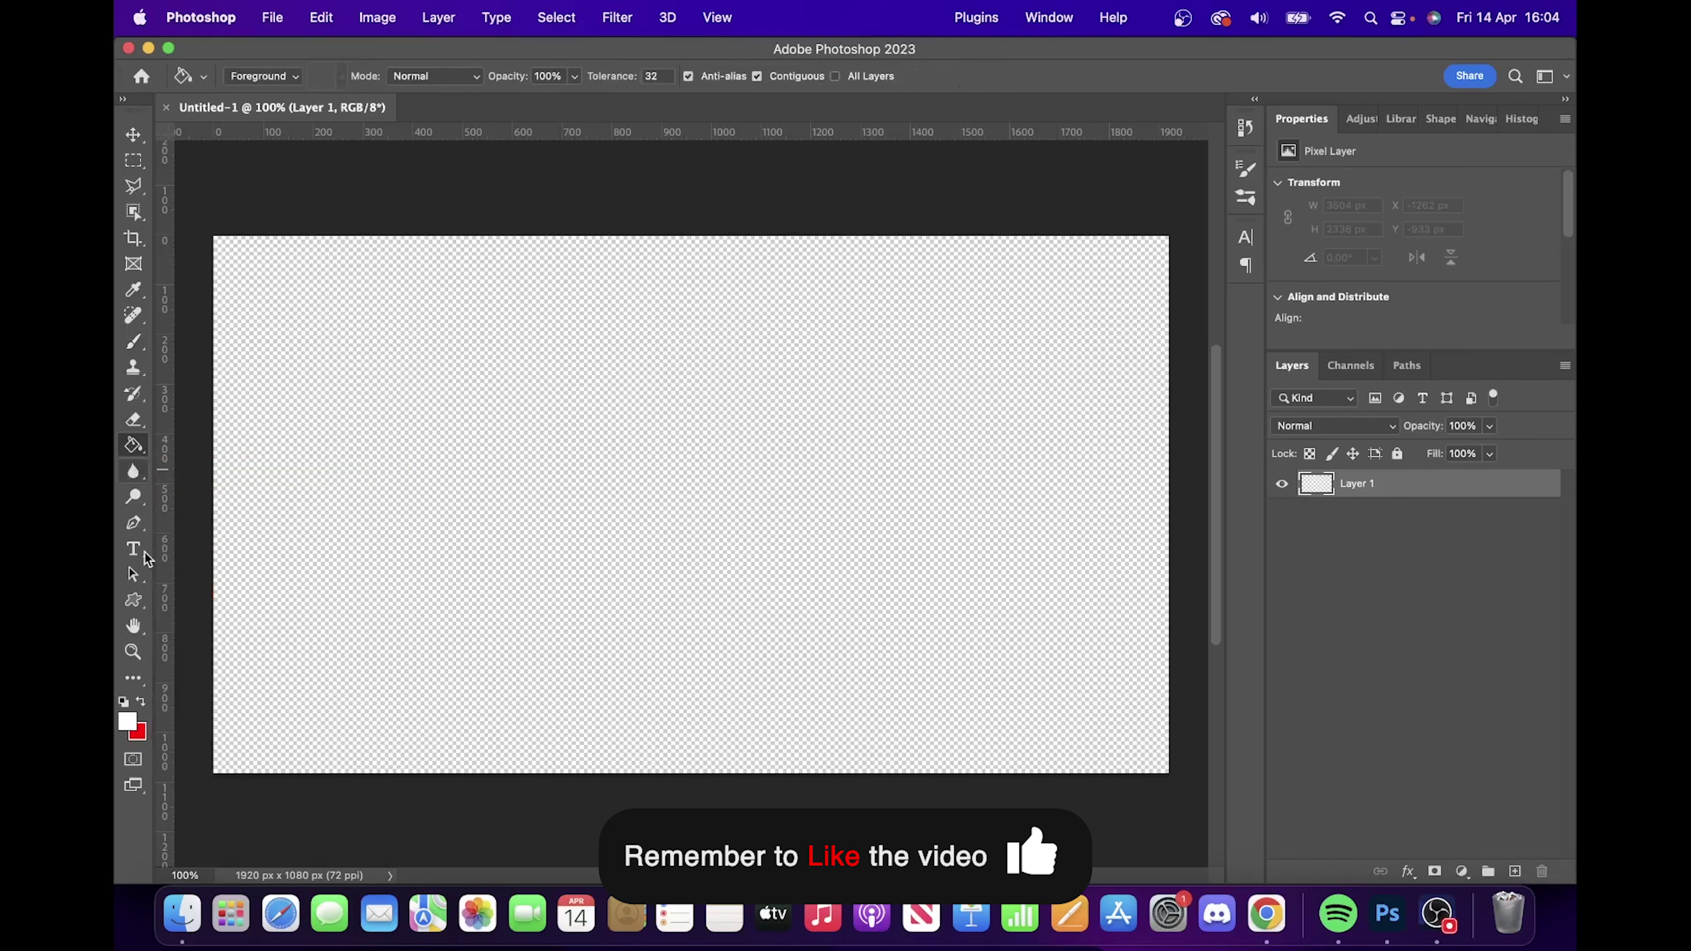
{"action": "left_click", "coordinate": [128, 721]}
{"action": "left_click", "coordinate": [977, 807]}
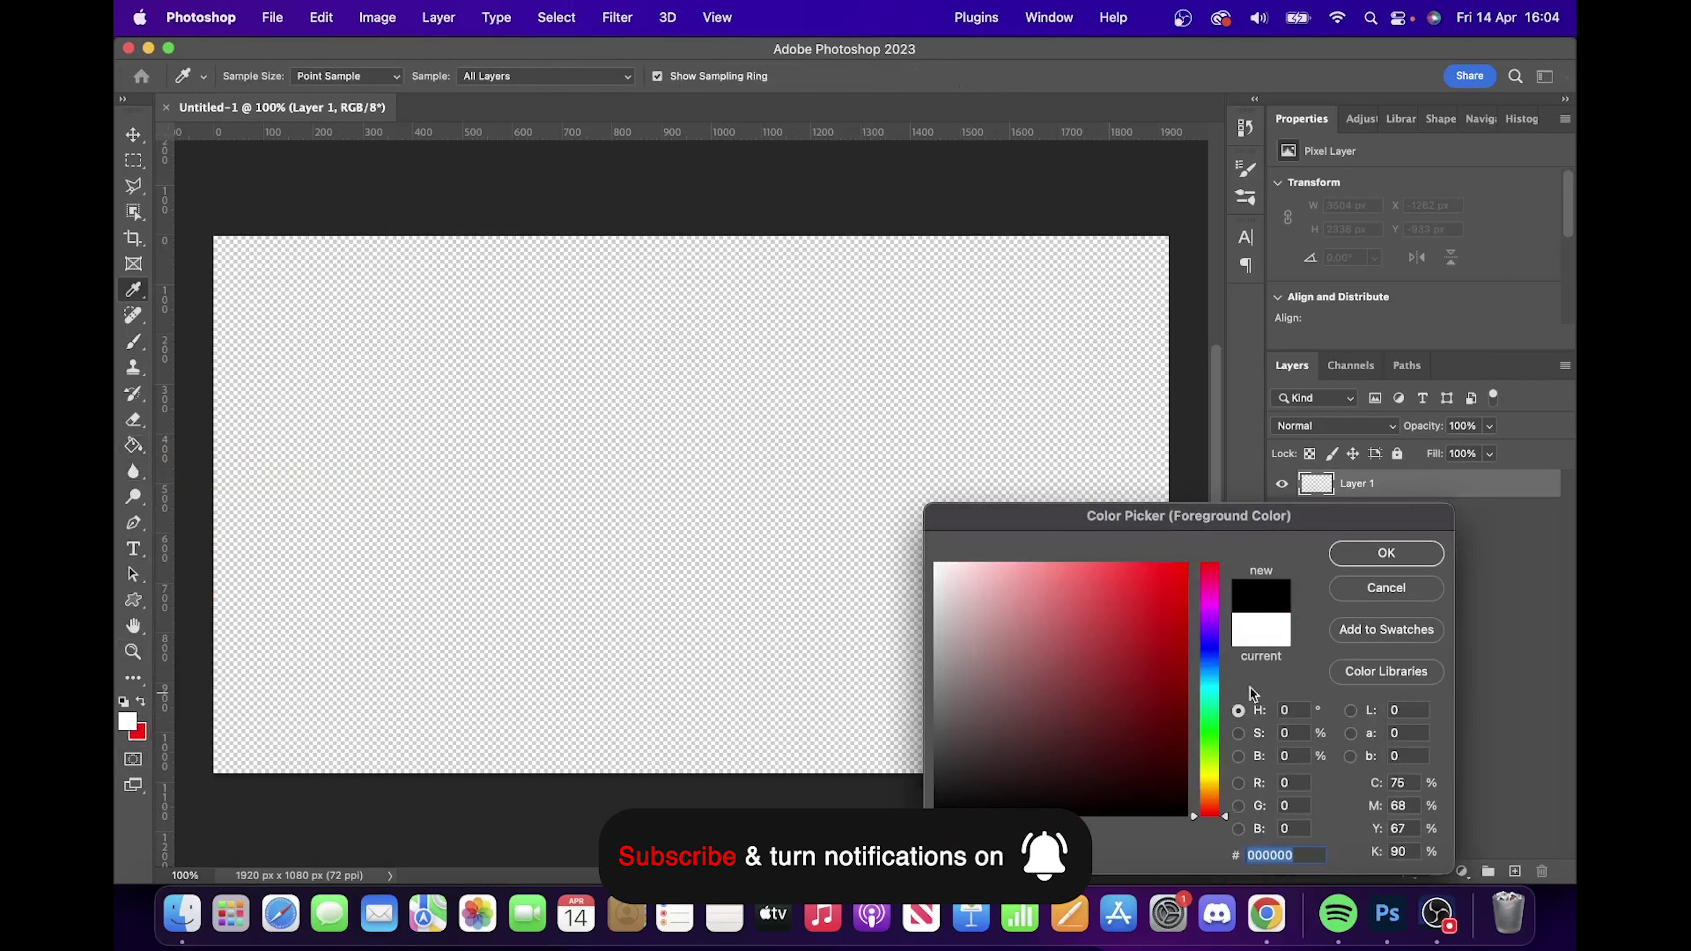
{"action": "left_click", "coordinate": [1386, 552]}
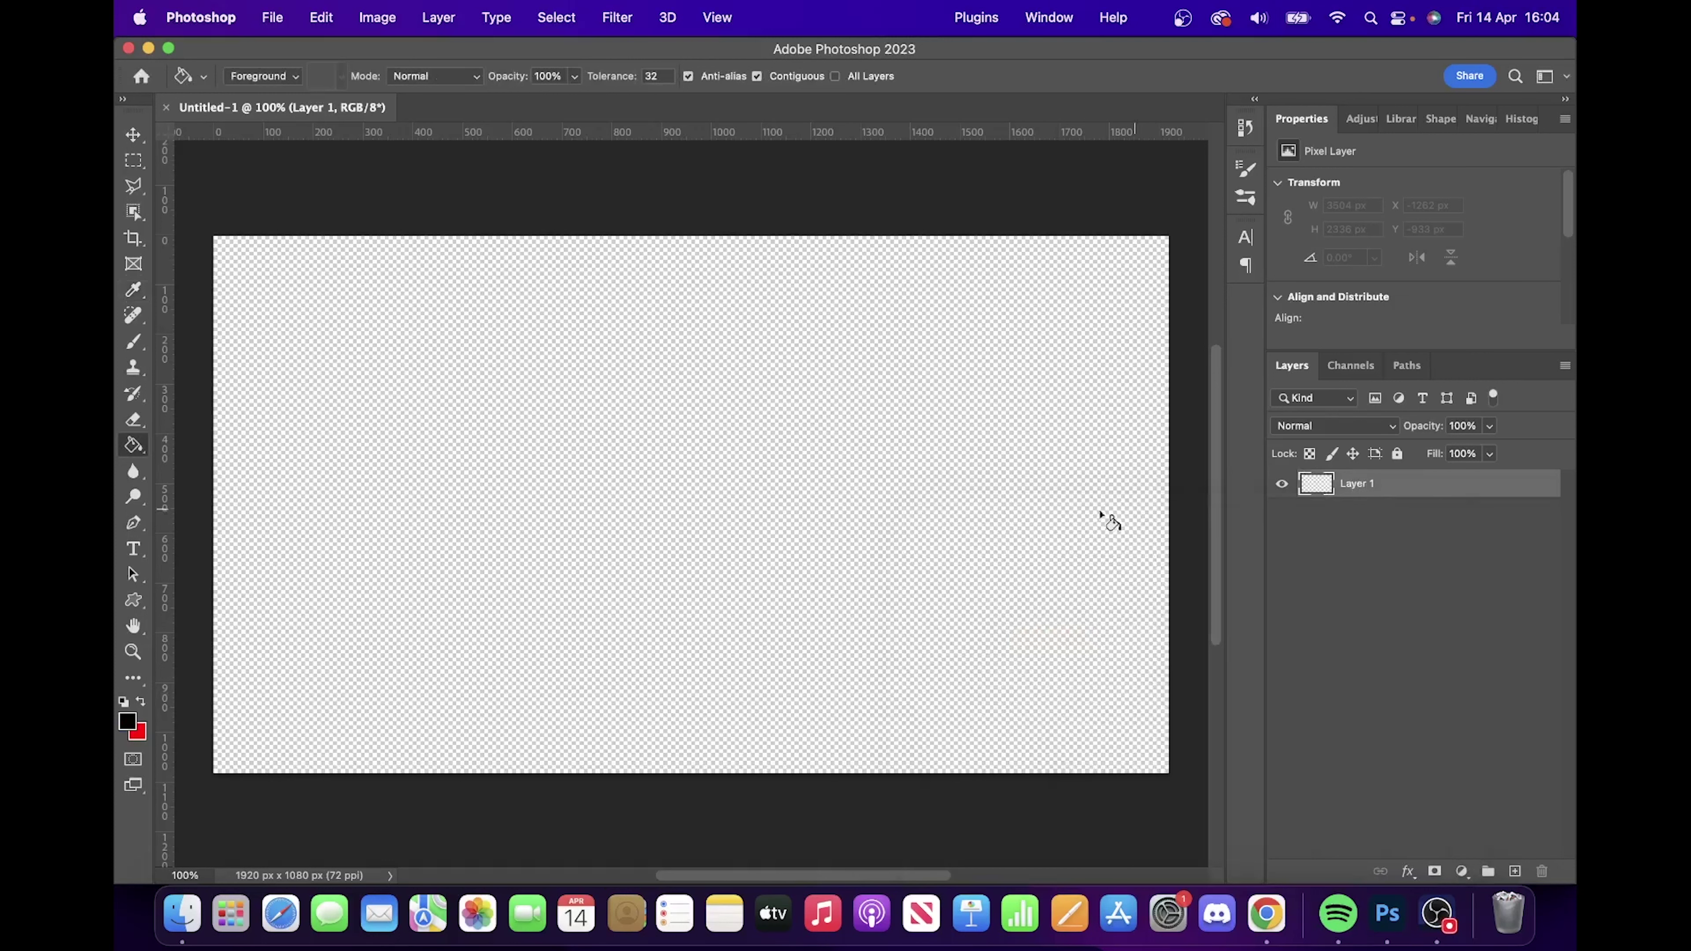
{"action": "left_click", "coordinate": [636, 470]}
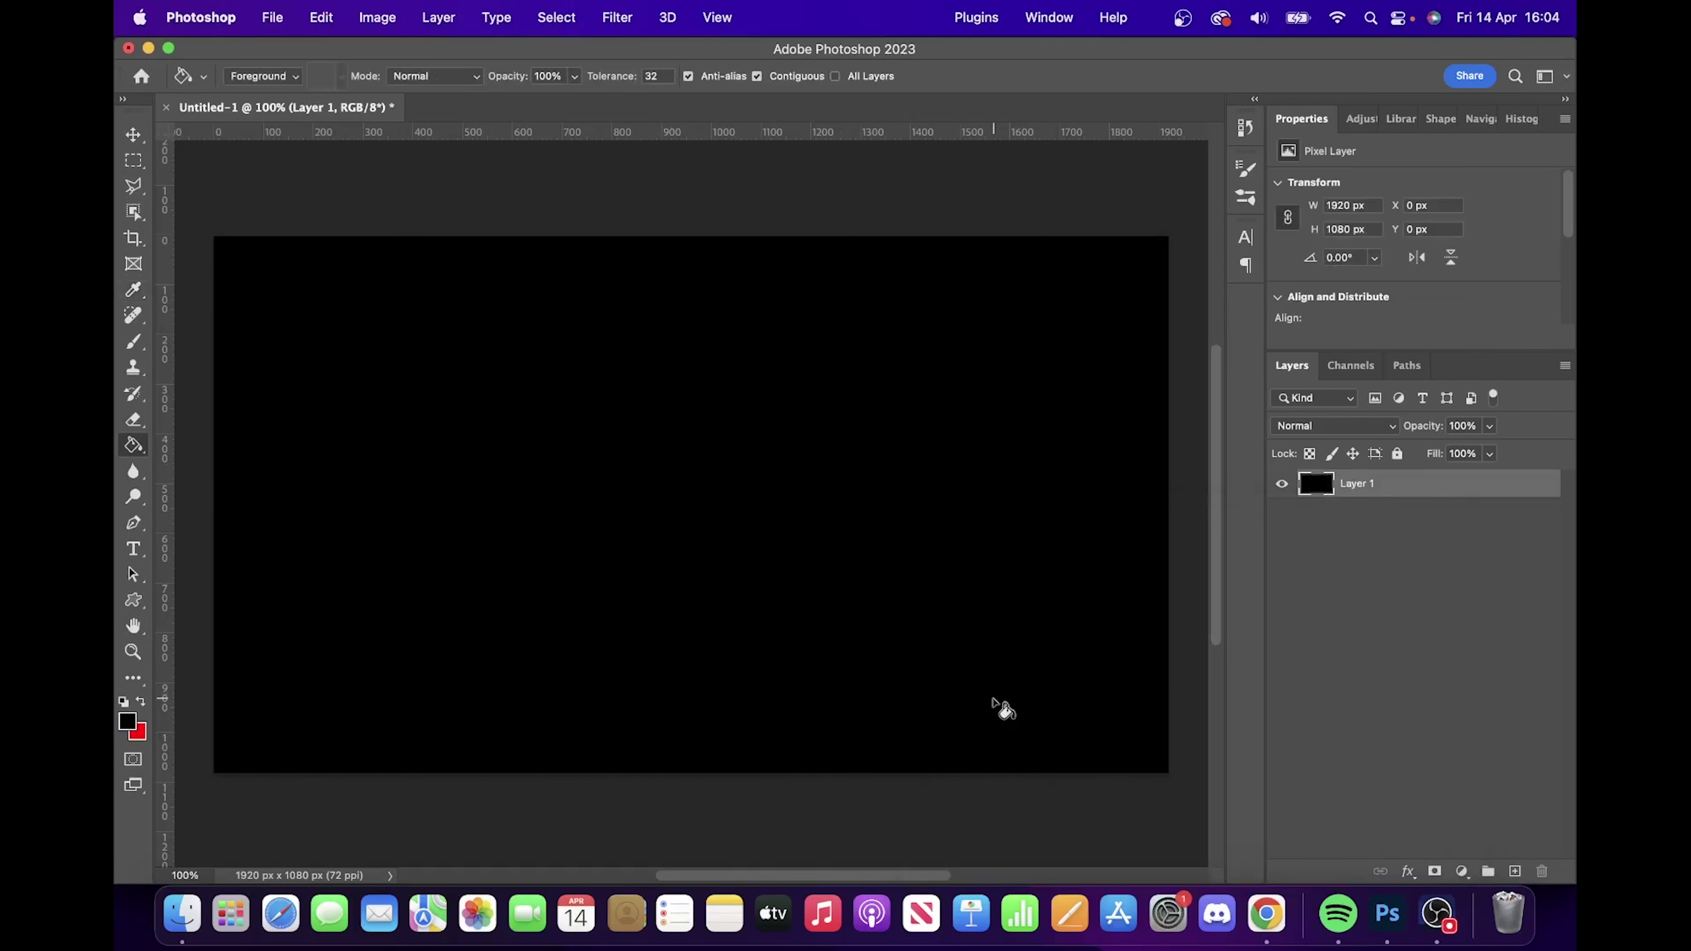
- Add a new layer above the black one and set the Type tool's text colour to white (ffffff)
{"action": "left_click", "coordinate": [1515, 872]}
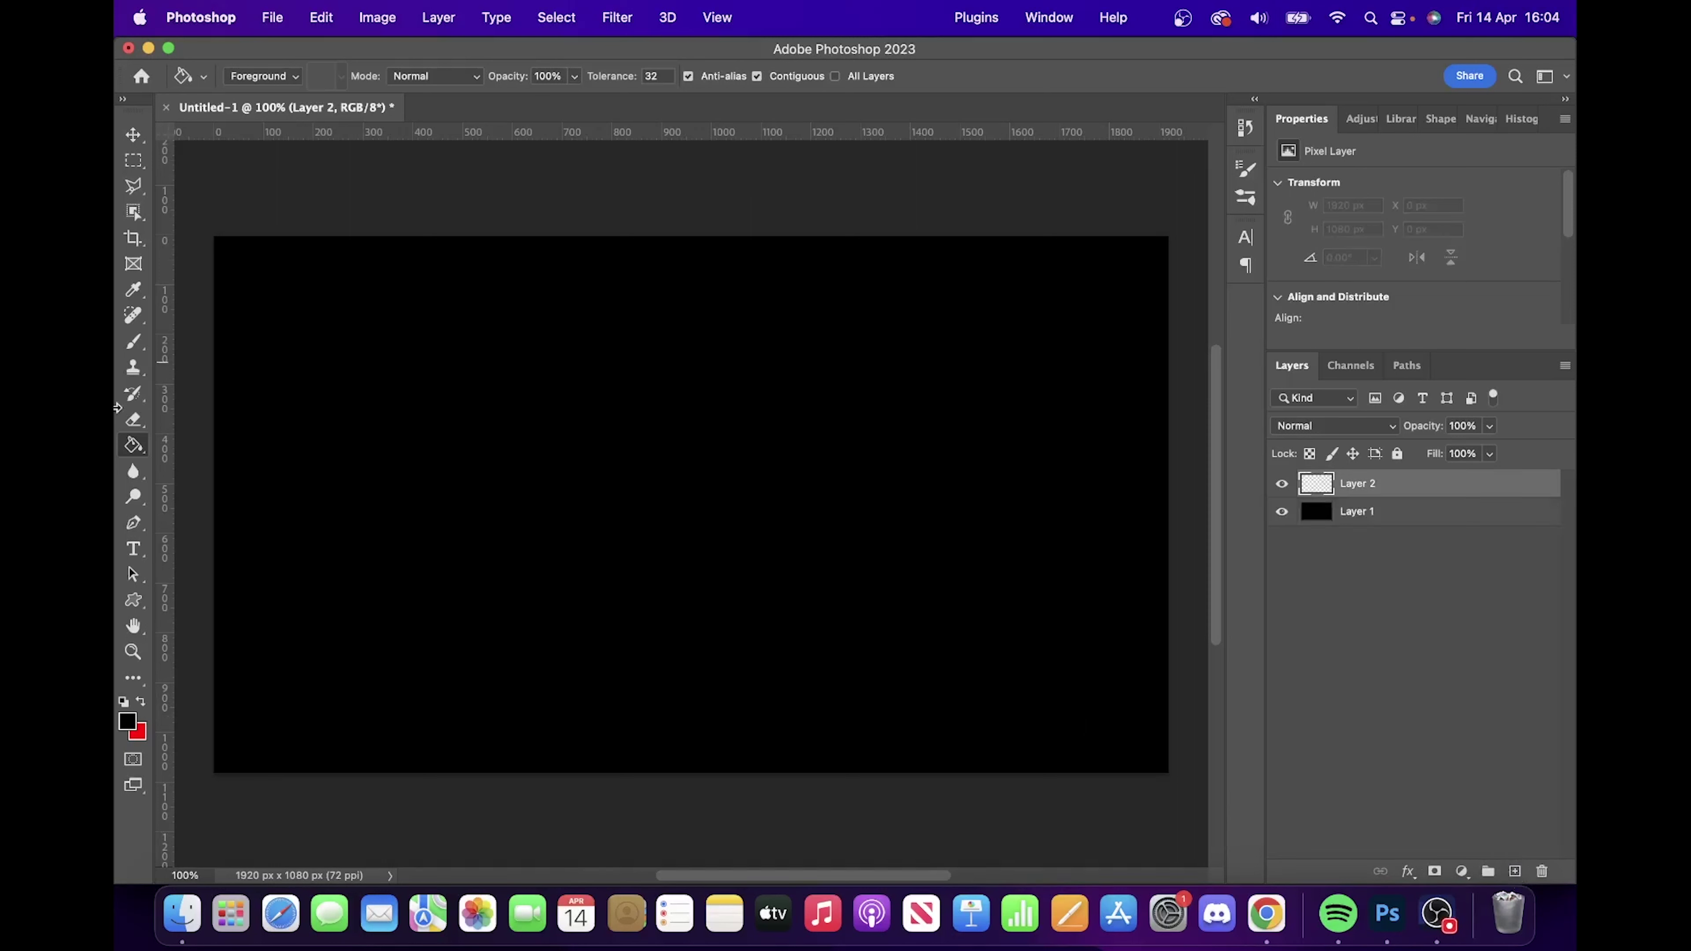
{"action": "left_click", "coordinate": [133, 548]}
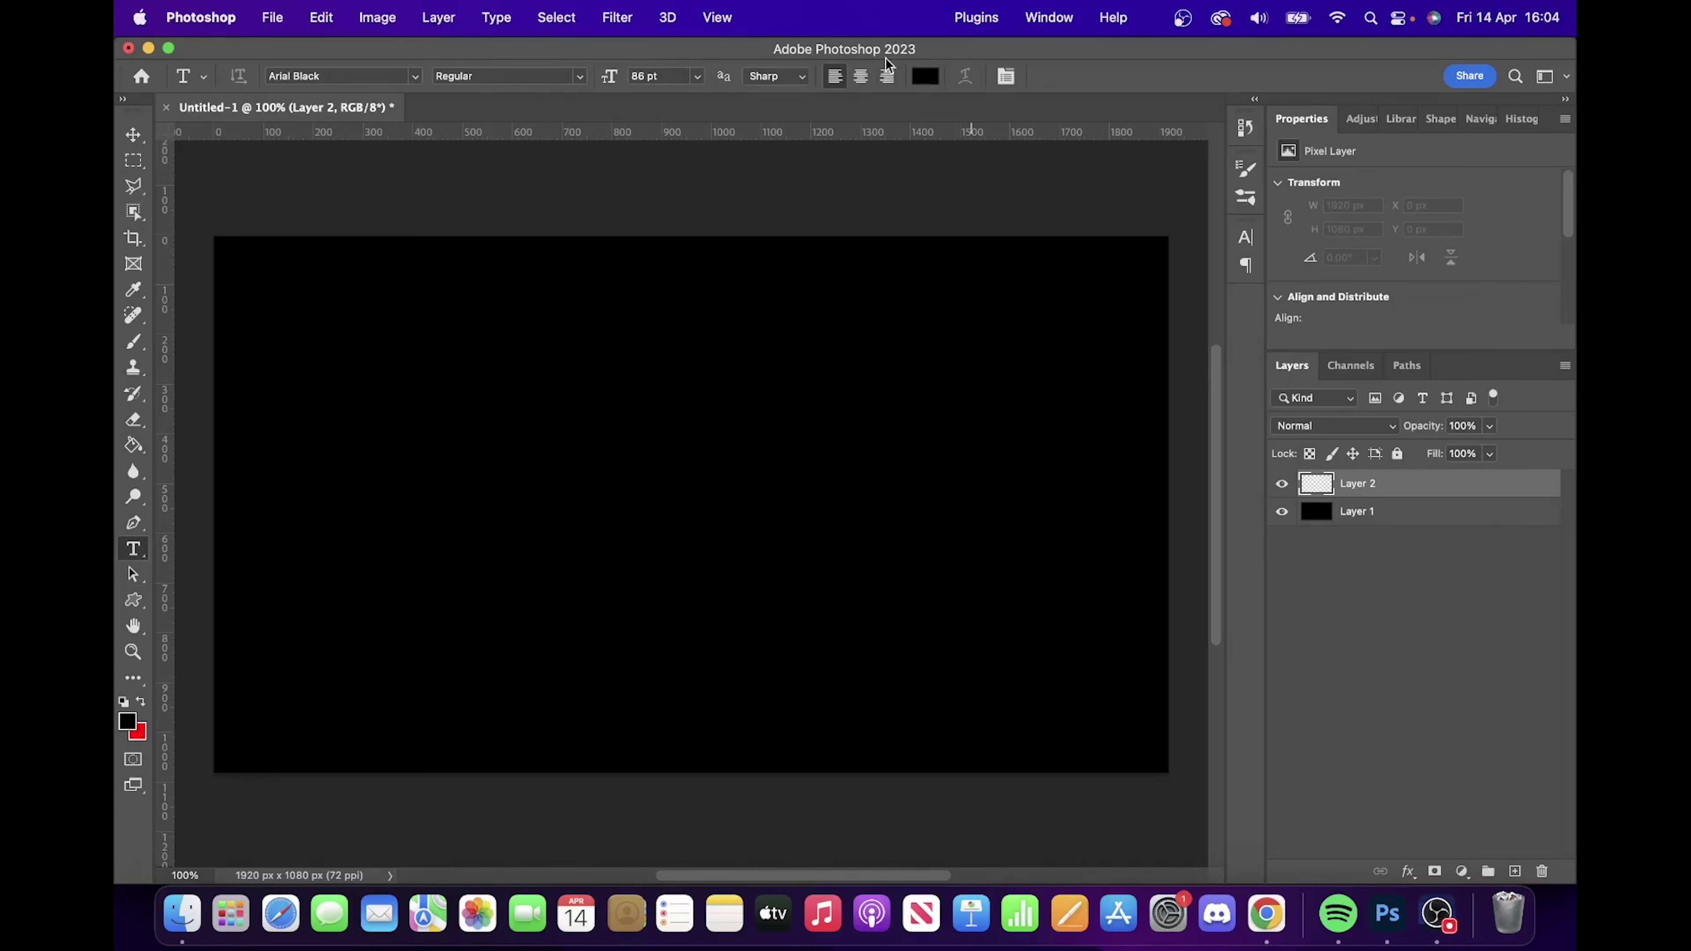
{"action": "left_click", "coordinate": [931, 81]}
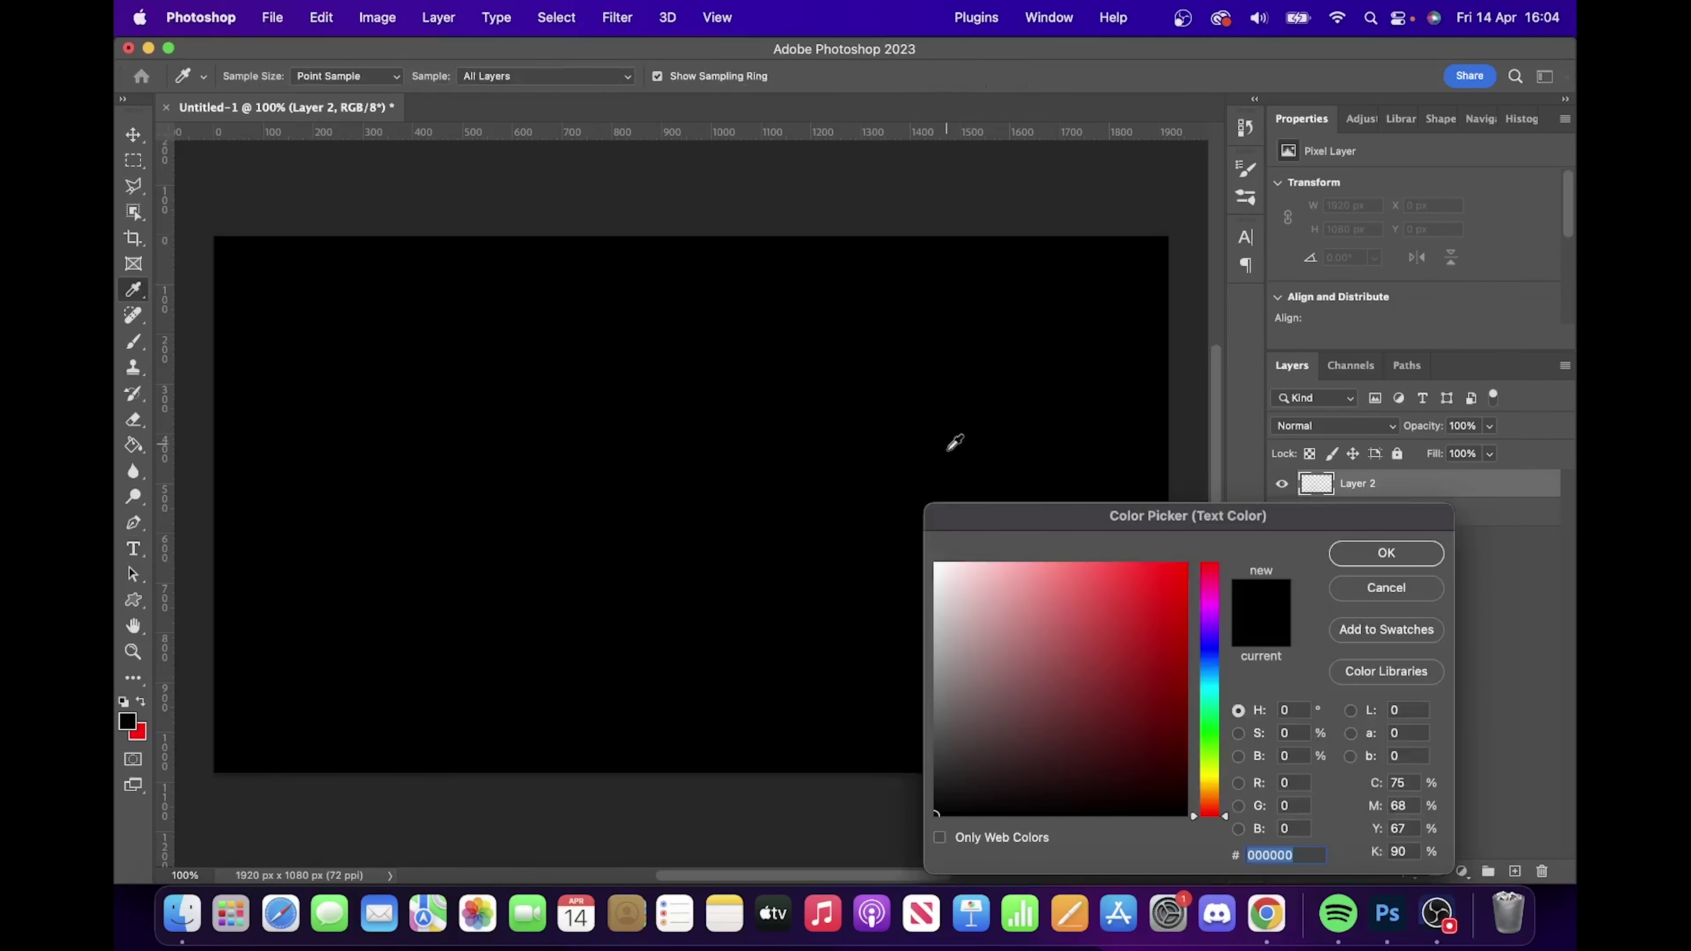
{"action": "left_click_drag", "start_coordinate": [967, 599], "coordinate": [912, 532]}
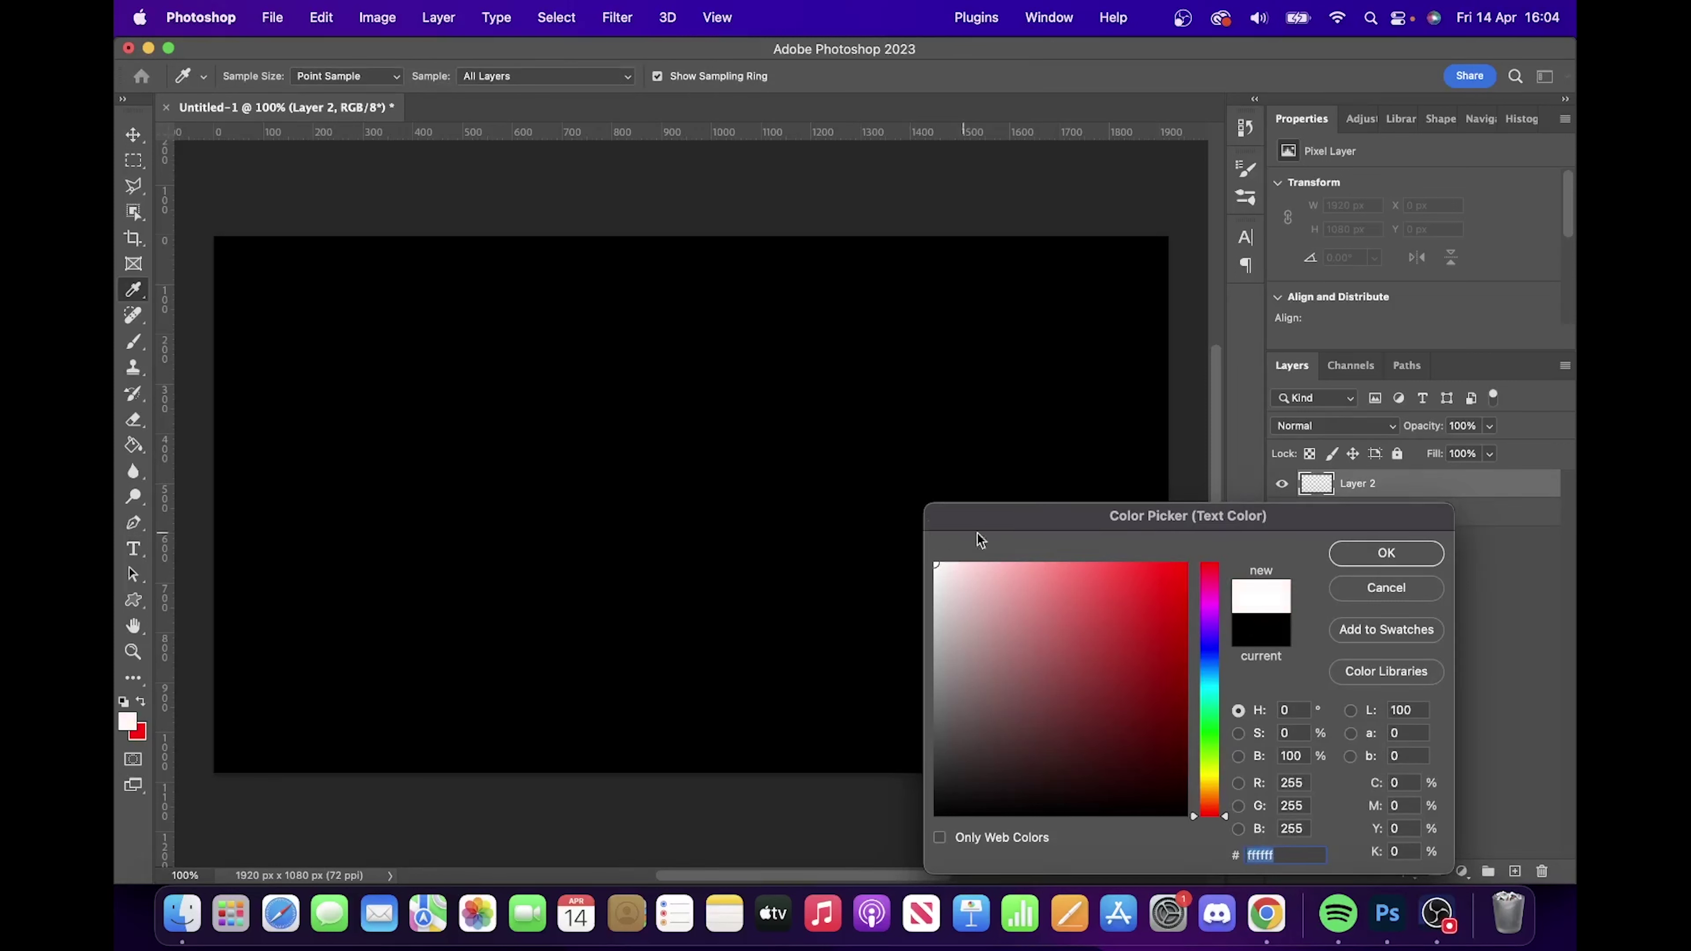
{"action": "left_click", "coordinate": [1351, 558]}
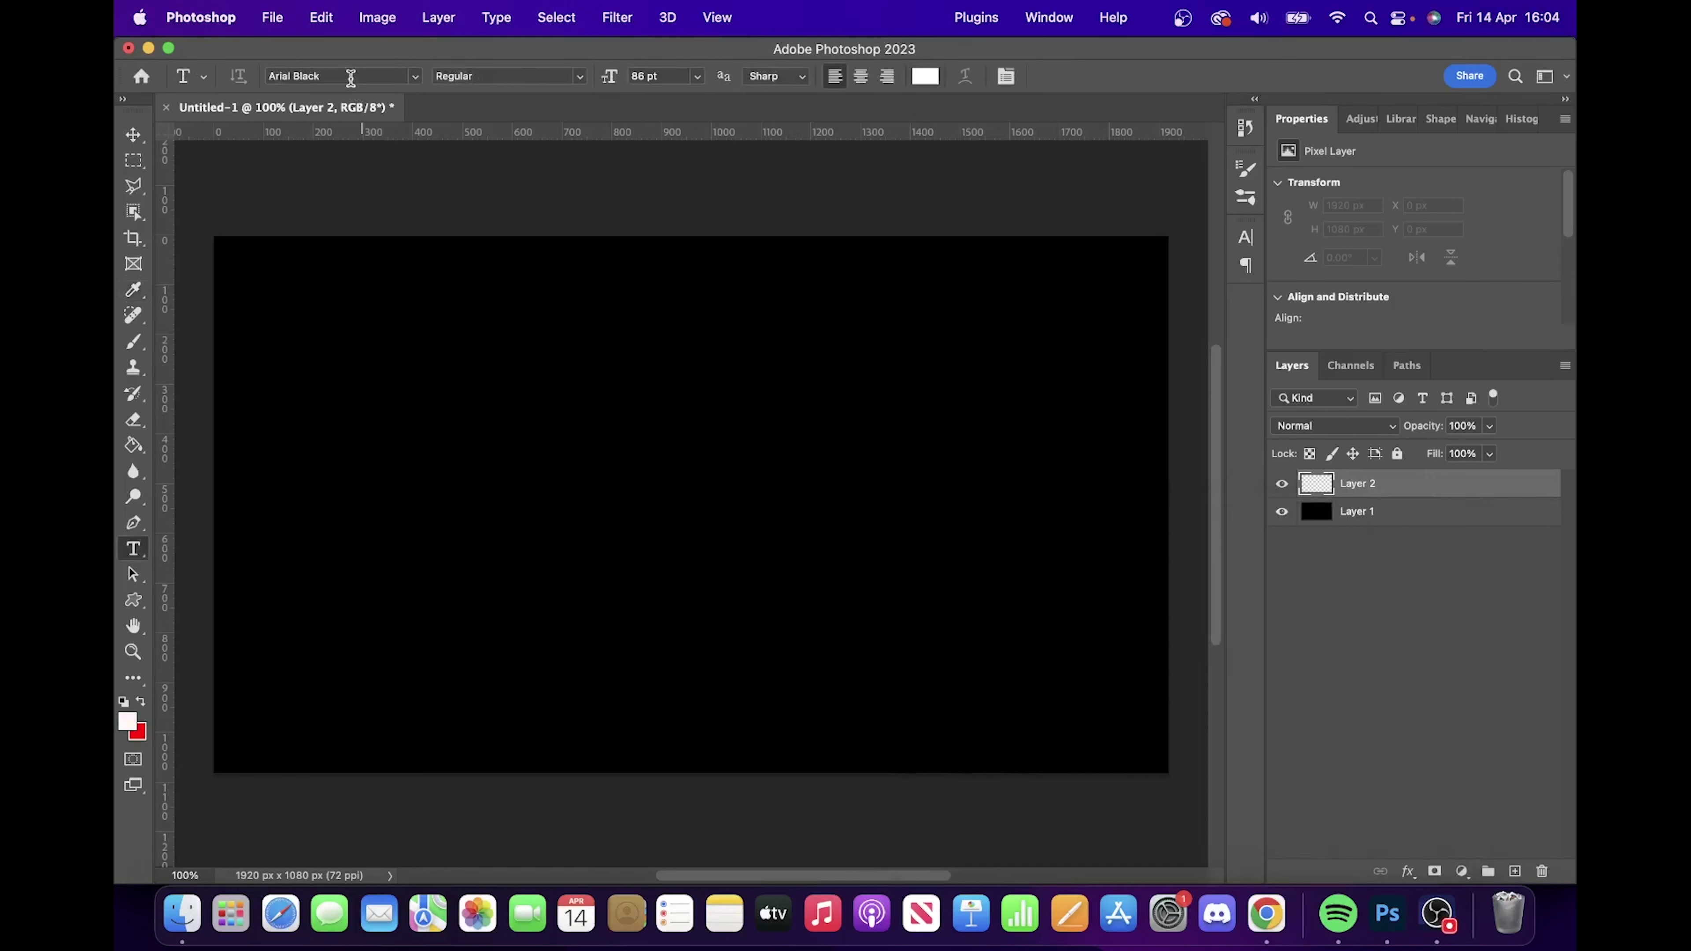
- Choose the Geom Graphic font and add the text "YOUR" in the upper middle of the canvas
{"action": "left_click", "coordinate": [351, 78]}
{"action": "left_click", "coordinate": [416, 78]}
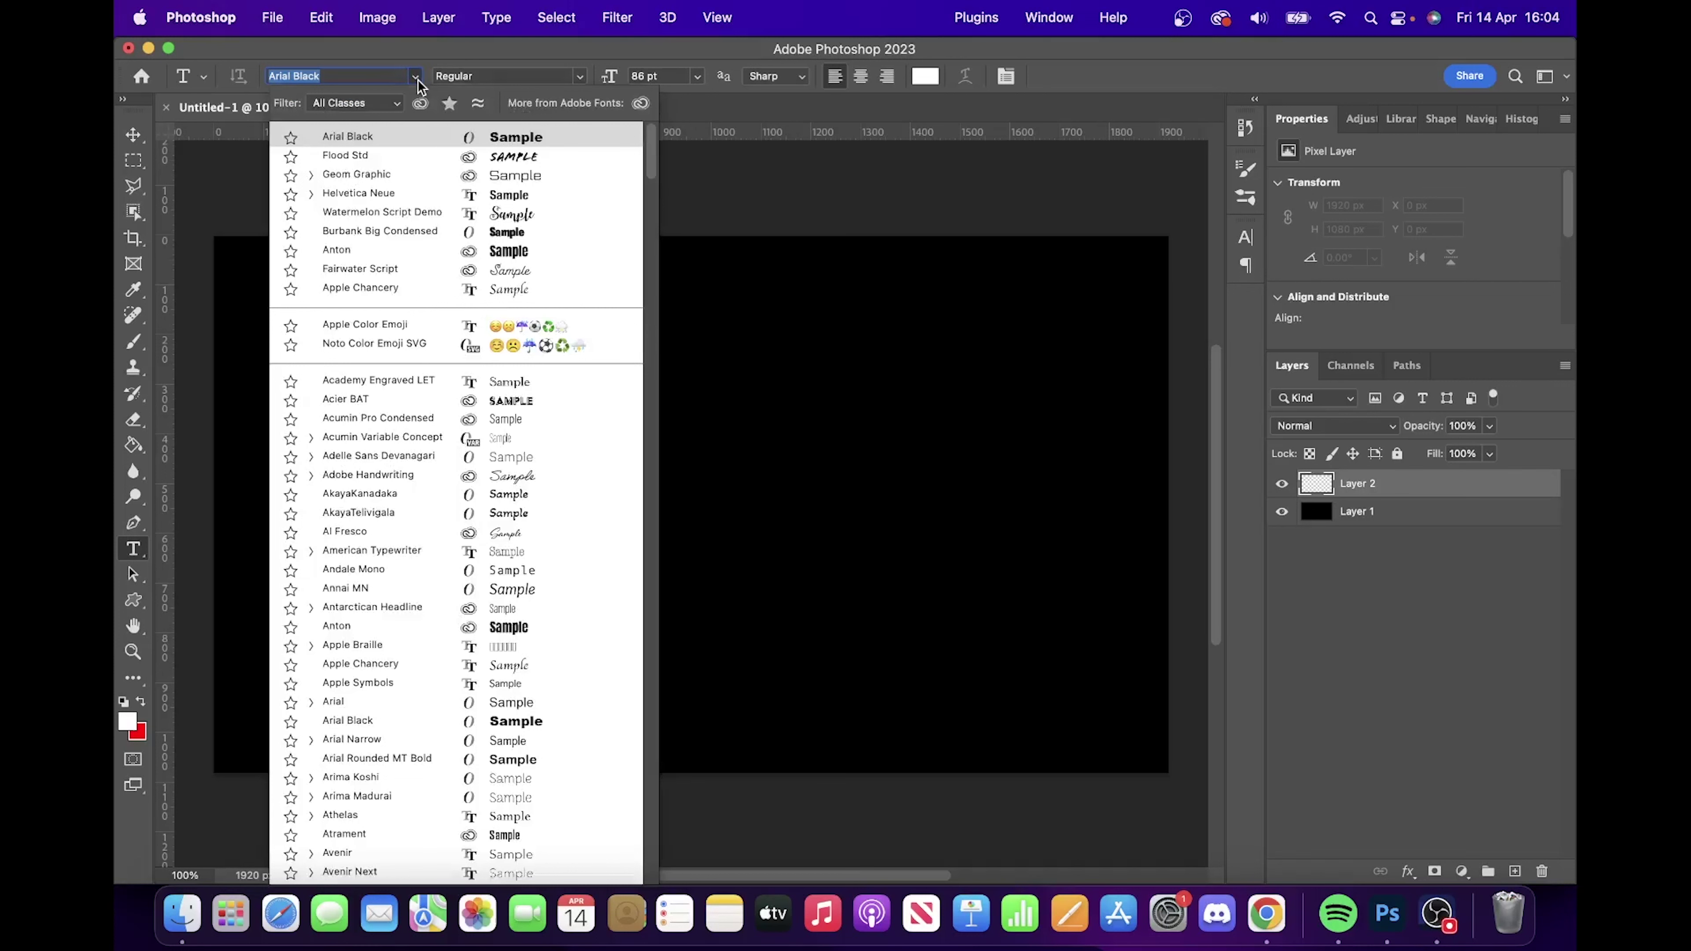
{"action": "left_click", "coordinate": [386, 176]}
{"action": "left_click", "coordinate": [626, 429]}
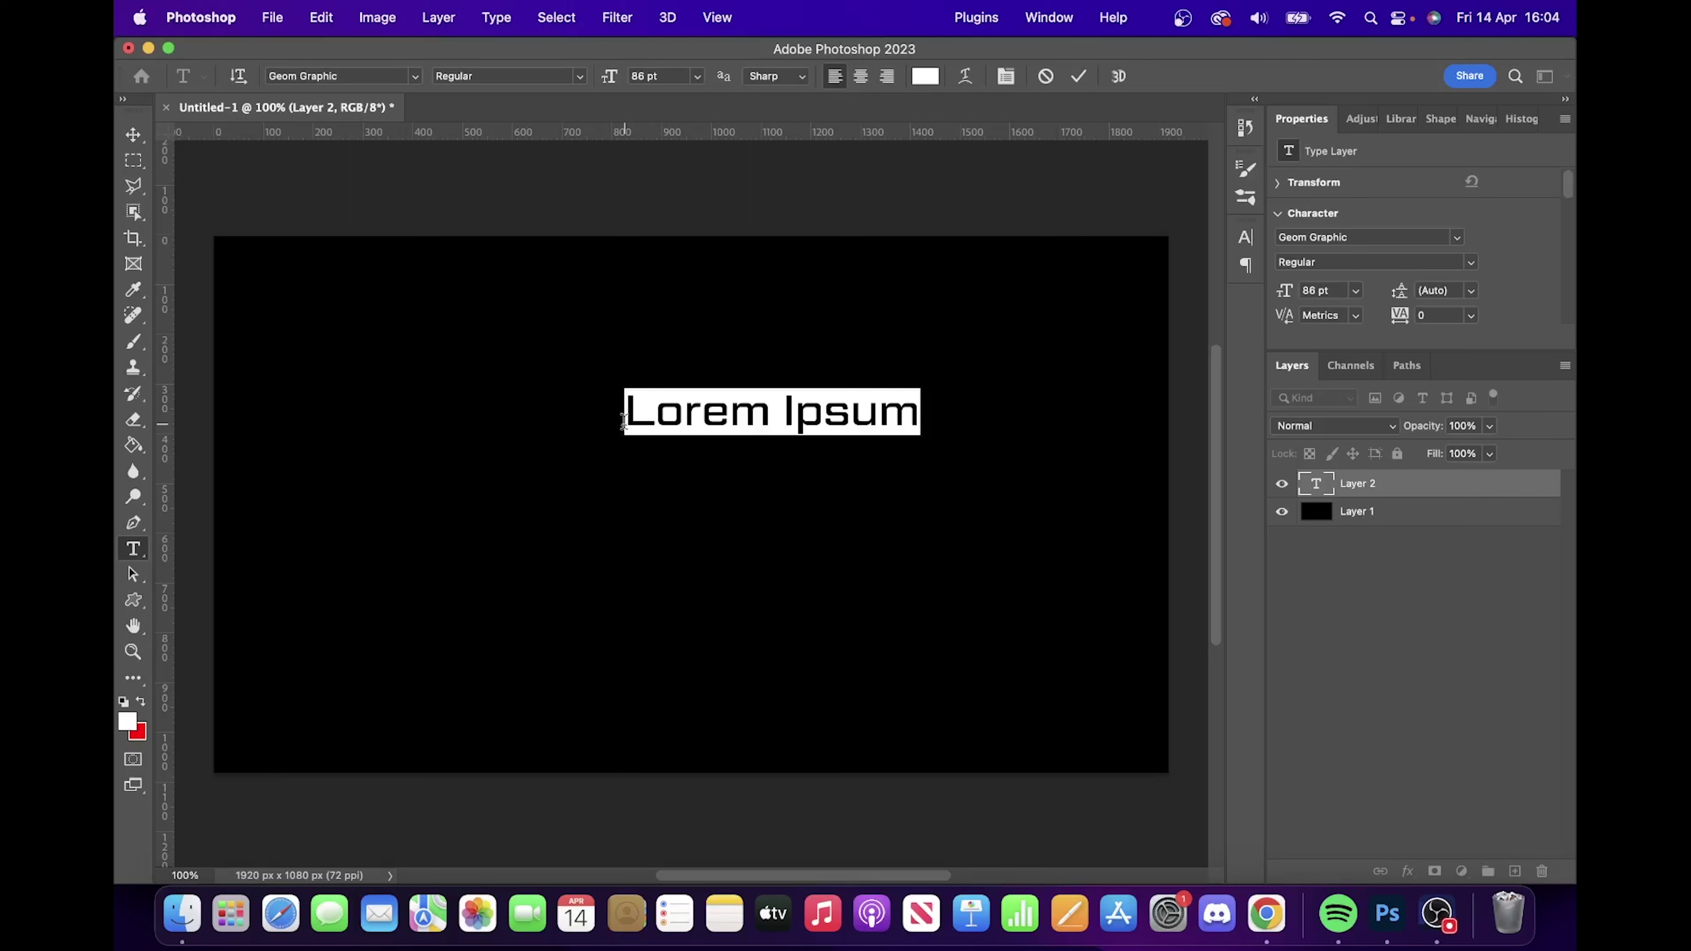
{"action": "type", "text": "YOUR"}
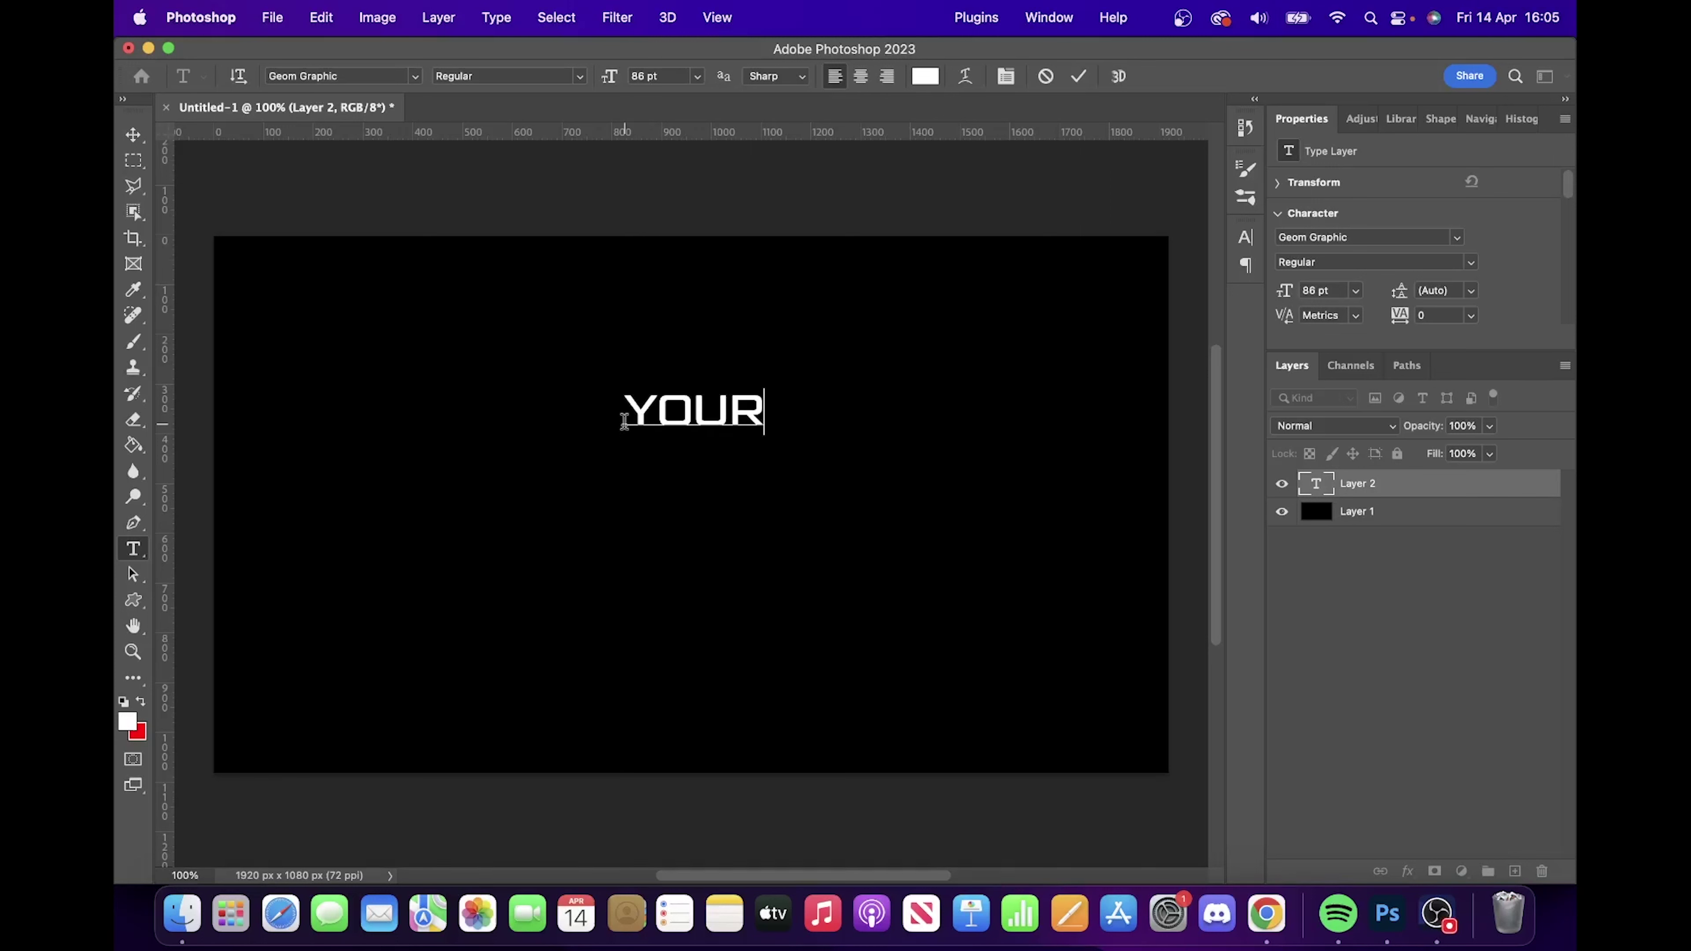
- Set the font style of the "YOUR" text to SemiBold and commit the text
{"action": "left_click_drag", "start_coordinate": [625, 420], "coordinate": [826, 396]}
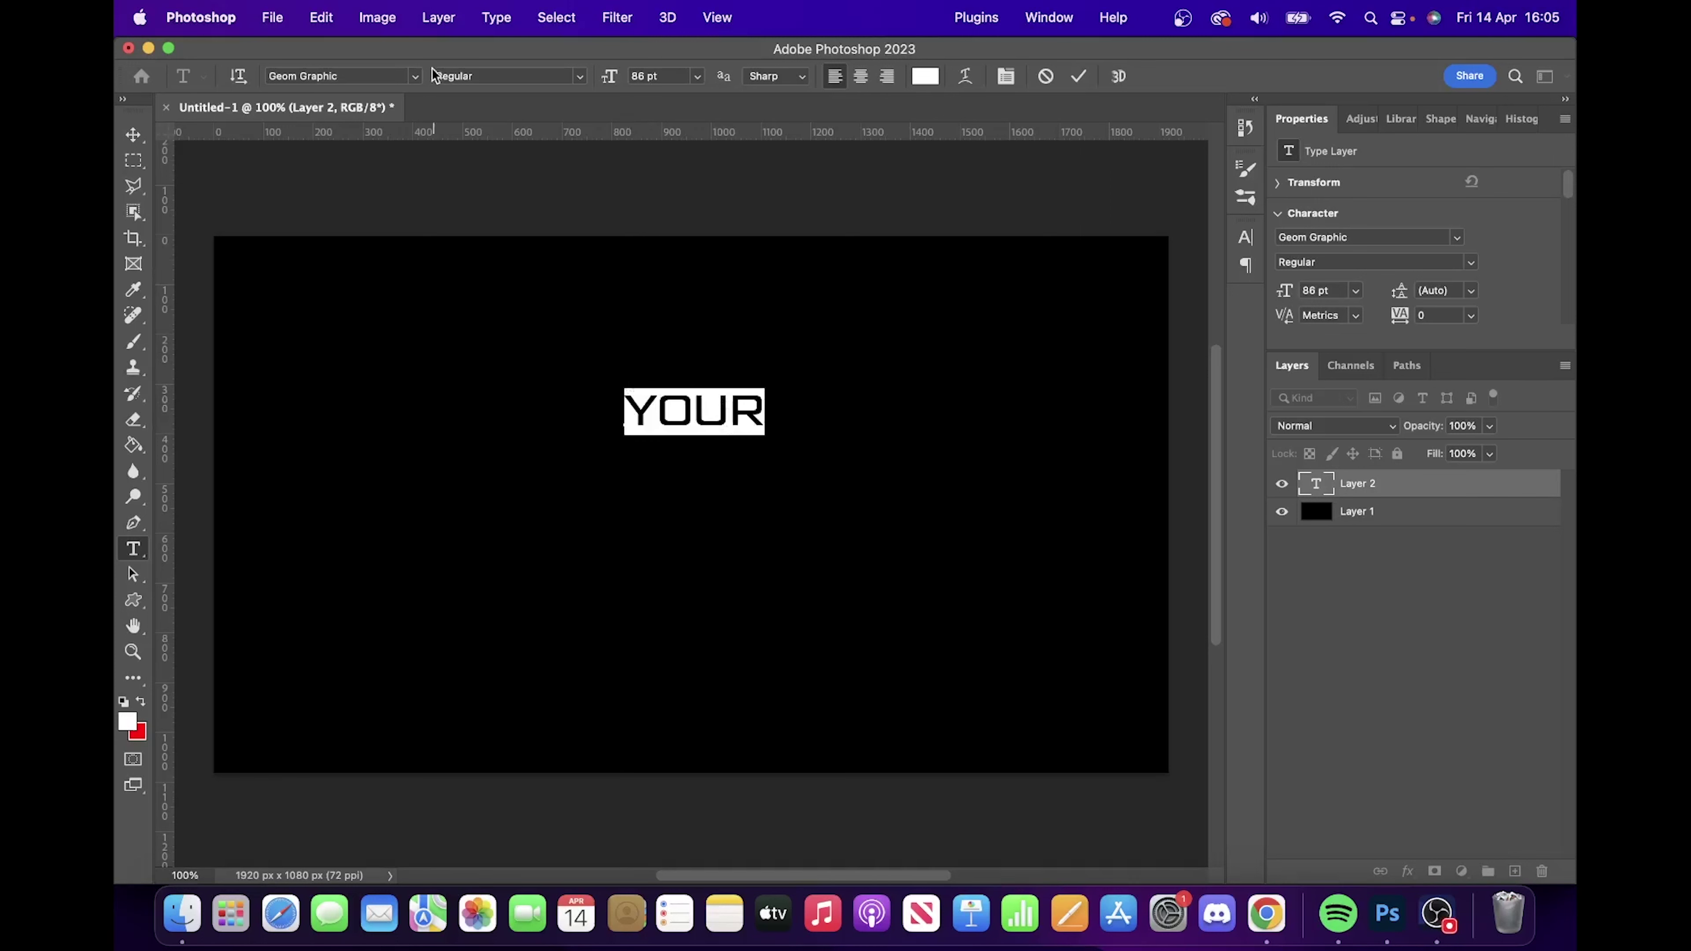
{"action": "left_click", "coordinate": [580, 82]}
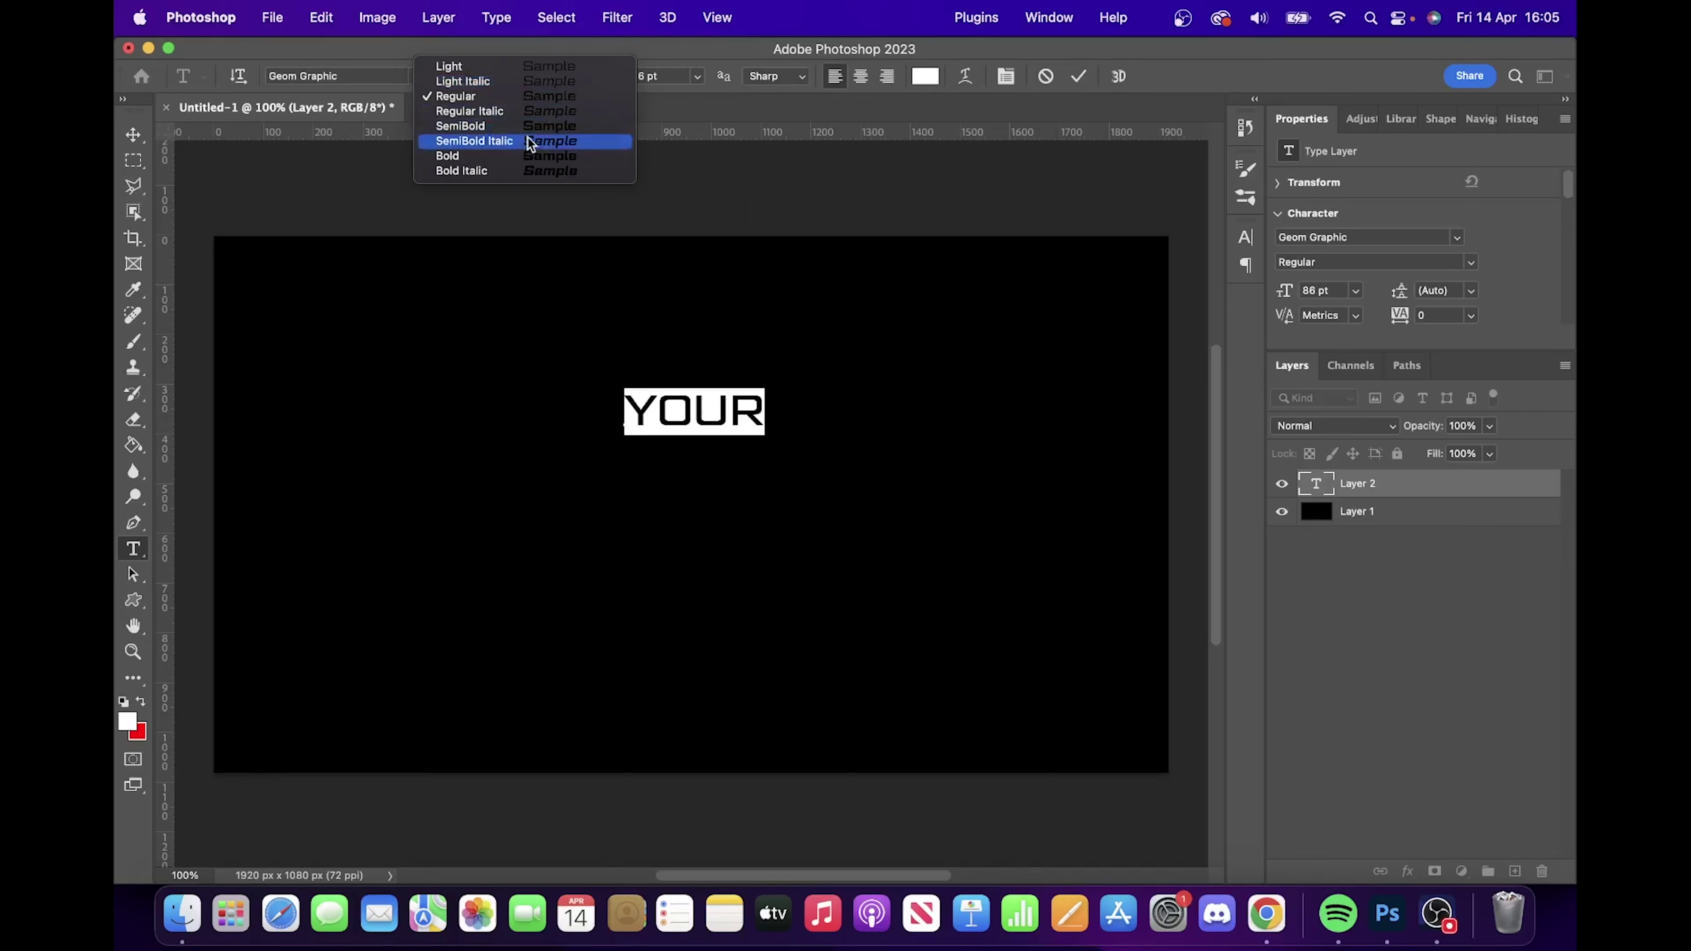
{"action": "left_click", "coordinate": [528, 125]}
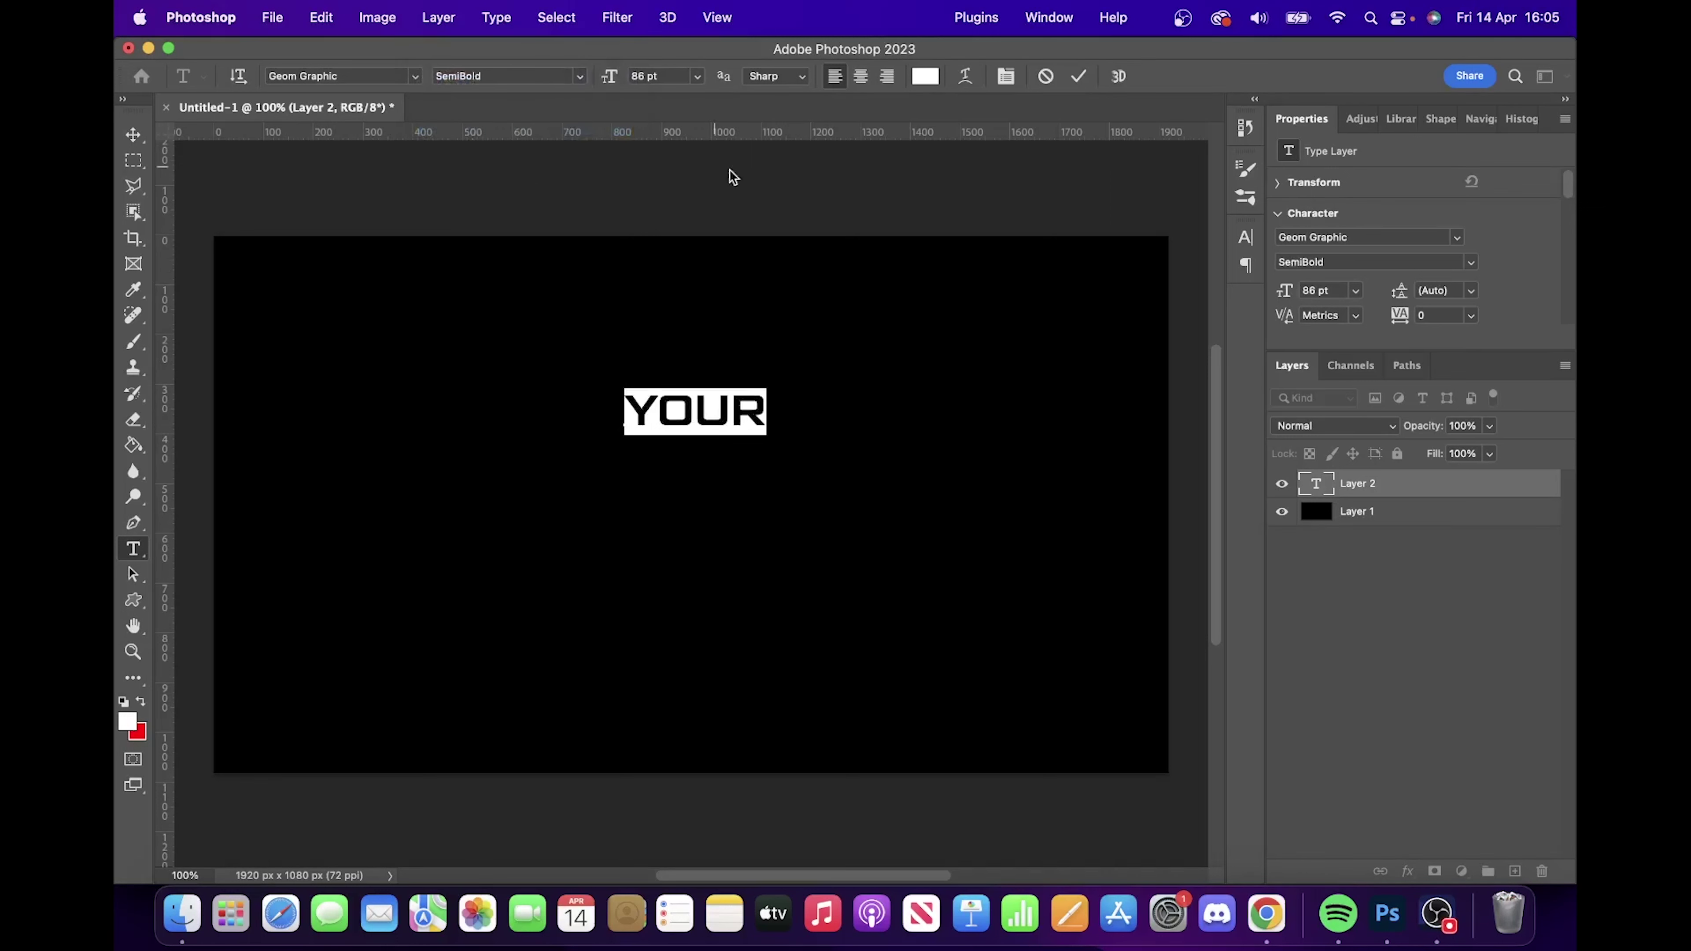
{"action": "left_click", "coordinate": [1079, 81]}
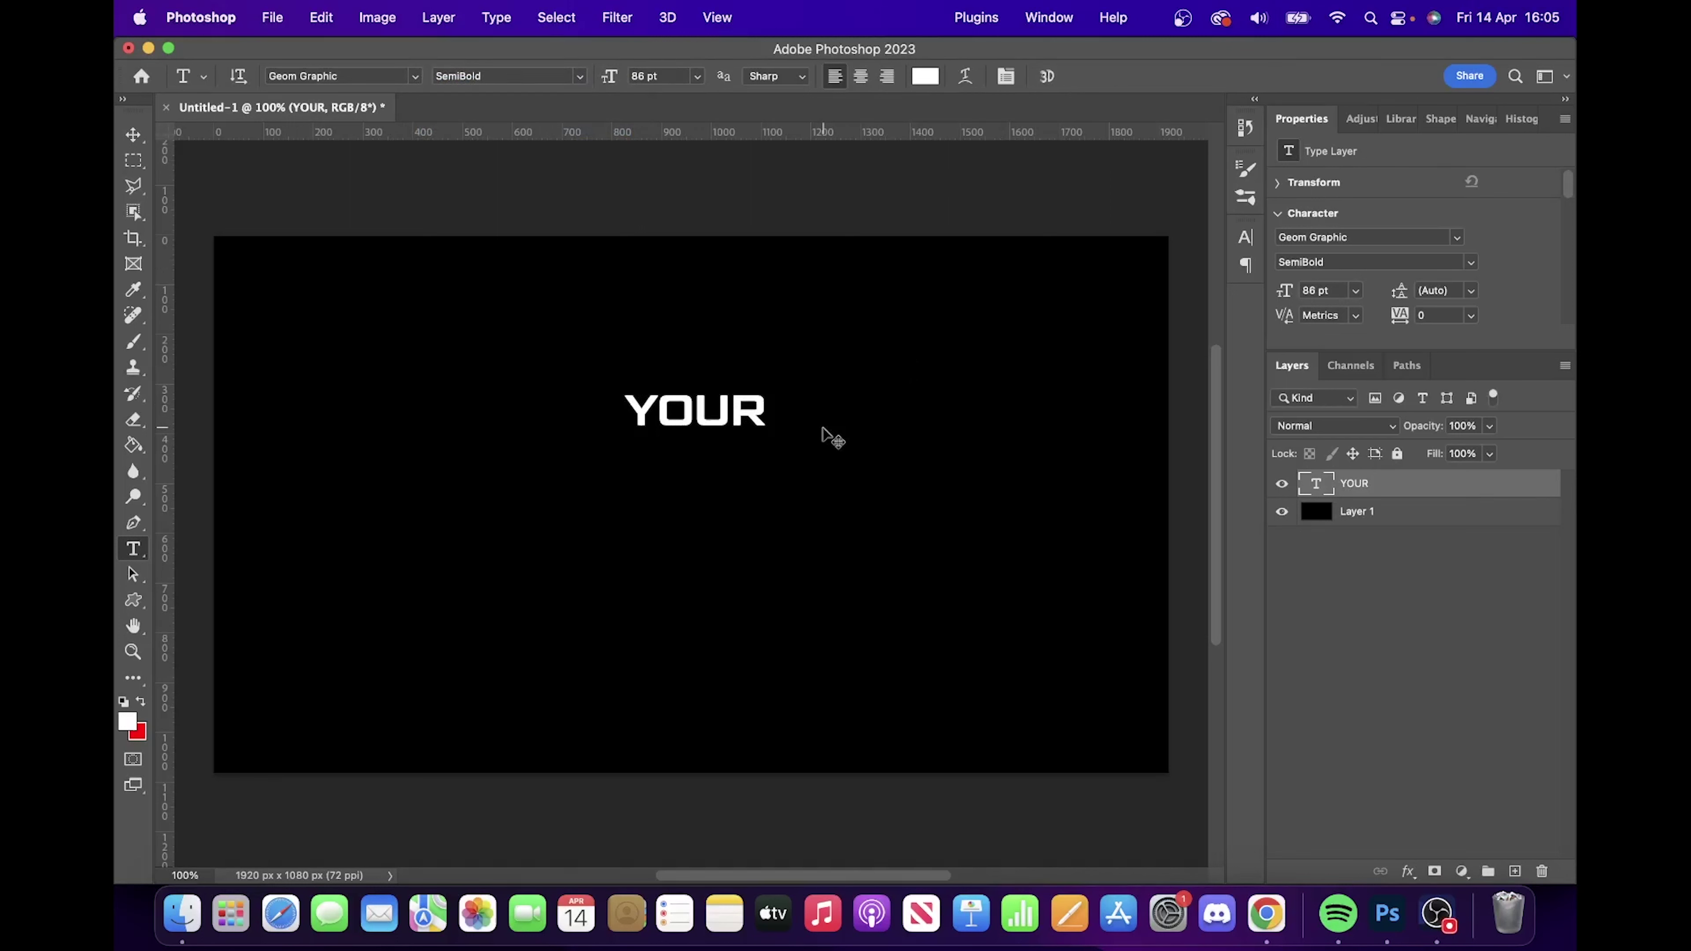
- Scale the "YOUR" text to about 234% and centre it horizontally in the upper part of the canvas
{"action": "key", "text": "super+t"}
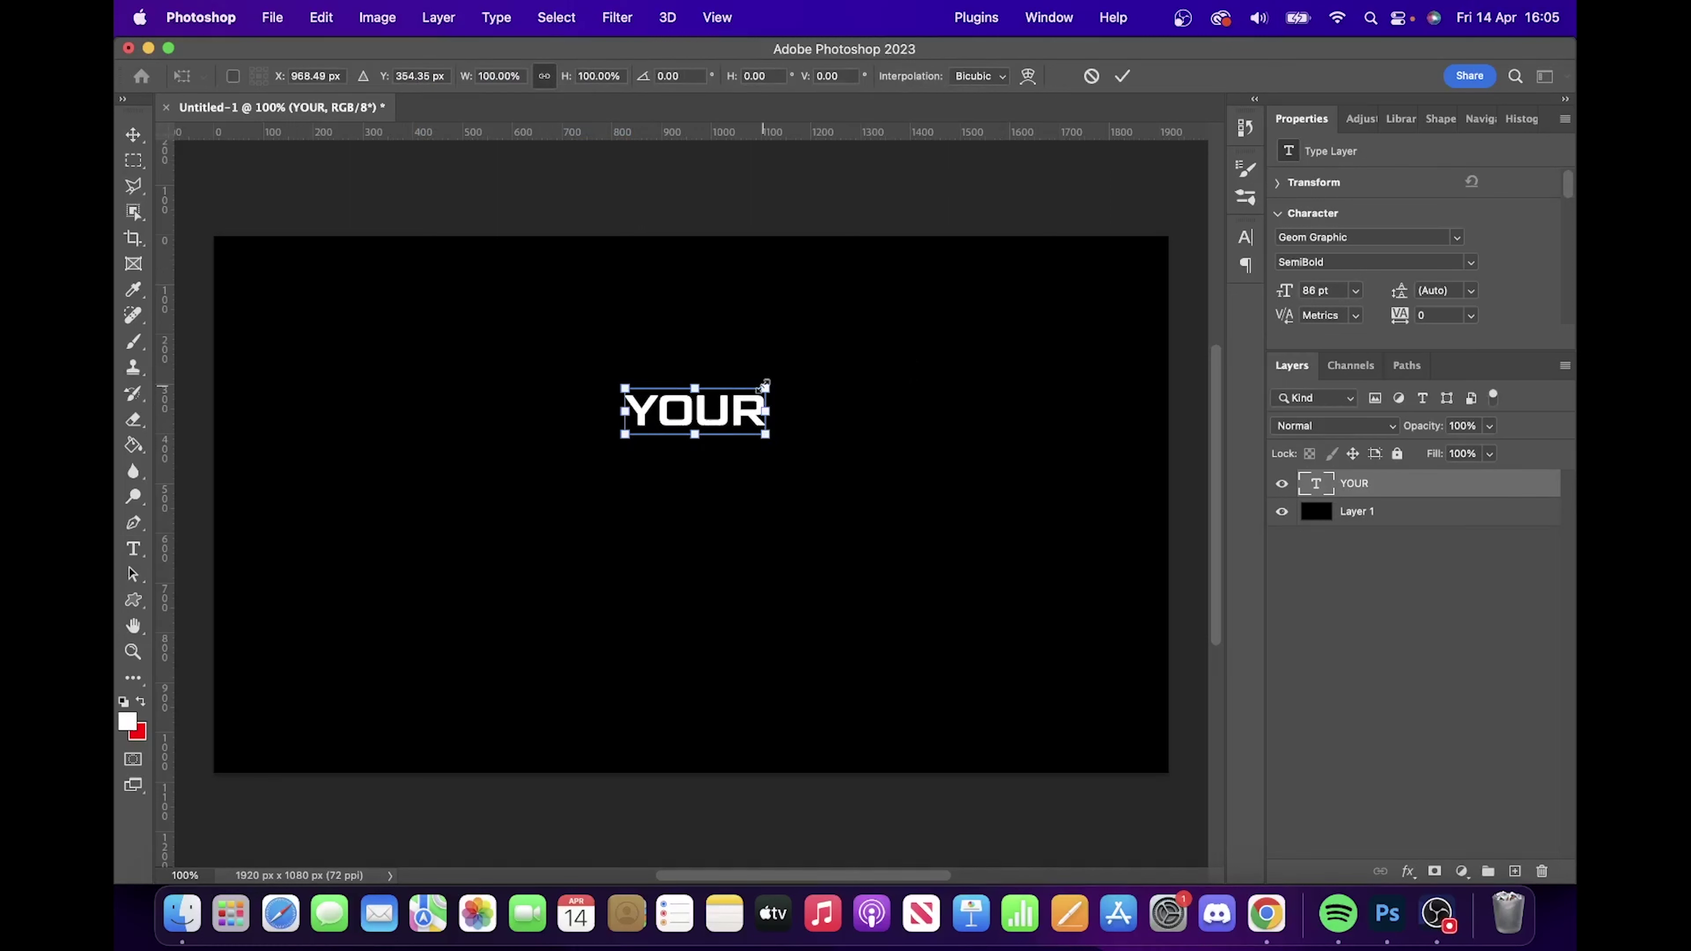
{"action": "left_click_drag", "start_coordinate": [767, 386], "coordinate": [955, 329]}
{"action": "left_click_drag", "start_coordinate": [823, 383], "coordinate": [723, 412]}
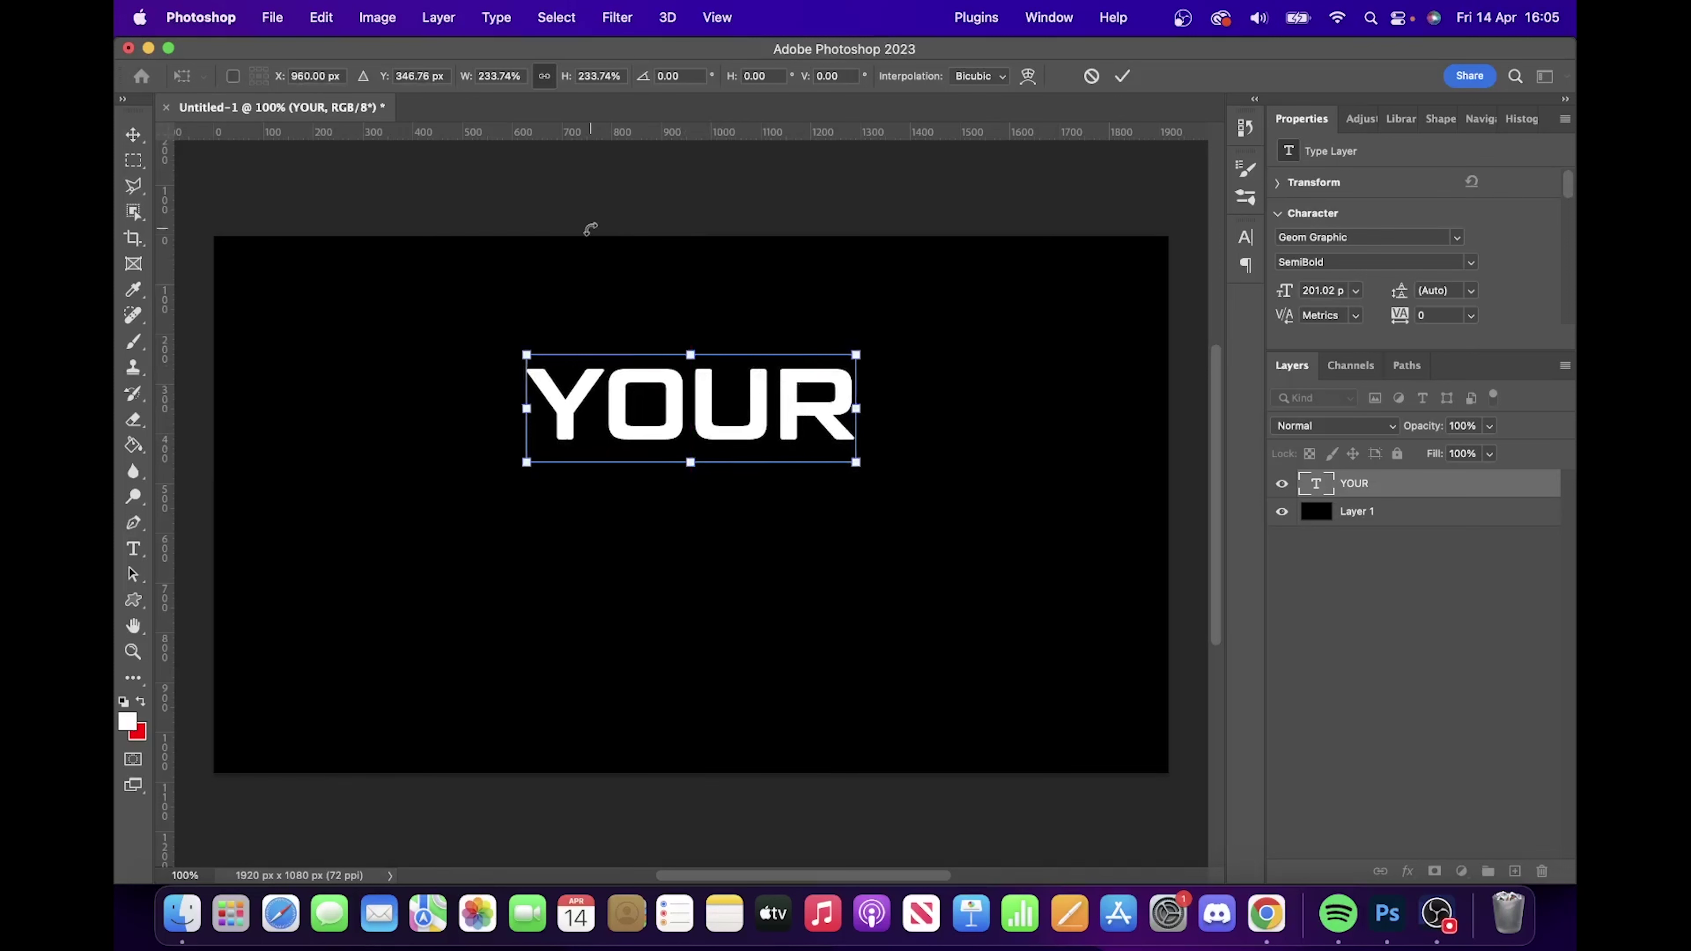
{"action": "left_click_drag", "start_coordinate": [756, 431], "coordinate": [759, 394]}
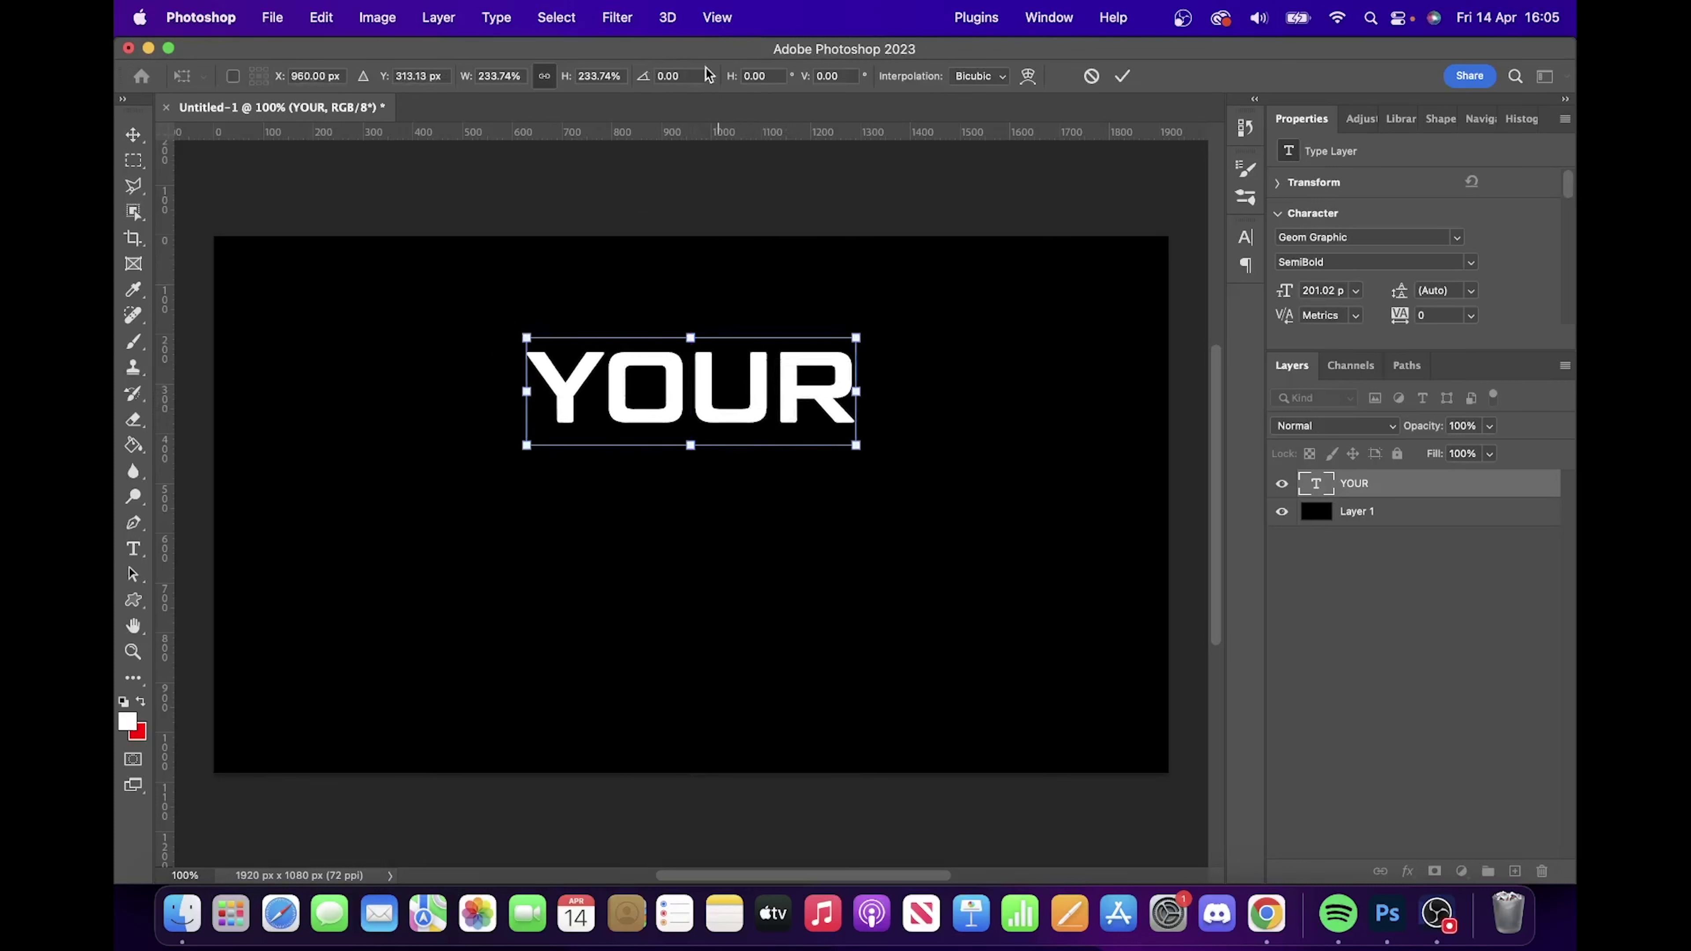
{"action": "left_click", "coordinate": [717, 20]}
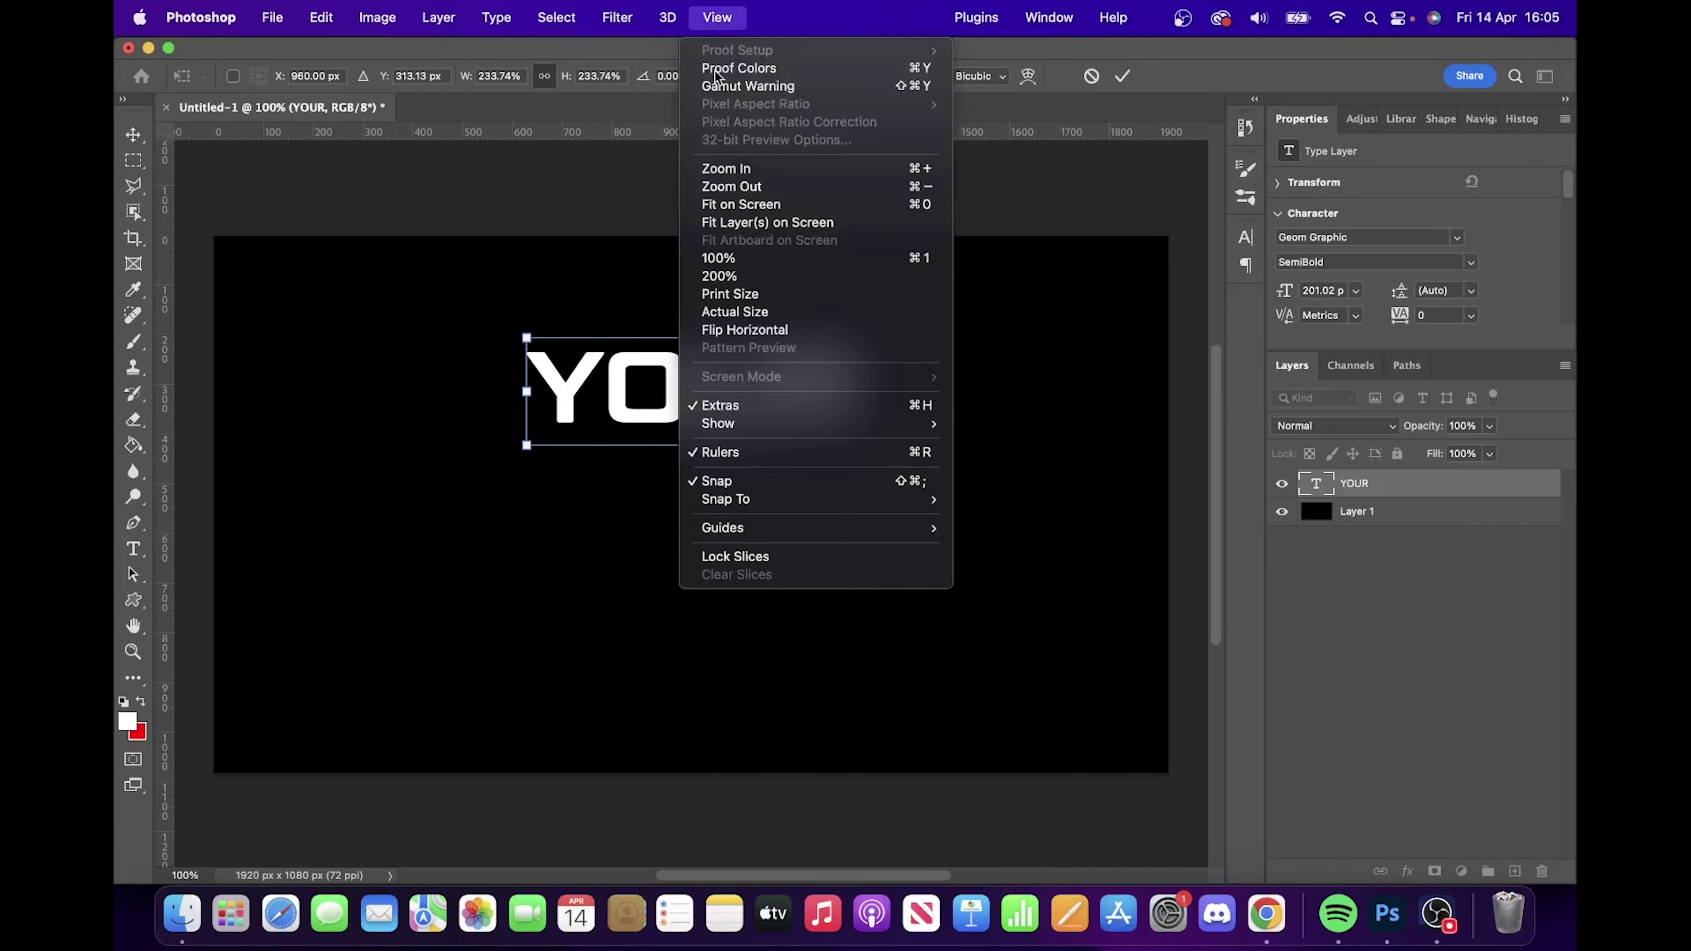
{"action": "mouse_move", "coordinate": [760, 433]}
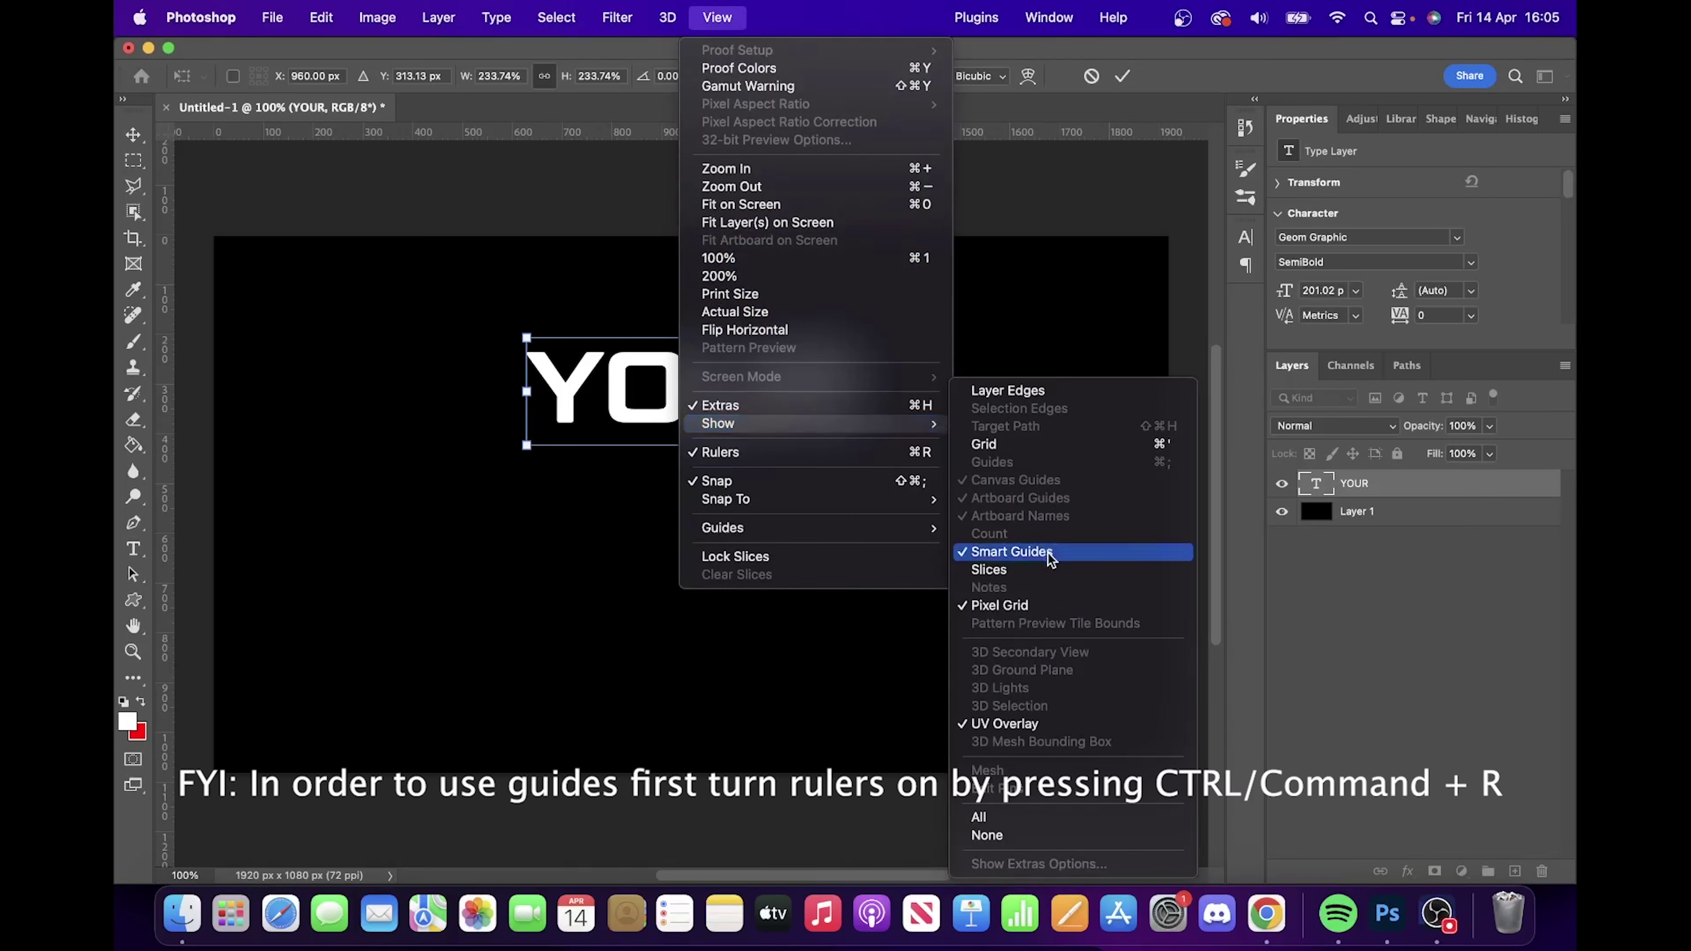
{"action": "left_click", "coordinate": [1061, 103]}
{"action": "left_click", "coordinate": [1123, 77]}
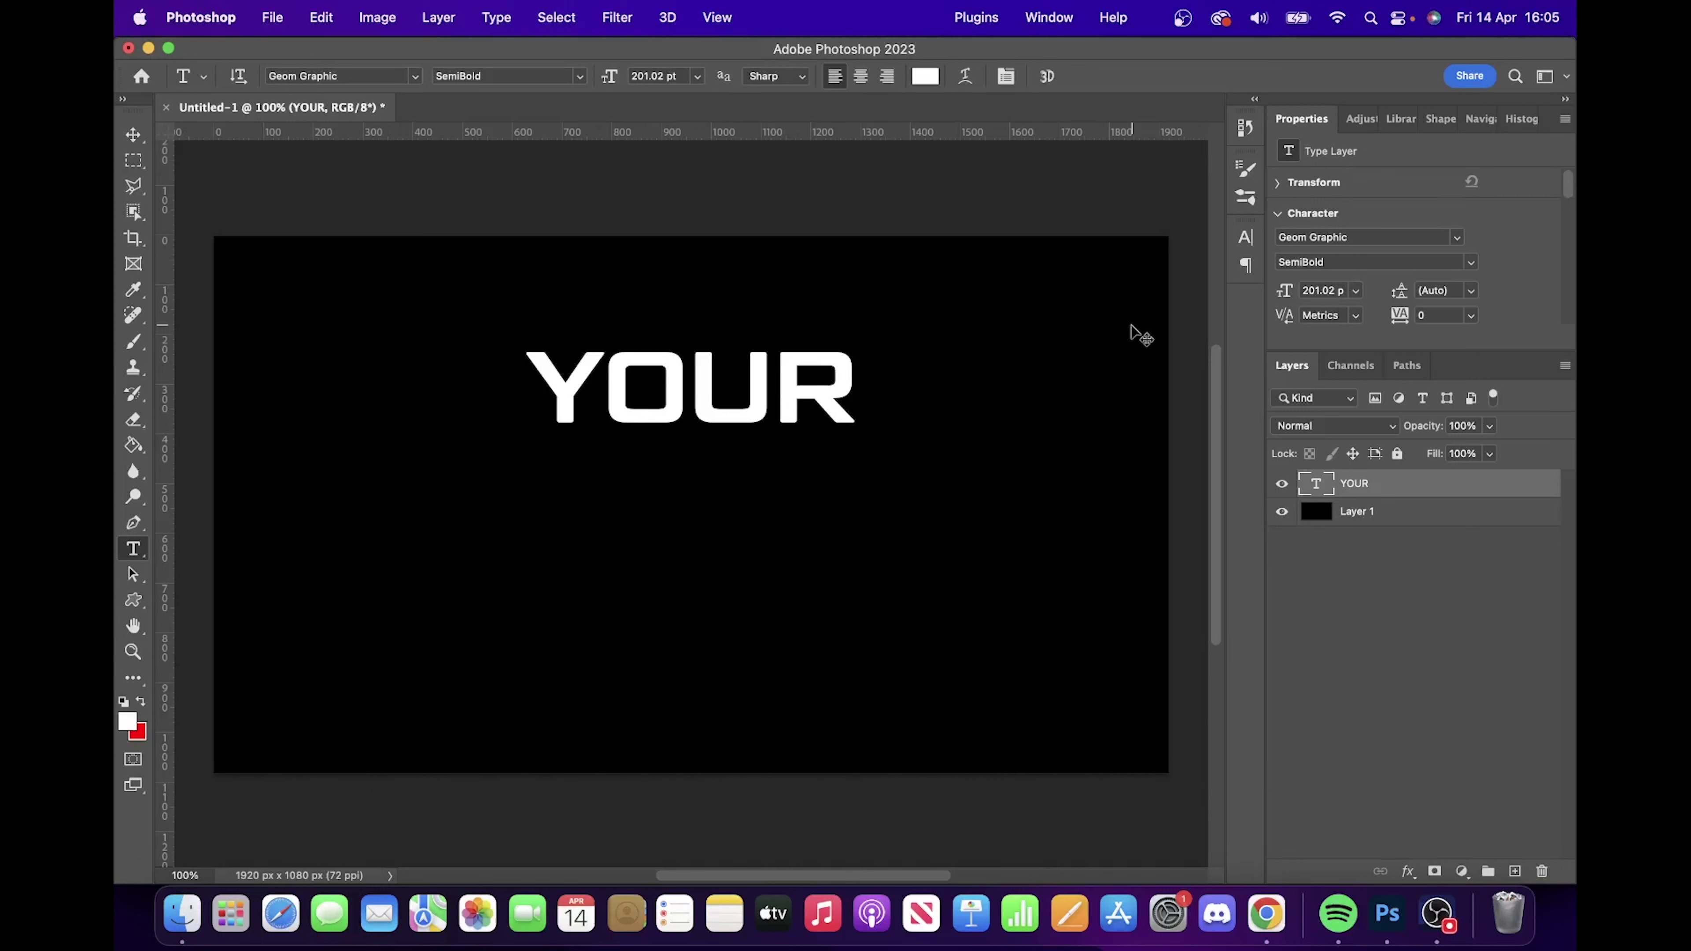
- Move the "YOUR" text slightly down, staying on the canvas's vertical centre line
{"action": "key", "text": "super+t"}
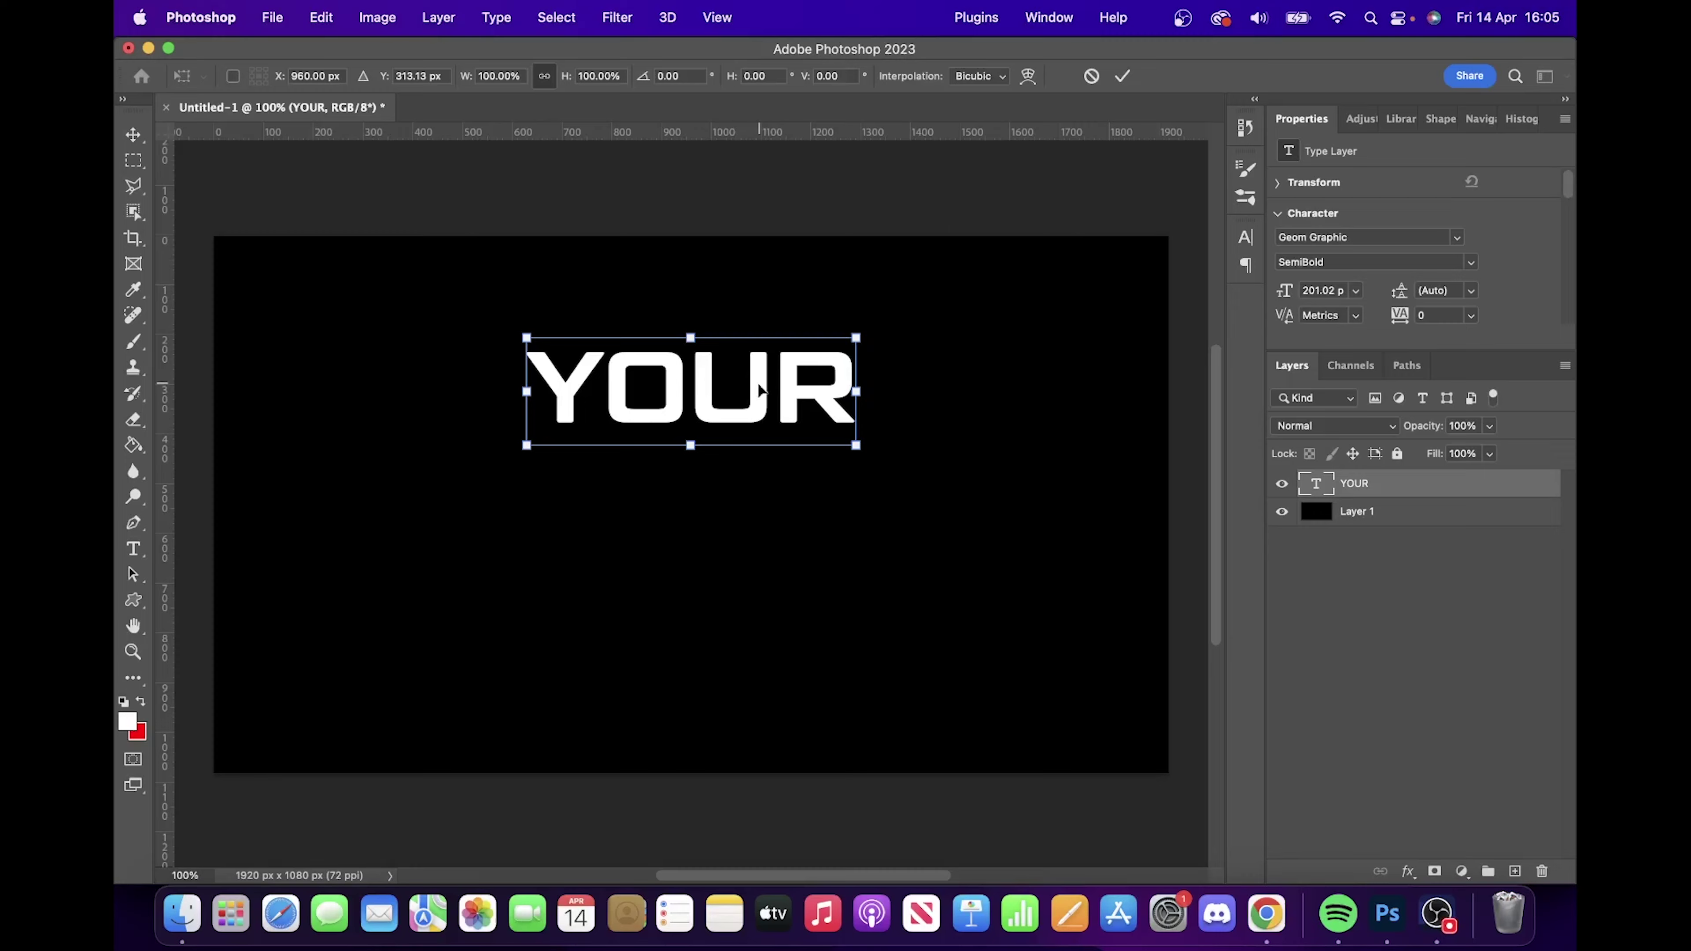
{"action": "left_click_drag", "start_coordinate": [761, 389], "coordinate": [764, 431]}
{"action": "left_click", "coordinate": [1120, 77]}
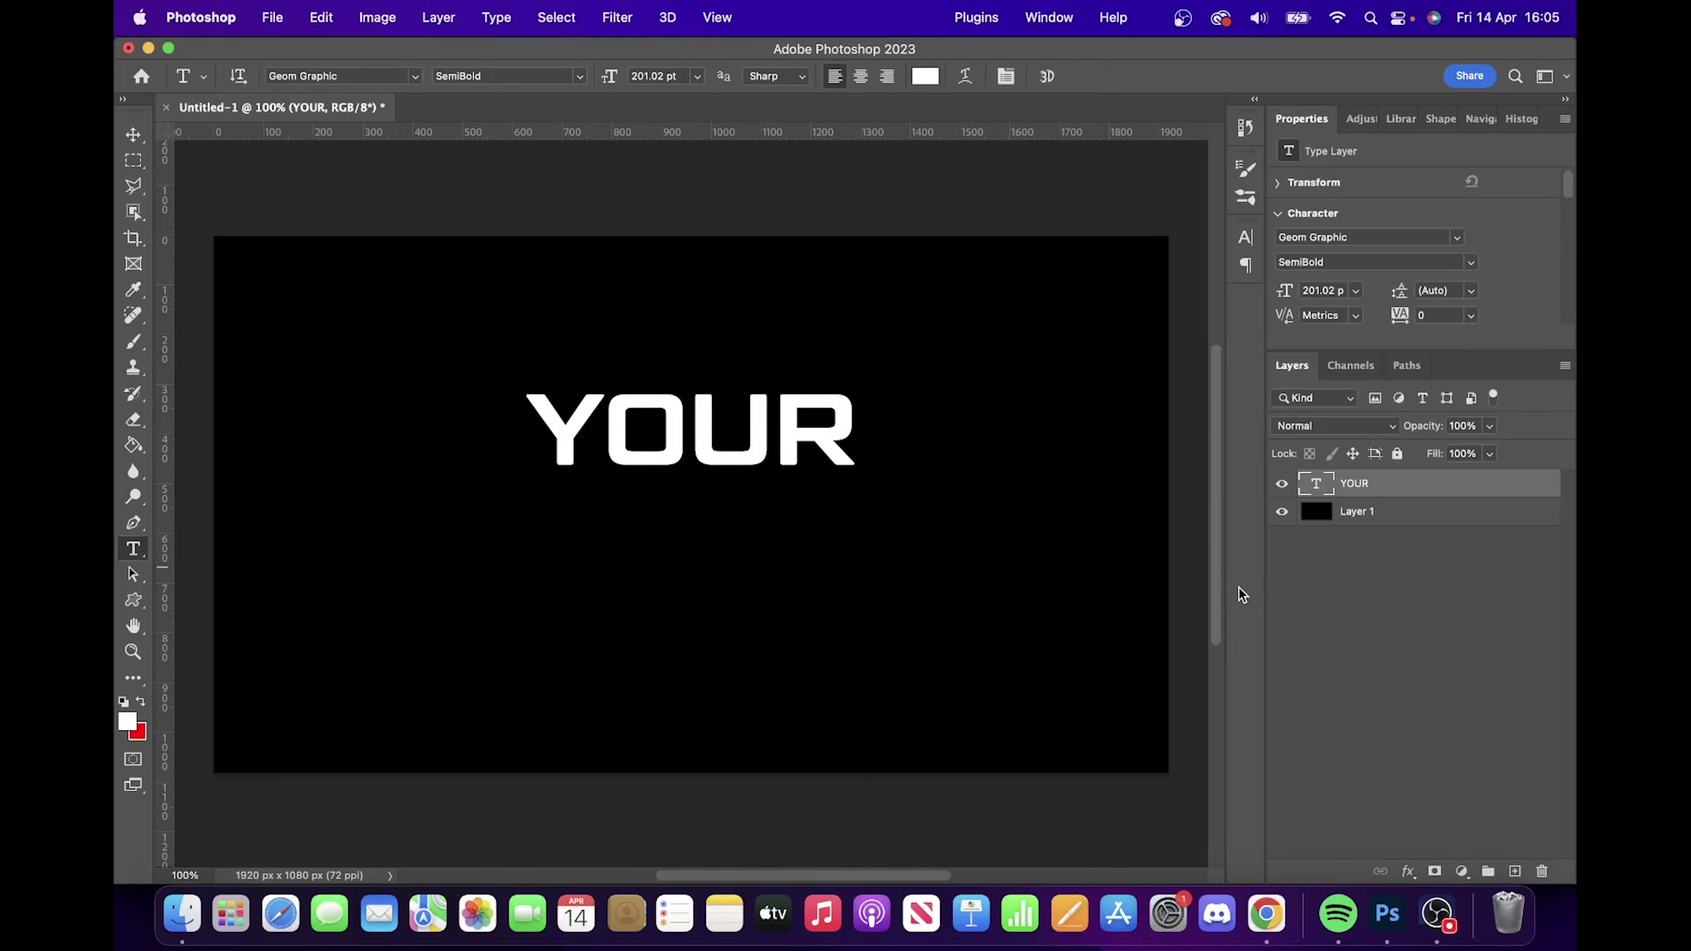
- Duplicate the "YOUR" text layer and change the copy's text to "NAME"
{"action": "key", "text": "super+j"}
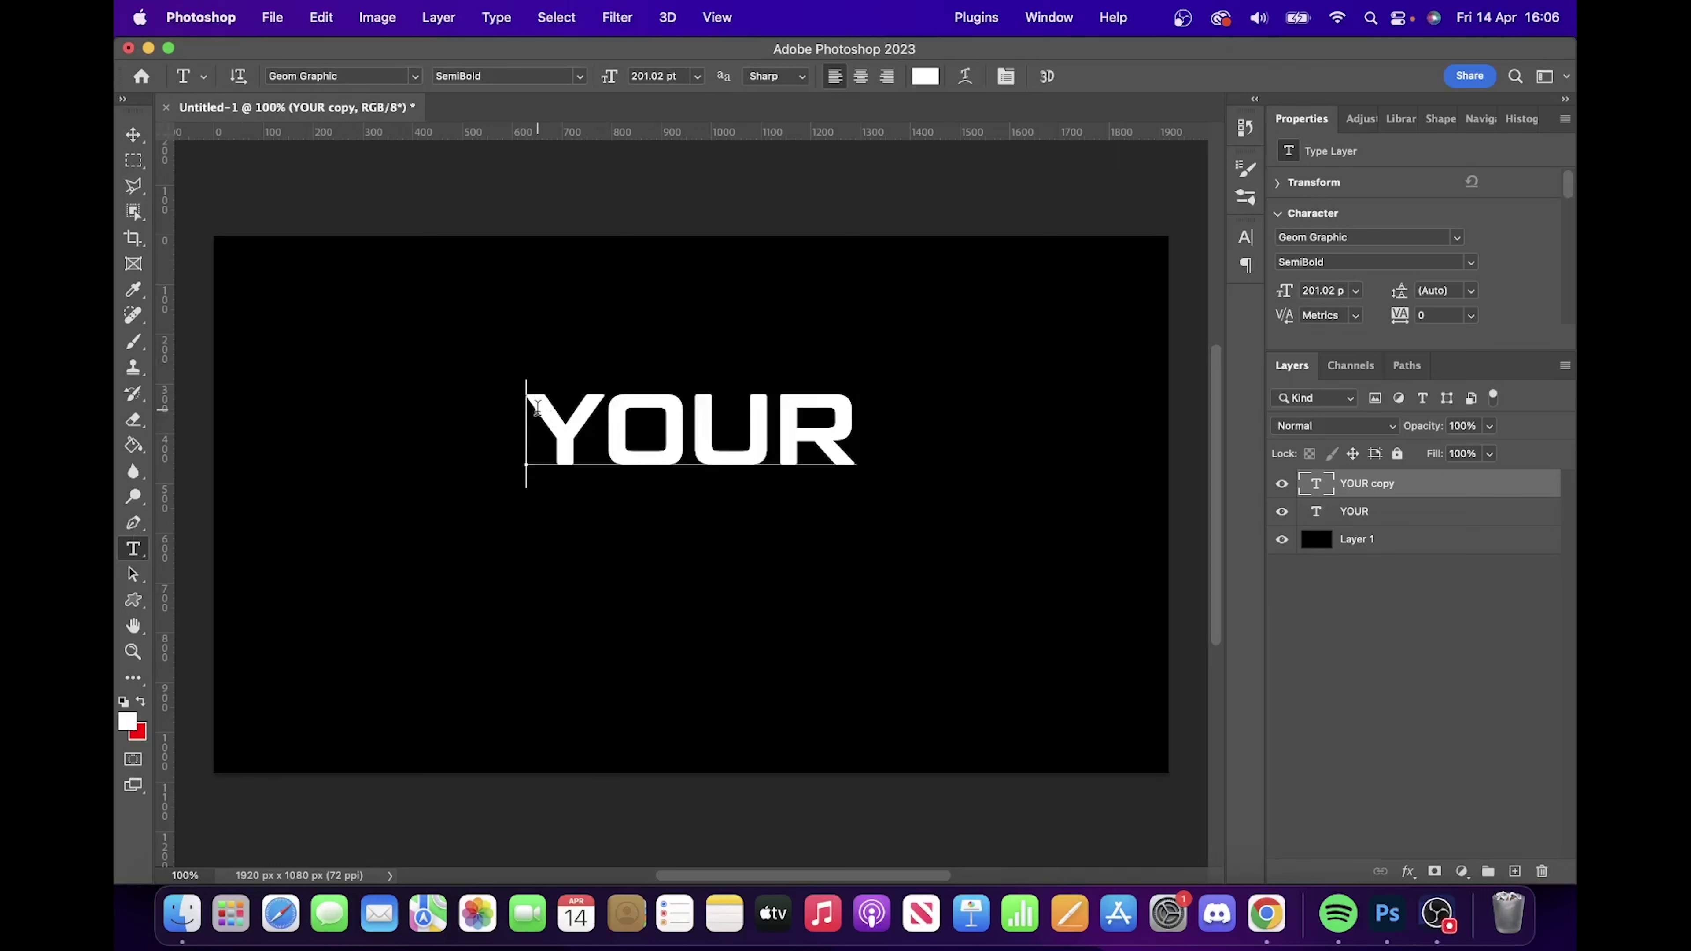
{"action": "left_click_drag", "start_coordinate": [525, 419], "coordinate": [899, 415]}
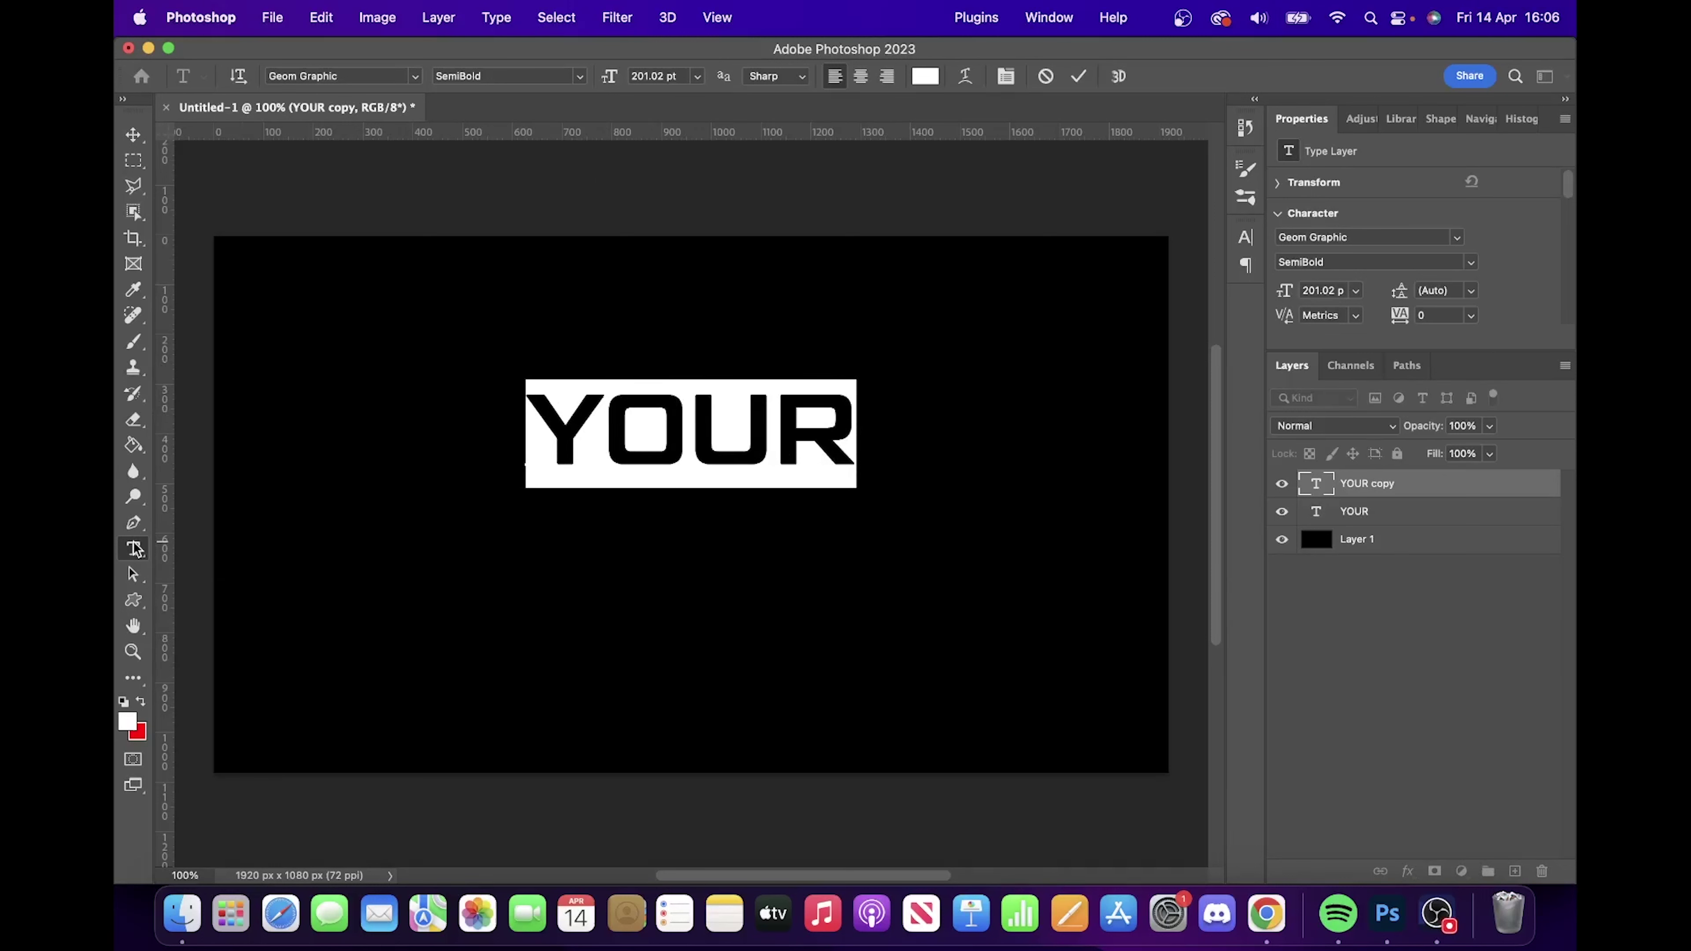
{"action": "type", "text": "MAVE"}
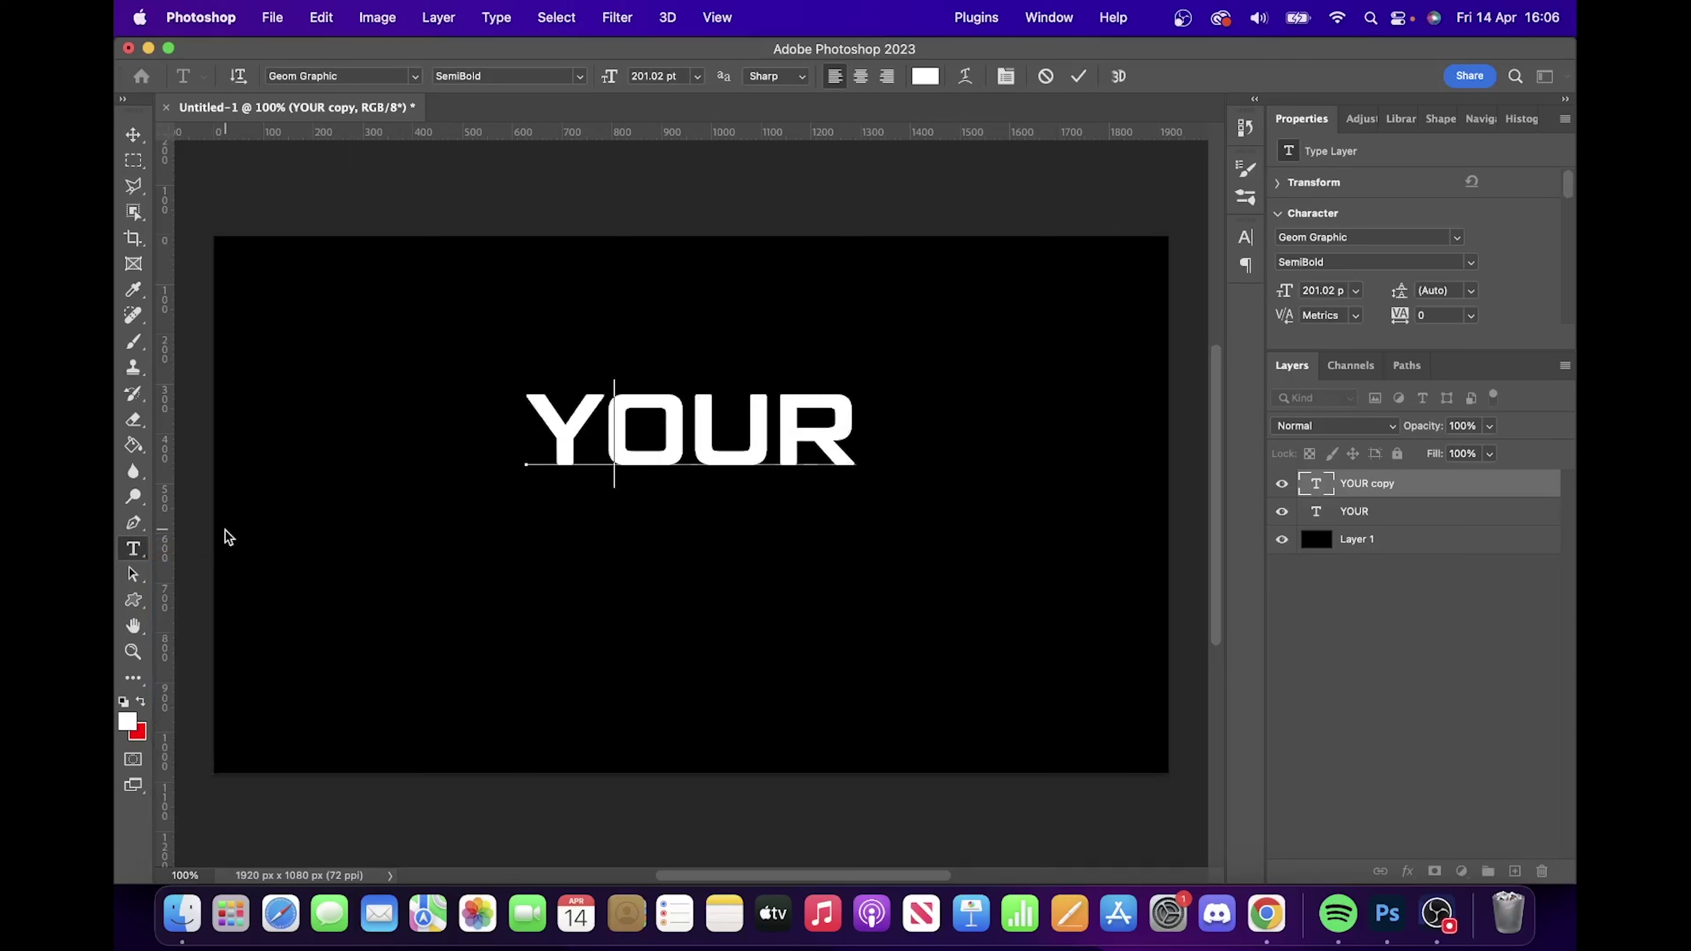
{"action": "left_click", "coordinate": [1080, 75]}
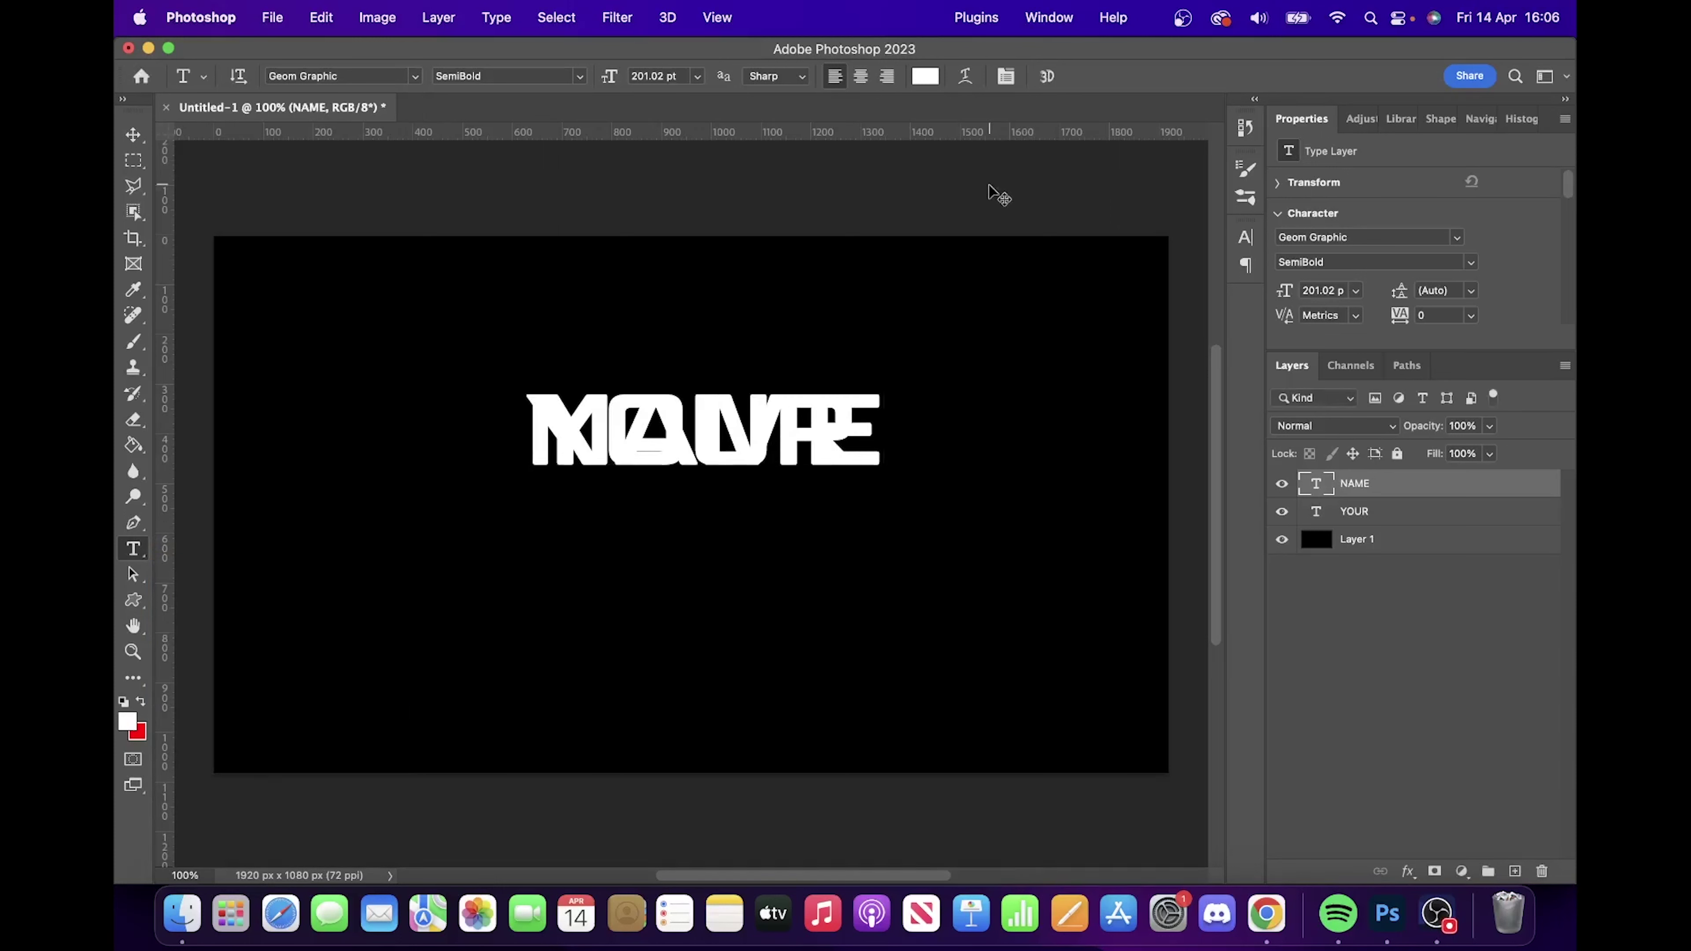
- Move the "NAME" text directly below "YOUR" on the canvas's vertical centre line, at a Y position of about 606 px
{"action": "key", "text": "super+t"}
{"action": "left_click_drag", "start_coordinate": [744, 443], "coordinate": [737, 555]}
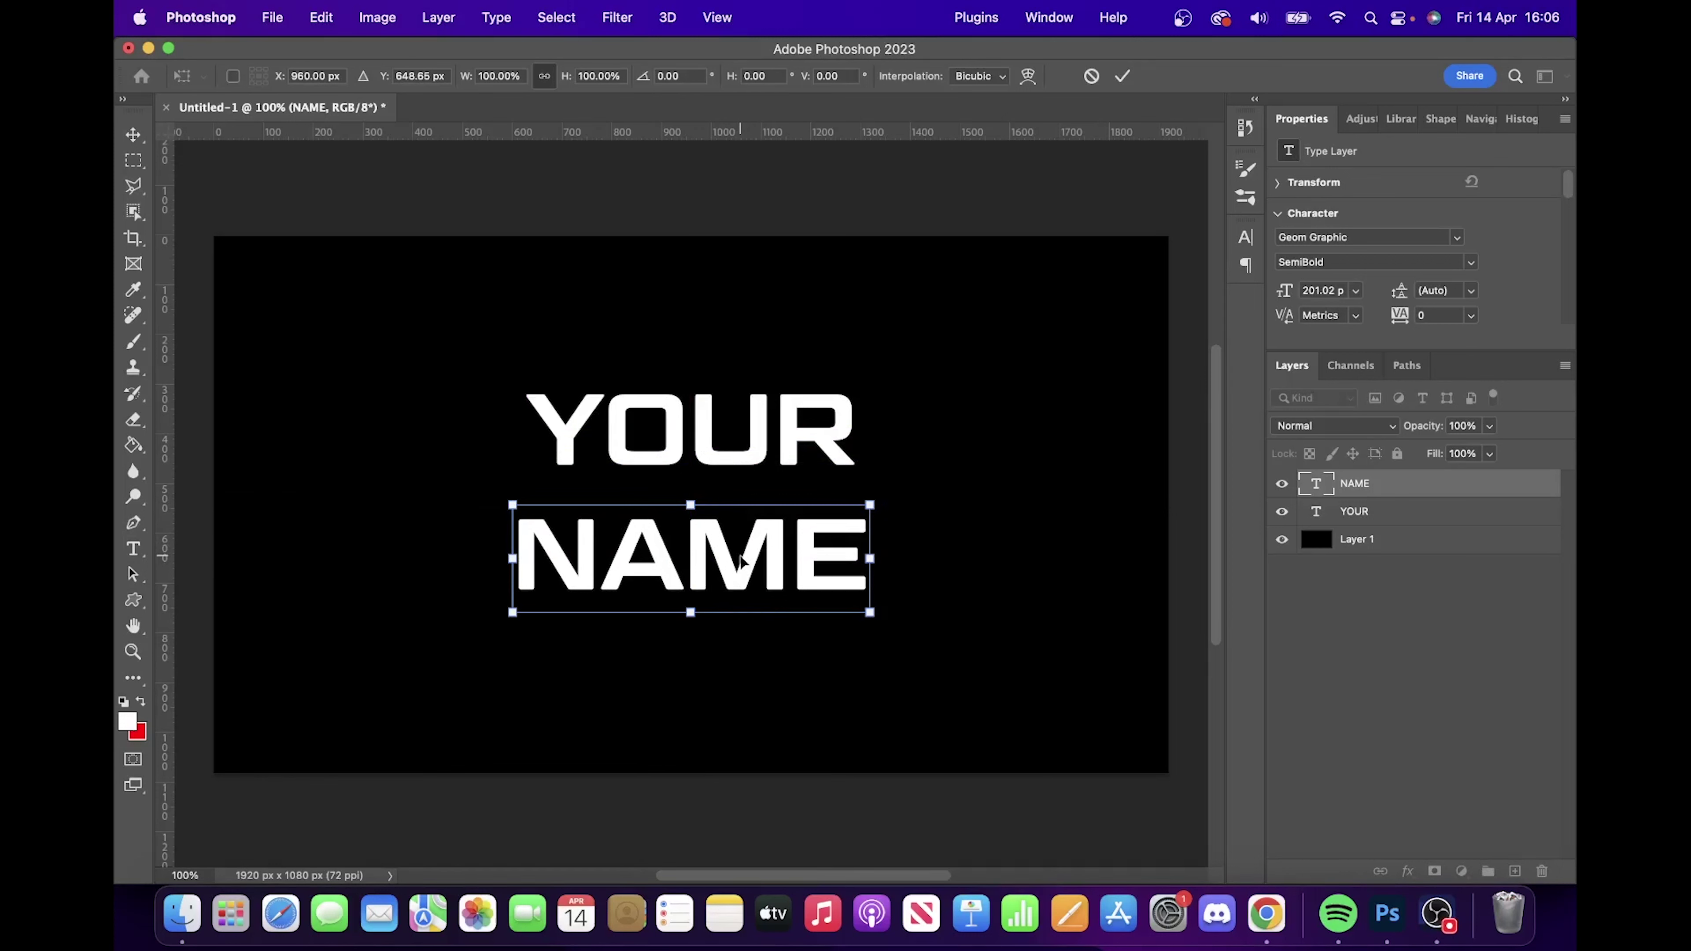
{"action": "left_click_drag", "start_coordinate": [741, 559], "coordinate": [739, 538]}
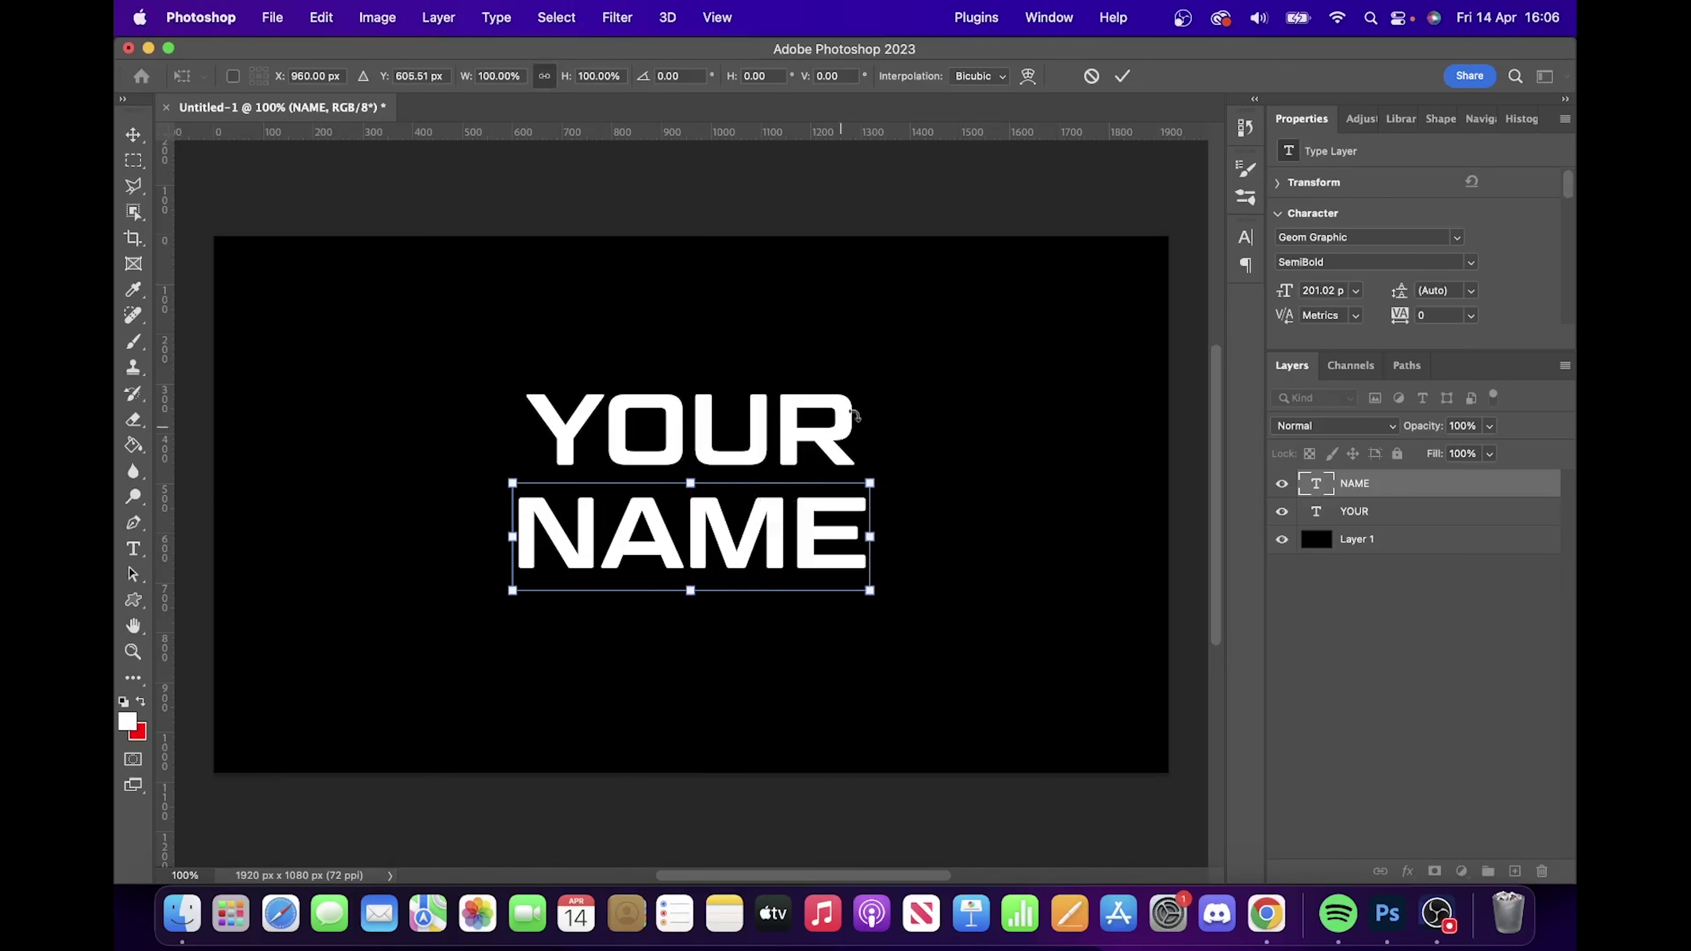
{"action": "left_click", "coordinate": [1122, 76]}
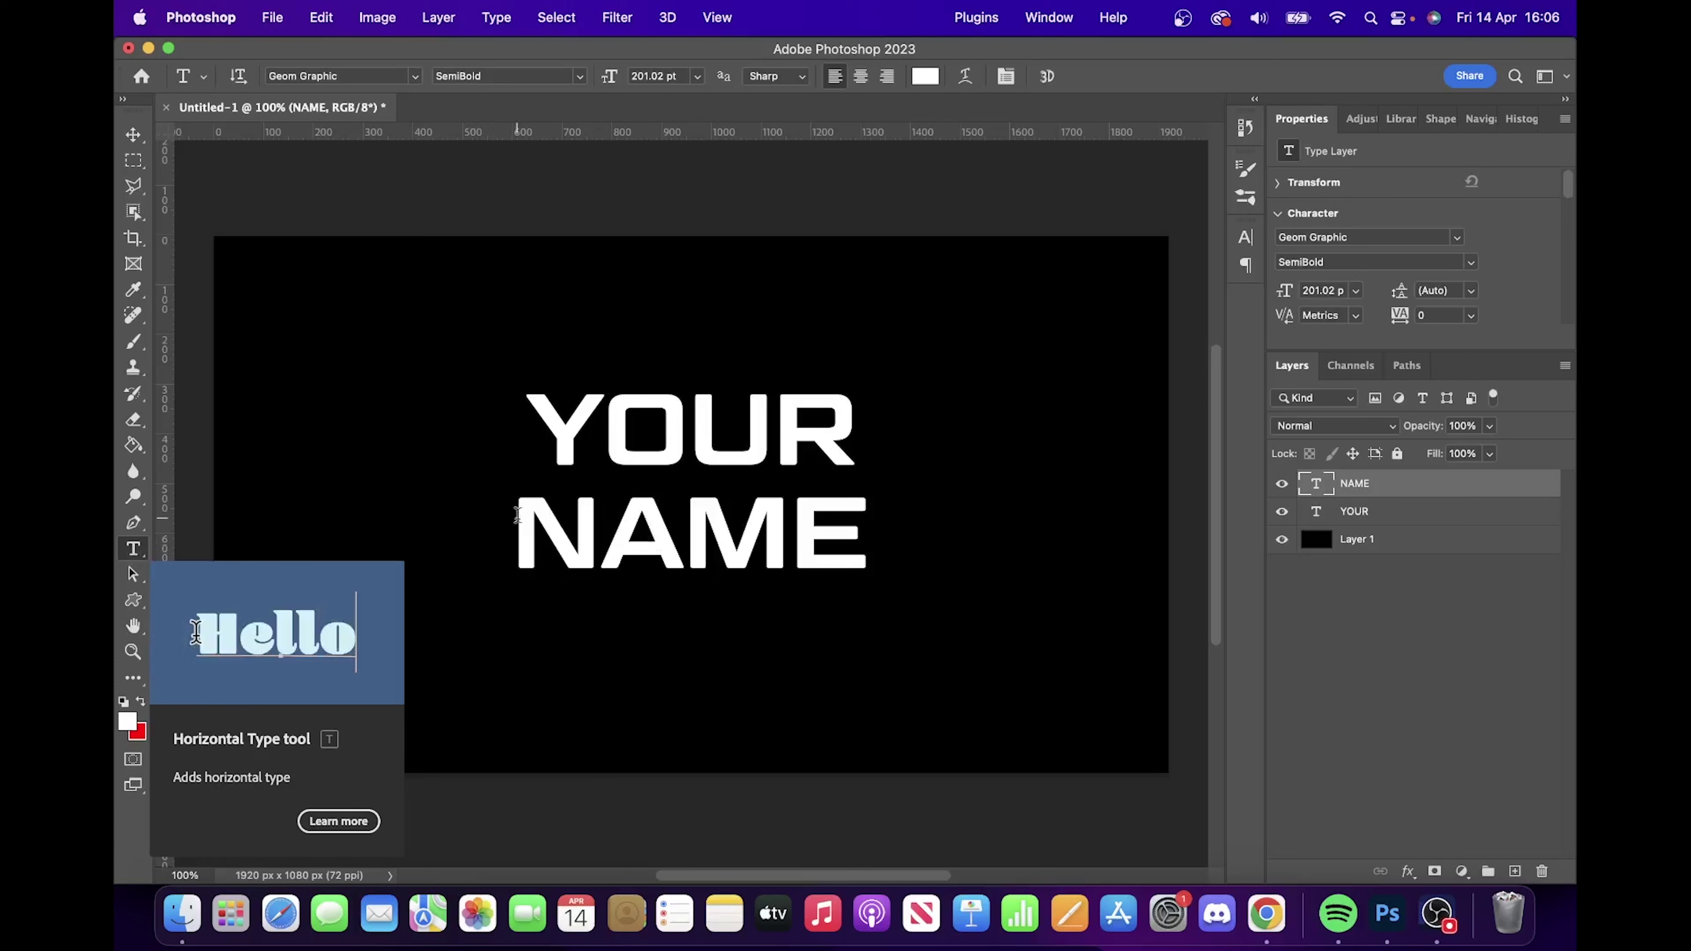
- Recolour the "NAME" text to bright green 00ff2a and commit the text
{"action": "left_click_drag", "start_coordinate": [512, 526], "coordinate": [887, 541]}
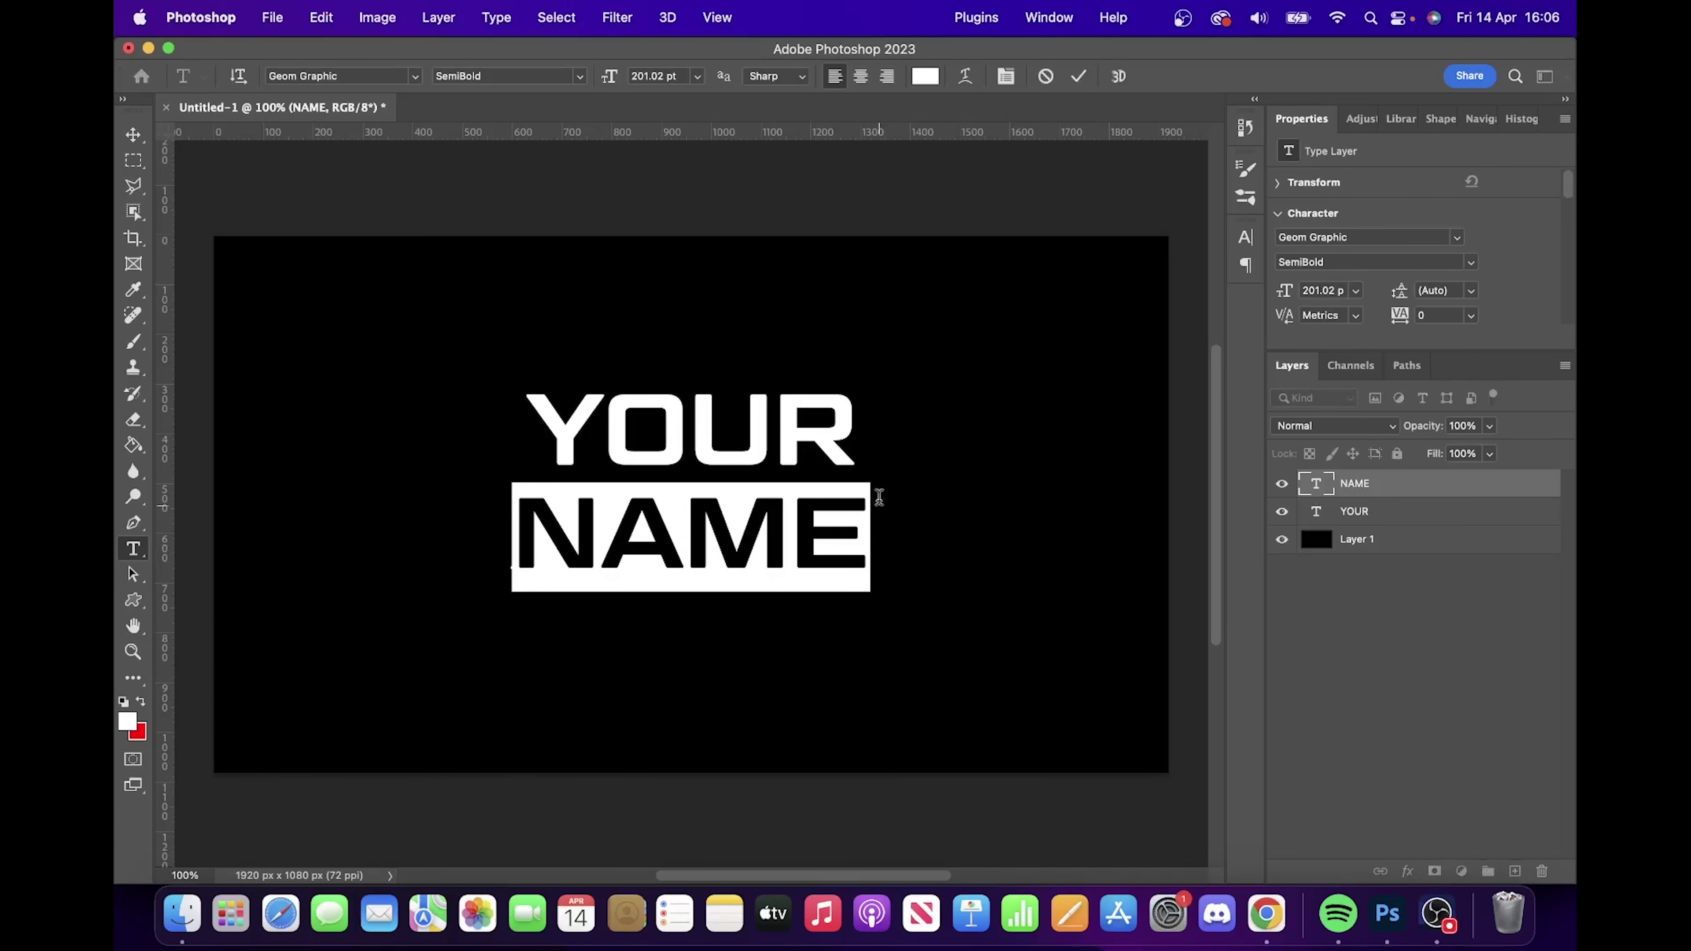
{"action": "left_click", "coordinate": [925, 77]}
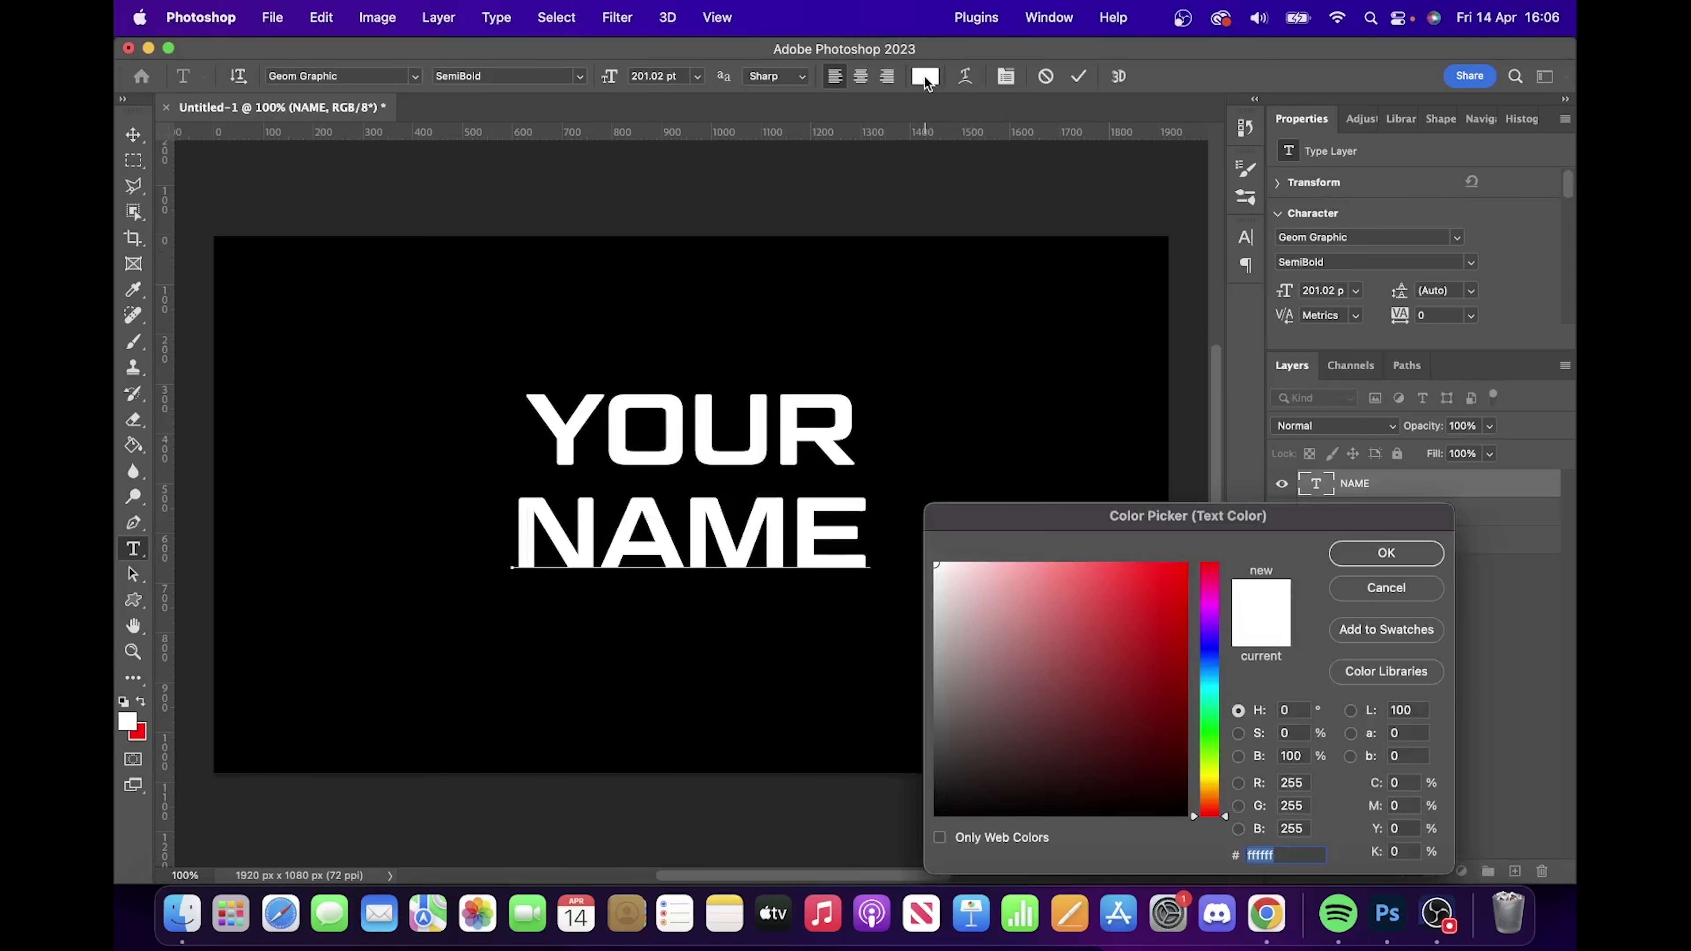
{"action": "left_click", "coordinate": [1073, 593]}
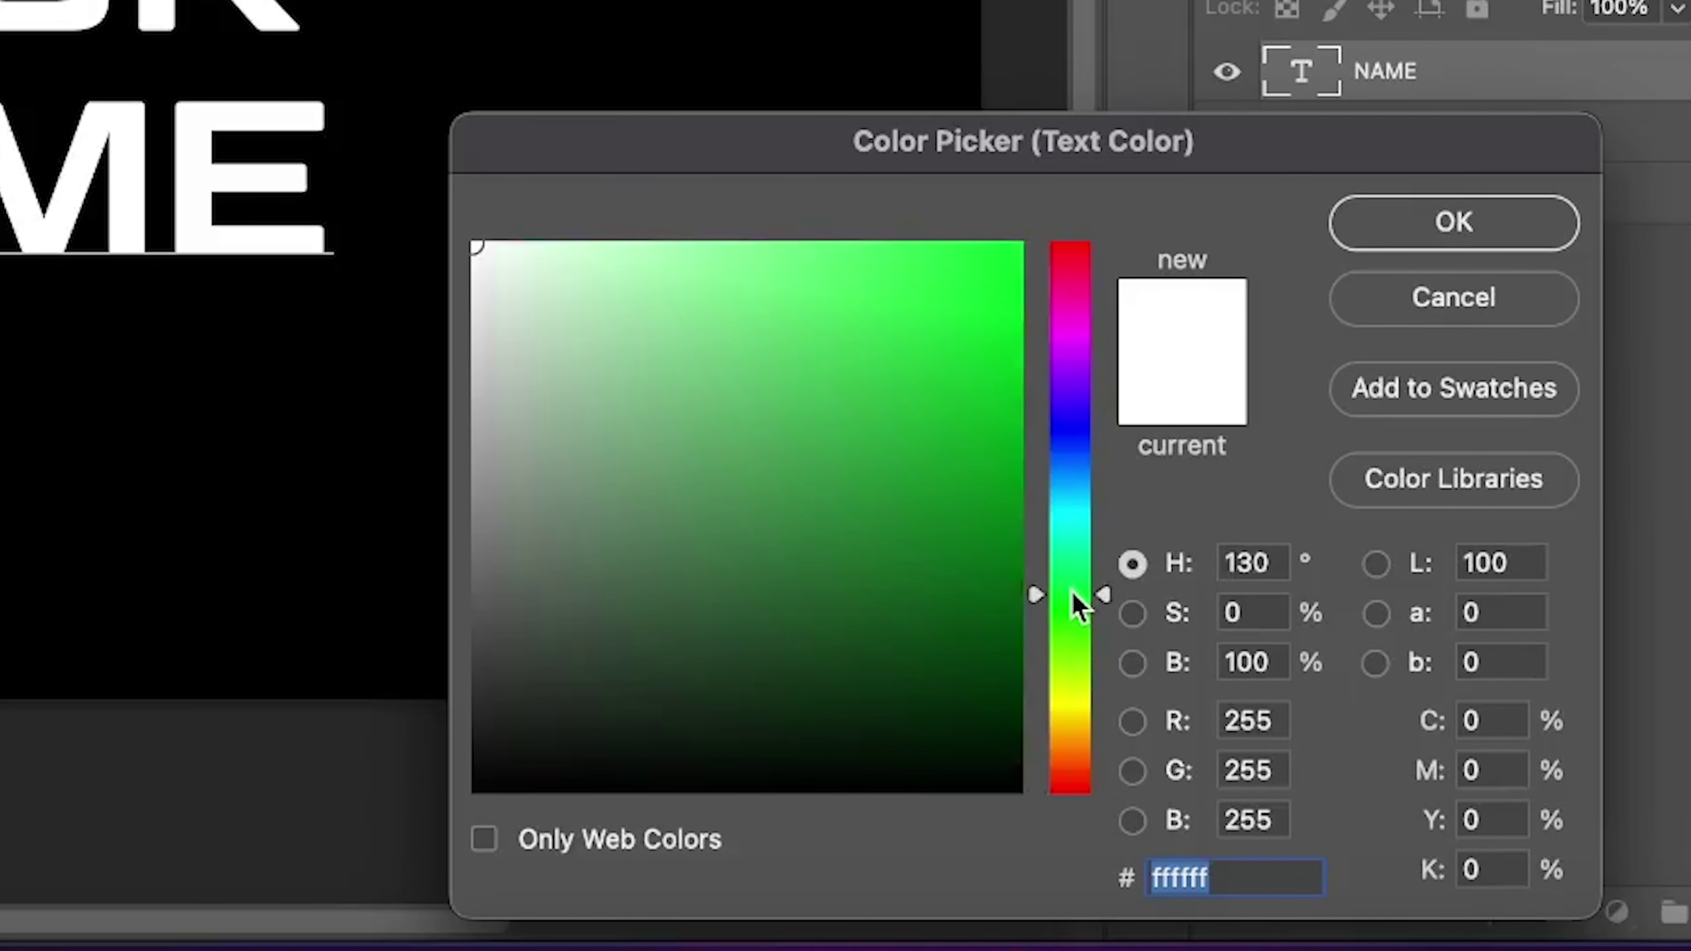
{"action": "left_click_drag", "start_coordinate": [974, 385], "coordinate": [1070, 207]}
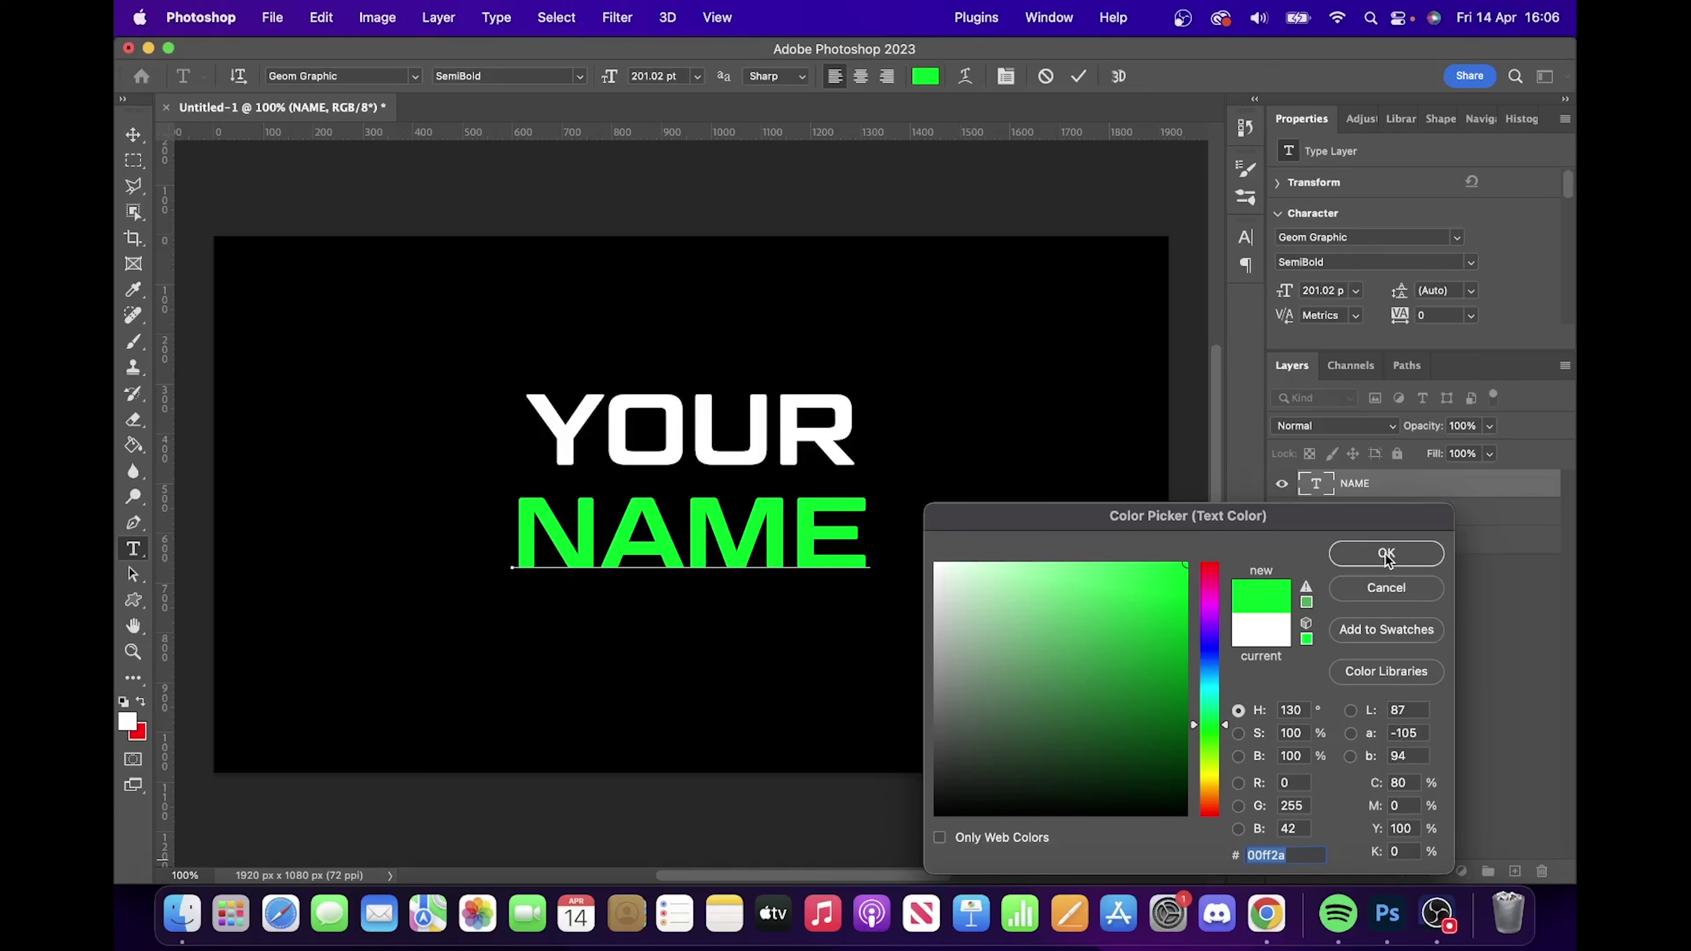
{"action": "left_click", "coordinate": [1454, 227]}
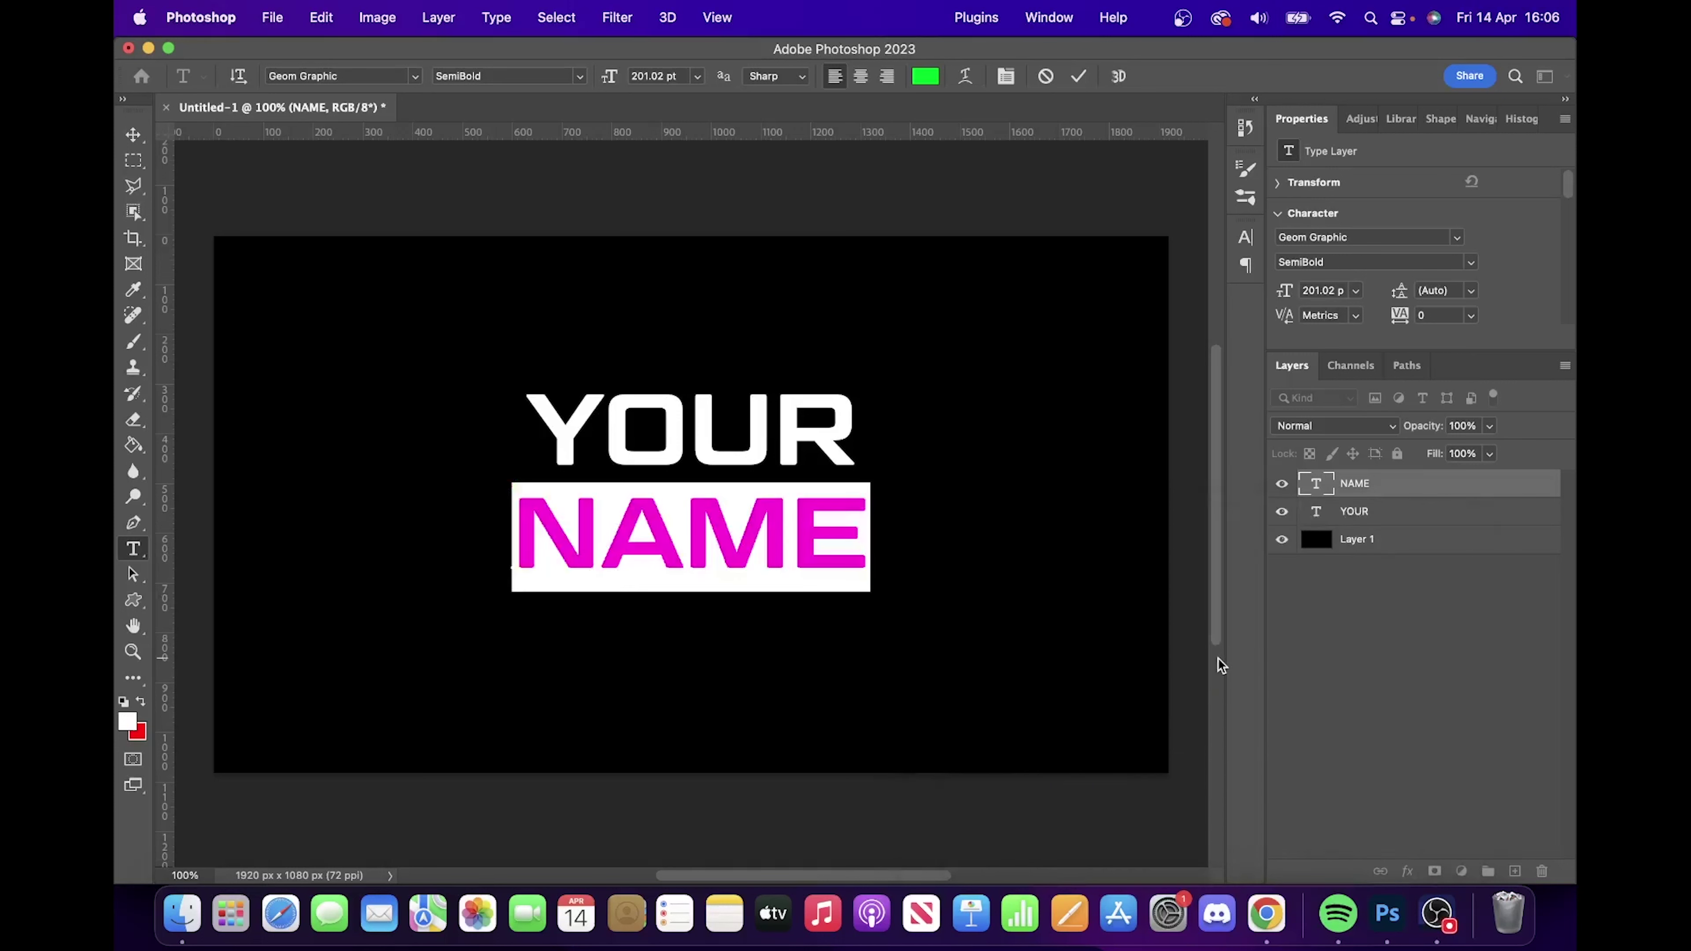
{"action": "left_click", "coordinate": [1078, 76]}
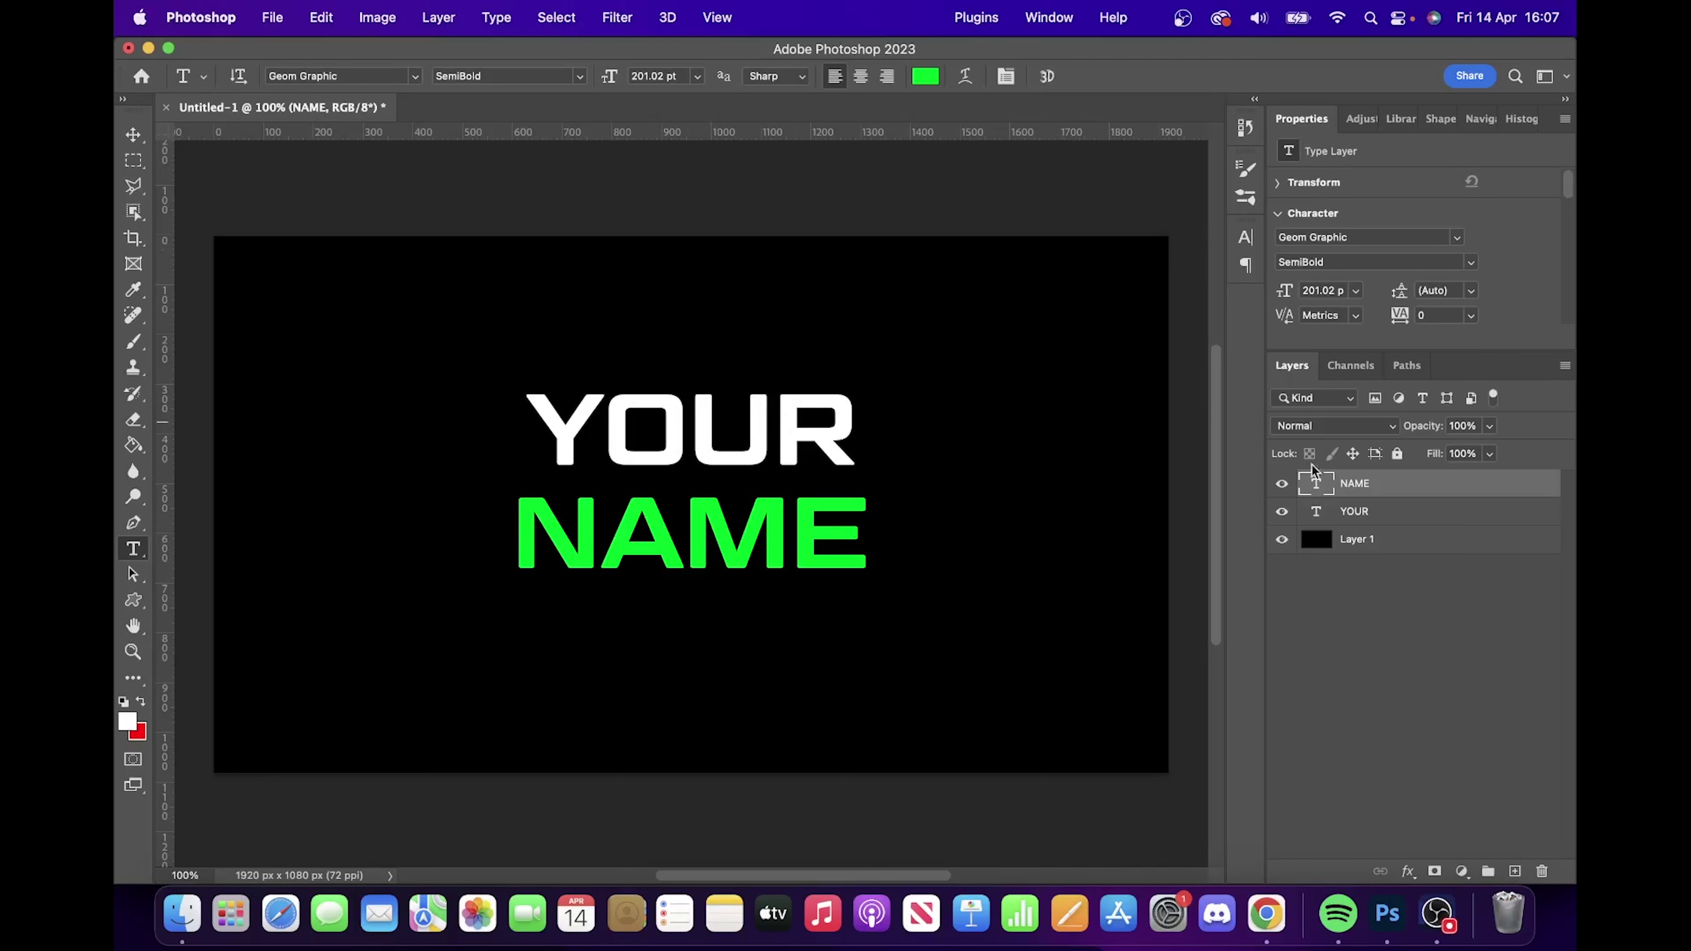
- Add a Stroke effect to the "NAME" text layer and show the stroke's settings
{"action": "double_click", "coordinate": [1409, 492]}
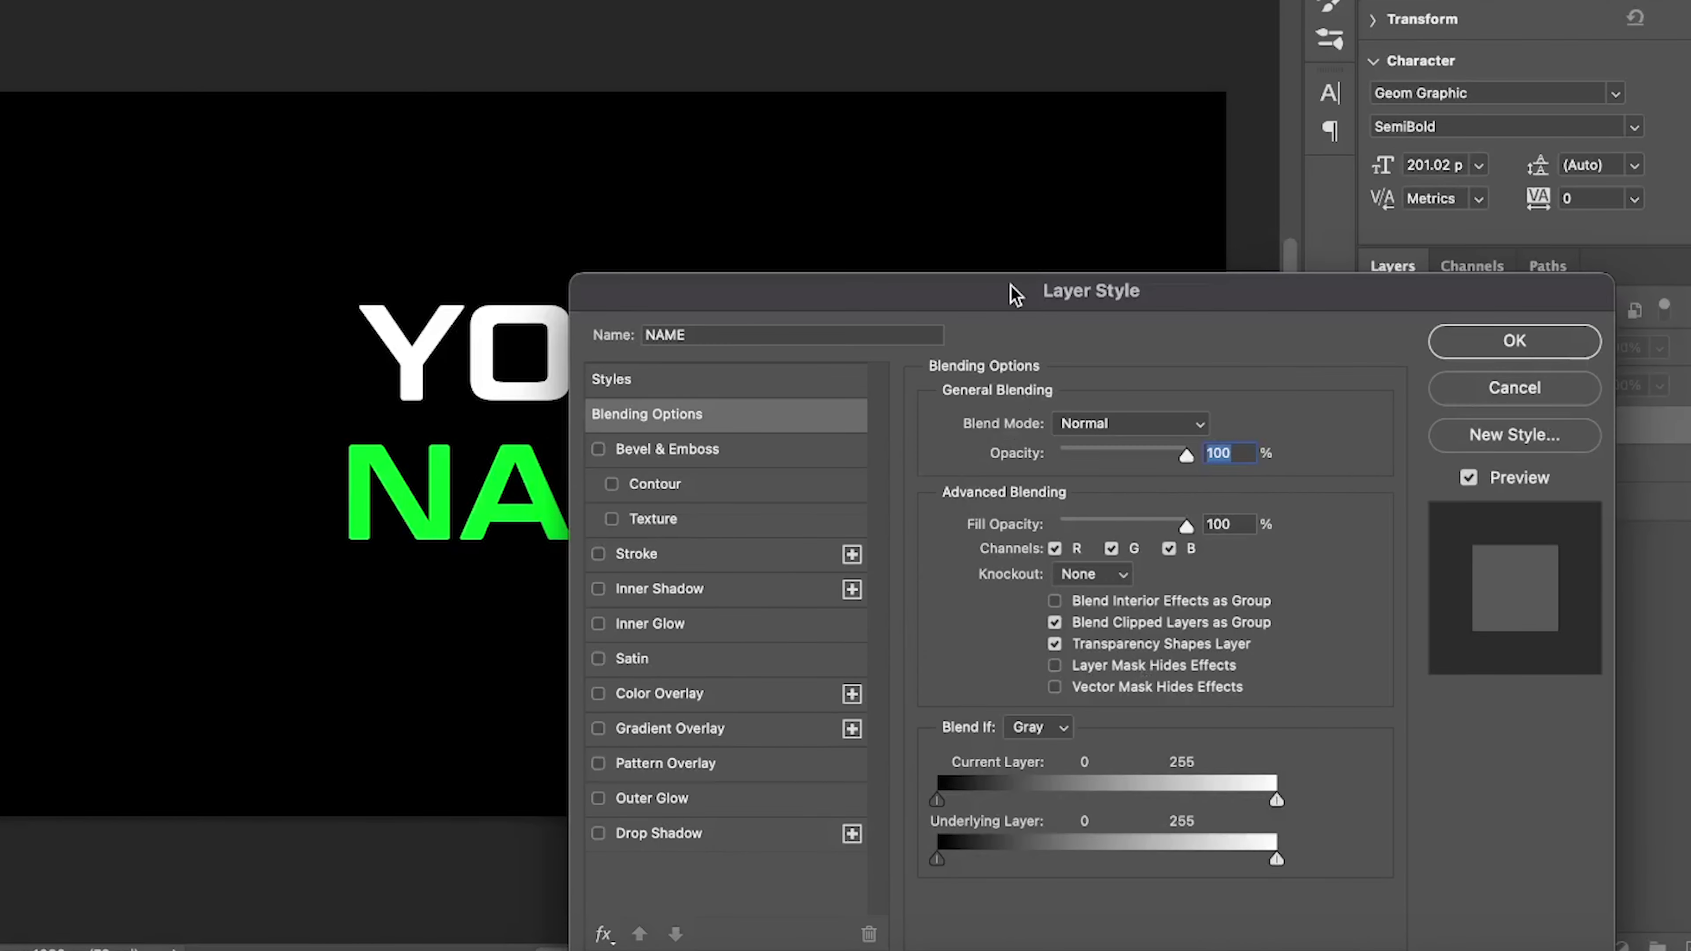
{"action": "left_click_drag", "start_coordinate": [1005, 252], "coordinate": [1083, 118]}
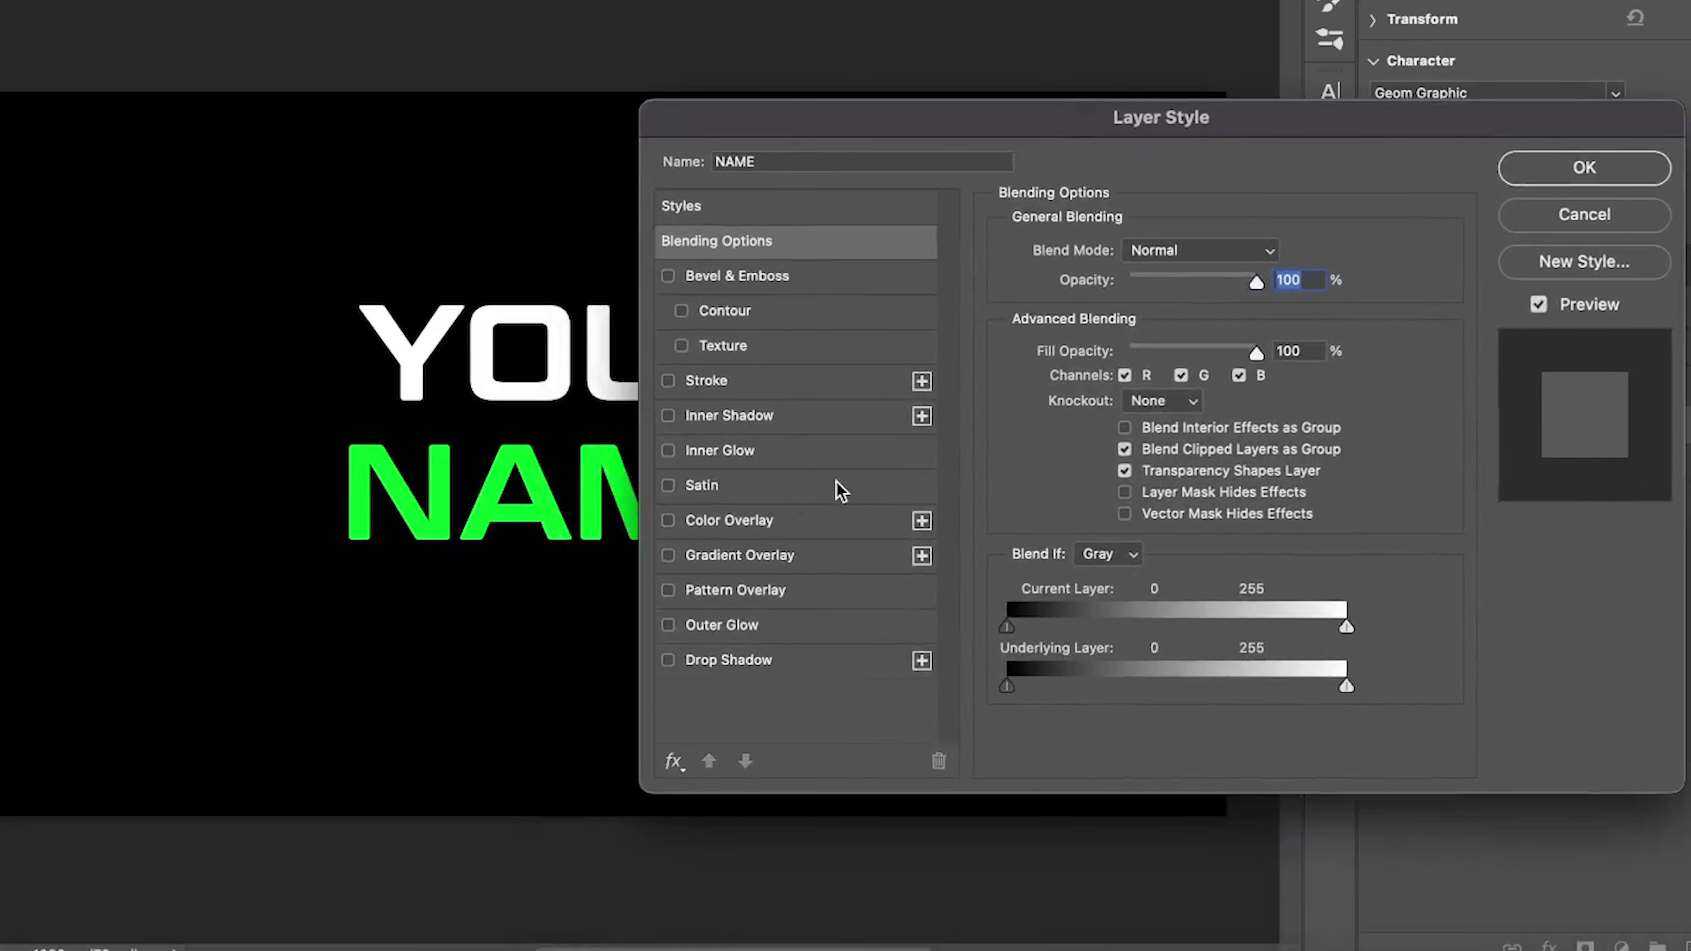
{"action": "left_click", "coordinate": [667, 380]}
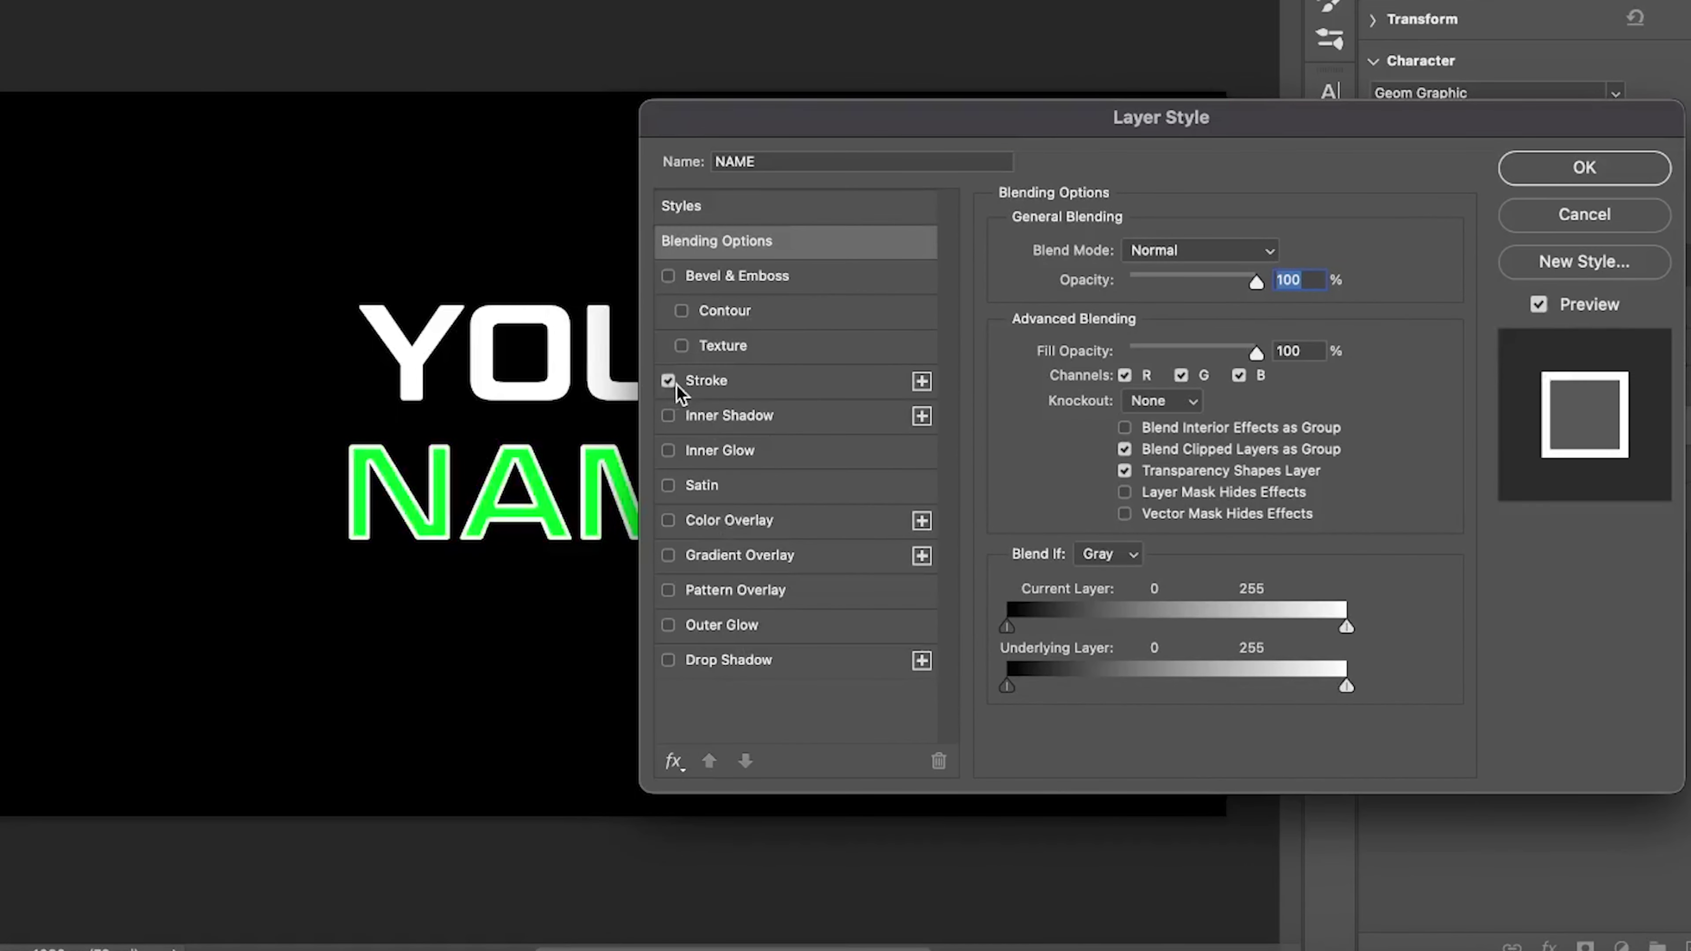
{"action": "left_click", "coordinate": [707, 392]}
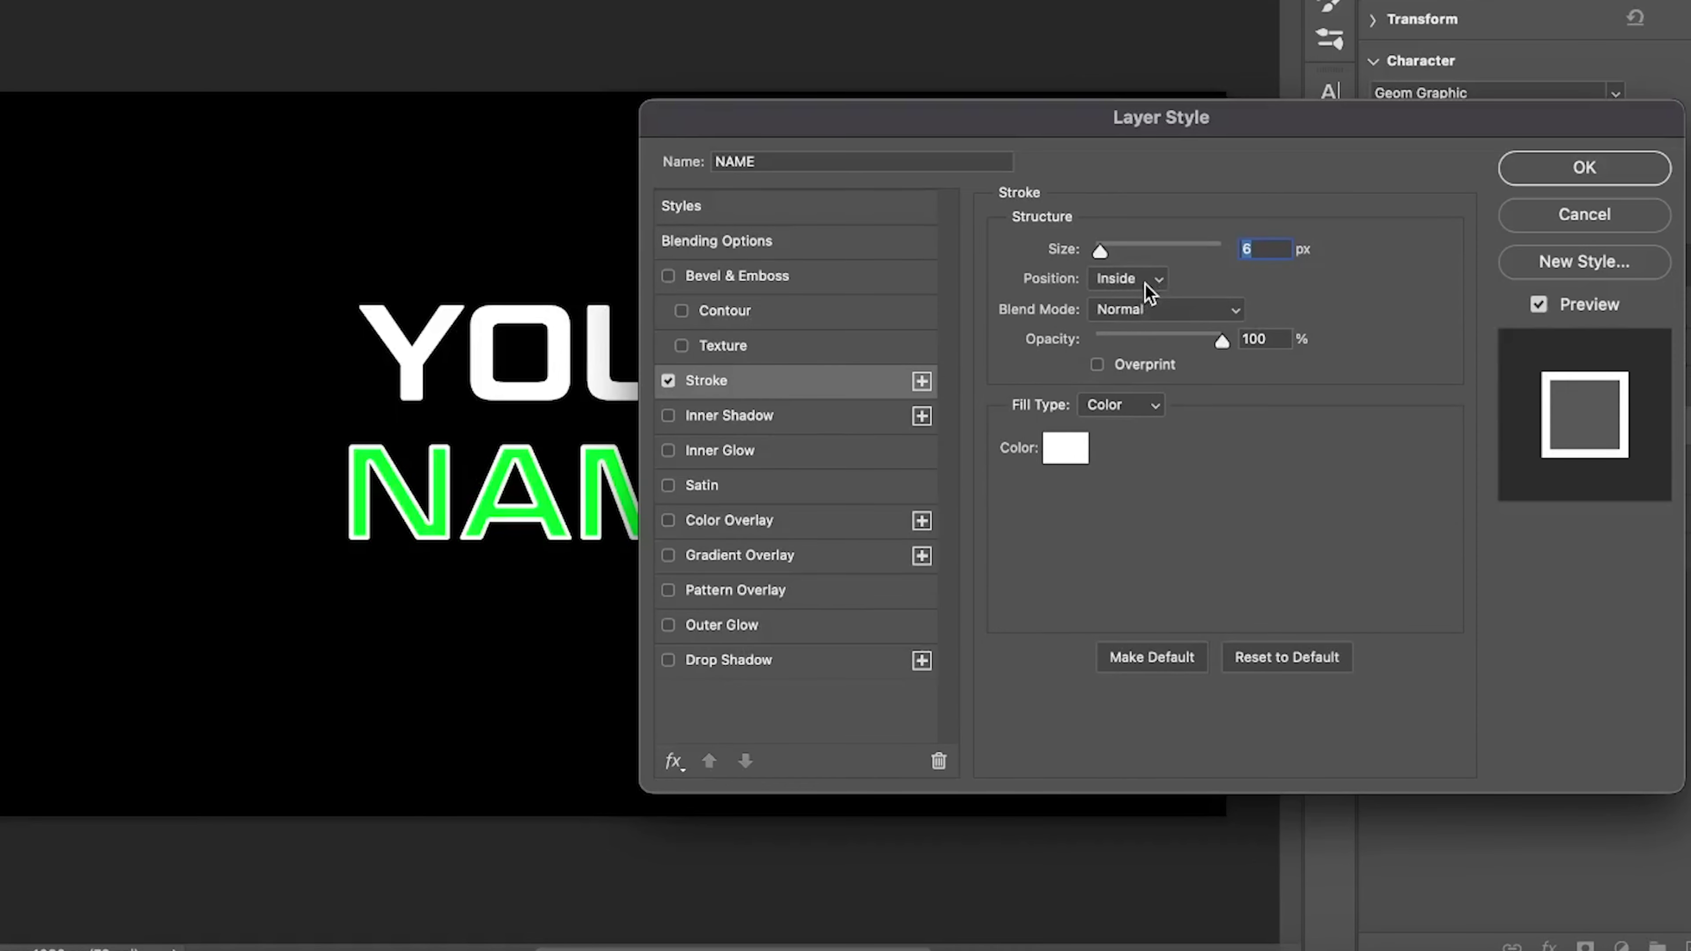
- Set the stroke colour to 00fe2a by sampling the green of the "NAME" text, and apply the layer style
{"action": "left_click", "coordinate": [1065, 448]}
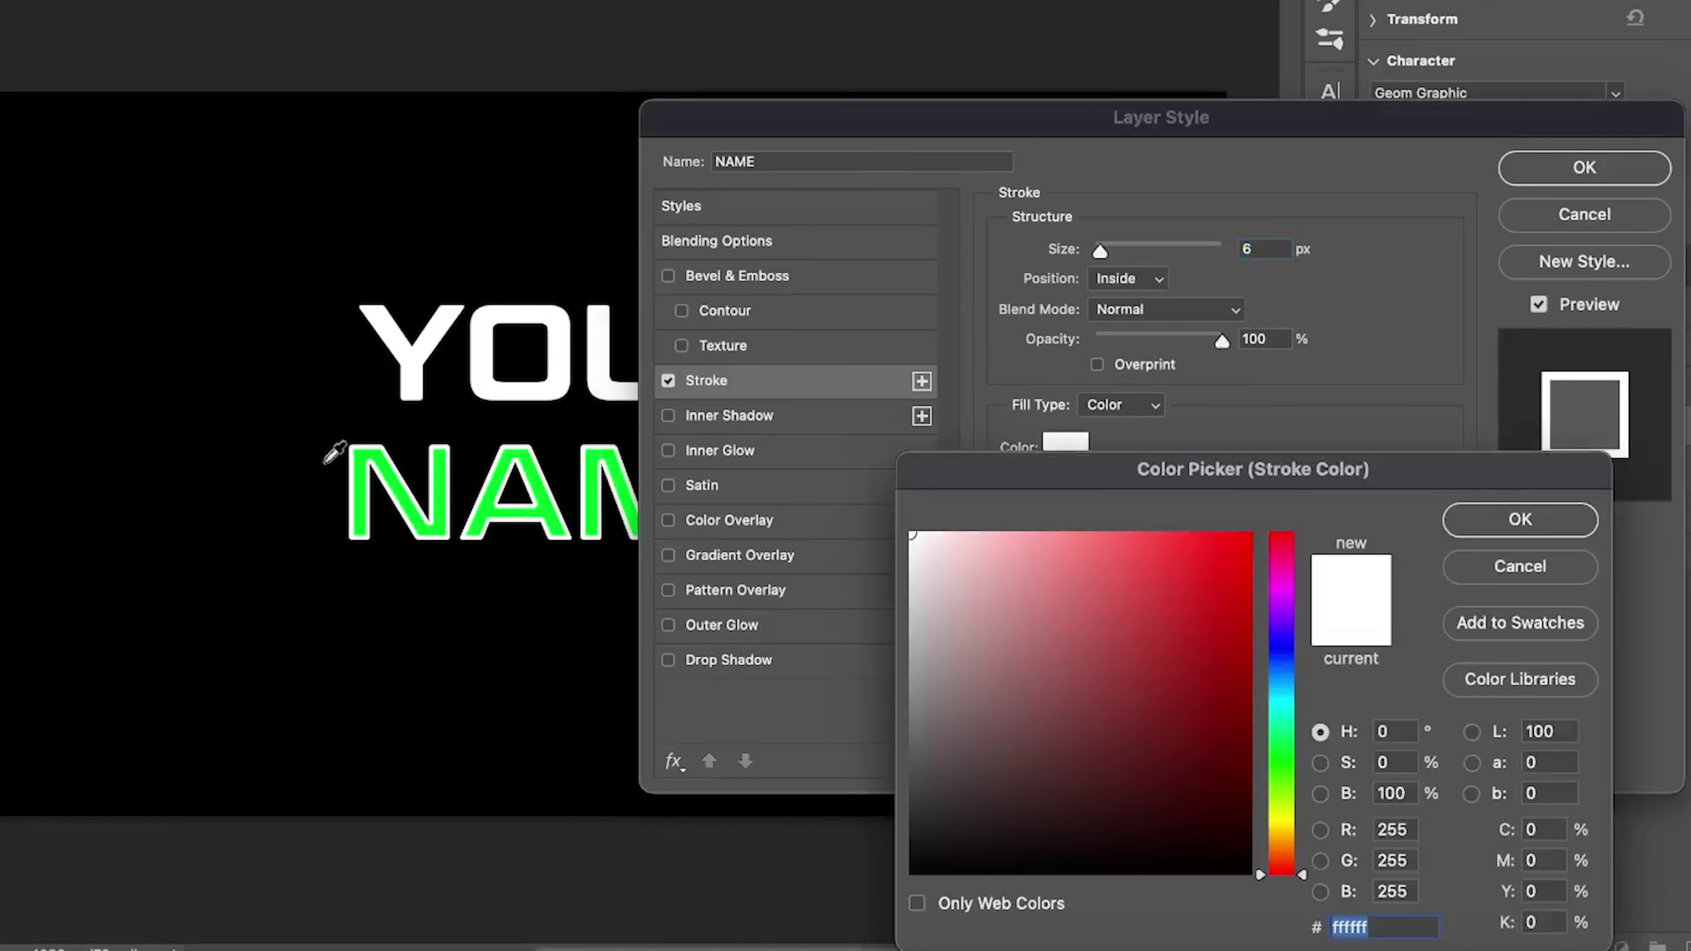
{"action": "left_click", "coordinate": [362, 453]}
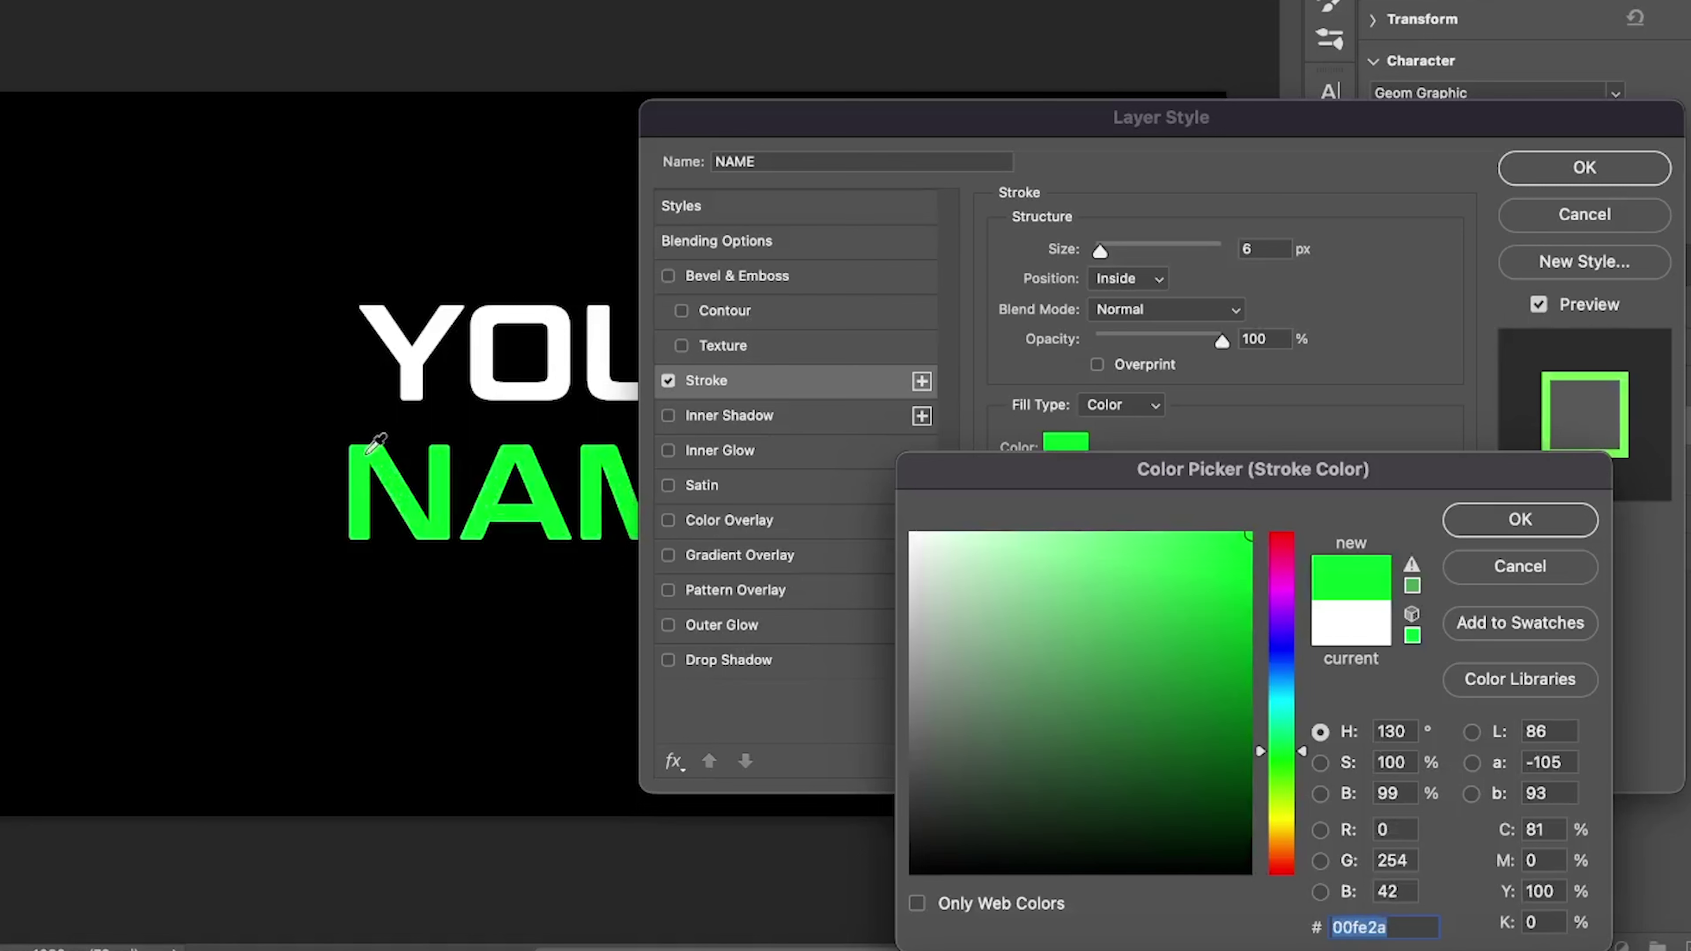
{"action": "left_click", "coordinate": [1561, 531]}
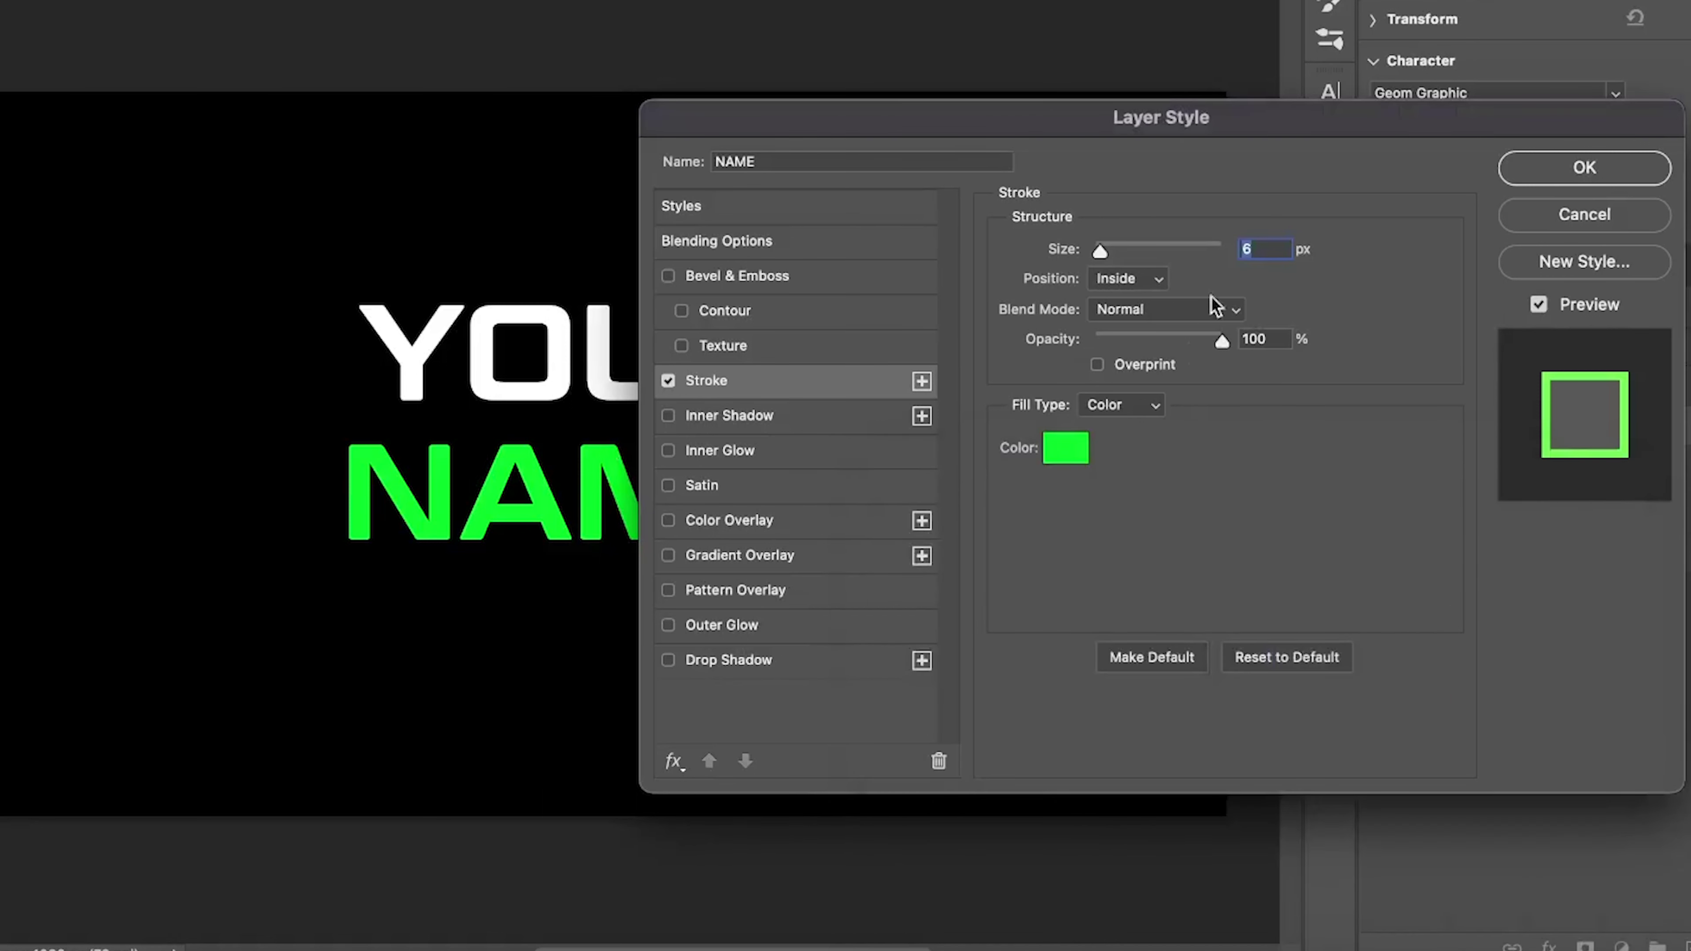
{"action": "double_click", "coordinate": [1270, 249]}
{"action": "left_click", "coordinate": [1524, 168]}
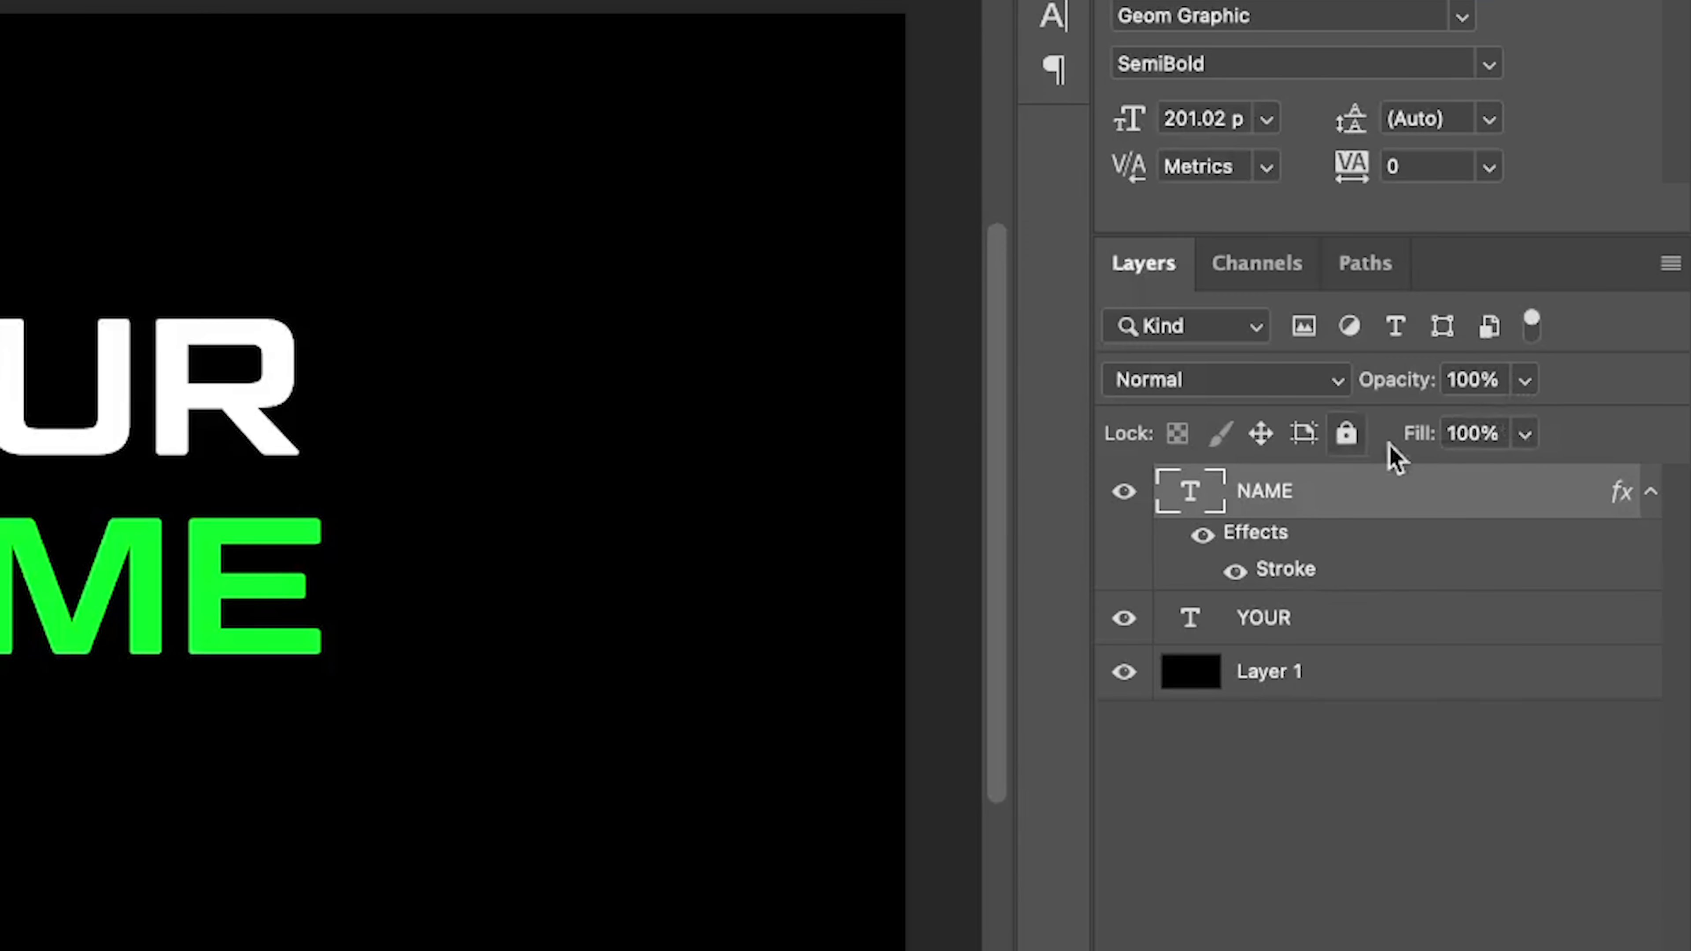
- Reduce the "NAME" layer's fill to 0%, leaving its opacity at 100%
{"action": "left_click", "coordinate": [1525, 436]}
{"action": "left_click_drag", "start_coordinate": [1526, 488], "coordinate": [1287, 491]}
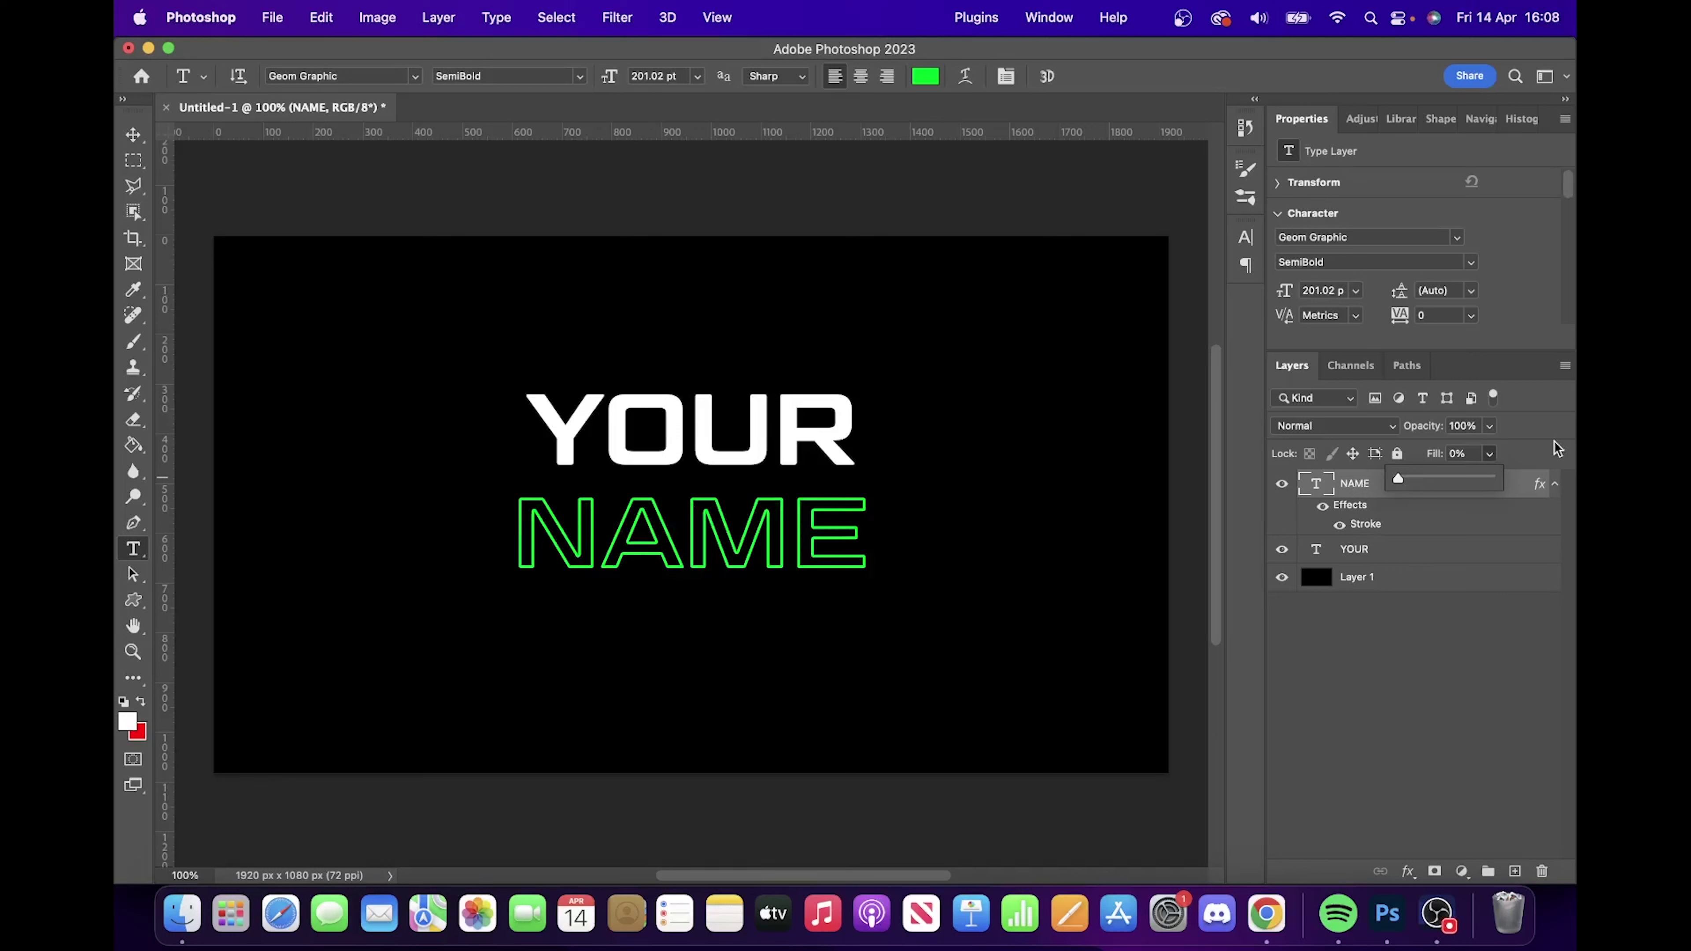
{"action": "left_click", "coordinate": [1545, 433]}
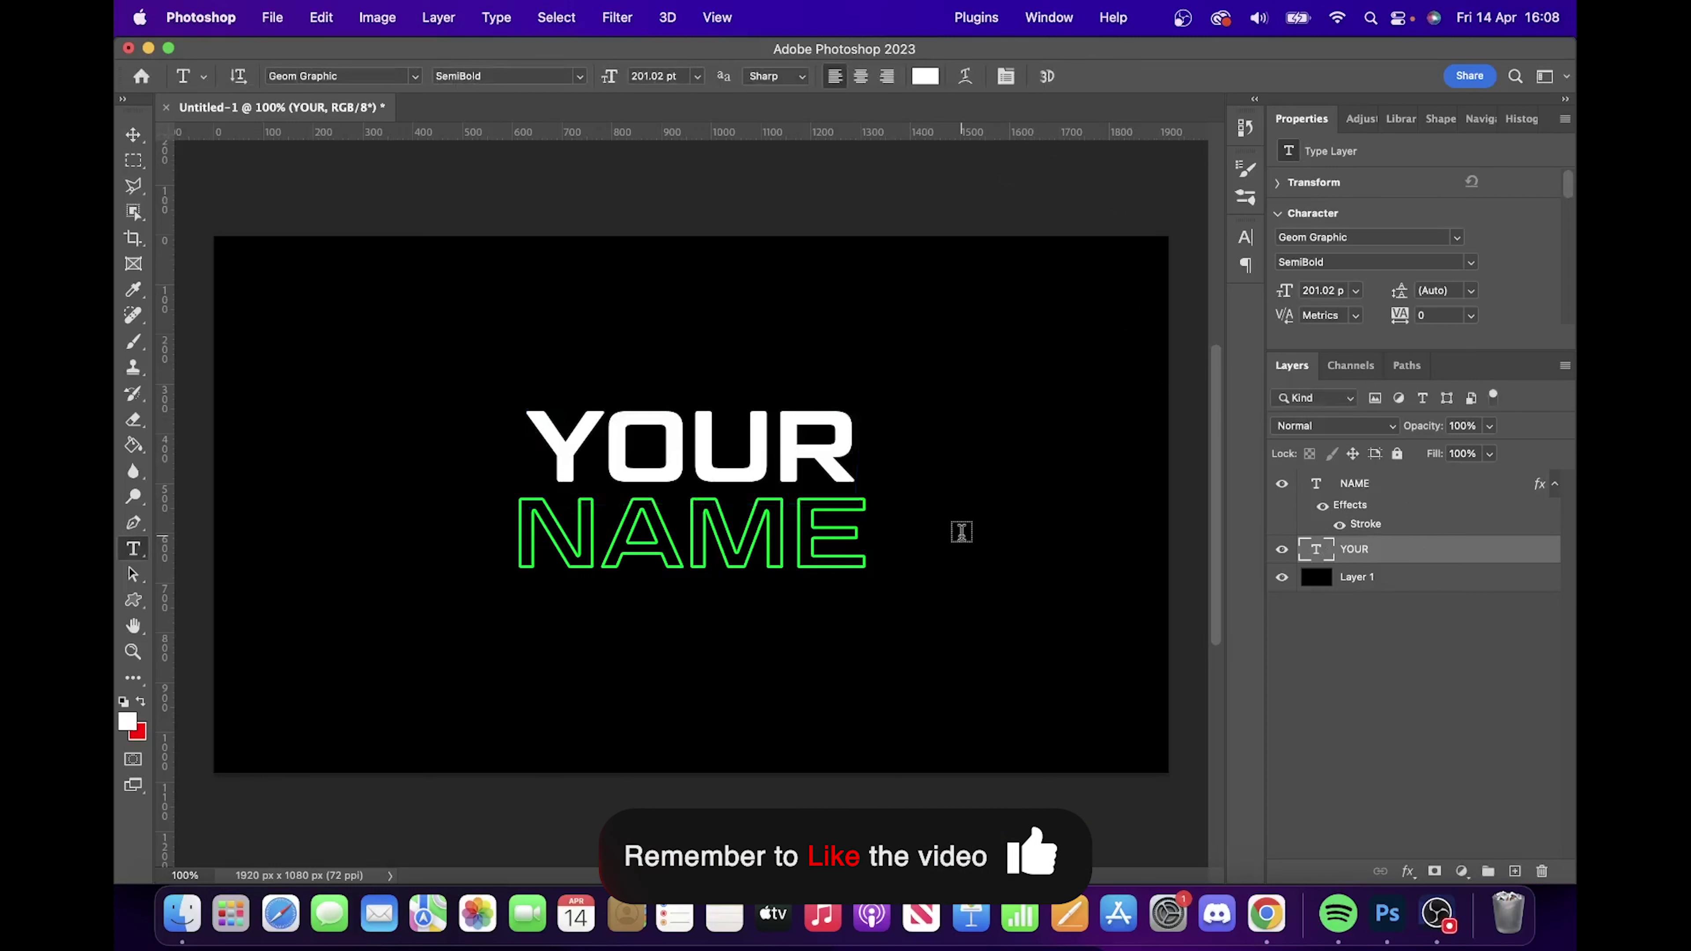
- Position the "YOUR" text just above the outlined "NAME", centred horizontally at a Y position of about 431 px
{"action": "key", "text": "super+t"}
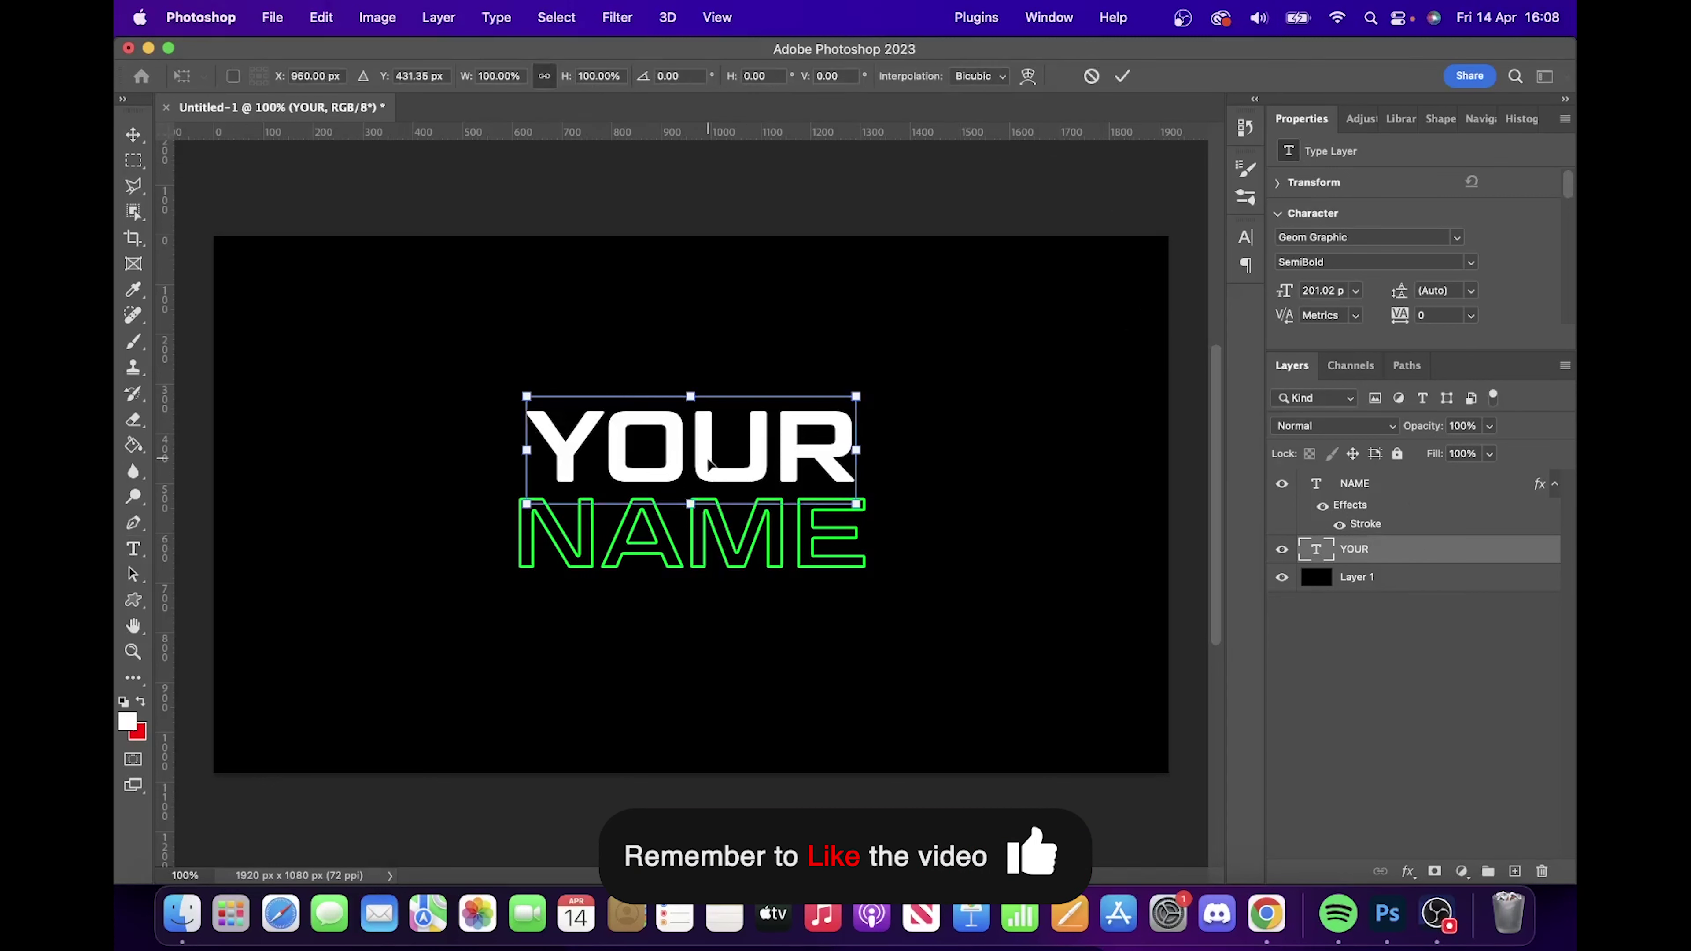
{"action": "left_click_drag", "start_coordinate": [709, 463], "coordinate": [704, 452]}
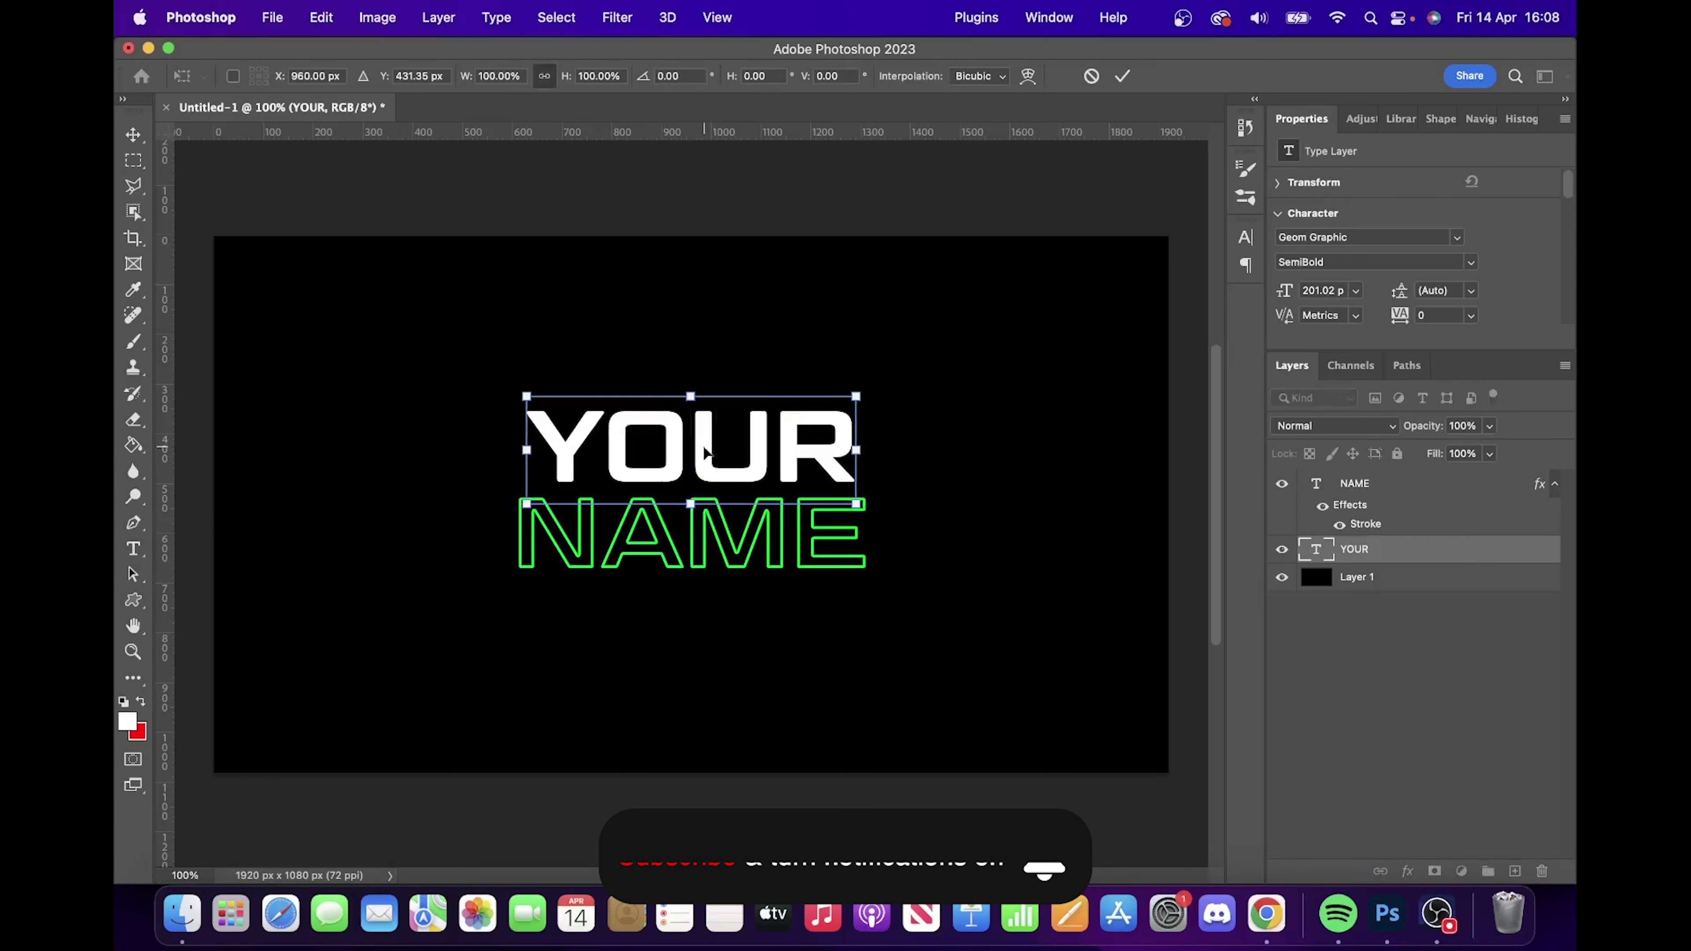
{"action": "left_click", "coordinate": [1122, 75]}
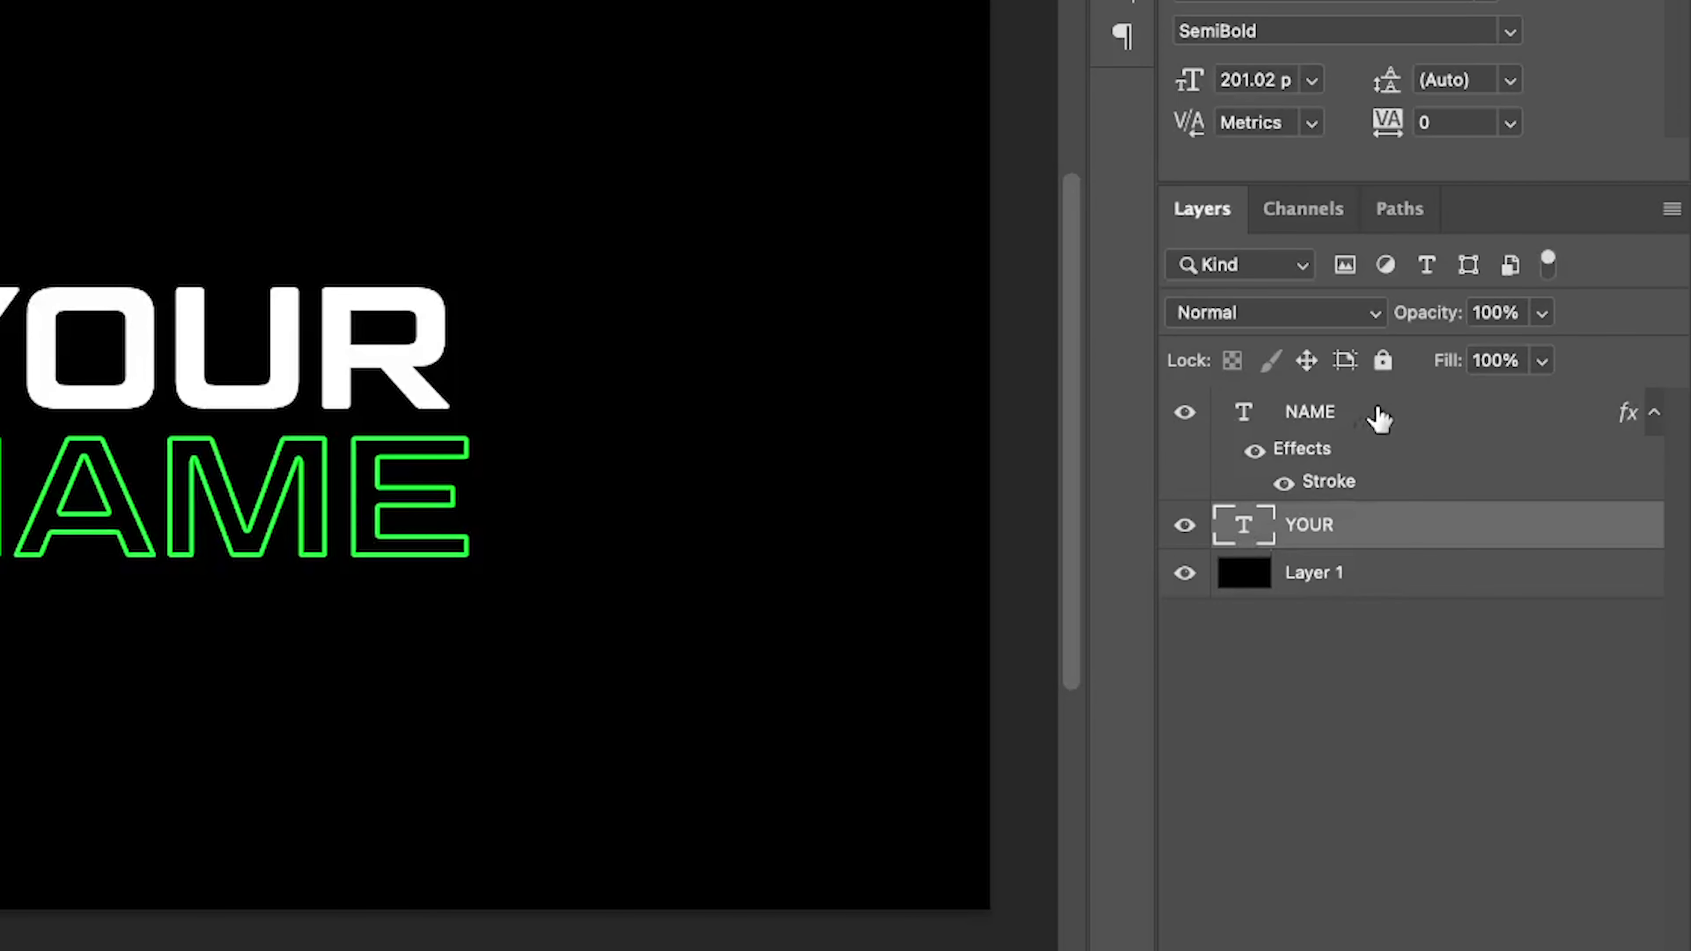
- Group the "NAME" and "YOUR" text layers and rename the group "Text Layer"
{"action": "left_click", "coordinate": [1386, 421], "text": "shift"}
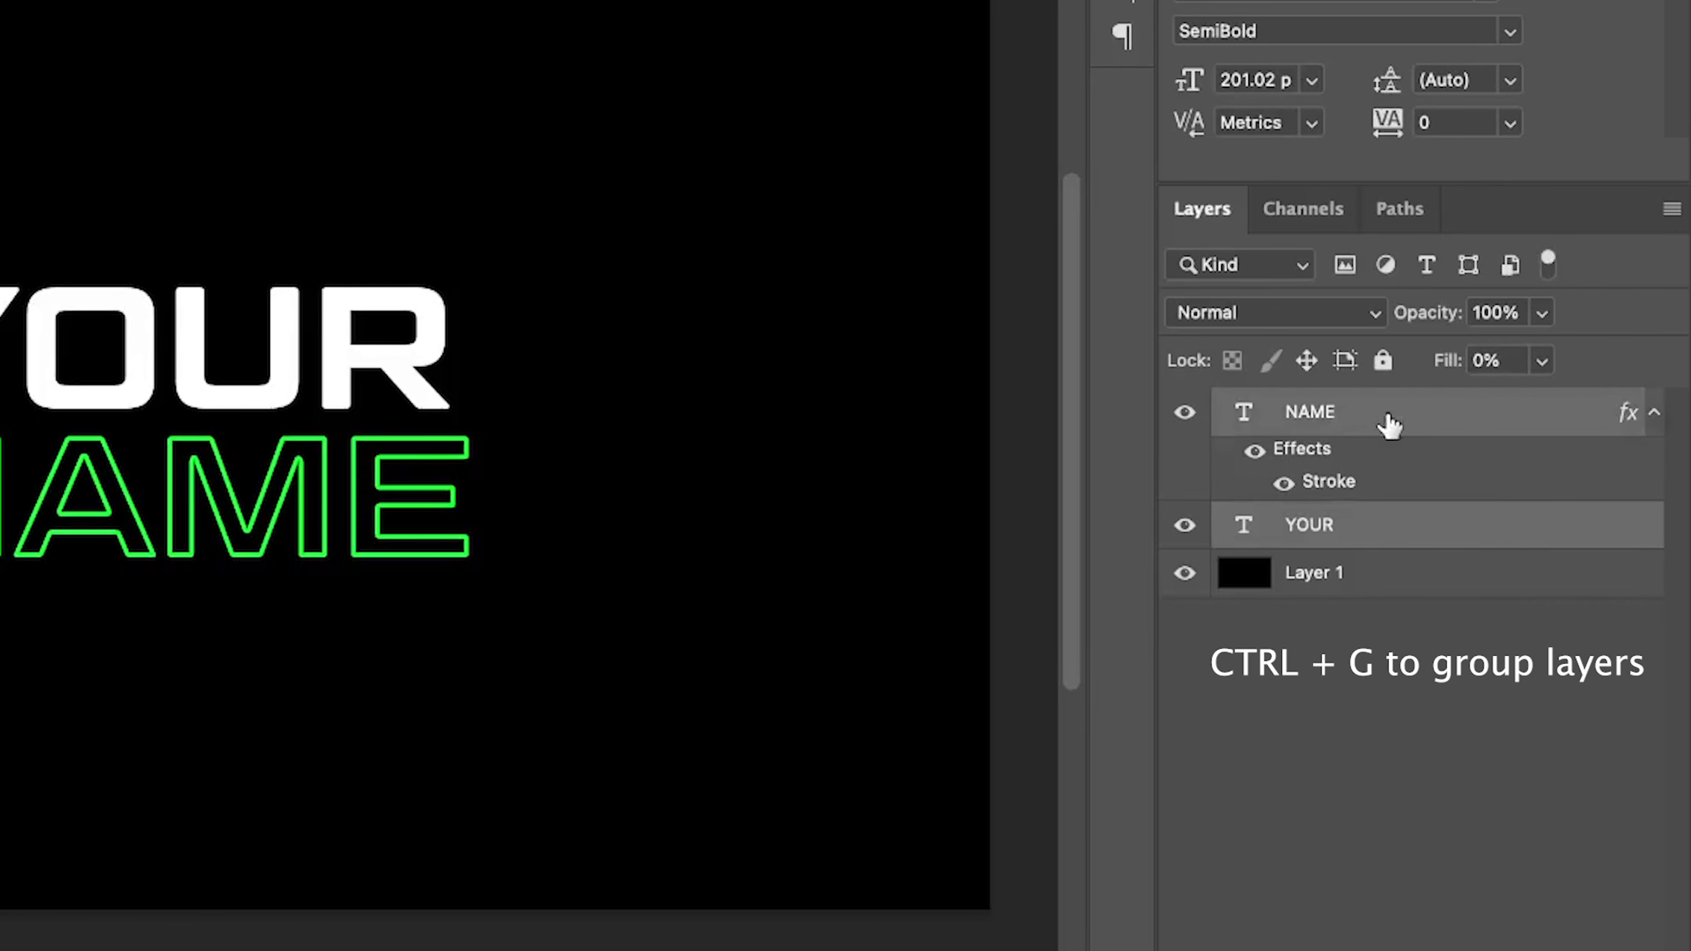
{"action": "key", "text": "ctrl+g"}
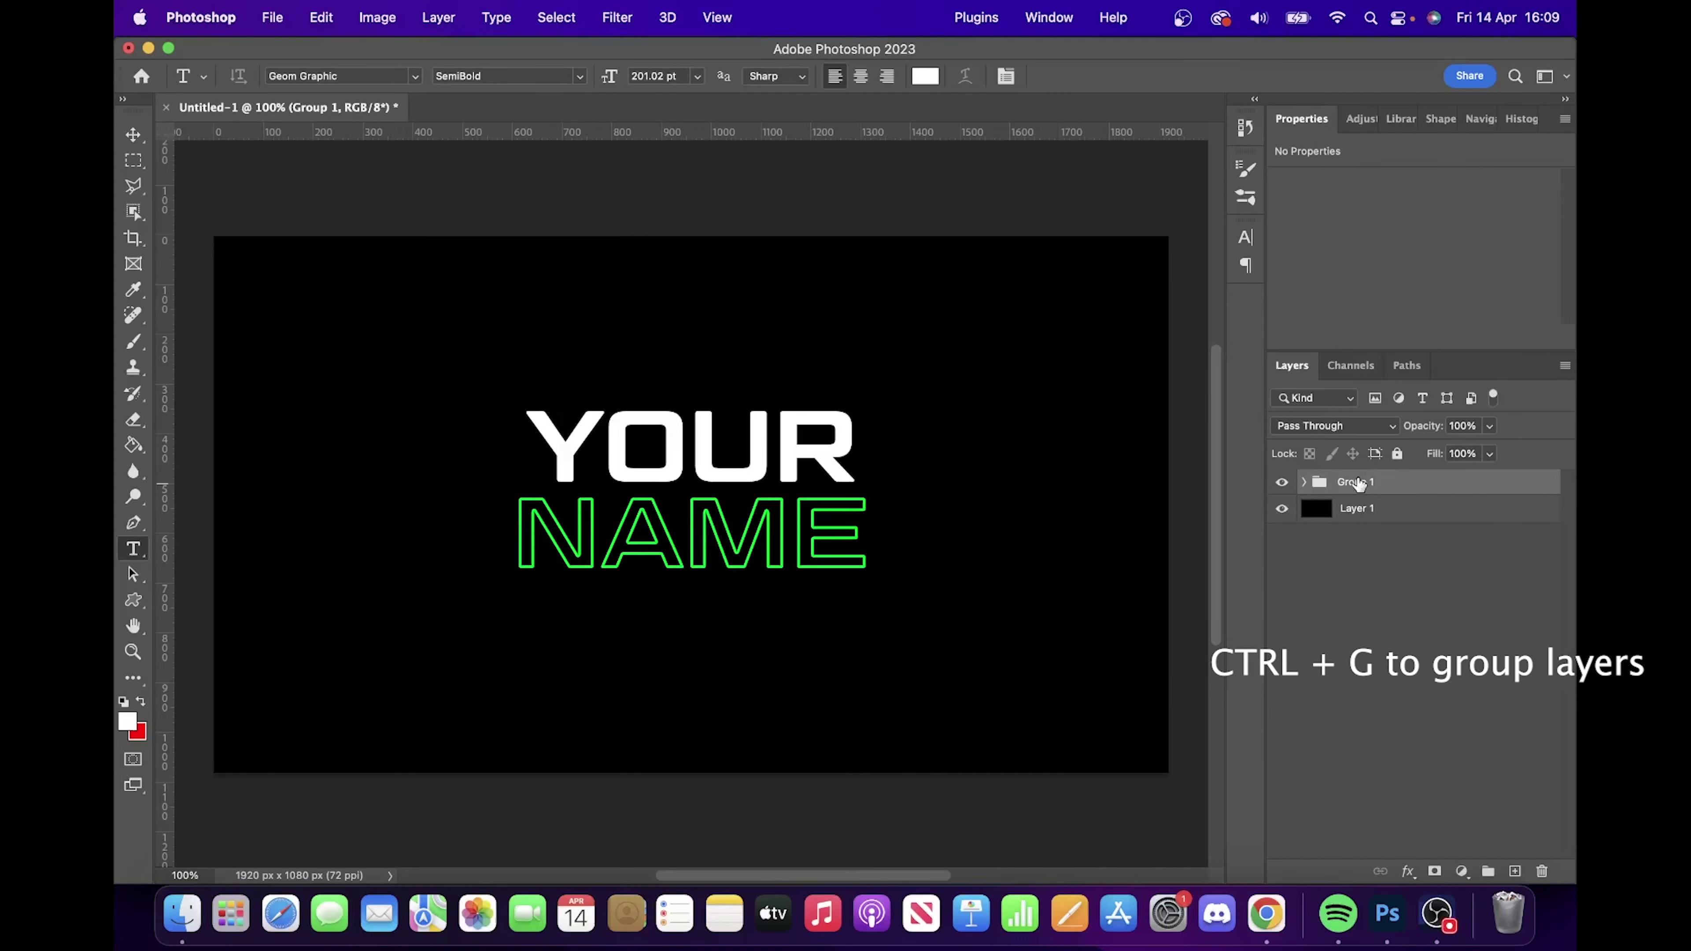
{"action": "double_click", "coordinate": [1355, 483]}
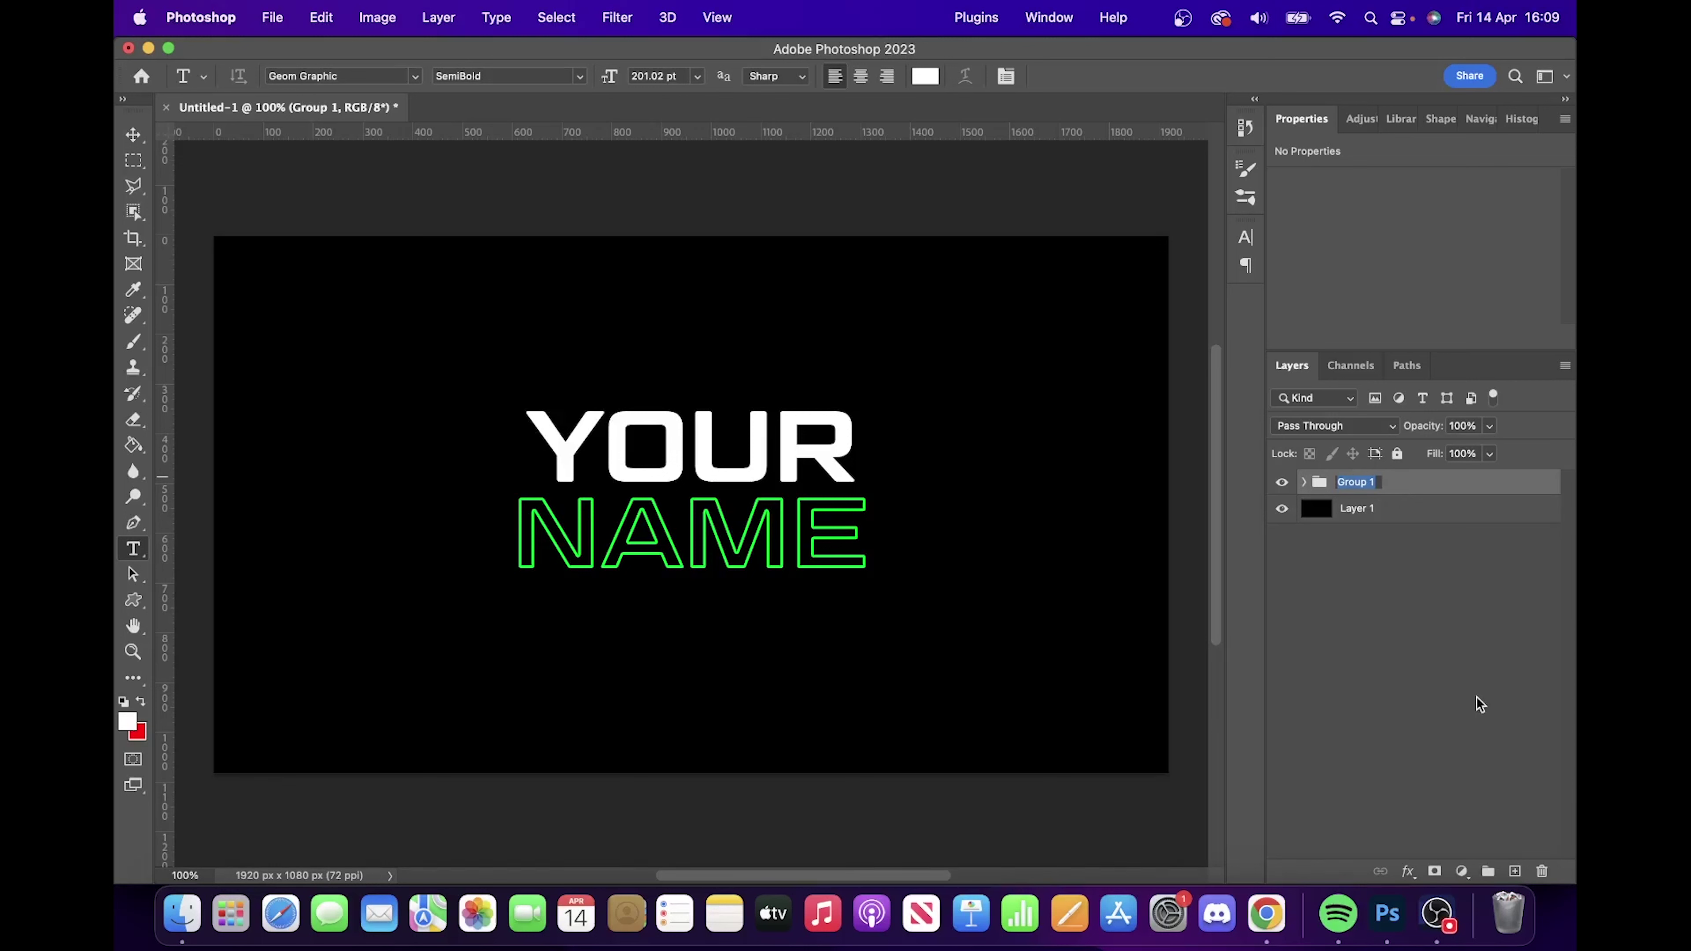
{"action": "type", "text": "Text Layer"}
{"action": "key", "text": "Return"}
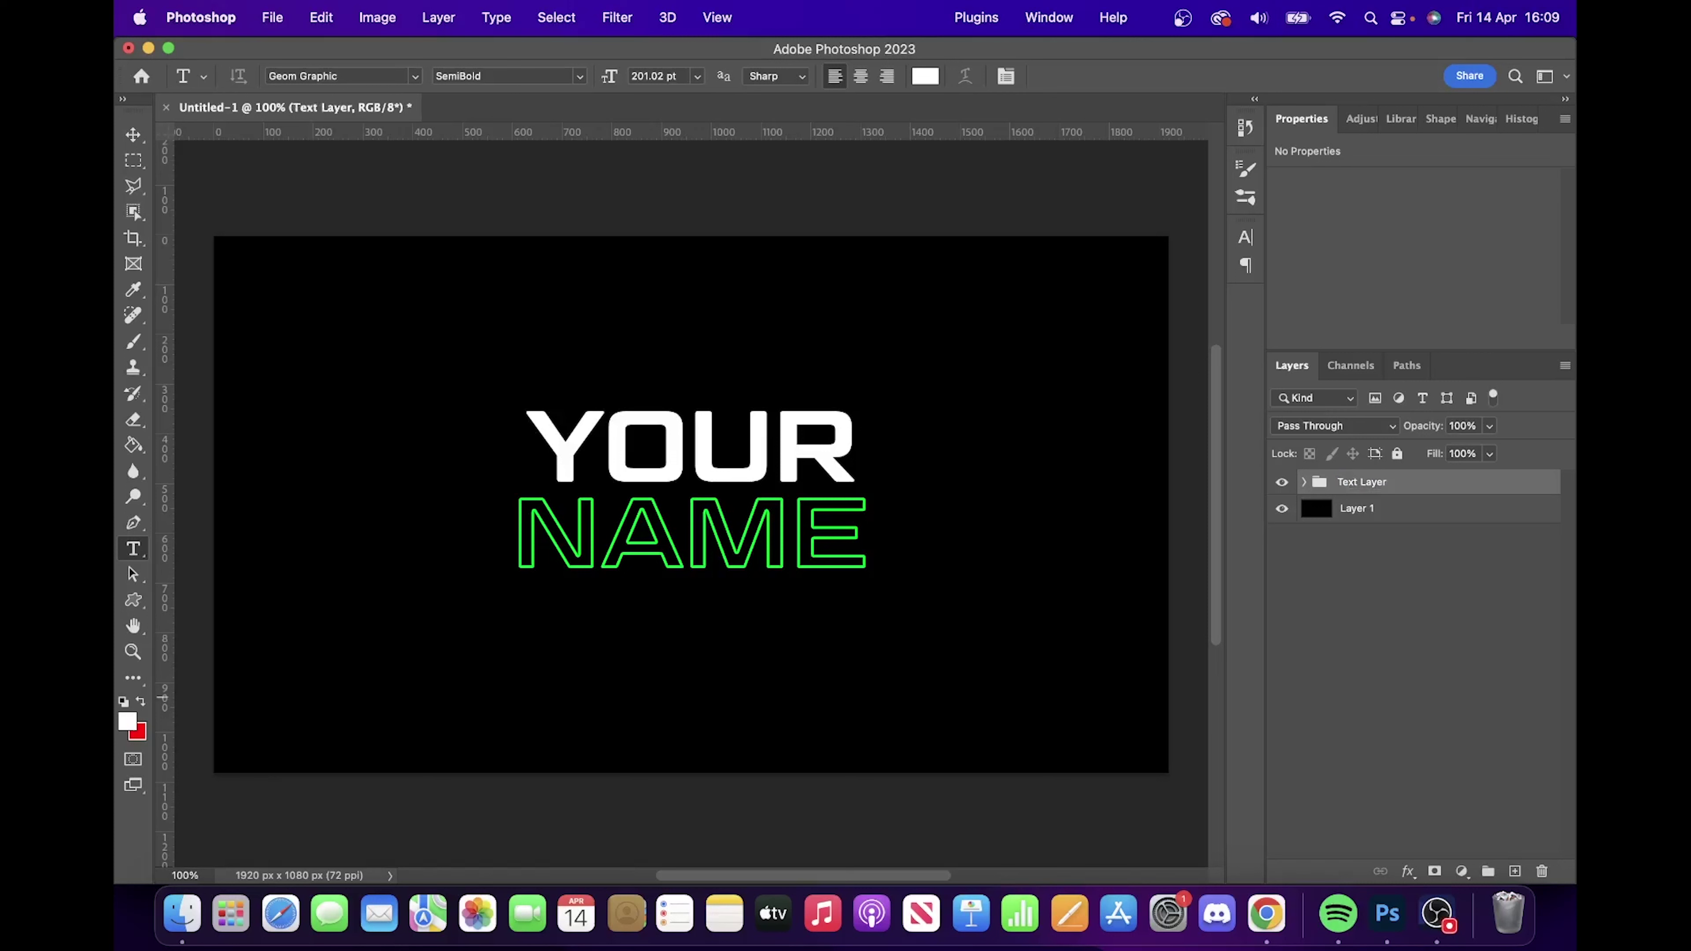
- Assign the Red colour label to the "Text Layer" group
{"action": "right_click", "coordinate": [1394, 483]}
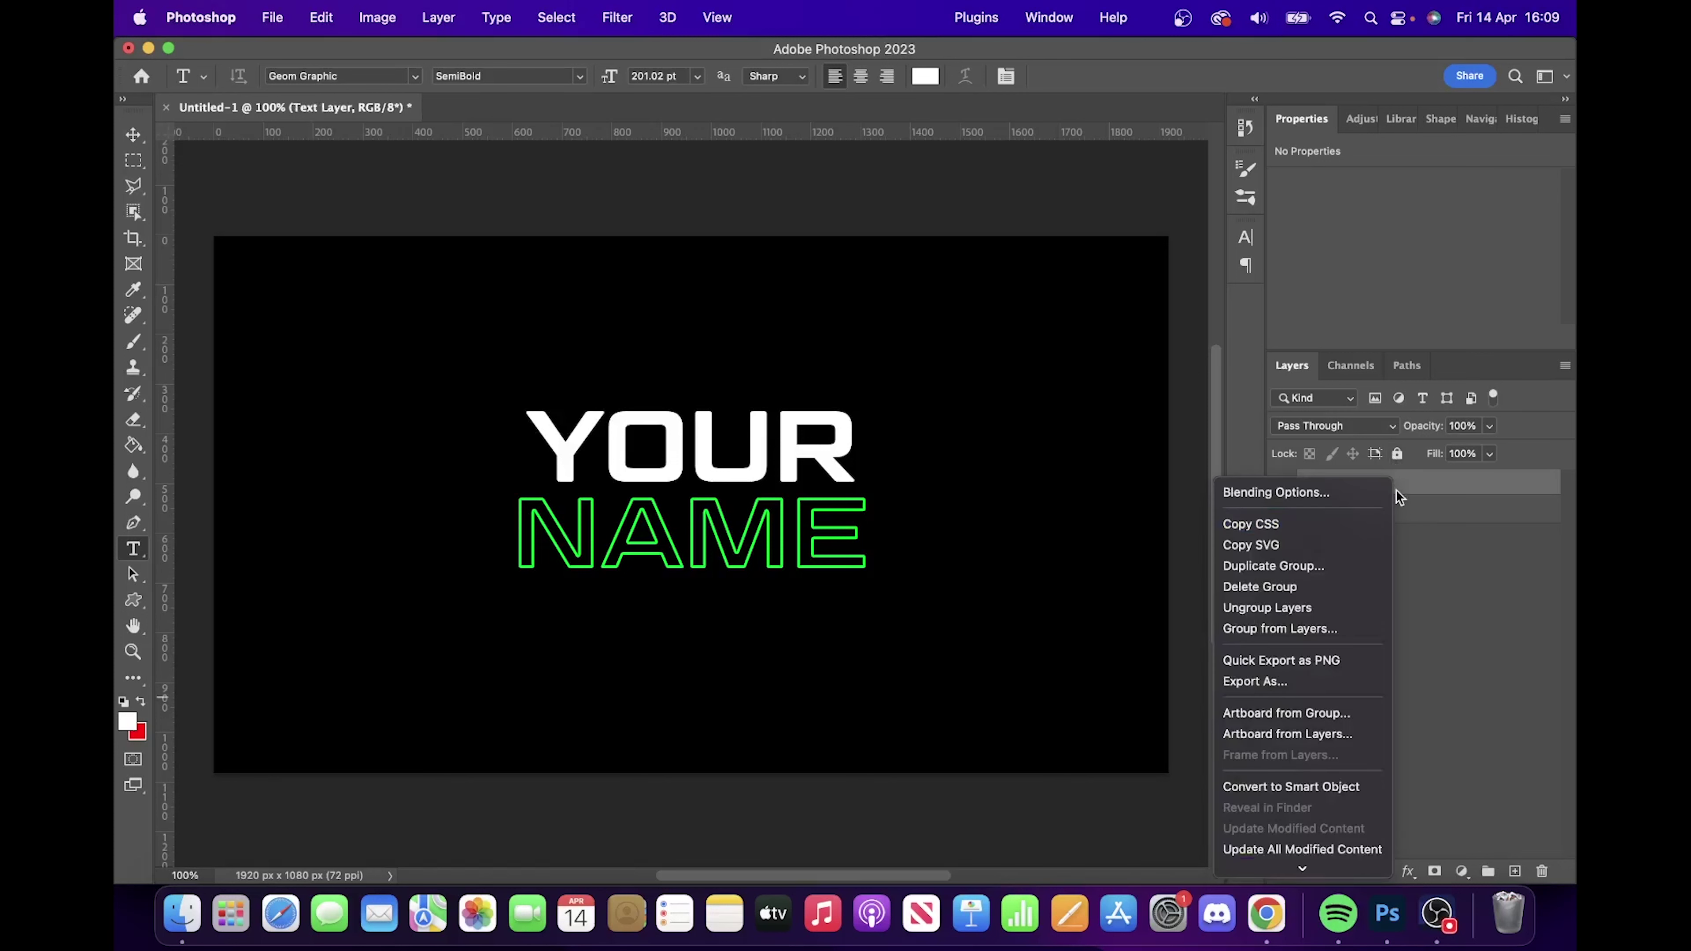
{"action": "scroll", "coordinate": [1298, 852], "scroll_direction": "down", "scroll_amount": 10}
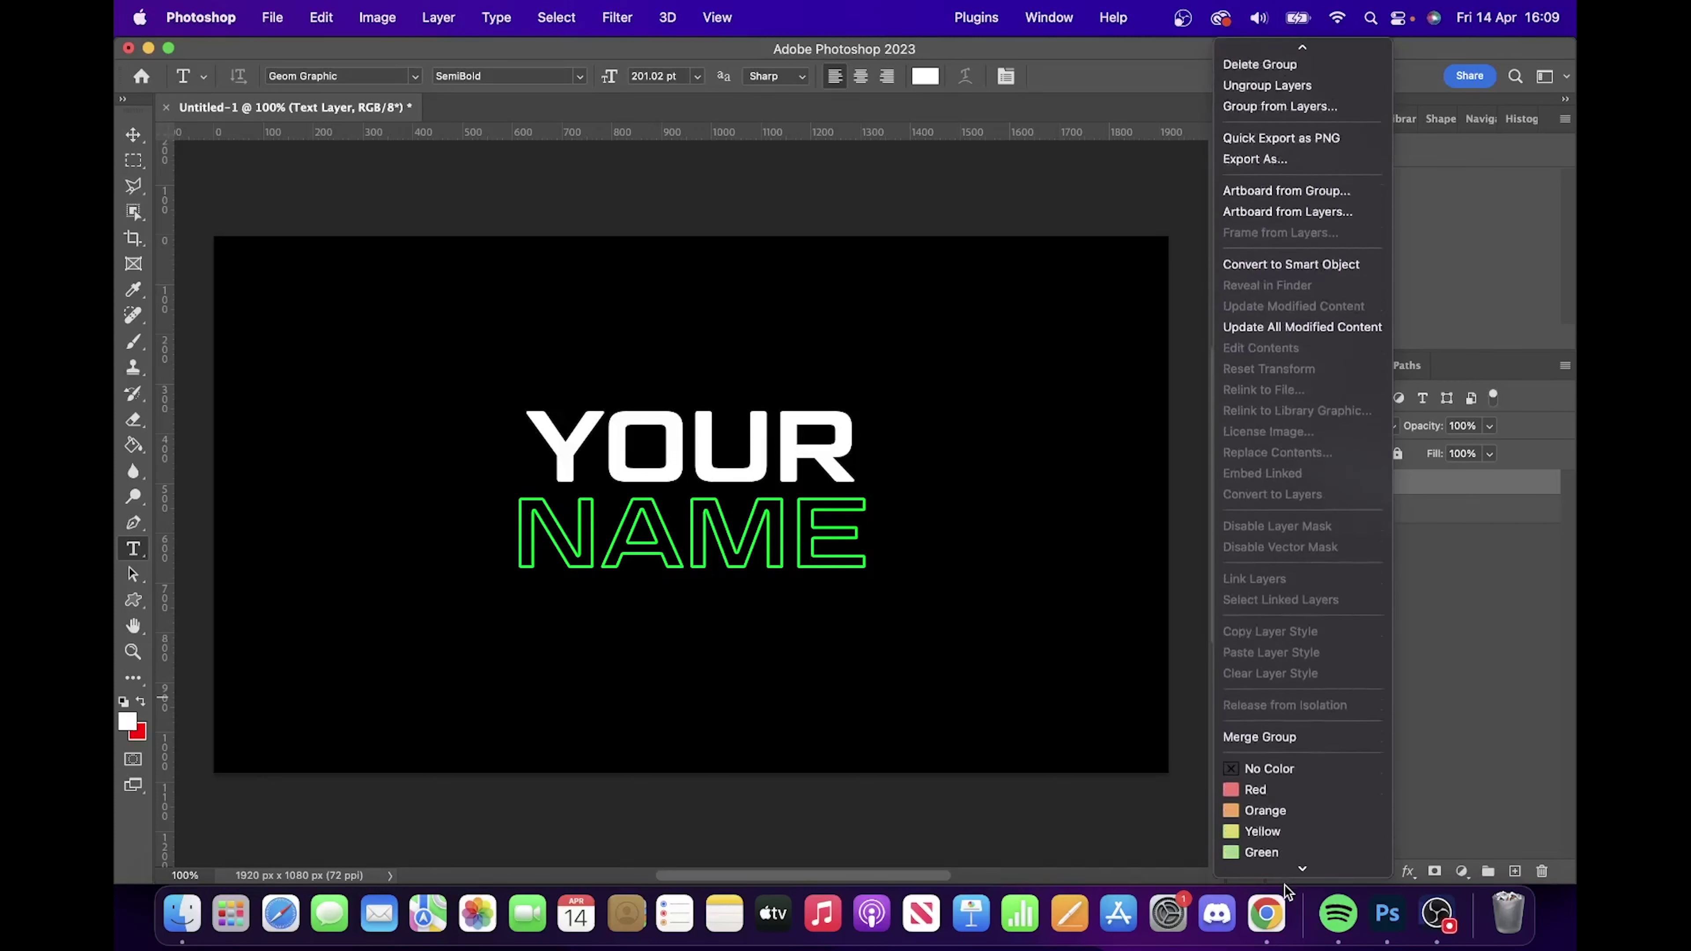
{"action": "left_click", "coordinate": [1268, 737]}
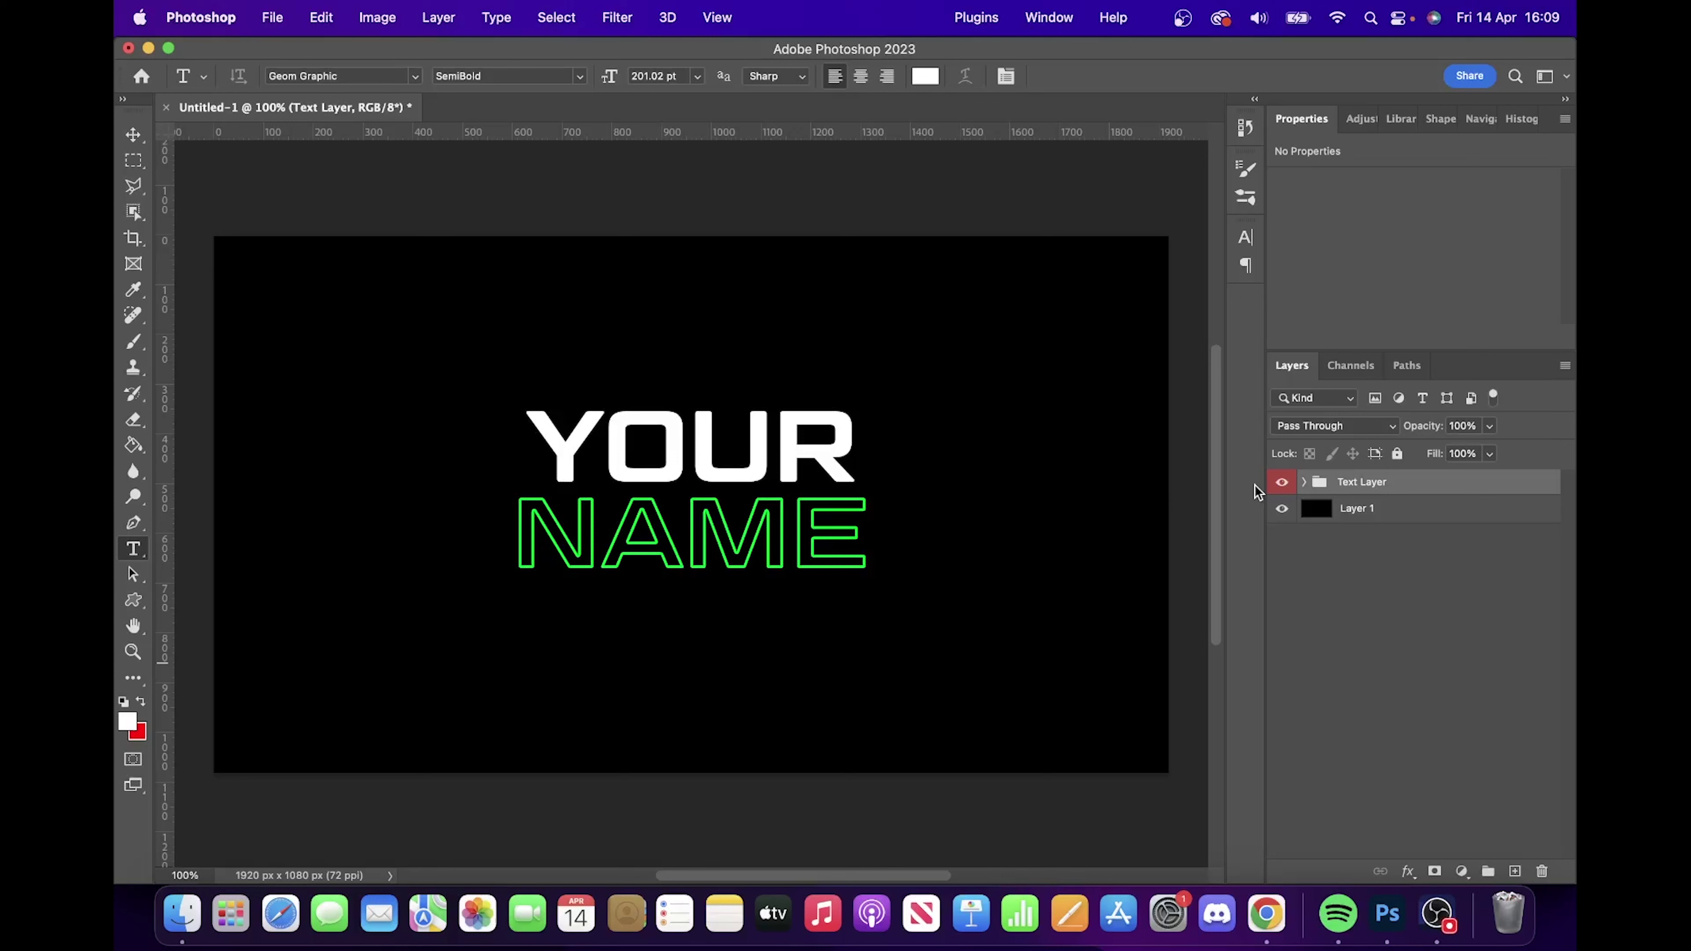
- Enlarge the "Text Layer" group to about 133% around the middle of the canvas and commit the transform
{"action": "key", "text": "cmd+t"}
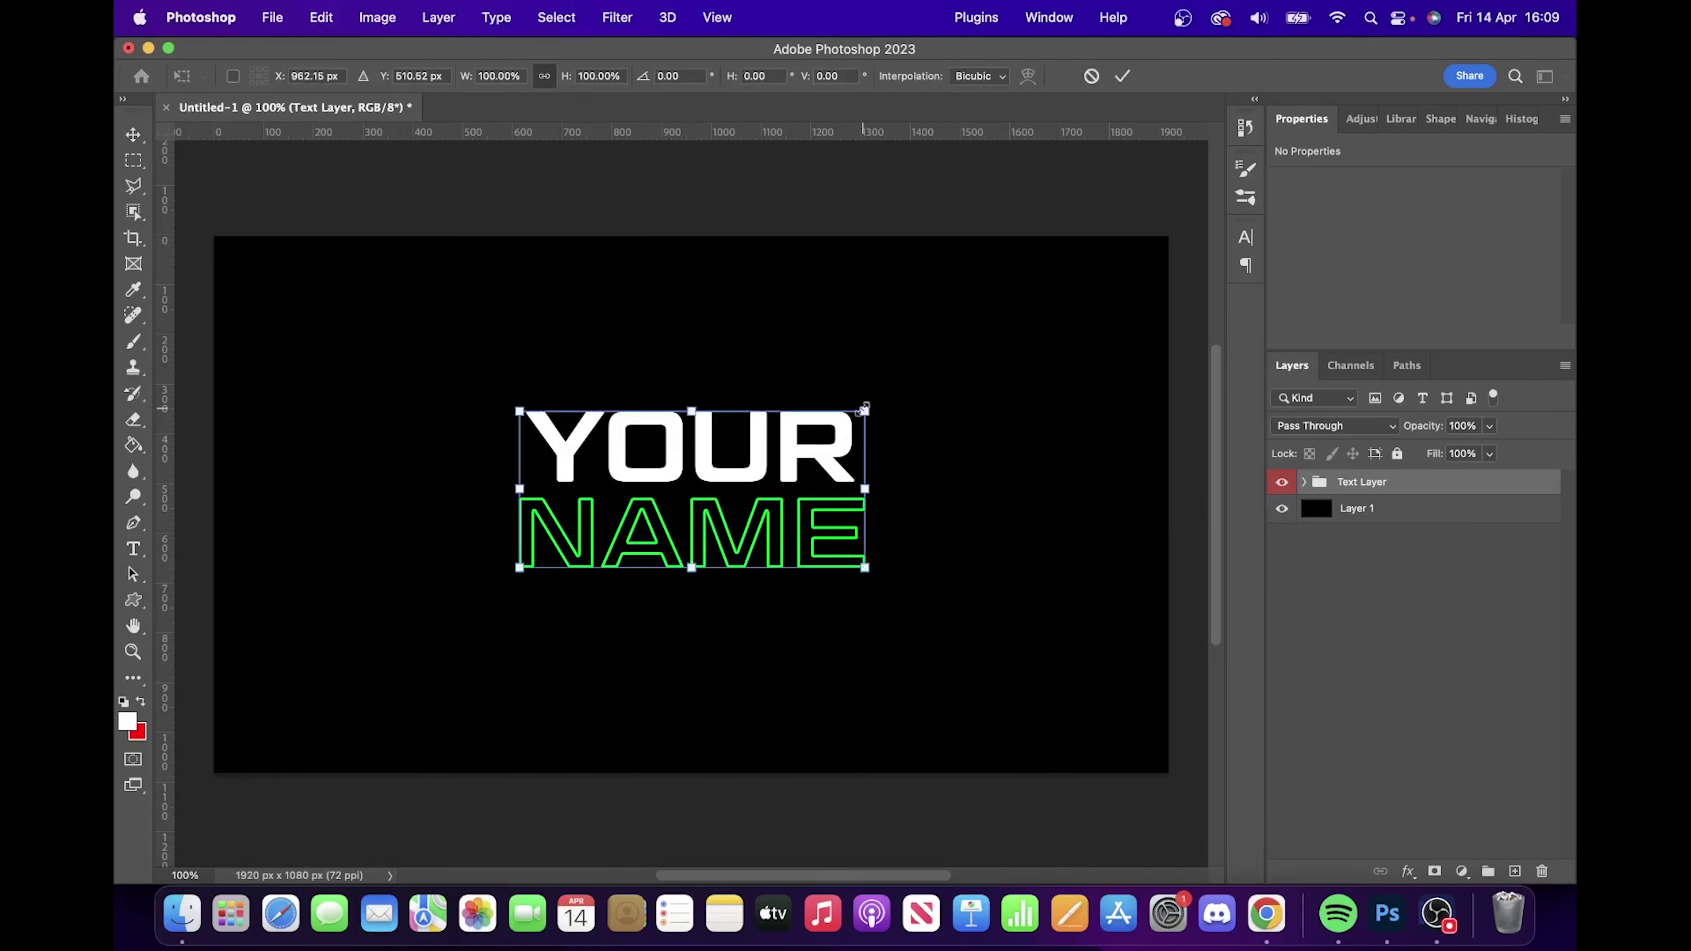
{"action": "left_click_drag", "start_coordinate": [865, 408], "coordinate": [786, 452]}
{"action": "left_click", "coordinate": [1122, 75]}
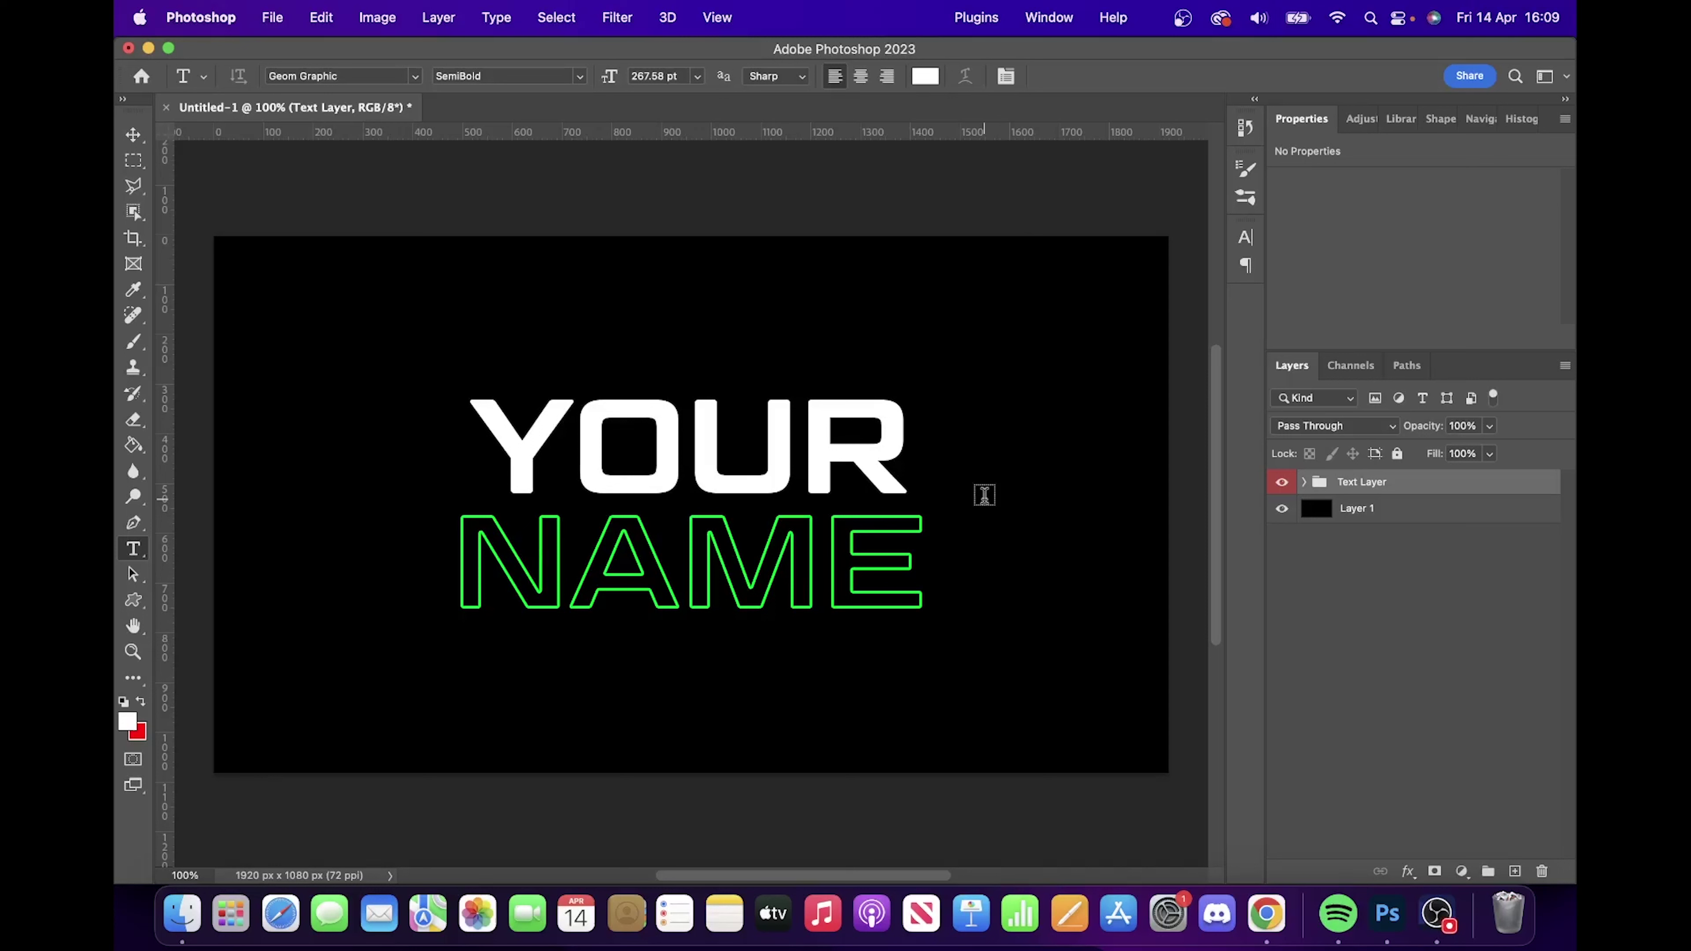
- Add an empty layer directly above the black Layer 1 and set the Brush tool's flow to 35%
{"action": "left_click", "coordinate": [1388, 511]}
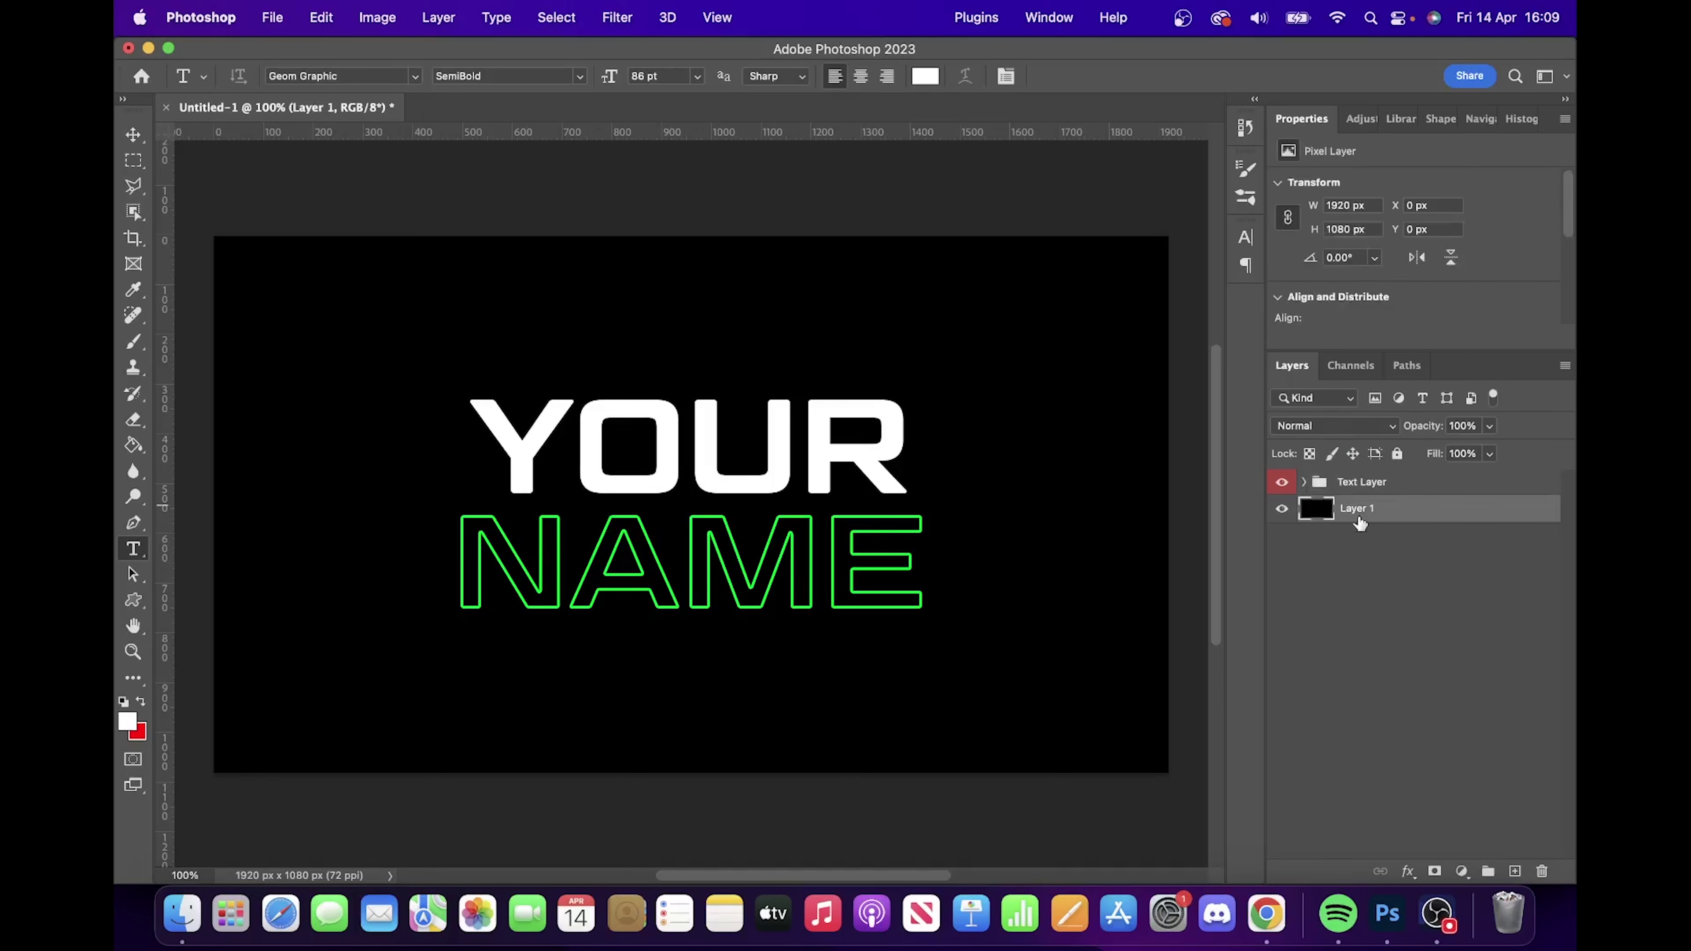
{"action": "left_click", "coordinate": [1514, 872]}
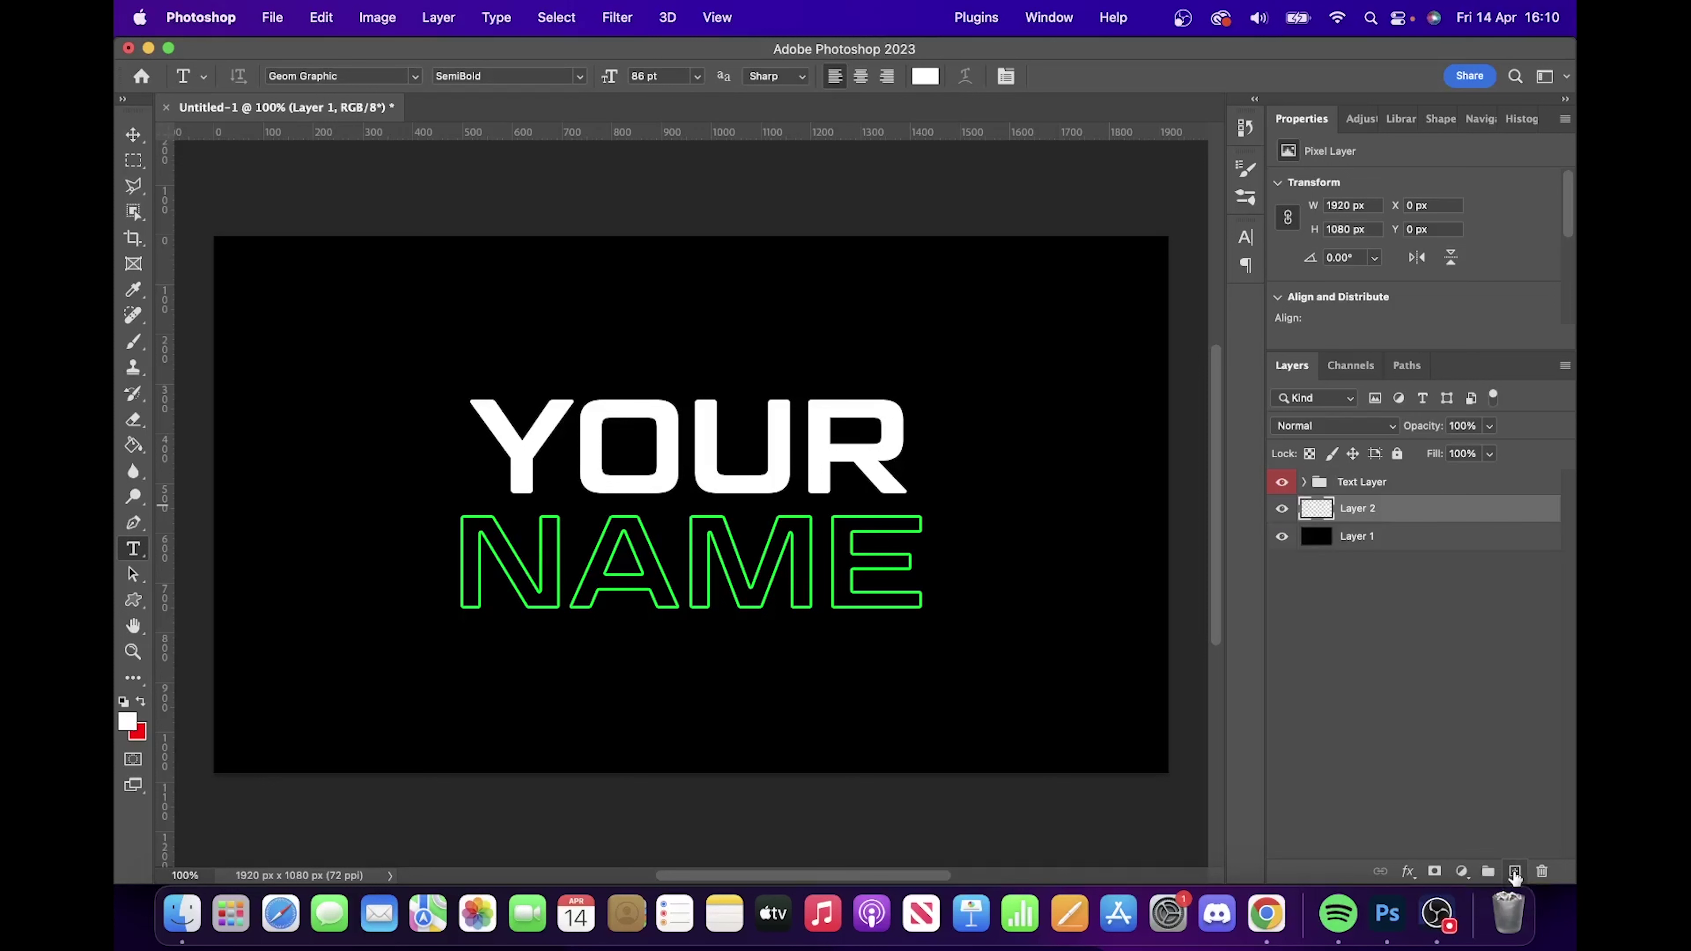
{"action": "left_click", "coordinate": [134, 342]}
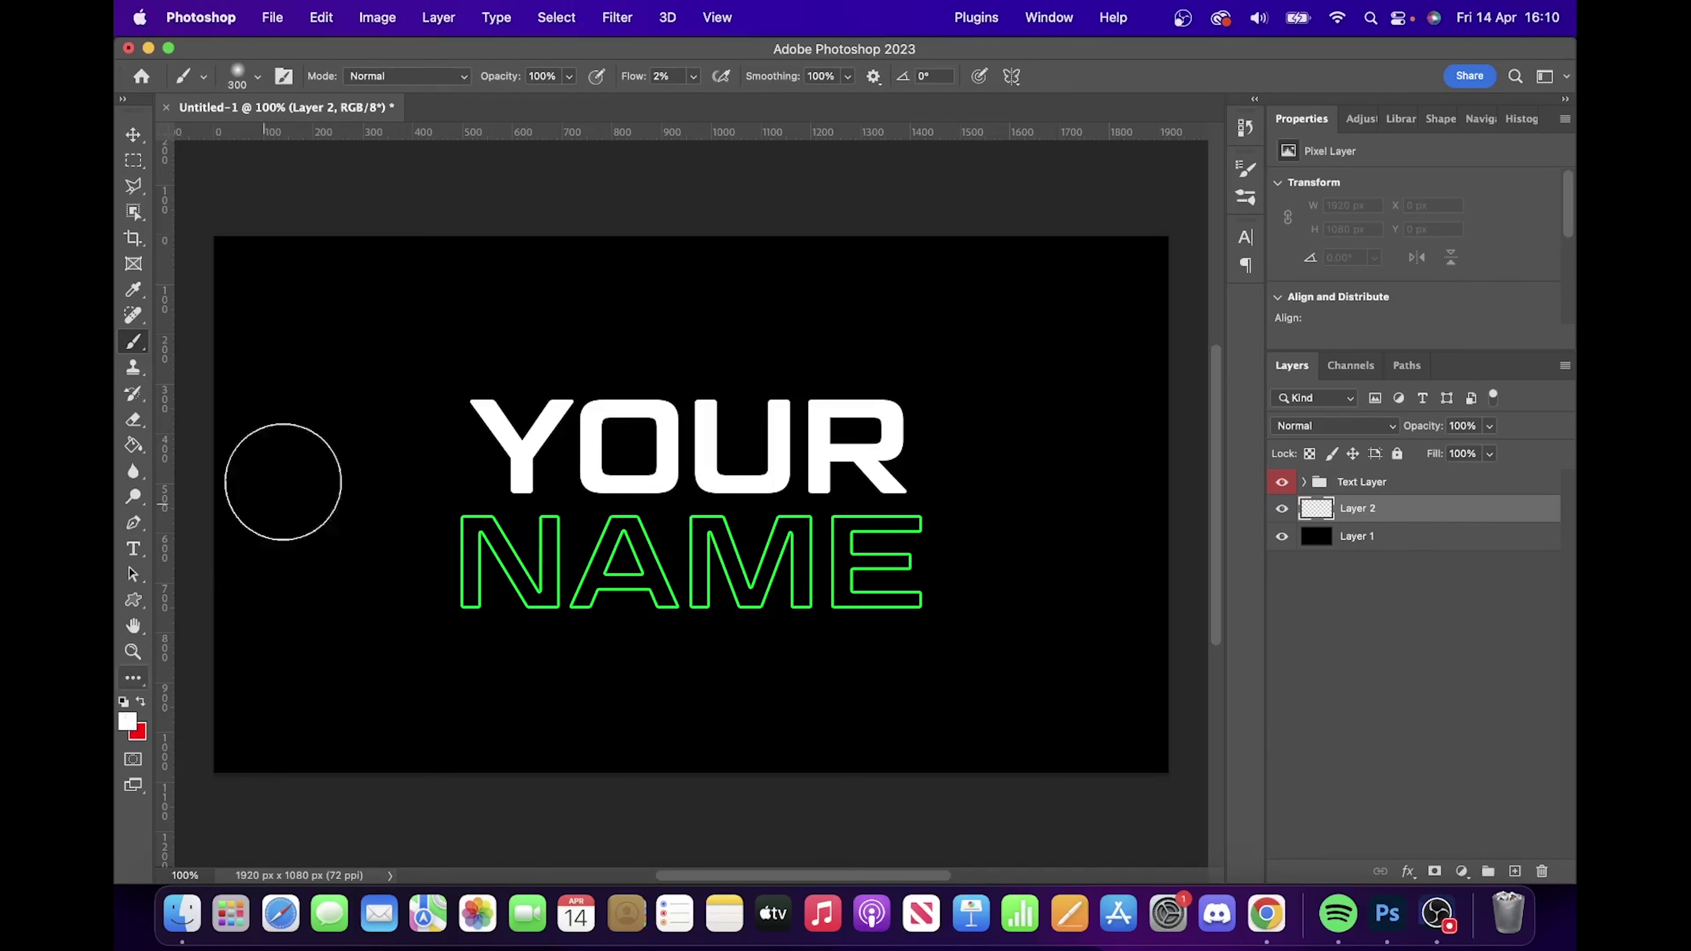
{"action": "left_click", "coordinate": [693, 77]}
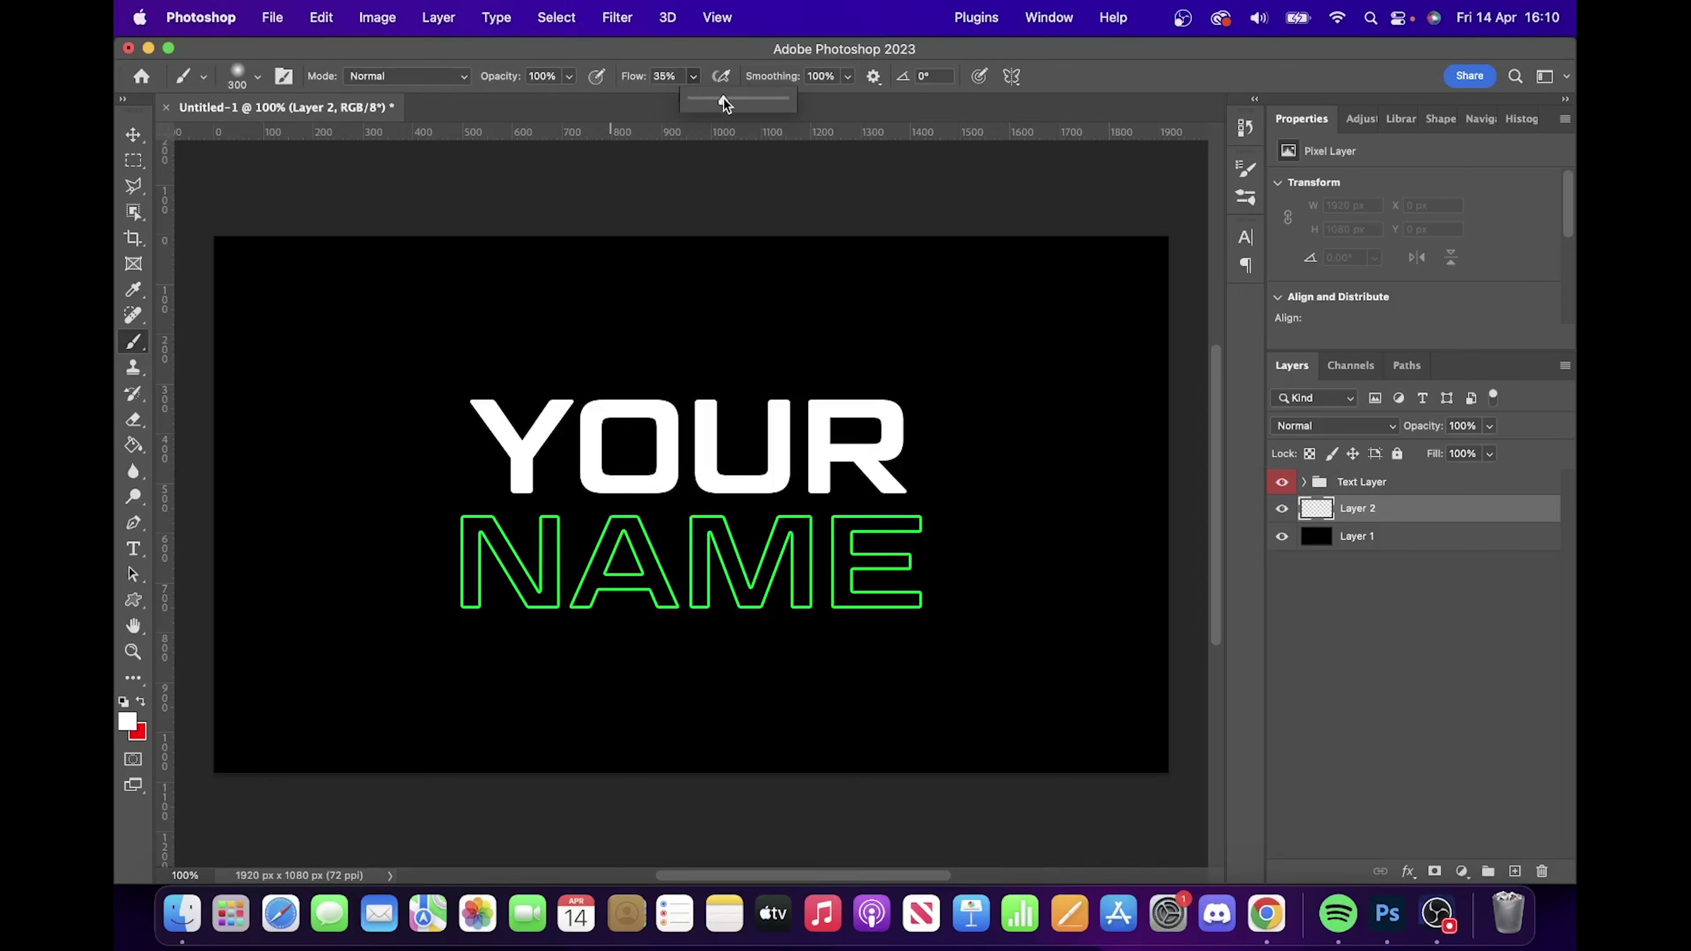
{"action": "left_click", "coordinate": [694, 78]}
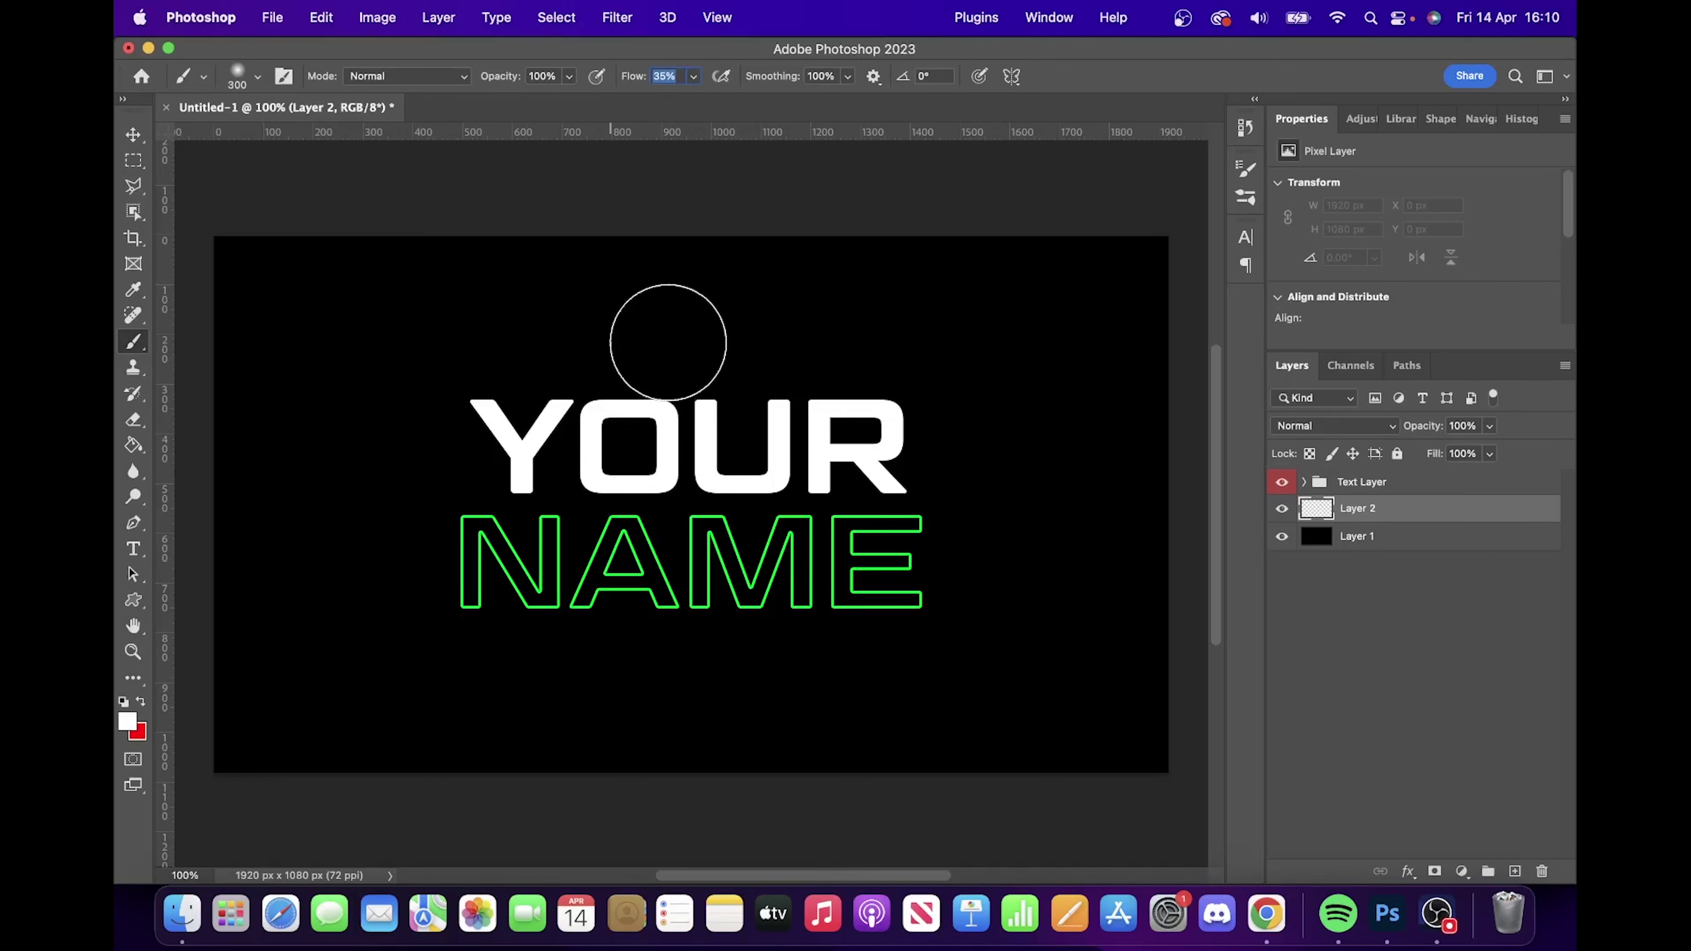
- Enlarge the soft round brush to 900 px
{"action": "scroll", "coordinate": [668, 342], "scroll_direction": "up", "scroll_amount": 5}
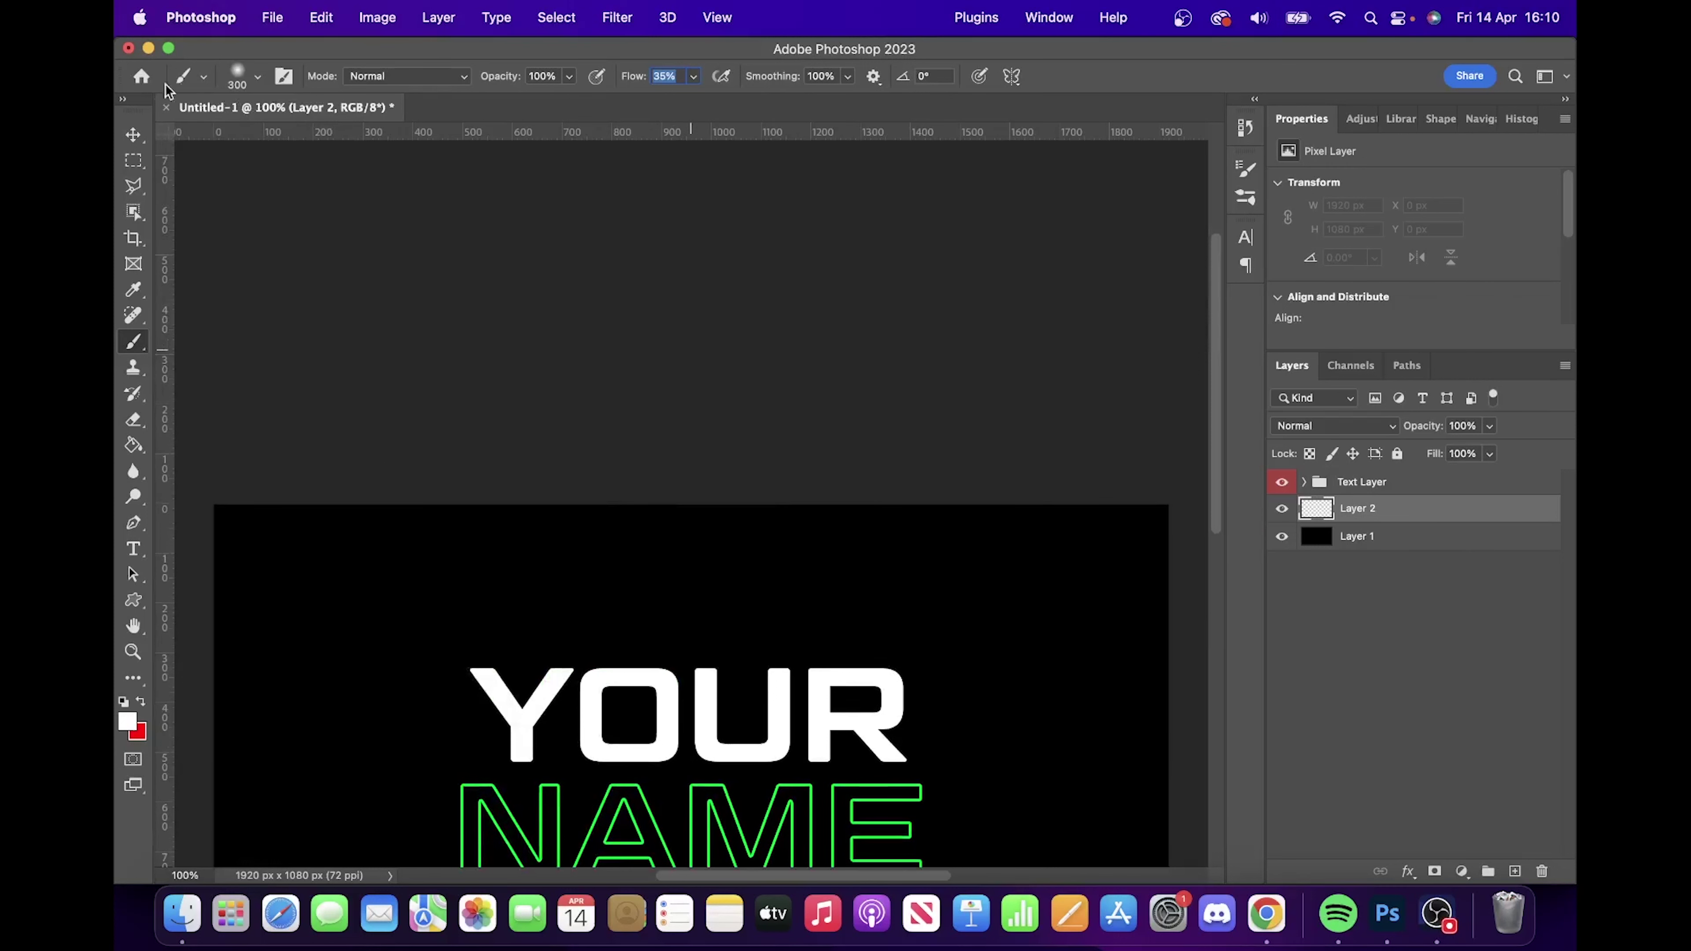
{"action": "left_click", "coordinate": [258, 77]}
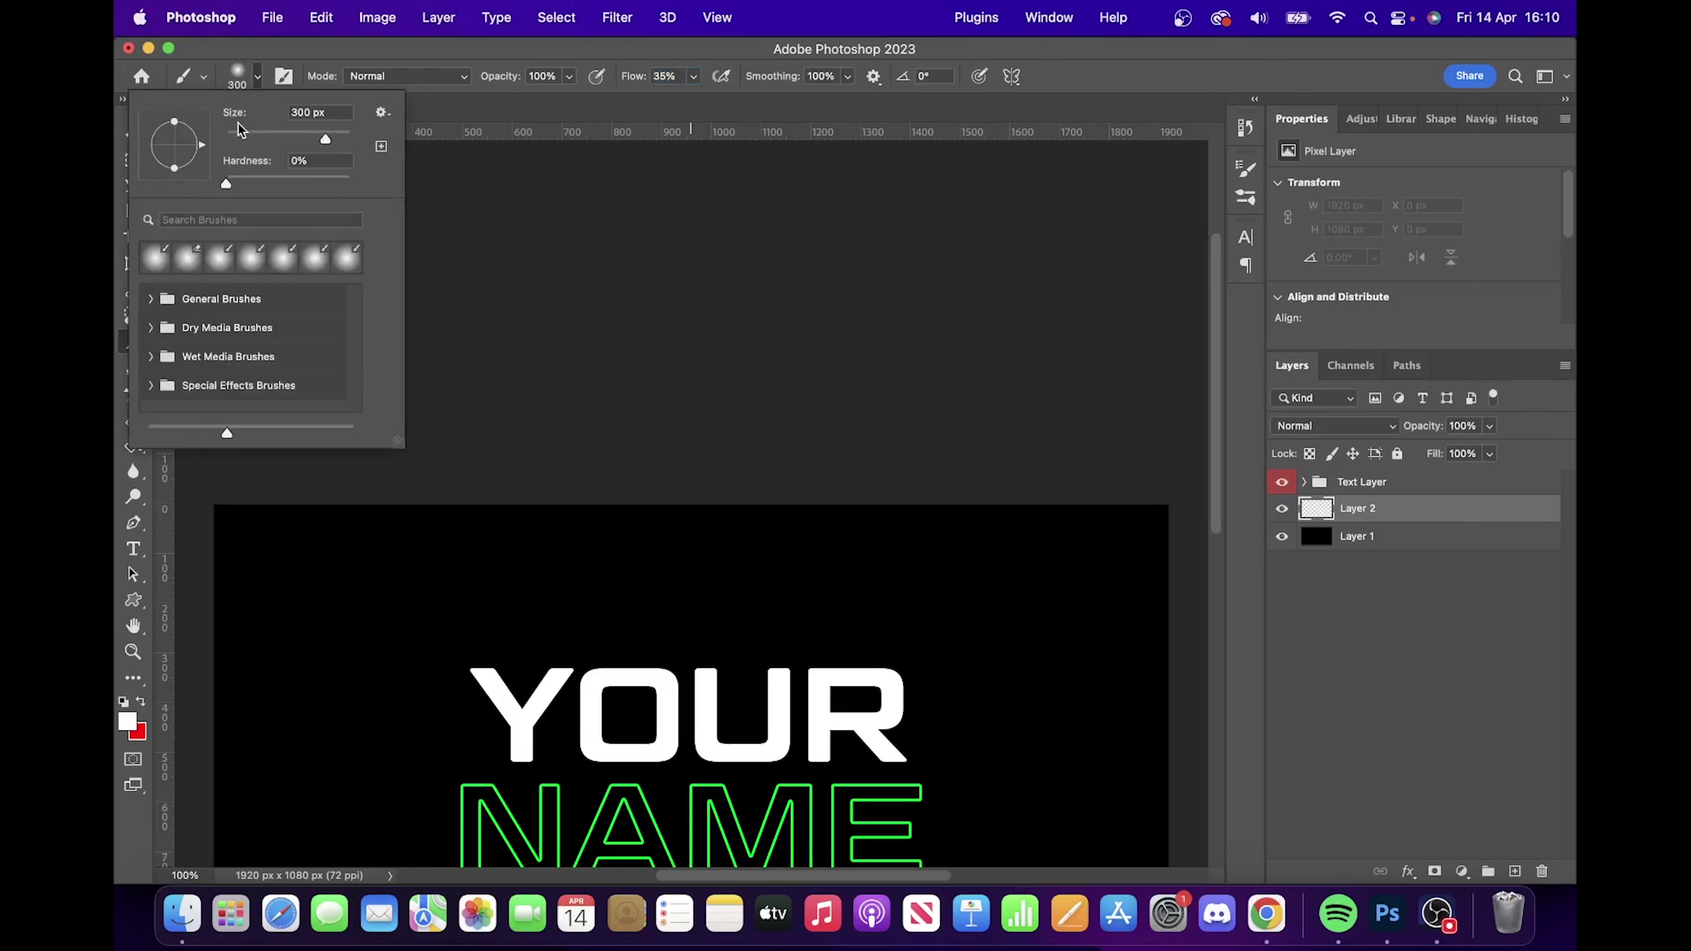
{"action": "left_click_drag", "start_coordinate": [306, 138], "coordinate": [335, 138]}
{"action": "left_click", "coordinate": [258, 79]}
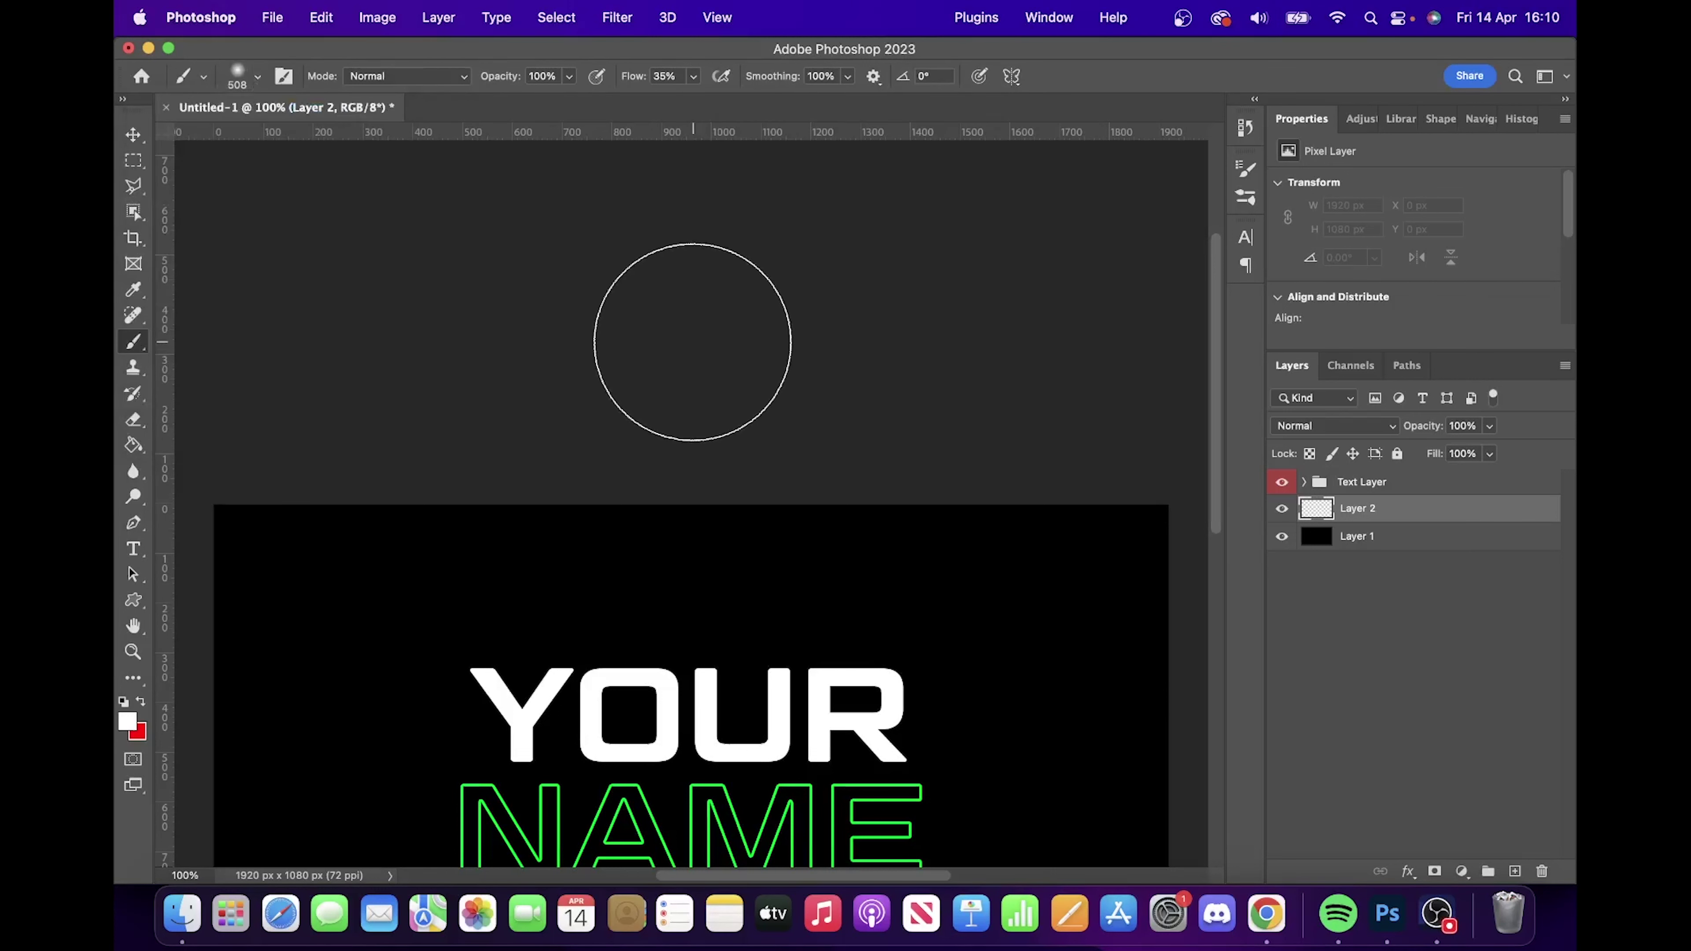
{"action": "key", "text": "bracketright"}
{"action": "key", "text": "bracketright"}
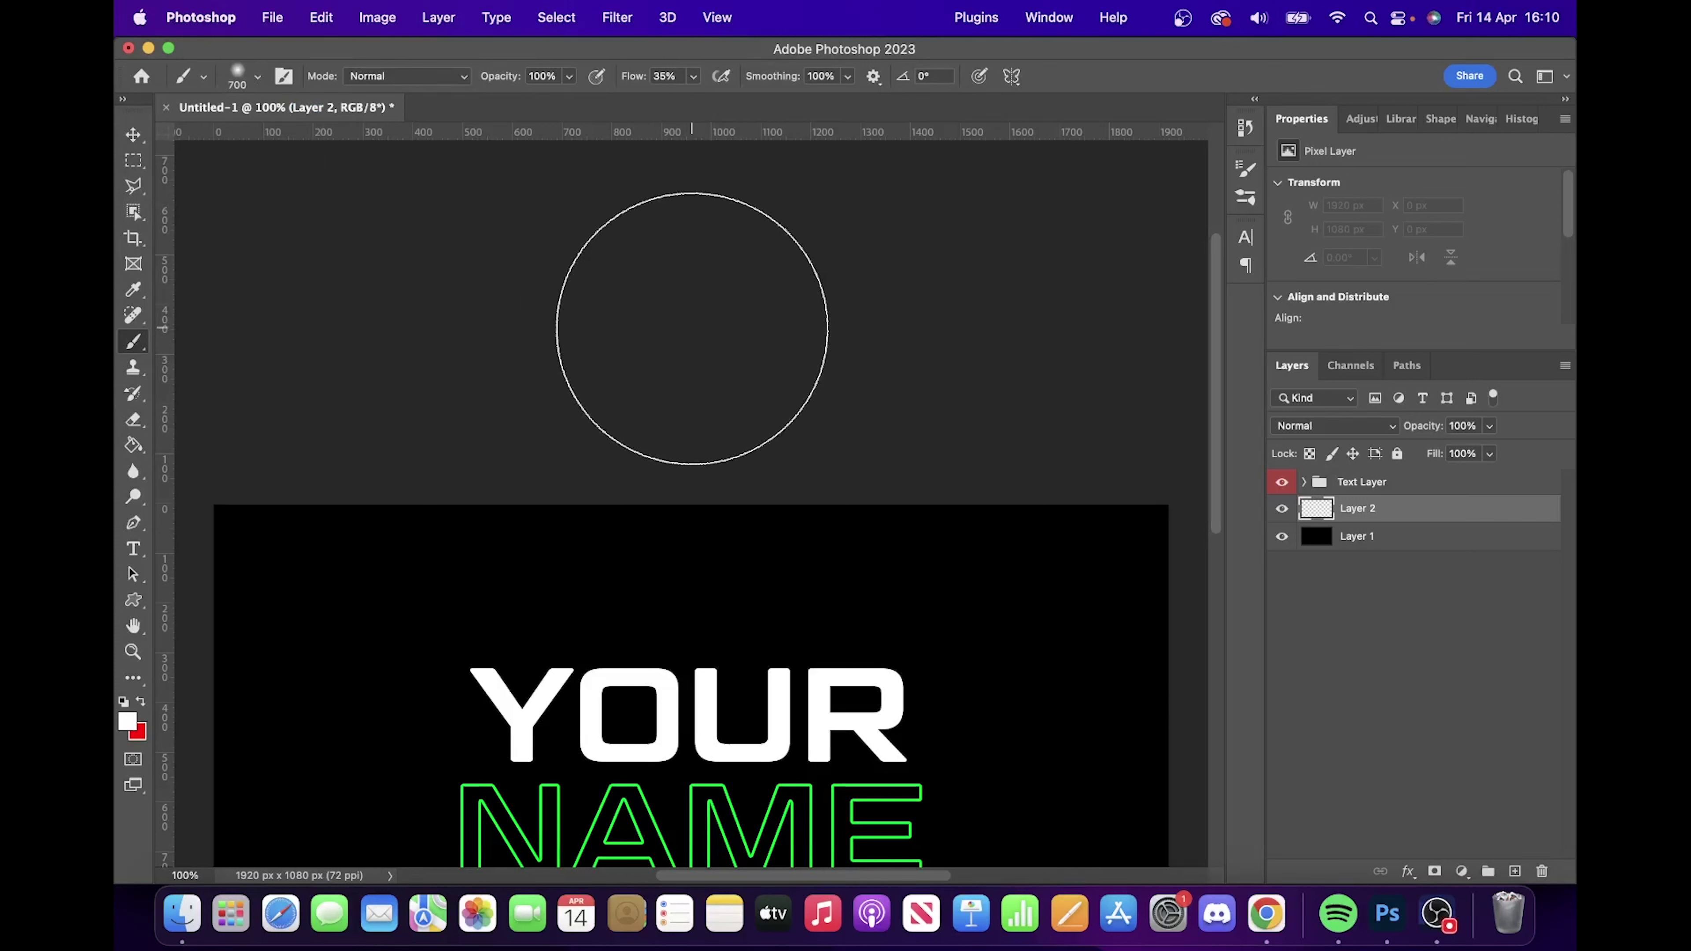
{"action": "key", "text": "bracketright"}
{"action": "key", "text": "bracketright"}
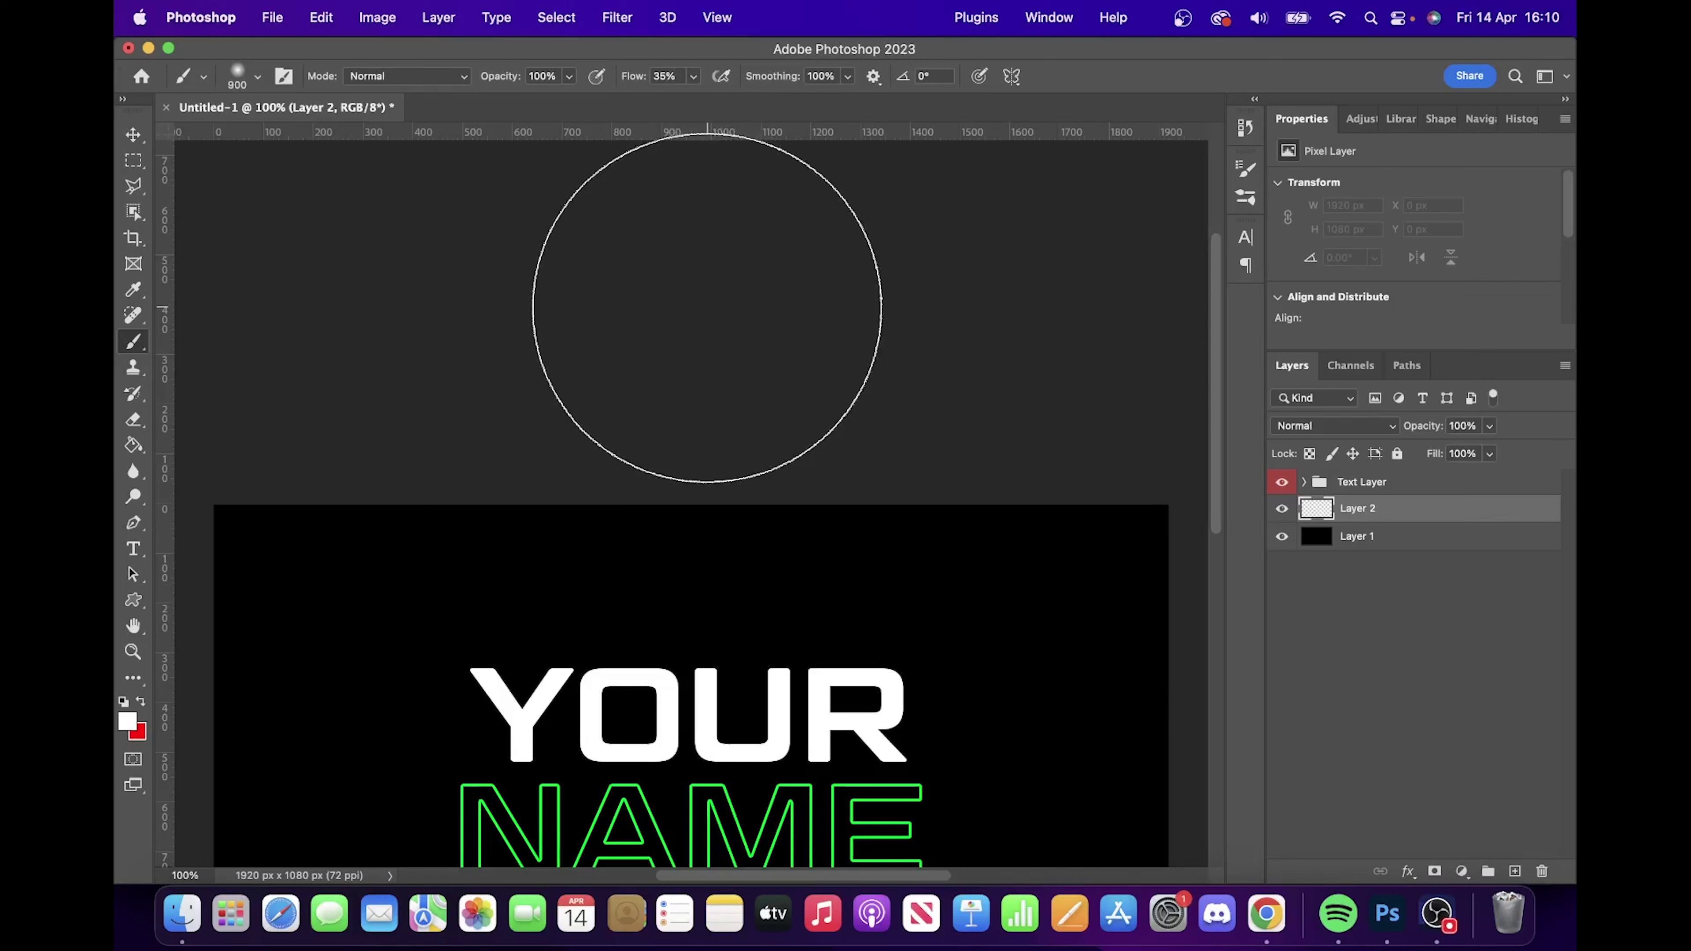
- Paint soft white glows at the middle of the canvas's upper and lower edges, with the brush centred just outside the canvas
{"action": "left_click_drag", "start_coordinate": [707, 313], "coordinate": [703, 314]}
{"action": "scroll", "coordinate": [704, 315], "scroll_direction": "down", "scroll_amount": 5}
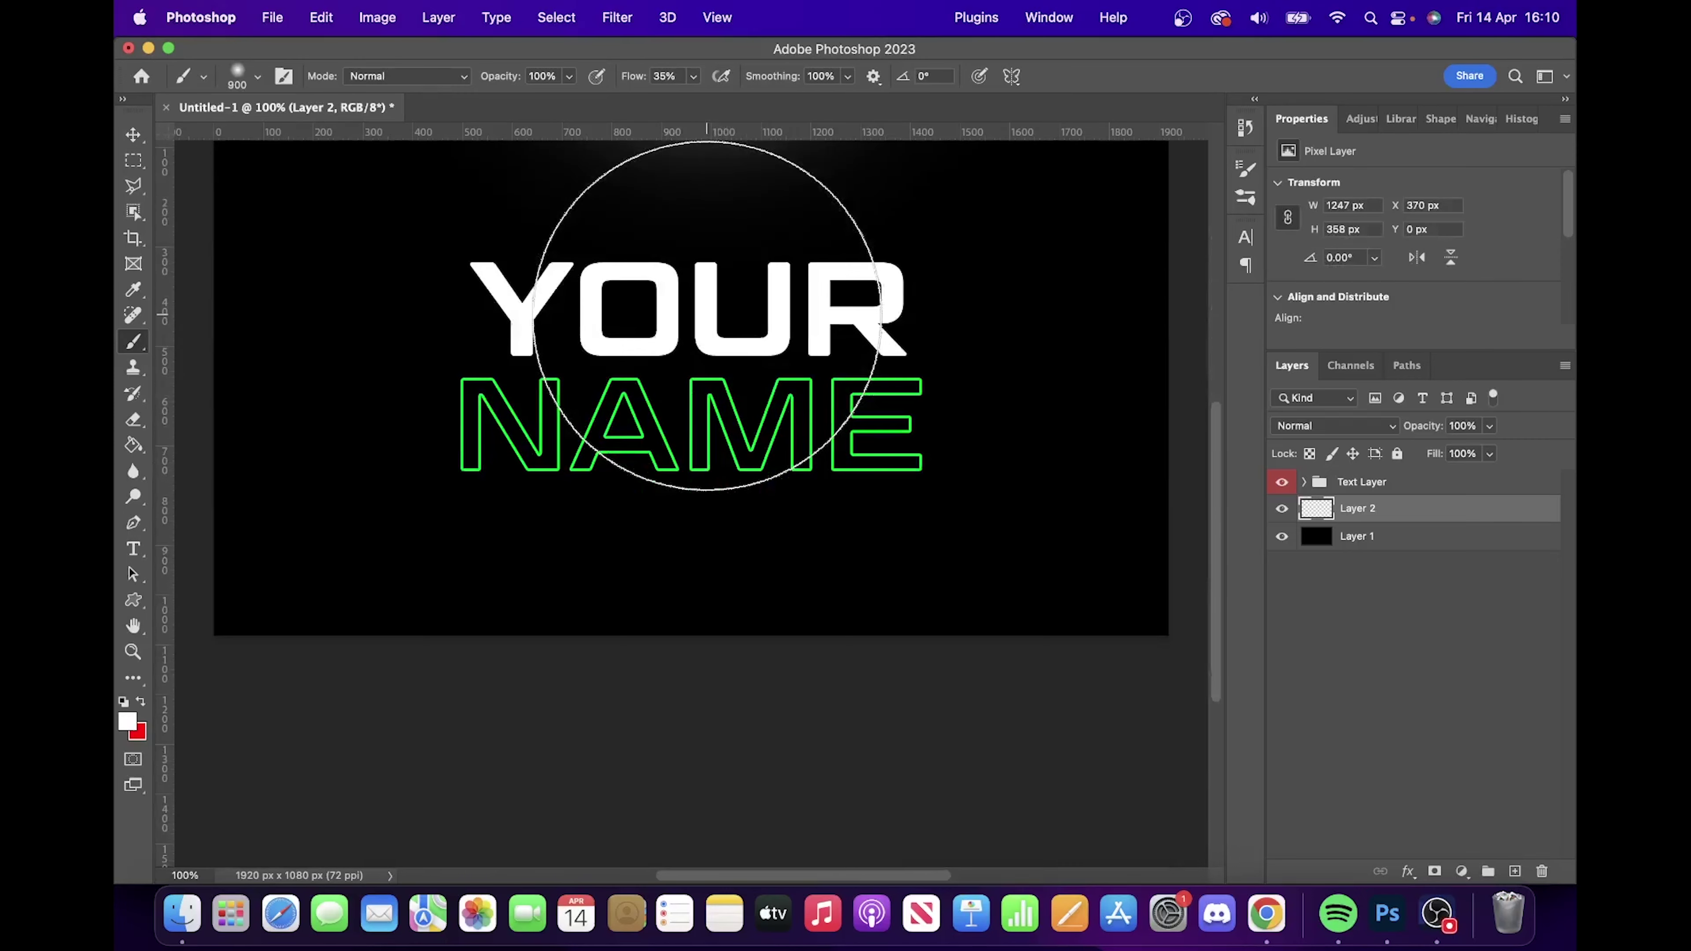
{"action": "scroll", "coordinate": [707, 314], "scroll_direction": "down", "scroll_amount": 3}
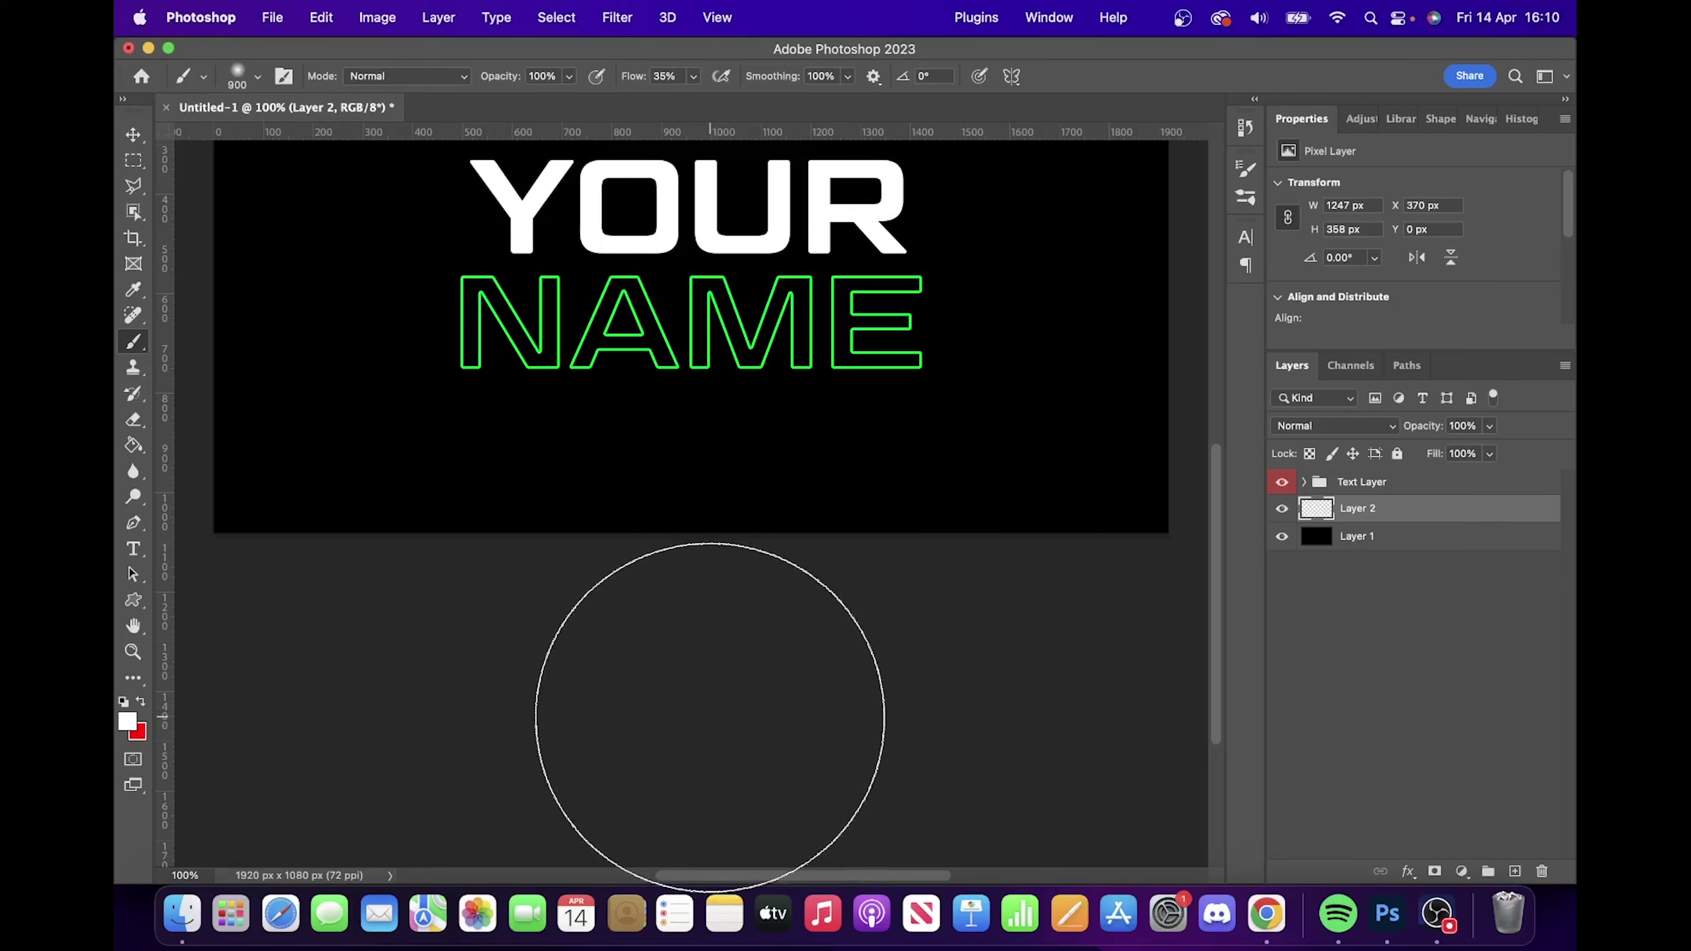
{"action": "left_click_drag", "start_coordinate": [710, 717], "coordinate": [712, 717]}
{"action": "scroll", "coordinate": [742, 633], "scroll_direction": "up", "scroll_amount": 5}
{"action": "scroll", "coordinate": [786, 566], "scroll_direction": "up", "scroll_amount": 2}
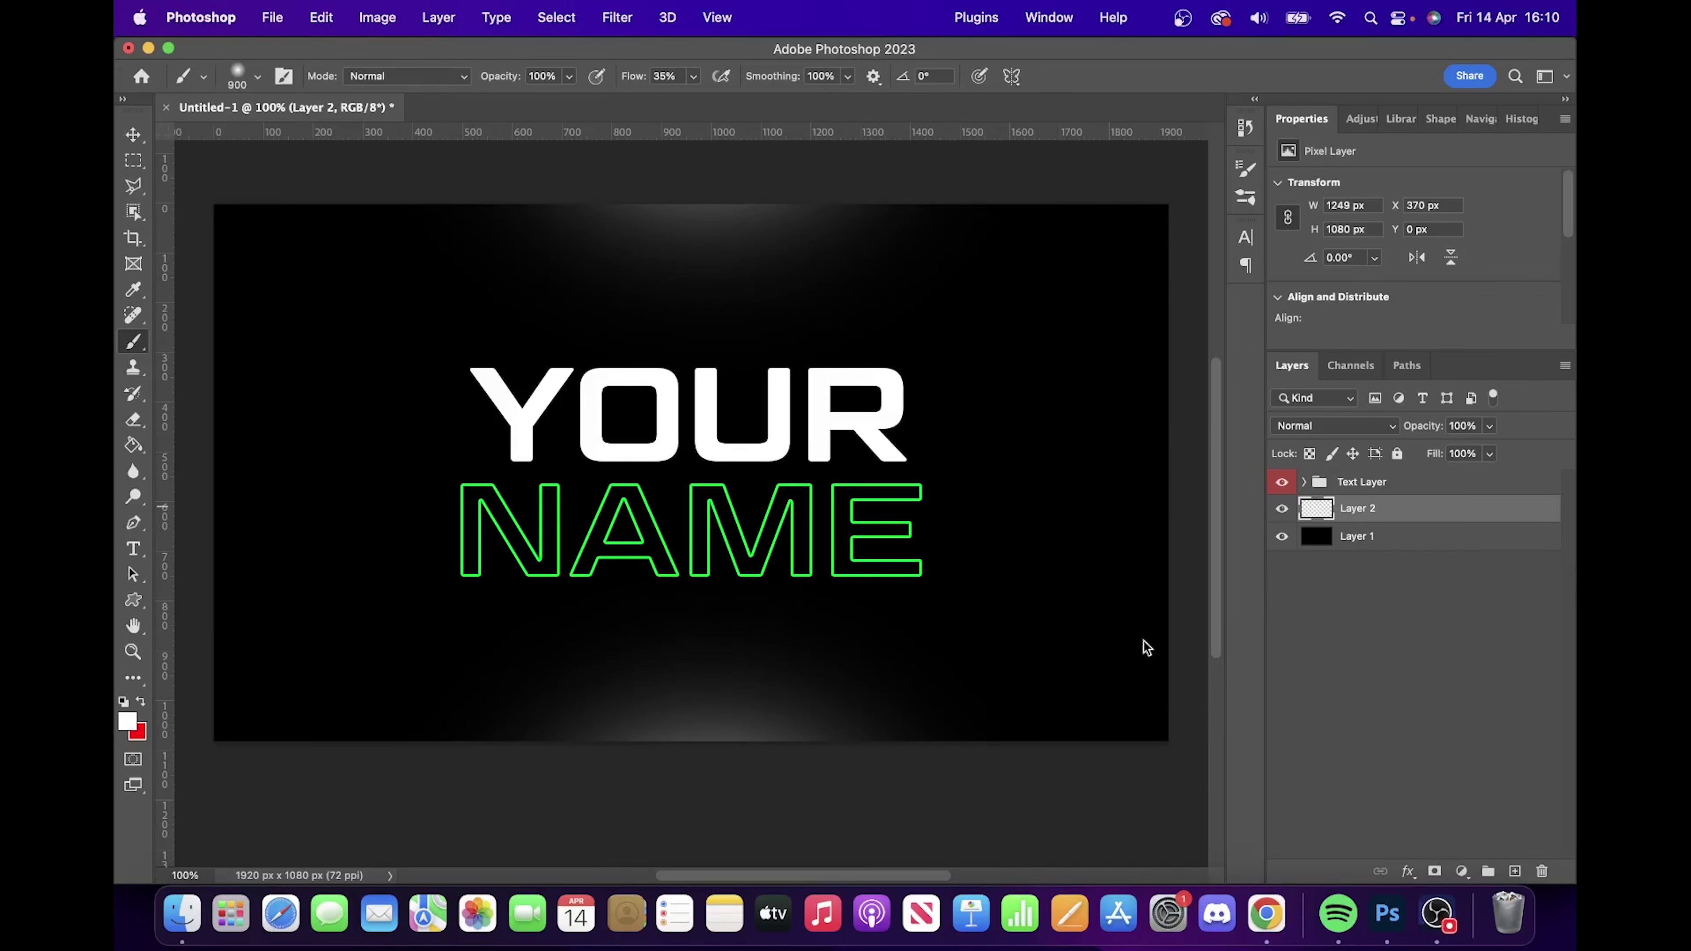
- Stretch the white glows on Layer 2 horizontally about their centre to about 148% width, centred on the canvas, and commit the transform
{"action": "scroll", "coordinate": [726, 443], "scroll_direction": "down", "scroll_amount": 3}
{"action": "scroll", "coordinate": [725, 443], "scroll_direction": "down", "scroll_amount": 1}
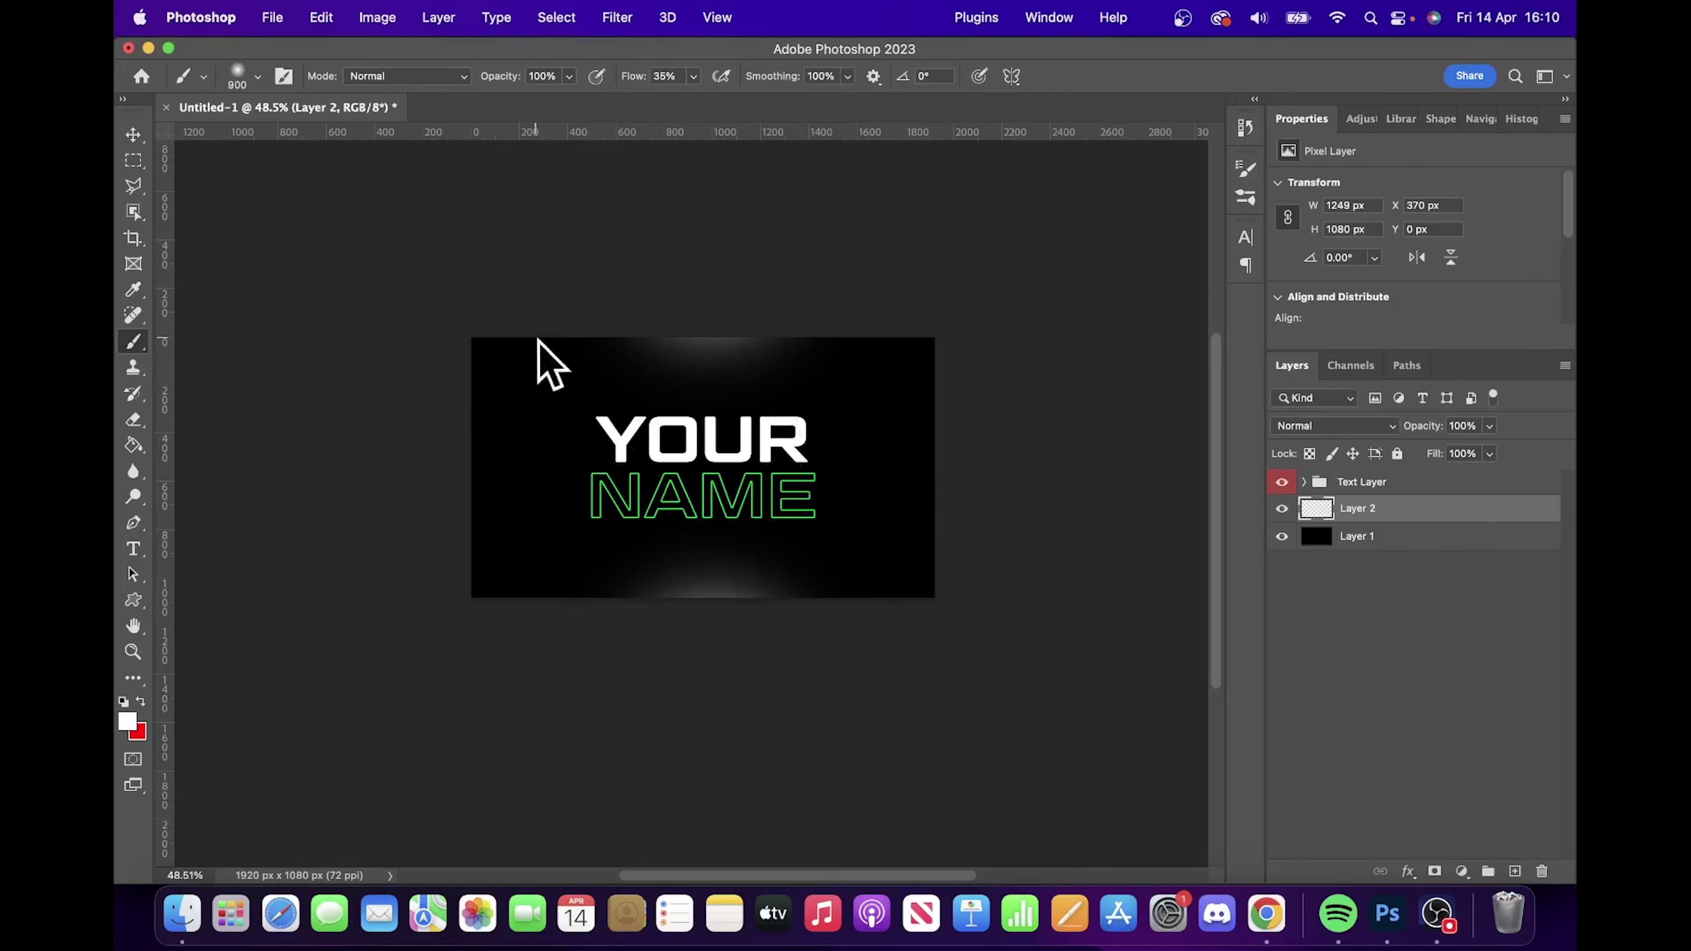
{"action": "left_click", "coordinate": [743, 346]}
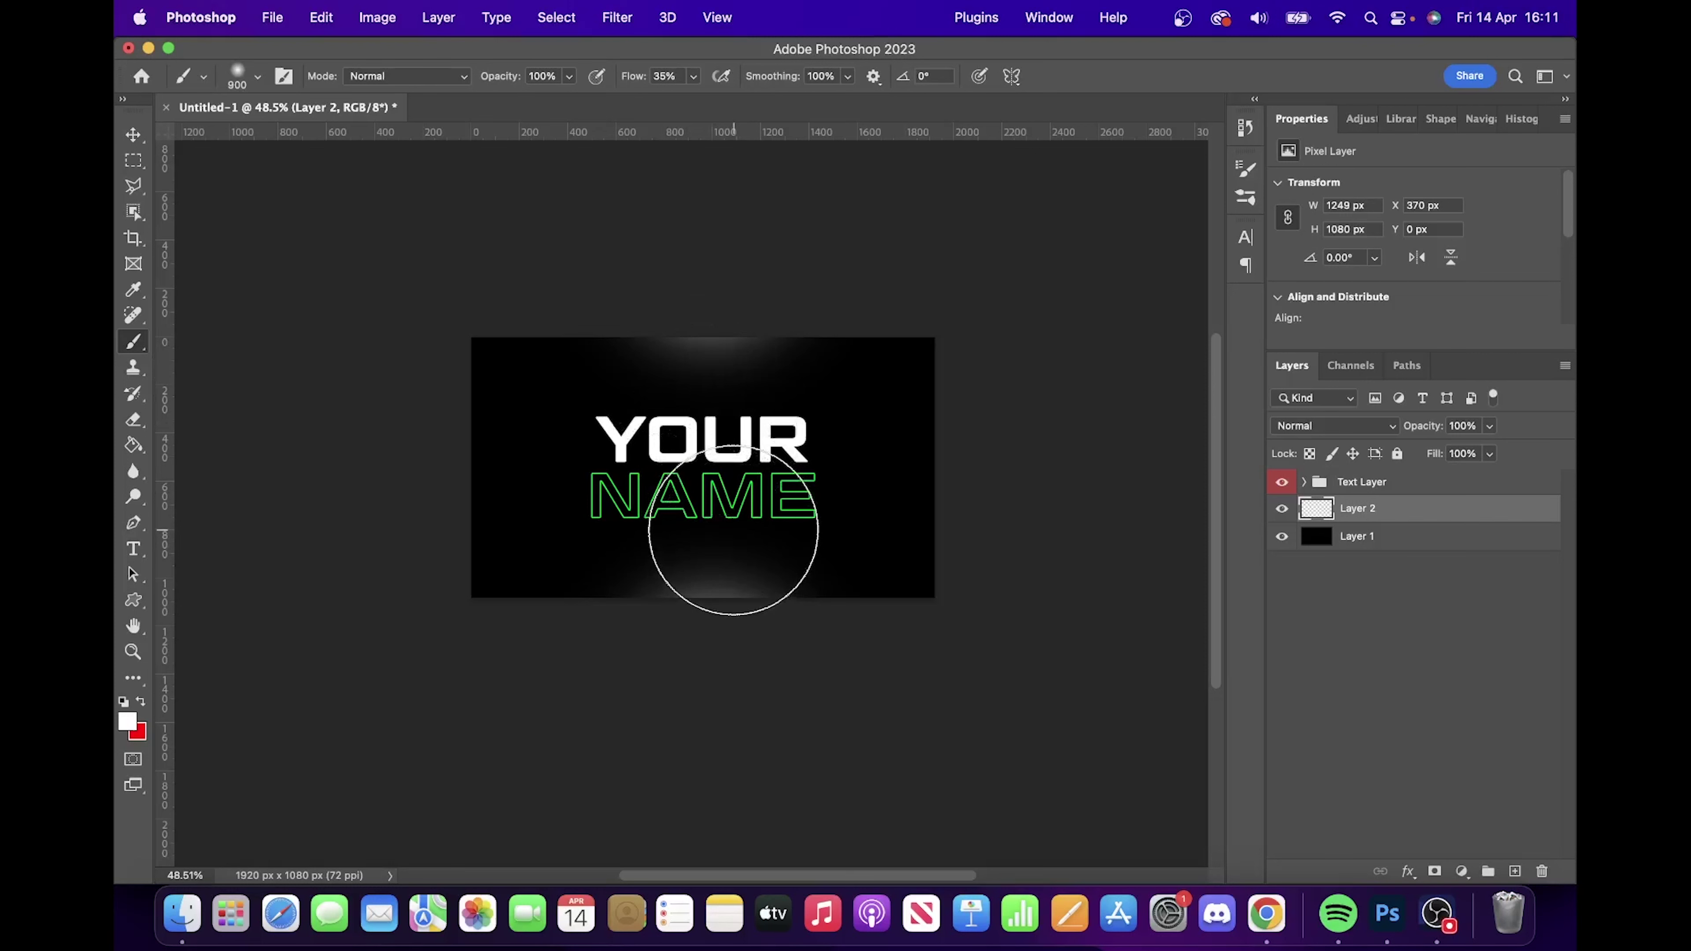
{"action": "key", "text": "super+t"}
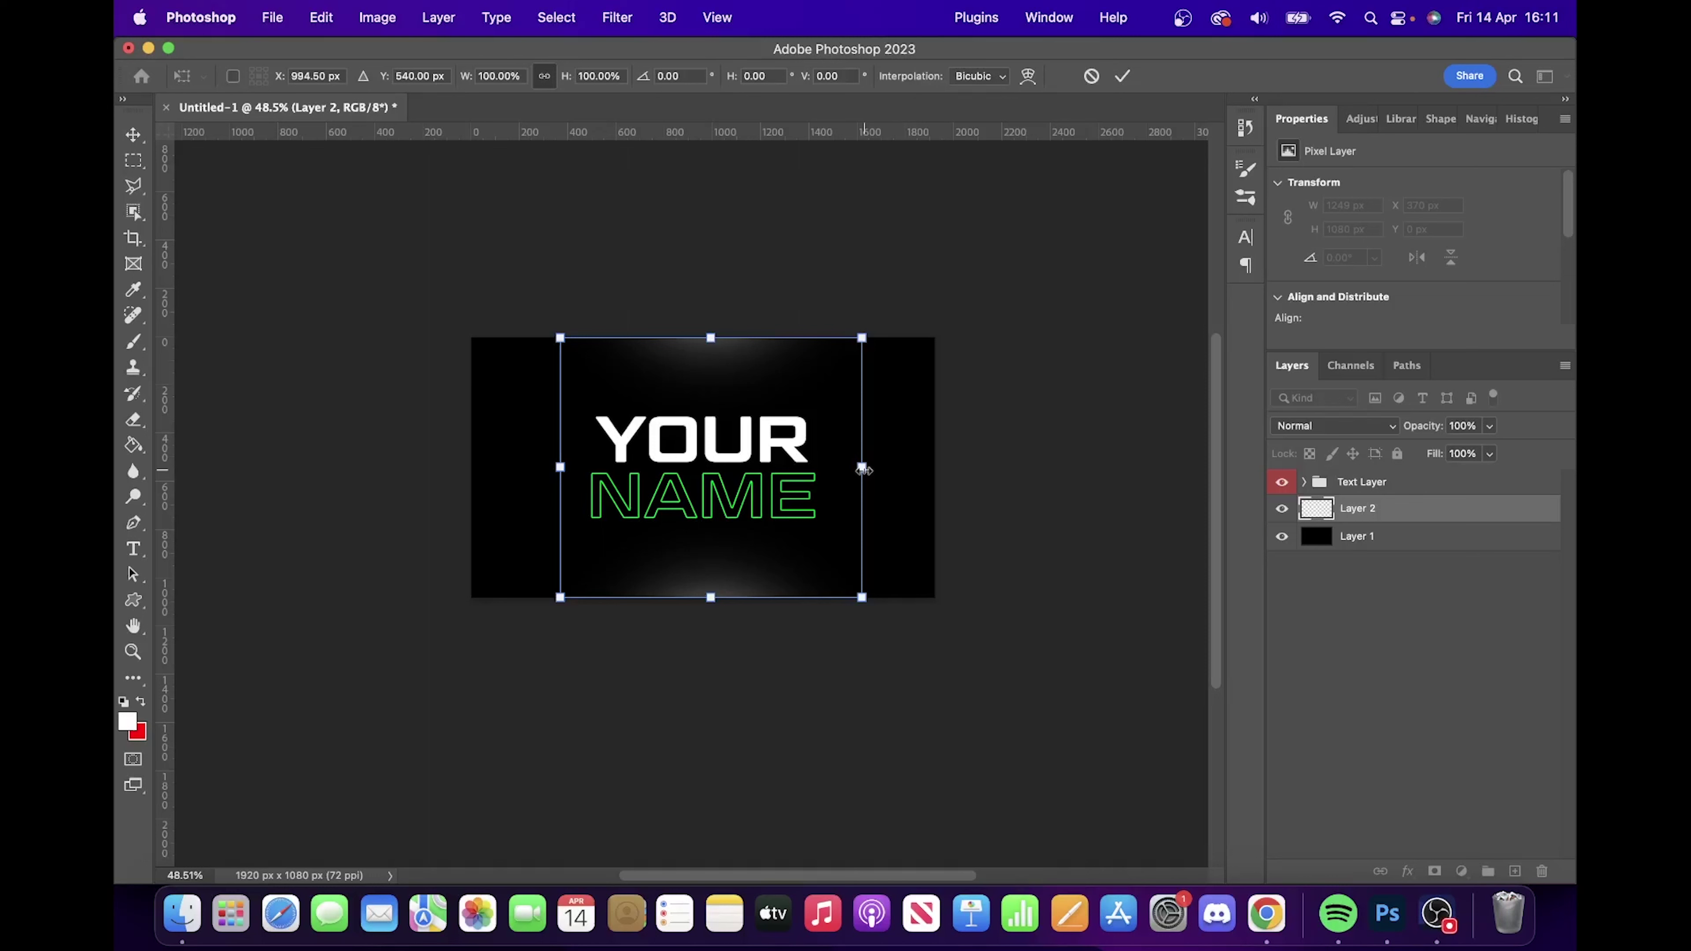
{"action": "mouse_move", "coordinate": [863, 470]}
{"action": "left_mouse_down"}
{"action": "mouse_move", "coordinate": [933, 472]}
{"action": "mouse_move", "coordinate": [876, 473]}
{"action": "left_mouse_up"}
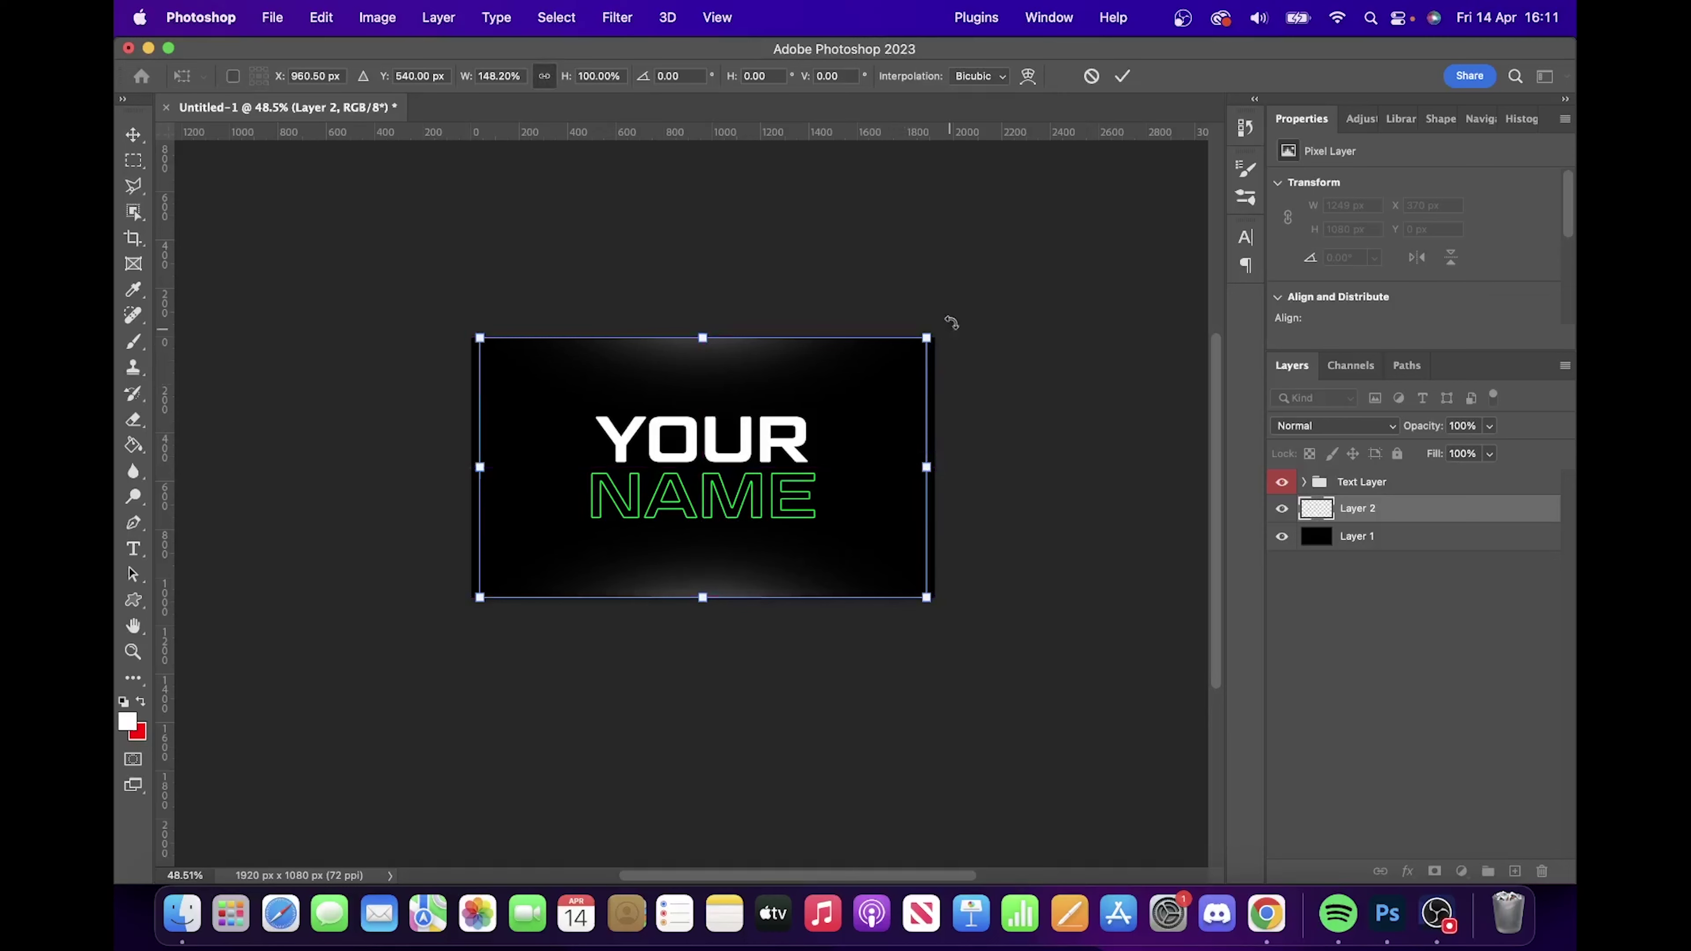
{"action": "left_click", "coordinate": [1125, 77]}
- Add a bright green (#00ff18) Solid Color fill layer above Layer 2, beneath the text group
{"action": "scroll", "coordinate": [1079, 599], "scroll_direction": "up", "scroll_amount": 5}
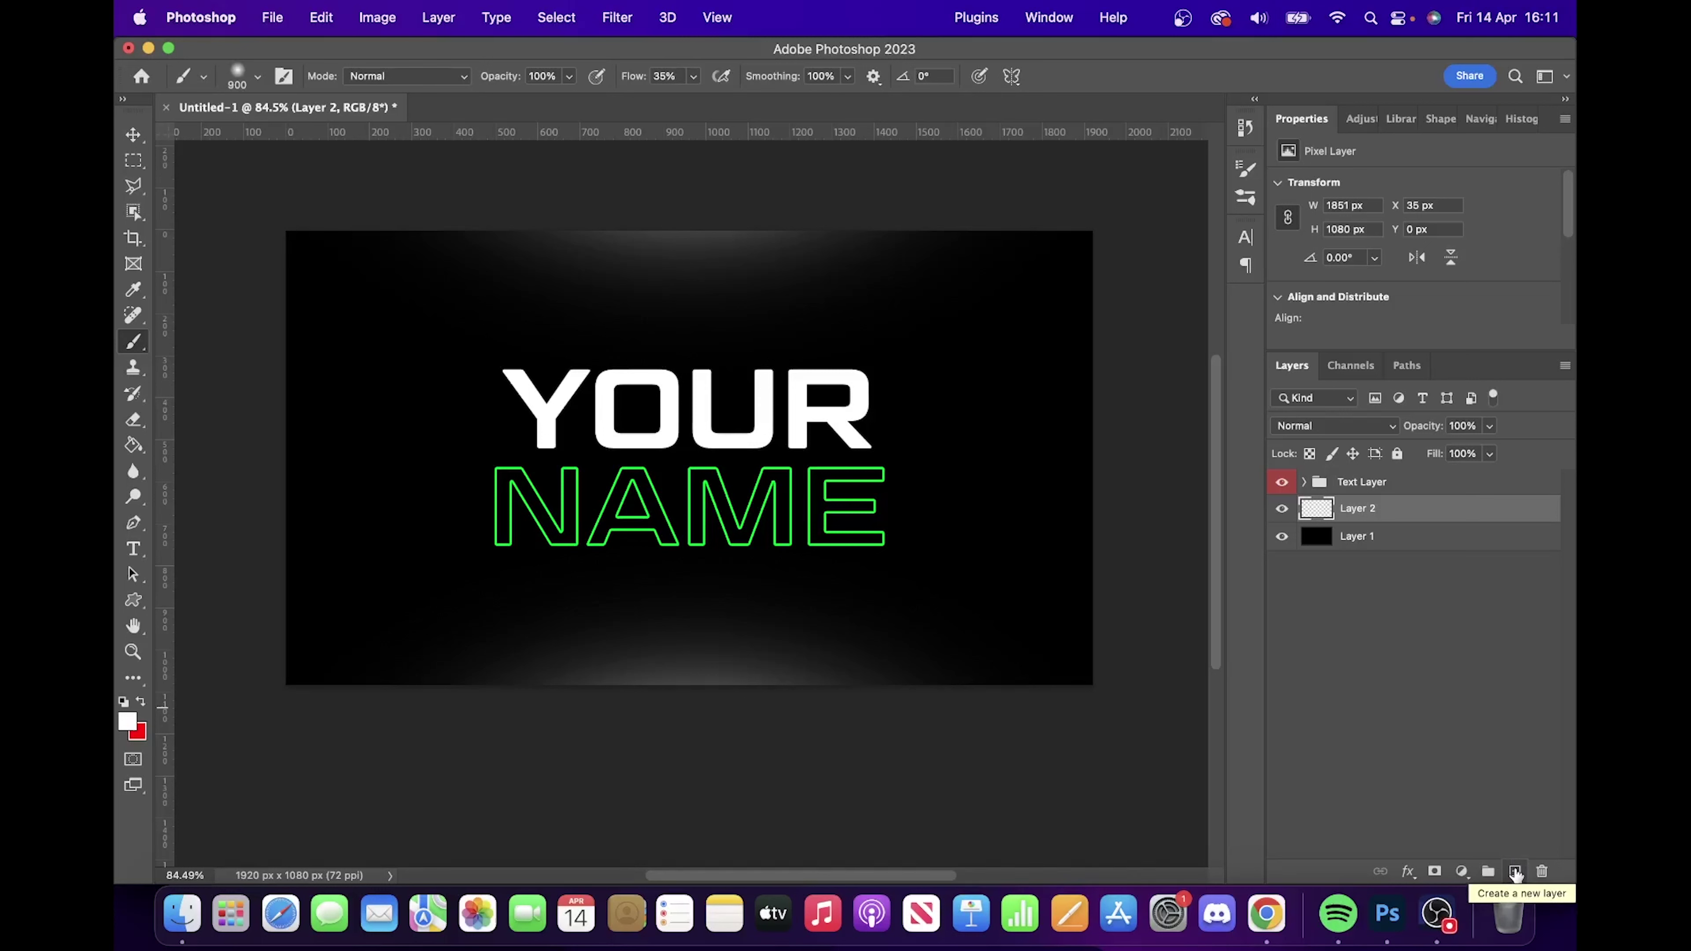
{"action": "left_click", "coordinate": [1461, 871]}
{"action": "left_click", "coordinate": [1464, 420]}
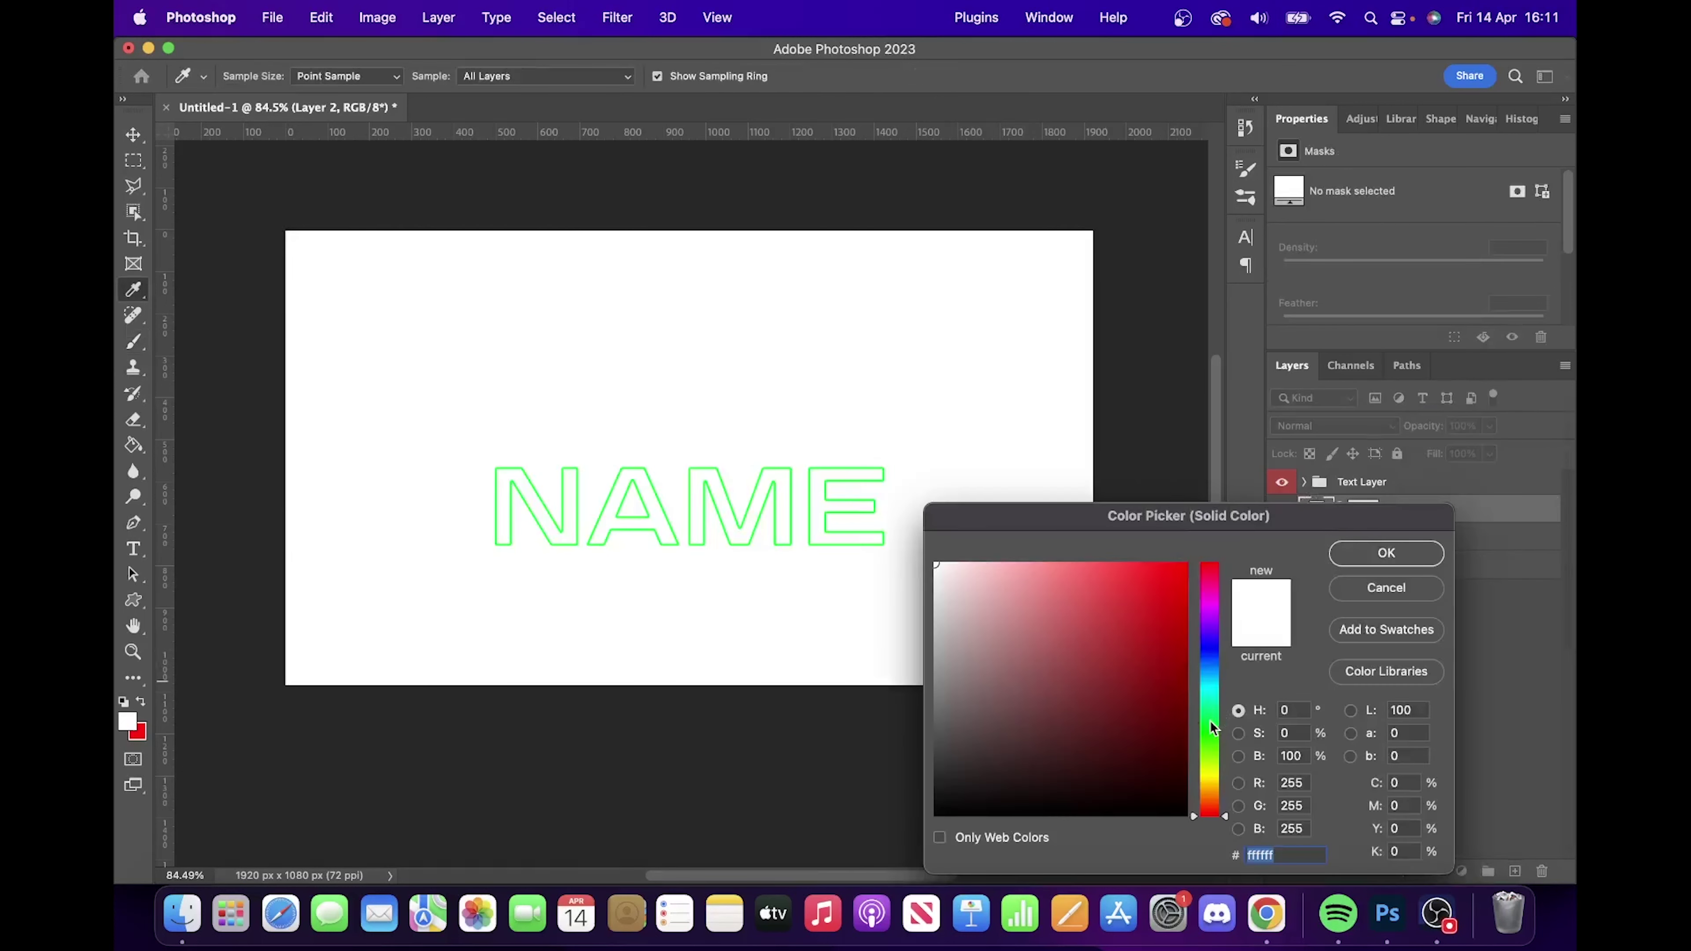
{"action": "left_click", "coordinate": [1210, 728]}
{"action": "left_click_drag", "start_coordinate": [1146, 666], "coordinate": [1201, 542]}
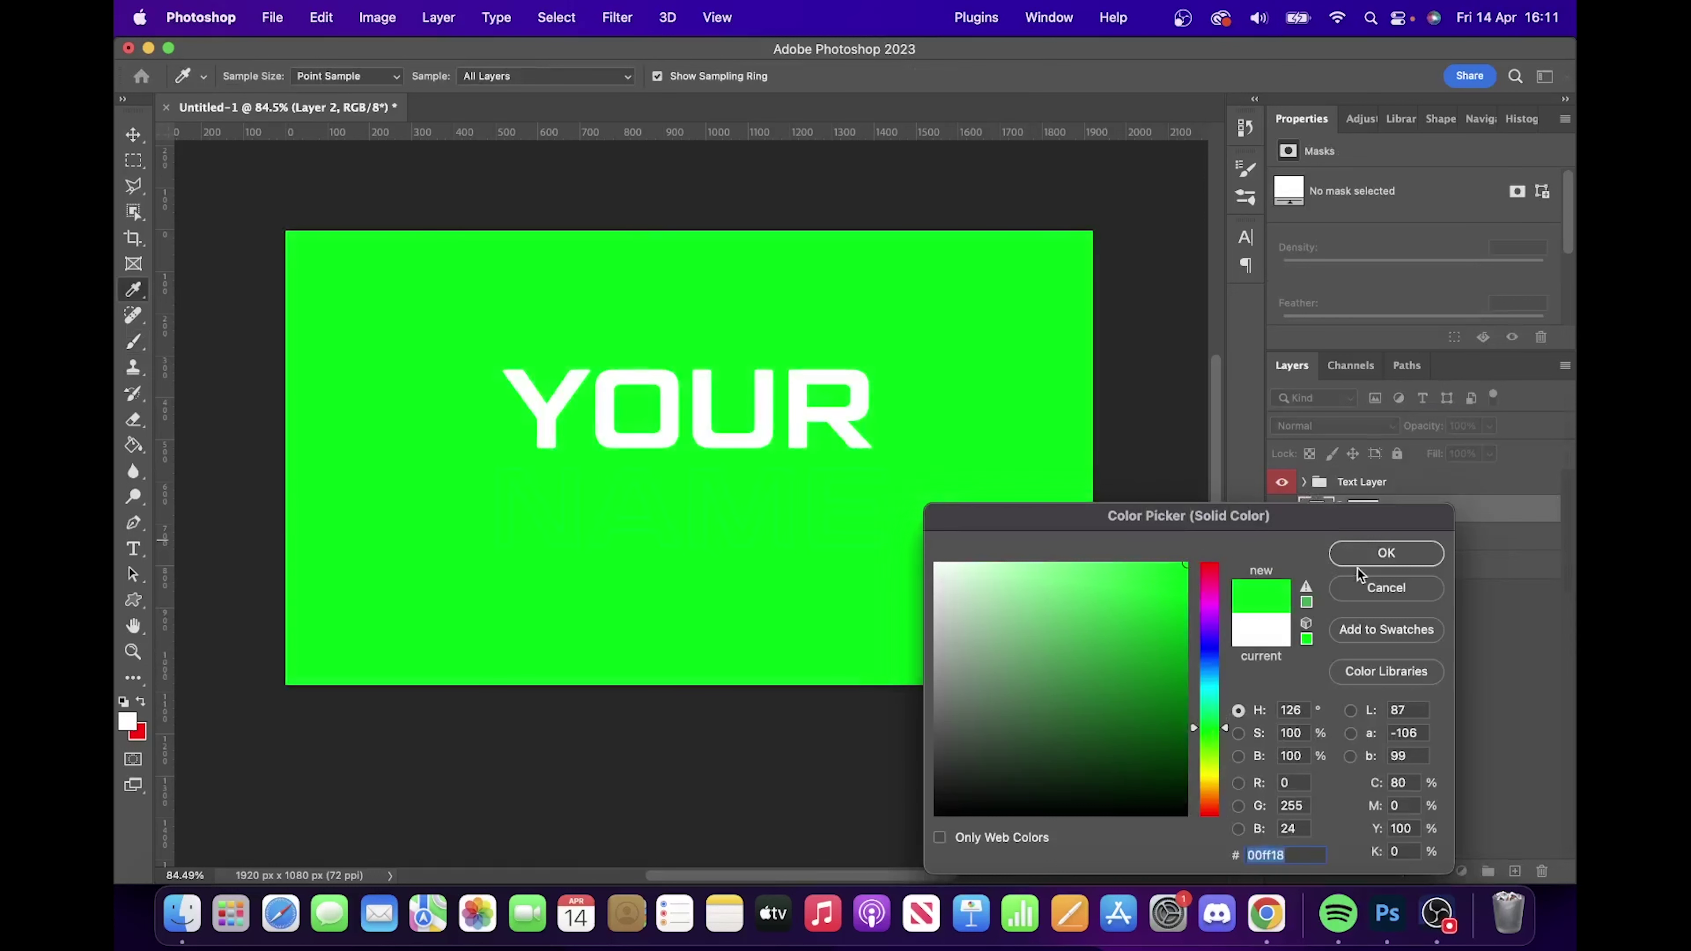
{"action": "left_click", "coordinate": [1380, 554]}
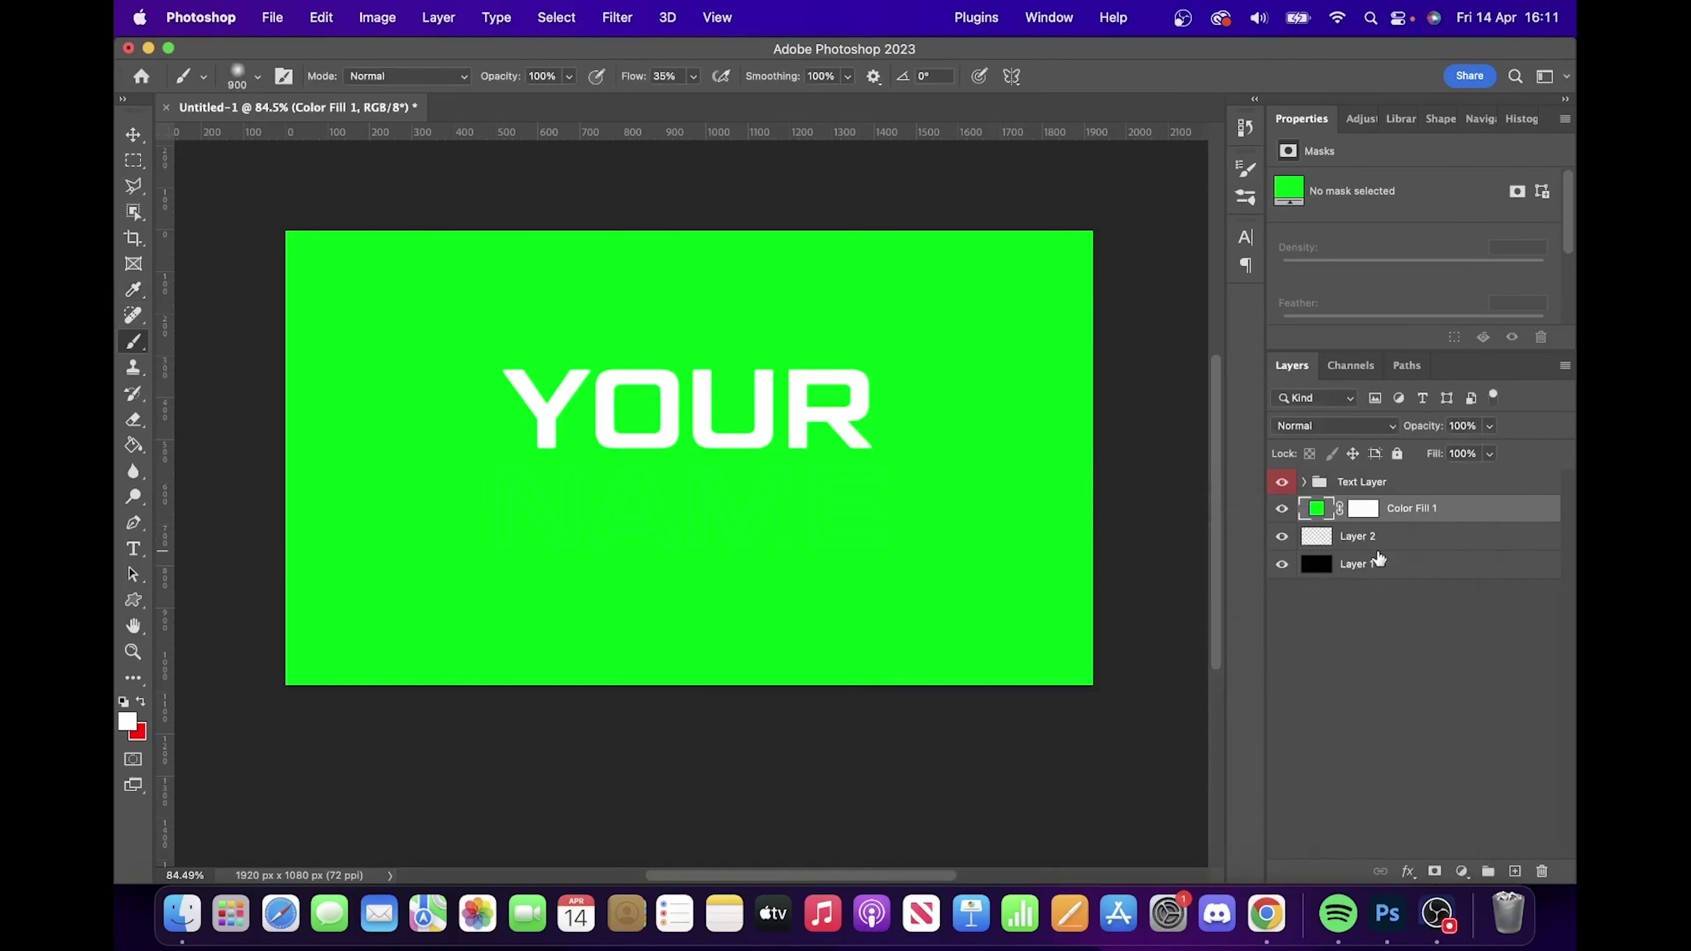
- Invert the green fill layer's mask to black and lower the Brush tool's flow to 2%
{"action": "left_click", "coordinate": [1363, 509]}
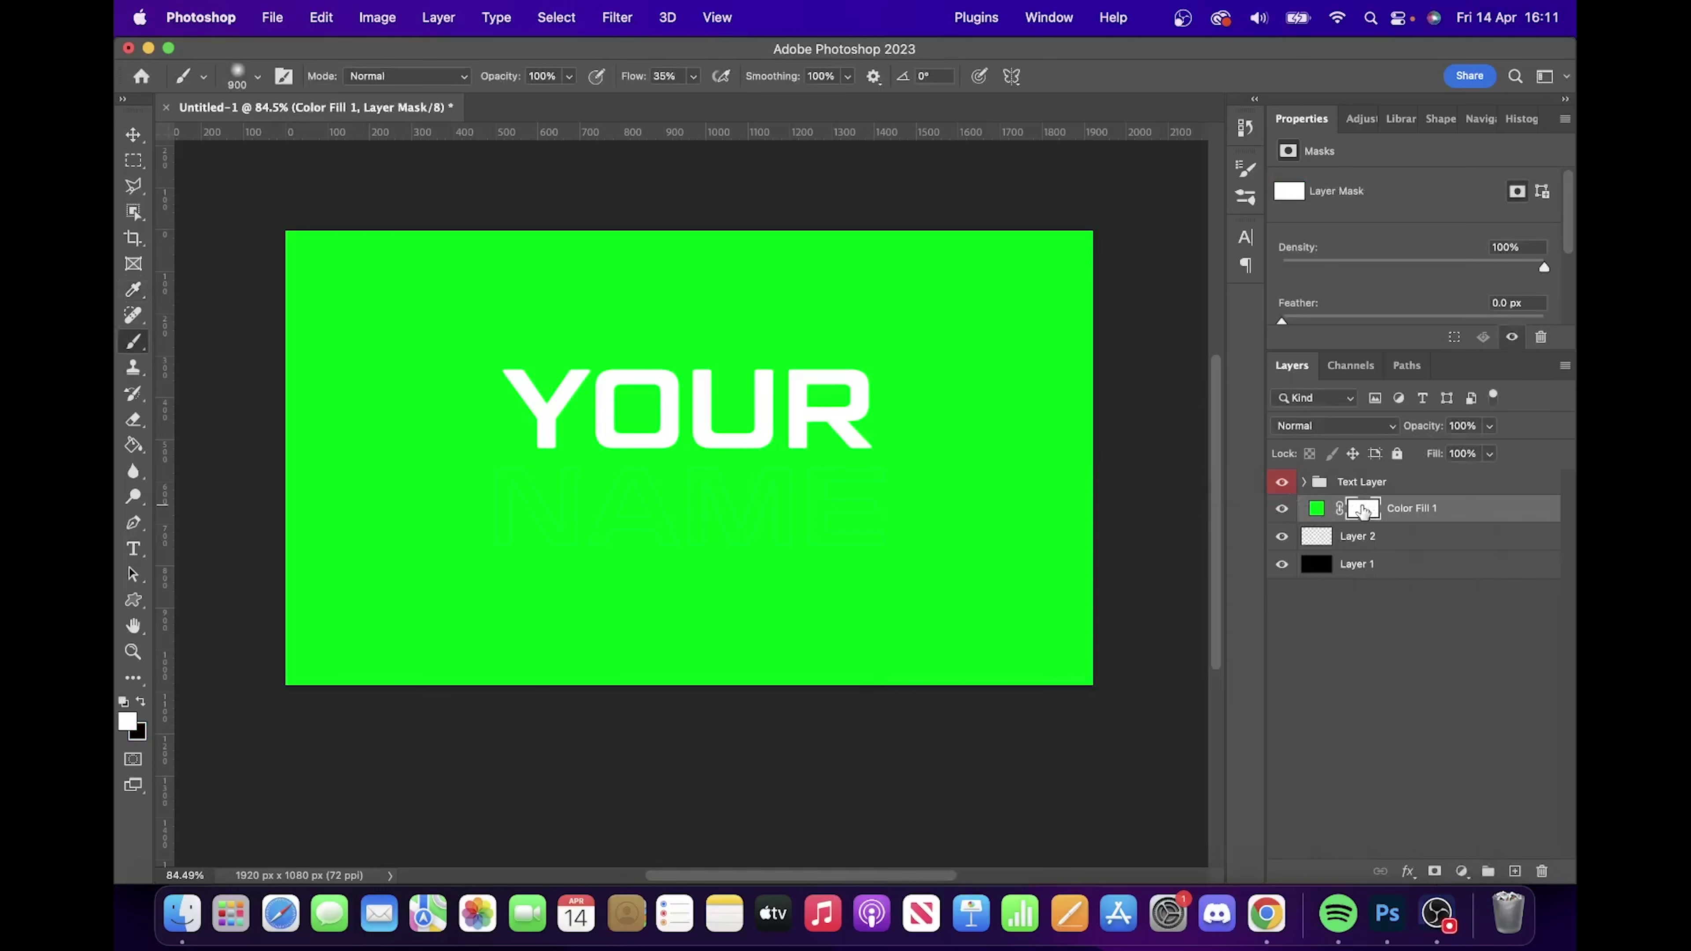
{"action": "key", "text": "super+i"}
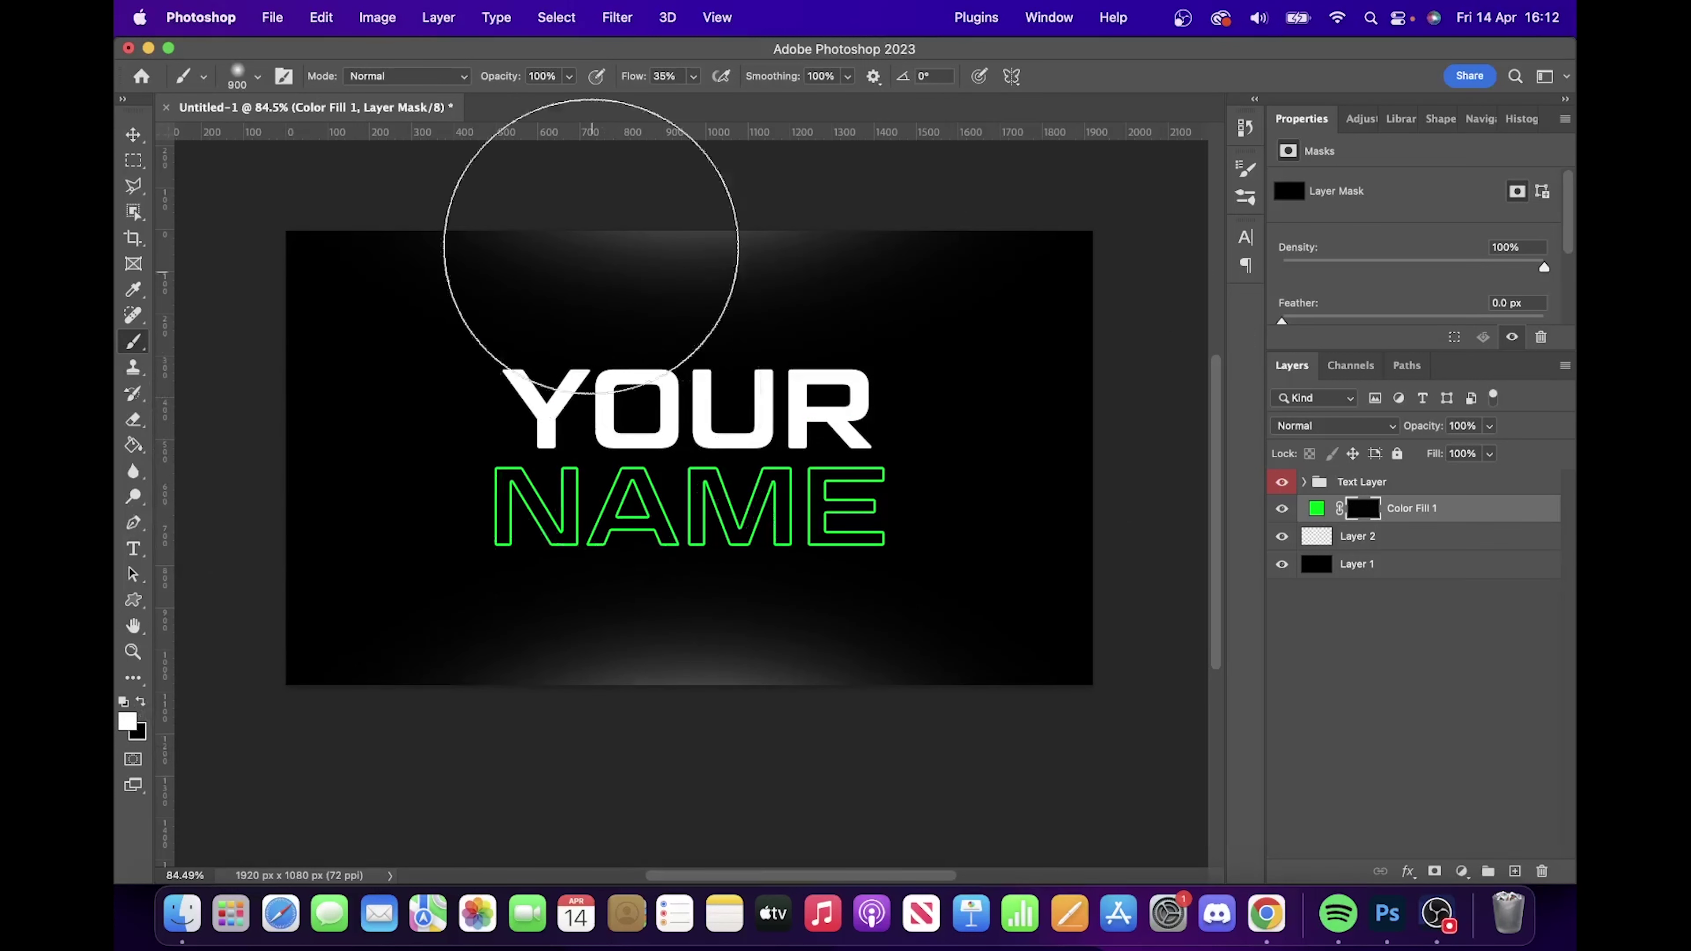
{"action": "left_click", "coordinate": [695, 75]}
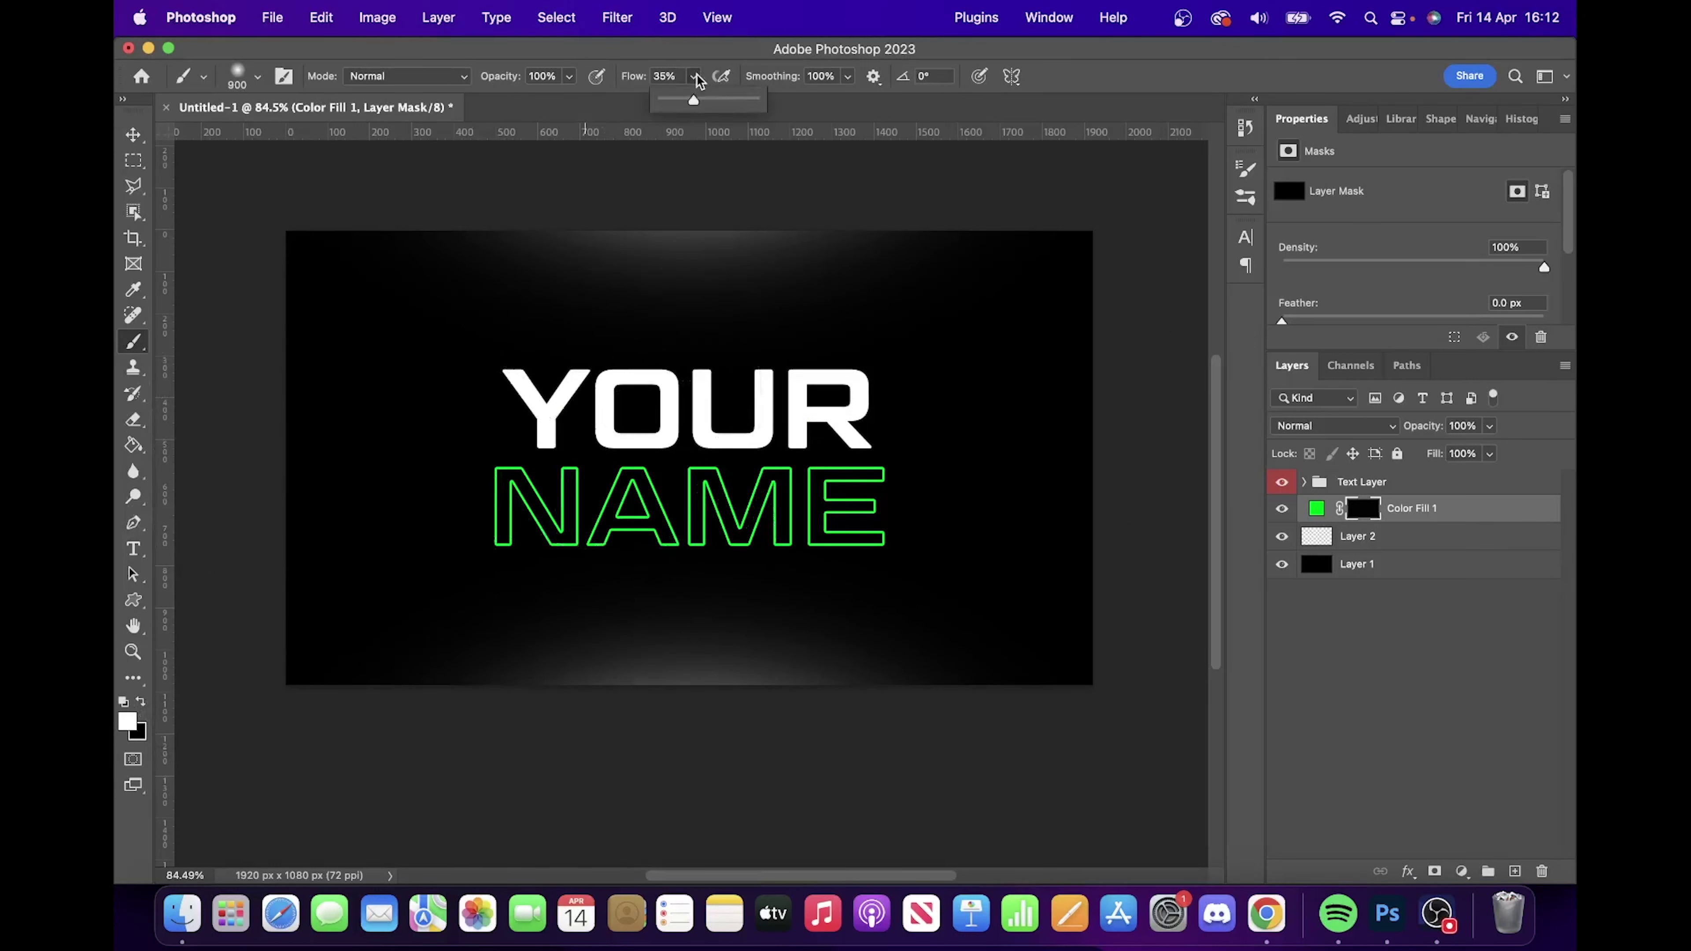
{"action": "left_click", "coordinate": [669, 101]}
{"action": "left_click_drag", "start_coordinate": [666, 106], "coordinate": [665, 105]}
{"action": "left_click", "coordinate": [136, 341]}
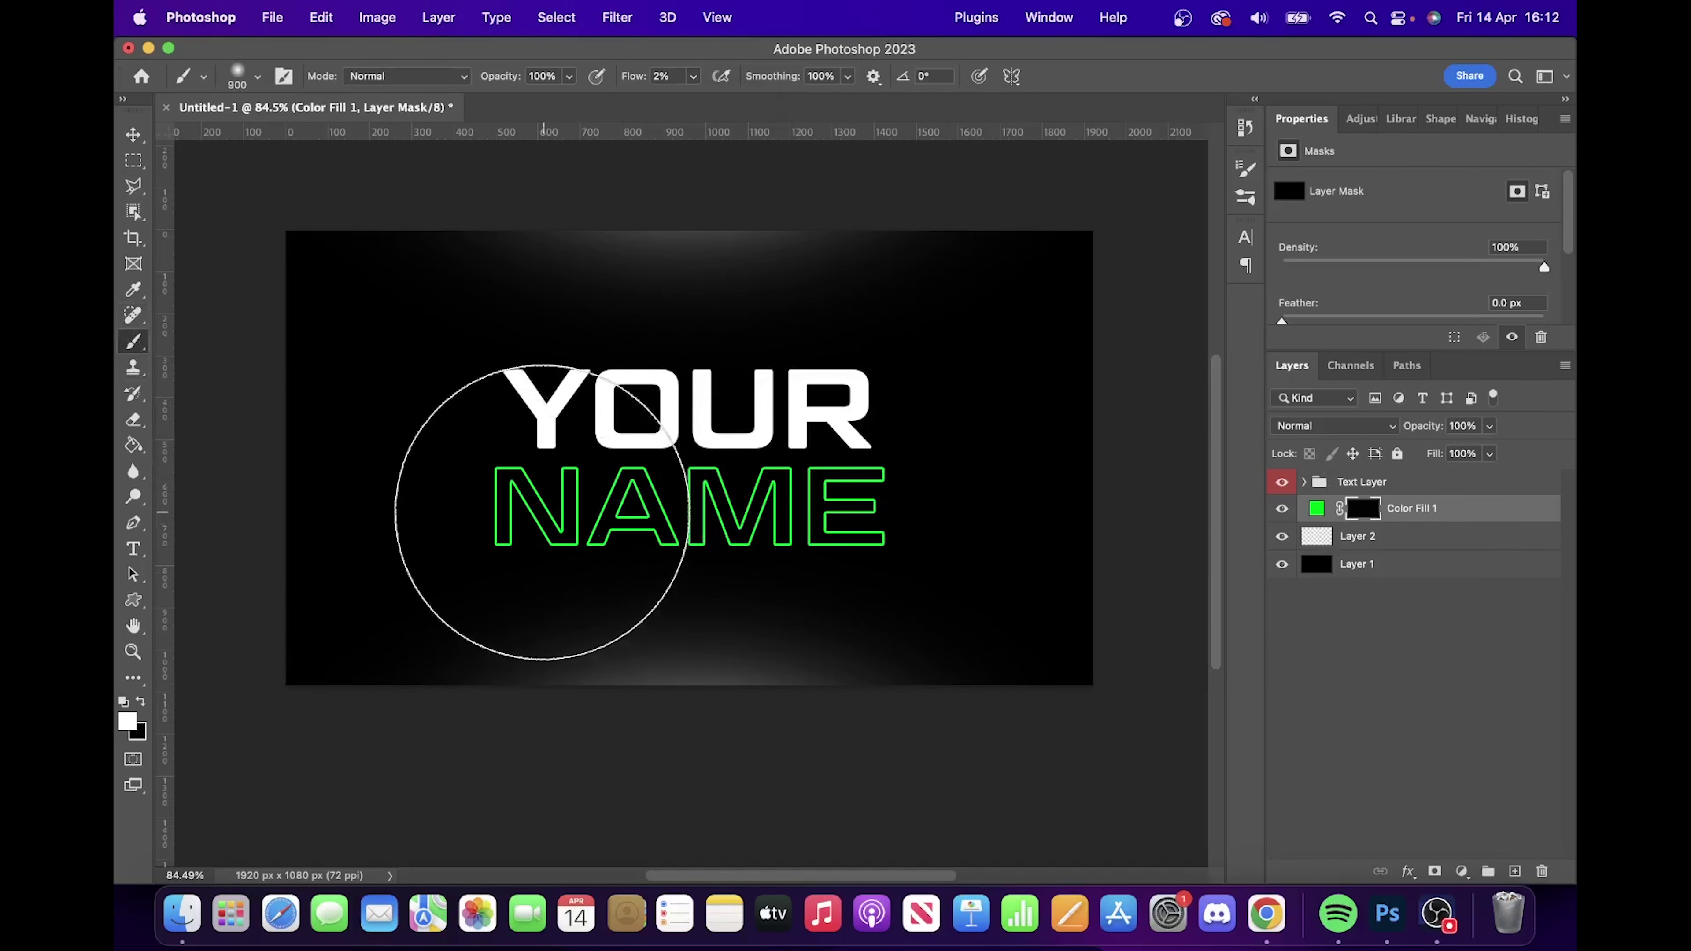
- Paint white on the green fill's mask behind all the letters of "NAME" with a soft 400 to 500 px brush to create a glow
{"action": "scroll", "coordinate": [539, 509], "scroll_direction": "up", "scroll_amount": 5}
{"action": "scroll", "coordinate": [547, 505], "scroll_direction": "up", "scroll_amount": 2}
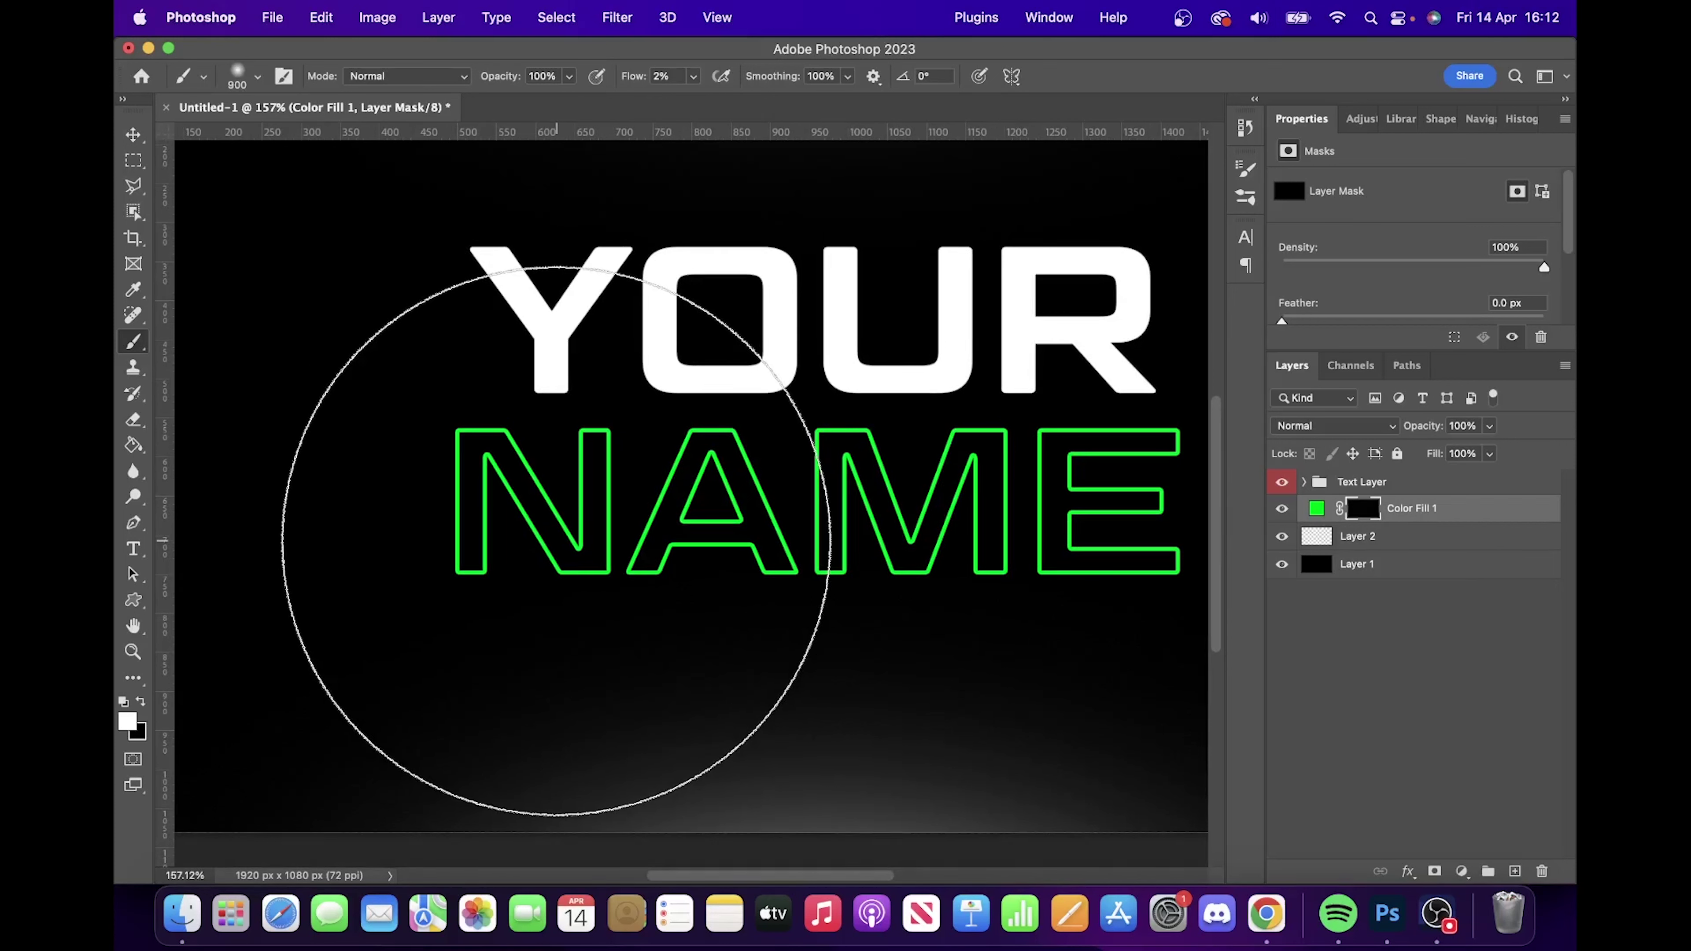
{"action": "key", "text": "bracketleft"}
{"action": "key", "text": "bracketleft"}
{"action": "key", "text": "bracketleft"}
{"action": "key", "text": "bracketleft"}
{"action": "key", "text": "bracketleft"}
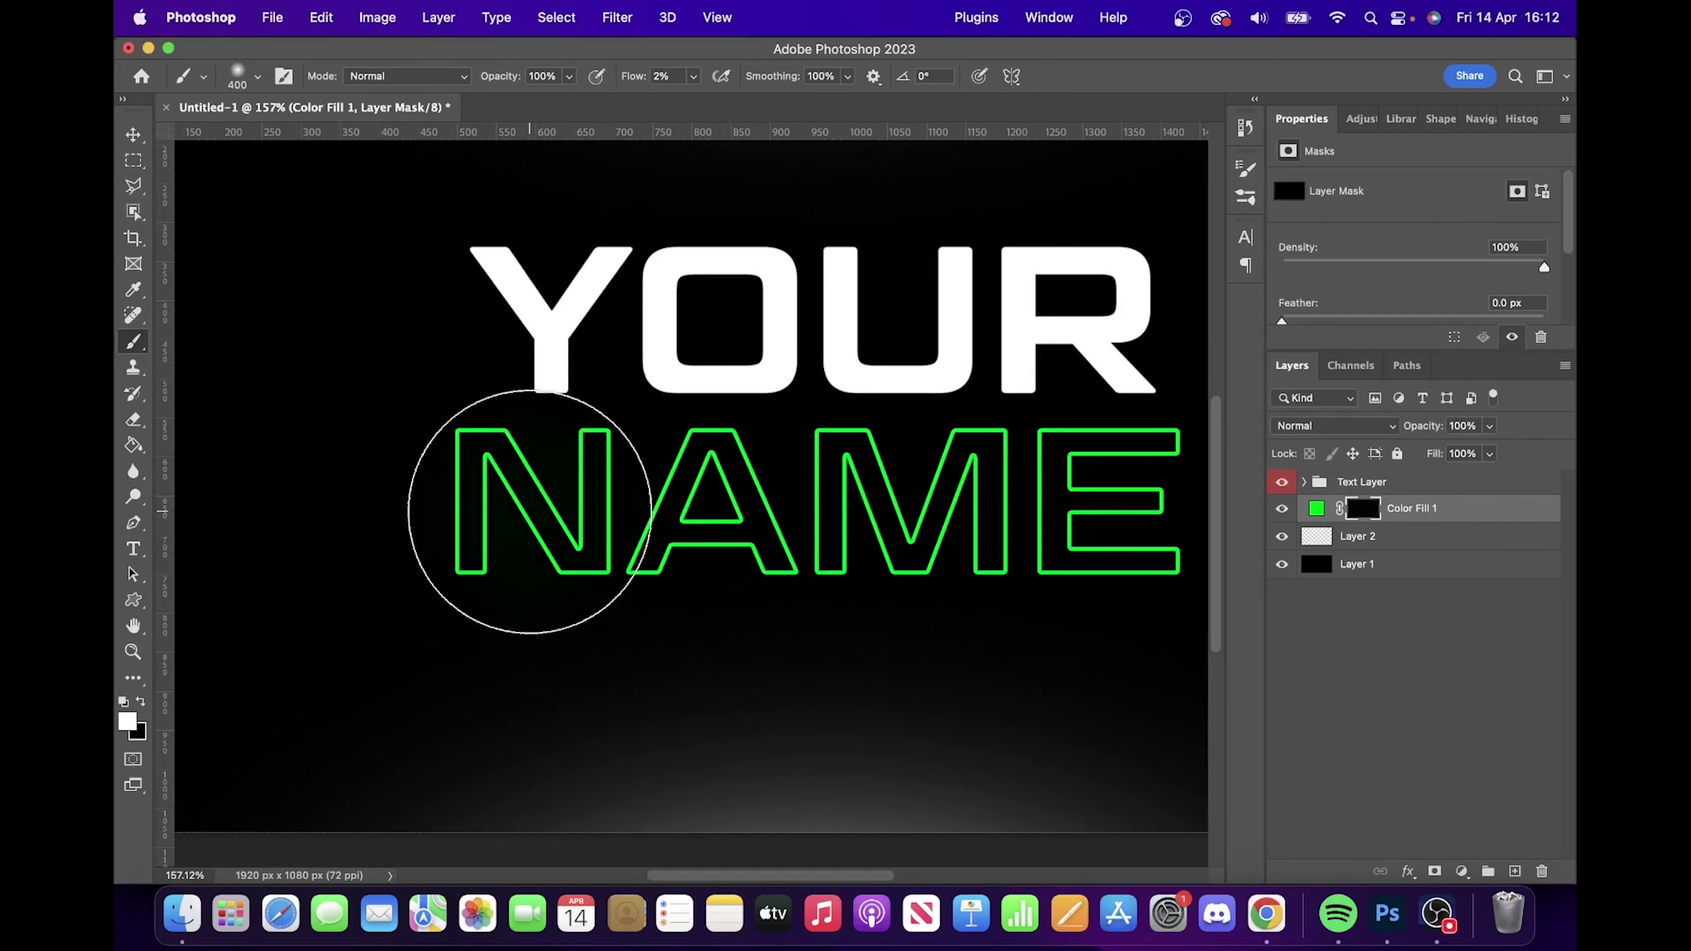
{"action": "left_click", "coordinate": [530, 512]}
{"action": "key", "text": "bracketright"}
{"action": "left_click", "coordinate": [732, 503]}
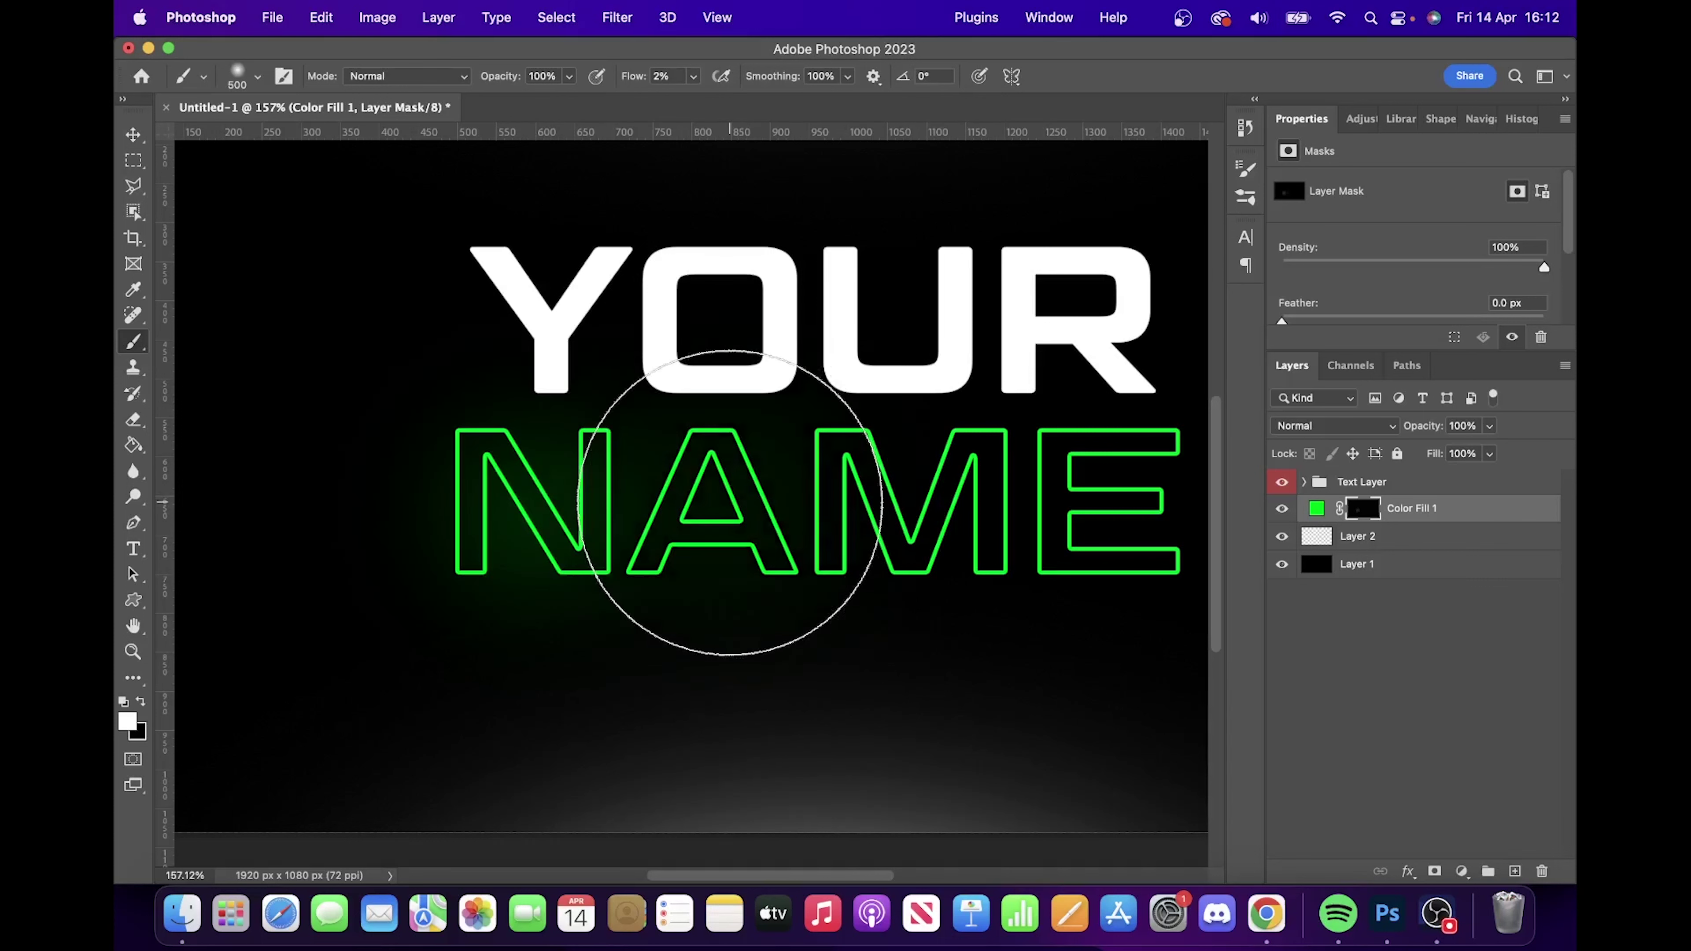
{"action": "left_click", "coordinate": [898, 492]}
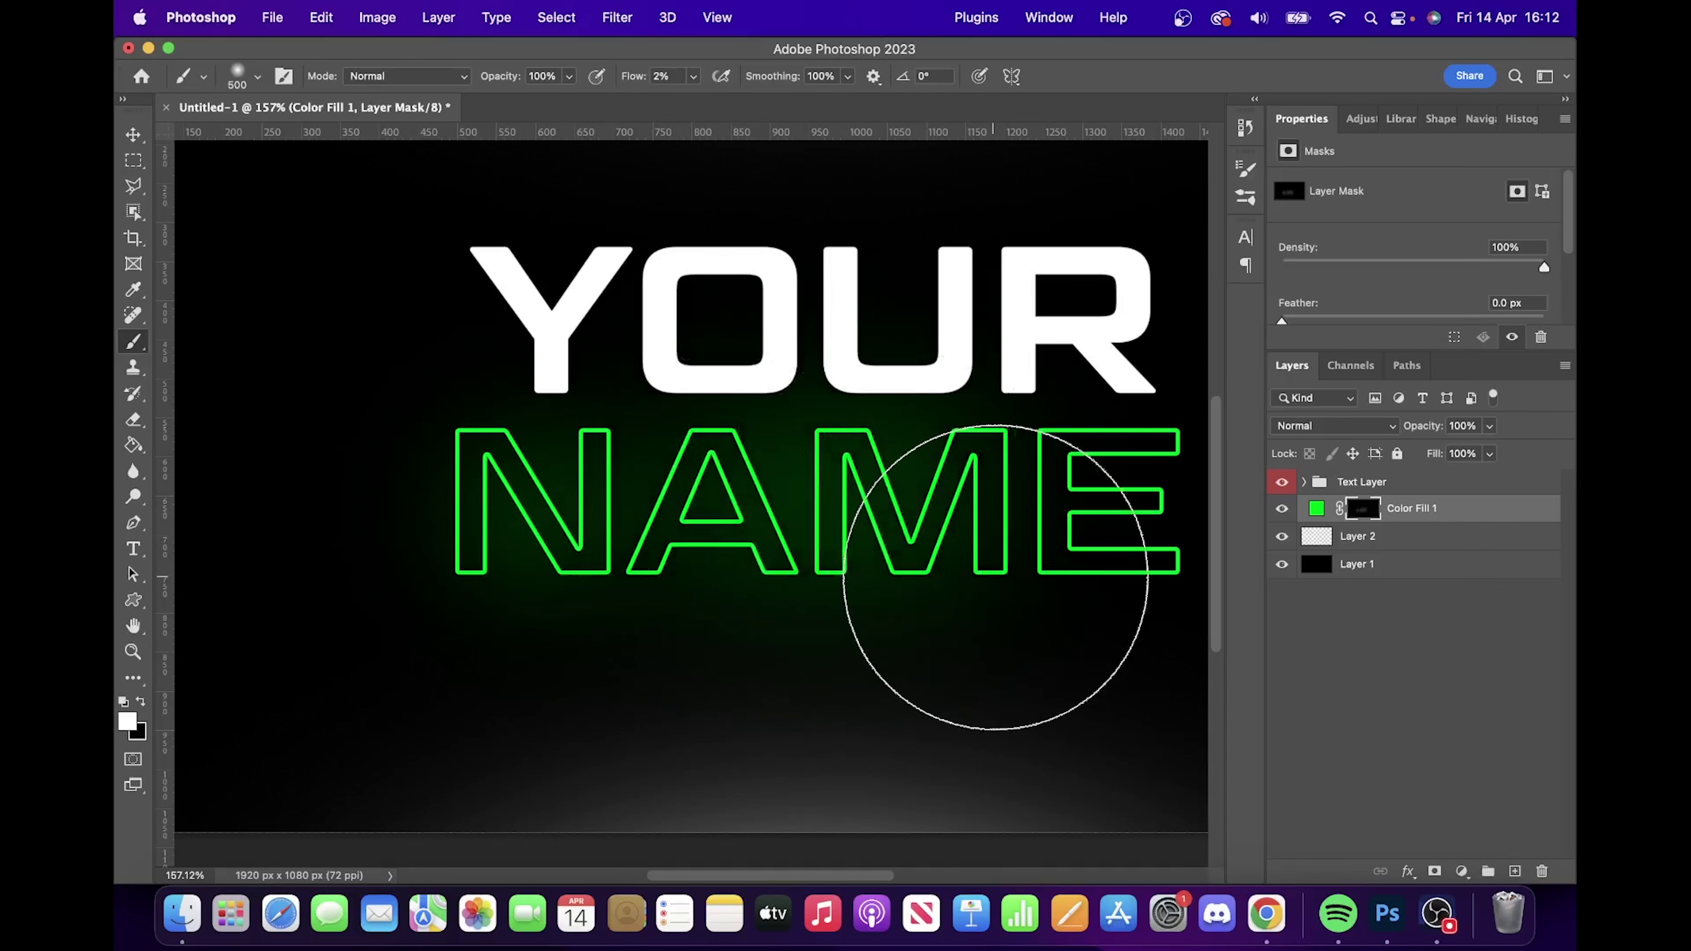
{"action": "key", "text": "space"}
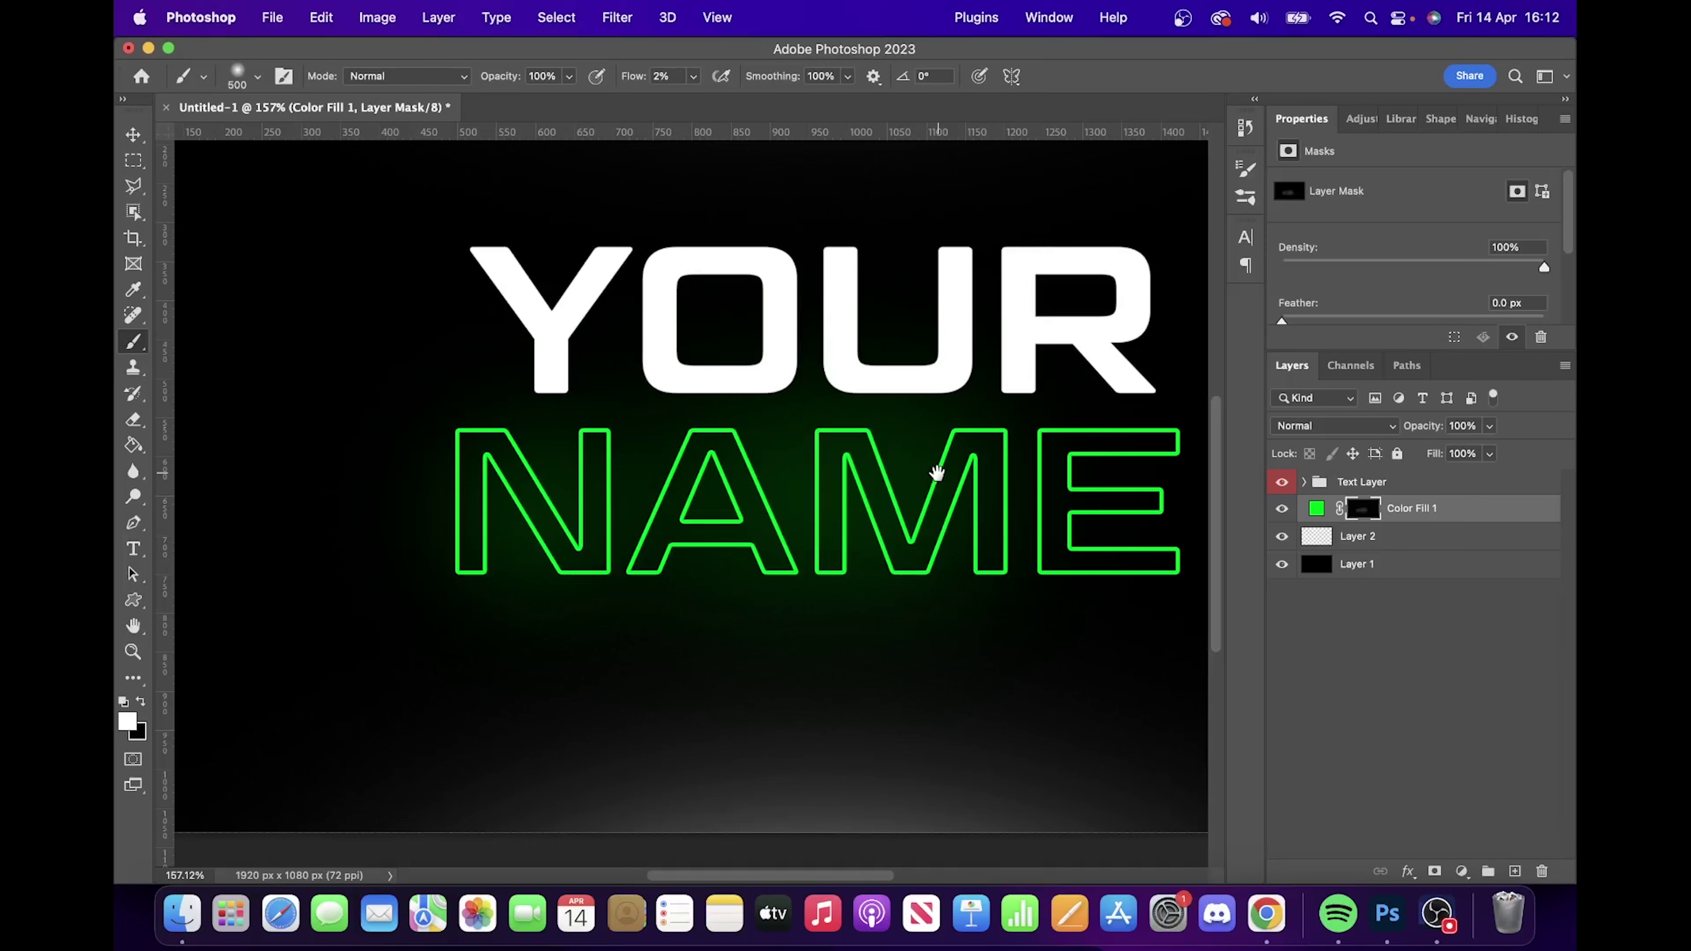
{"action": "left_click_drag", "start_coordinate": [948, 460], "coordinate": [607, 518]}
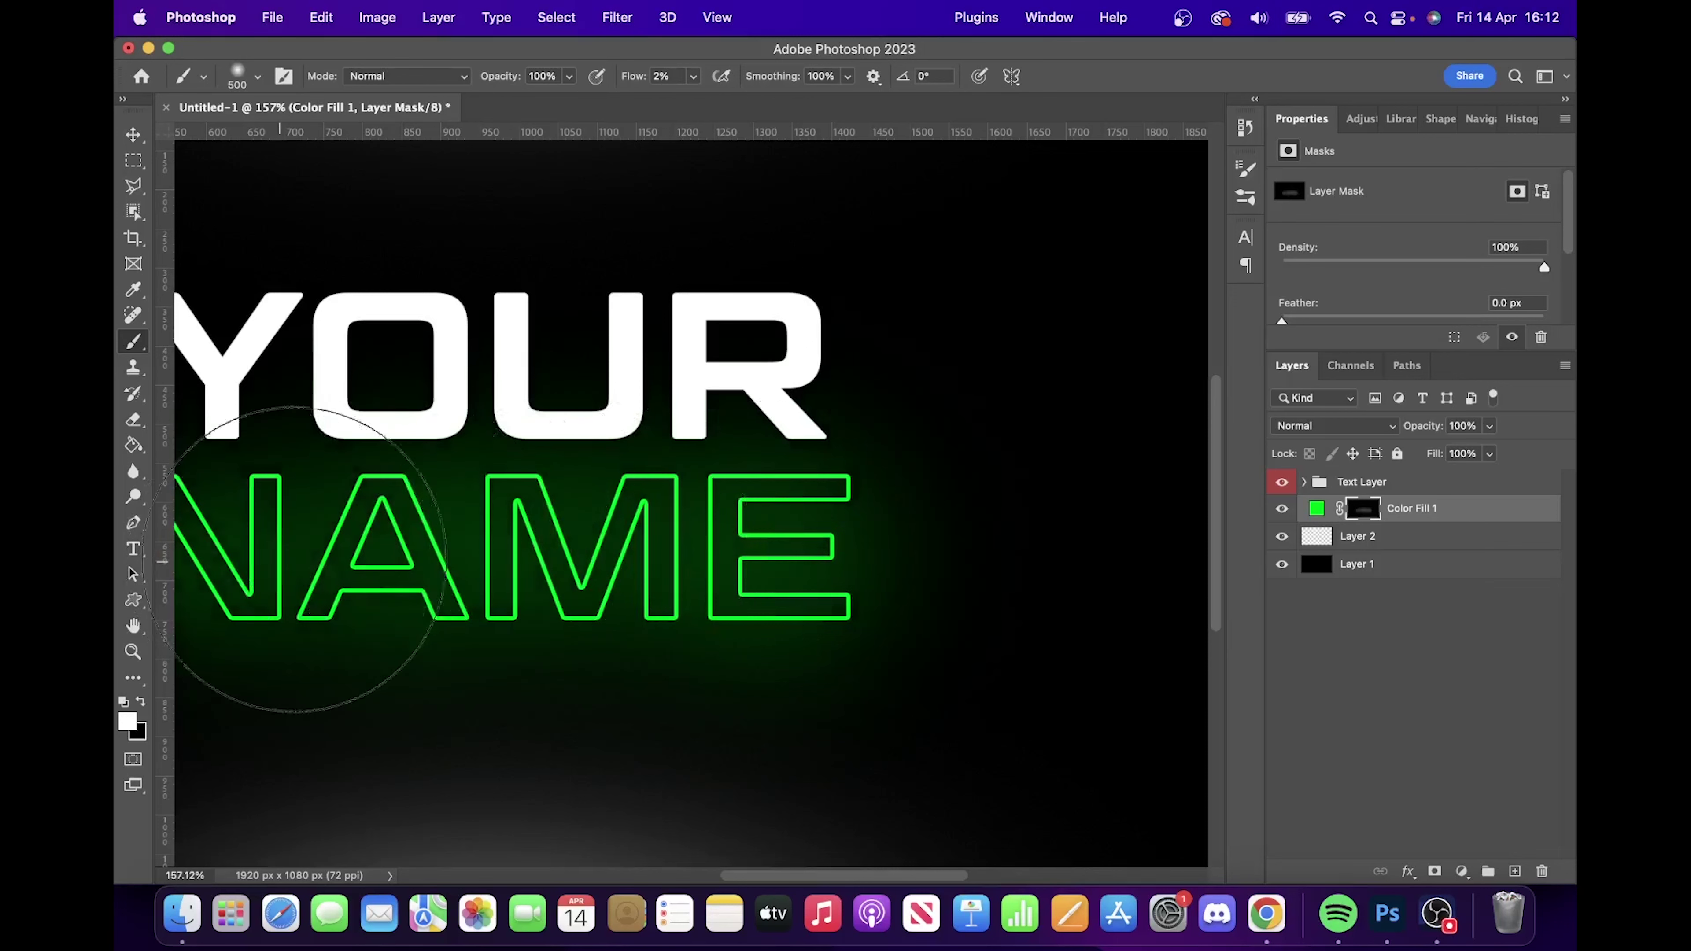
{"action": "scroll", "coordinate": [756, 568], "scroll_direction": "down", "scroll_amount": 6}
{"action": "scroll", "coordinate": [568, 524], "scroll_direction": "up", "scroll_amount": 5}
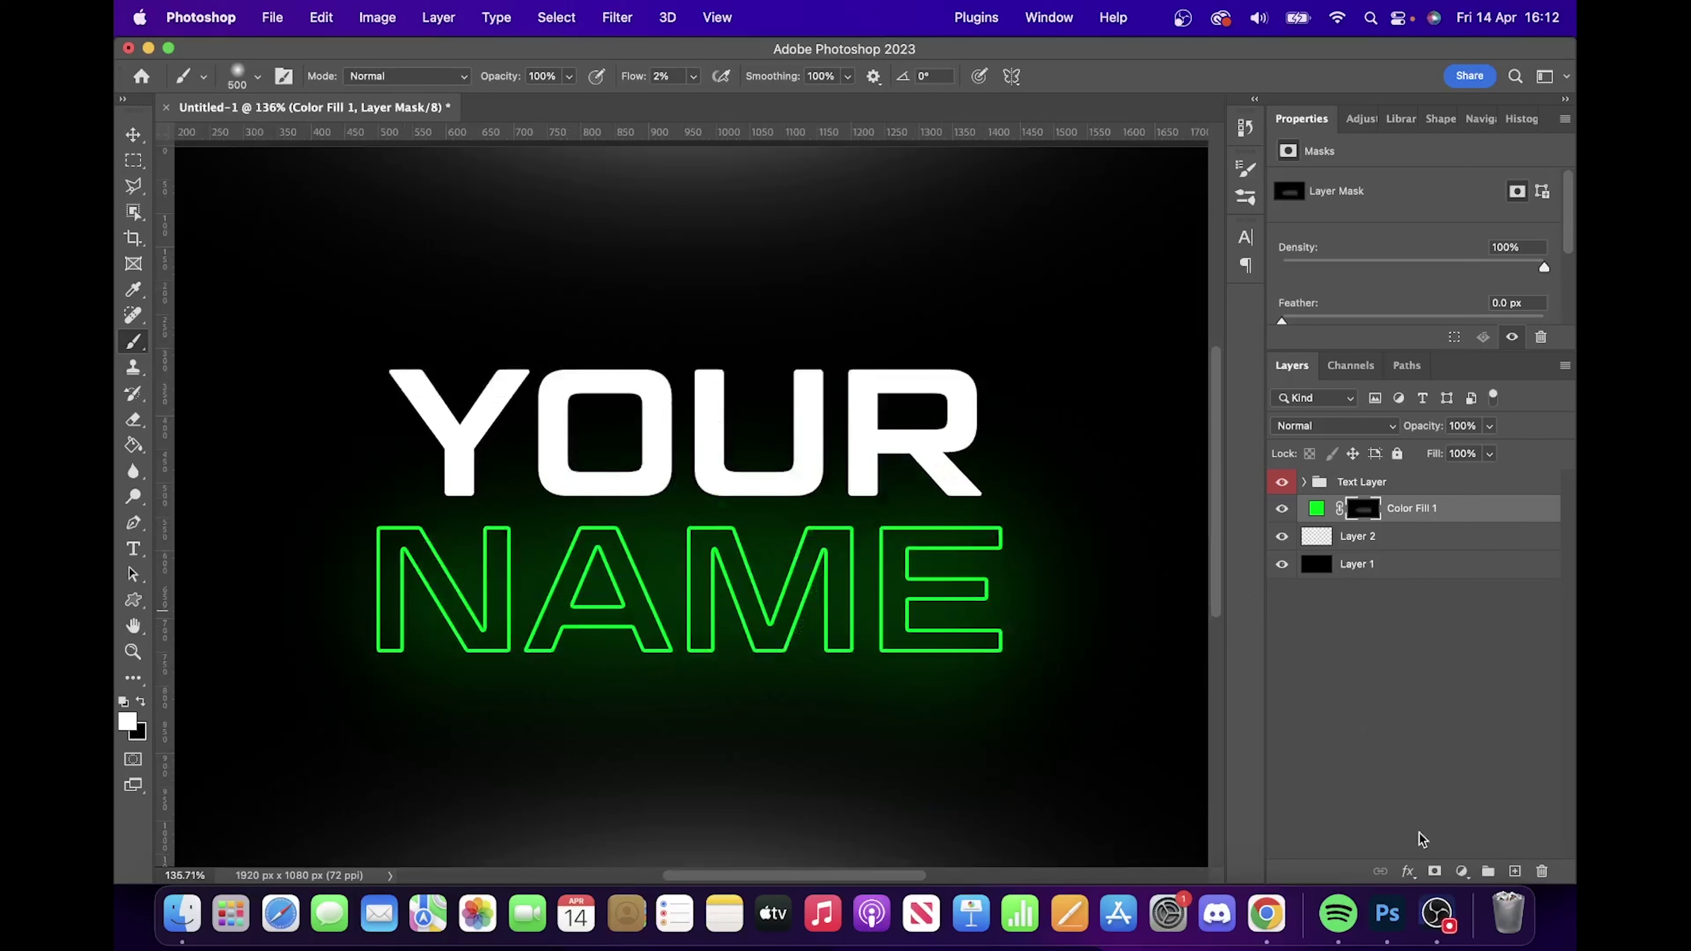
- Add a white (#ffffff) Solid Color fill layer above the green fill, beneath the text group
{"action": "left_click", "coordinate": [1461, 871]}
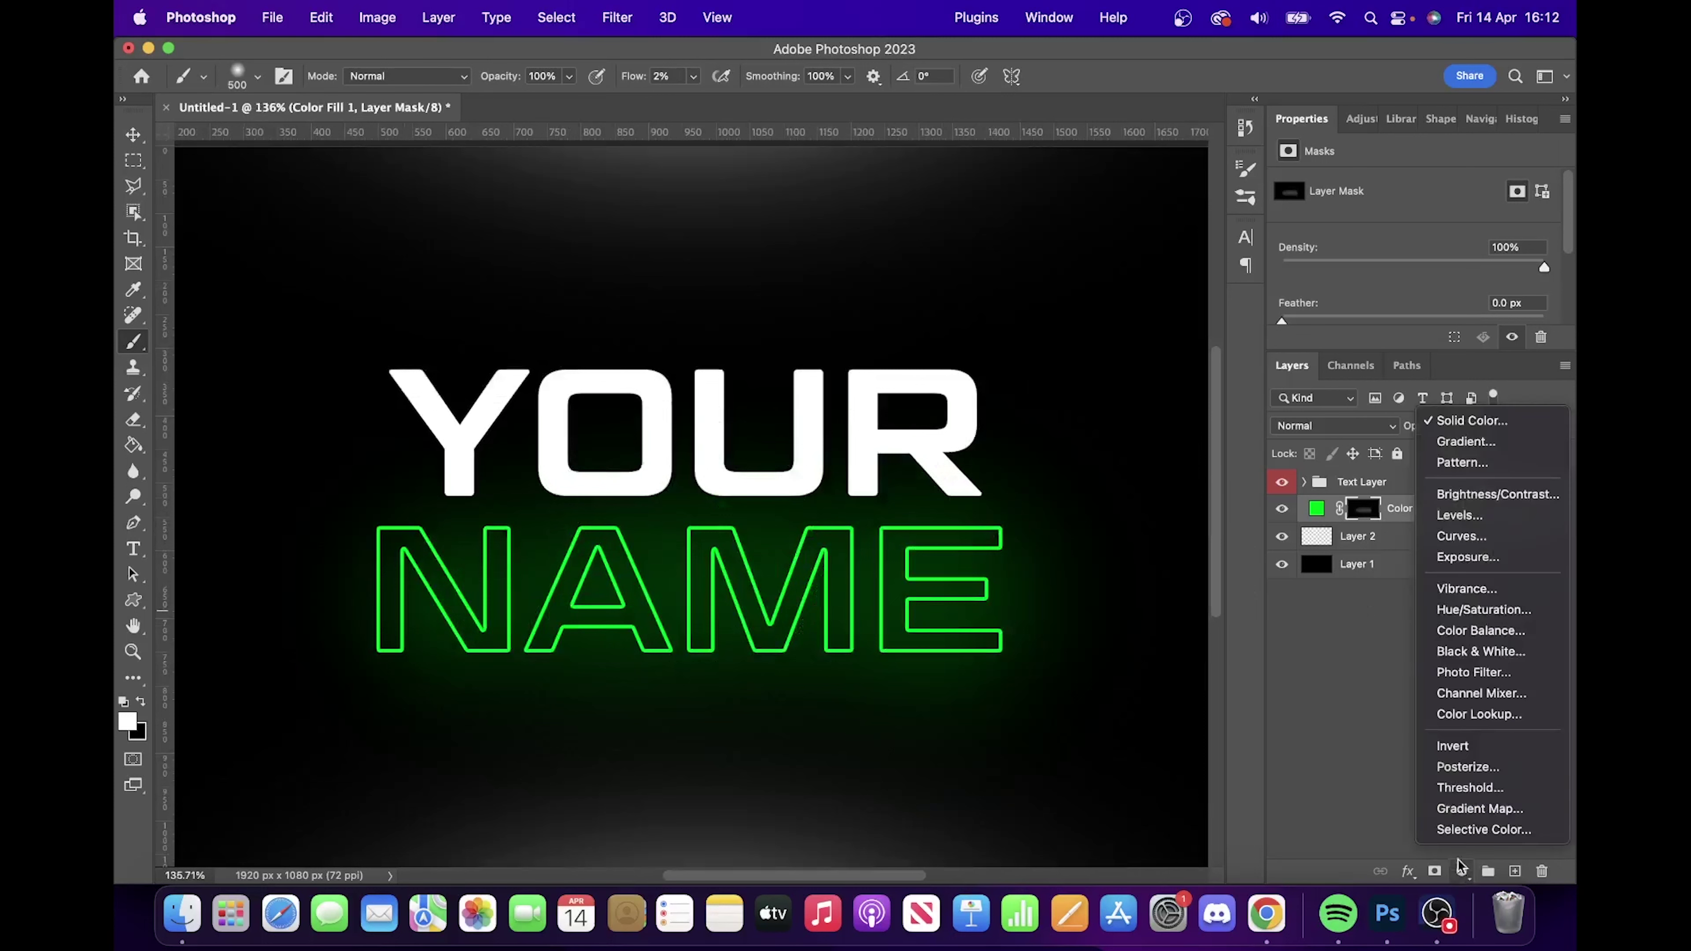
{"action": "left_click", "coordinate": [1469, 423]}
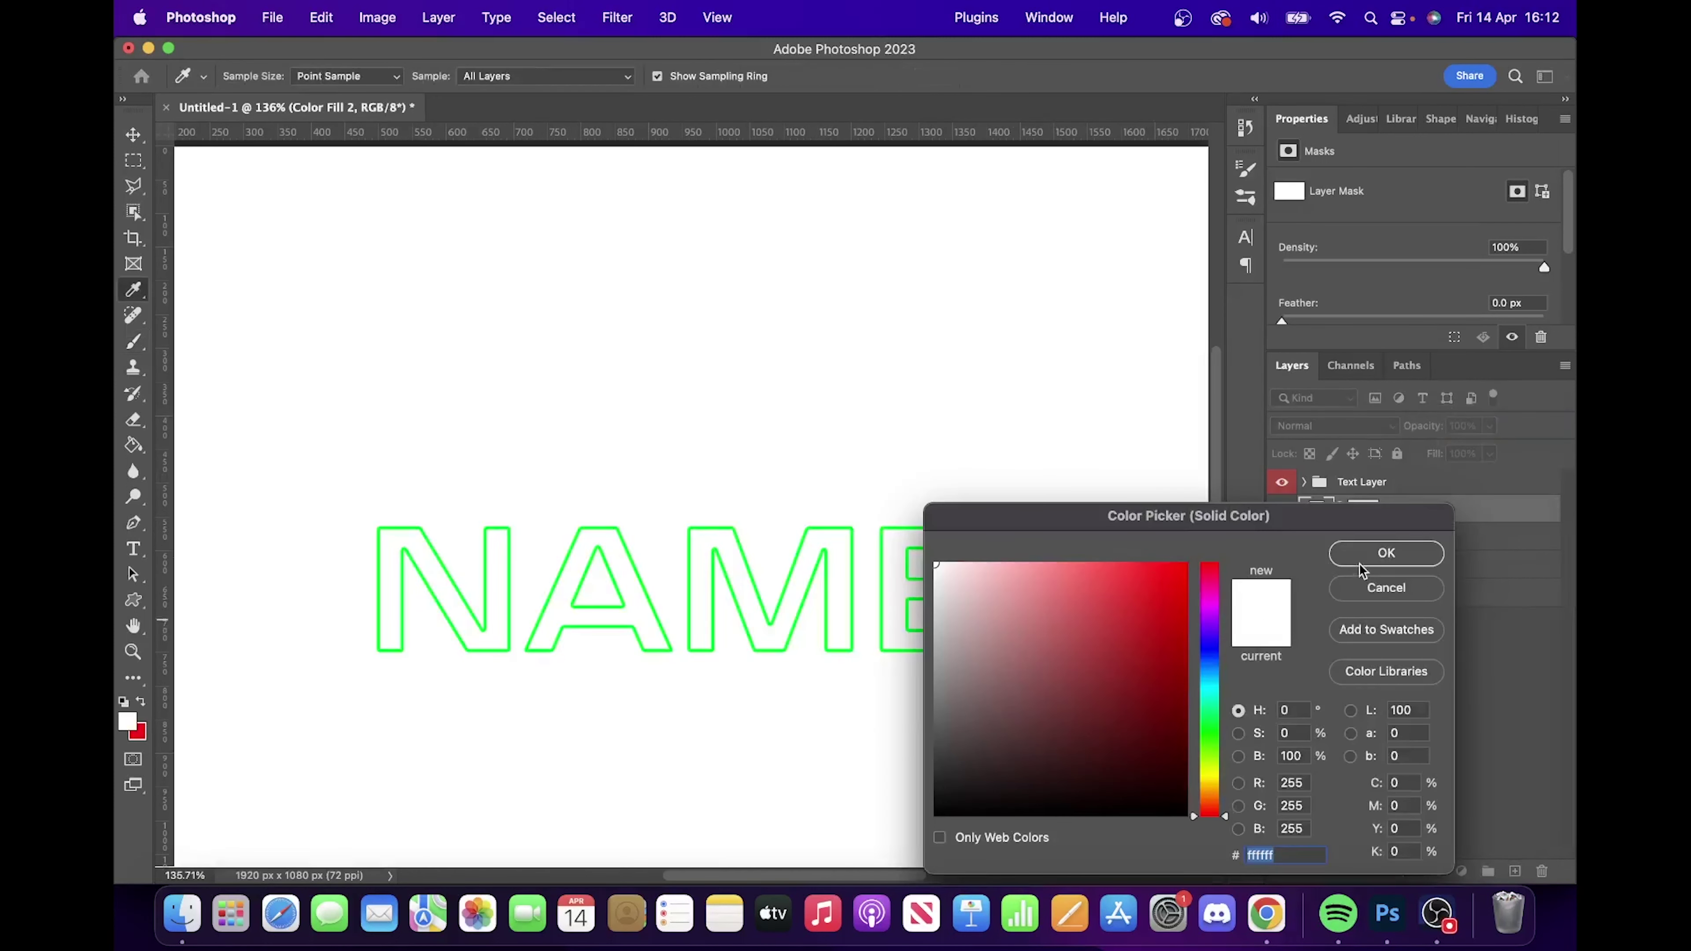
{"action": "left_click", "coordinate": [1385, 553]}
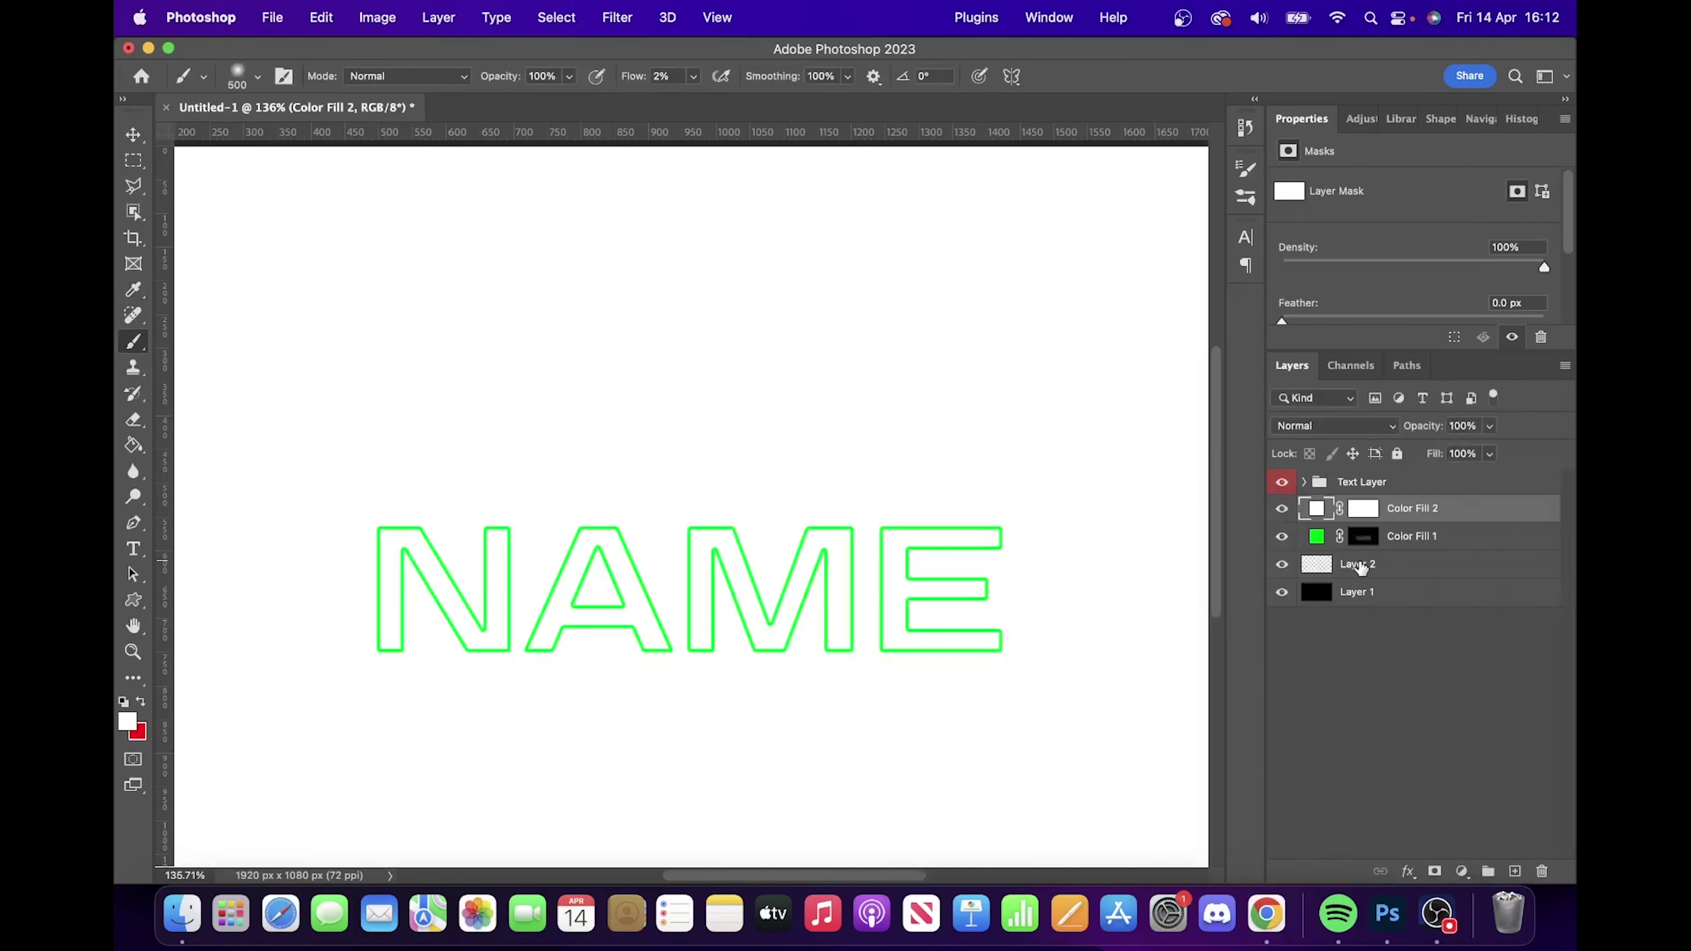
- Invert the white fill layer's mask to black and paint a white glow on it behind all letters of "YOUR" with a soft 500 px brush
{"action": "left_click", "coordinate": [1364, 510]}
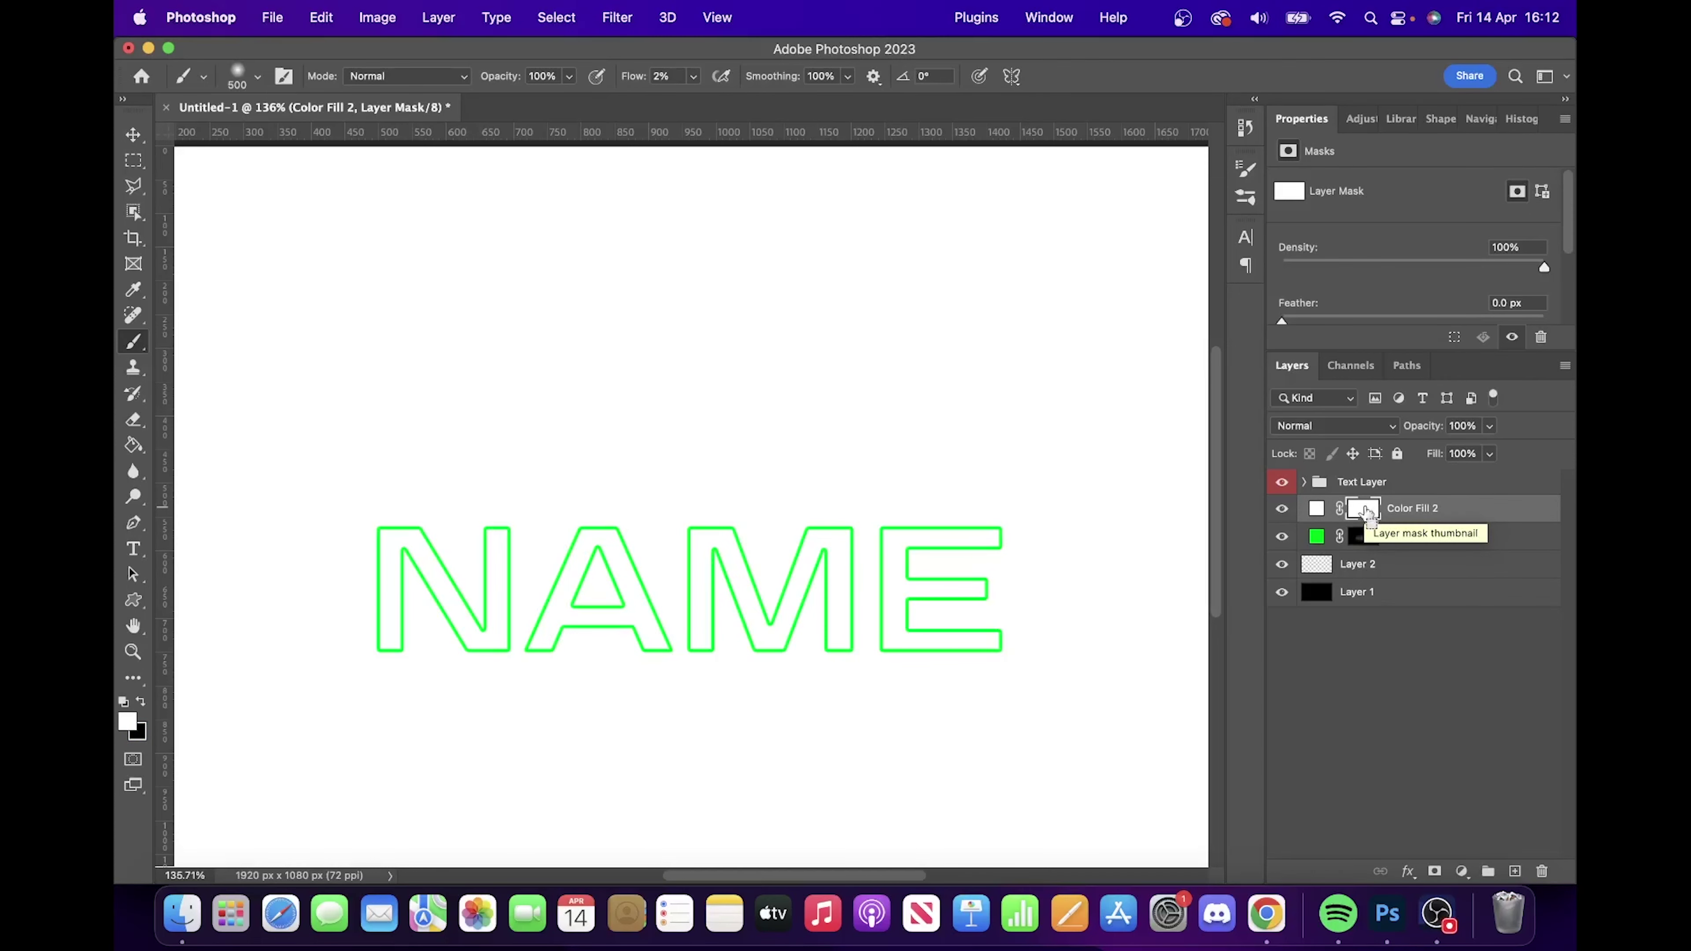
{"action": "key", "text": "super+i"}
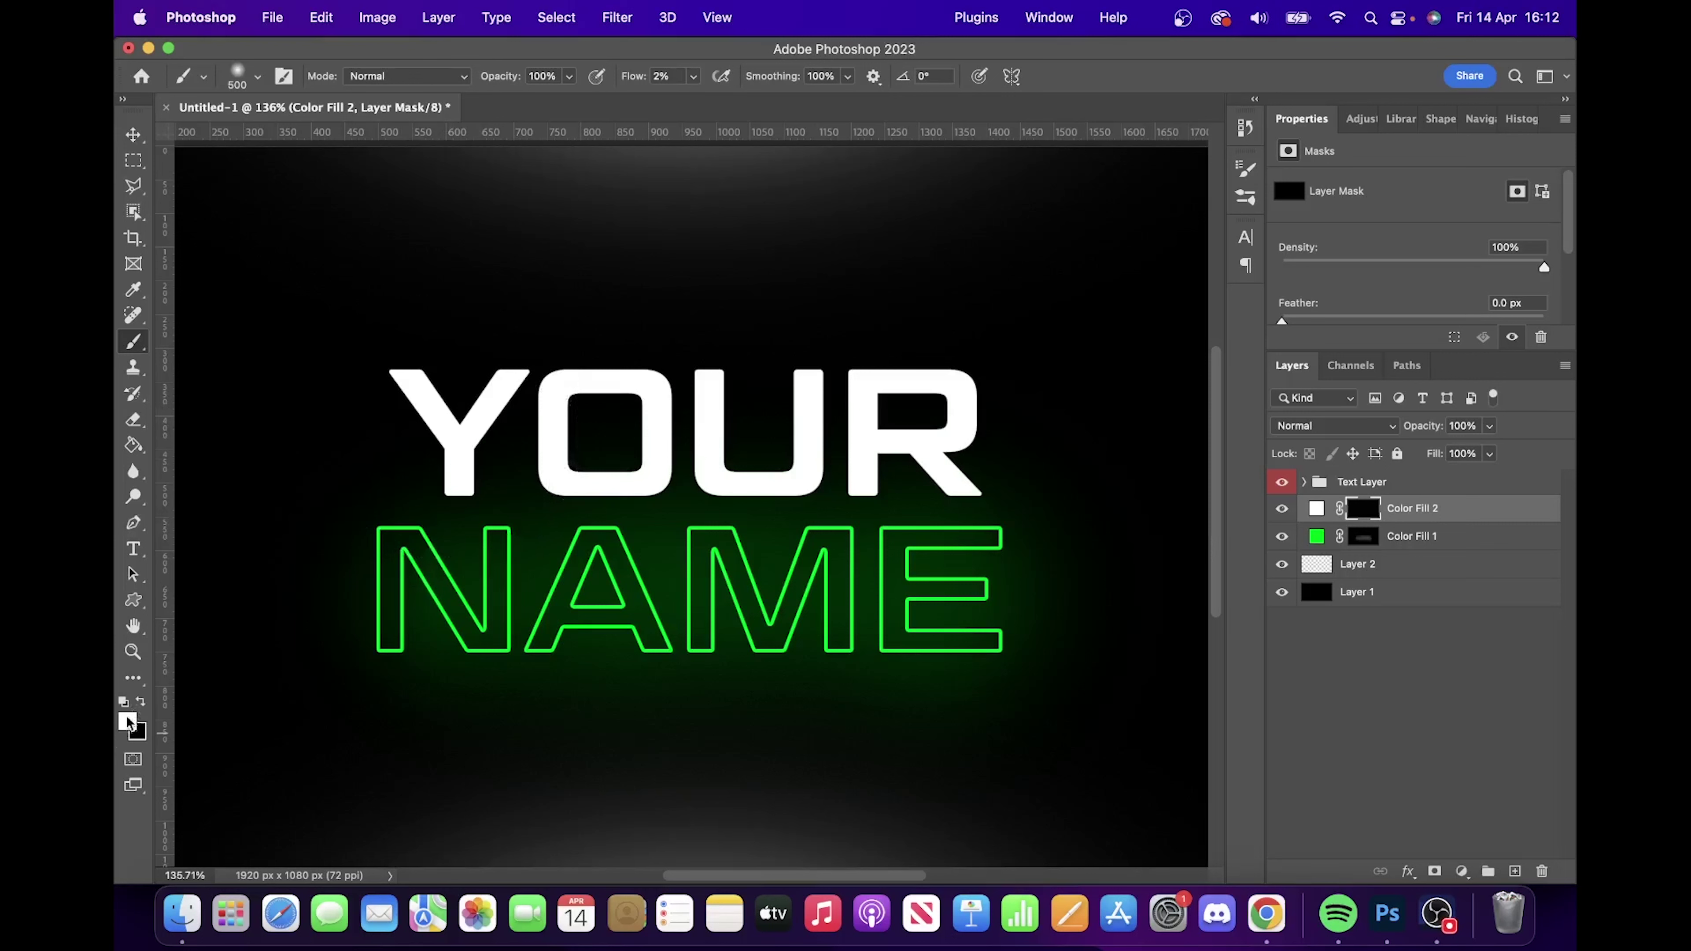
{"action": "left_click", "coordinate": [467, 419]}
{"action": "left_click", "coordinate": [466, 419]}
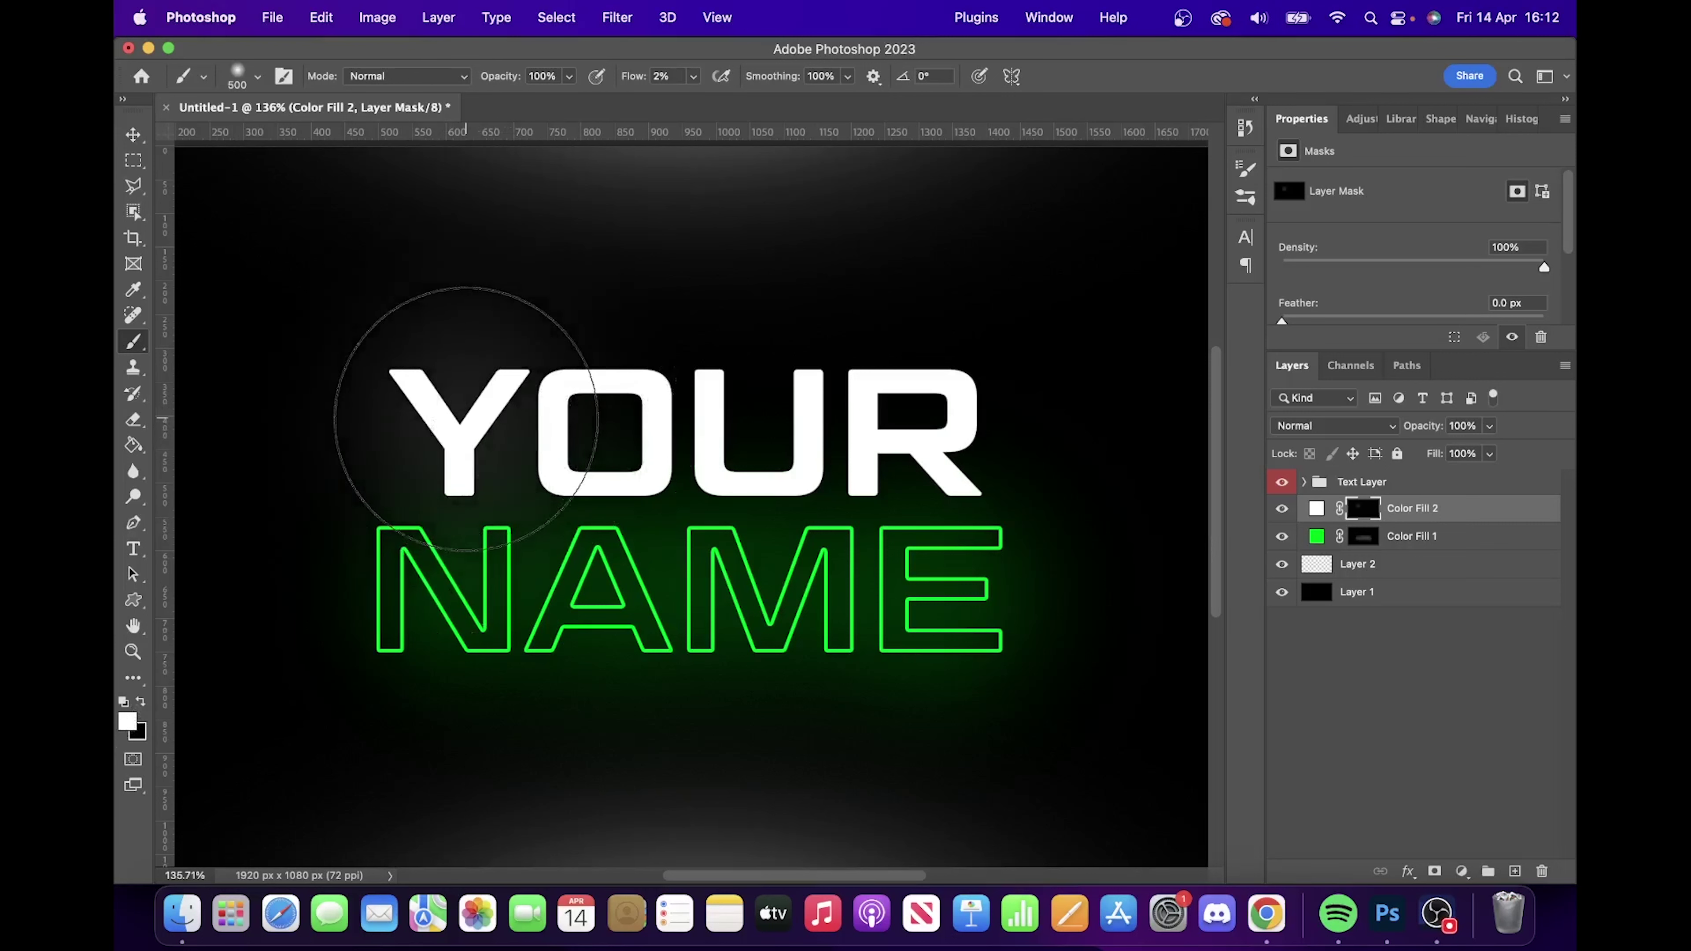
{"action": "left_click", "coordinate": [616, 424]}
{"action": "left_click", "coordinate": [756, 430]}
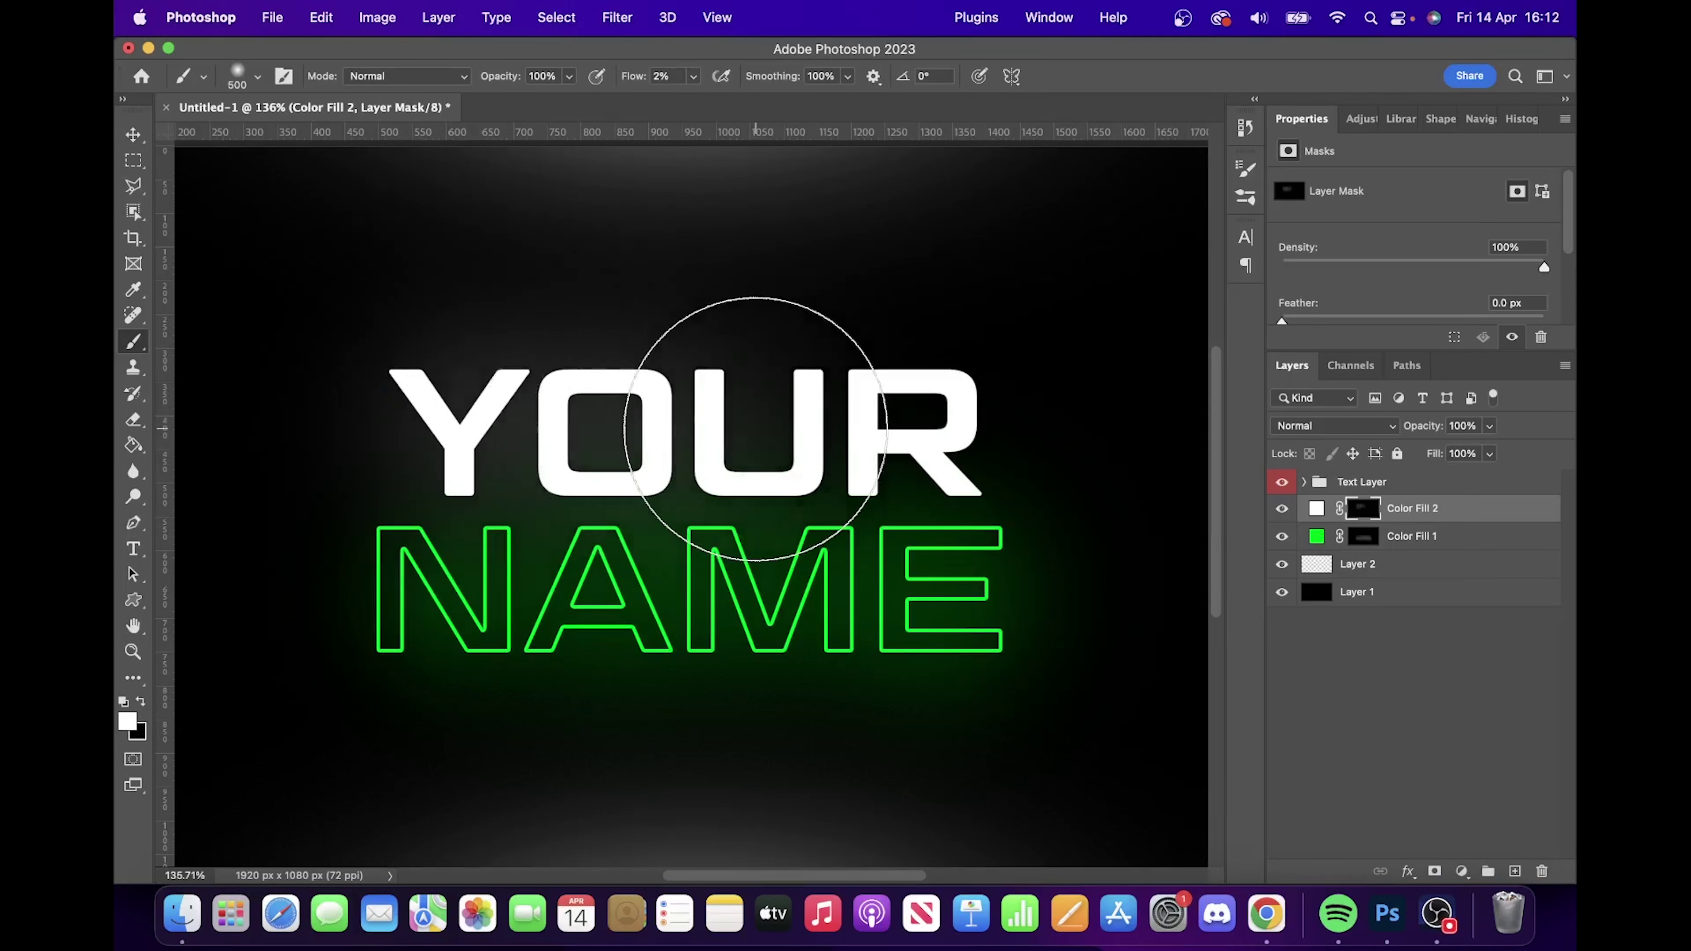
{"action": "left_click", "coordinate": [895, 421]}
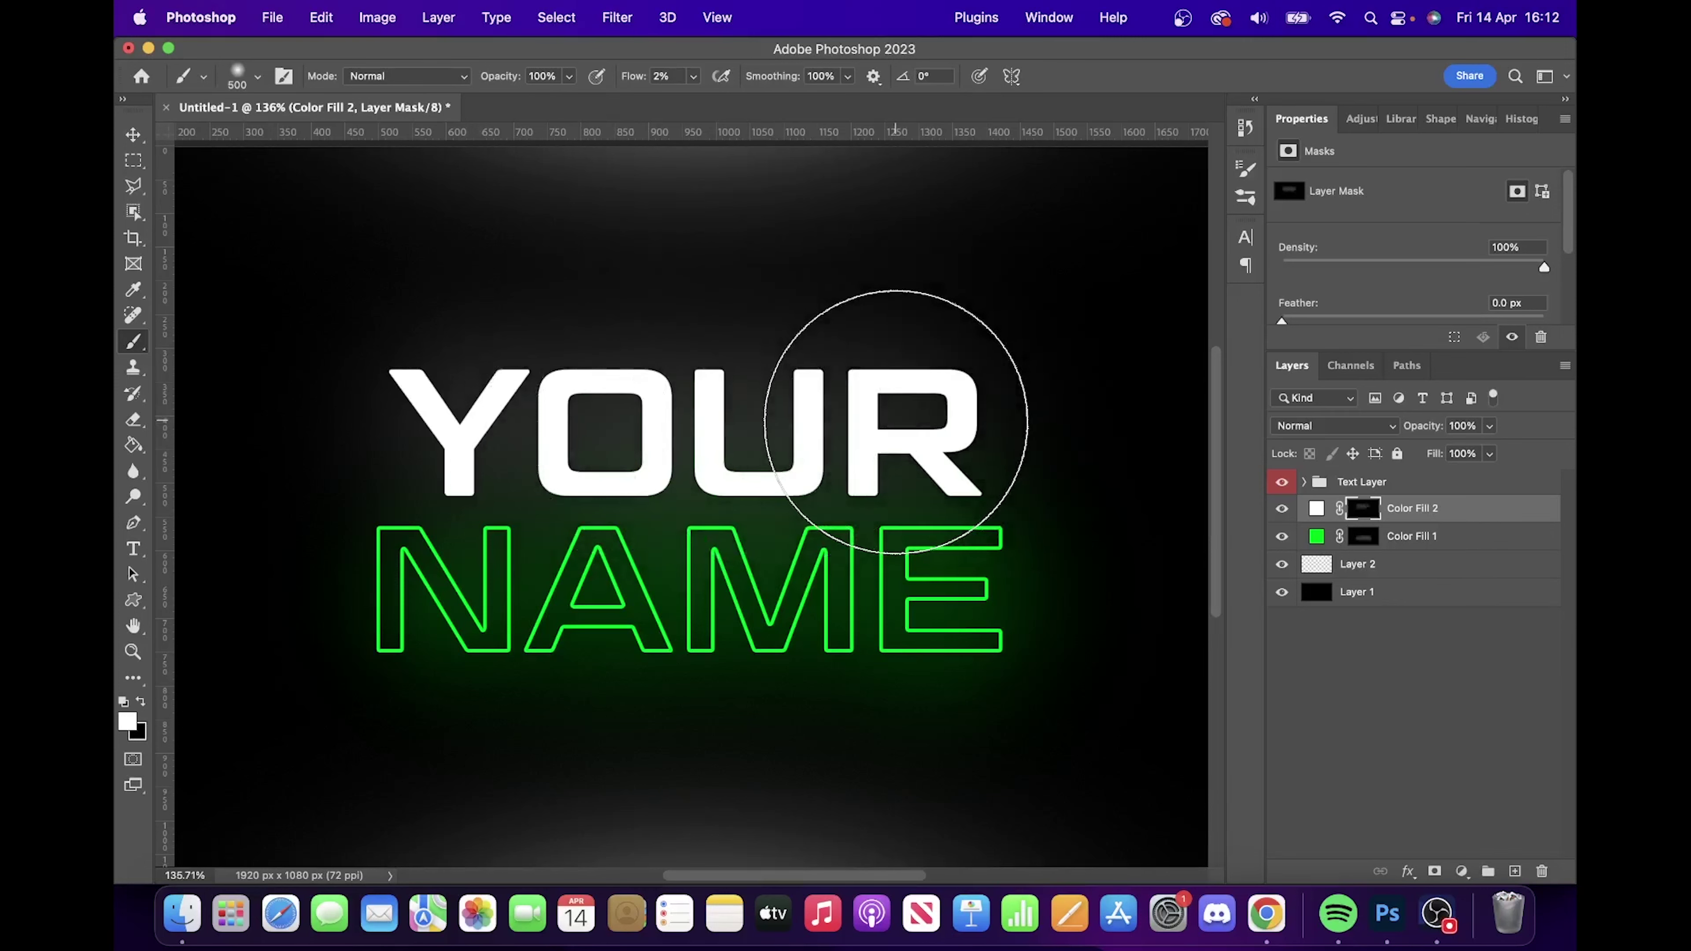
{"action": "left_click", "coordinate": [895, 421]}
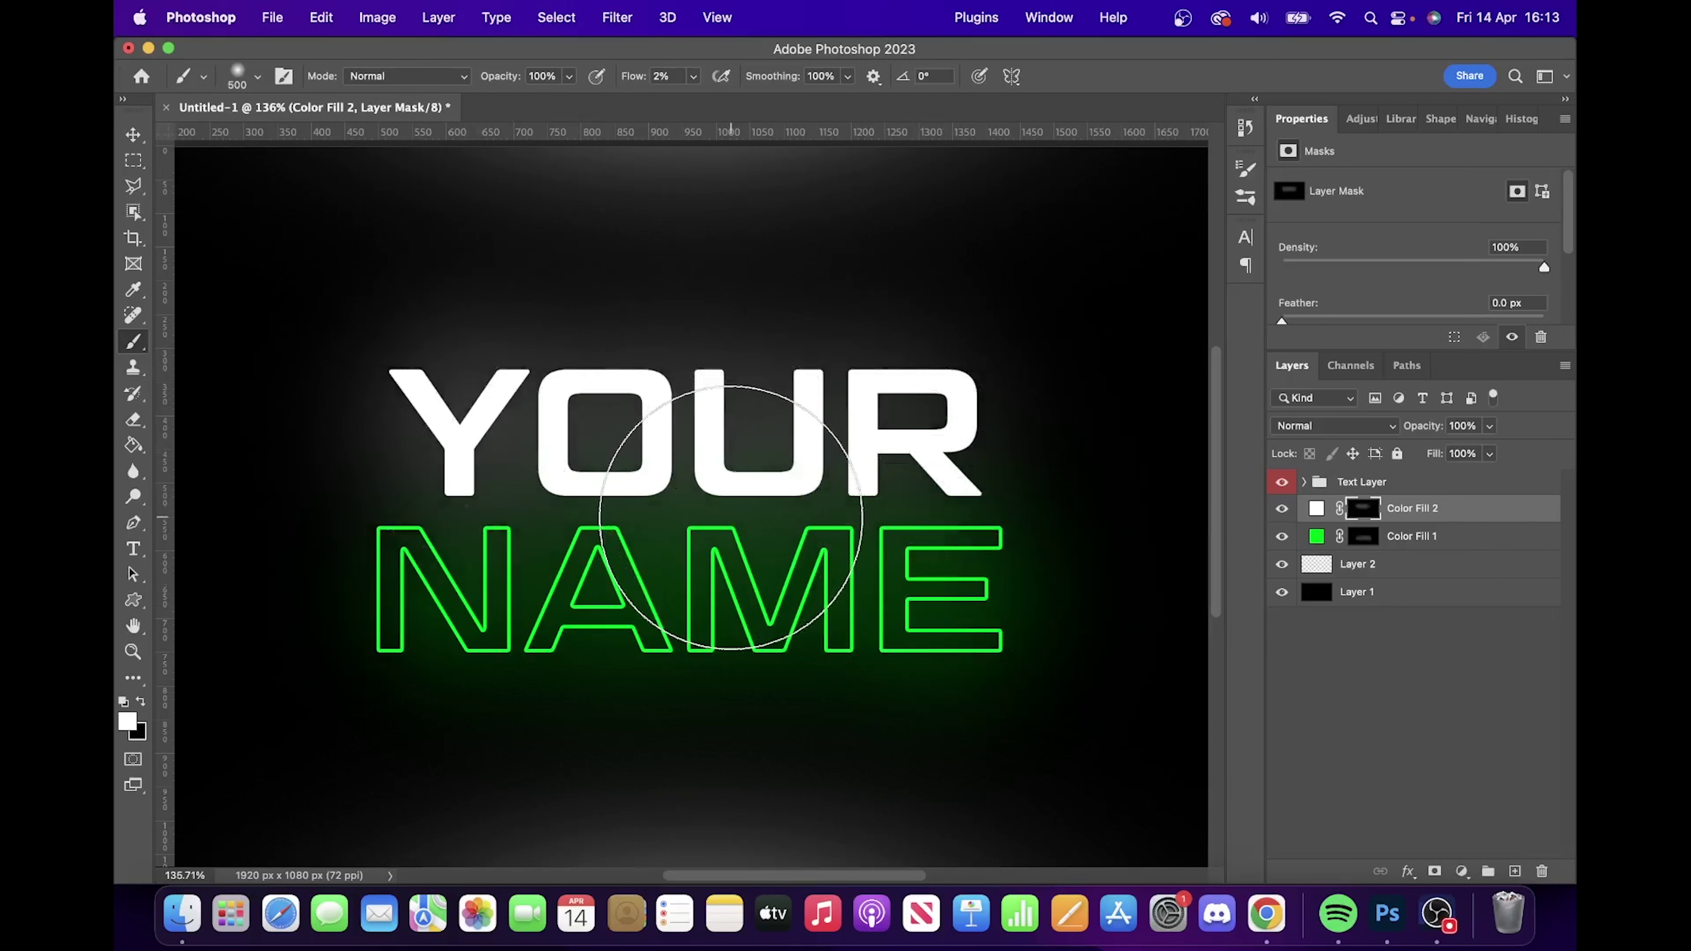
{"action": "scroll", "coordinate": [723, 461], "scroll_direction": "down", "scroll_amount": 3}
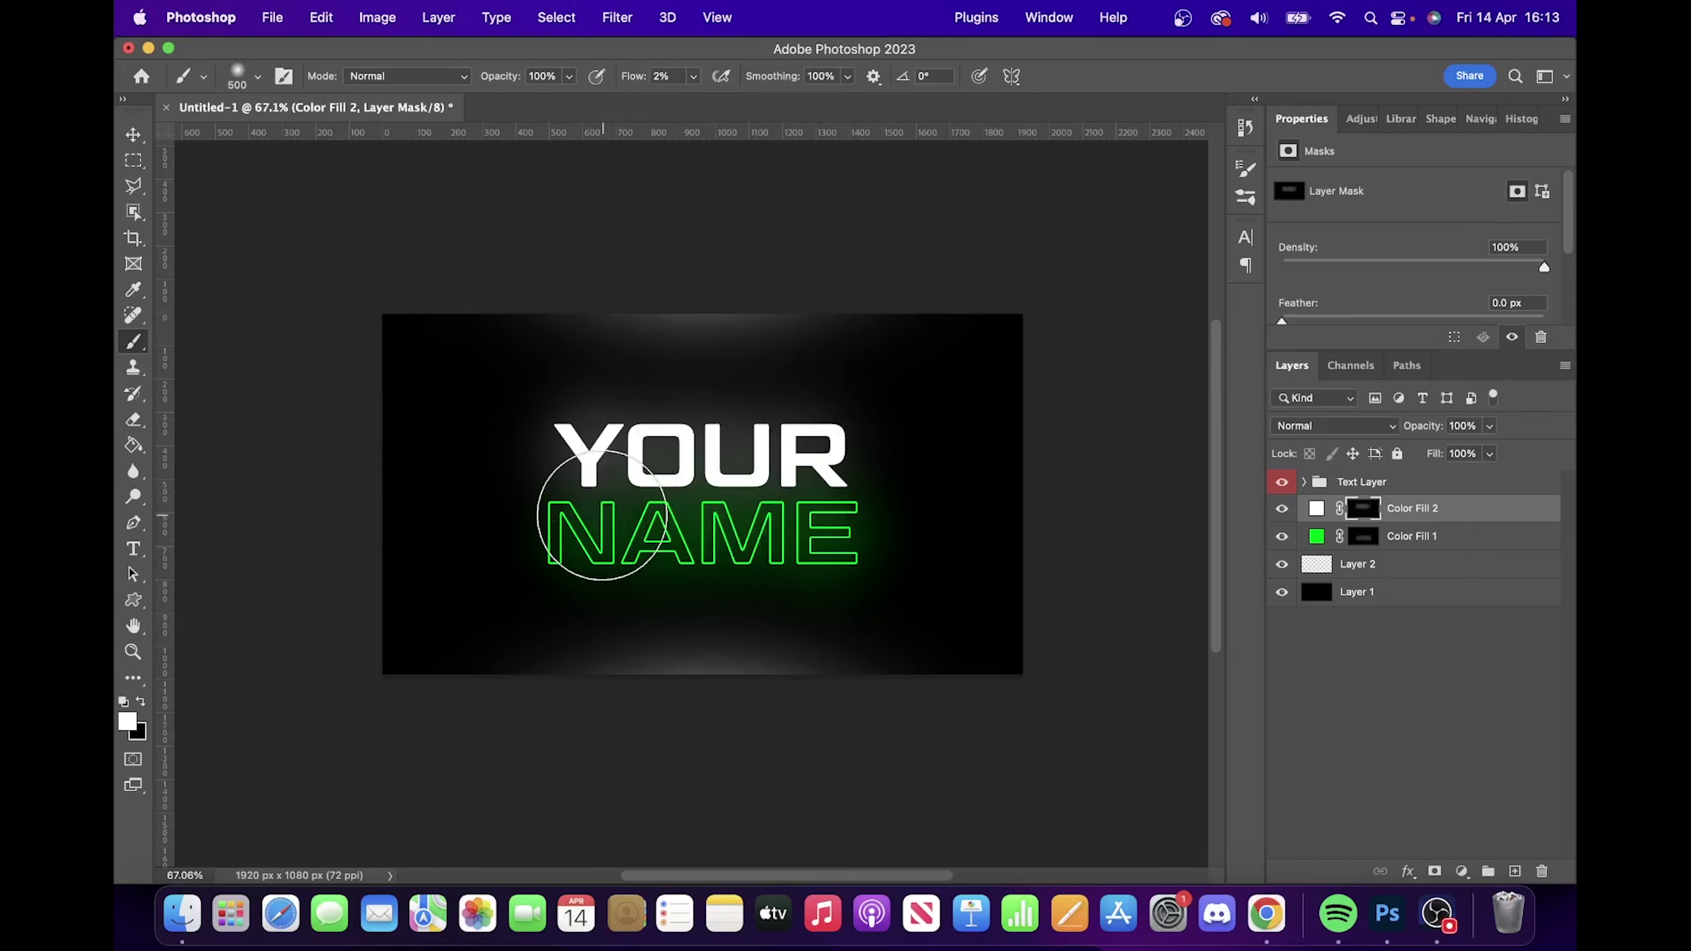
{"action": "scroll", "coordinate": [602, 515], "scroll_direction": "down", "scroll_amount": 1}
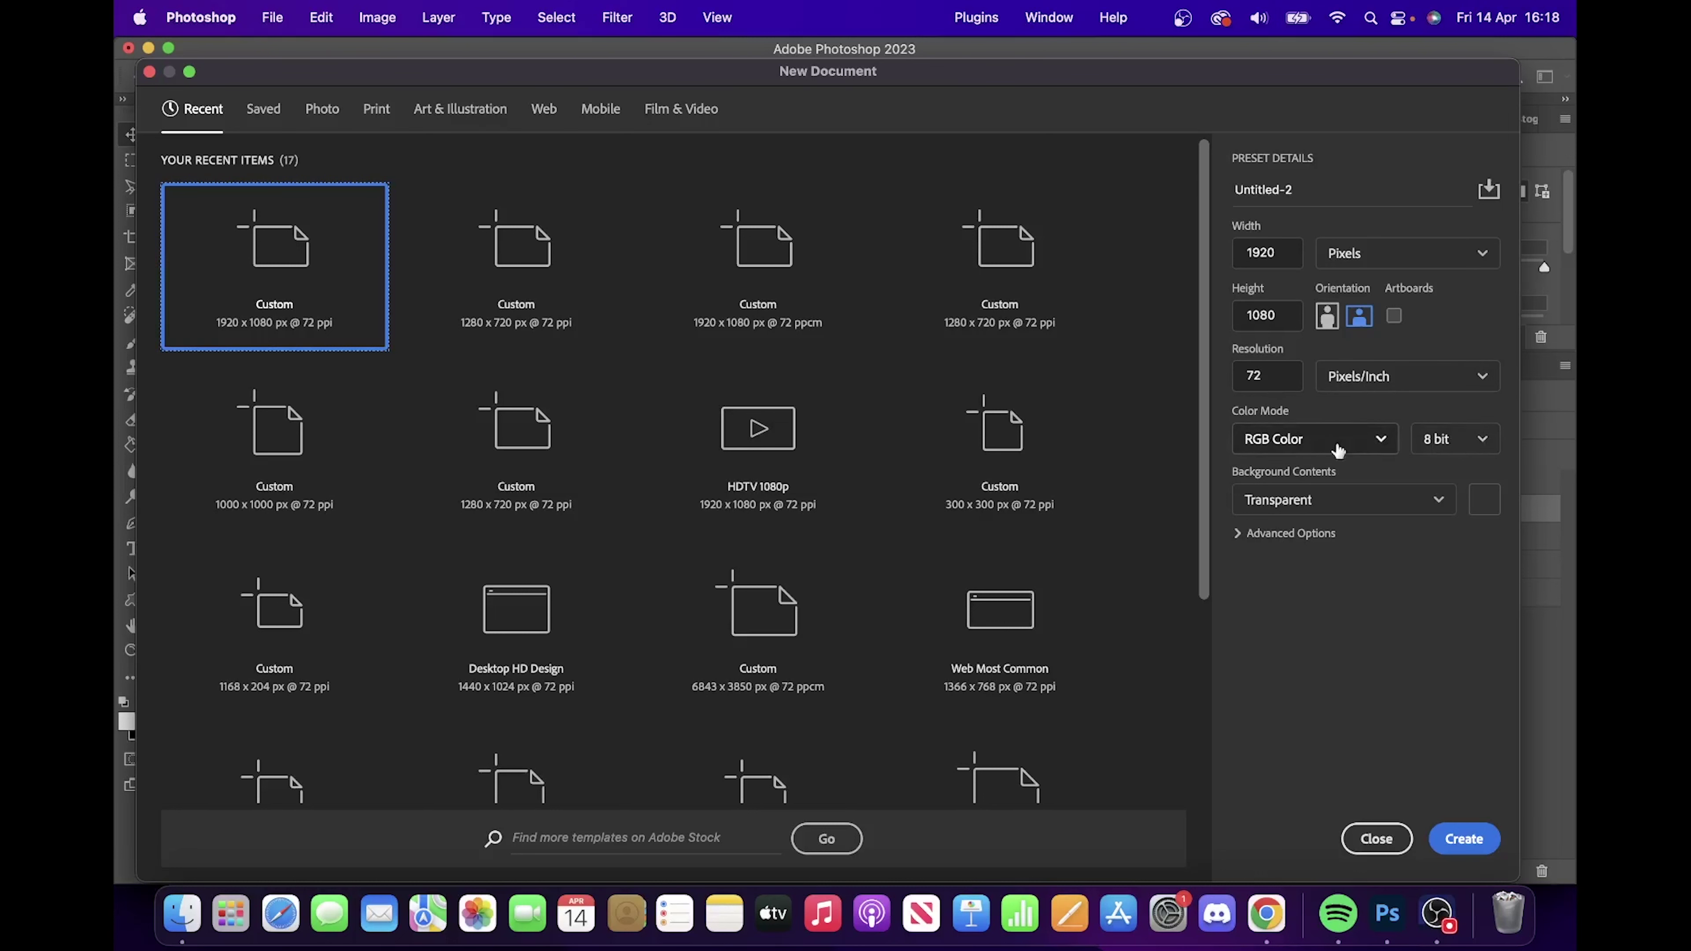
- Create a new 1920 x 1080 px, 72 ppi document with a transparent background and fill its Layer 1 with black
{"action": "left_click", "coordinate": [1462, 841]}
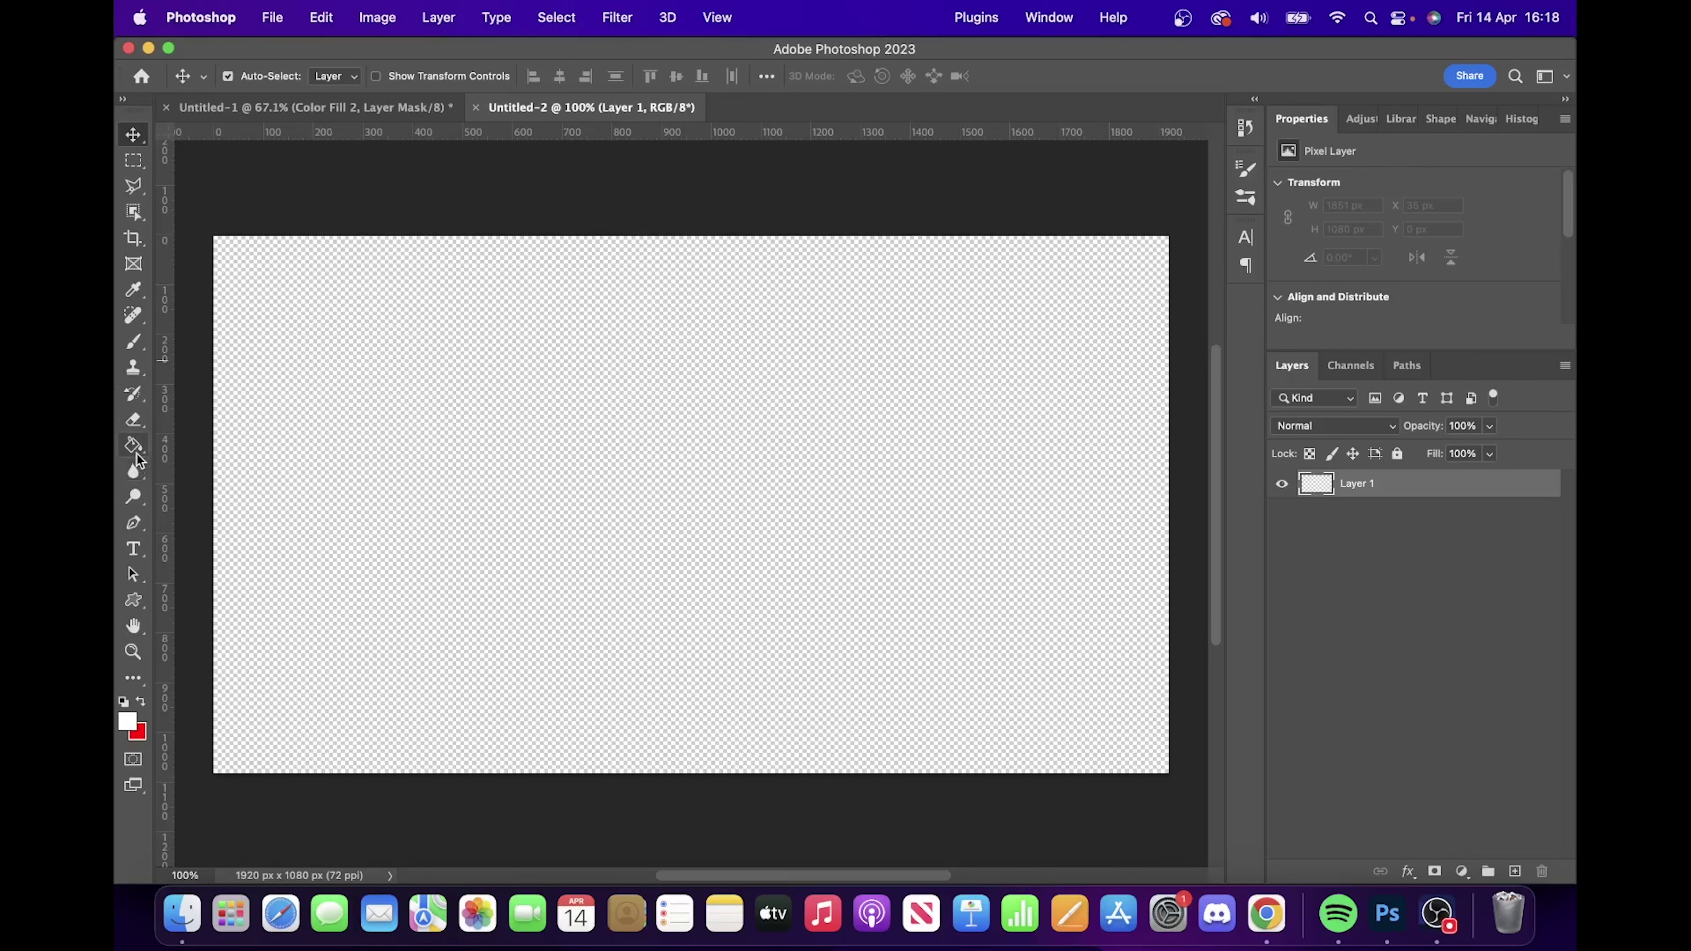
{"action": "left_click", "coordinate": [127, 721]}
{"action": "left_click_drag", "start_coordinate": [1000, 713], "coordinate": [873, 835]}
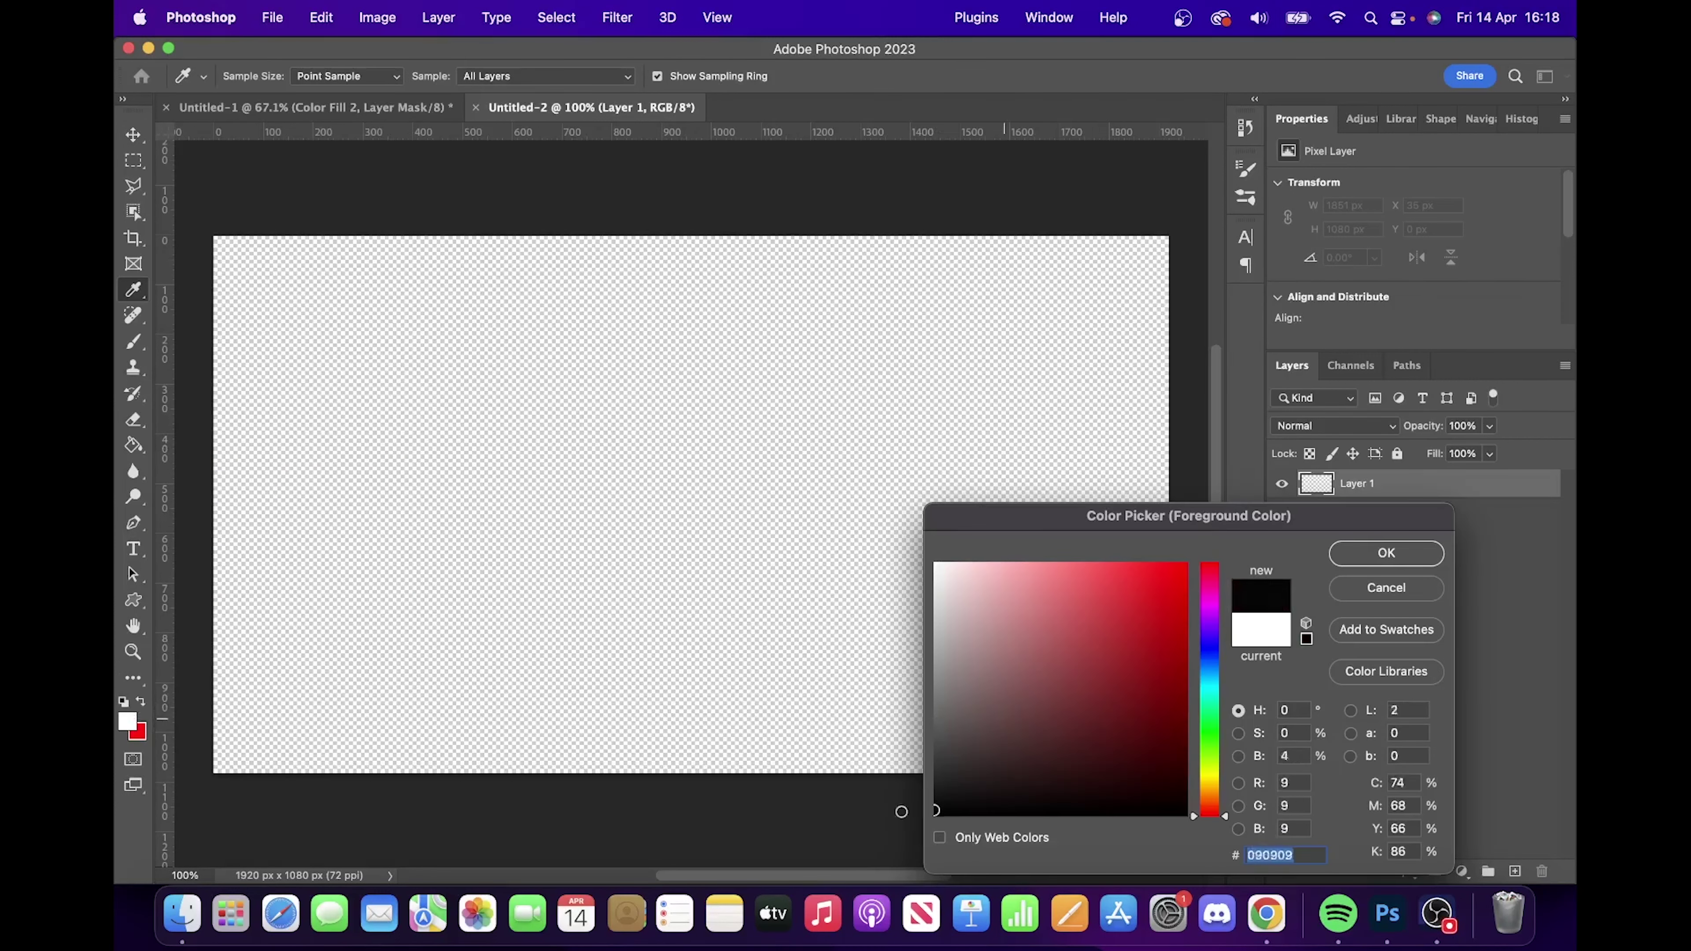
{"action": "left_click", "coordinate": [1361, 554]}
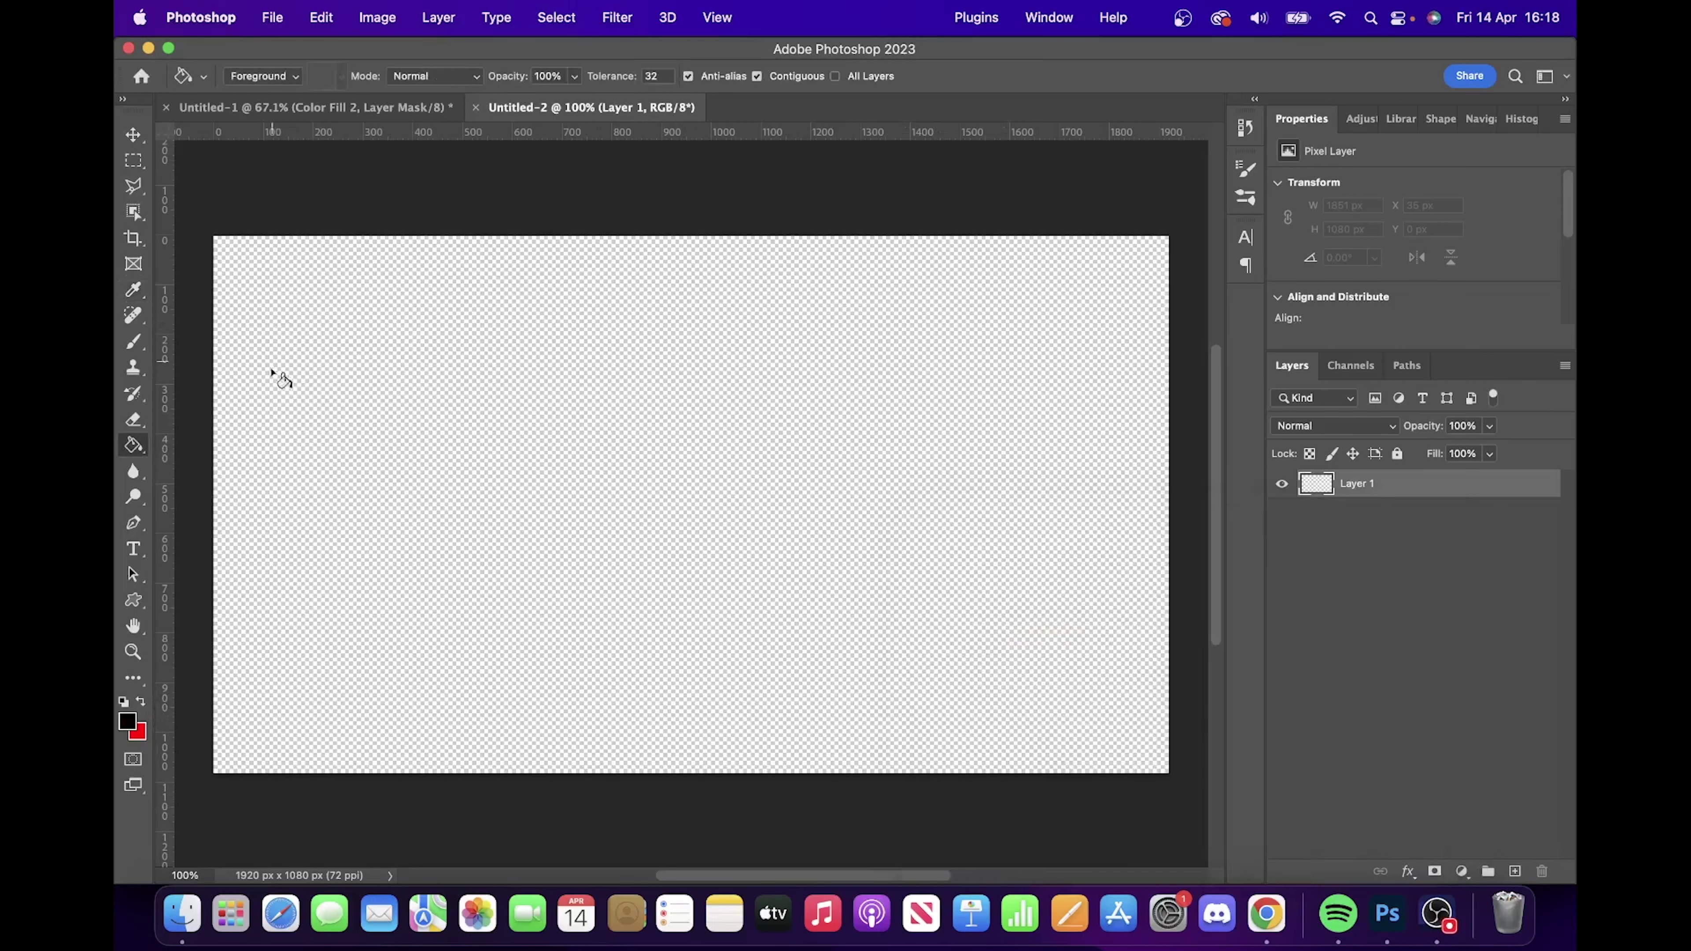
{"action": "left_click", "coordinate": [545, 496]}
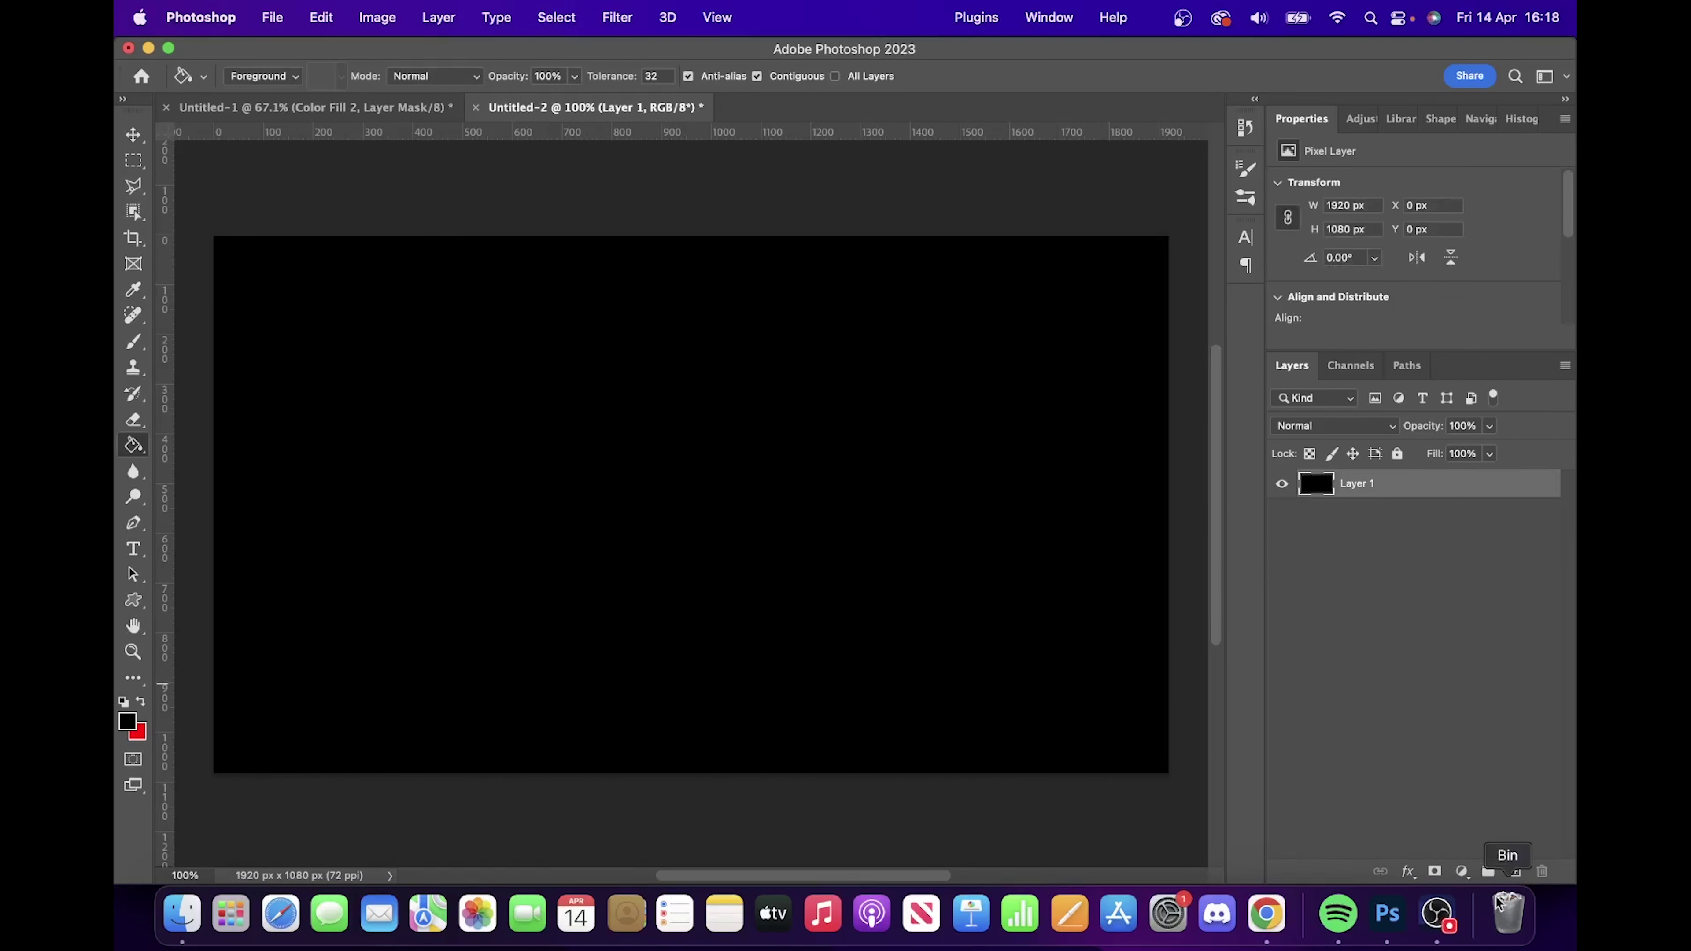
- On a new layer above the black one, add the white text "YOUR" in Geom Graphic SemiBold, 86 pt, near the canvas centre
{"action": "left_click", "coordinate": [1513, 871]}
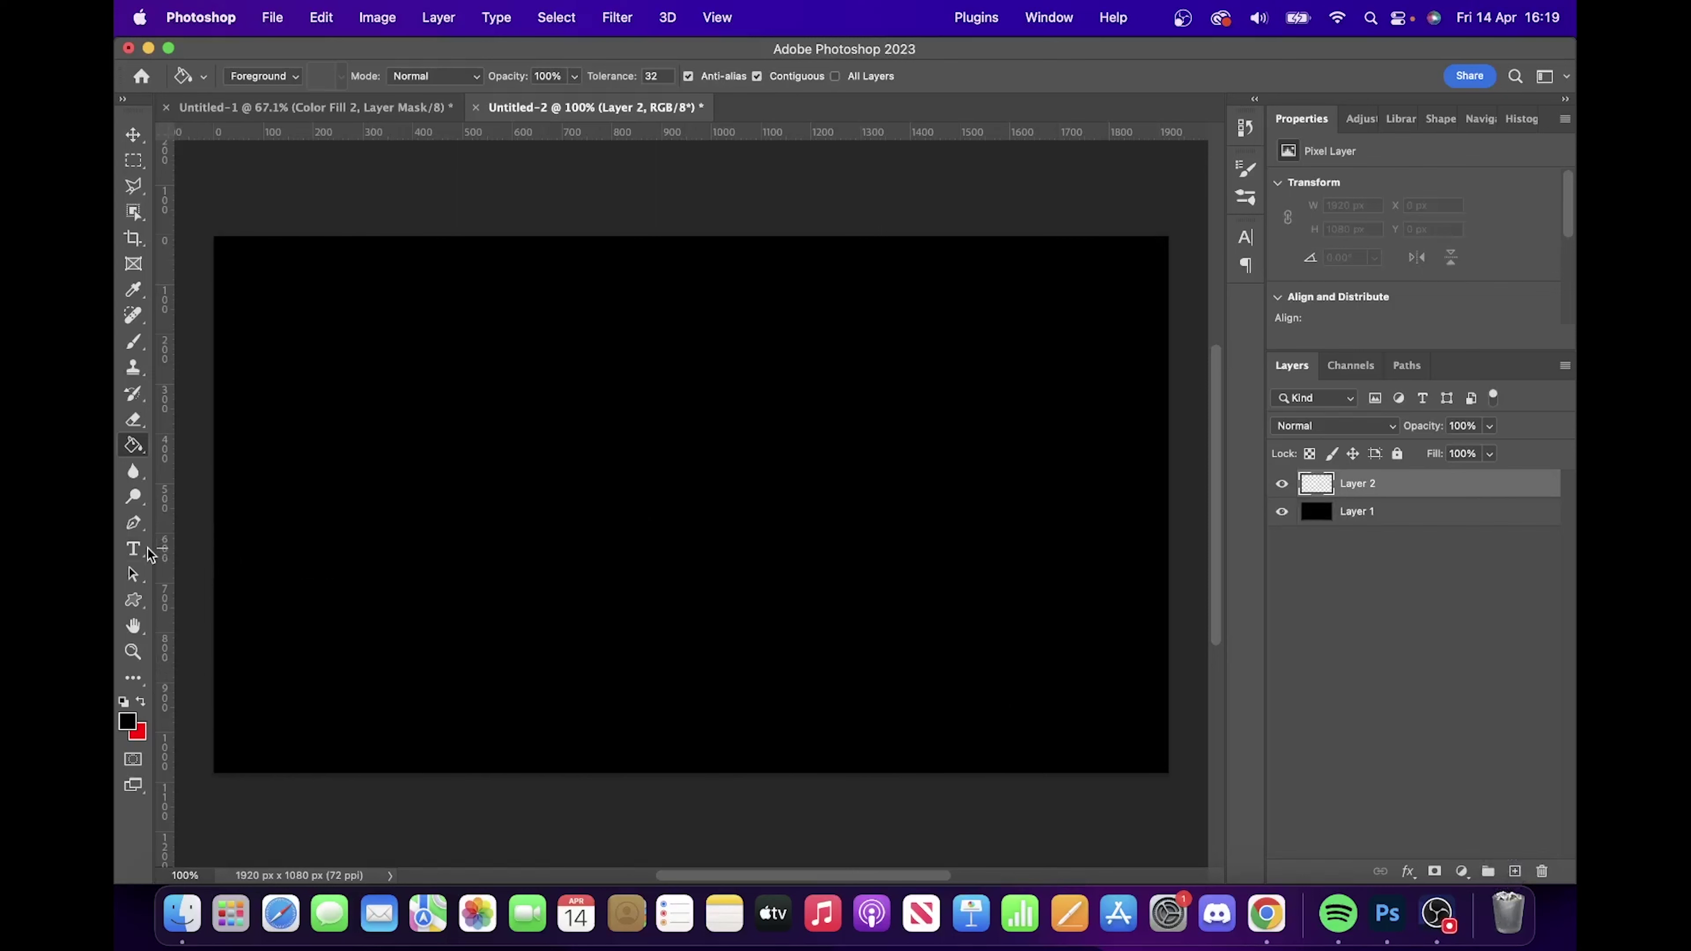
{"action": "left_click", "coordinate": [135, 550]}
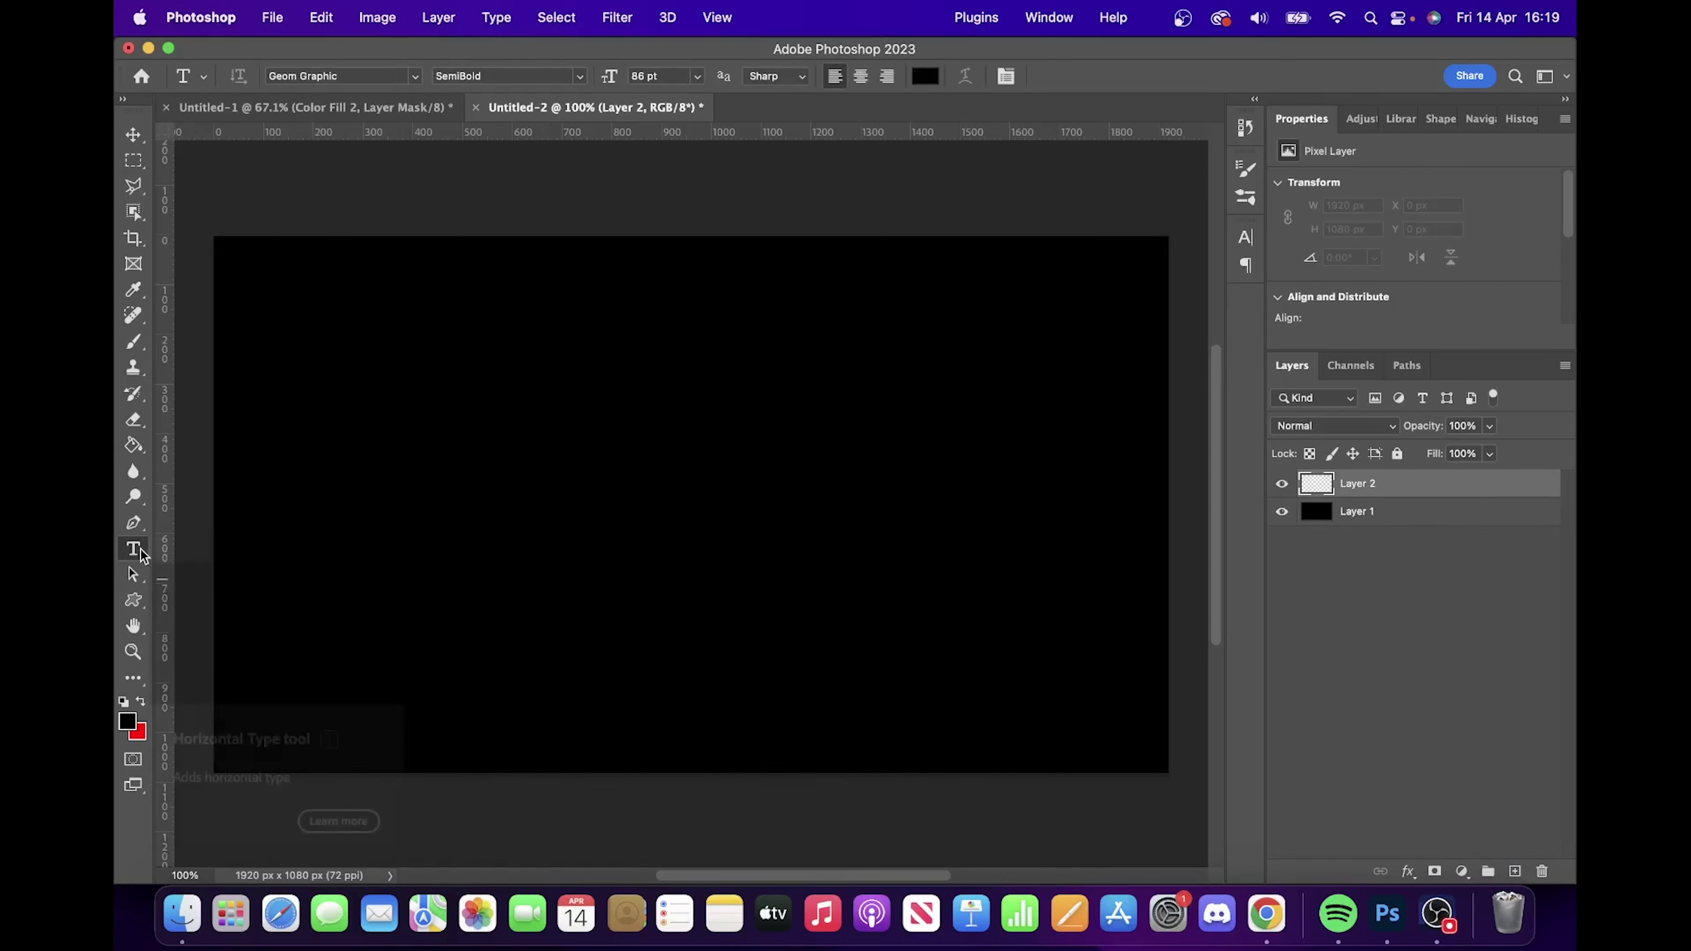
{"action": "left_click", "coordinate": [923, 76]}
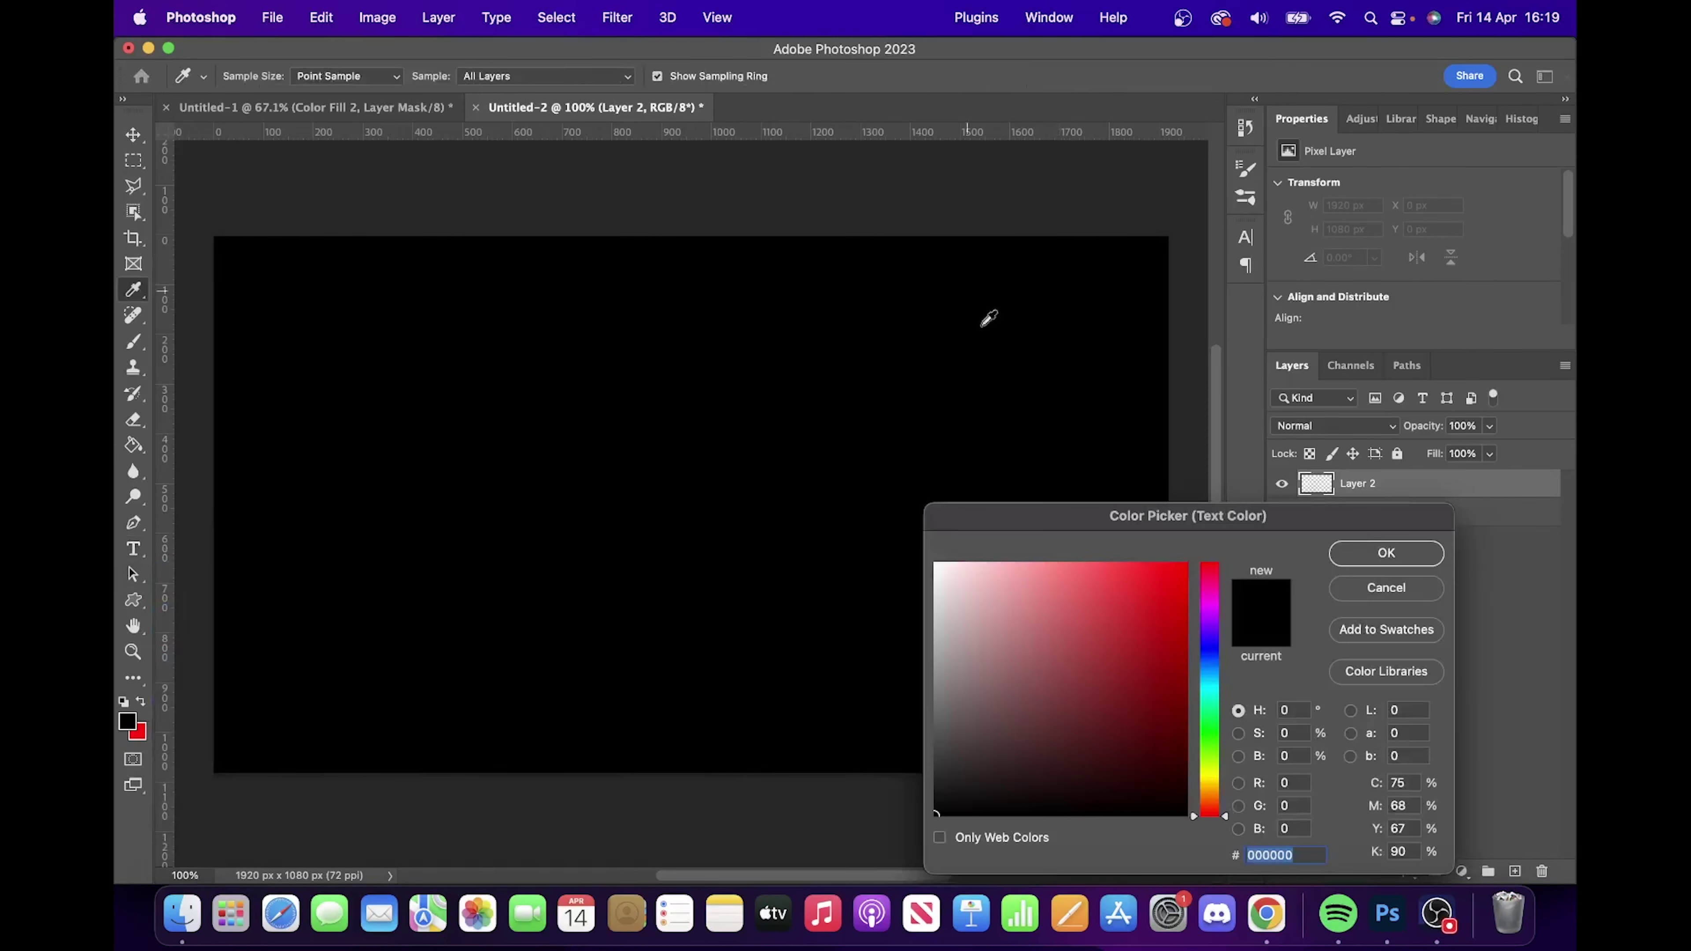
{"action": "left_click_drag", "start_coordinate": [1021, 606], "coordinate": [919, 527]}
{"action": "left_click", "coordinate": [1386, 554]}
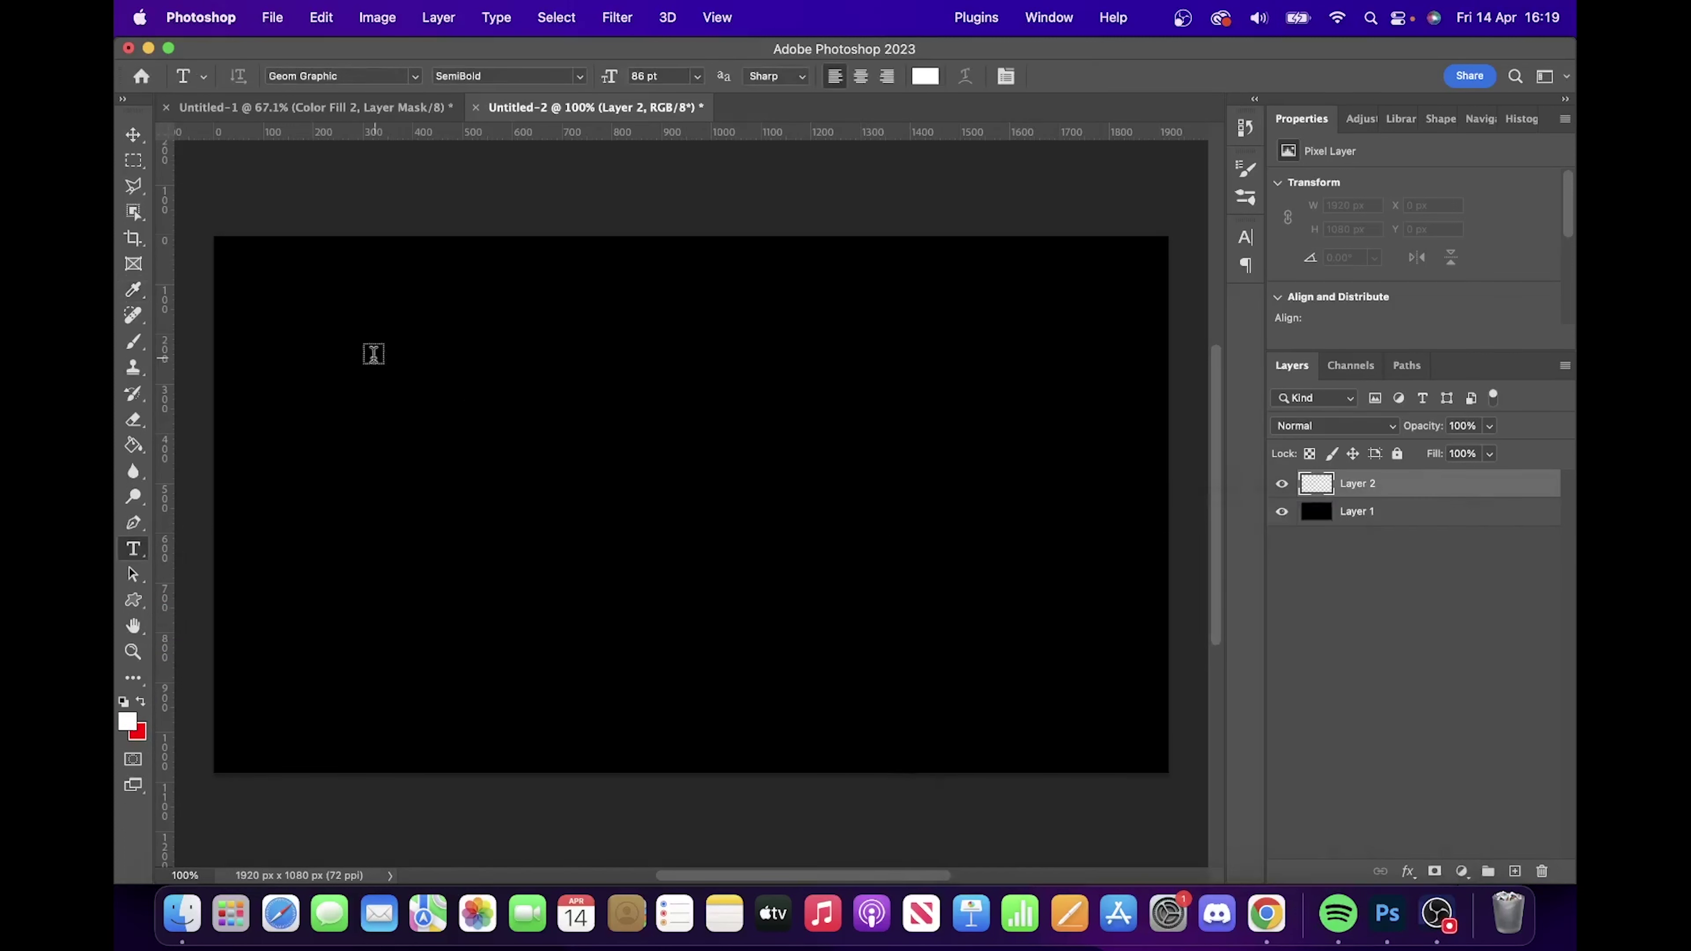
{"action": "left_click", "coordinate": [606, 467]}
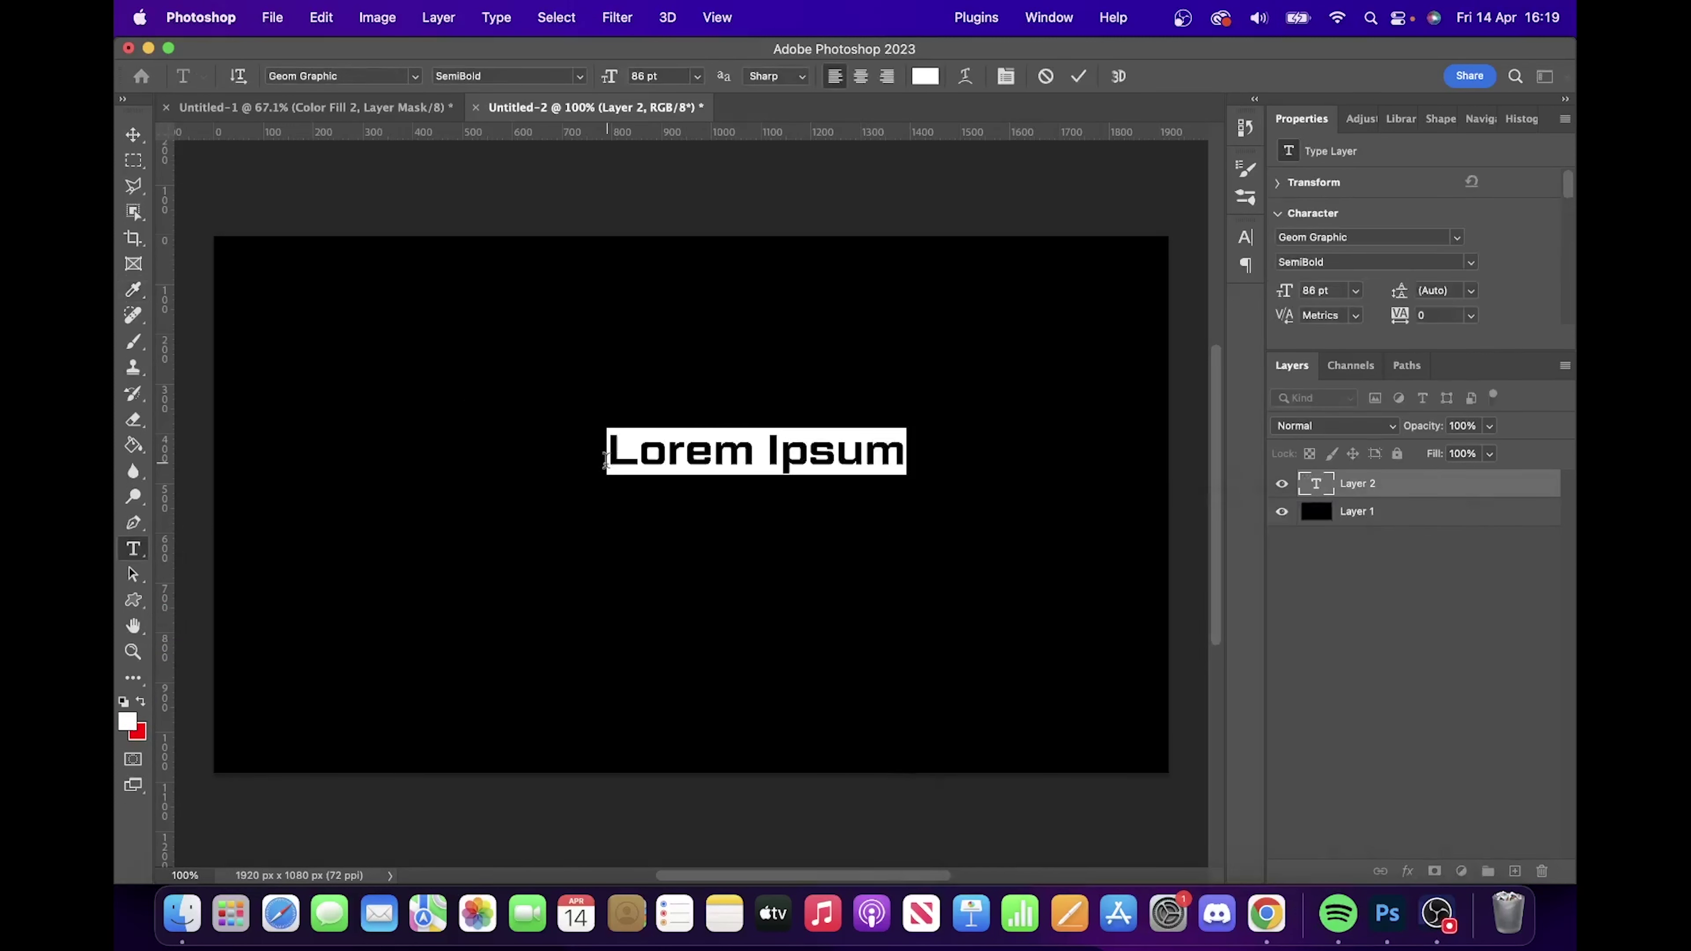
{"action": "type", "text": "YOUR"}
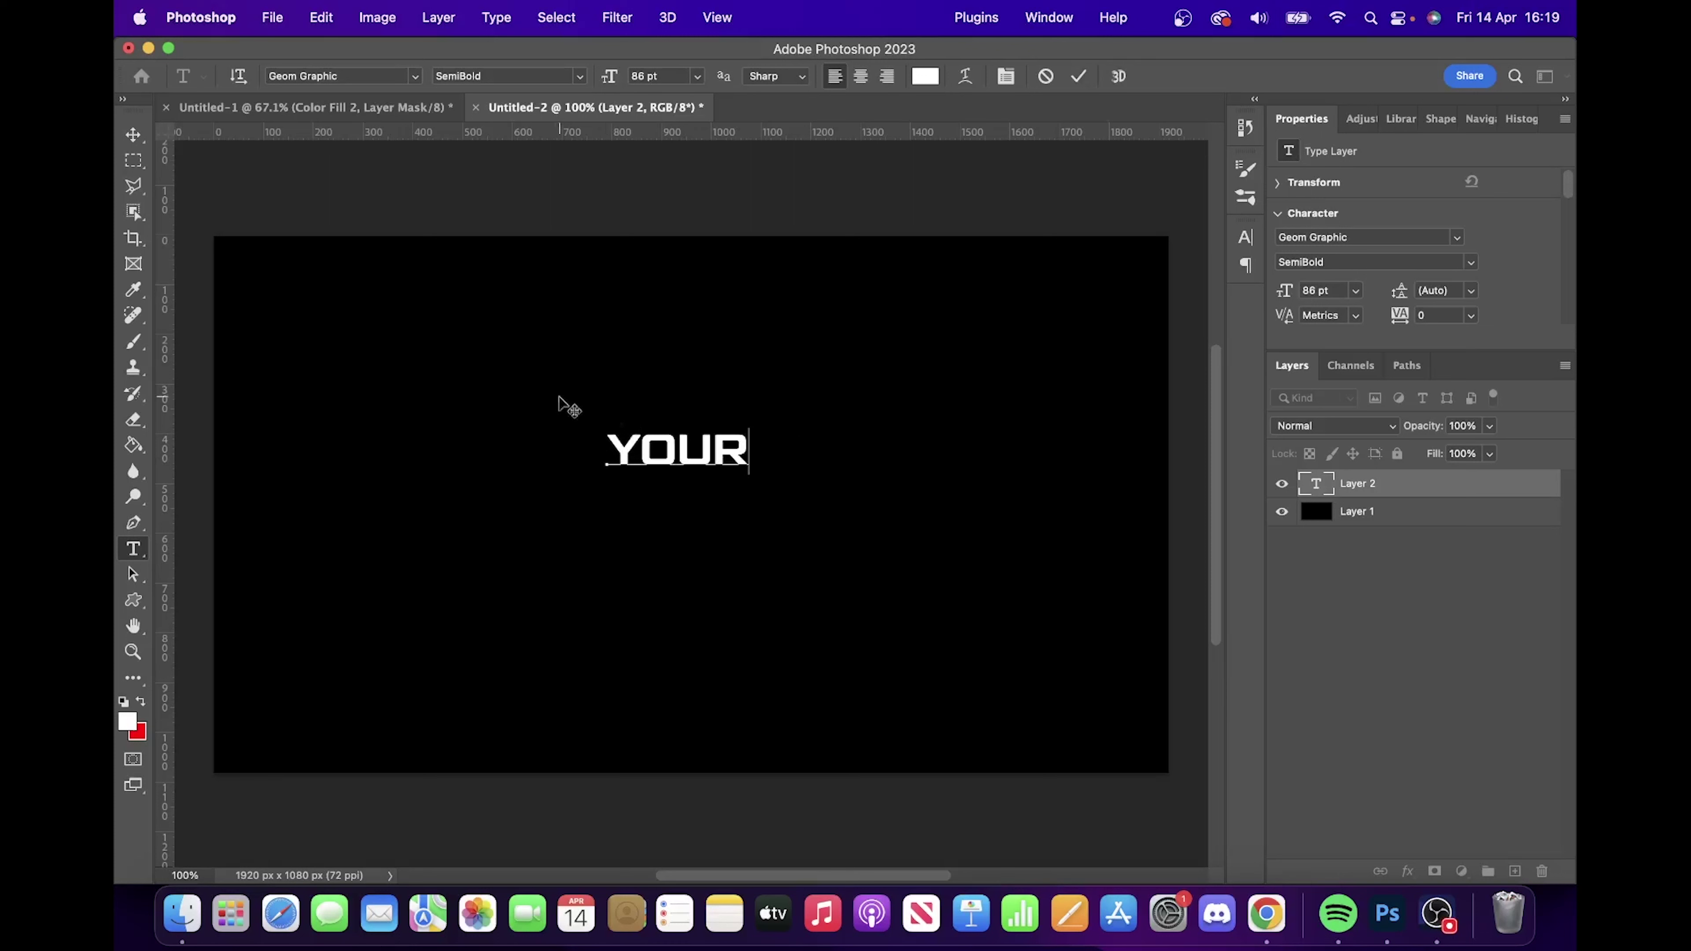
{"action": "left_click", "coordinate": [1077, 77]}
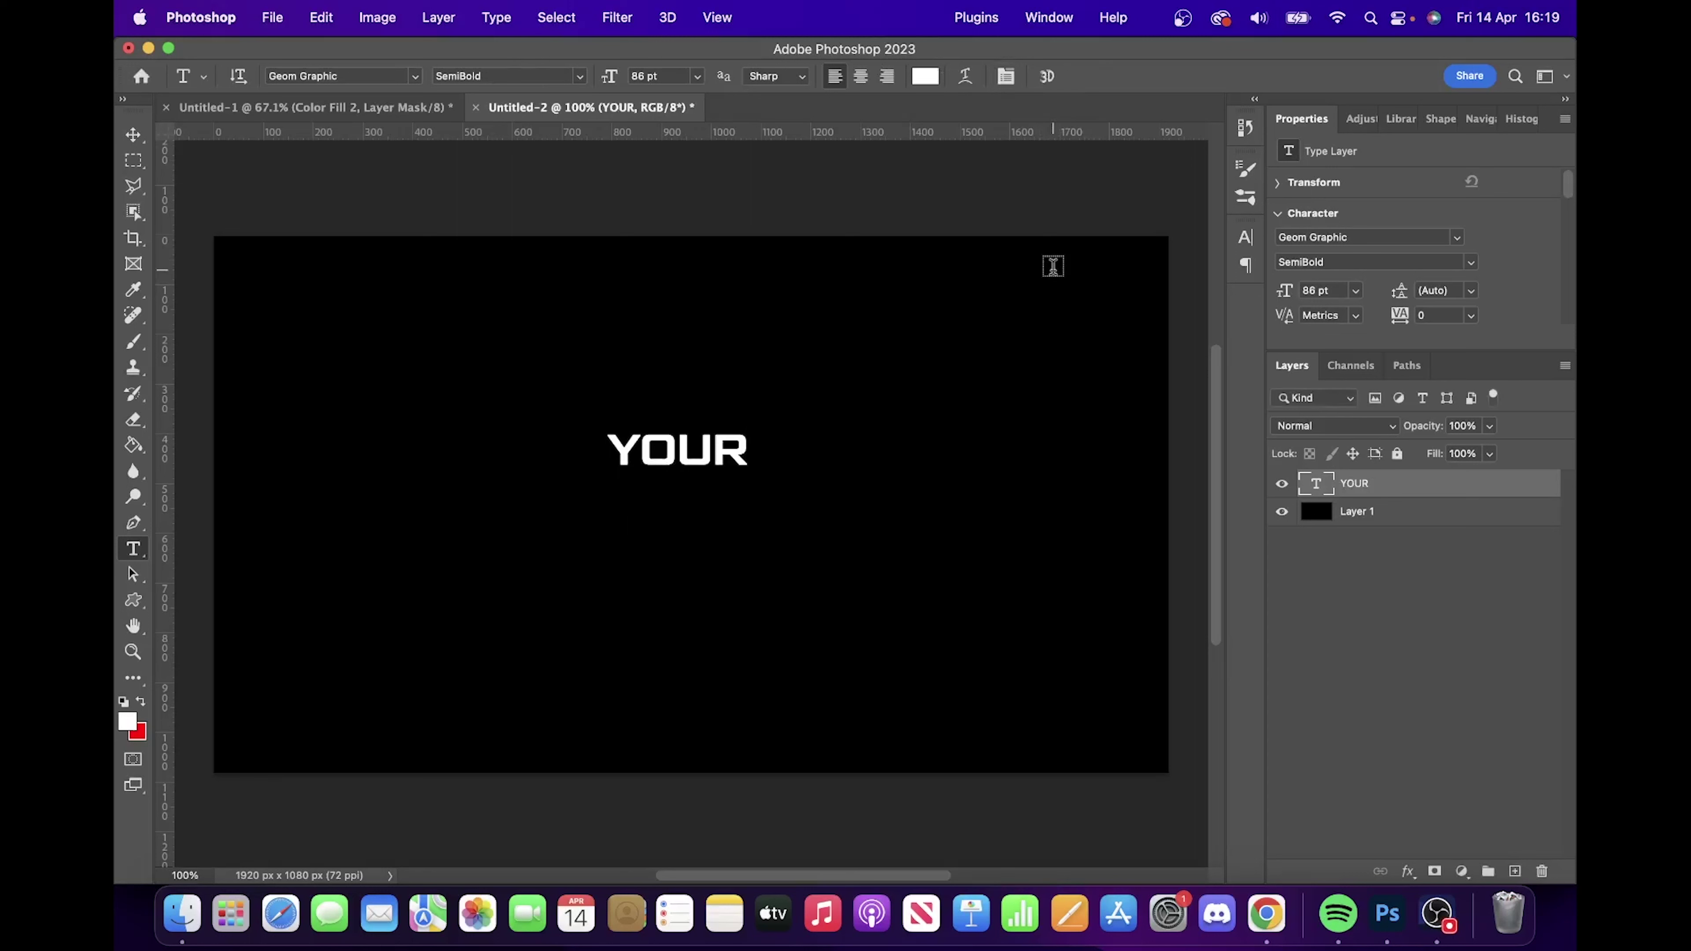
- Duplicate the "YOUR" text layer and change the copy's text to "NAME"
{"action": "key", "text": "super+j"}
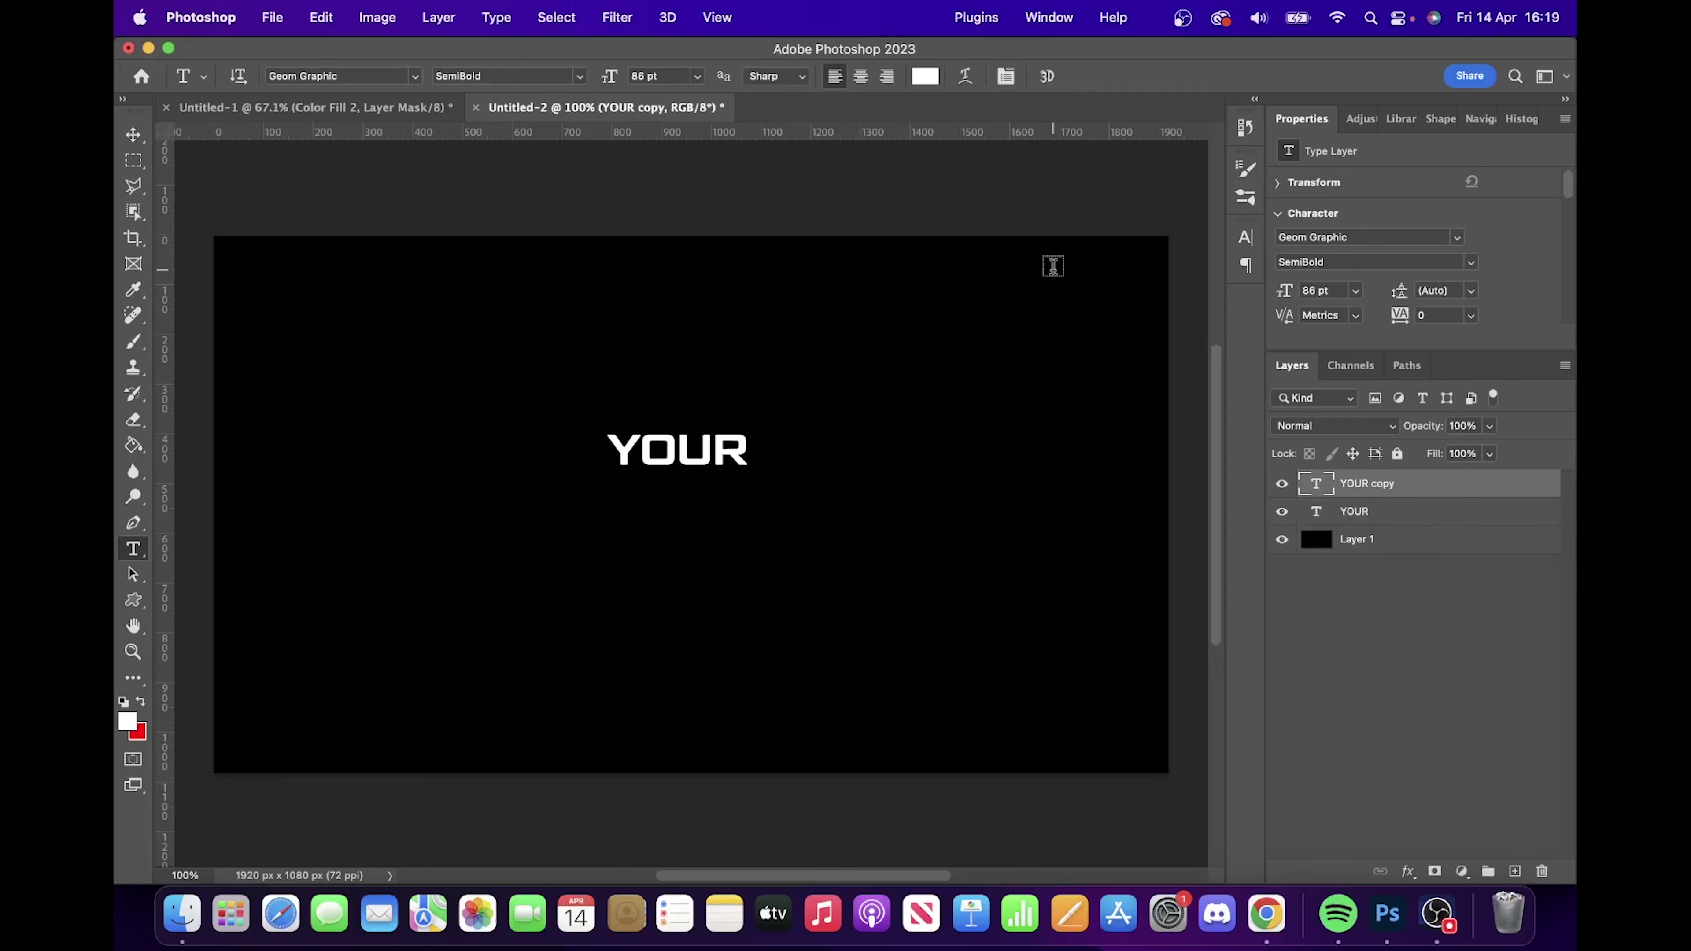
{"action": "left_click_drag", "start_coordinate": [607, 449], "coordinate": [772, 452]}
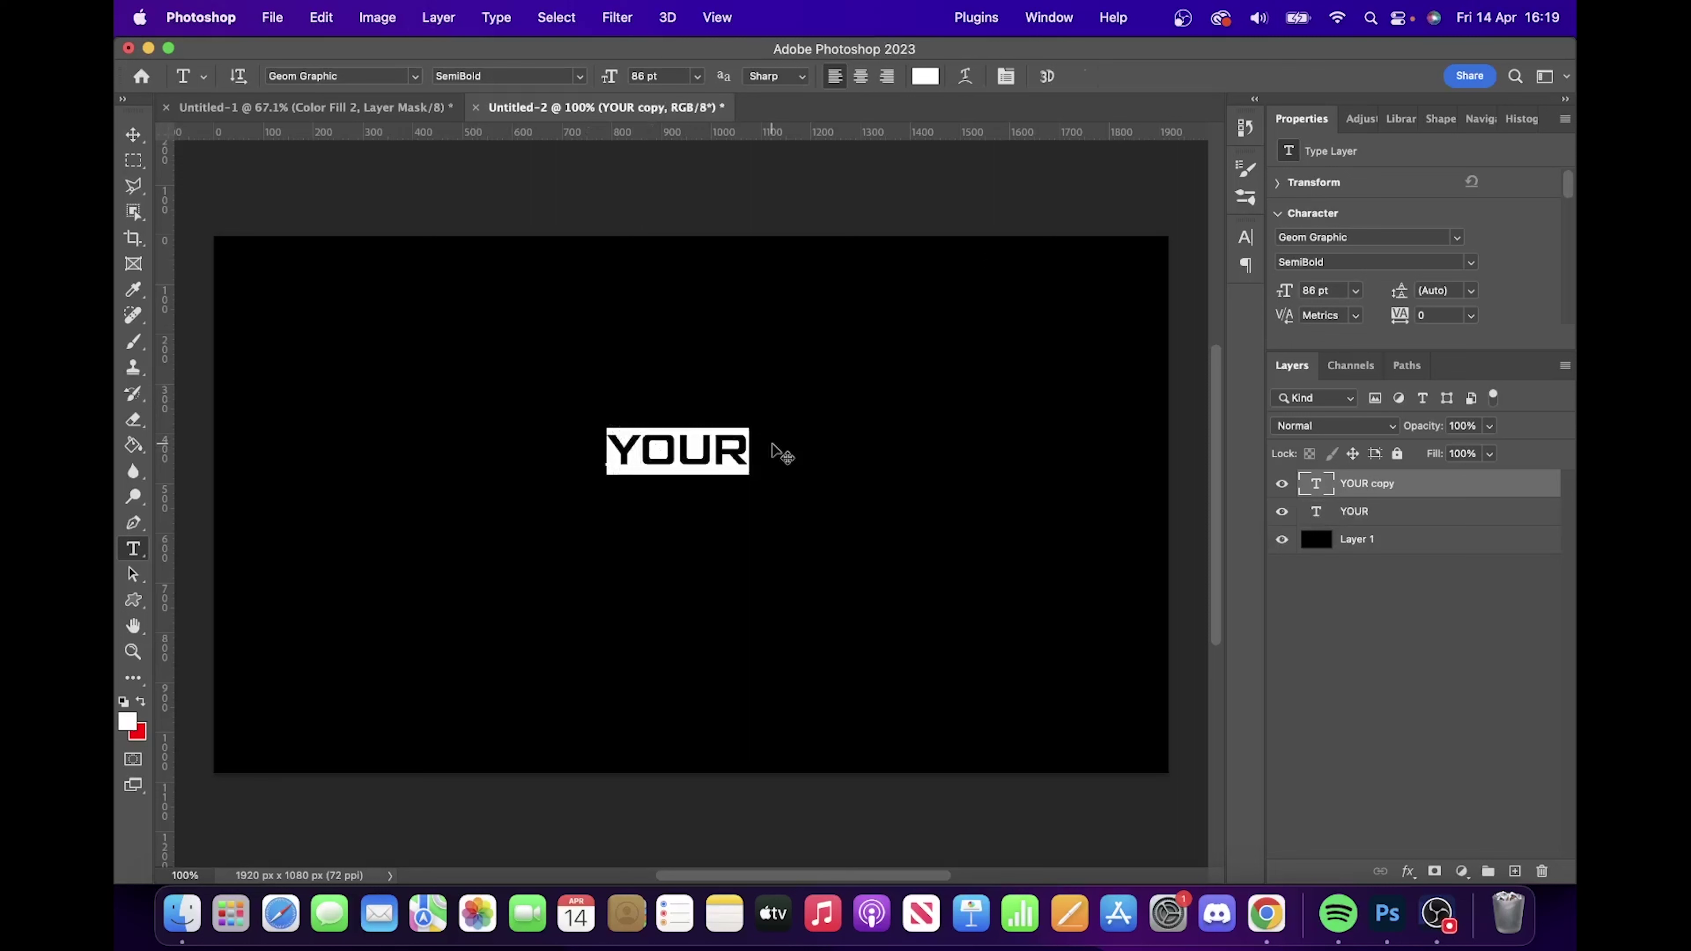
{"action": "type", "text": "NAME"}
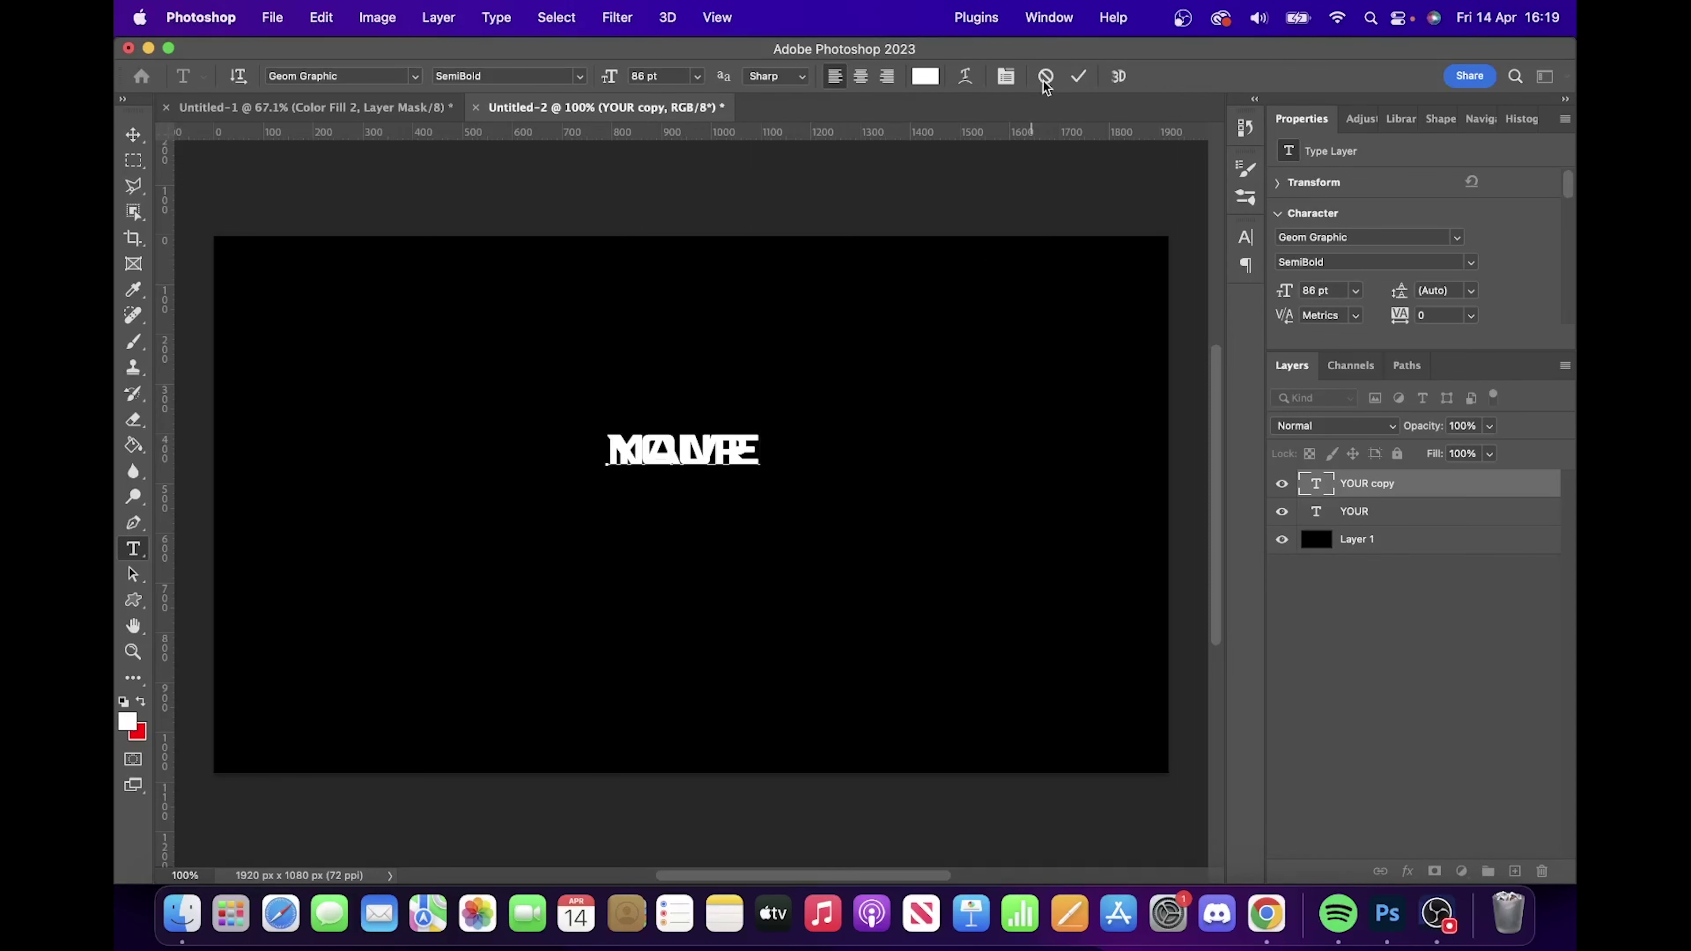
{"action": "left_click", "coordinate": [1077, 75]}
- Move the "NAME" text directly beneath "YOUR" with a small gap, placing its centre at X 932 px, Y 528 px
{"action": "key", "text": "super+t"}
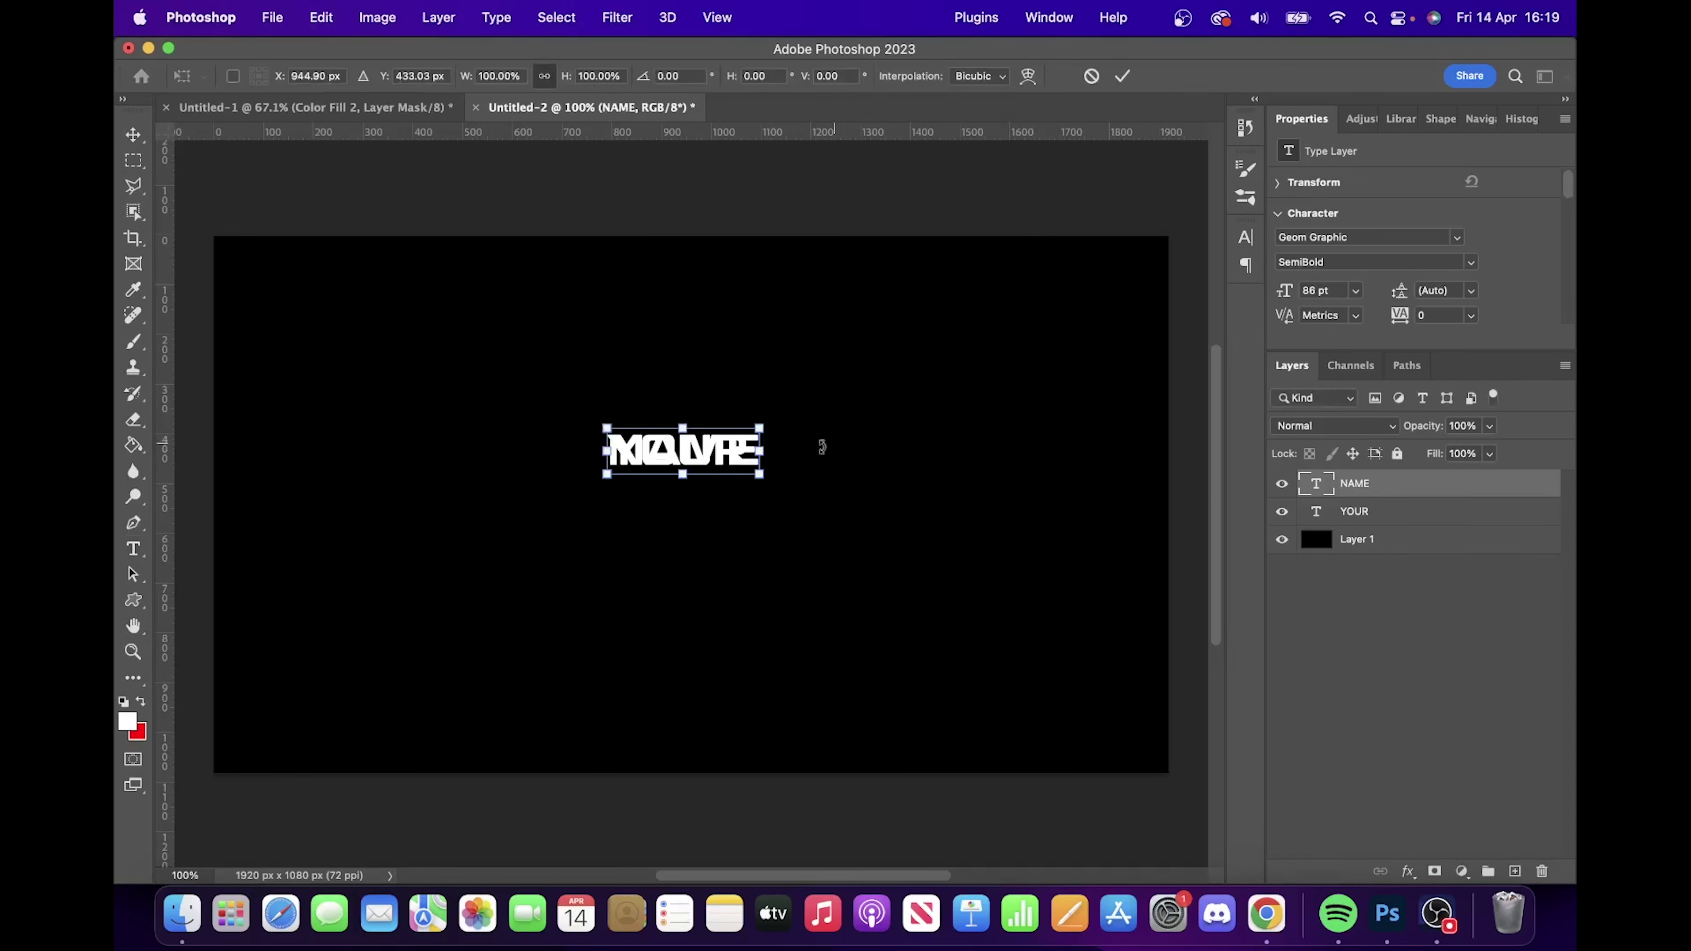
{"action": "left_click_drag", "start_coordinate": [727, 452], "coordinate": [722, 504]}
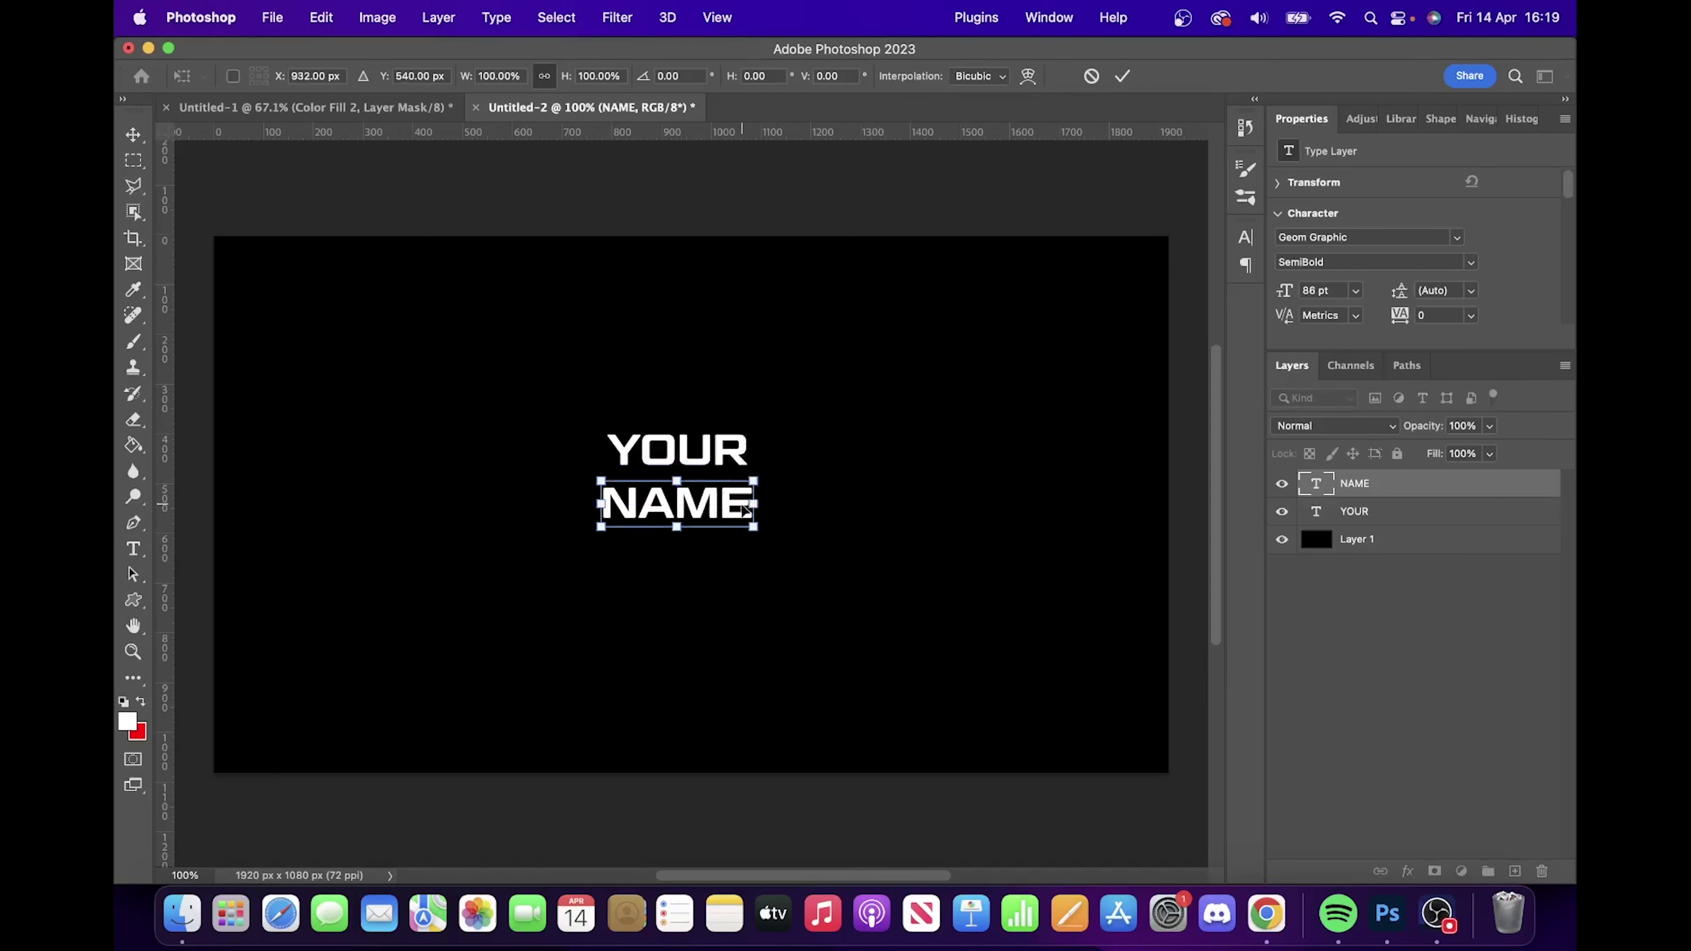
{"action": "key", "text": "Up"}
{"action": "key", "text": "Up"}
{"action": "key", "text": "Up"}
{"action": "key", "text": "Up"}
{"action": "key", "text": "Up"}
{"action": "key", "text": "Up"}
{"action": "key", "text": "Up"}
{"action": "key", "text": "Up"}
{"action": "key", "text": "Up"}
{"action": "key", "text": "Up"}
{"action": "key", "text": "Up"}
{"action": "key", "text": "Up"}
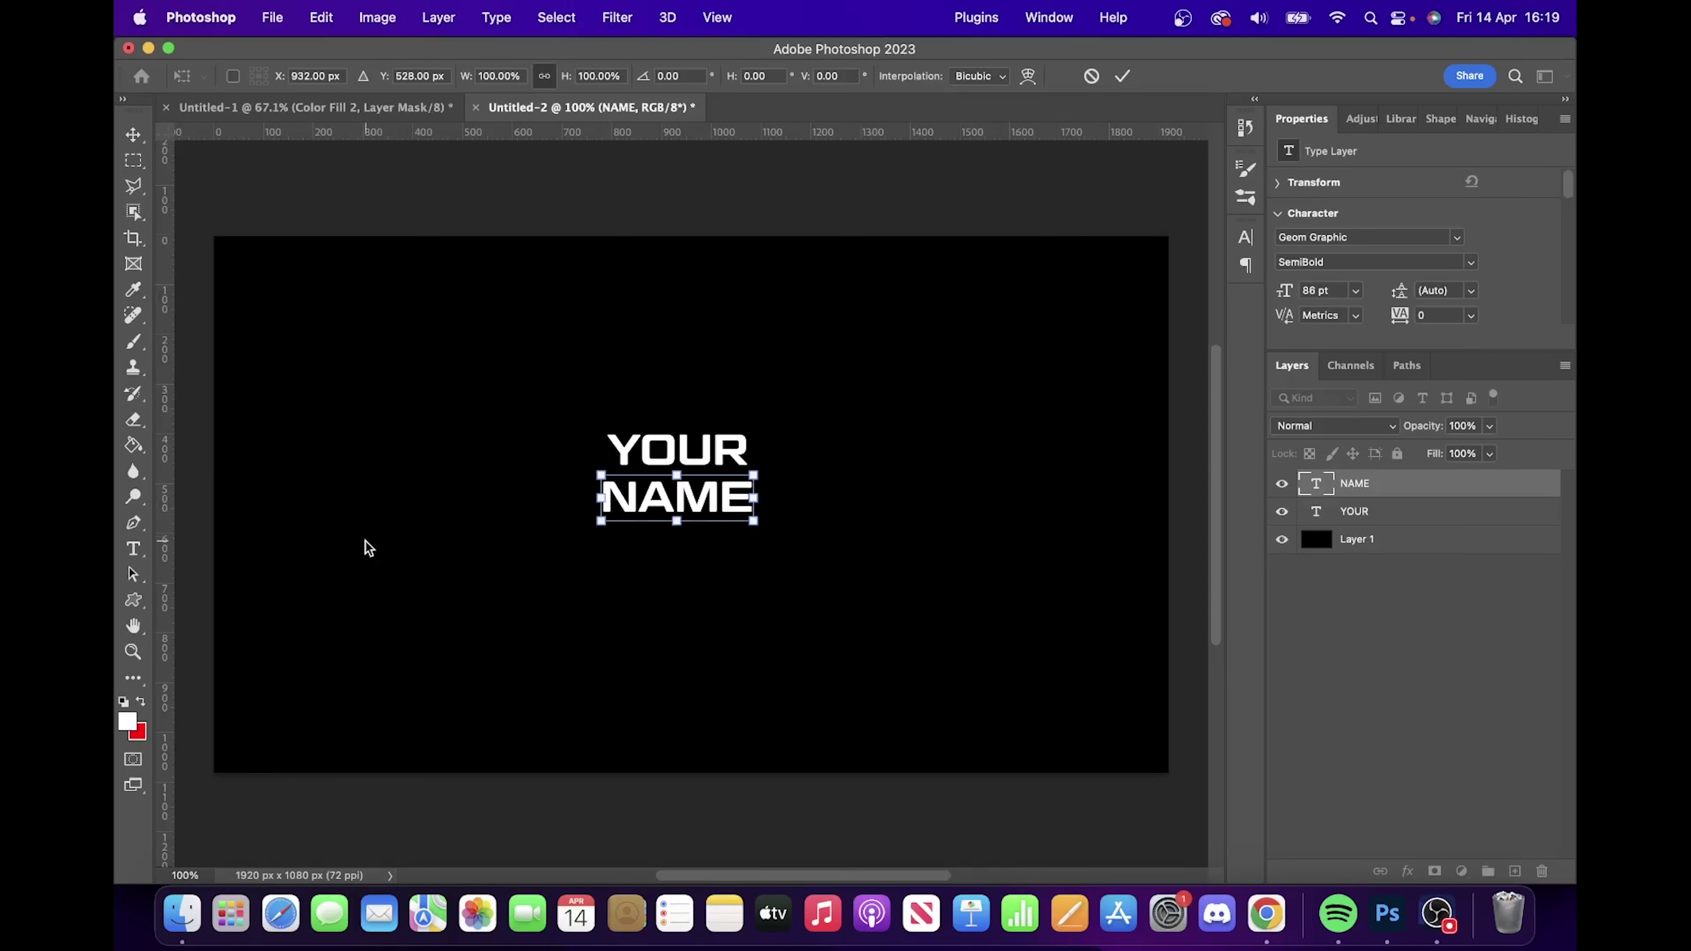
{"action": "left_click", "coordinate": [1123, 75]}
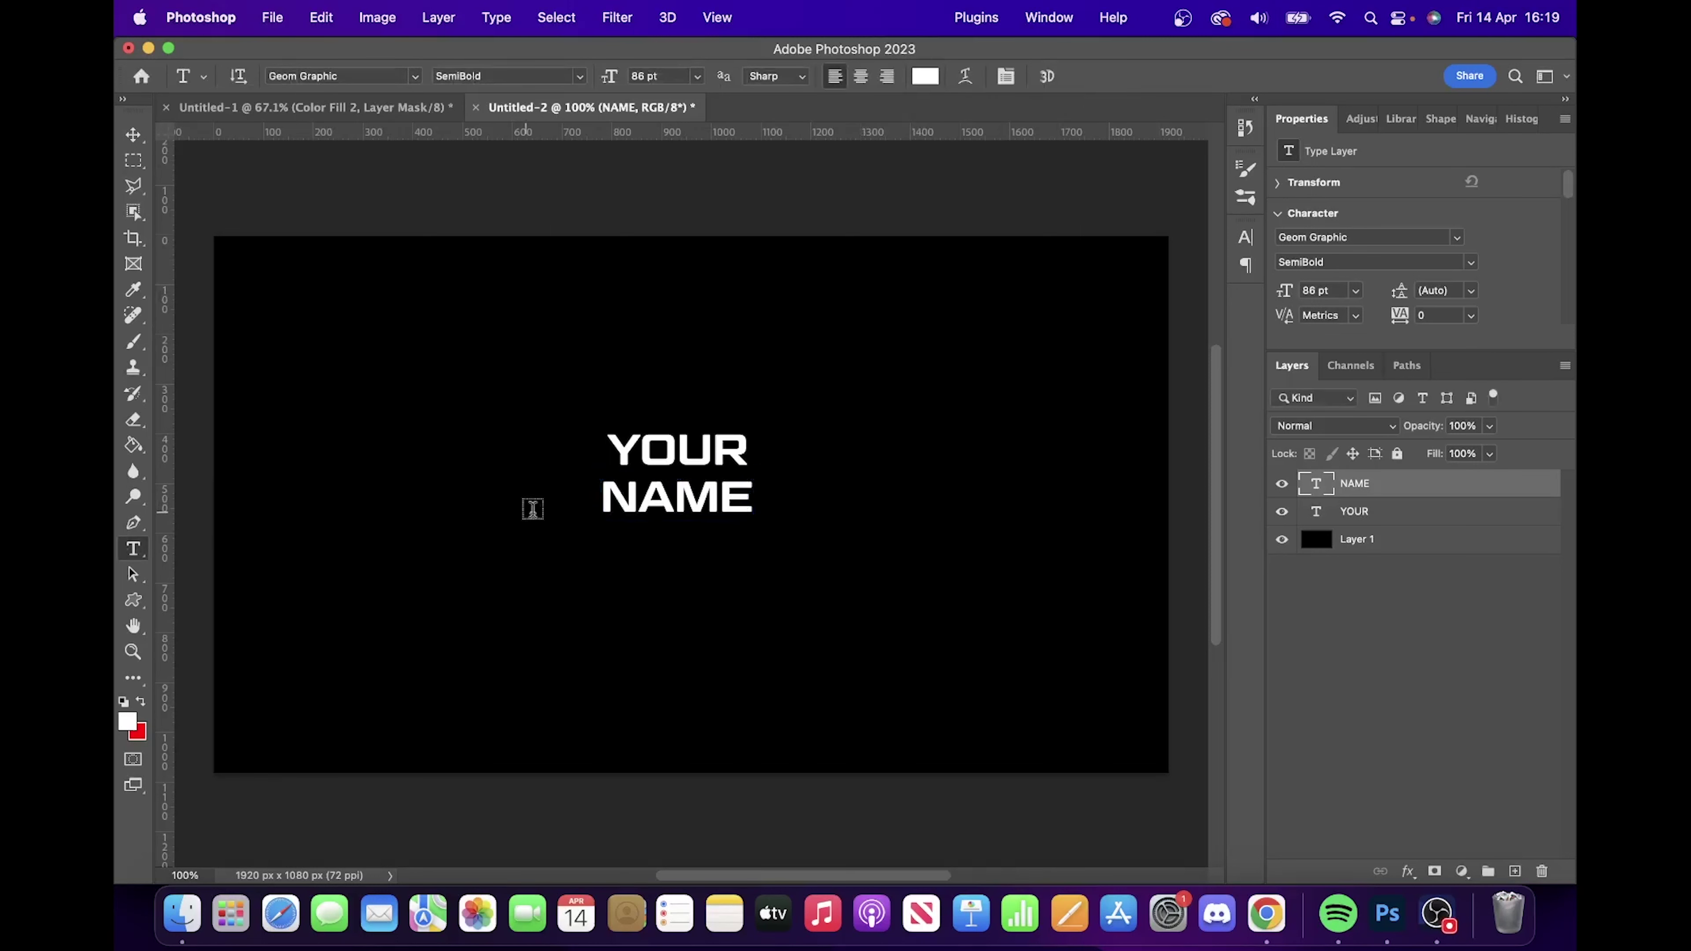
- Change the colour of the "NAME" text to bright green
{"action": "left_click_drag", "start_coordinate": [603, 493], "coordinate": [777, 481]}
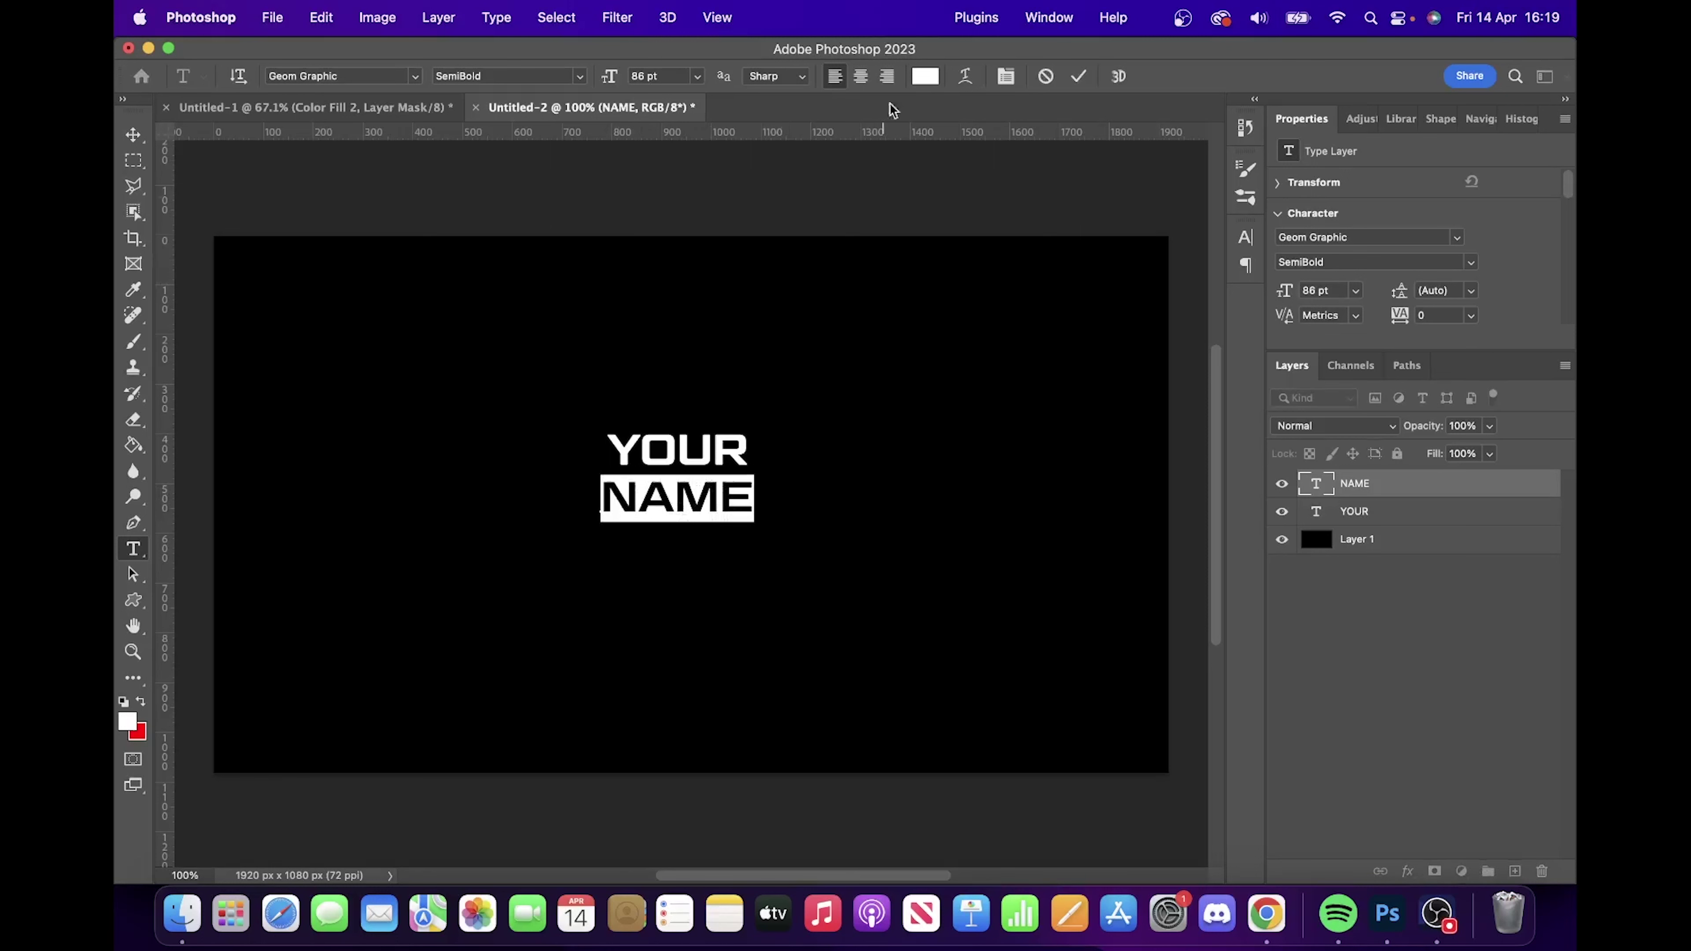
{"action": "left_click", "coordinate": [928, 81]}
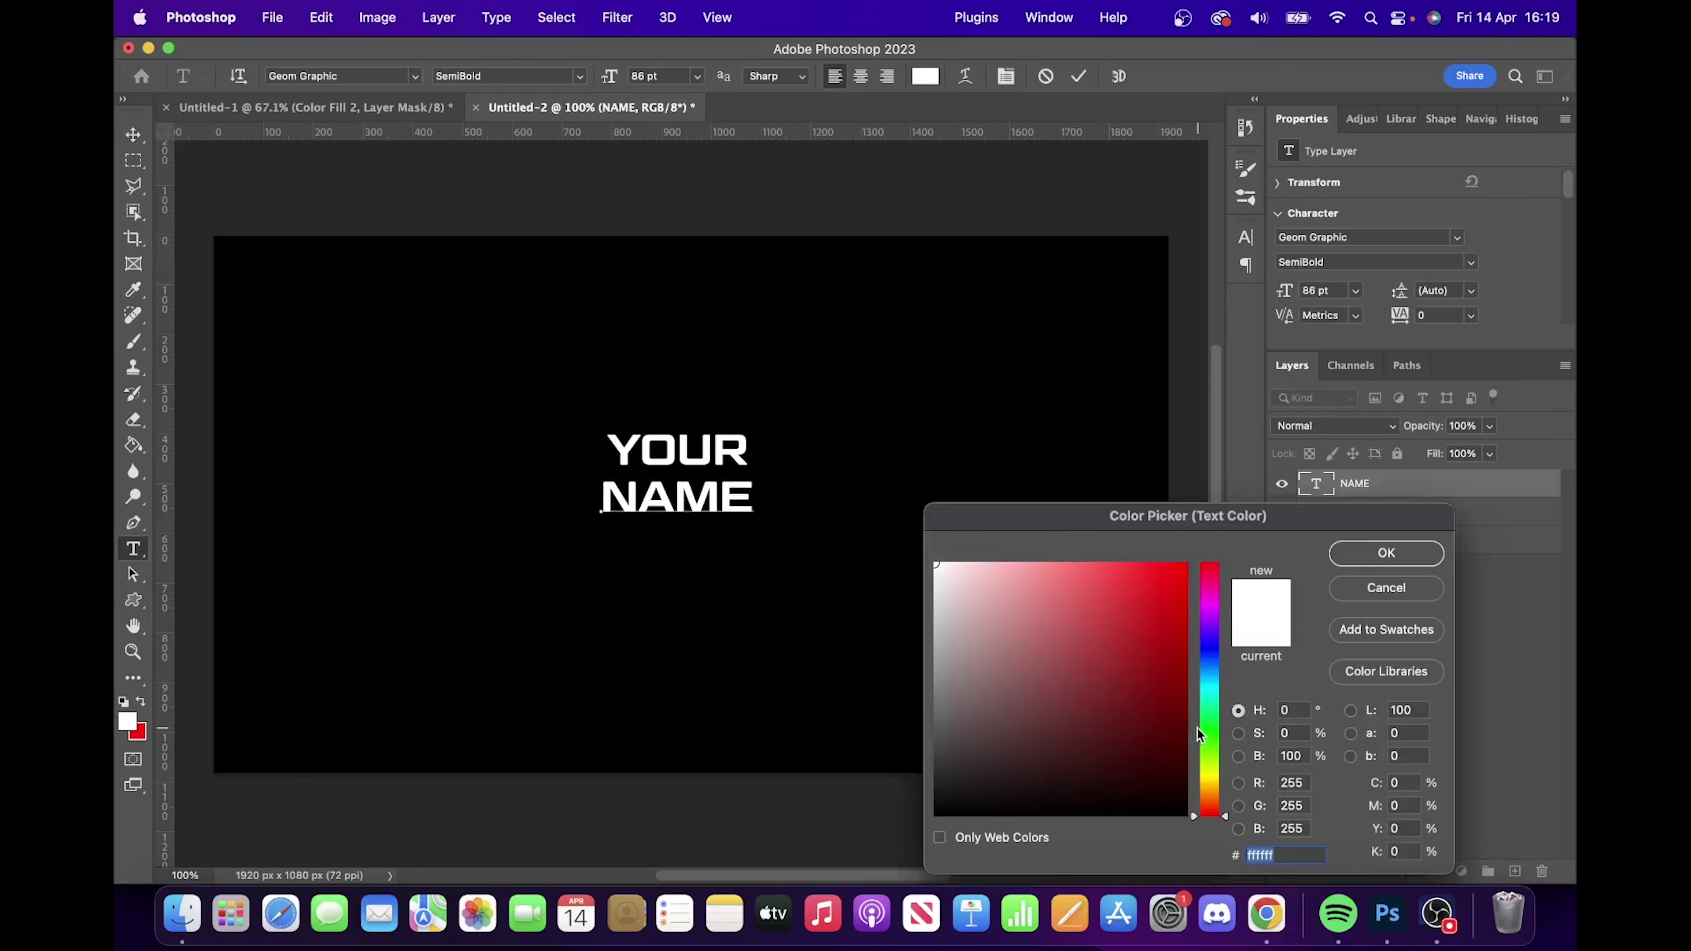
{"action": "left_click", "coordinate": [1209, 733]}
{"action": "left_click", "coordinate": [1185, 565]}
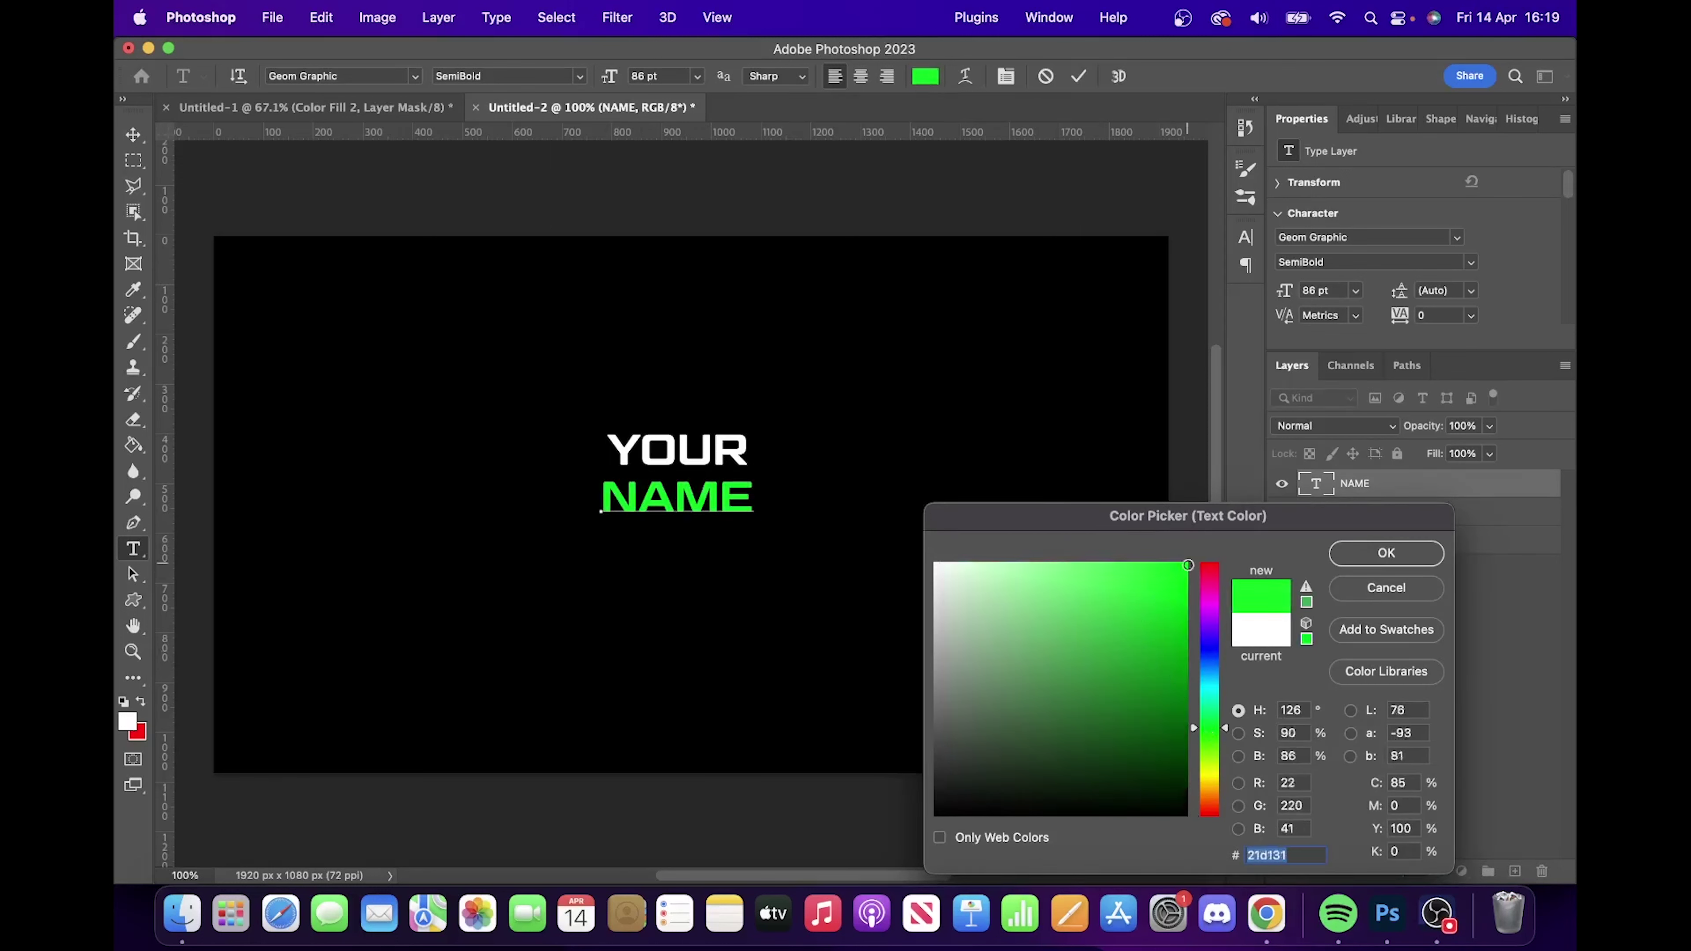
{"action": "left_click", "coordinate": [1352, 555]}
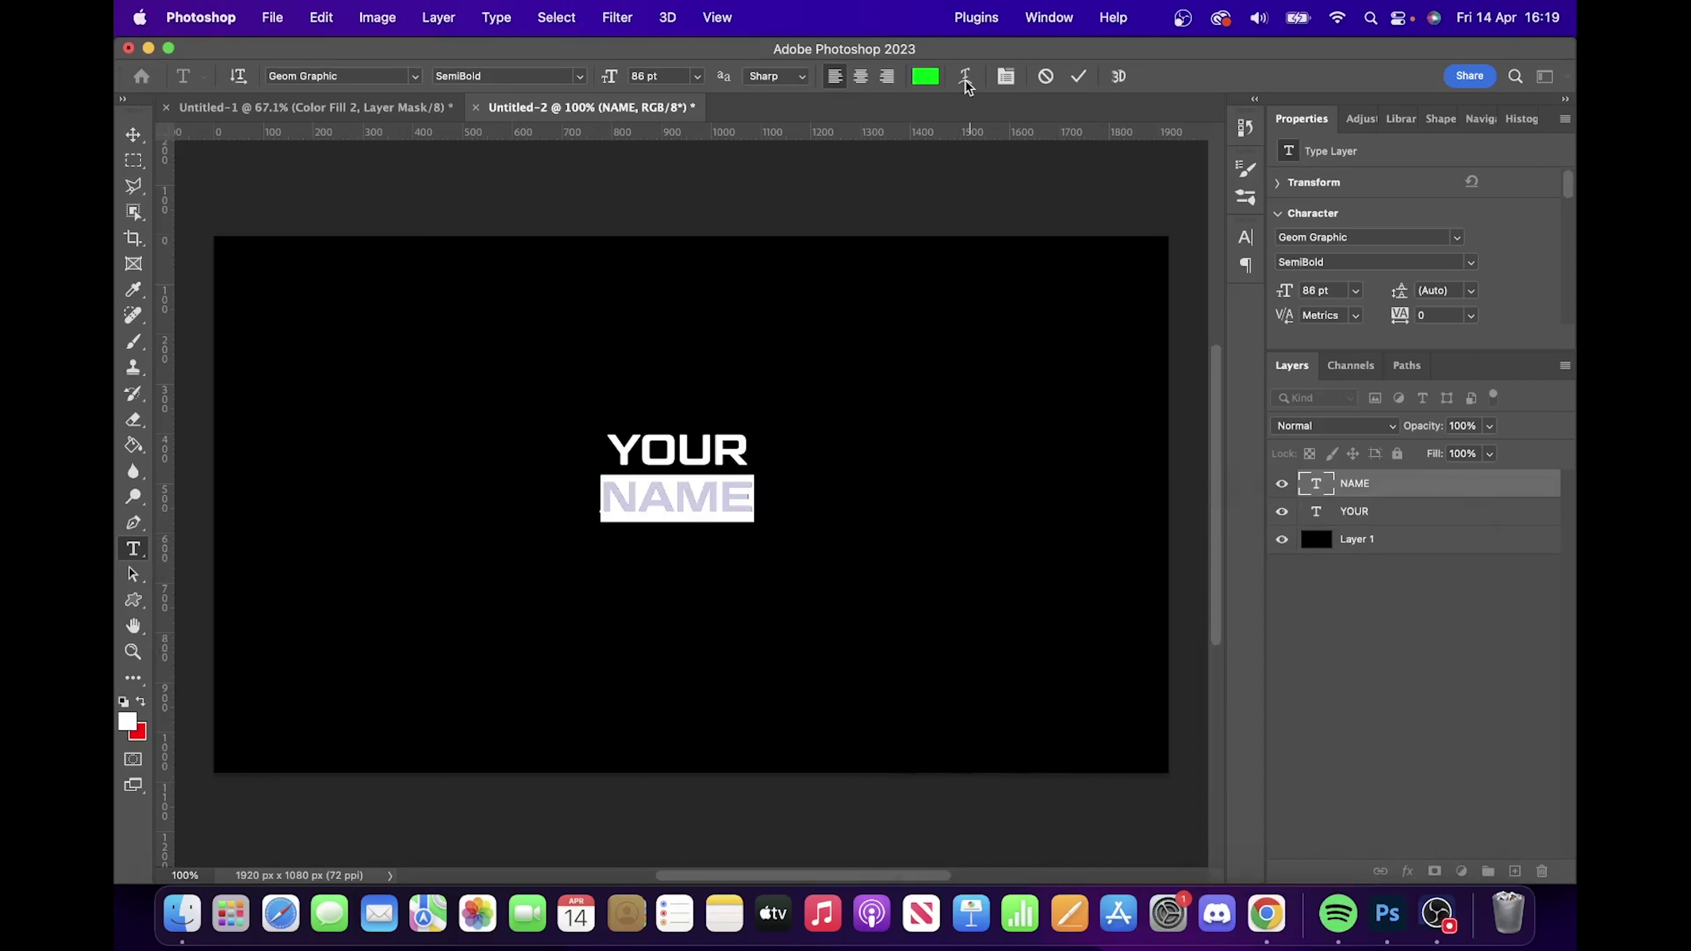
{"action": "left_click", "coordinate": [1078, 76]}
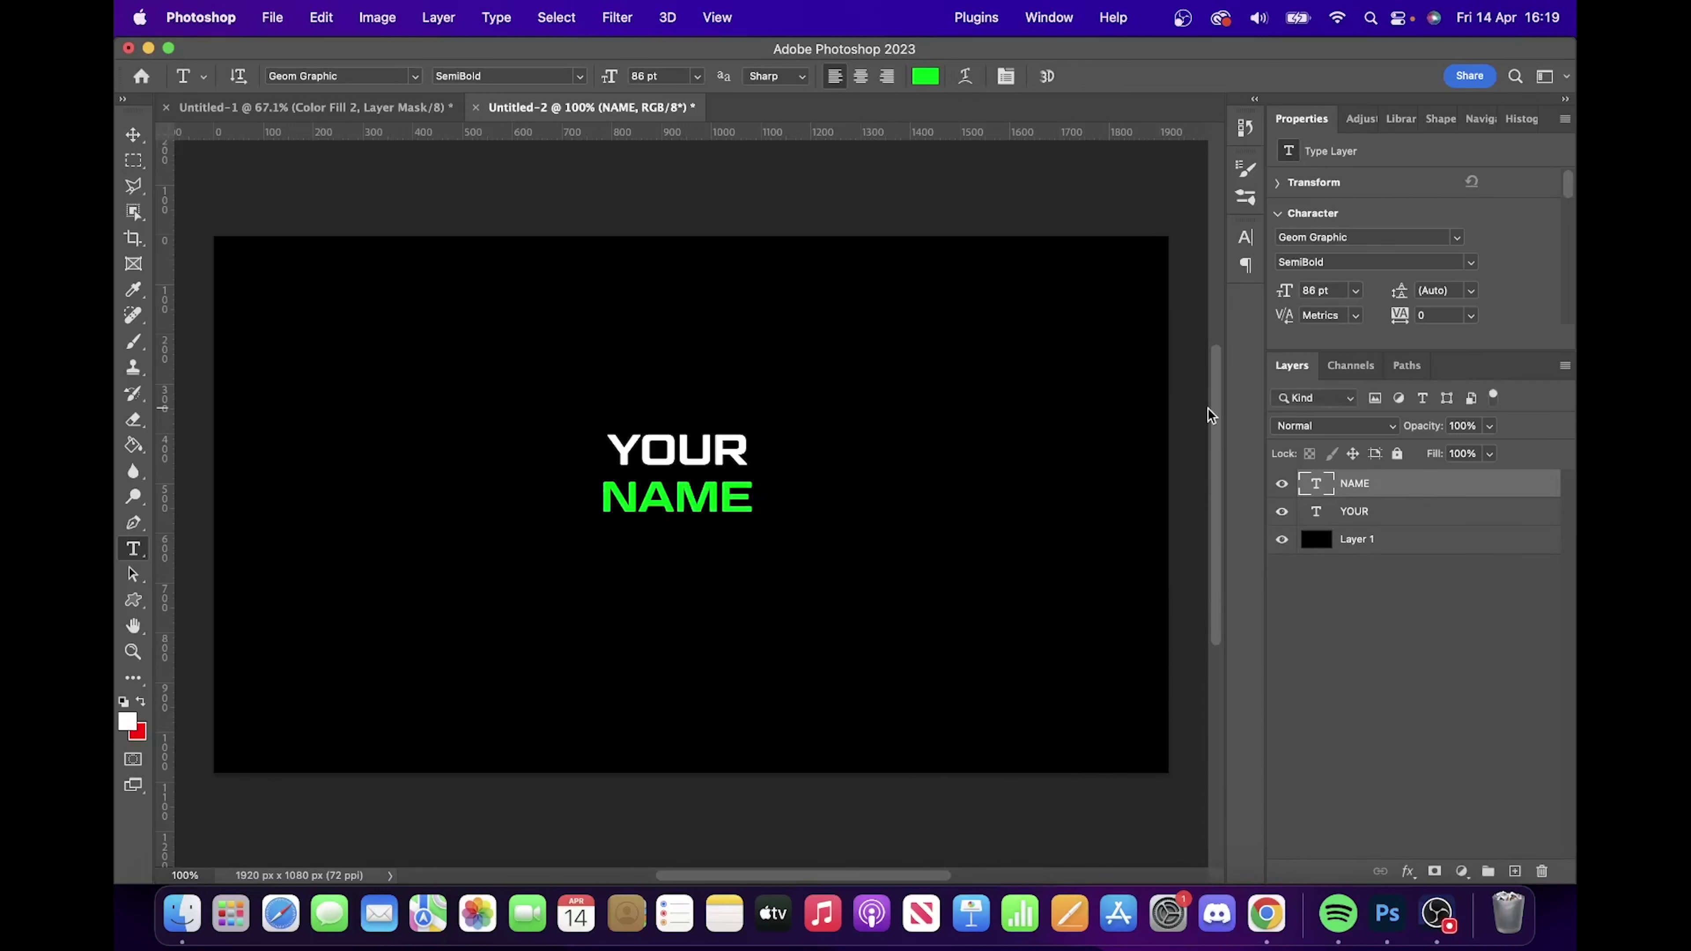
- Scale the "YOUR" and "NAME" text layers together to about 201% and centre them on the canvas at X 960 px, Y 540 px
{"action": "left_click", "coordinate": [1416, 513], "text": "shift"}
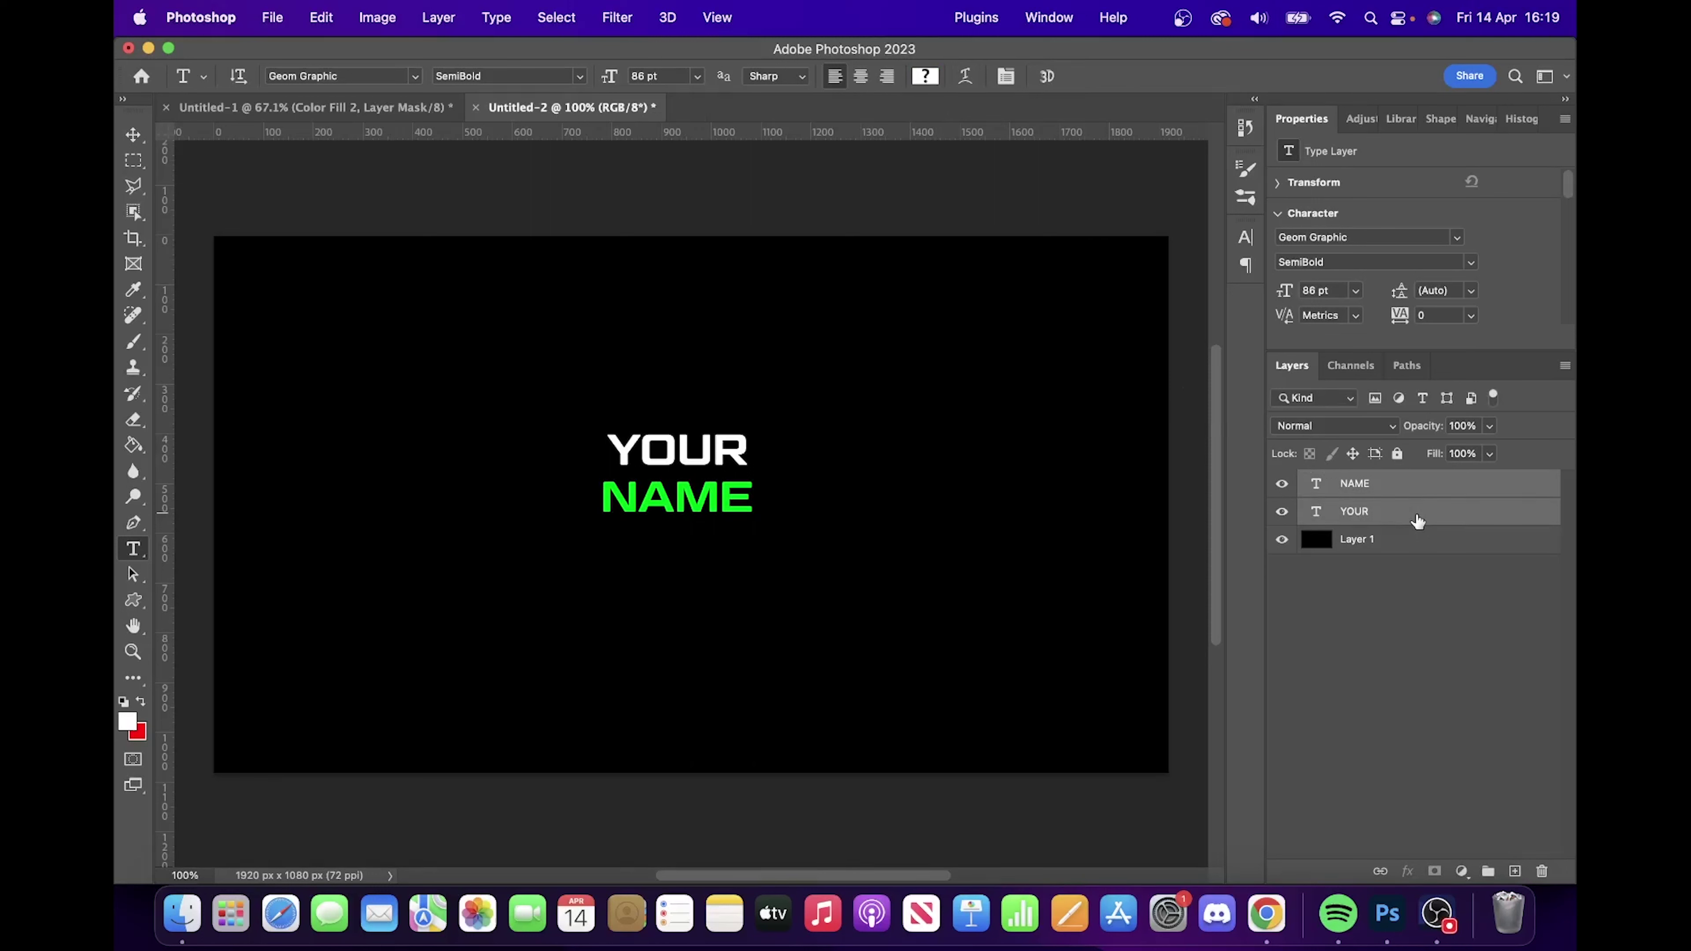
{"action": "key", "text": "super+t"}
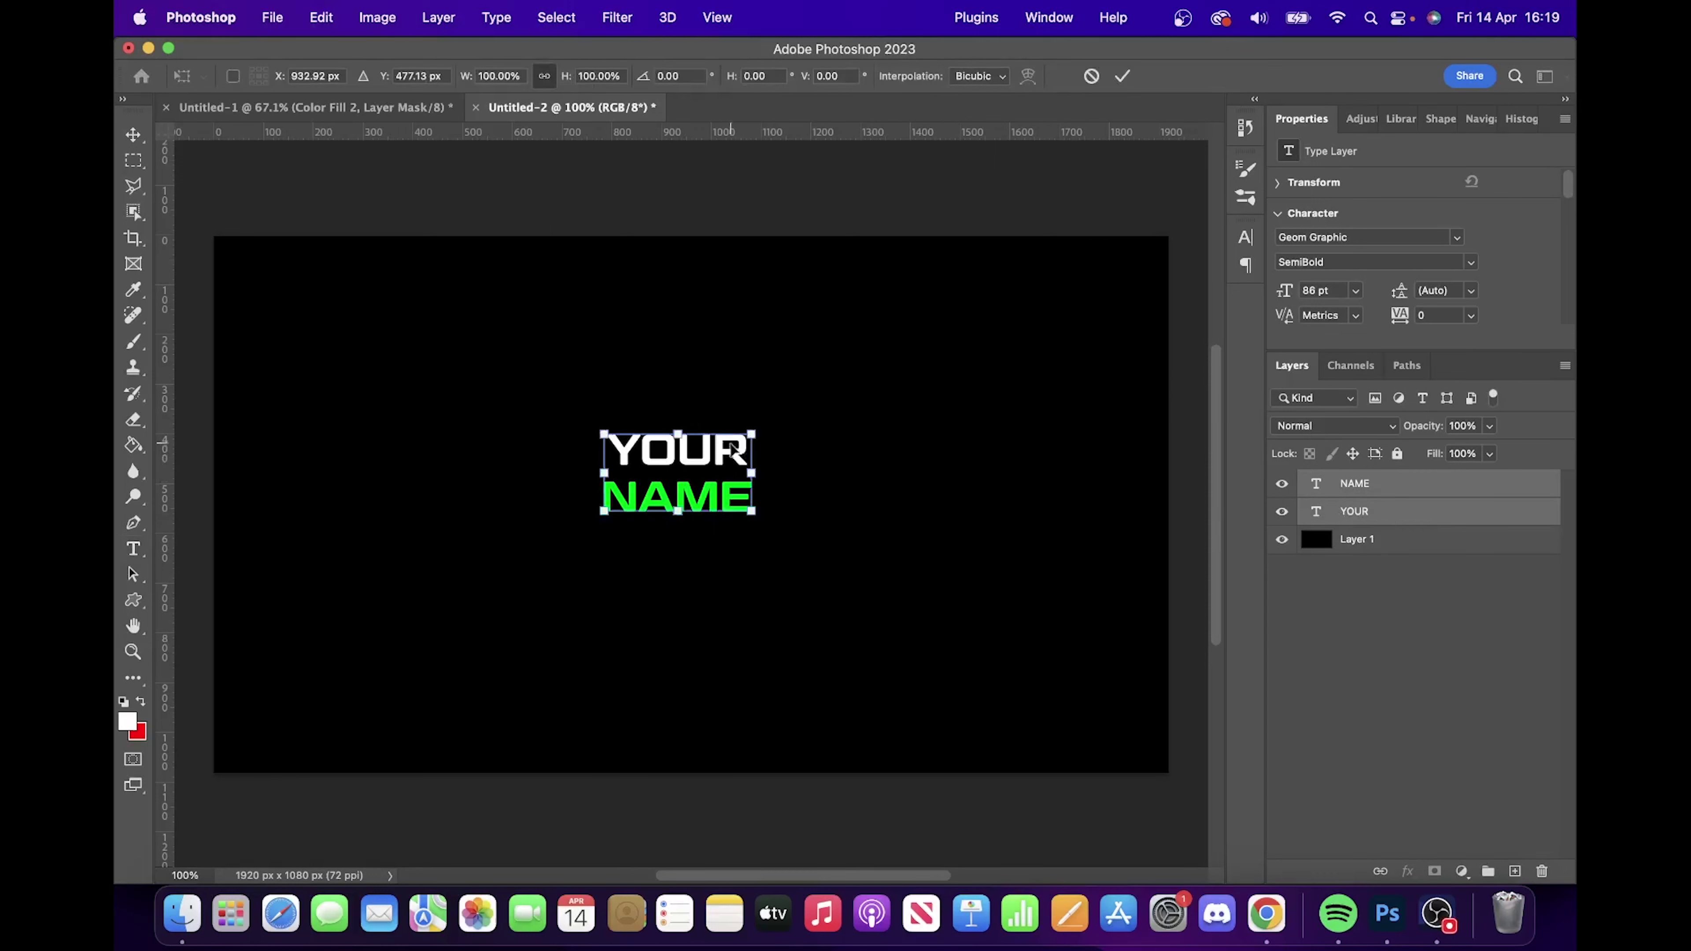
{"action": "left_click_drag", "start_coordinate": [752, 433], "coordinate": [909, 352]}
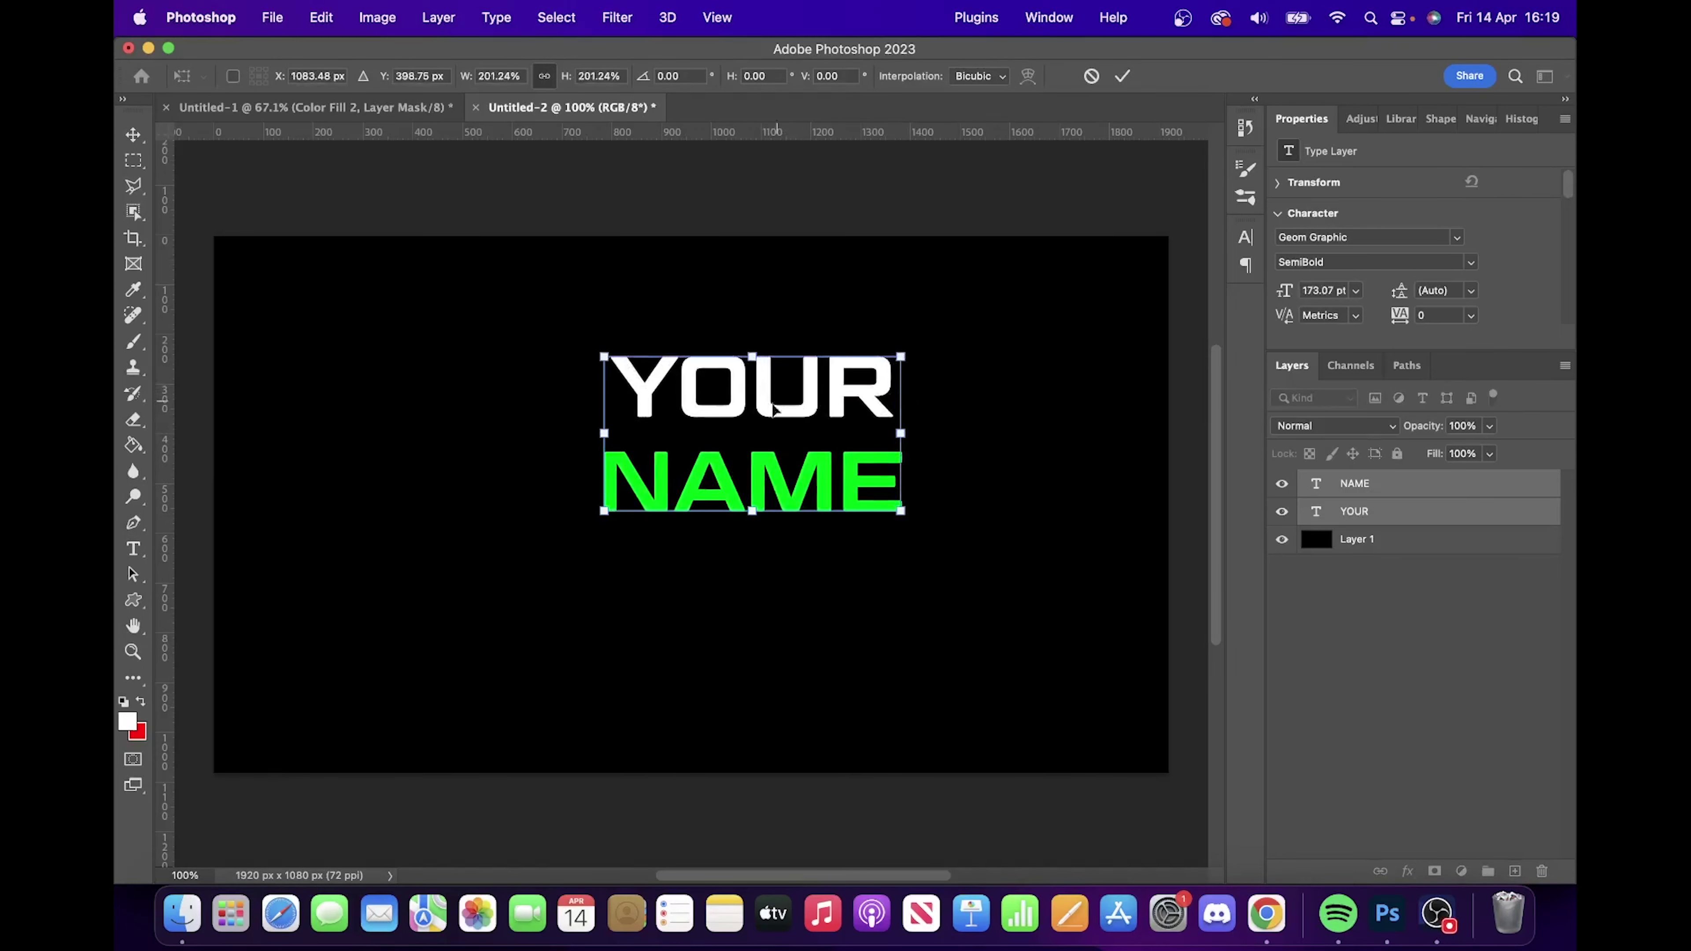
{"action": "left_click_drag", "start_coordinate": [778, 401], "coordinate": [719, 484]}
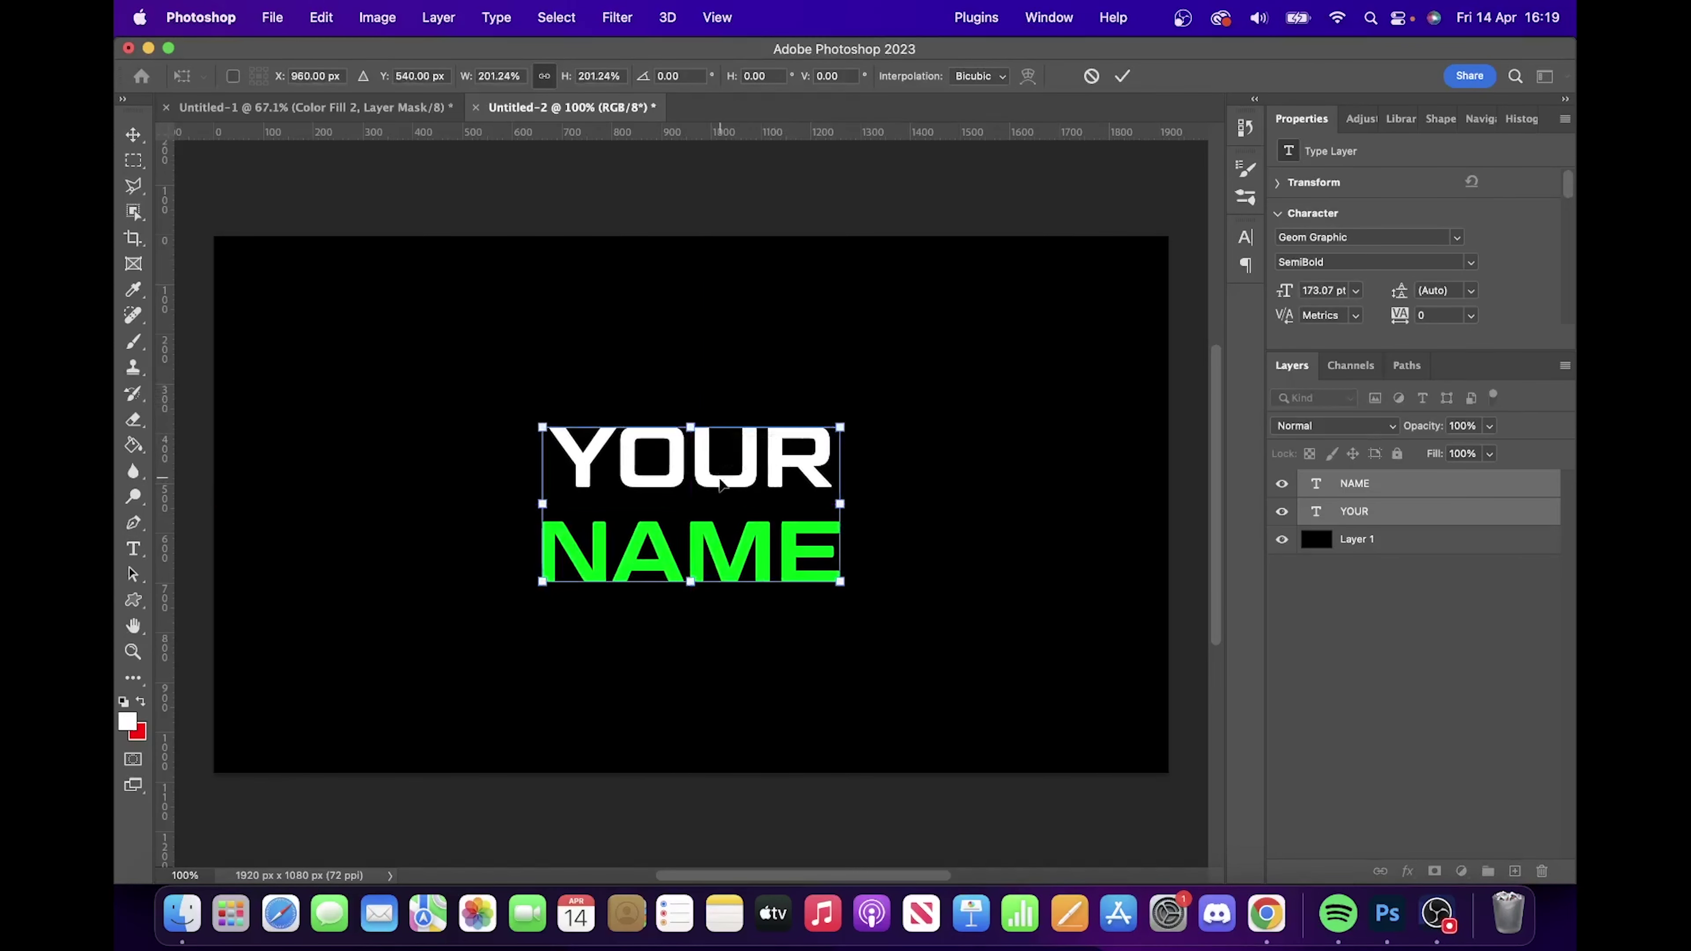
{"action": "left_click", "coordinate": [1122, 75]}
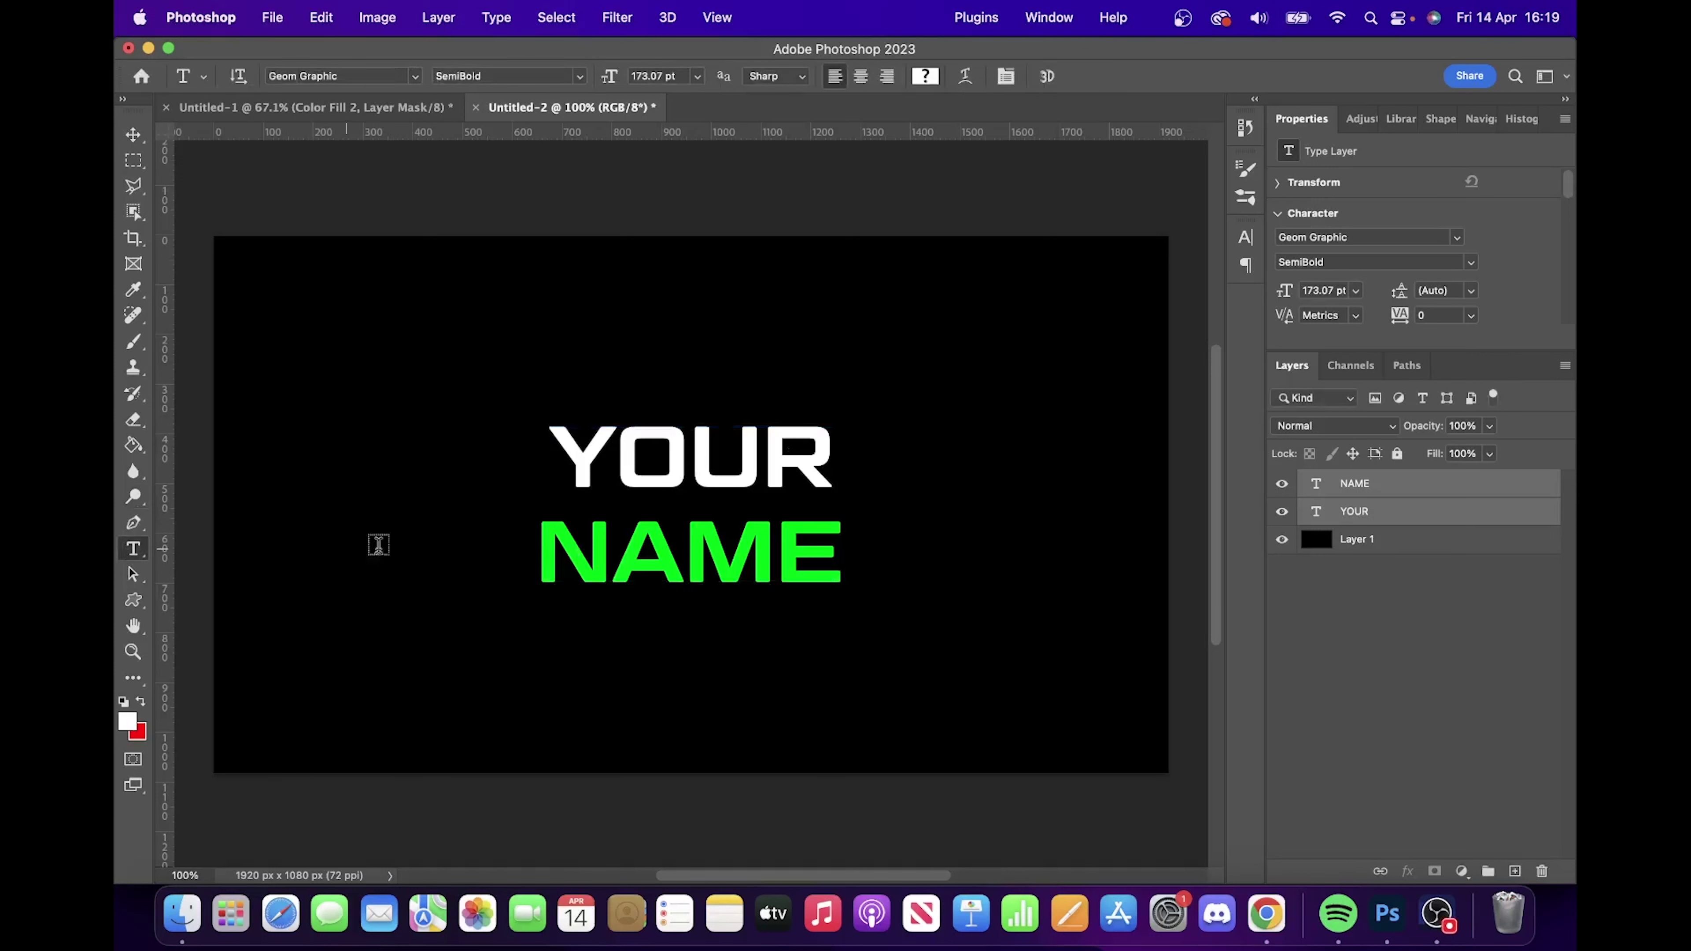
- Change the font of the "NAME" text to Flood Std
{"action": "left_click_drag", "start_coordinate": [545, 541], "coordinate": [837, 540]}
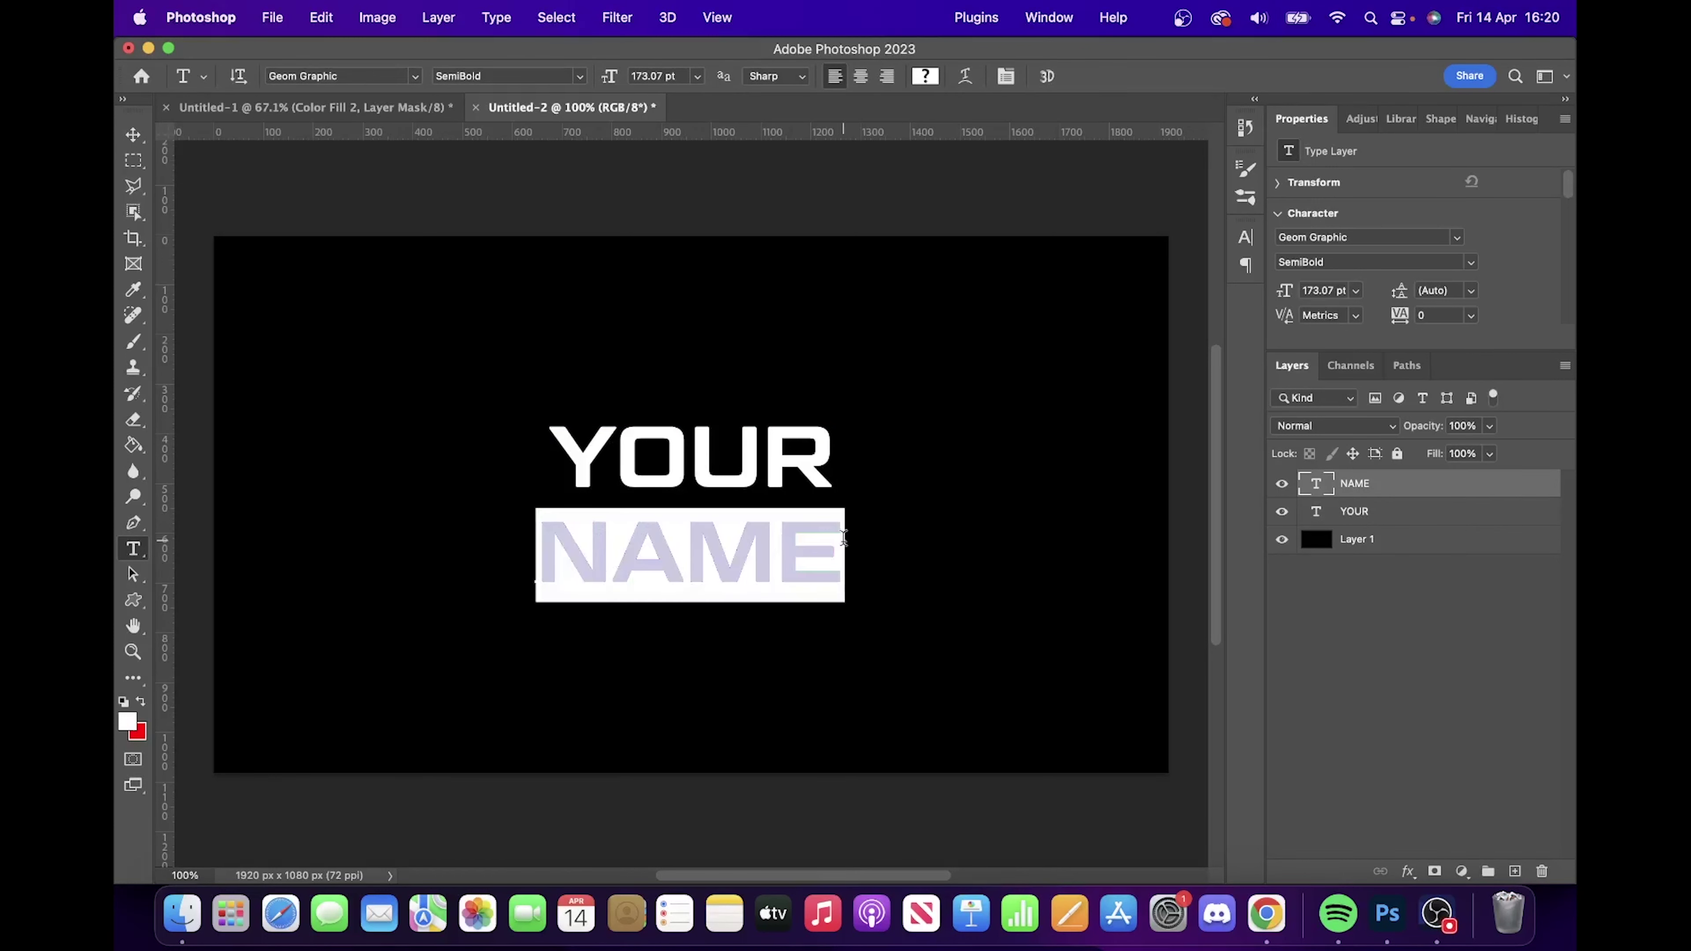
{"action": "left_click", "coordinate": [398, 74]}
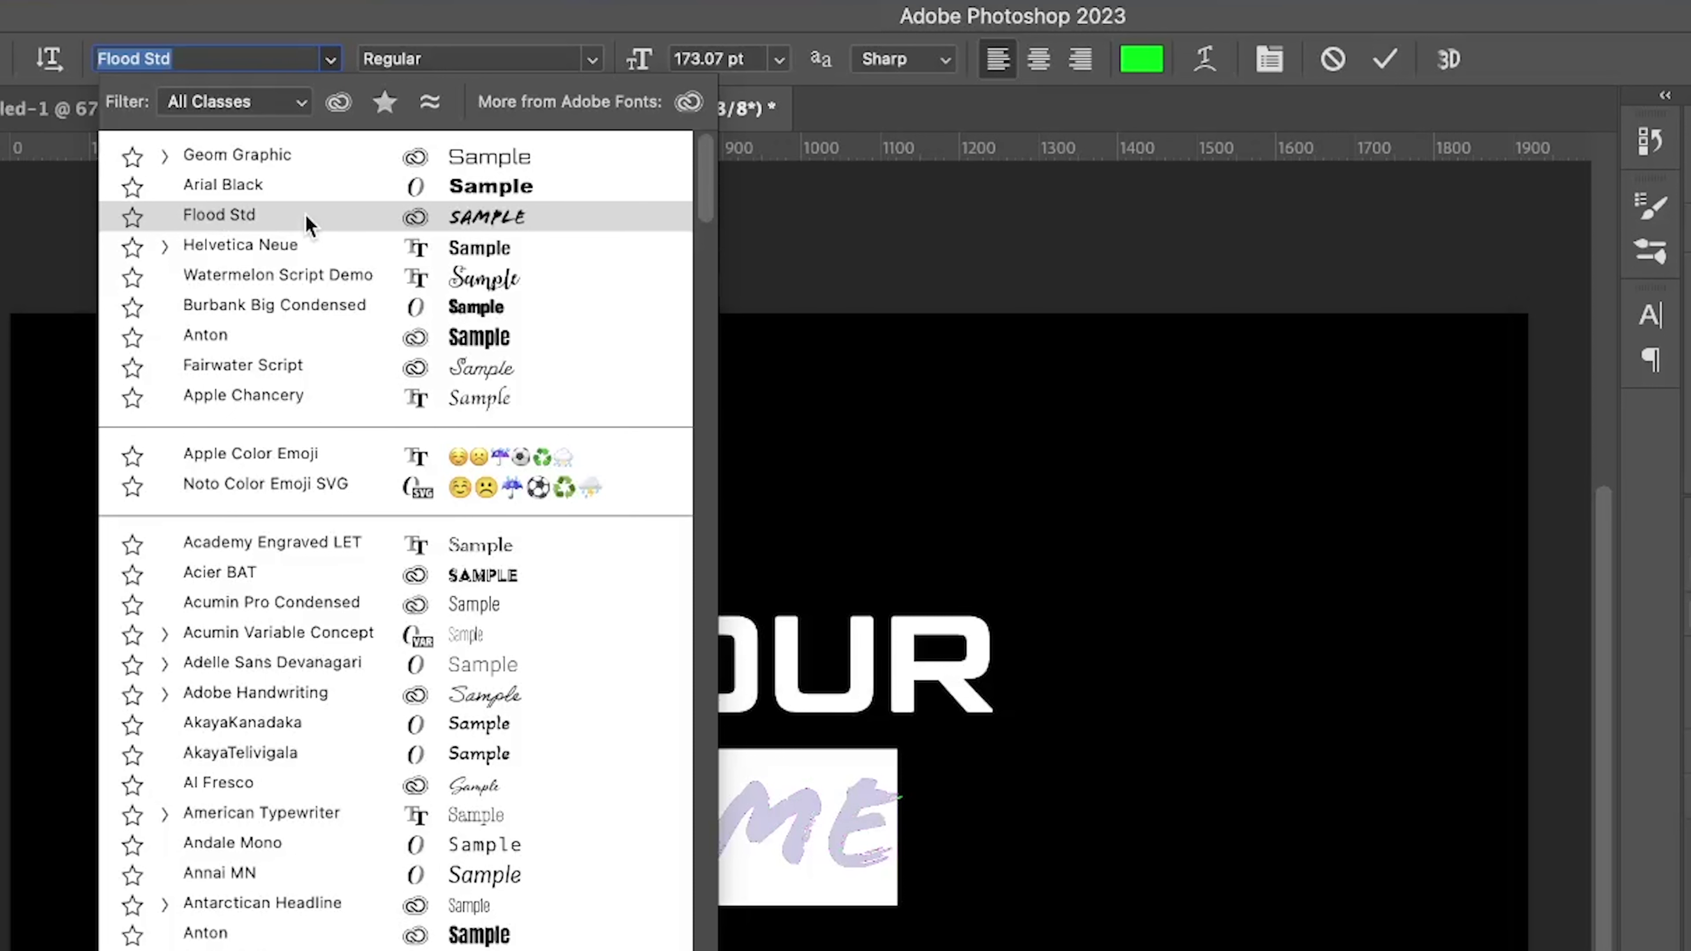
{"action": "left_click", "coordinate": [308, 225]}
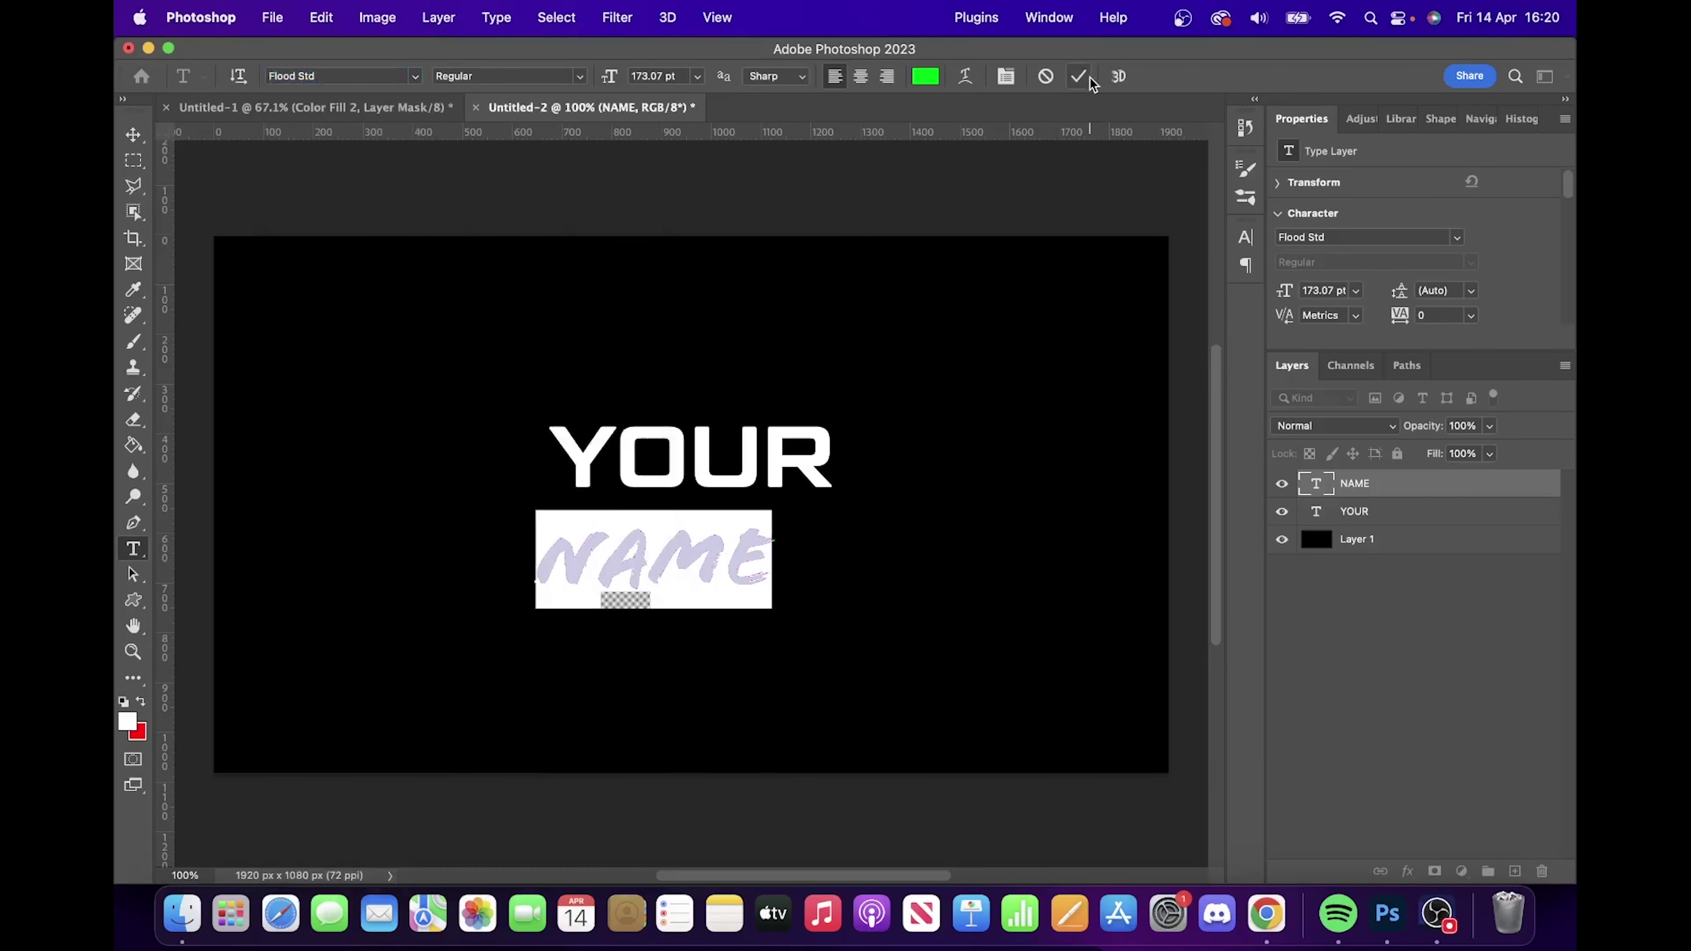
{"action": "left_click", "coordinate": [1384, 59]}
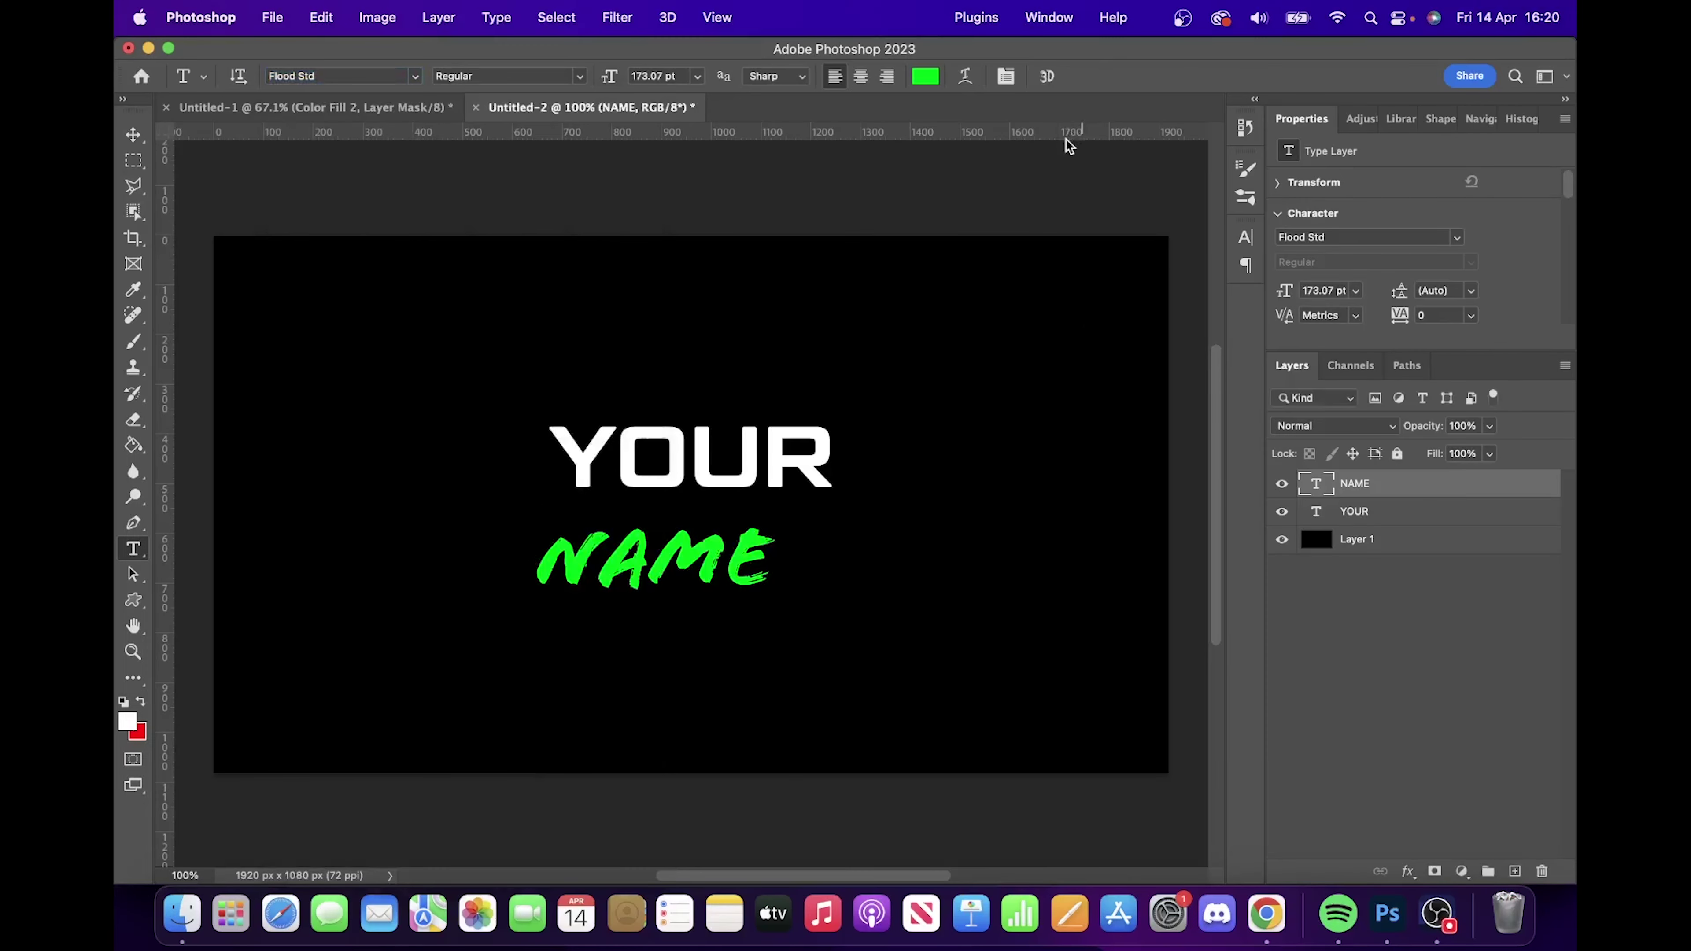
- Scale the "NAME" text to about 140% and place it just beneath "YOUR", centred at about X 960 px, Y 623 px
{"action": "key", "text": "super+t"}
{"action": "left_click_drag", "start_coordinate": [775, 510], "coordinate": [873, 489]}
{"action": "left_click_drag", "start_coordinate": [706, 527], "coordinate": [694, 526]}
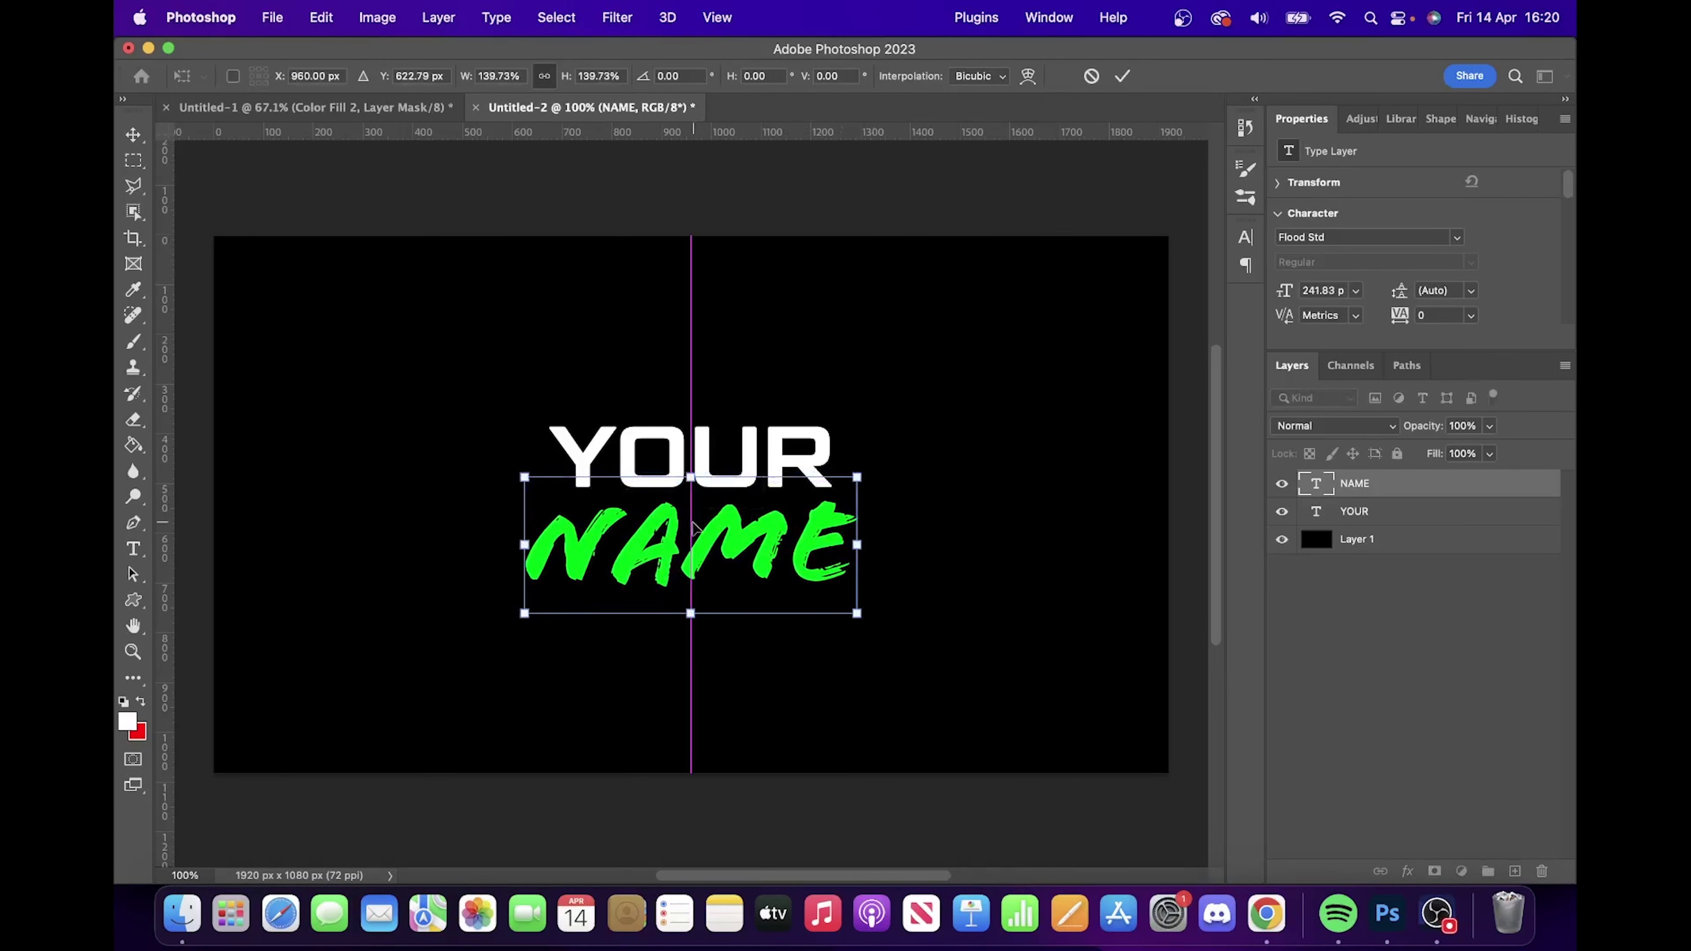
{"action": "left_click", "coordinate": [1122, 75]}
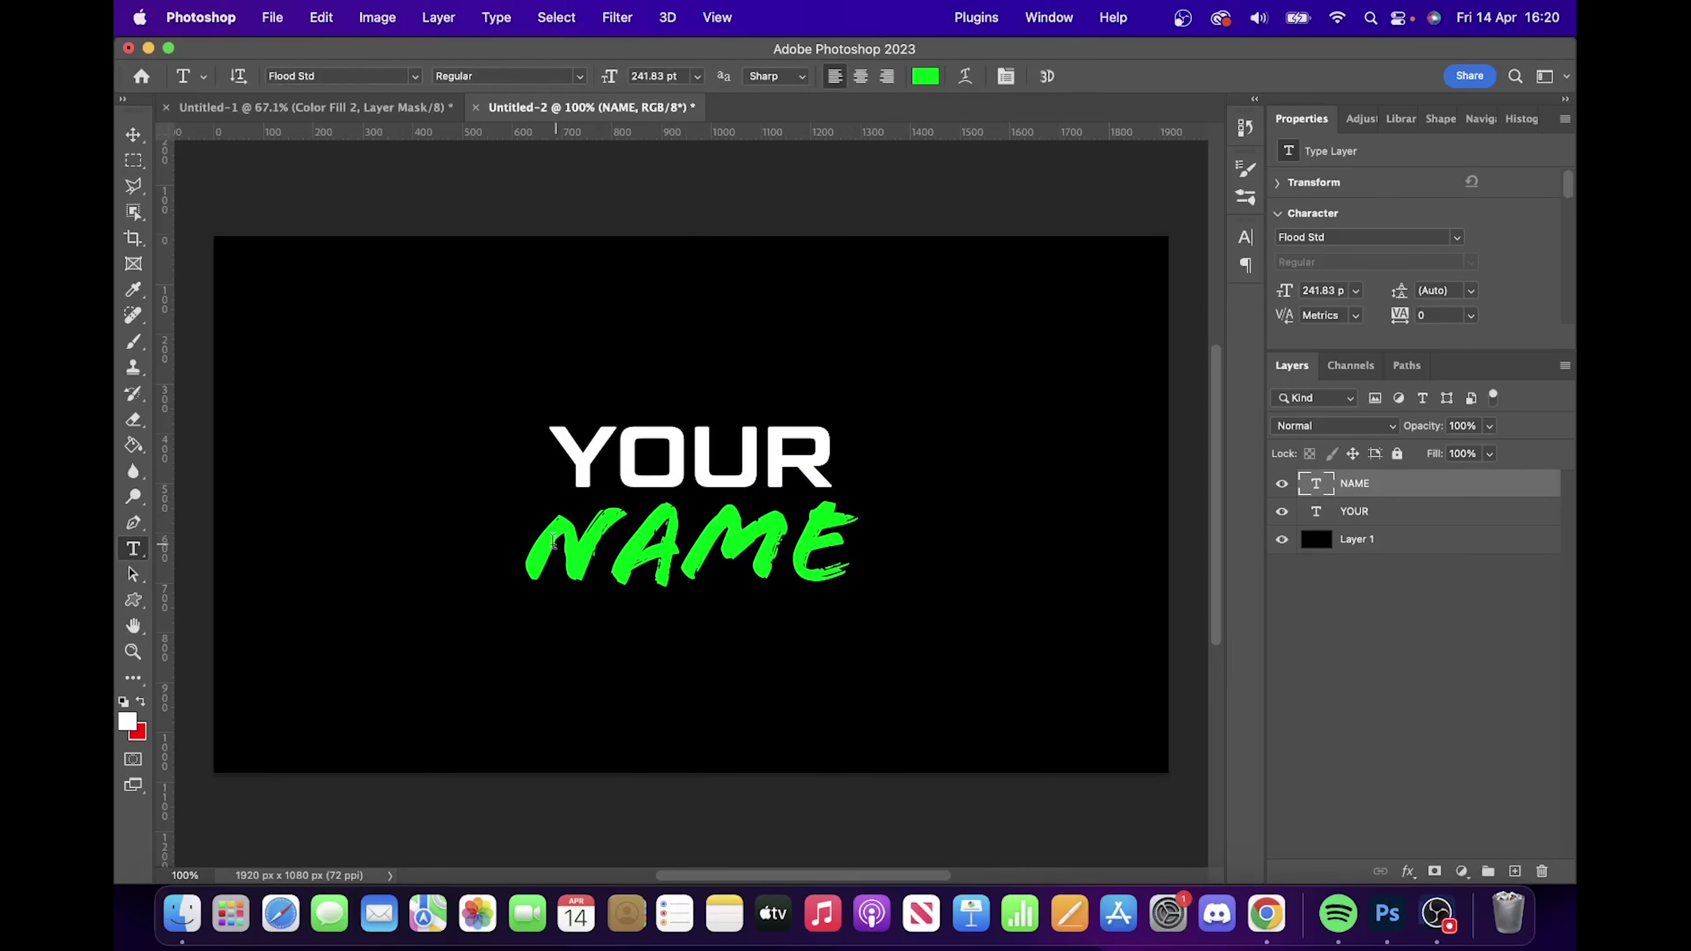
{"action": "left_click_drag", "start_coordinate": [532, 533], "coordinate": [872, 536]}
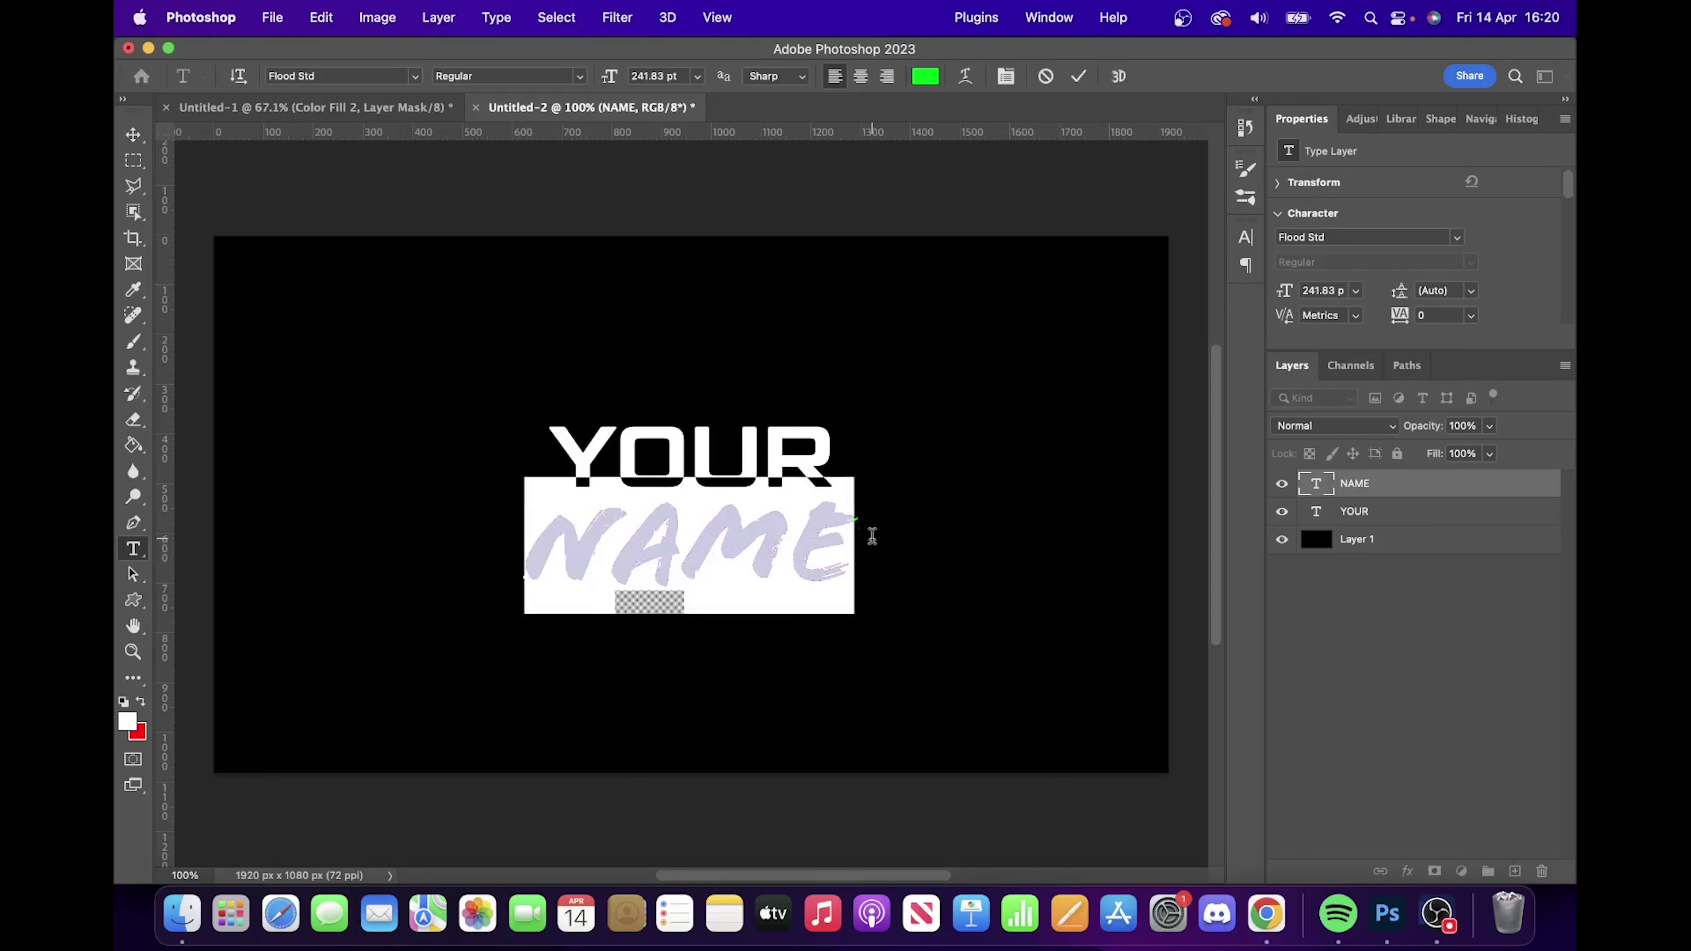
{"action": "left_click", "coordinate": [1078, 76]}
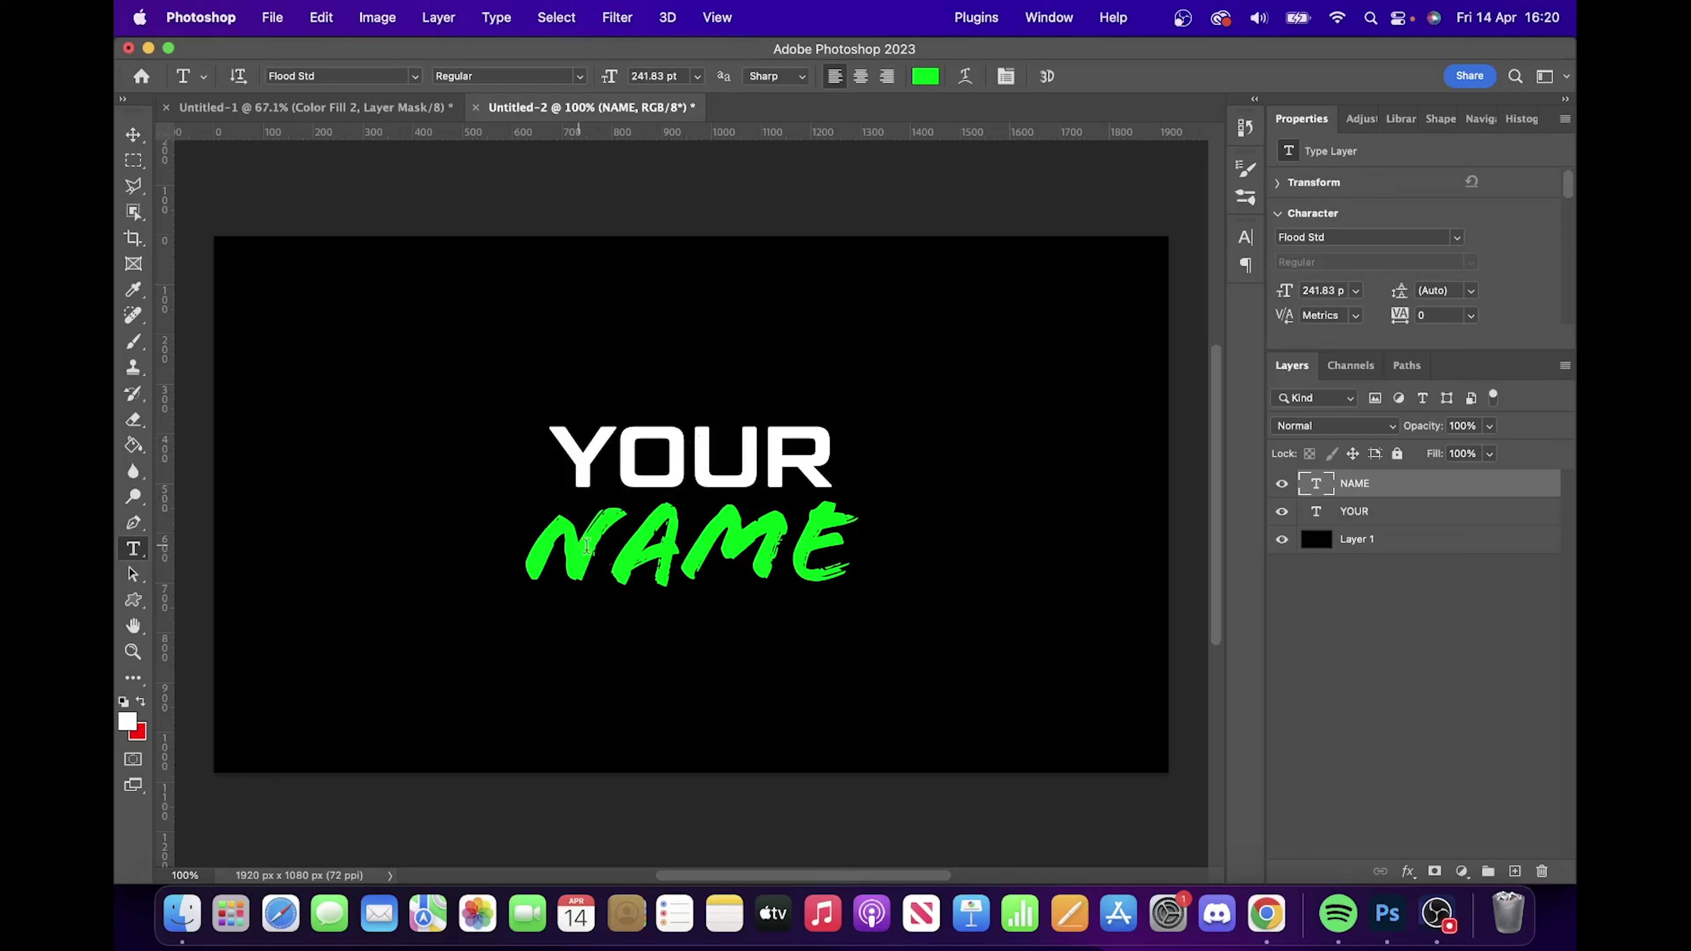
- Nudge the "NAME" text straight up about 50 px so that it overlaps the lower edge of "YOUR"
{"action": "left_click", "coordinate": [133, 135]}
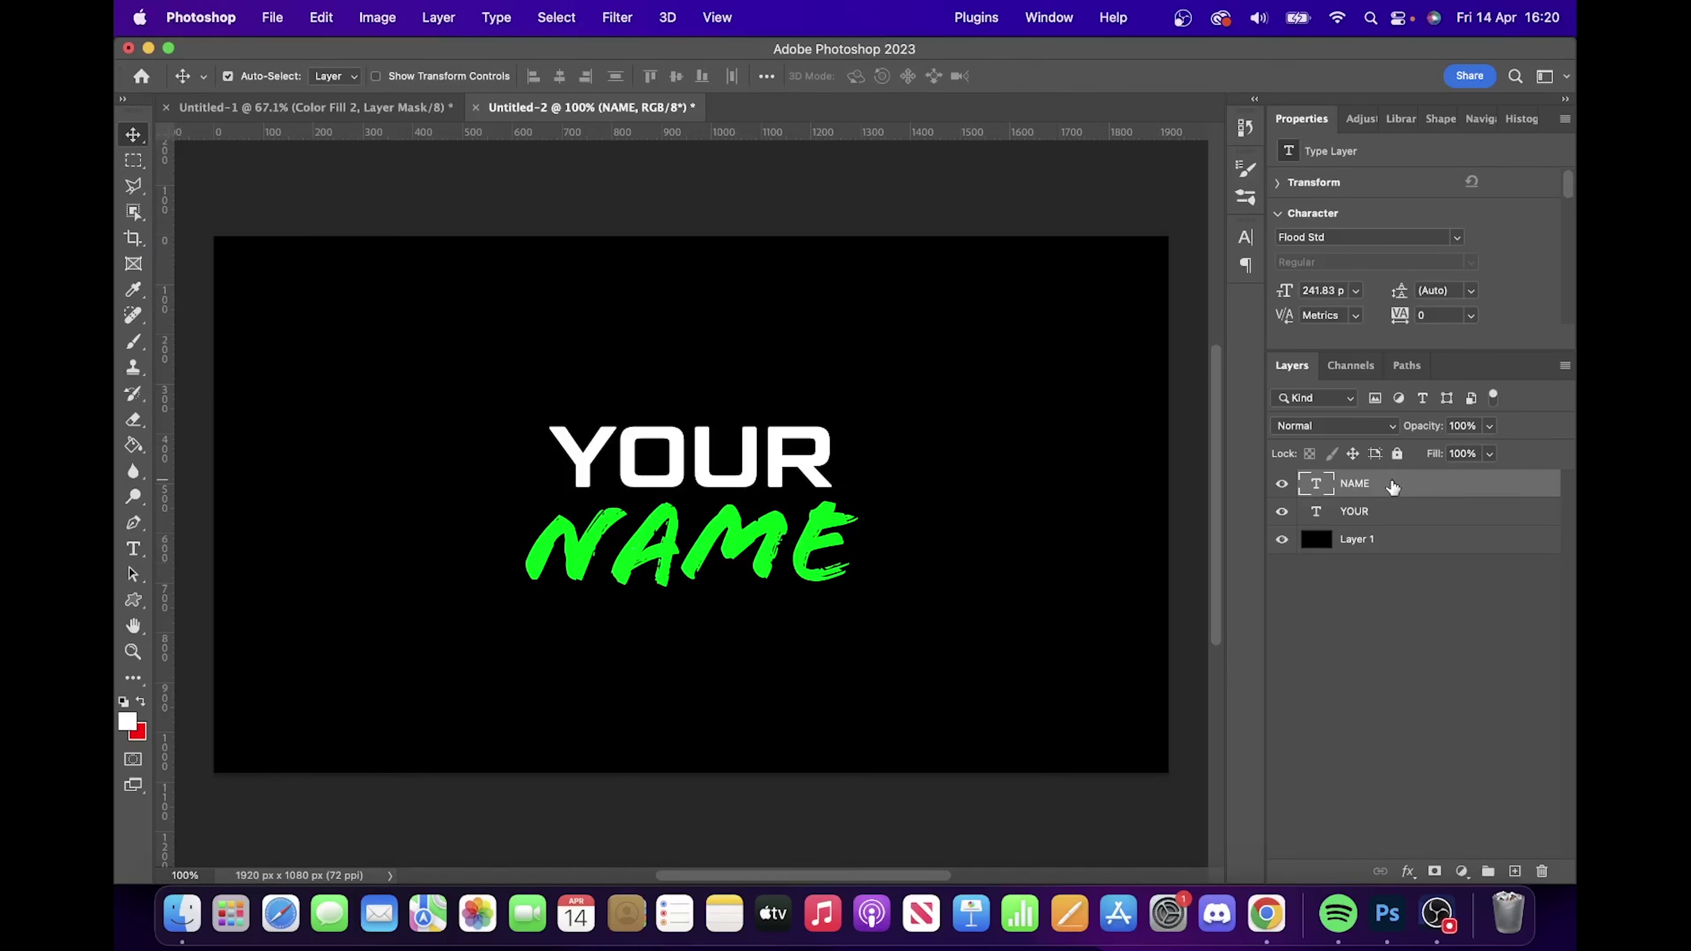
{"action": "key", "text": "Up"}
{"action": "key", "text": "Up"}
{"action": "key", "text": "Up"}
{"action": "key", "text": "Up"}
{"action": "key", "text": "Up"}
{"action": "key", "text": "Up"}
{"action": "key", "text": "Up"}
{"action": "key", "text": "Up"}
{"action": "key", "text": "Up"}
{"action": "key", "text": "Up"}
{"action": "key", "text": "Up"}
{"action": "key", "text": "Up"}
{"action": "key", "text": "Up"}
{"action": "key", "text": "Up"}
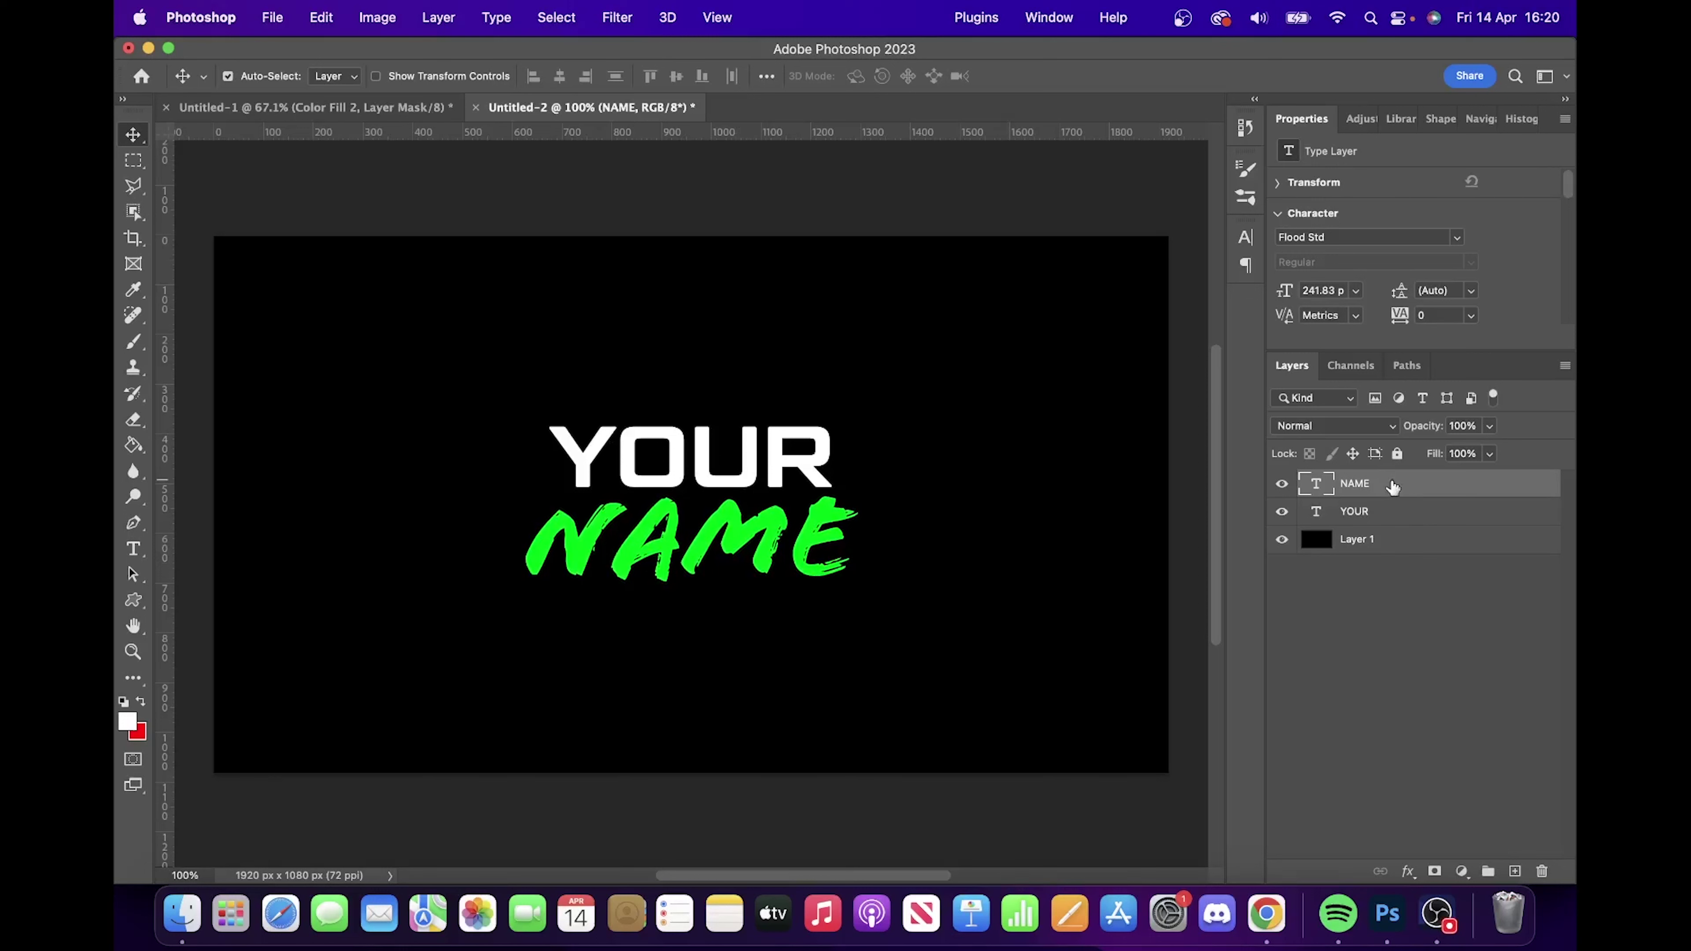
{"action": "key", "text": "Up"}
{"action": "key", "text": "Up"}
{"action": "key", "text": "Up"}
{"action": "key", "text": "Up"}
{"action": "key", "text": "Up"}
{"action": "key", "text": "Up"}
{"action": "key", "text": "Up"}
{"action": "key", "text": "Up"}
{"action": "key", "text": "Up"}
{"action": "key", "text": "Up"}
{"action": "key", "text": "Up"}
{"action": "key", "text": "Up"}
{"action": "key", "text": "Up"}
{"action": "key", "text": "Up"}
{"action": "key", "text": "Up"}
{"action": "key", "text": "Up"}
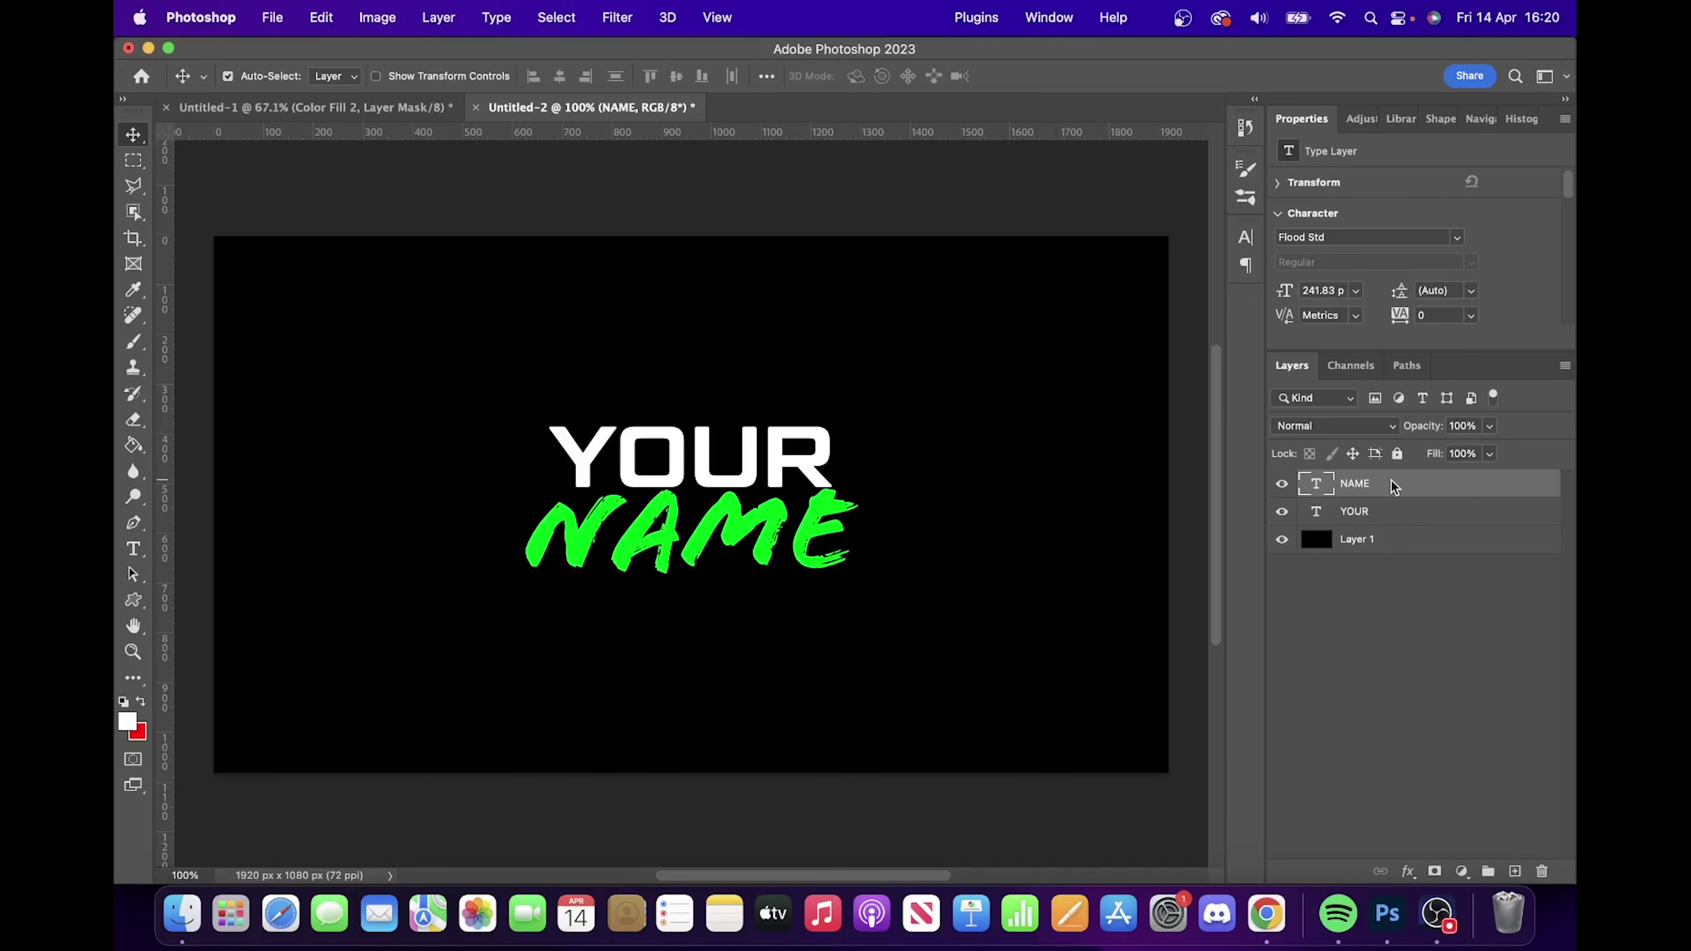
{"action": "key", "text": "Up"}
{"action": "key", "text": "Up"}
{"action": "key", "text": "Up"}
{"action": "key", "text": "Up"}
{"action": "key", "text": "Up"}
{"action": "key", "text": "Up"}
{"action": "key", "text": "Up"}
{"action": "key", "text": "Up"}
{"action": "key", "text": "Up"}
{"action": "key", "text": "Up"}
{"action": "key", "text": "Up"}
{"action": "key", "text": "Up"}
{"action": "key", "text": "Up"}
{"action": "key", "text": "Up"}
{"action": "key", "text": "Up"}
{"action": "key", "text": "Up"}
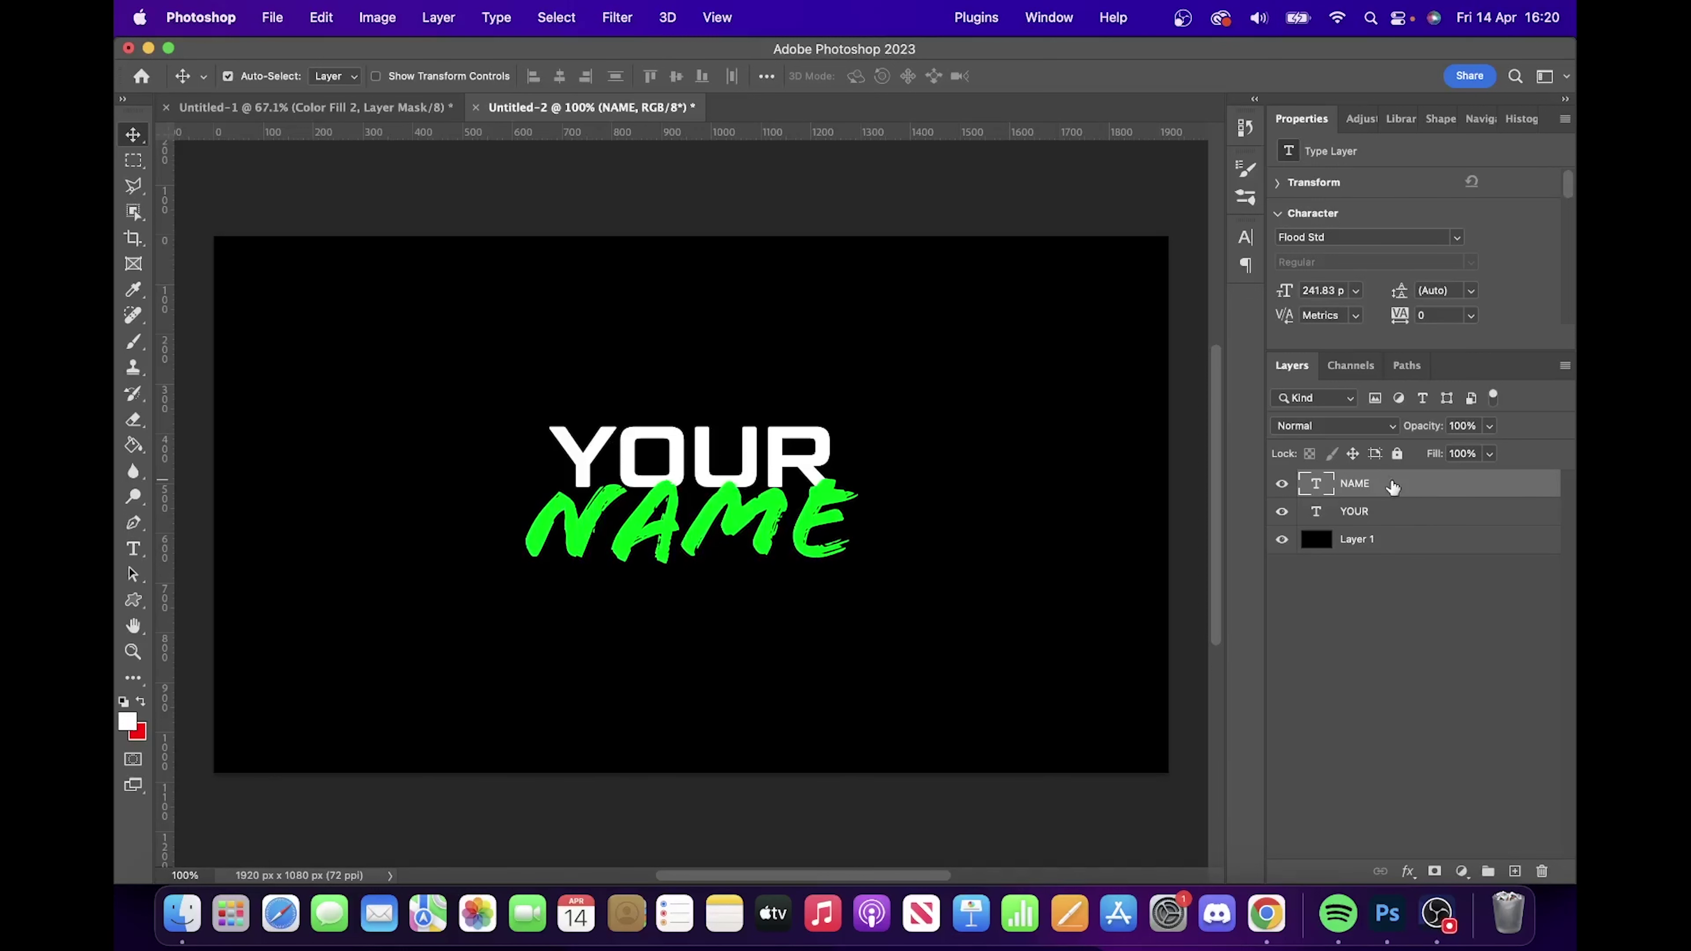
{"action": "key", "text": "Up"}
{"action": "key", "text": "Up"}
{"action": "key", "text": "Up"}
{"action": "key", "text": "Up"}
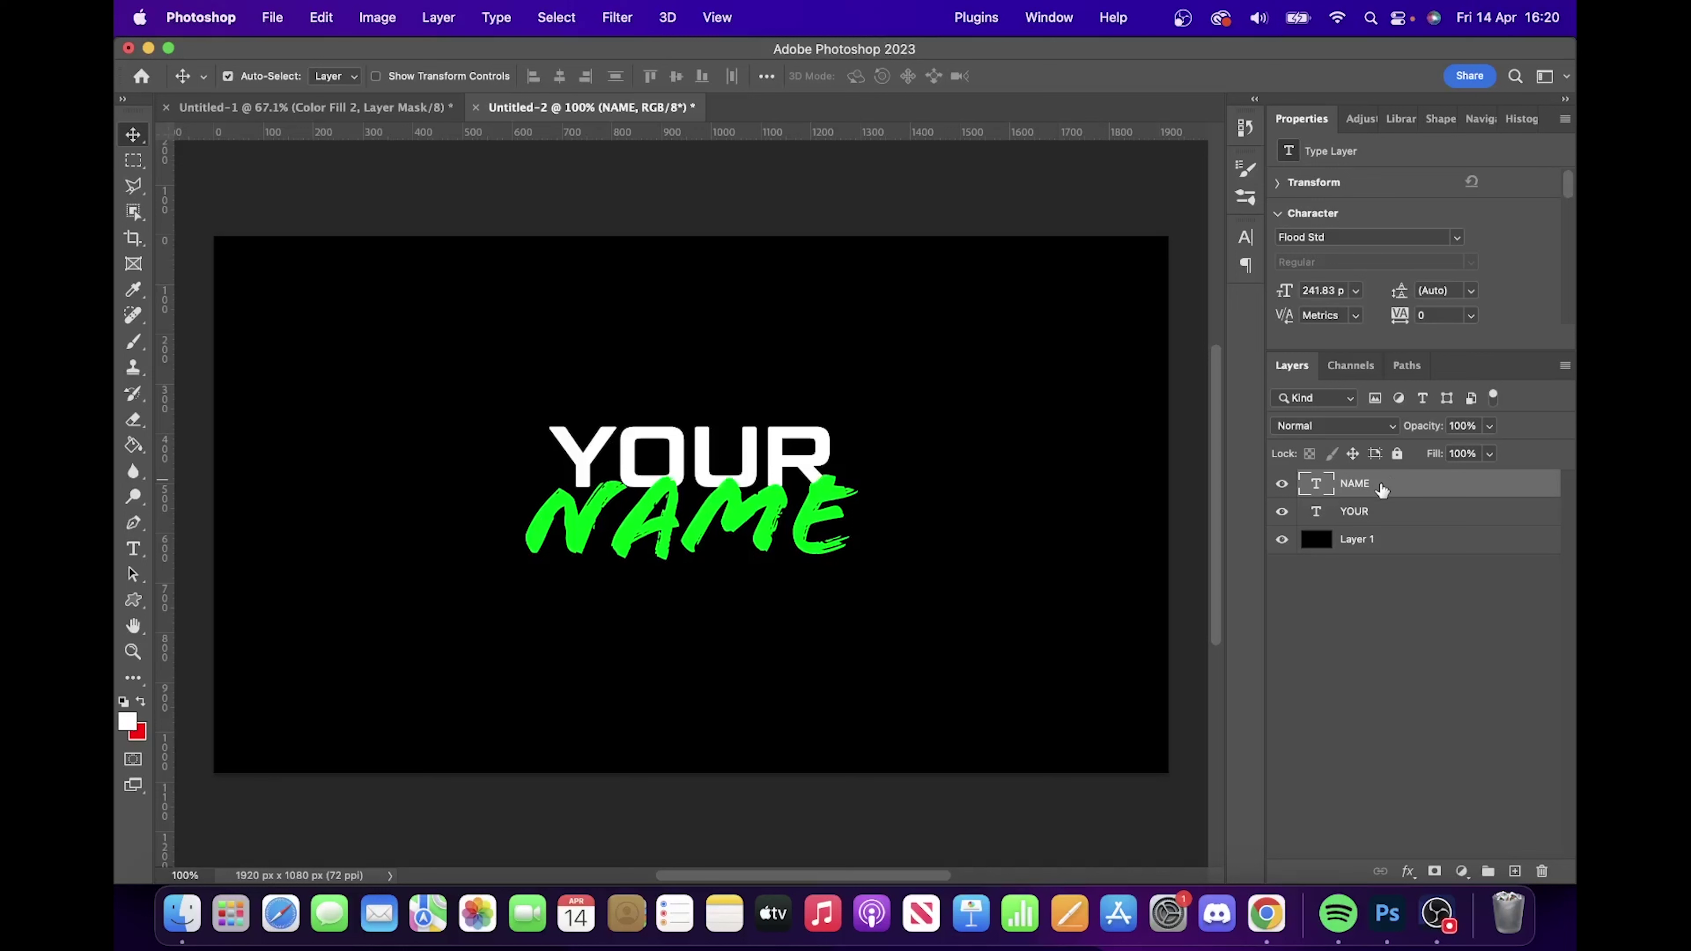
- Enlarge the "YOUR" and "NAME" layers together until "YOUR" is about 216 pt, and re-centre them on the canvas
{"action": "left_click", "coordinate": [1397, 513], "text": "shift"}
{"action": "key", "text": "super+t"}
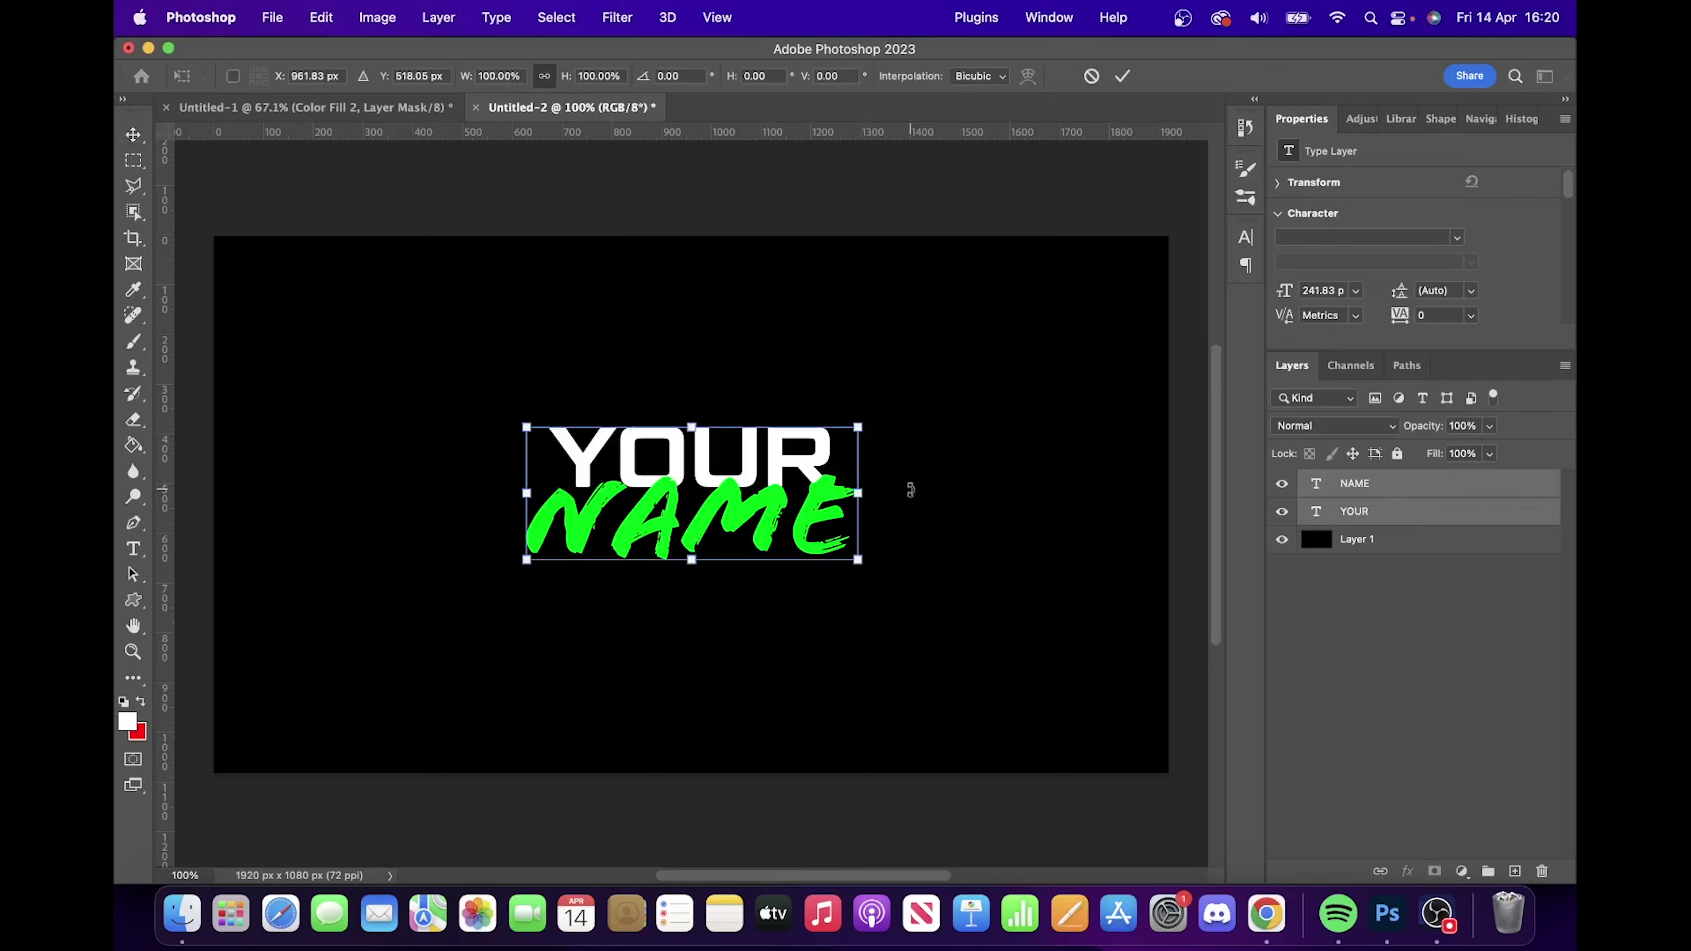
{"action": "left_click_drag", "start_coordinate": [726, 474], "coordinate": [937, 406]}
{"action": "left_click_drag", "start_coordinate": [812, 445], "coordinate": [778, 463]}
{"action": "left_click", "coordinate": [1122, 75]}
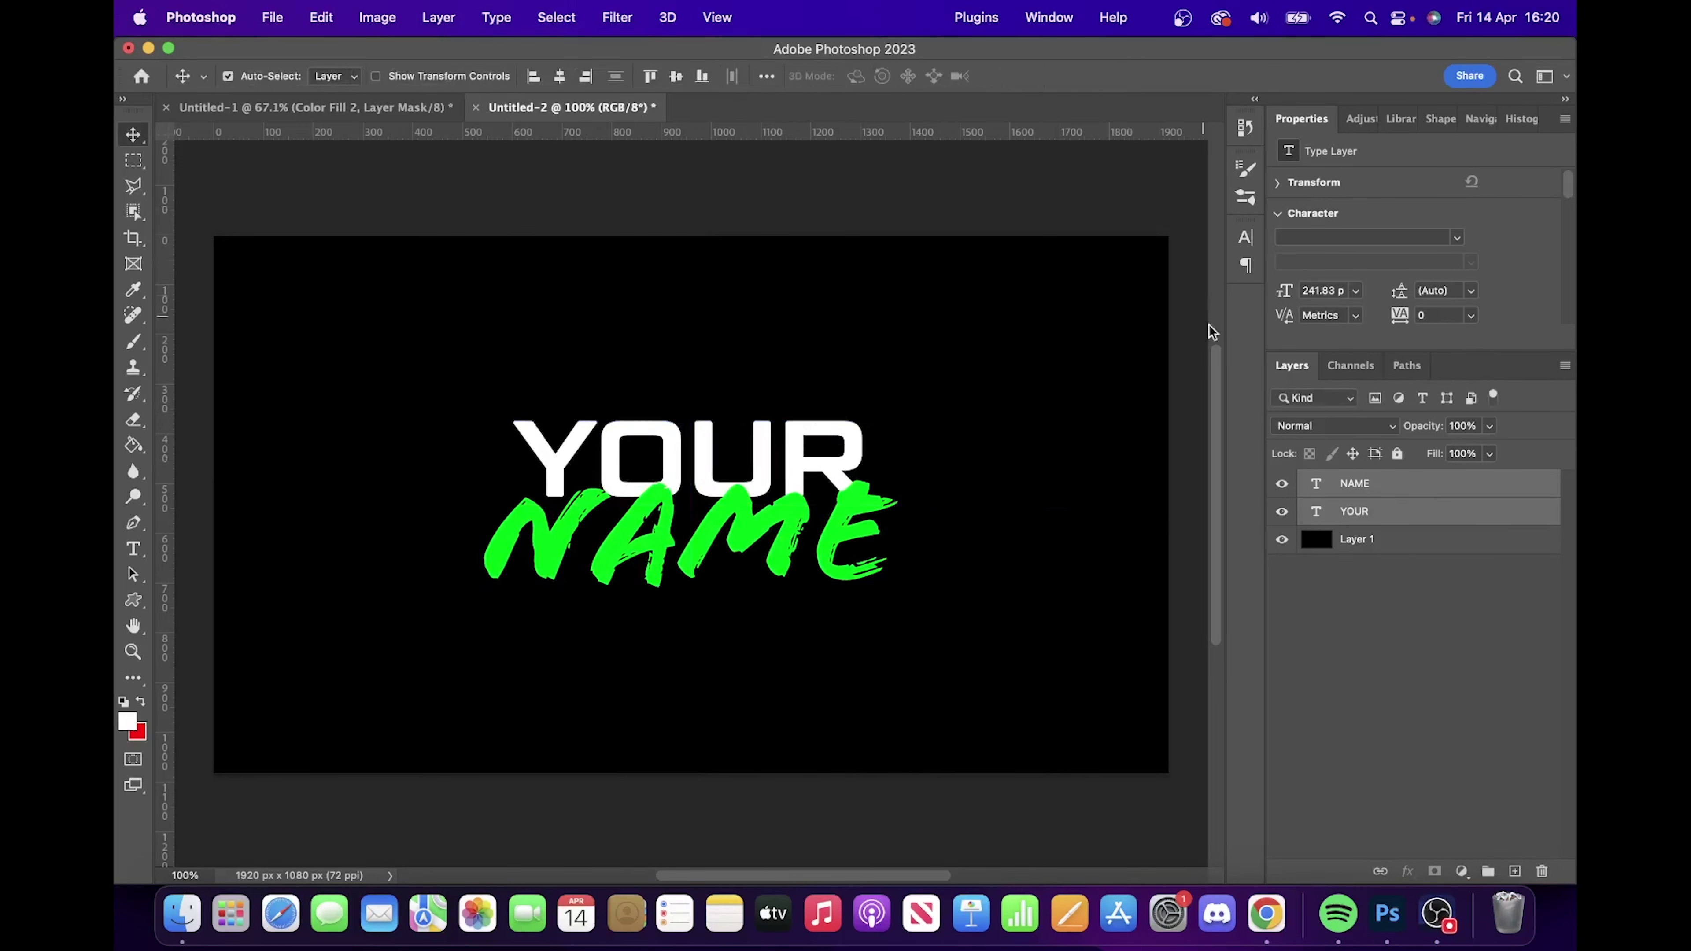
- Rasterize the "YOUR" text layer
{"action": "left_click", "coordinate": [1385, 493]}
{"action": "left_click", "coordinate": [1375, 517]}
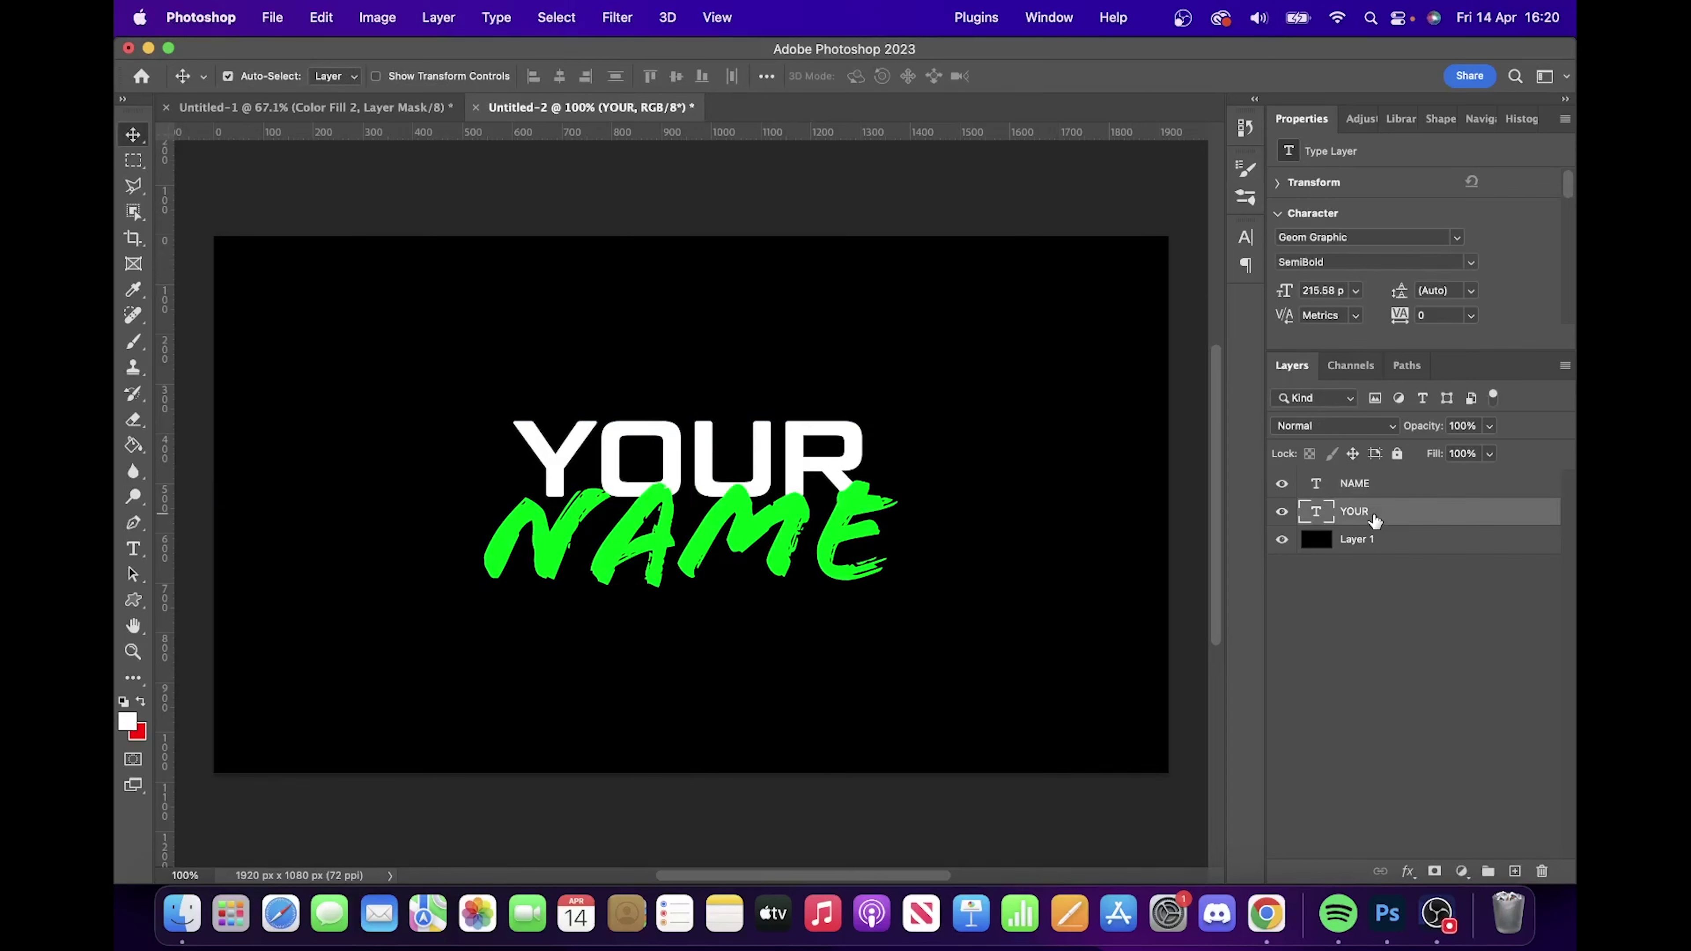
{"action": "right_click", "coordinate": [1374, 517]}
{"action": "scroll", "coordinate": [1215, 865], "scroll_direction": "down", "scroll_amount": 5}
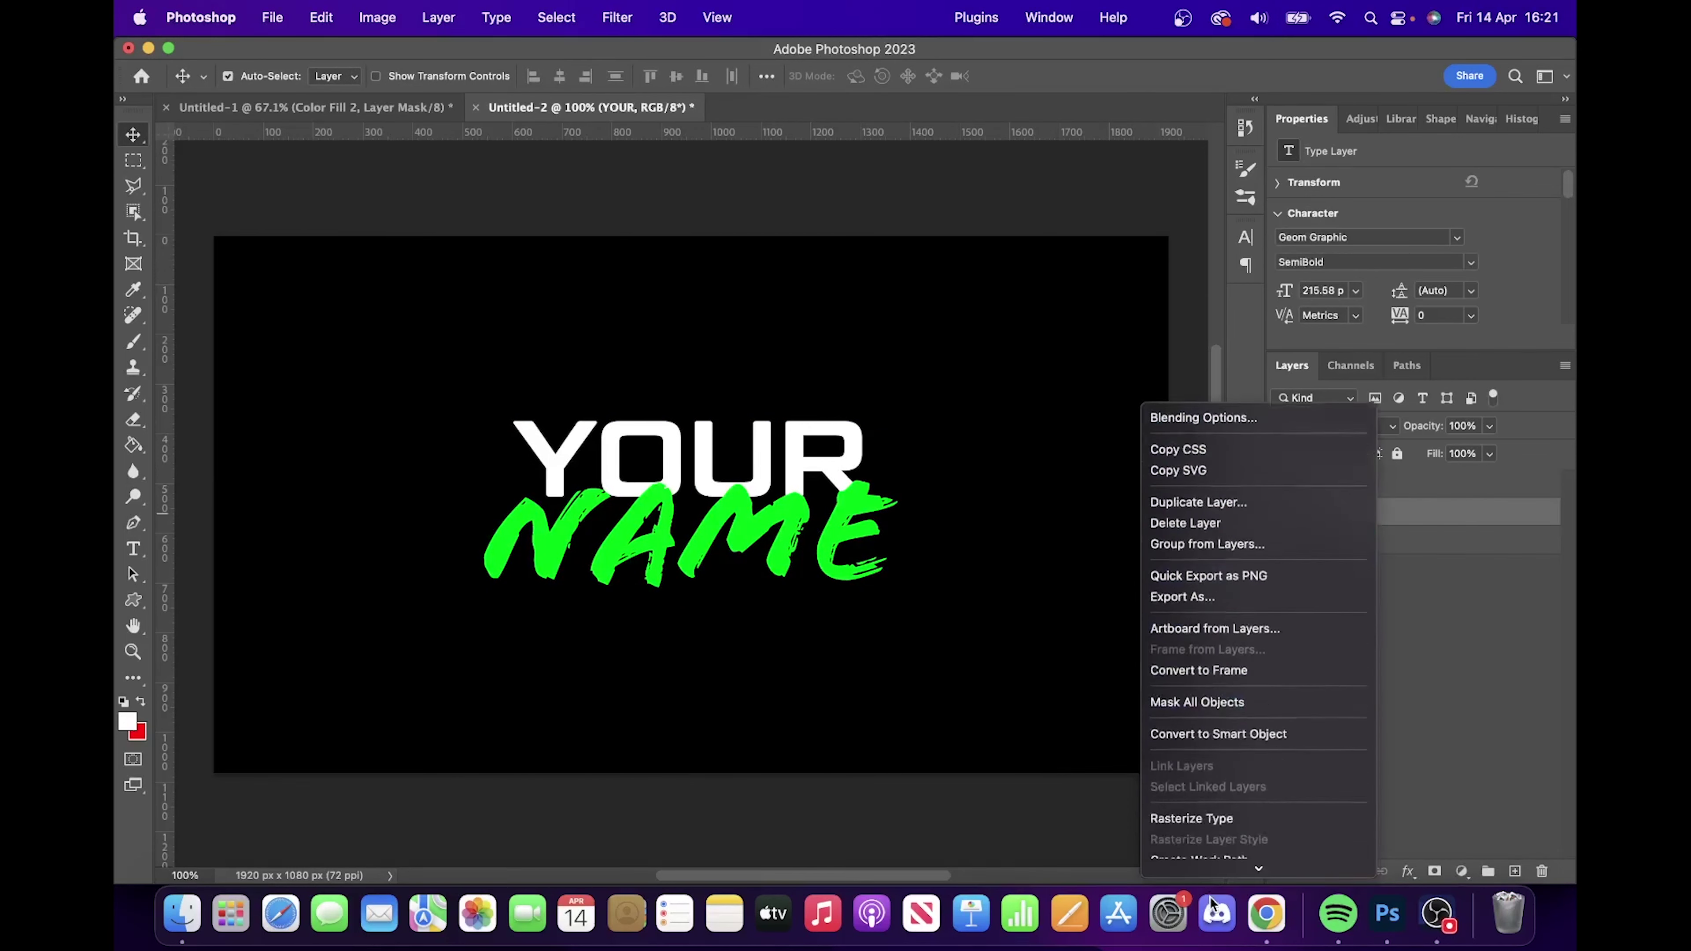
{"action": "scroll", "coordinate": [1218, 864], "scroll_direction": "down", "scroll_amount": 4}
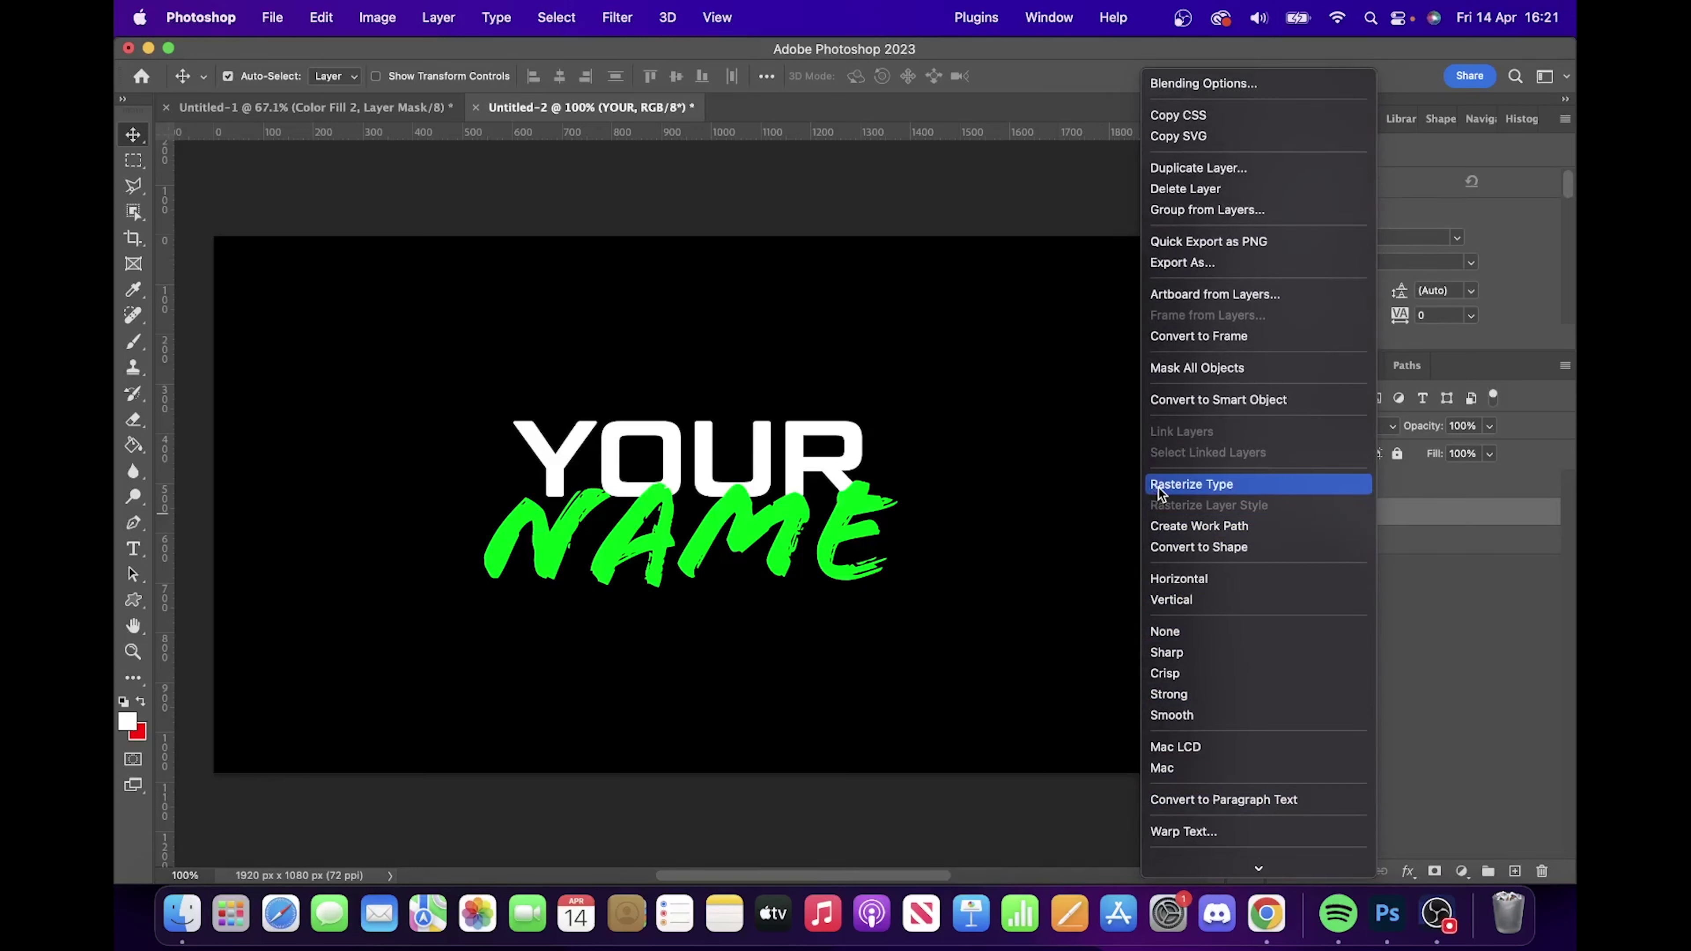
{"action": "left_click", "coordinate": [1192, 485]}
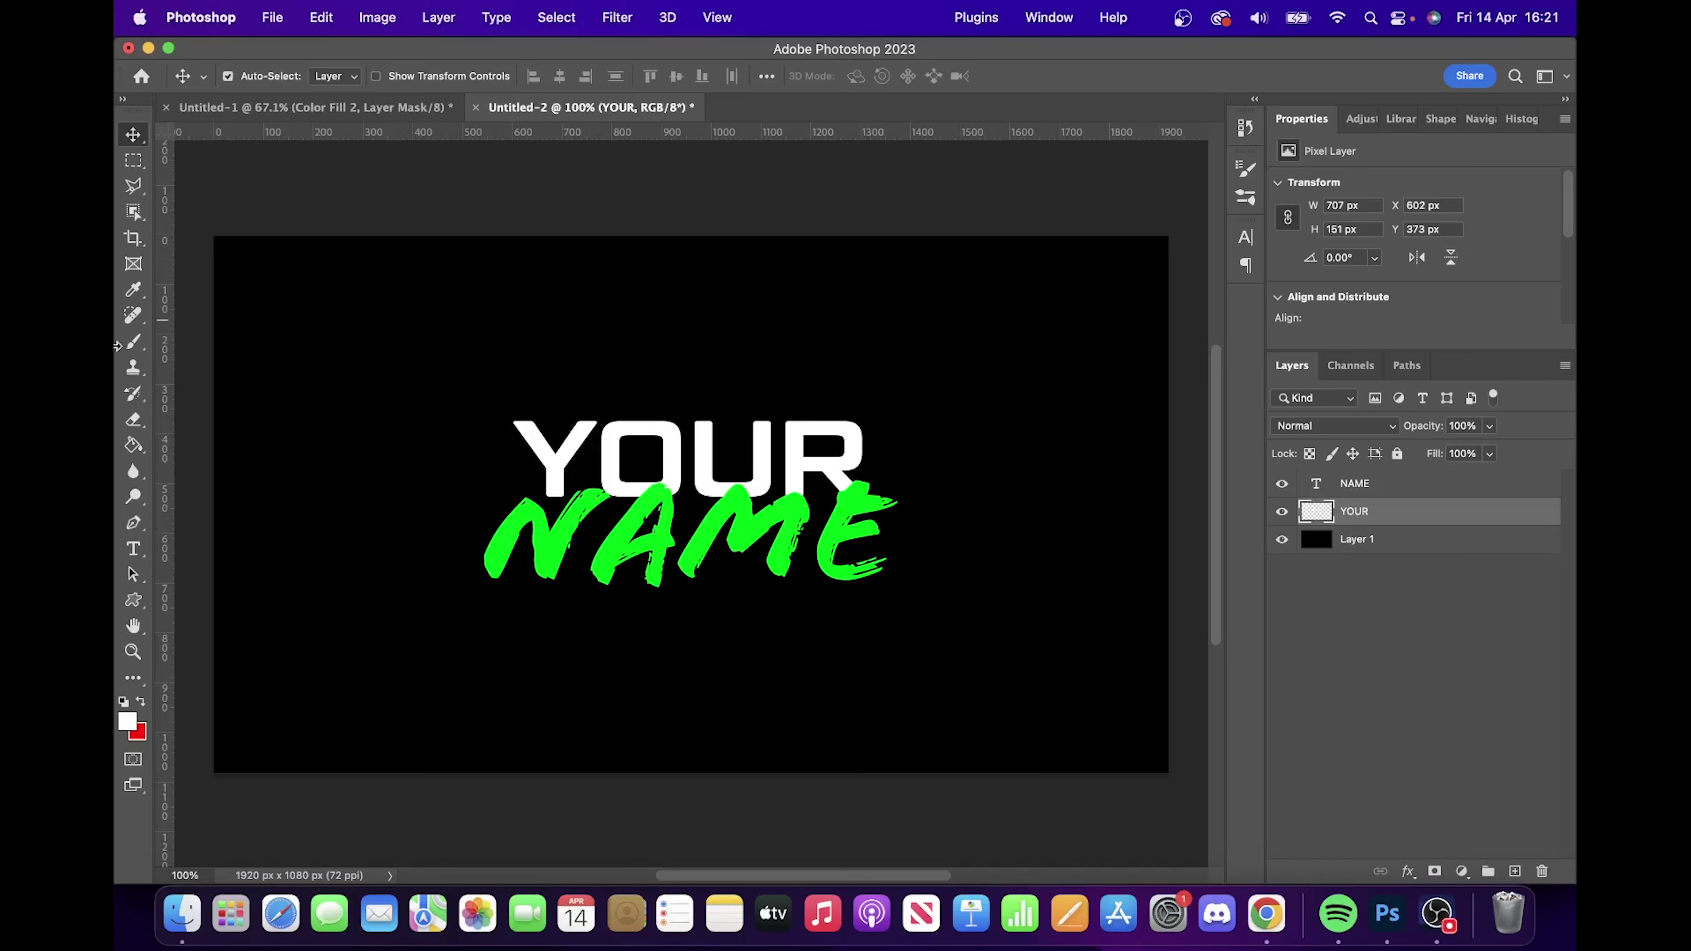
- Set up the Eraser tool with a soft 100 px brush at 0% hardness and 35% flow
{"action": "left_click", "coordinate": [134, 420]}
{"action": "right_click", "coordinate": [134, 420]}
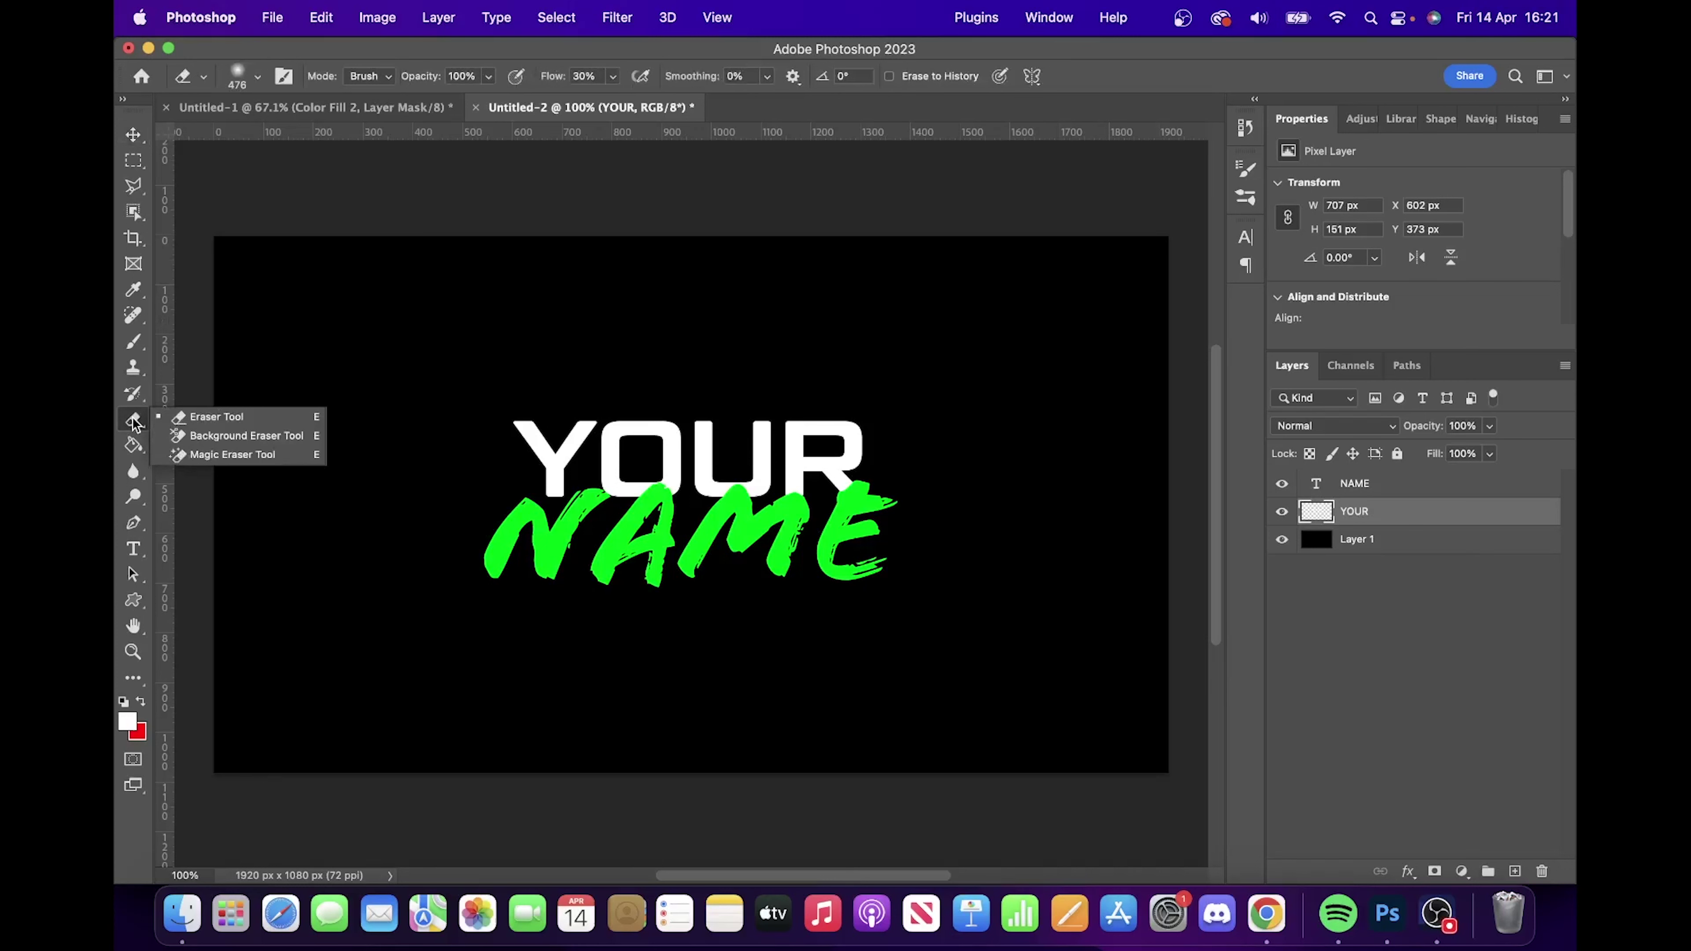
{"action": "left_click", "coordinate": [134, 420]}
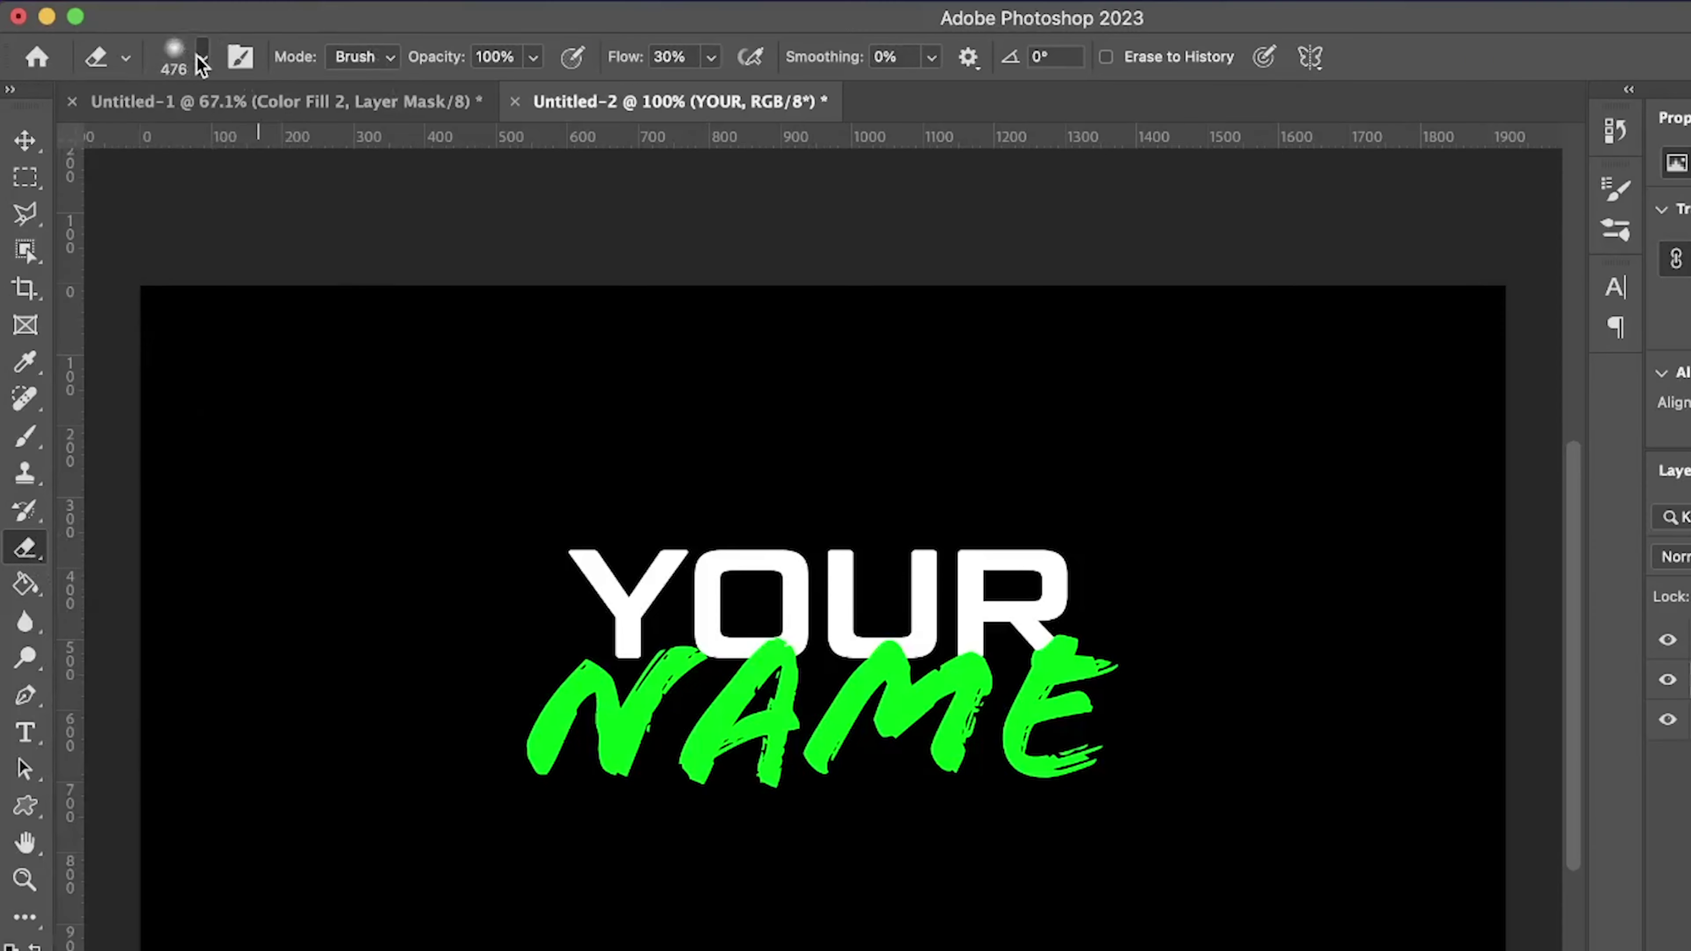
{"action": "left_click", "coordinate": [202, 64]}
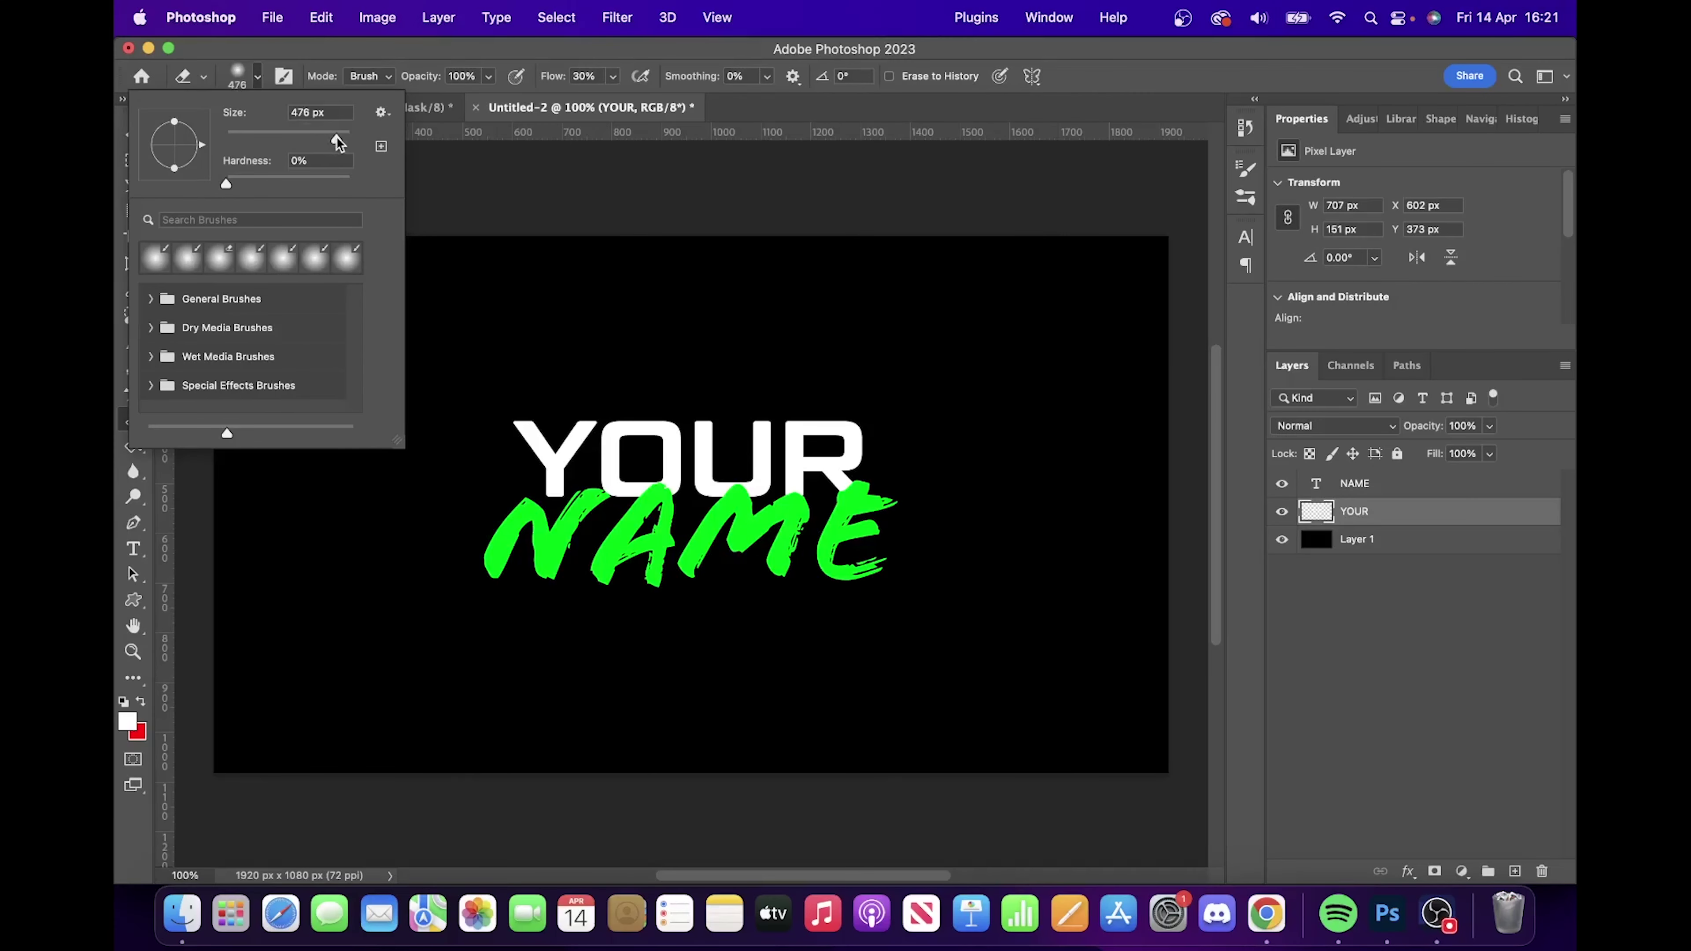
{"action": "left_click", "coordinate": [339, 142]}
{"action": "left_click", "coordinate": [258, 78]}
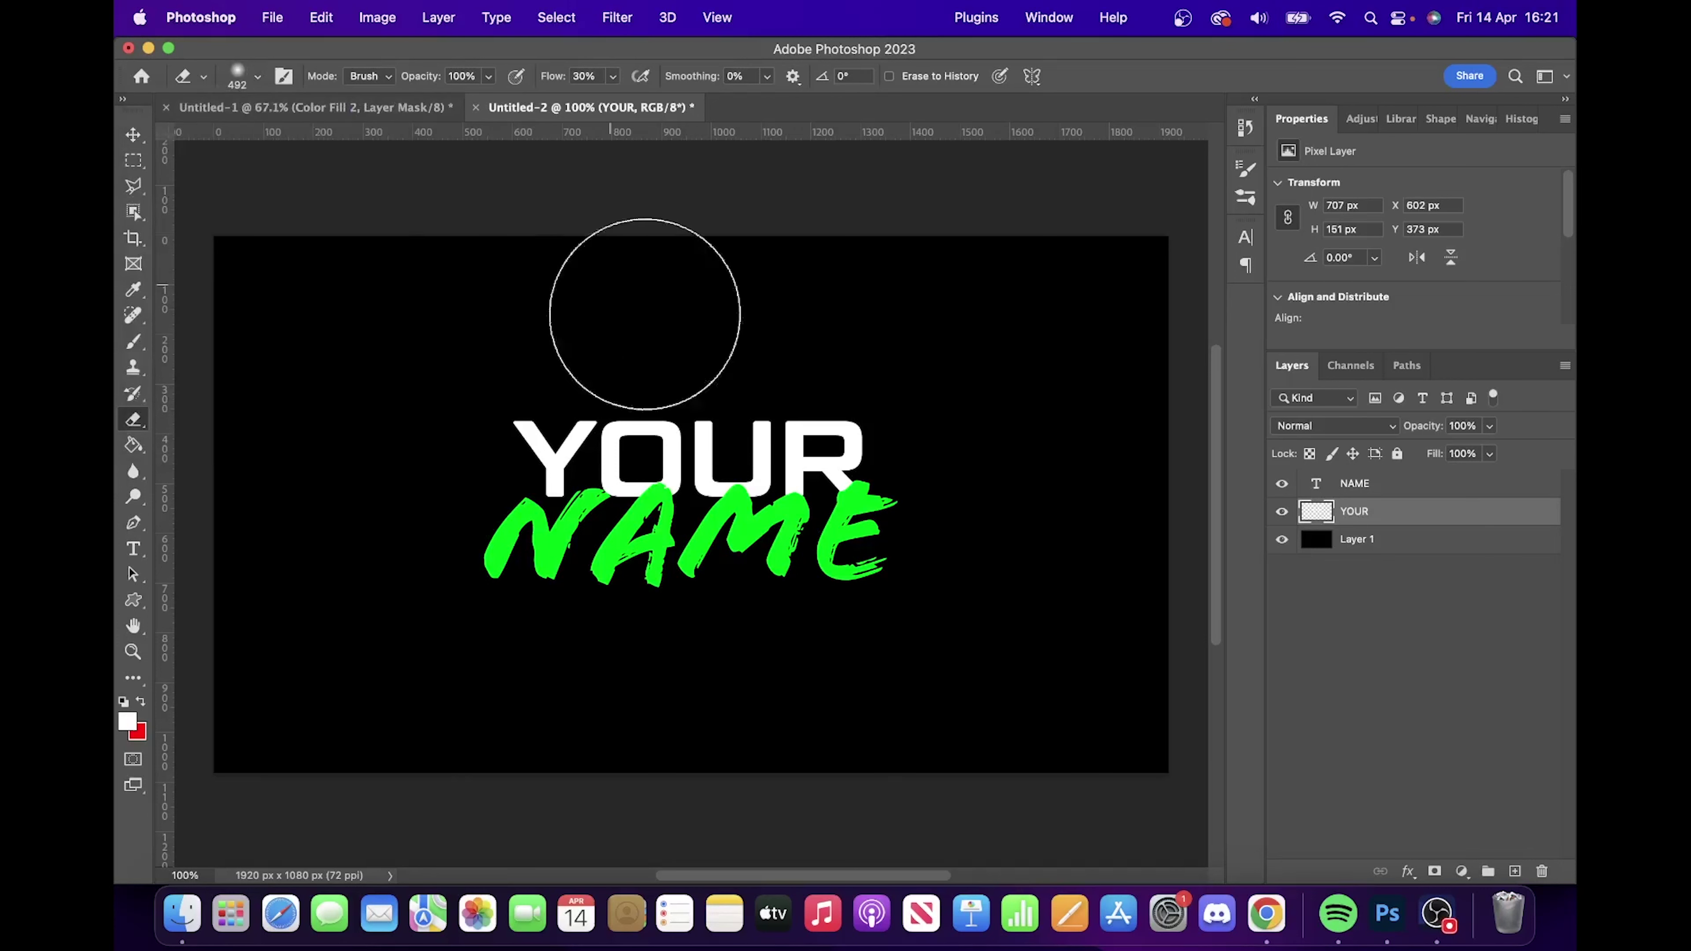
{"action": "key", "text": "bracketleft"}
{"action": "key", "text": "bracketleft"}
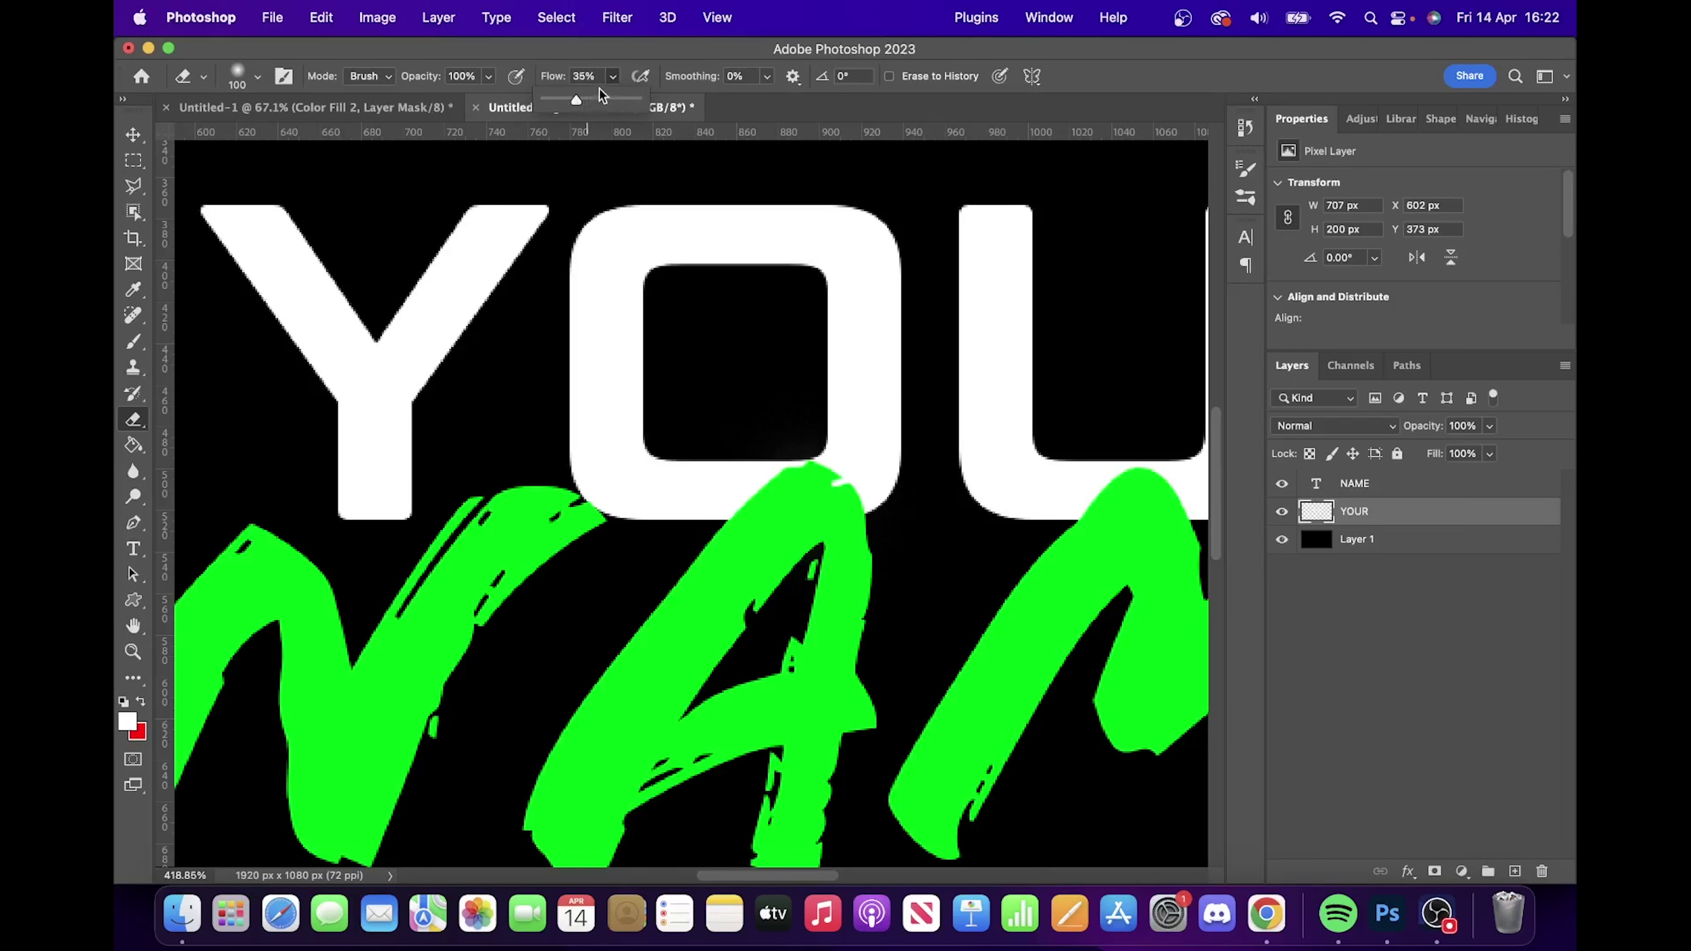
{"action": "left_click", "coordinate": [612, 80]}
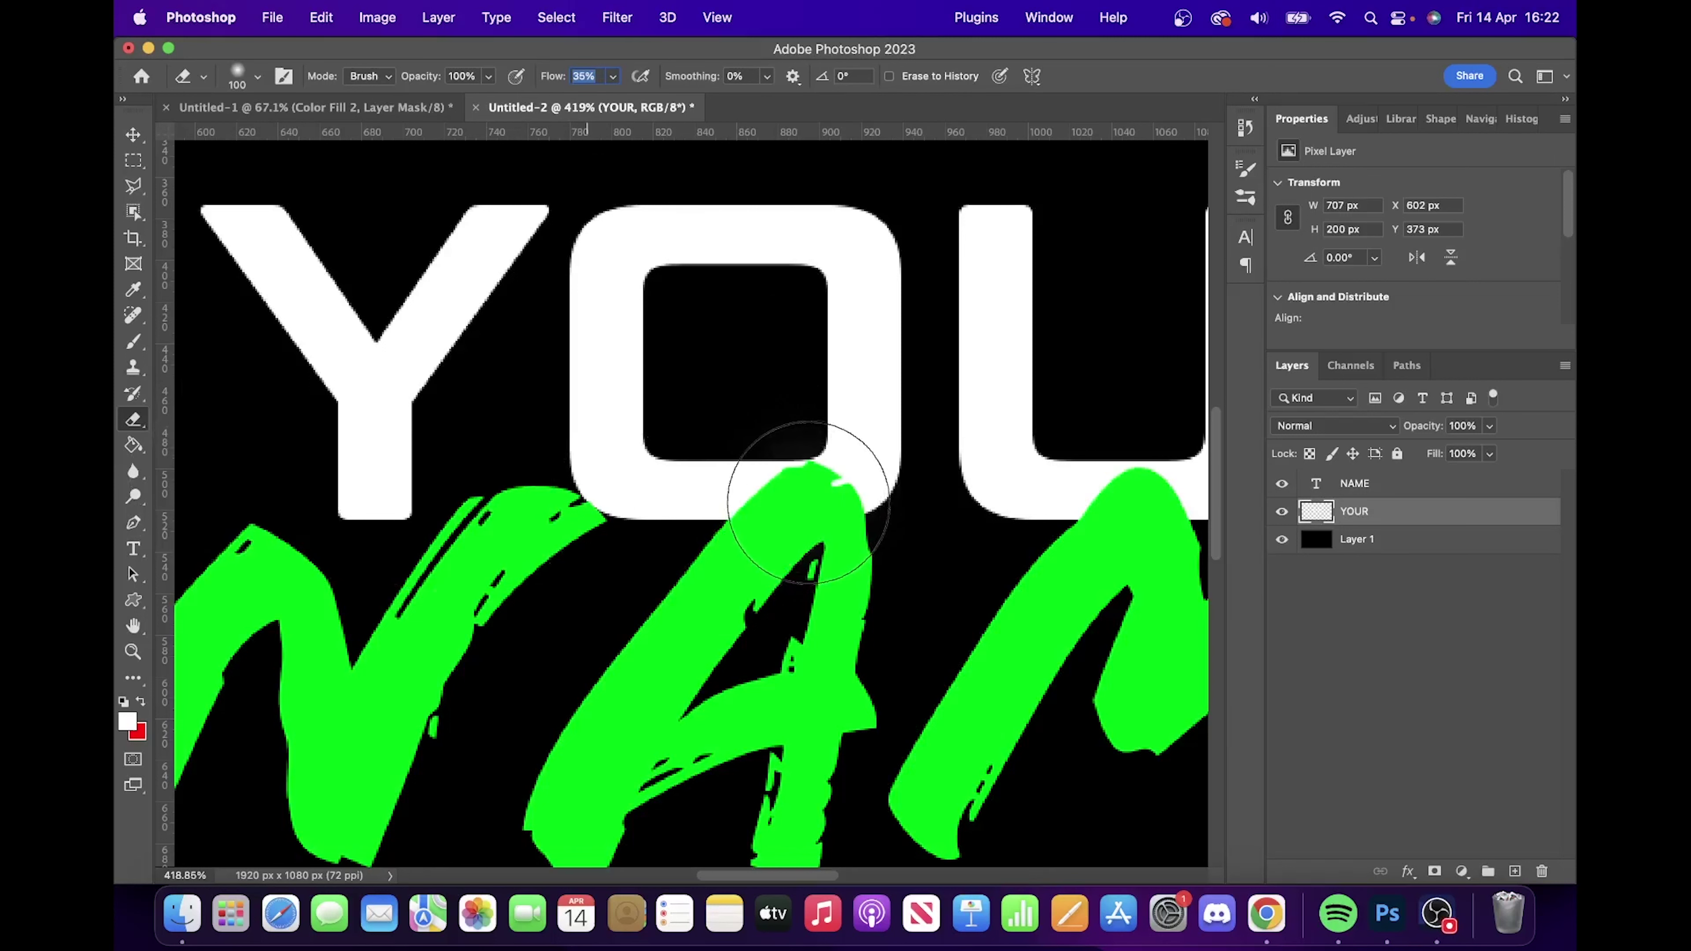
- Softly erase the lower edge of the "O" in "YOUR" where the green "A" overlaps it
{"action": "left_click", "coordinate": [804, 503]}
{"action": "left_click", "coordinate": [805, 504]}
{"action": "left_click", "coordinate": [806, 505]}
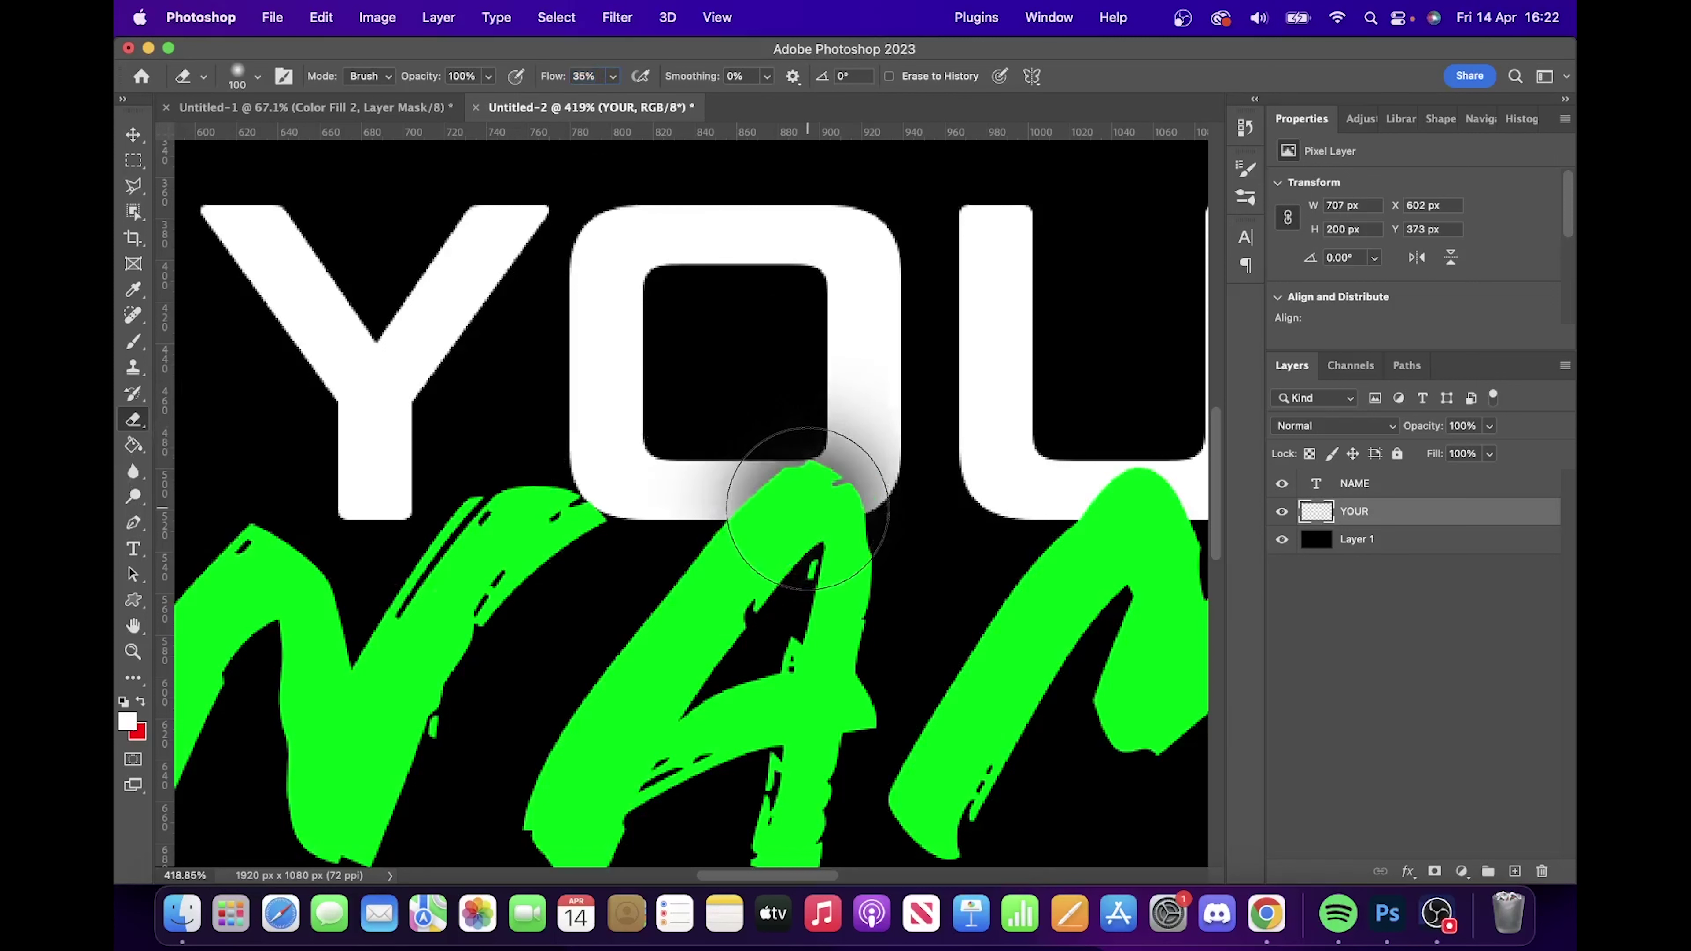
{"action": "left_click", "coordinate": [806, 508]}
{"action": "mouse_move", "coordinate": [807, 508]}
{"action": "left_mouse_down"}
{"action": "mouse_move", "coordinate": [832, 479]}
{"action": "mouse_move", "coordinate": [741, 497]}
{"action": "mouse_move", "coordinate": [883, 516]}
{"action": "mouse_move", "coordinate": [846, 496]}
{"action": "mouse_move", "coordinate": [663, 546]}
{"action": "mouse_move", "coordinate": [860, 561]}
{"action": "left_mouse_up"}
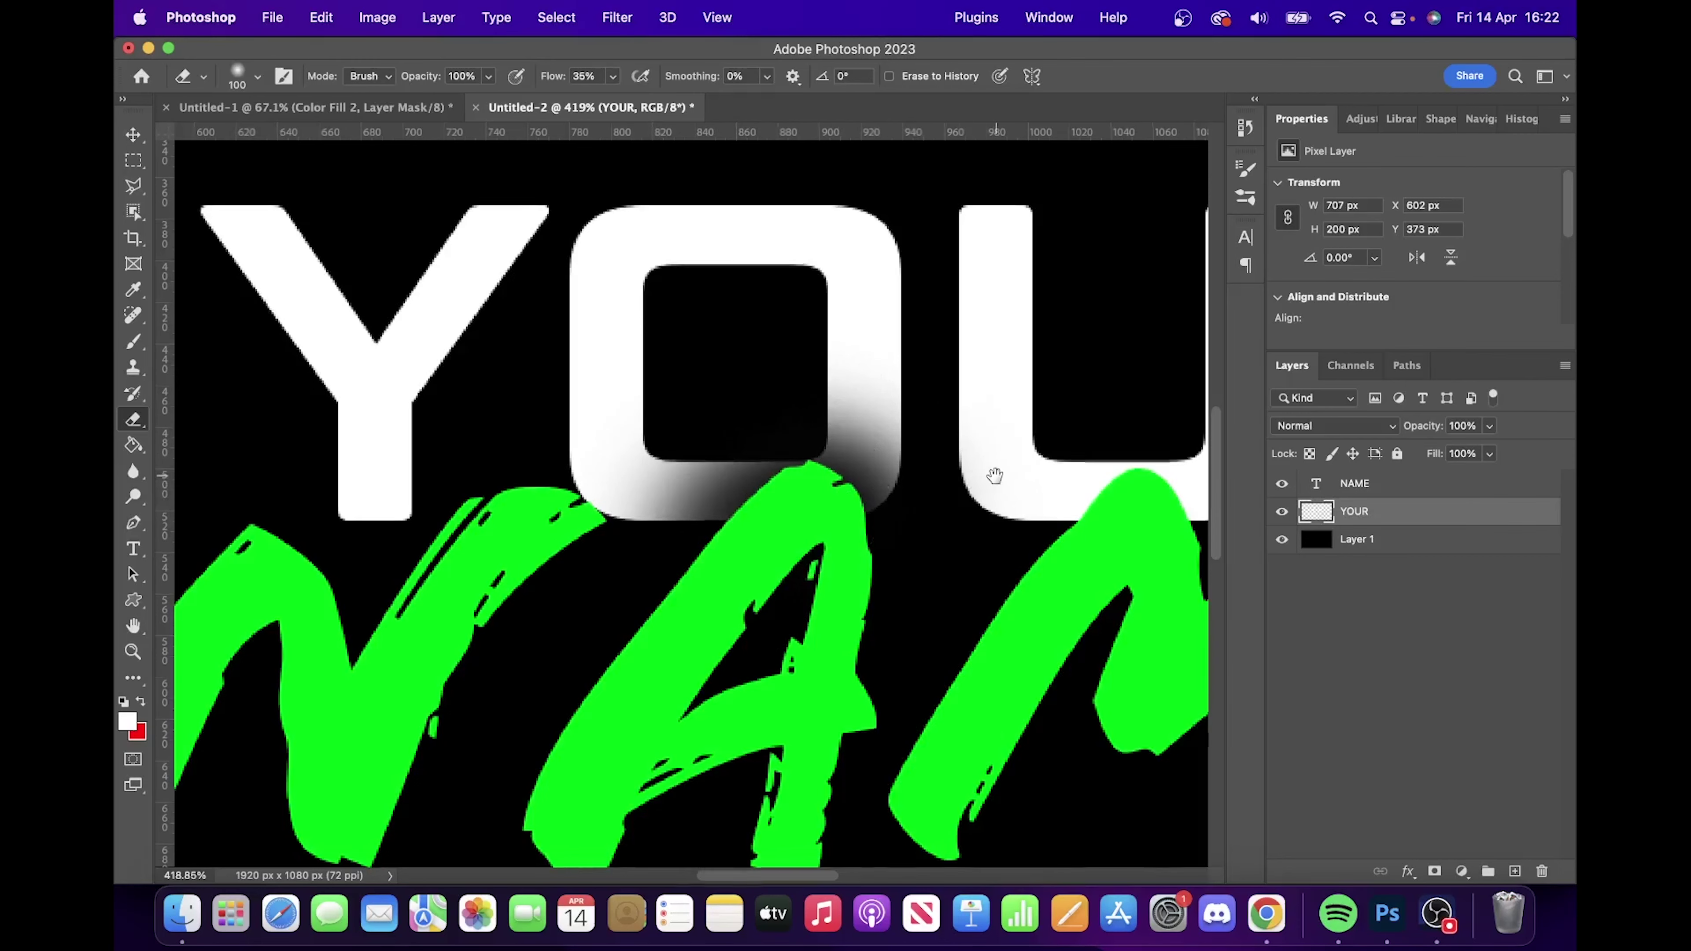
- Softly erase the lower parts of the "U" and "R" in "YOUR" where the green "NAME" letters overlap them
{"action": "left_click_drag", "start_coordinate": [992, 472], "coordinate": [448, 475]}
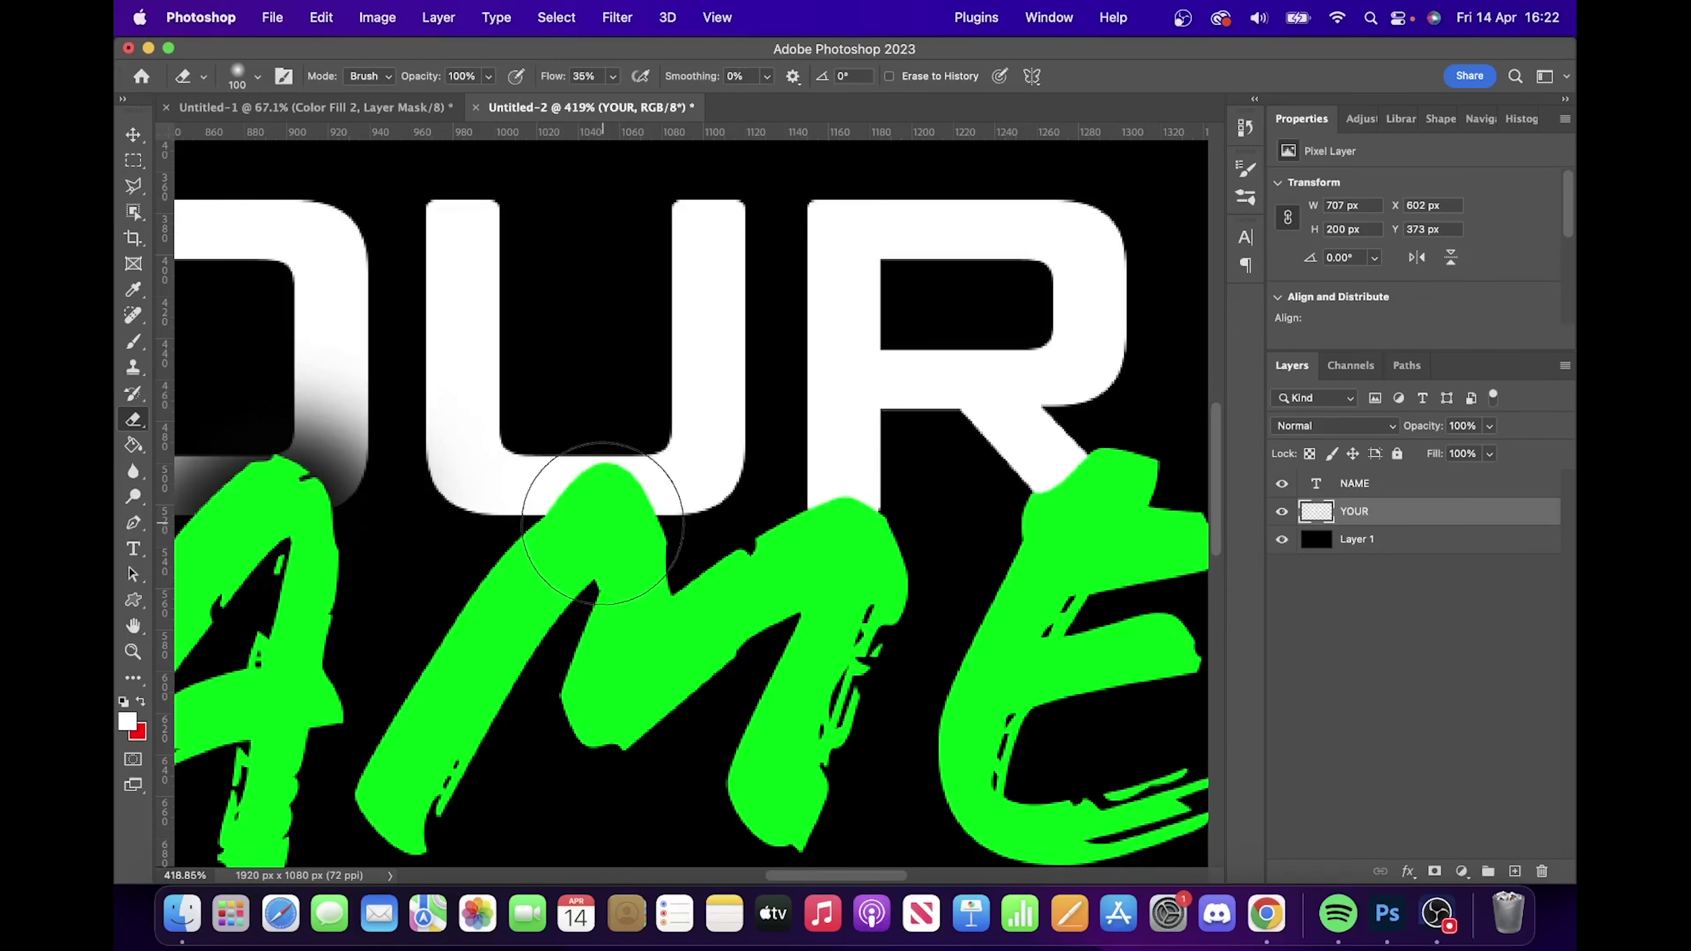
{"action": "mouse_move", "coordinate": [595, 522]}
{"action": "left_mouse_down"}
{"action": "mouse_move", "coordinate": [599, 493]}
{"action": "mouse_move", "coordinate": [558, 548]}
{"action": "mouse_move", "coordinate": [652, 513]}
{"action": "mouse_move", "coordinate": [717, 521]}
{"action": "mouse_move", "coordinate": [565, 583]}
{"action": "mouse_move", "coordinate": [508, 555]}
{"action": "mouse_move", "coordinate": [739, 533]}
{"action": "mouse_move", "coordinate": [835, 500]}
{"action": "mouse_move", "coordinate": [858, 519]}
{"action": "mouse_move", "coordinate": [854, 557]}
{"action": "mouse_move", "coordinate": [892, 533]}
{"action": "mouse_move", "coordinate": [932, 586]}
{"action": "mouse_move", "coordinate": [1067, 528]}
{"action": "mouse_move", "coordinate": [1064, 484]}
{"action": "mouse_move", "coordinate": [1113, 472]}
{"action": "mouse_move", "coordinate": [962, 526]}
{"action": "mouse_move", "coordinate": [951, 491]}
{"action": "mouse_move", "coordinate": [1151, 547]}
{"action": "mouse_move", "coordinate": [1132, 510]}
{"action": "mouse_move", "coordinate": [1036, 640]}
{"action": "left_mouse_up"}
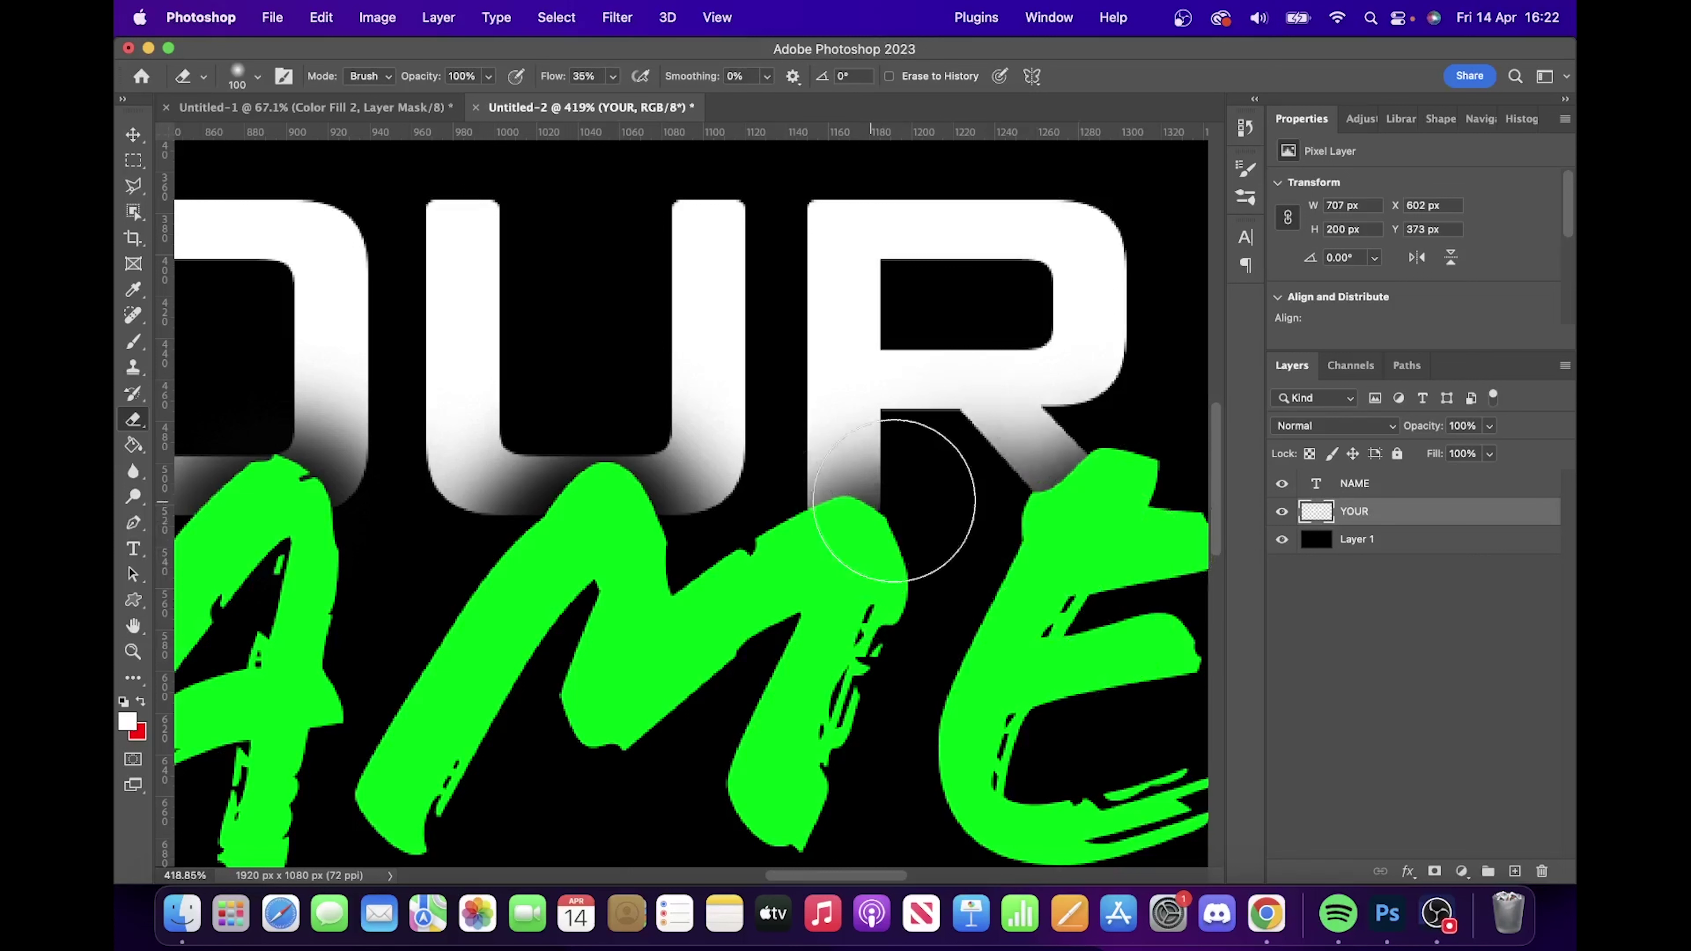
{"action": "scroll", "coordinate": [963, 480], "scroll_direction": "down", "scroll_amount": 10}
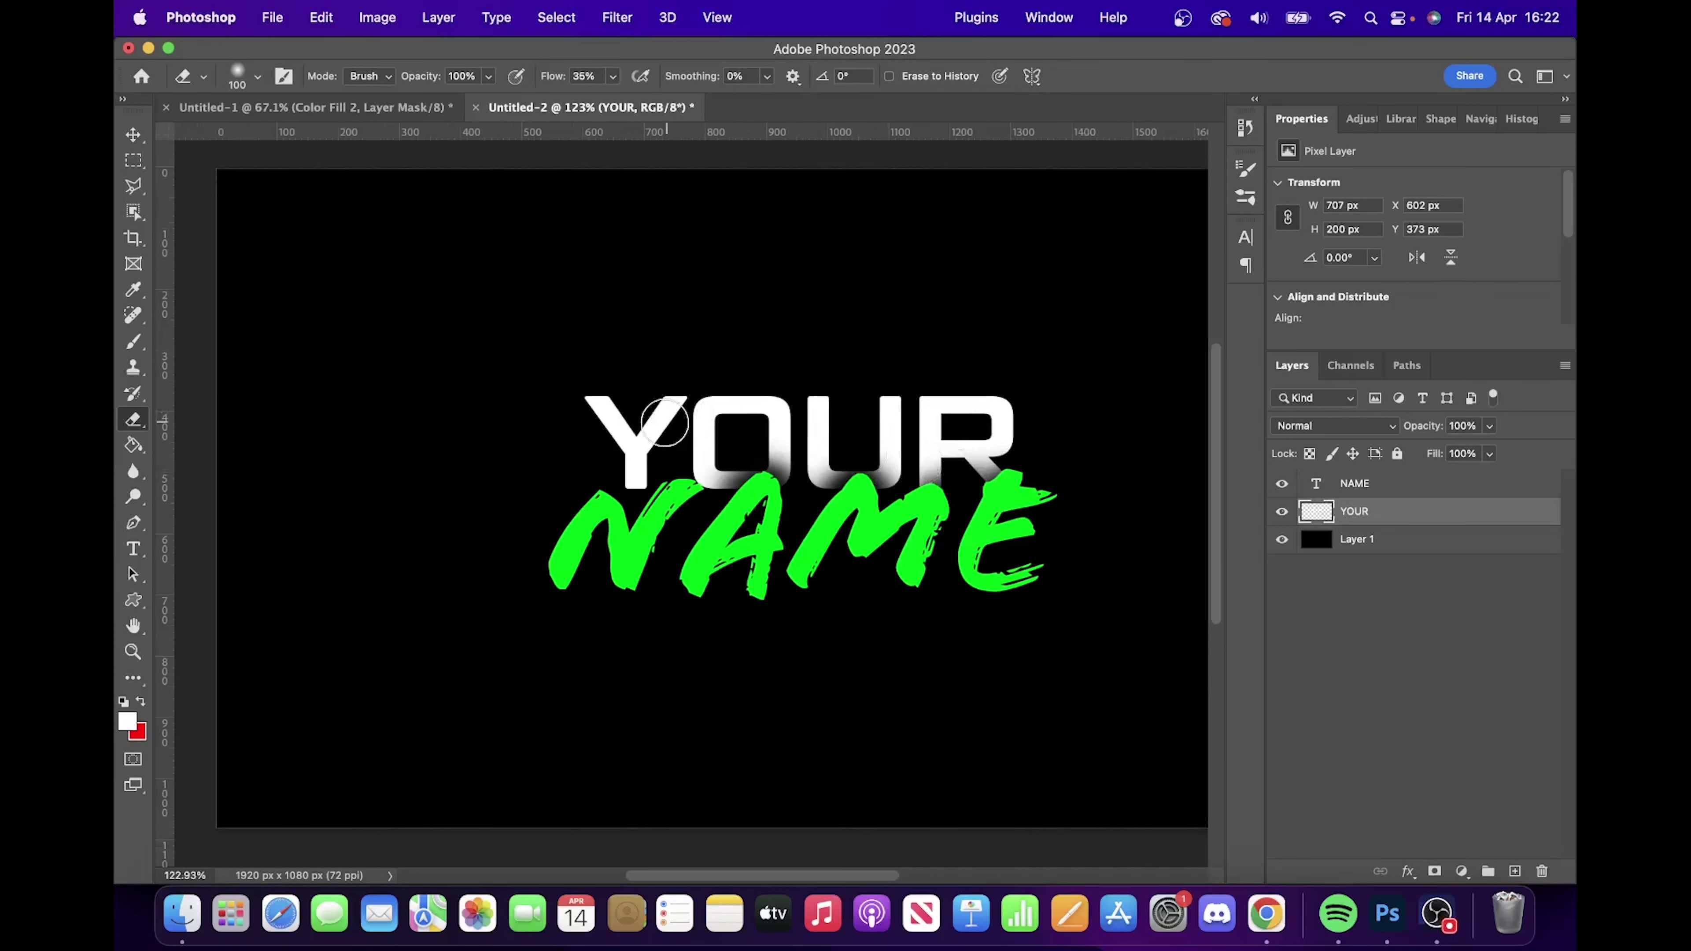
- Group the "YOUR" and "NAME" layers, name the group "Text layer", and give it a red colour label
{"action": "scroll", "coordinate": [666, 423], "scroll_direction": "down", "scroll_amount": 5}
{"action": "scroll", "coordinate": [785, 401], "scroll_direction": "up", "scroll_amount": 5}
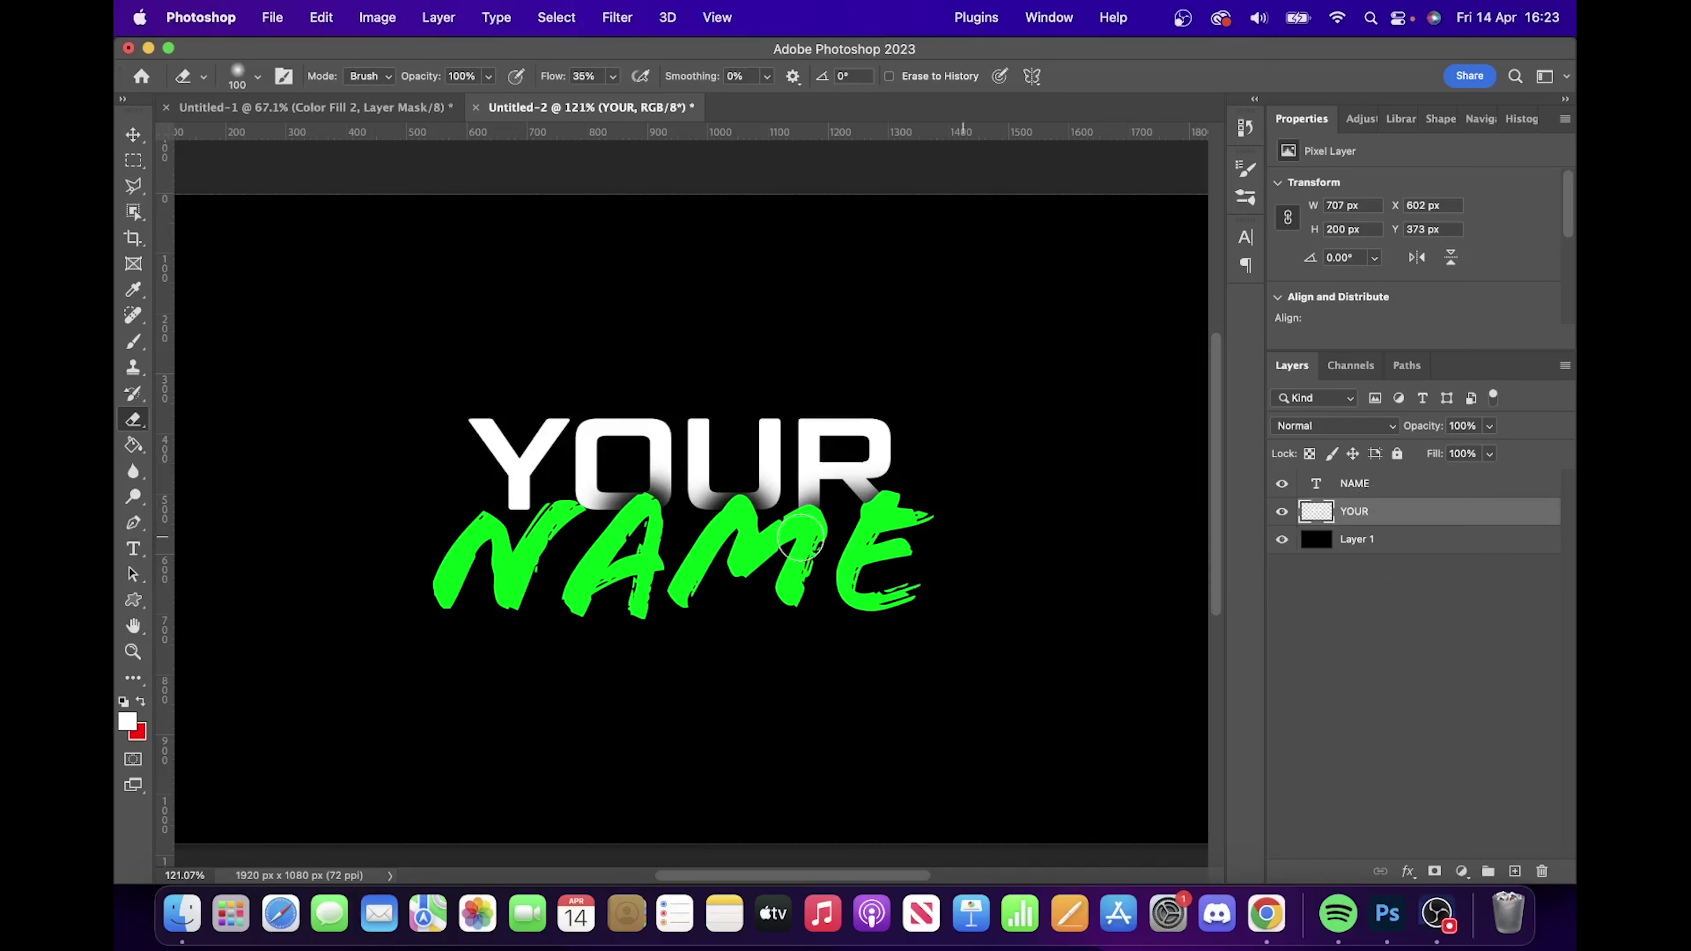
{"action": "left_click", "coordinate": [1358, 489], "text": "shift"}
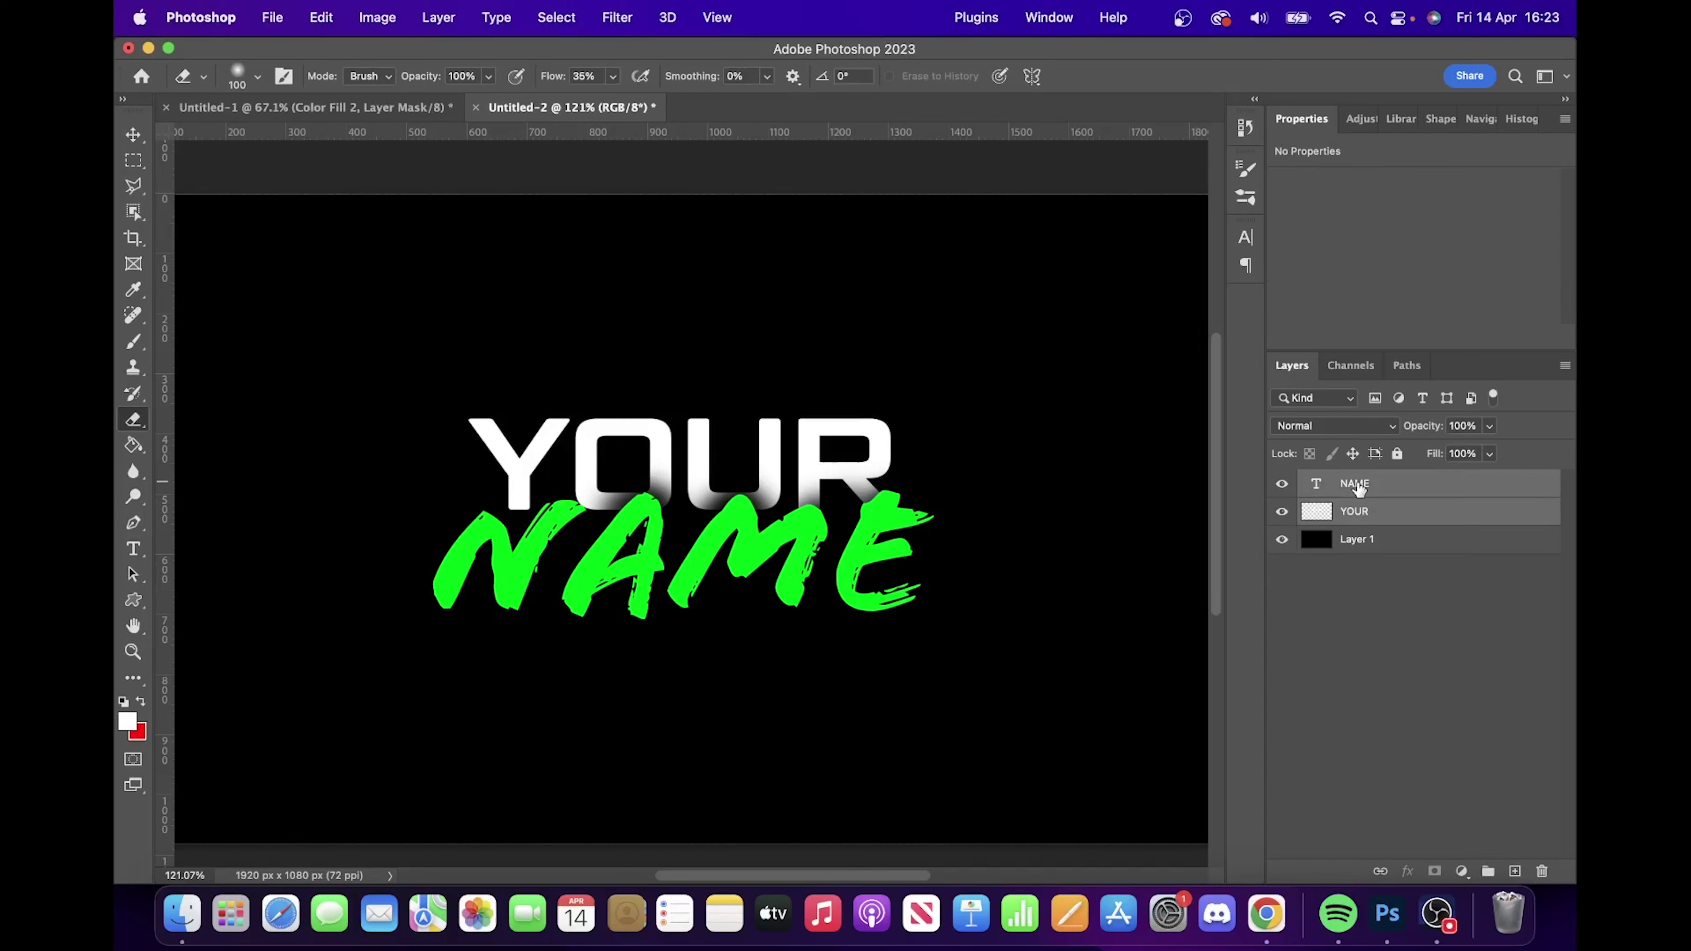
{"action": "key", "text": "super+g"}
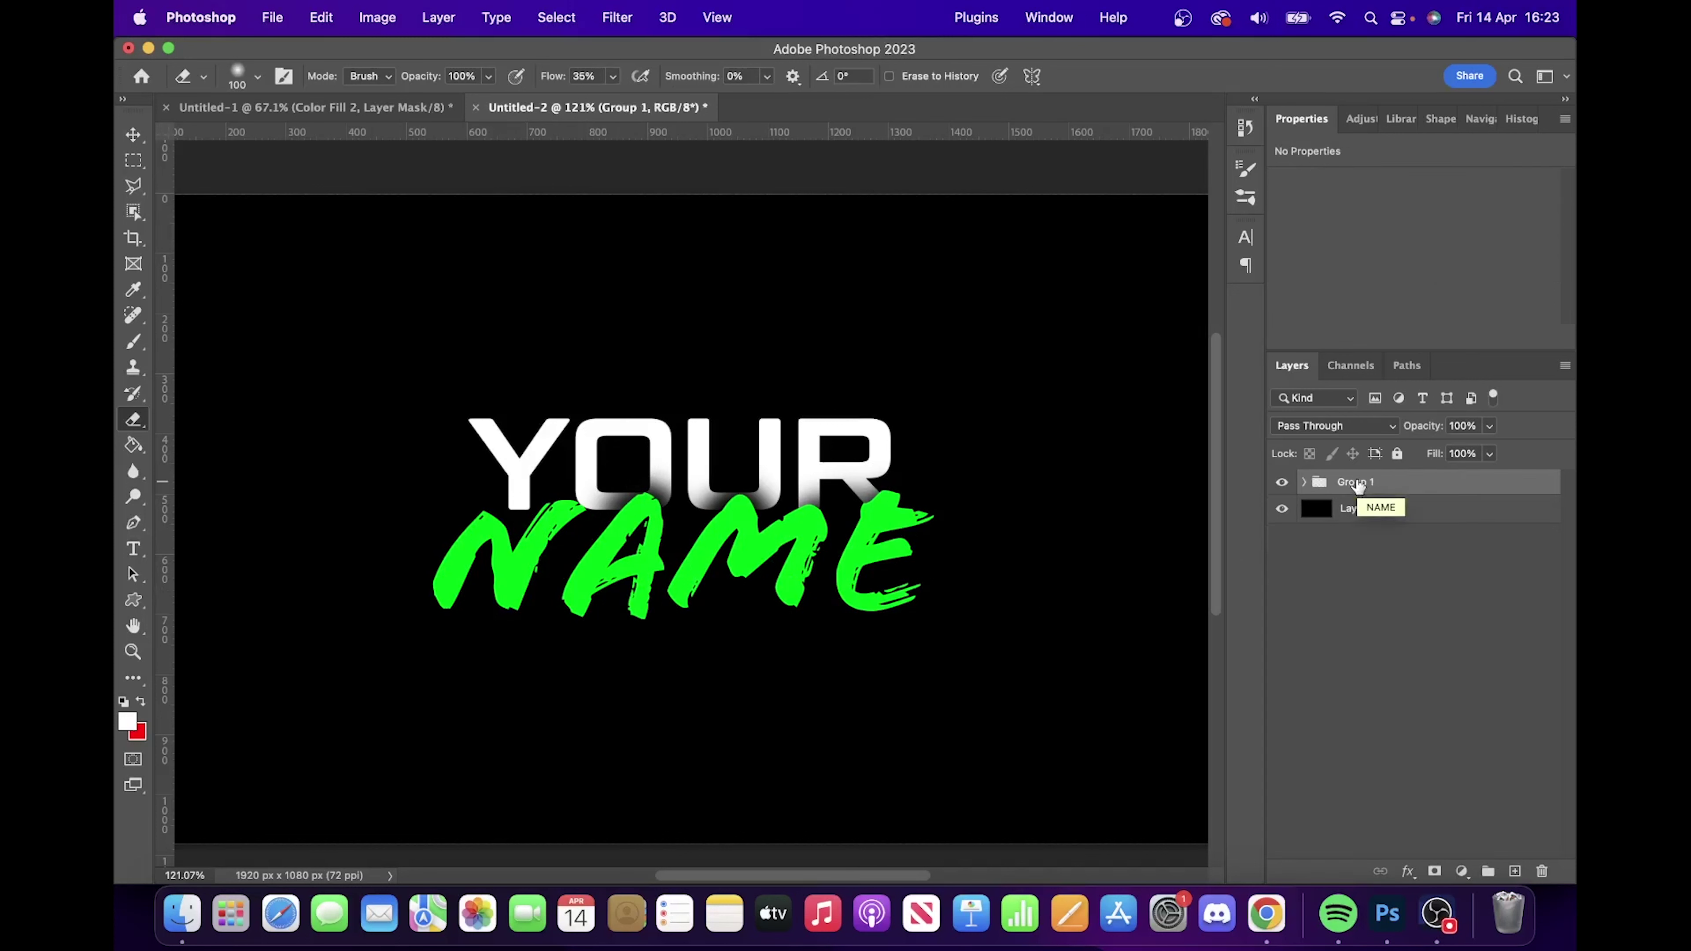
{"action": "double_click", "coordinate": [1357, 482]}
{"action": "type", "text": "Text"}
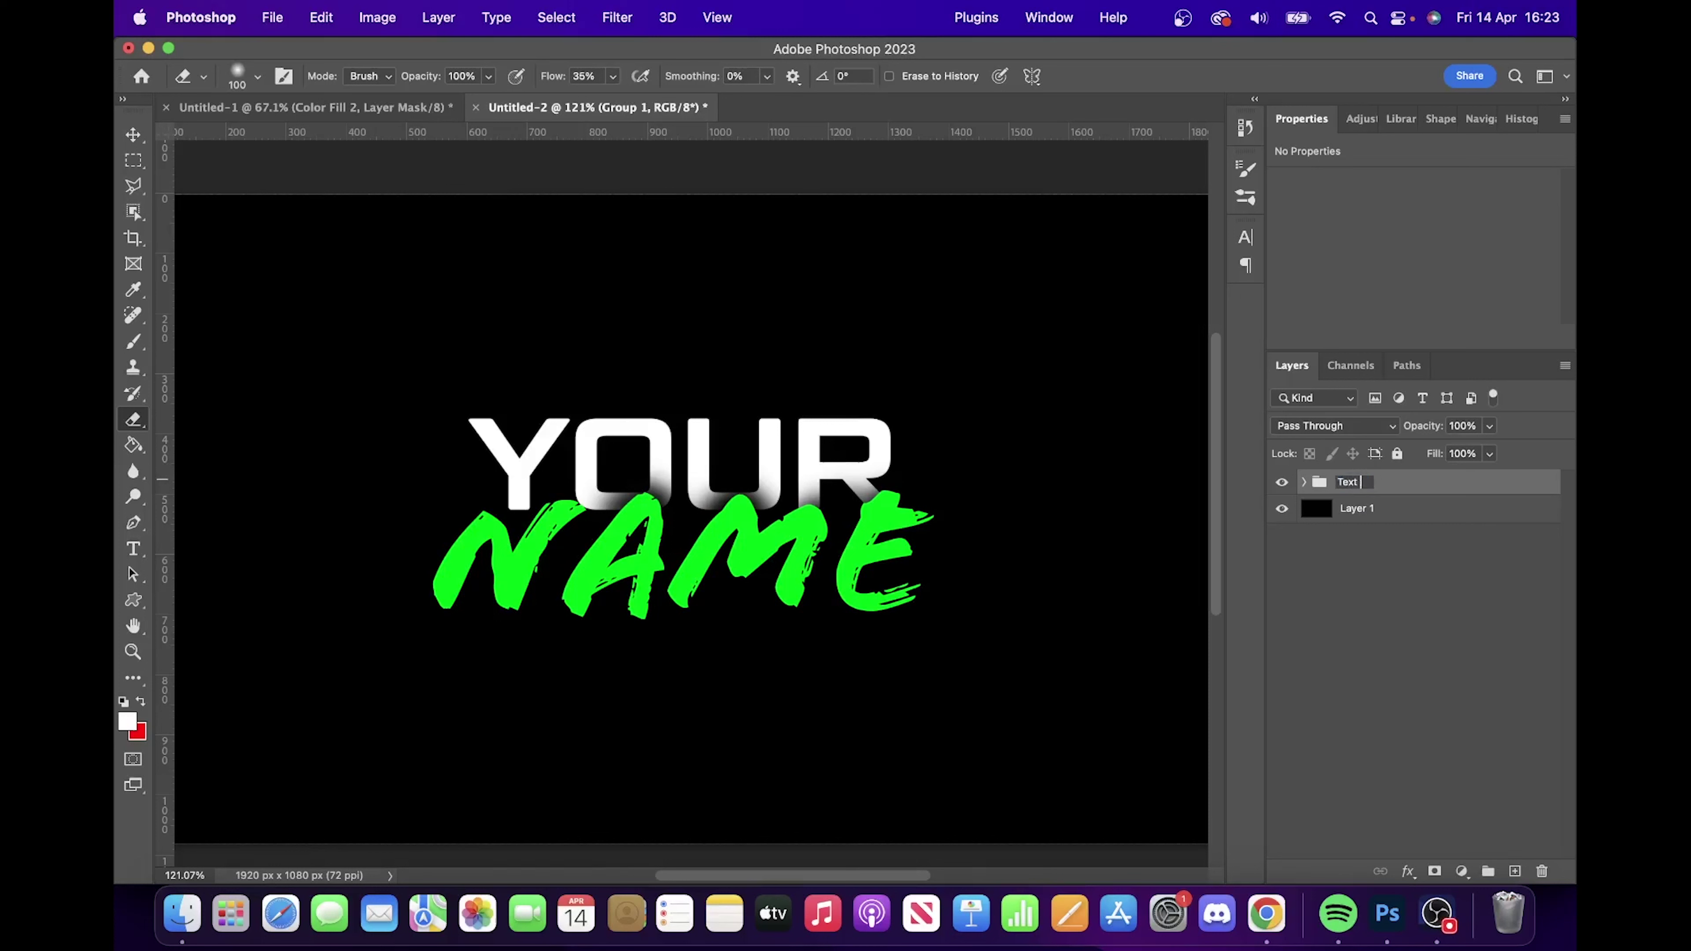
{"action": "type", "text": " layer"}
{"action": "key", "text": "Return"}
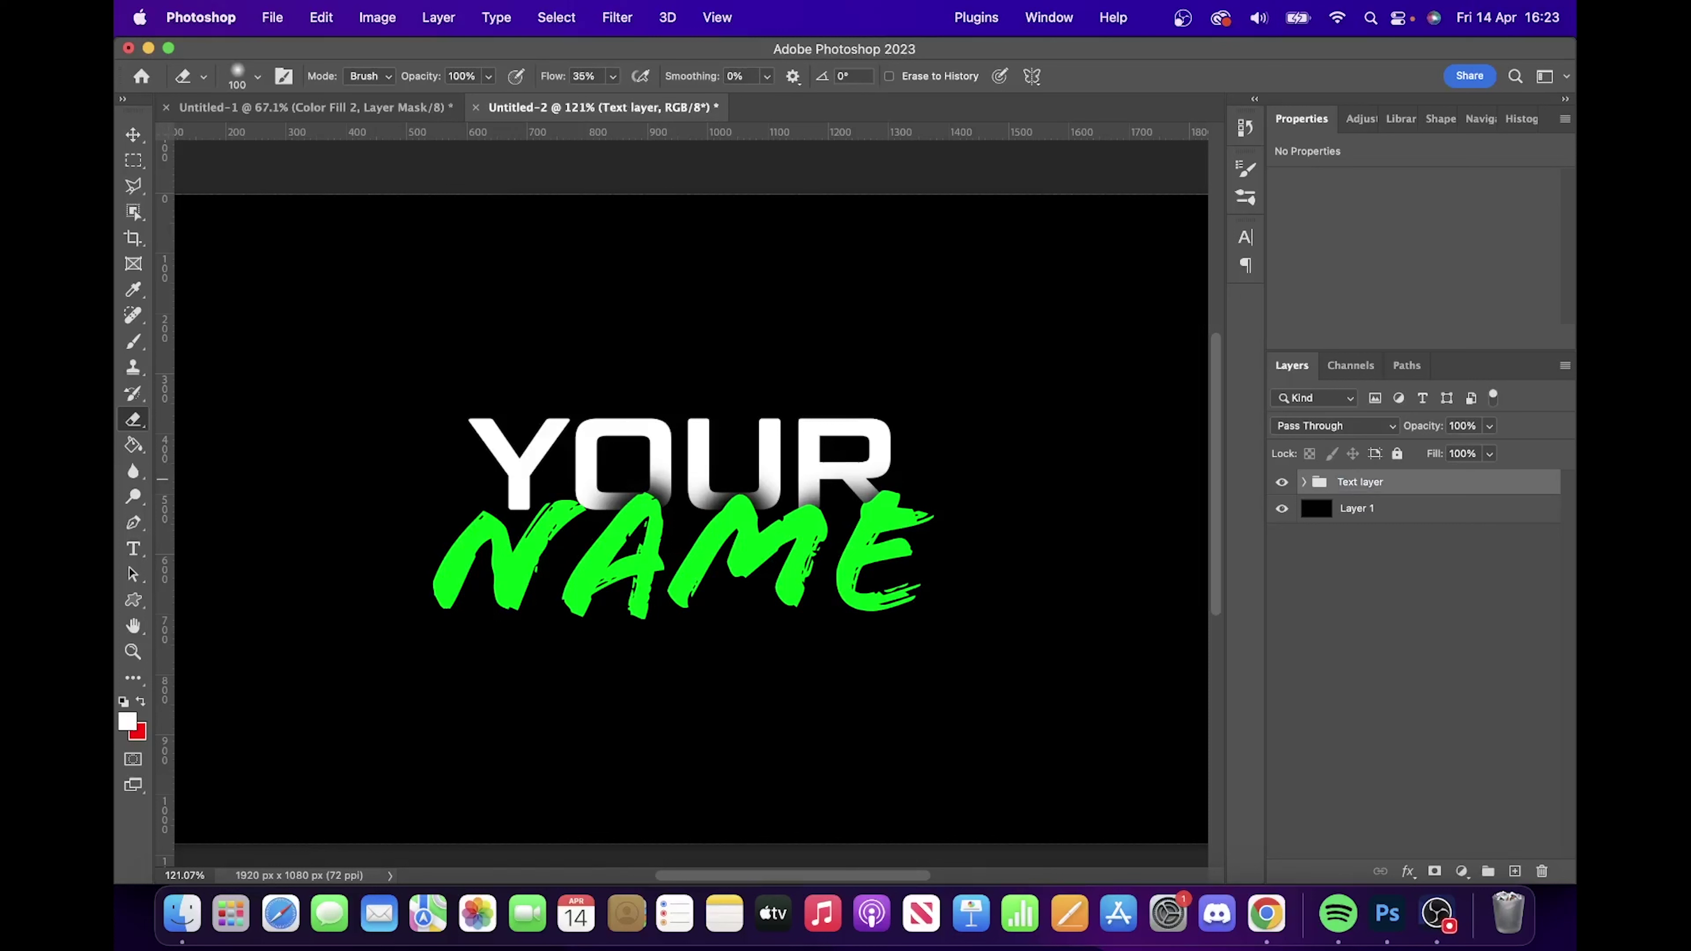
{"action": "right_click", "coordinate": [1400, 487]}
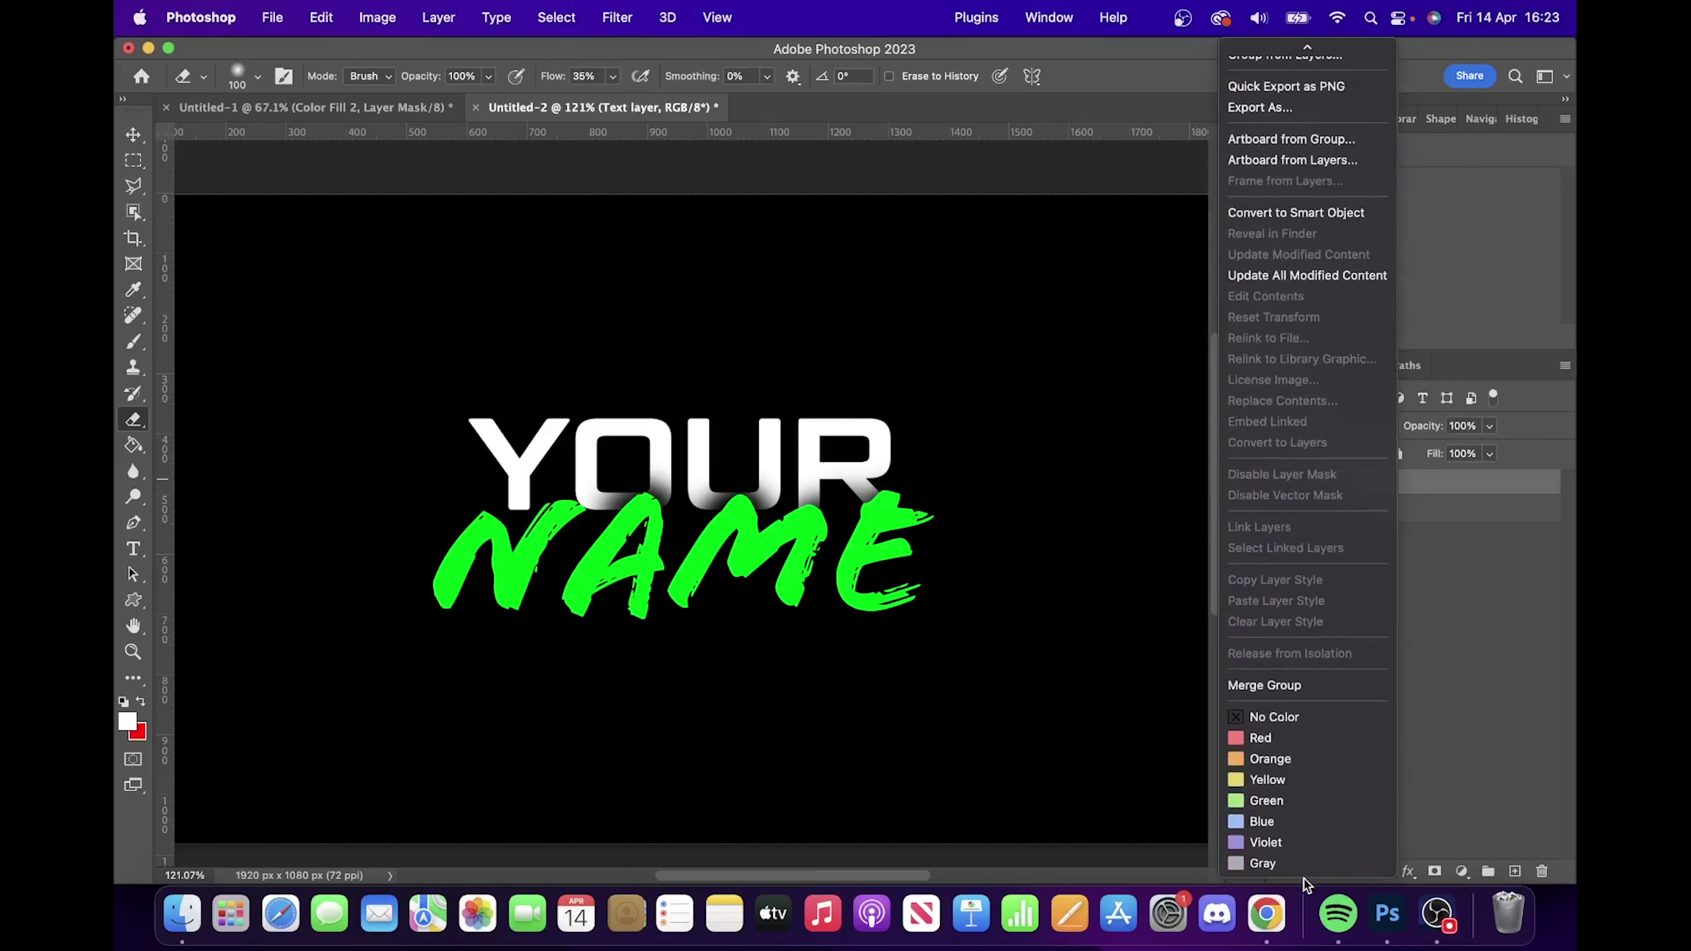
{"action": "left_click", "coordinate": [1261, 738]}
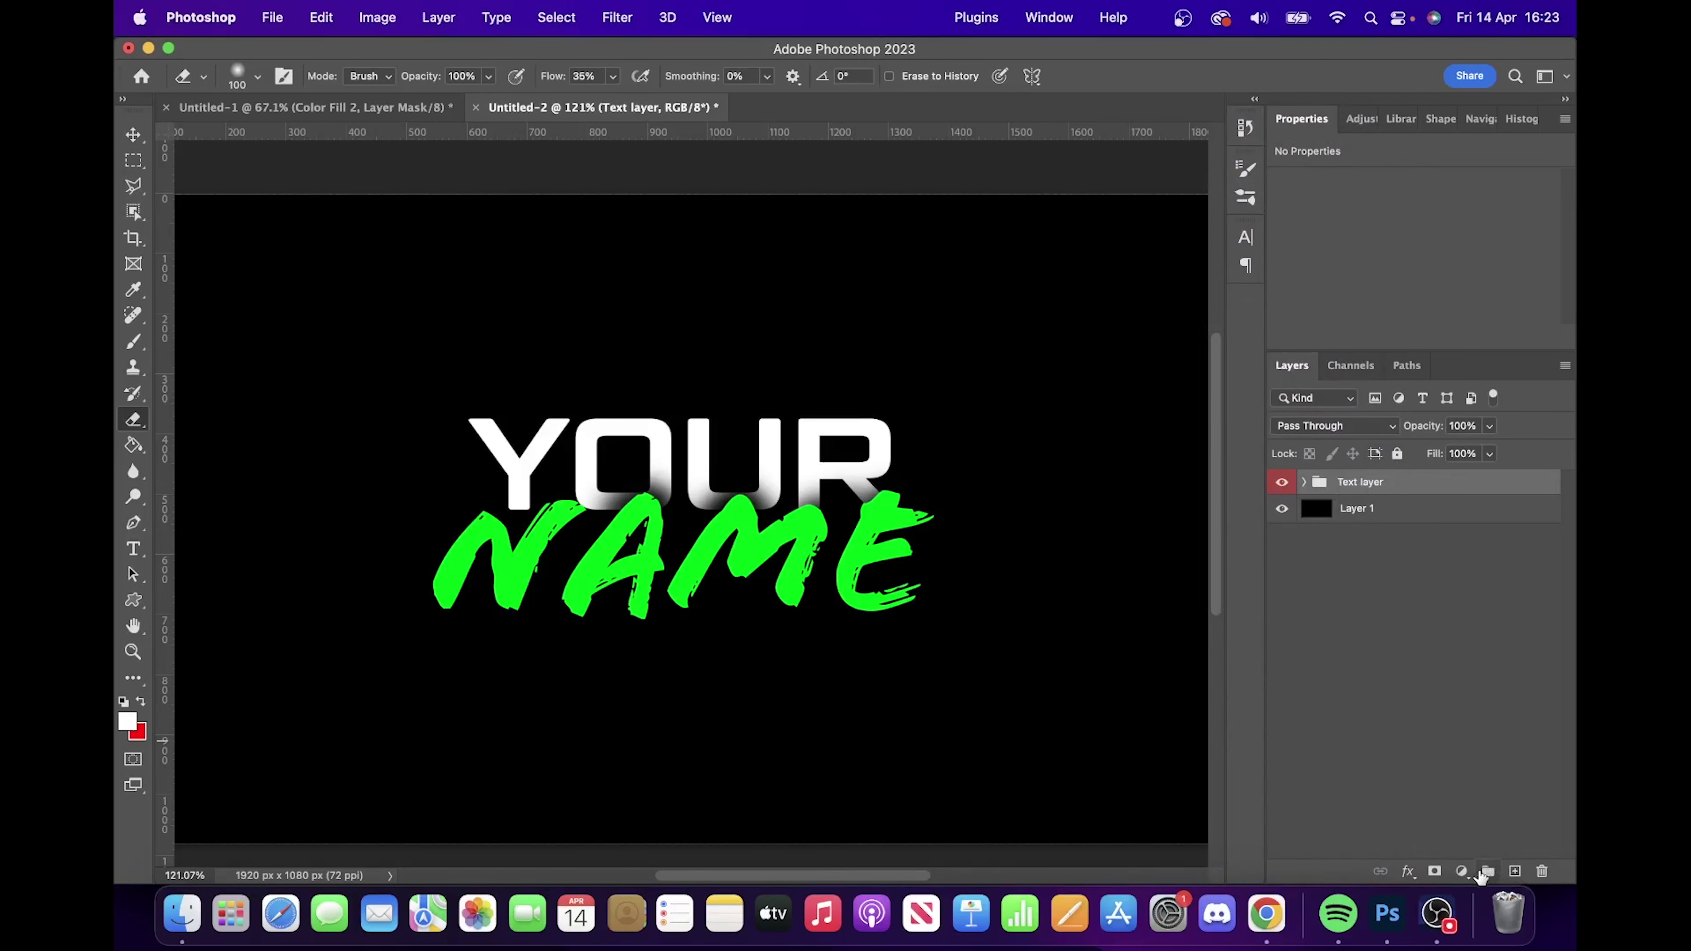
- Add a solid colour fill layer in bright green (00ff06) above the "Text layer" group
{"action": "left_click", "coordinate": [1461, 871]}
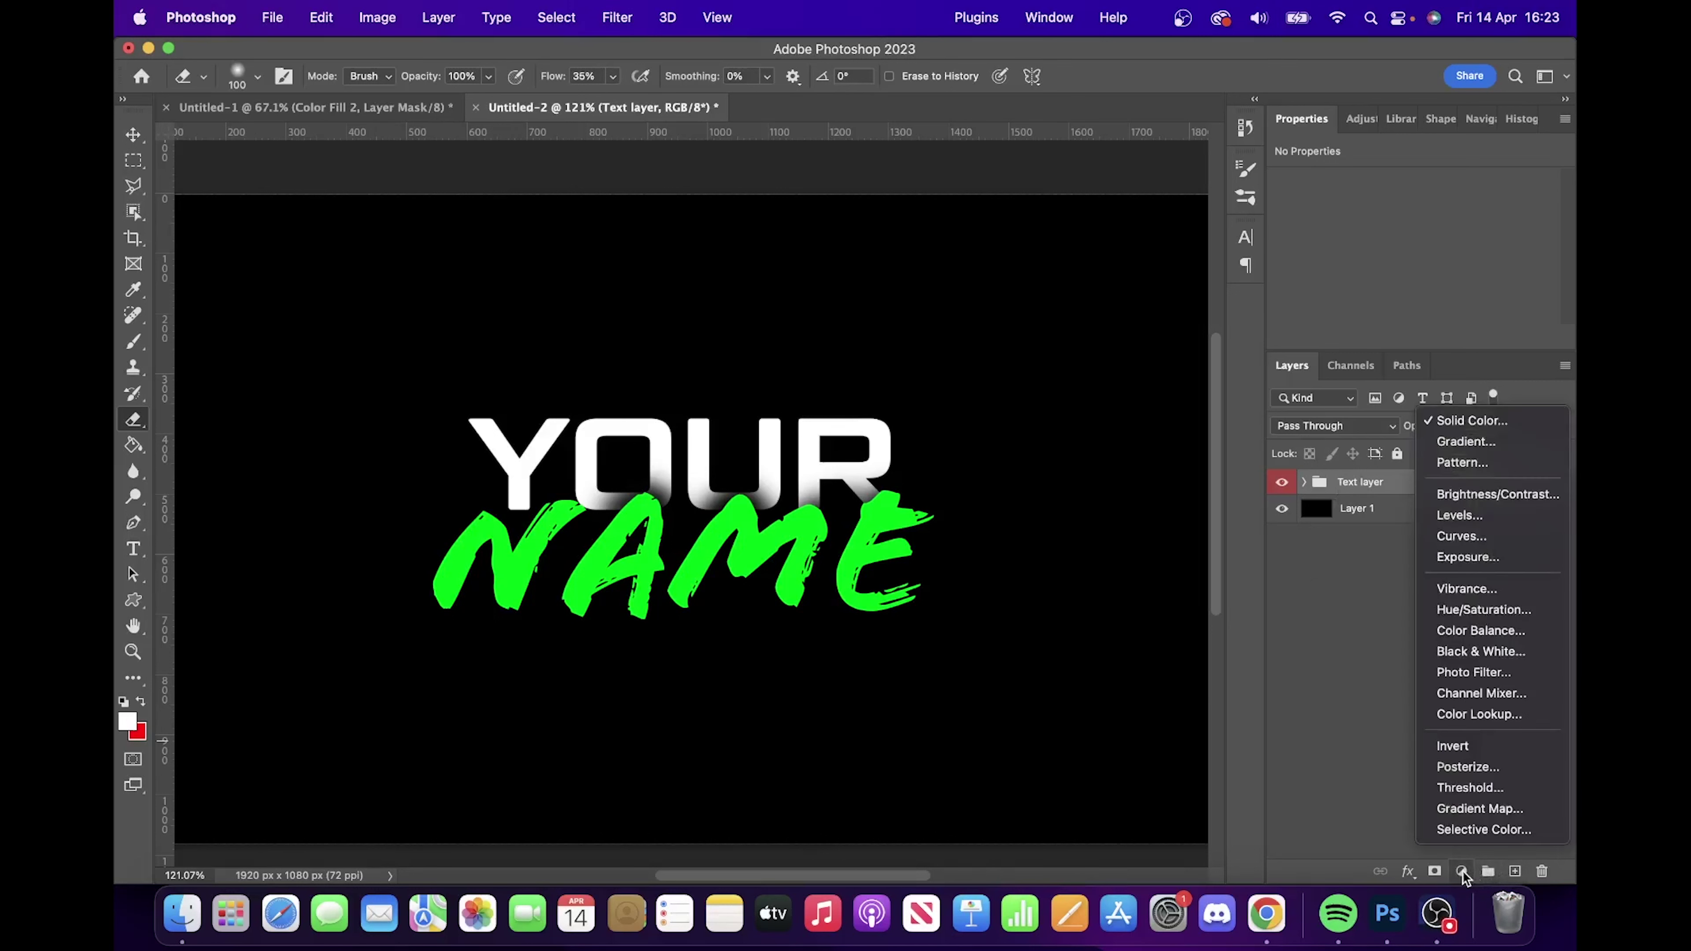
{"action": "left_click", "coordinate": [1462, 427]}
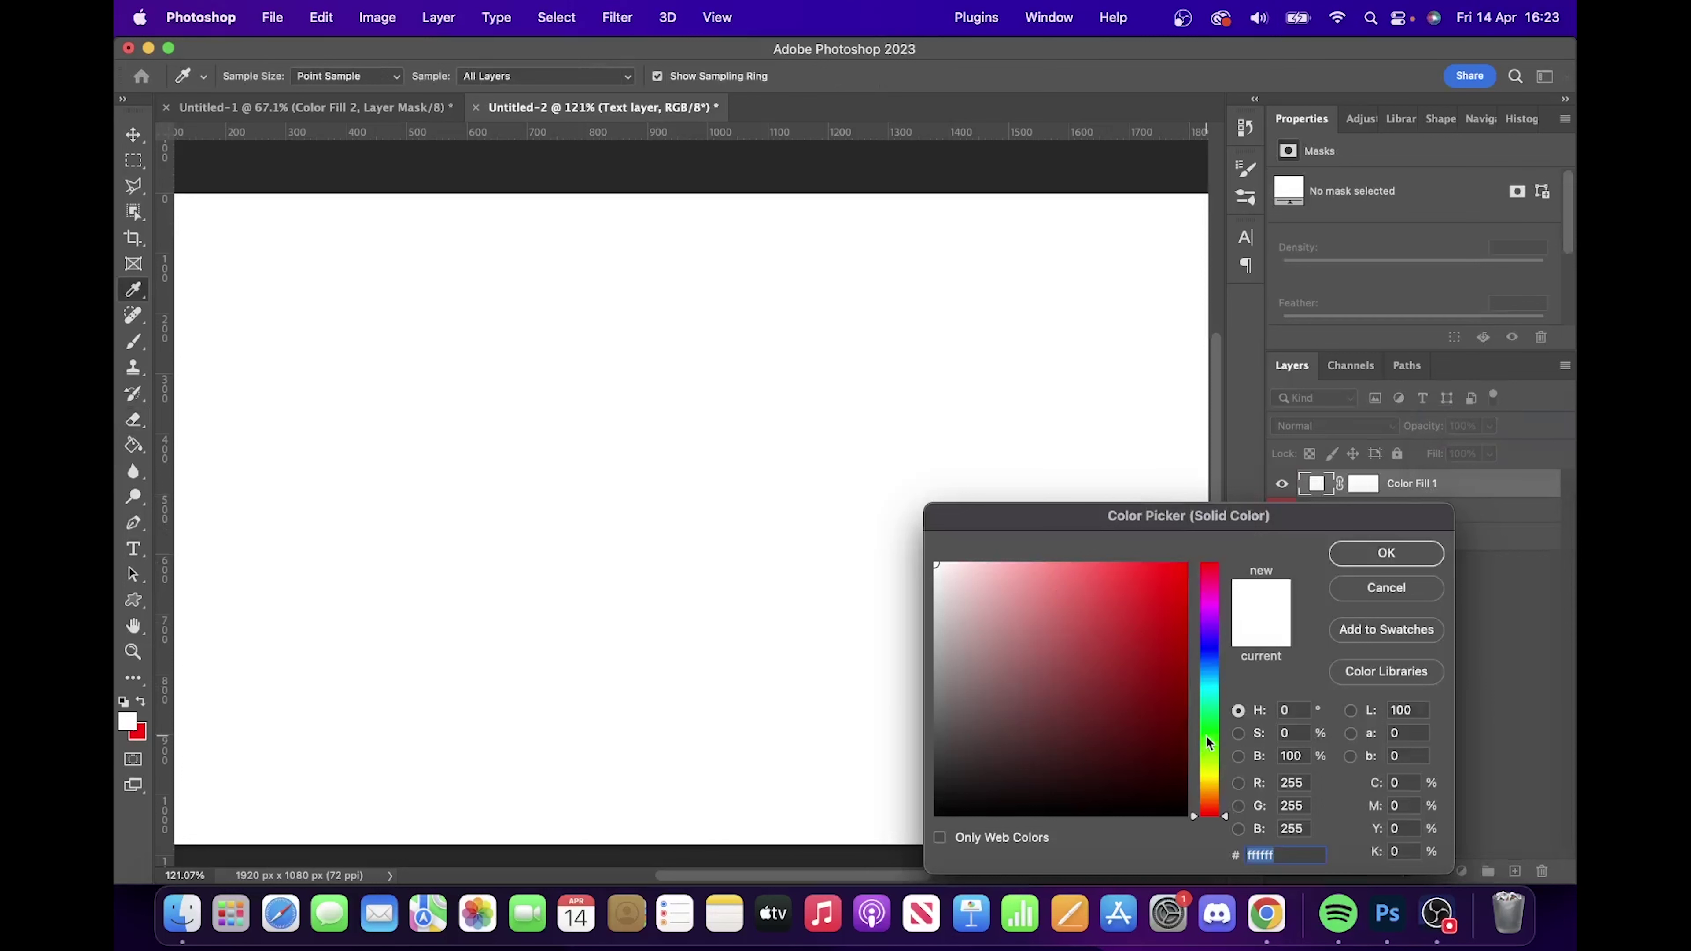
{"action": "left_click", "coordinate": [1210, 735]}
{"action": "left_click_drag", "start_coordinate": [1134, 655], "coordinate": [1231, 536]}
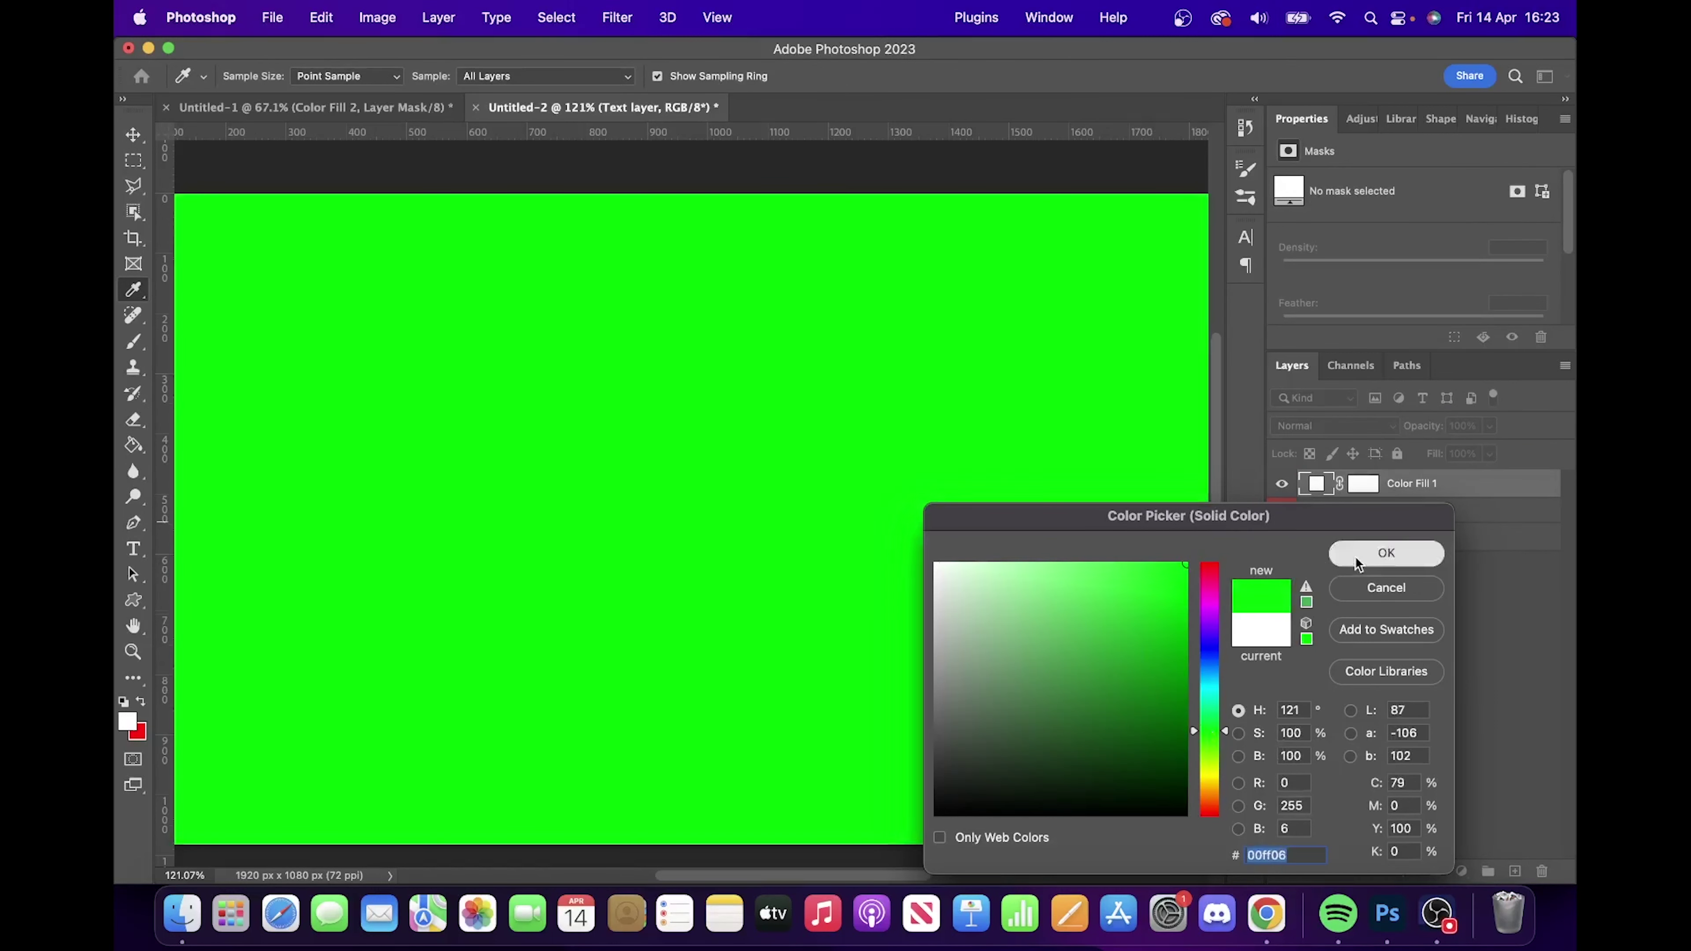
{"action": "left_click", "coordinate": [1386, 552]}
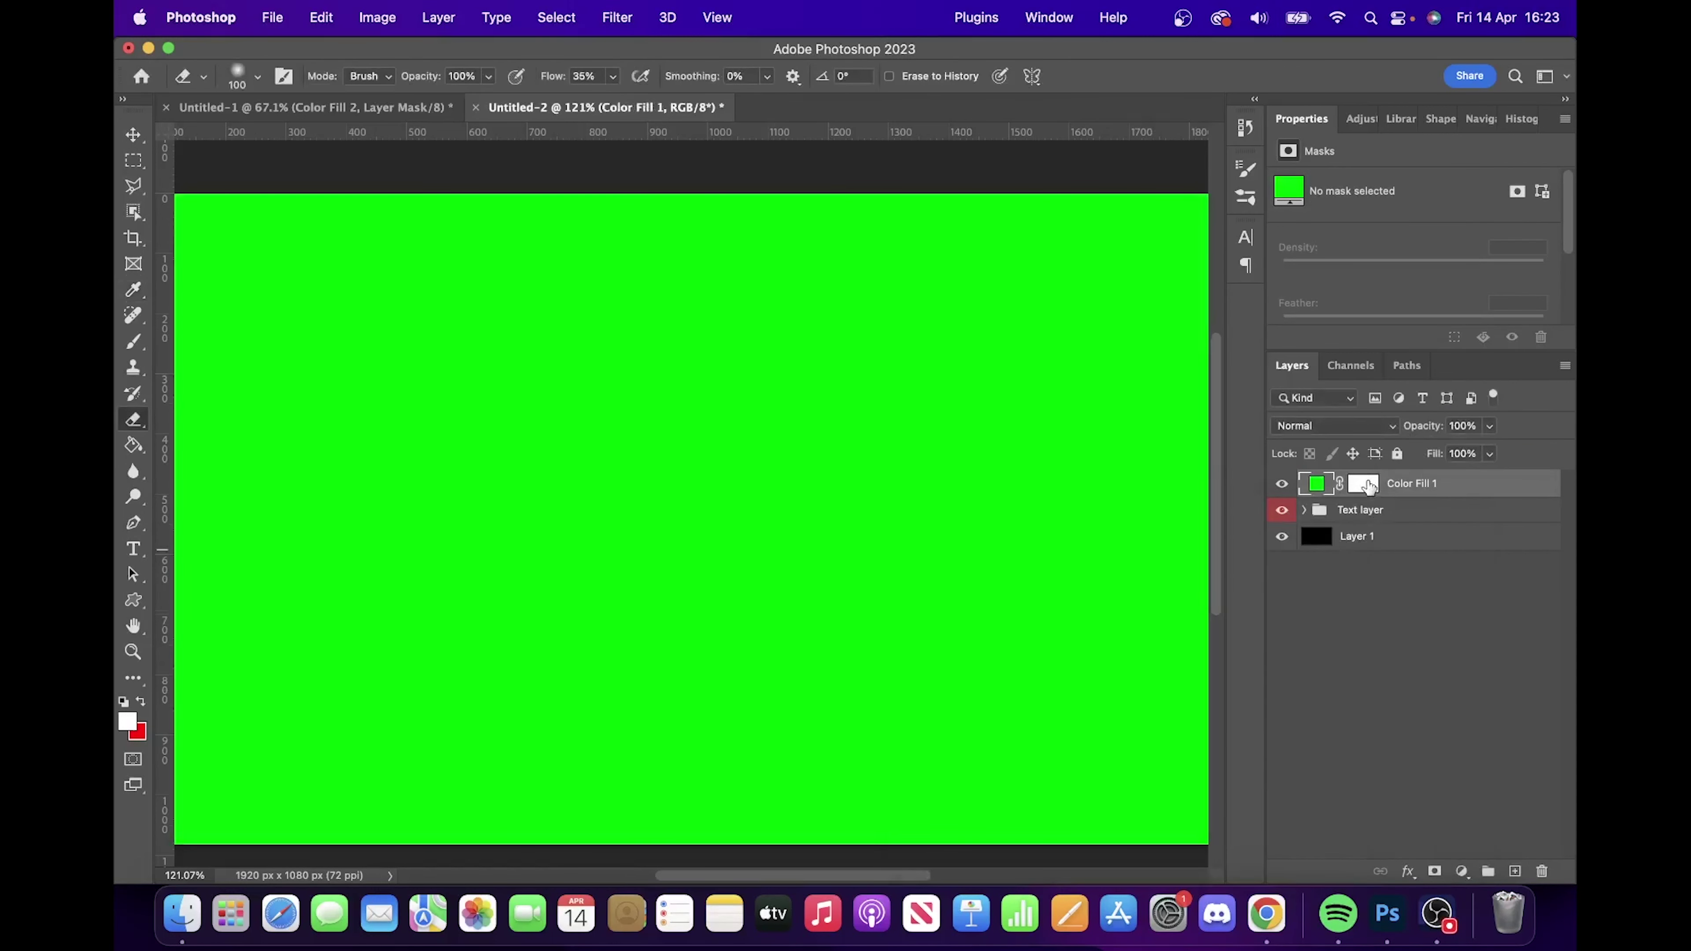
- Invert the green fill layer's mask to black and set the layer's blend mode to Linear Dodge (Add)
{"action": "left_click", "coordinate": [1363, 484]}
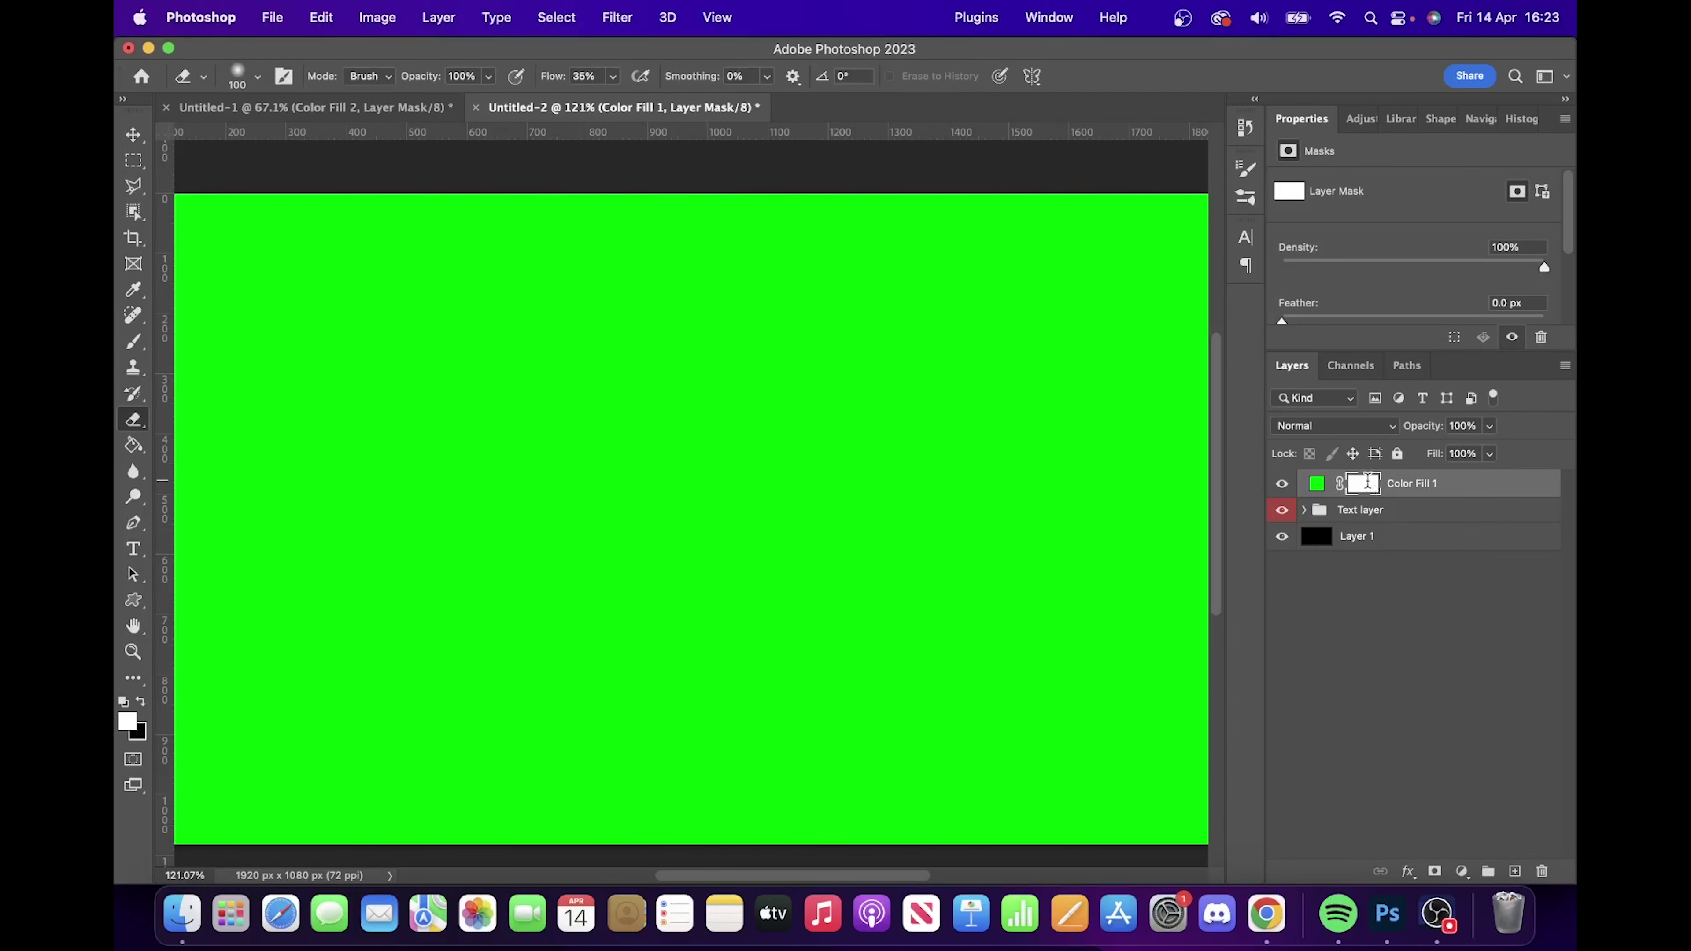
{"action": "key", "text": "super+i"}
{"action": "left_click", "coordinate": [1326, 430]}
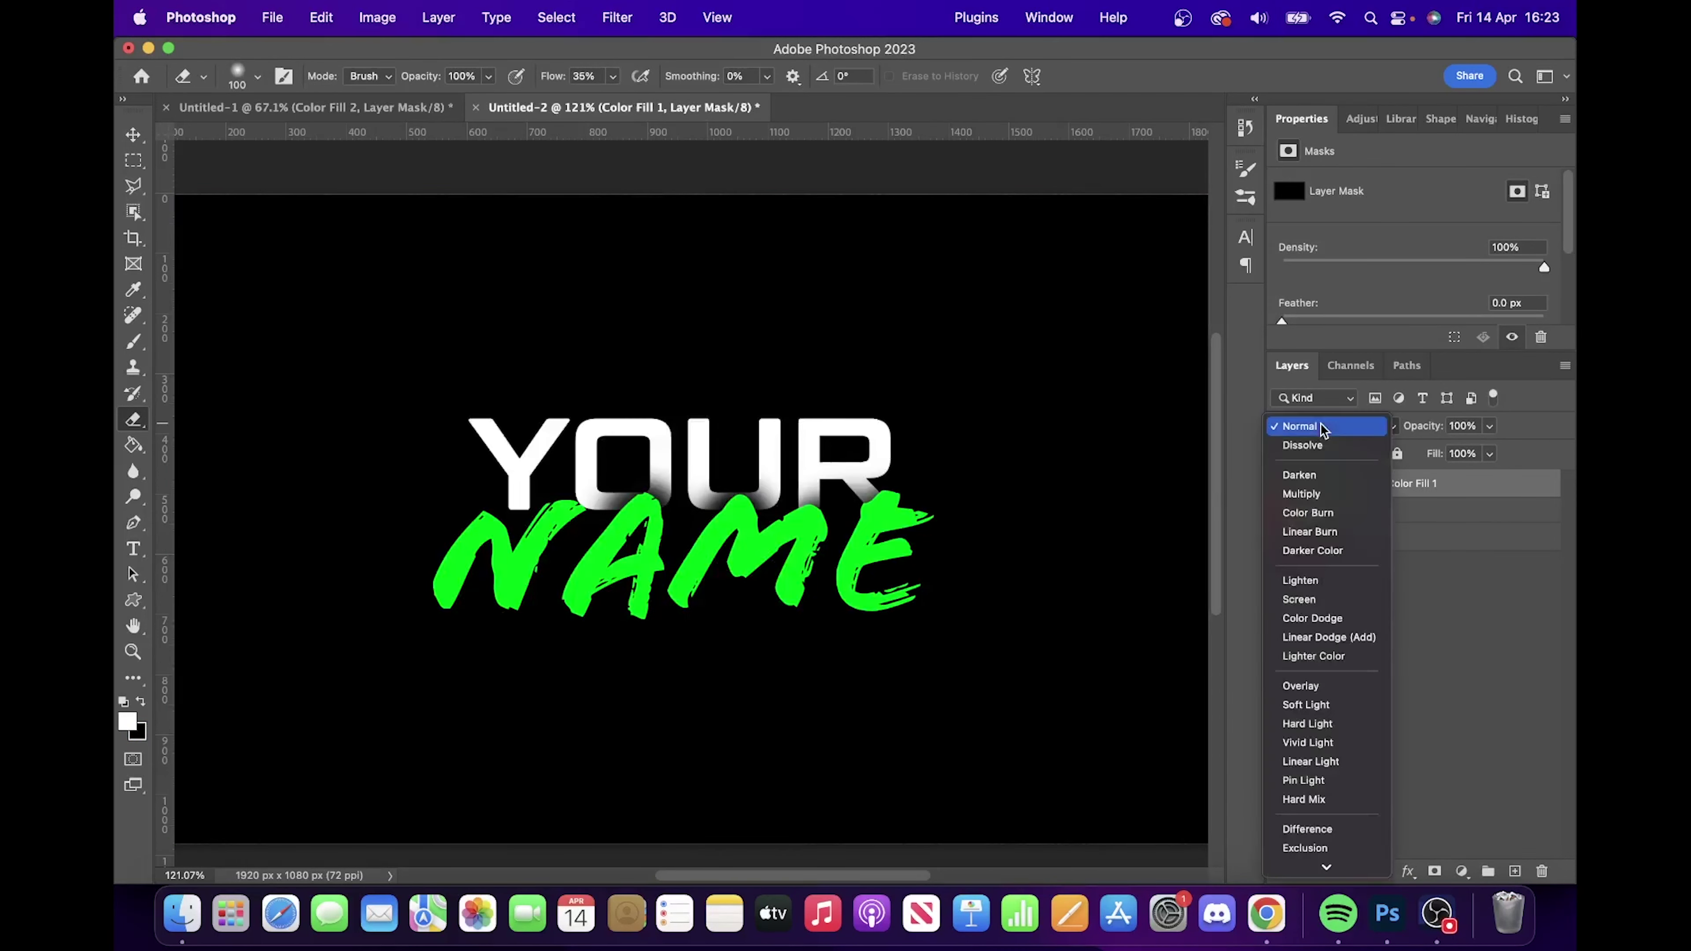
{"action": "left_click", "coordinate": [1310, 639]}
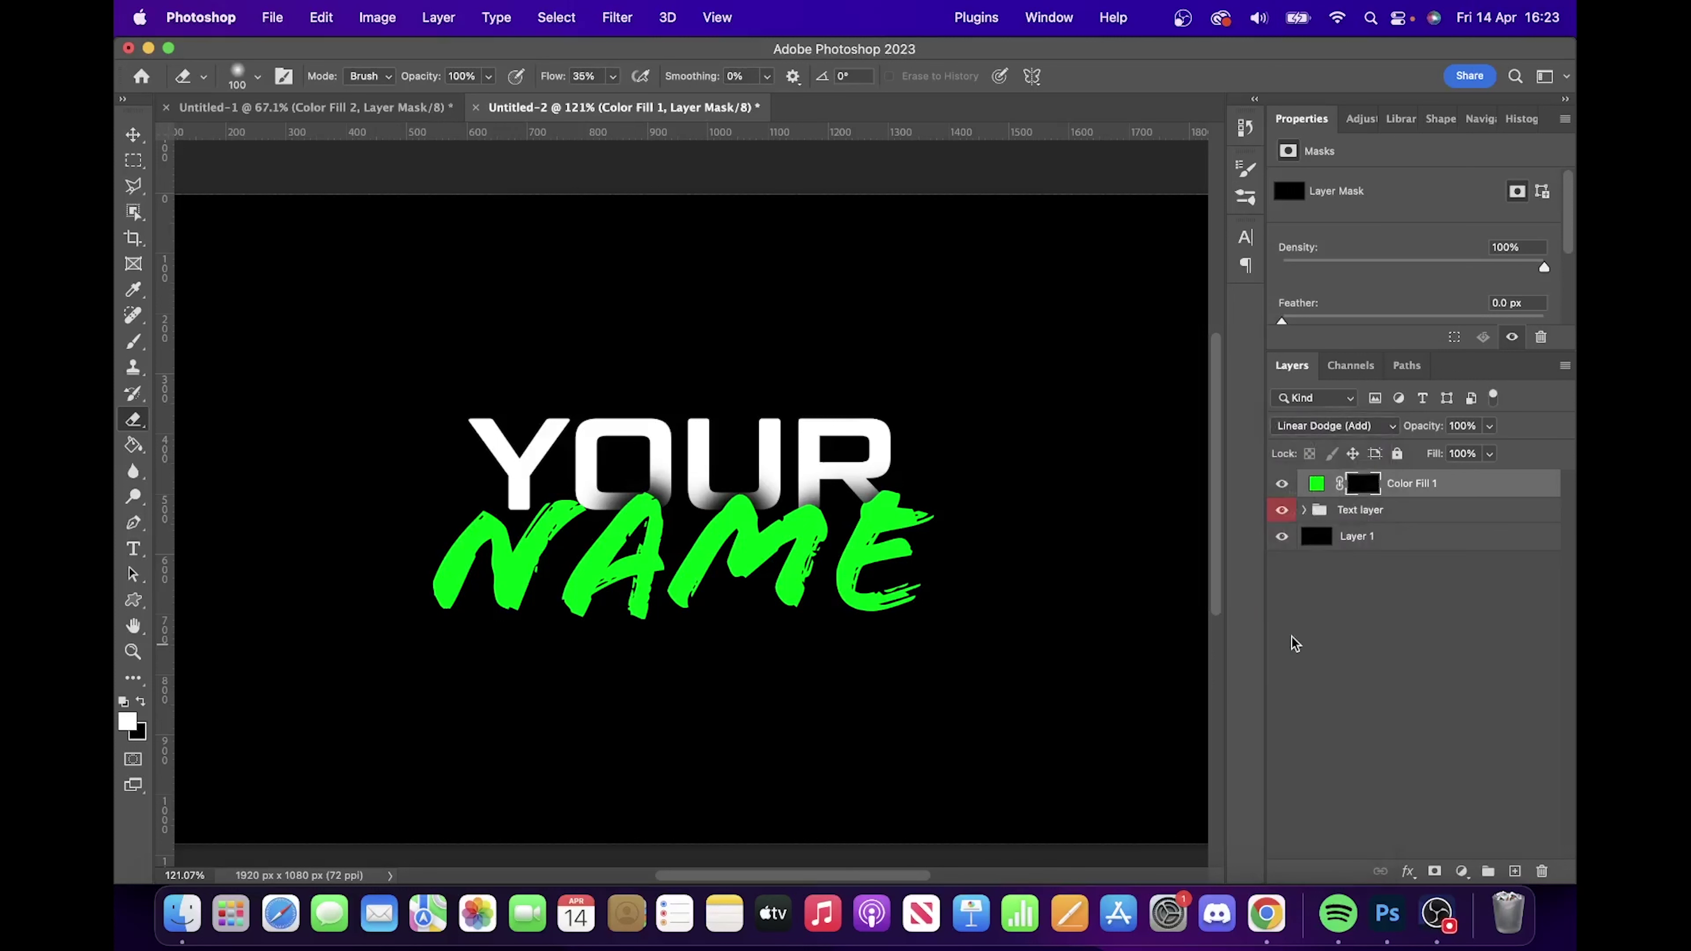
- Paint a soft green glow across "NAME" on the green fill's mask with a white brush at about 400 px and 2% flow
{"action": "left_click", "coordinate": [133, 341]}
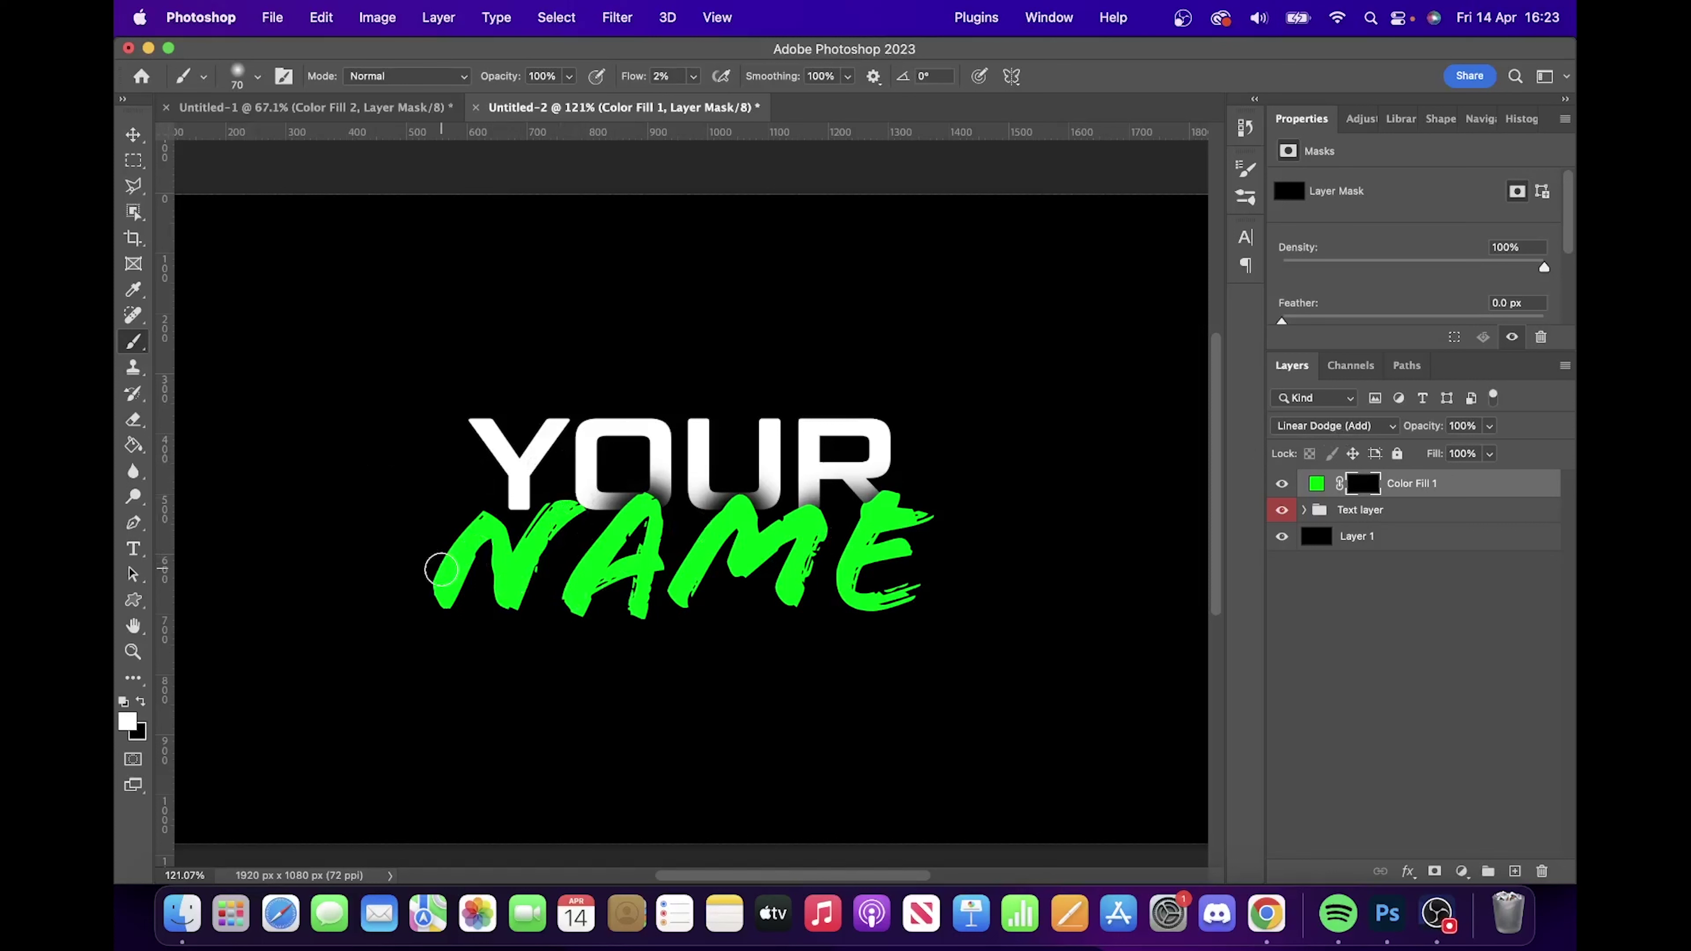
{"action": "key", "text": "bracketright"}
{"action": "key", "text": "bracketright"}
{"action": "key", "text": "bracketright"}
{"action": "key", "text": "bracketright"}
{"action": "key", "text": "bracketright"}
{"action": "key", "text": "bracketright"}
{"action": "key", "text": "bracketright"}
{"action": "key", "text": "bracketright"}
{"action": "key", "text": "bracketright"}
{"action": "key", "text": "bracketright"}
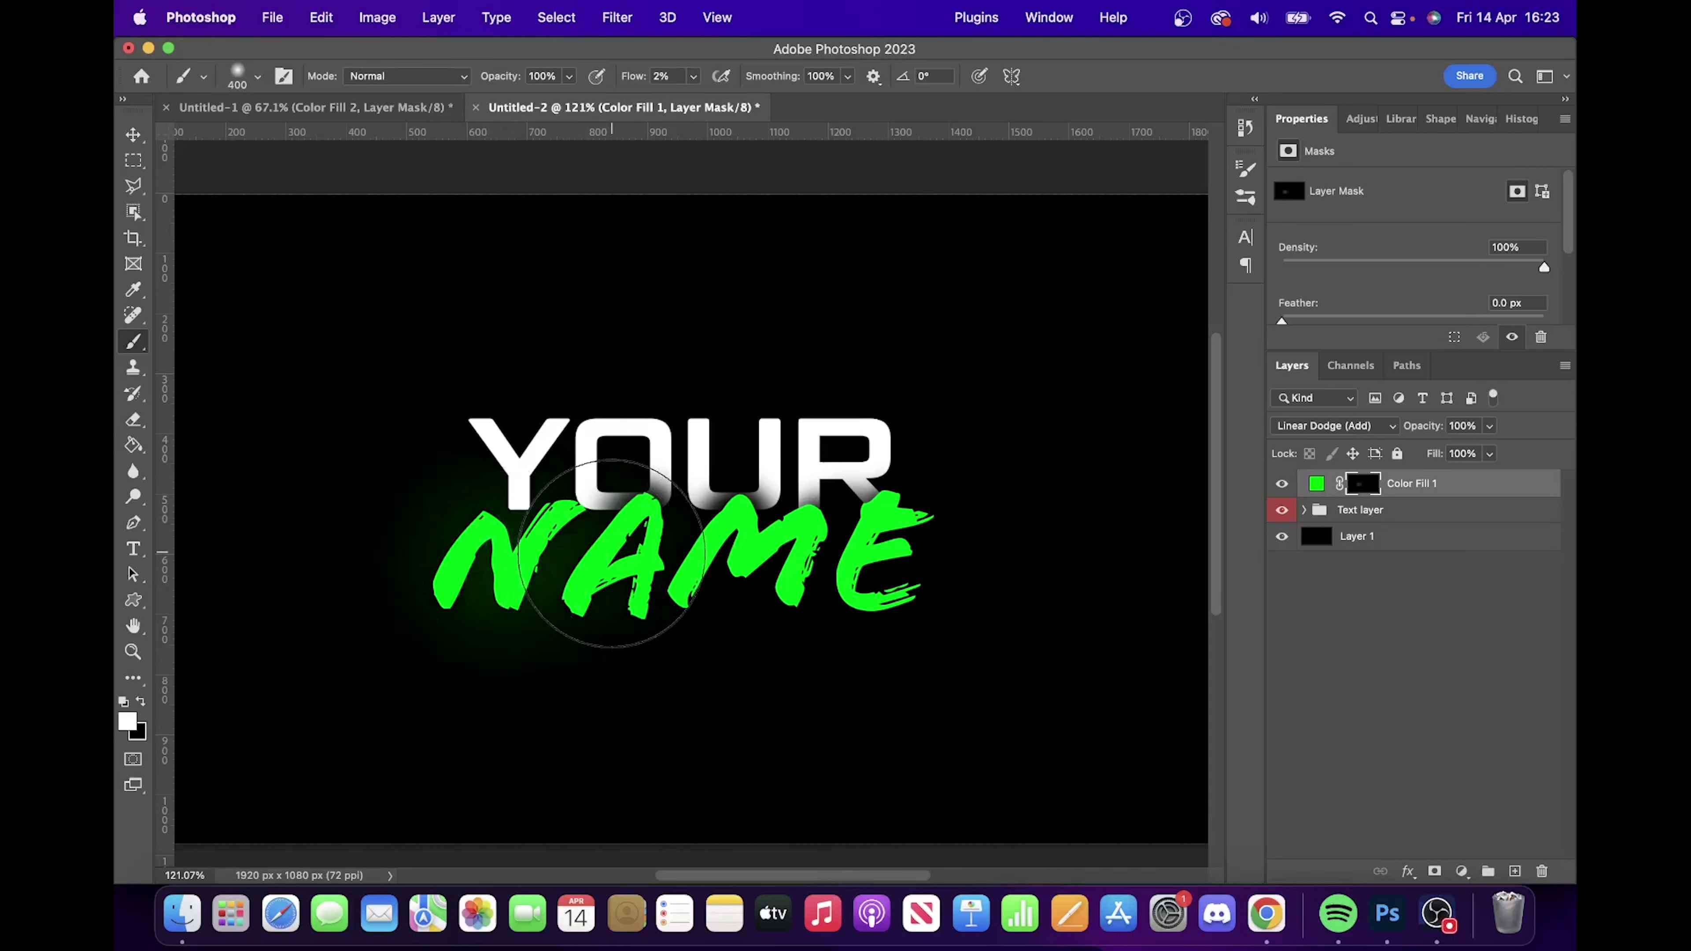
{"action": "mouse_move", "coordinate": [611, 553]}
{"action": "left_mouse_down"}
{"action": "mouse_move", "coordinate": [632, 573]}
{"action": "mouse_move", "coordinate": [606, 567]}
{"action": "mouse_move", "coordinate": [885, 543]}
{"action": "left_mouse_up"}
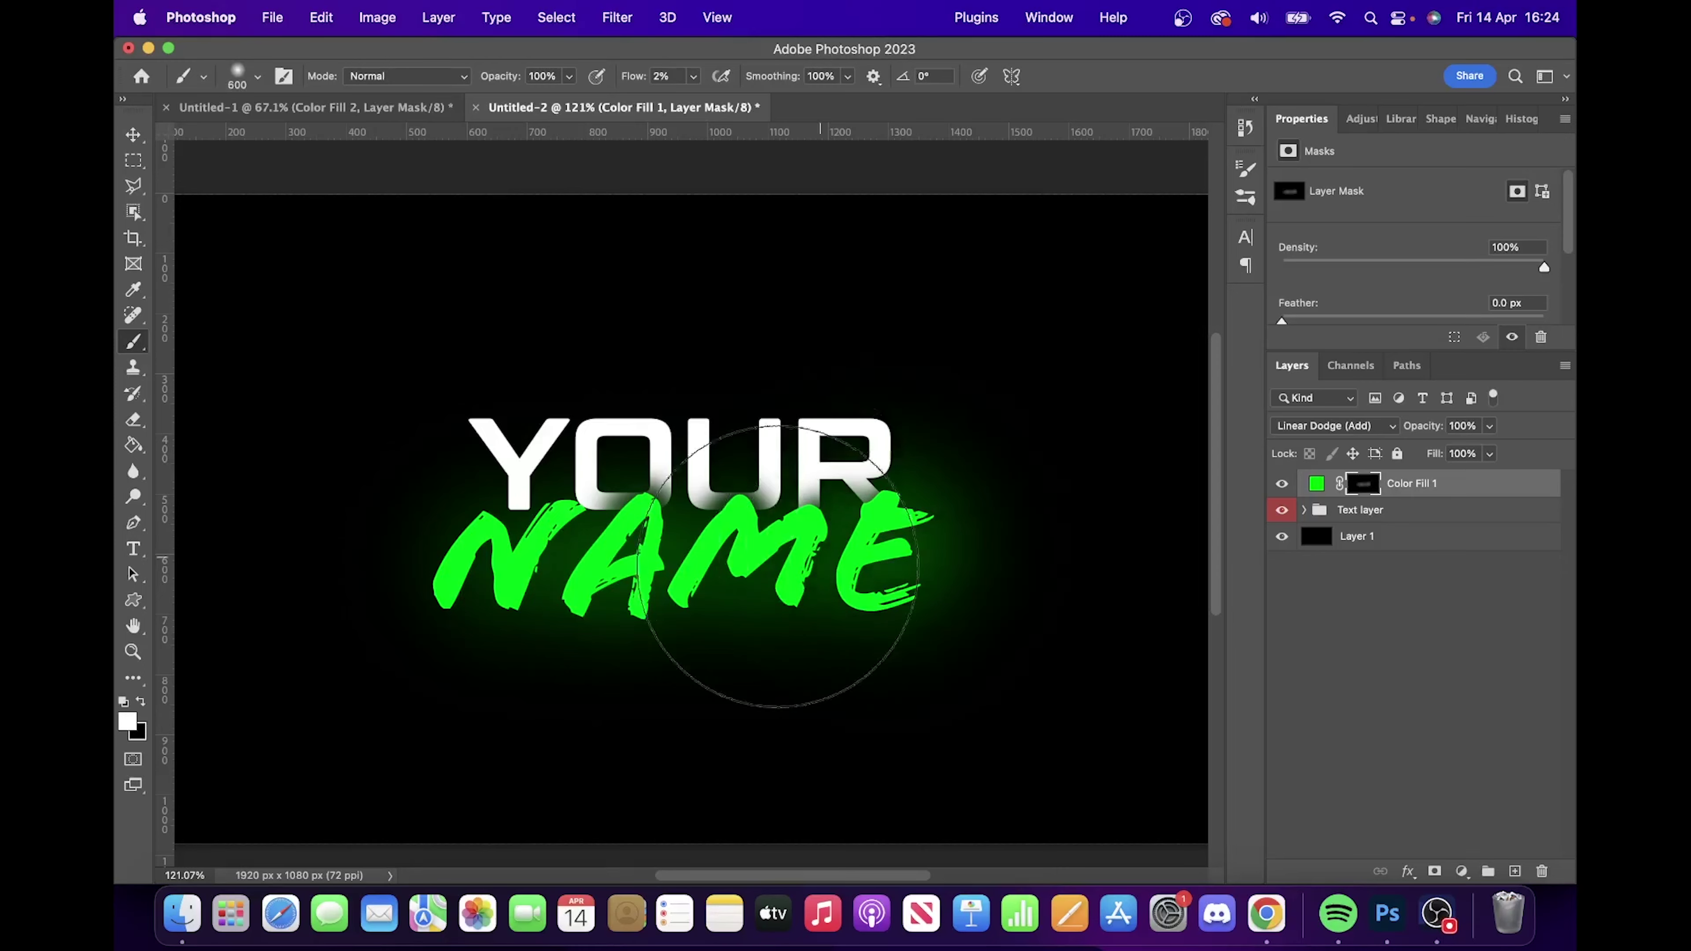
- Widen the green glow around the lettering by painting the mask with progressively larger brushes, up to 1100 px
{"action": "key", "text": "bracketright"}
{"action": "key", "text": "bracketright"}
{"action": "key", "text": "bracketright"}
{"action": "key", "text": "bracketright"}
{"action": "key", "text": "bracketright"}
{"action": "key", "text": "bracketright"}
{"action": "key", "text": "bracketright"}
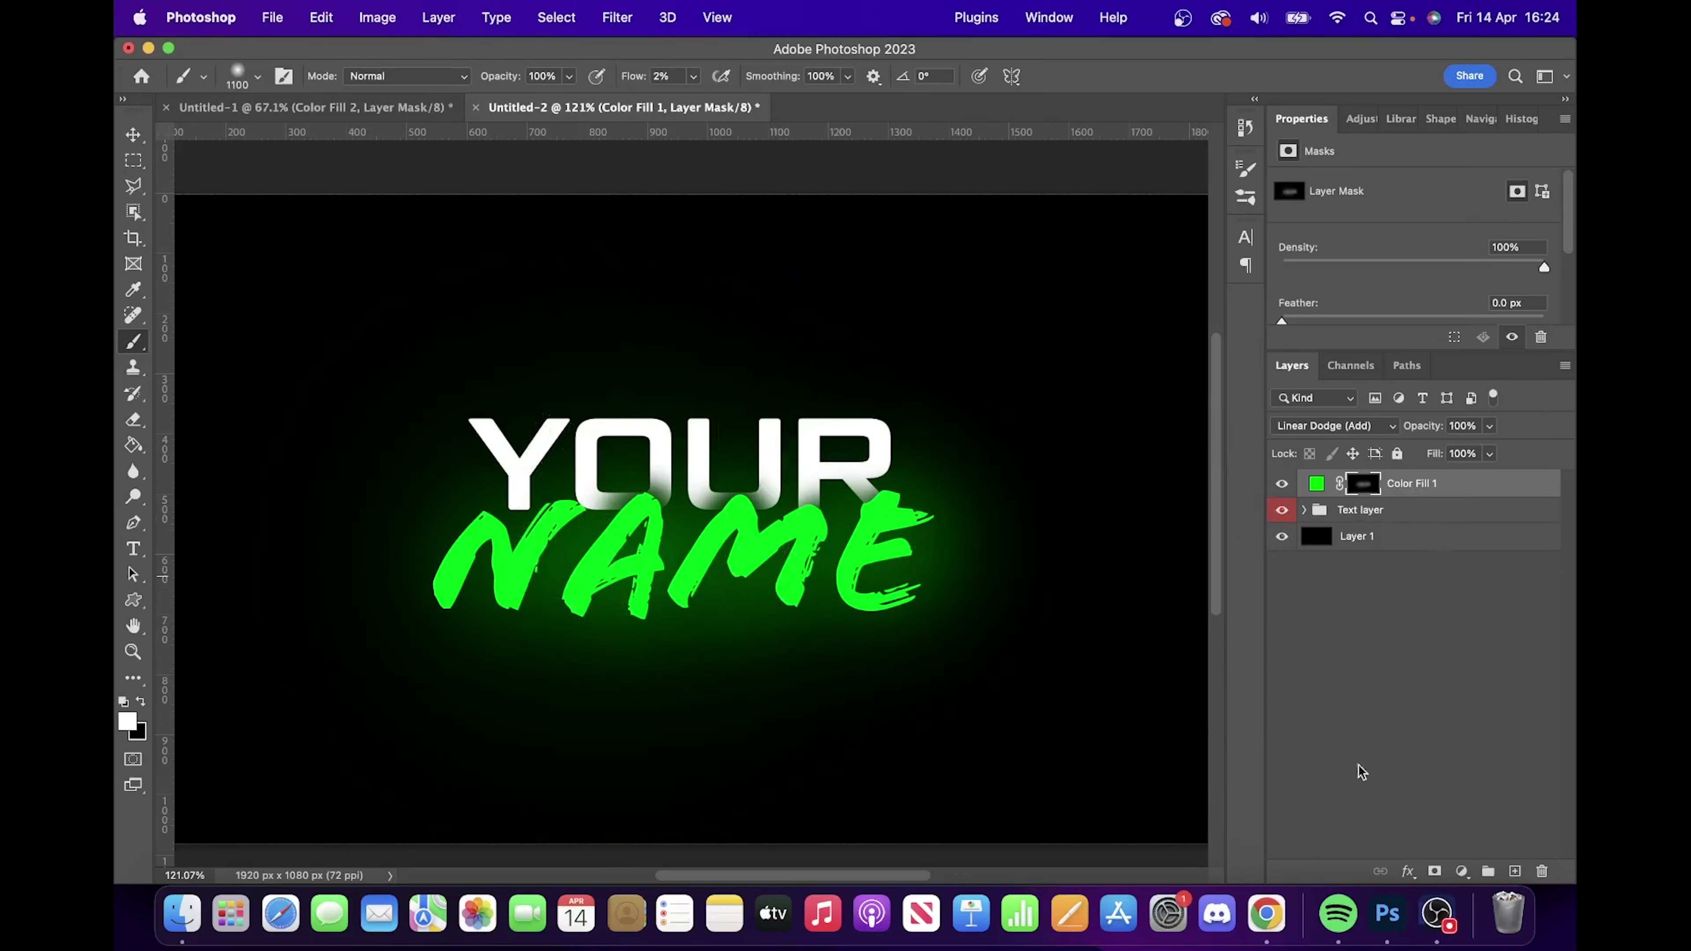
- Add a white (ffffff) solid colour fill layer on top, with its mask inverted to black and Linear Dodge (Add) blending
{"action": "left_click", "coordinate": [1461, 872]}
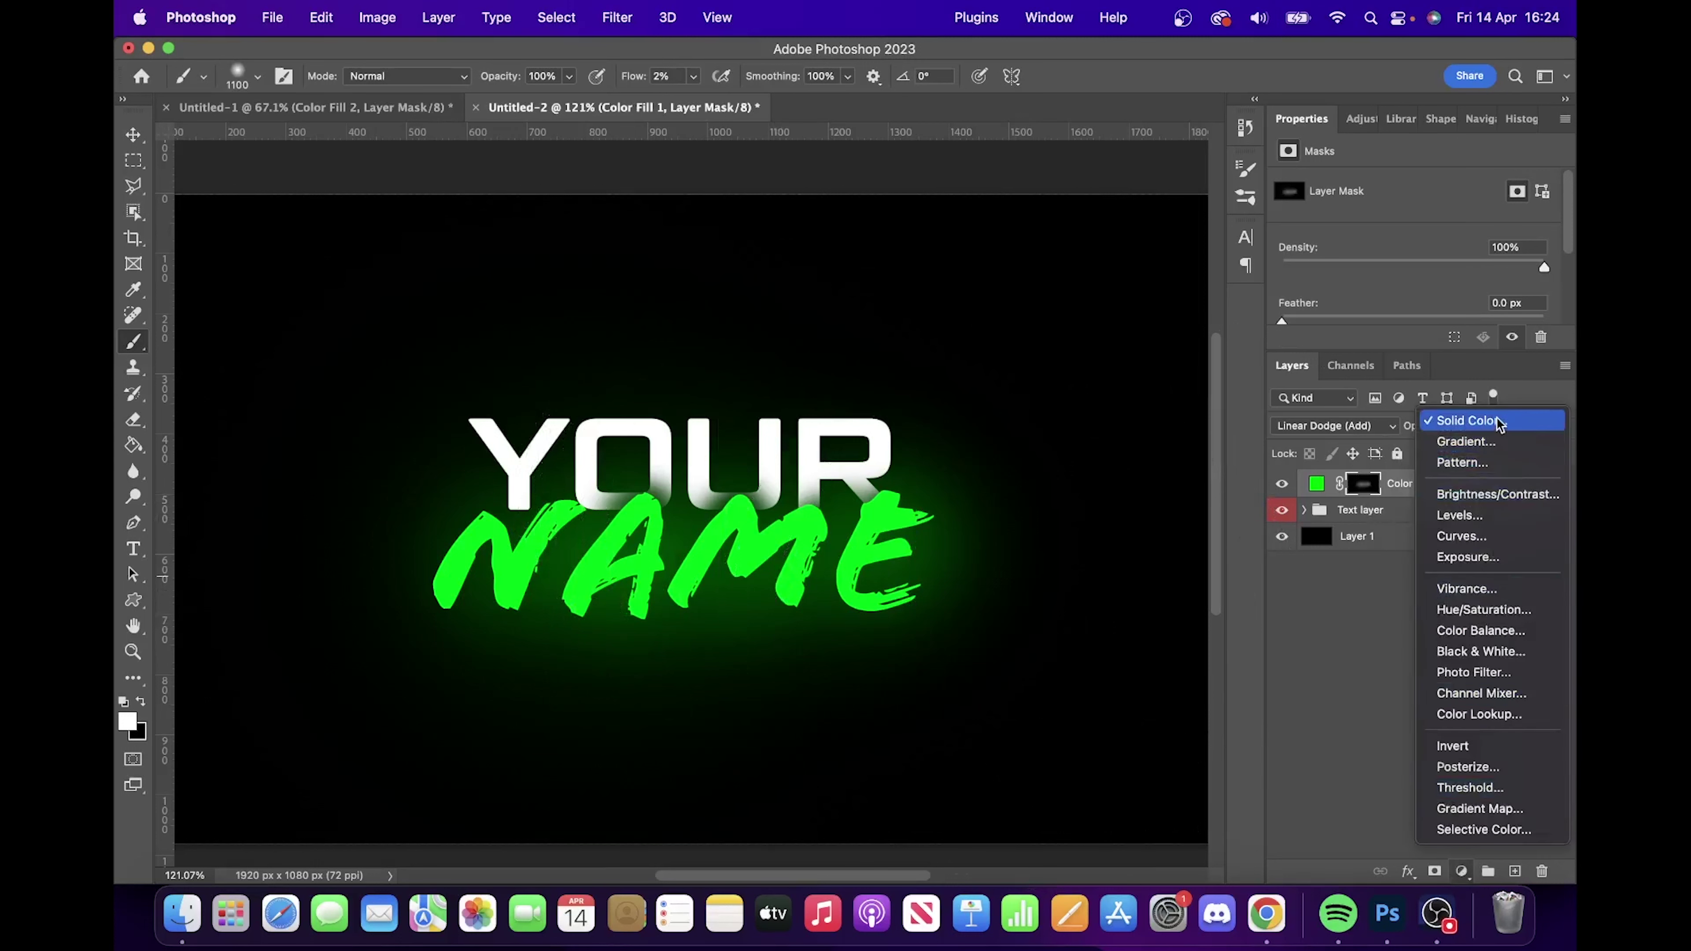
{"action": "left_click", "coordinate": [1469, 420]}
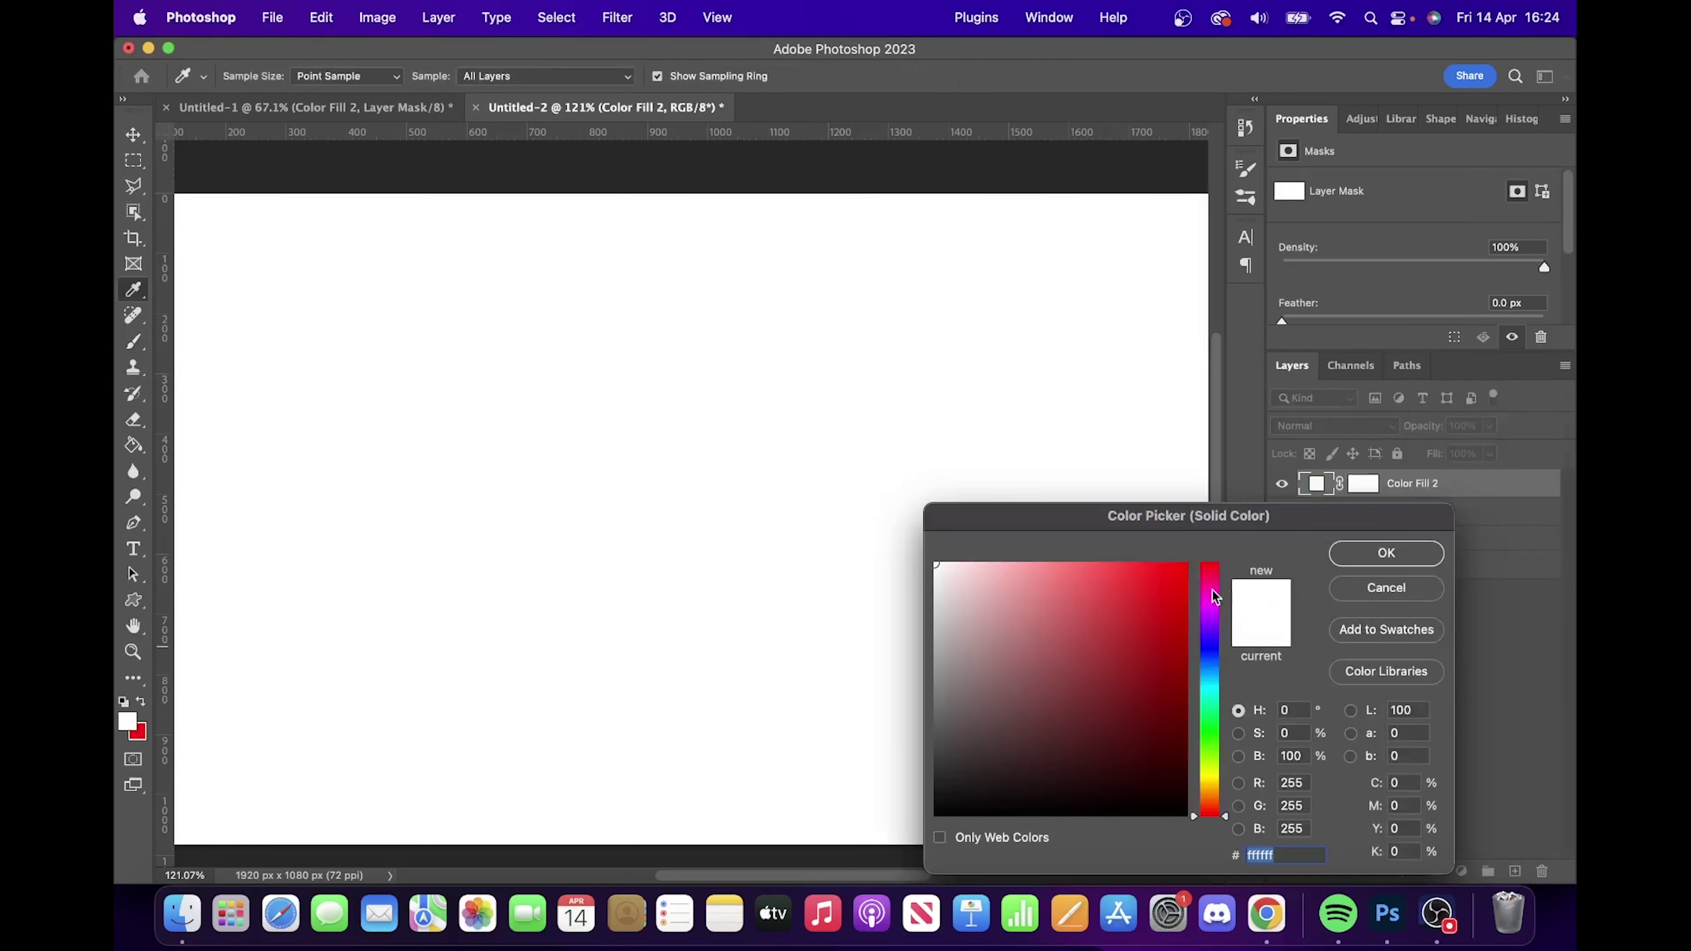
{"action": "left_click", "coordinate": [1383, 553]}
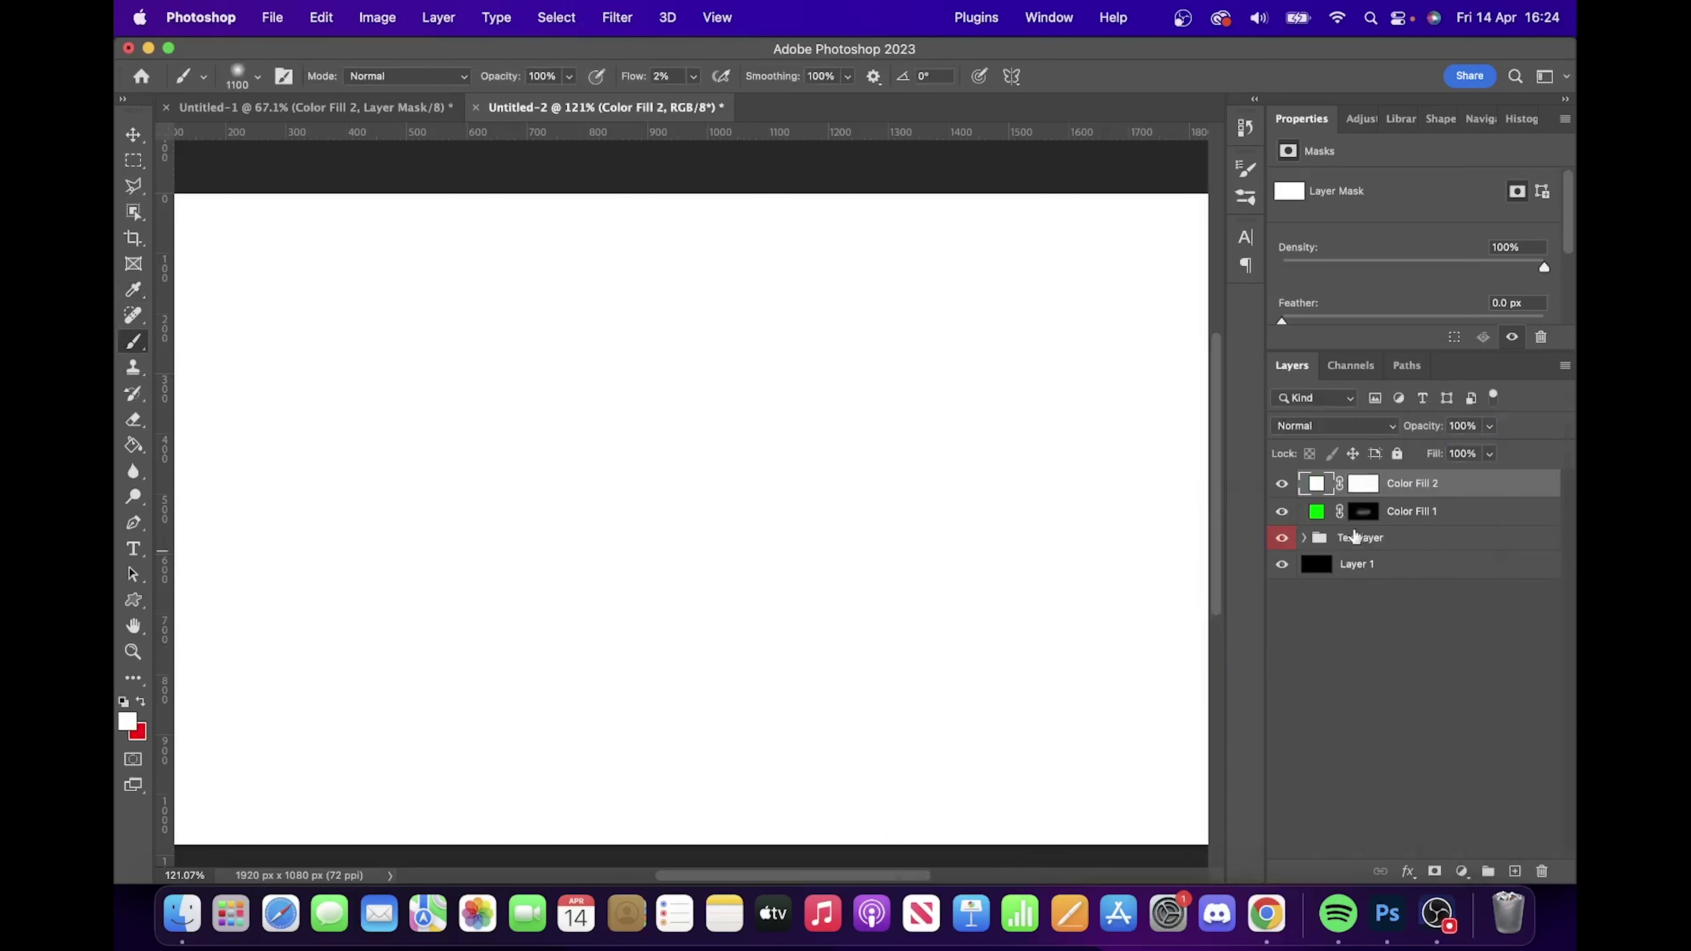
{"action": "left_click", "coordinate": [1361, 484]}
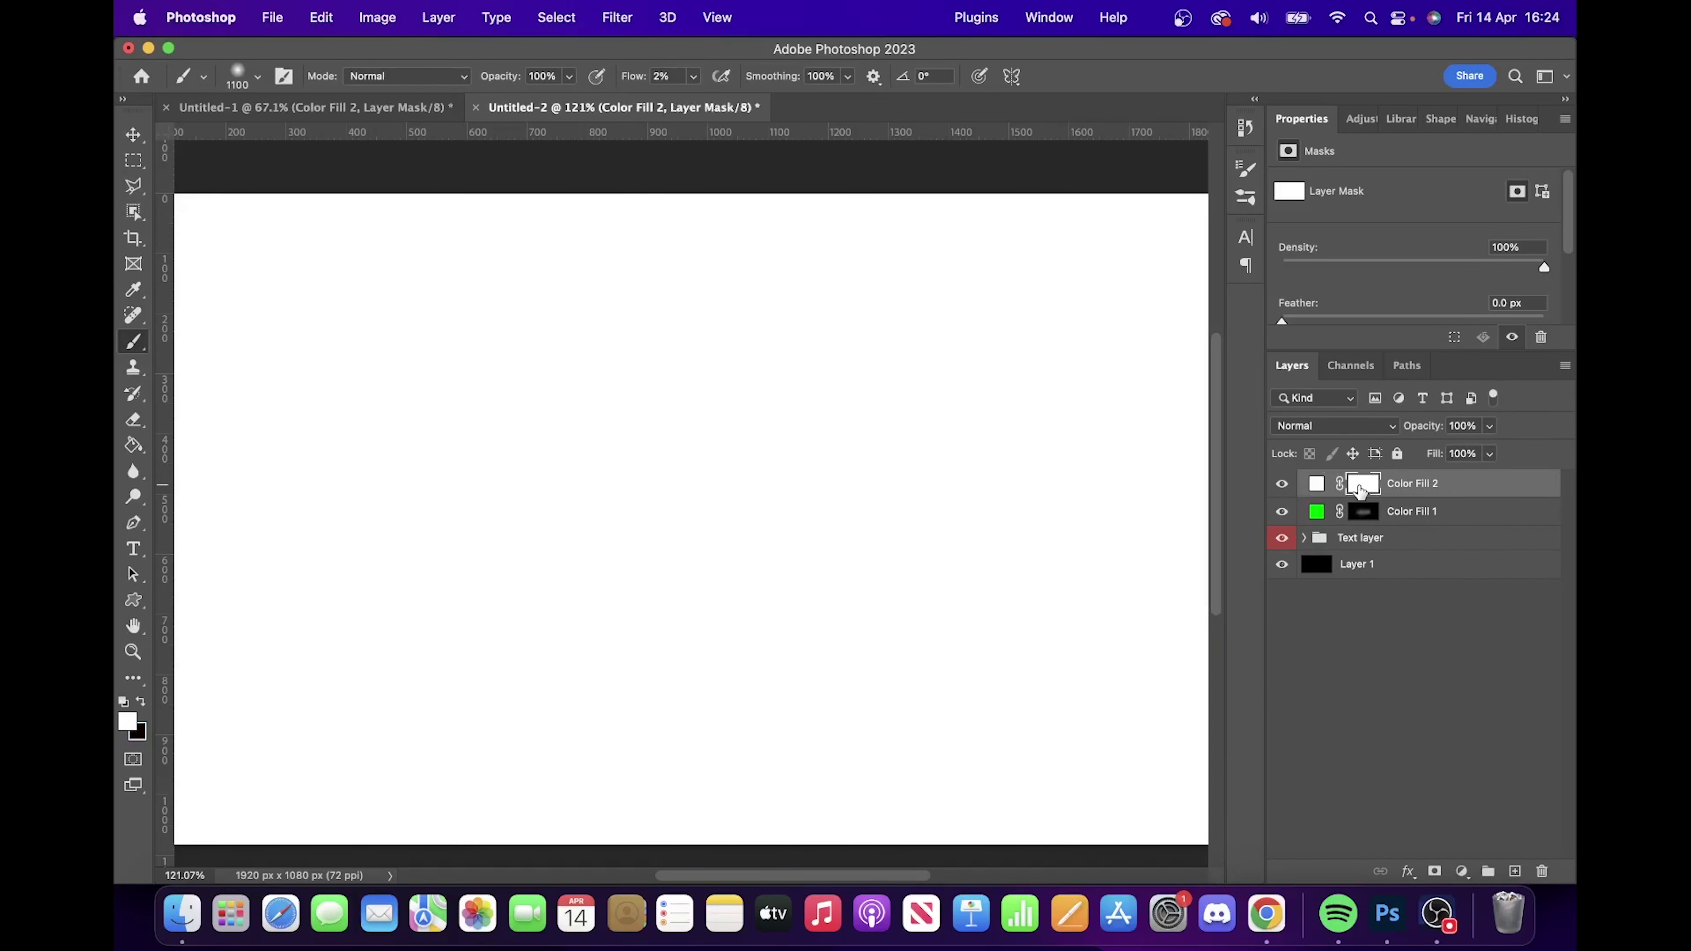
{"action": "key", "text": "super+i"}
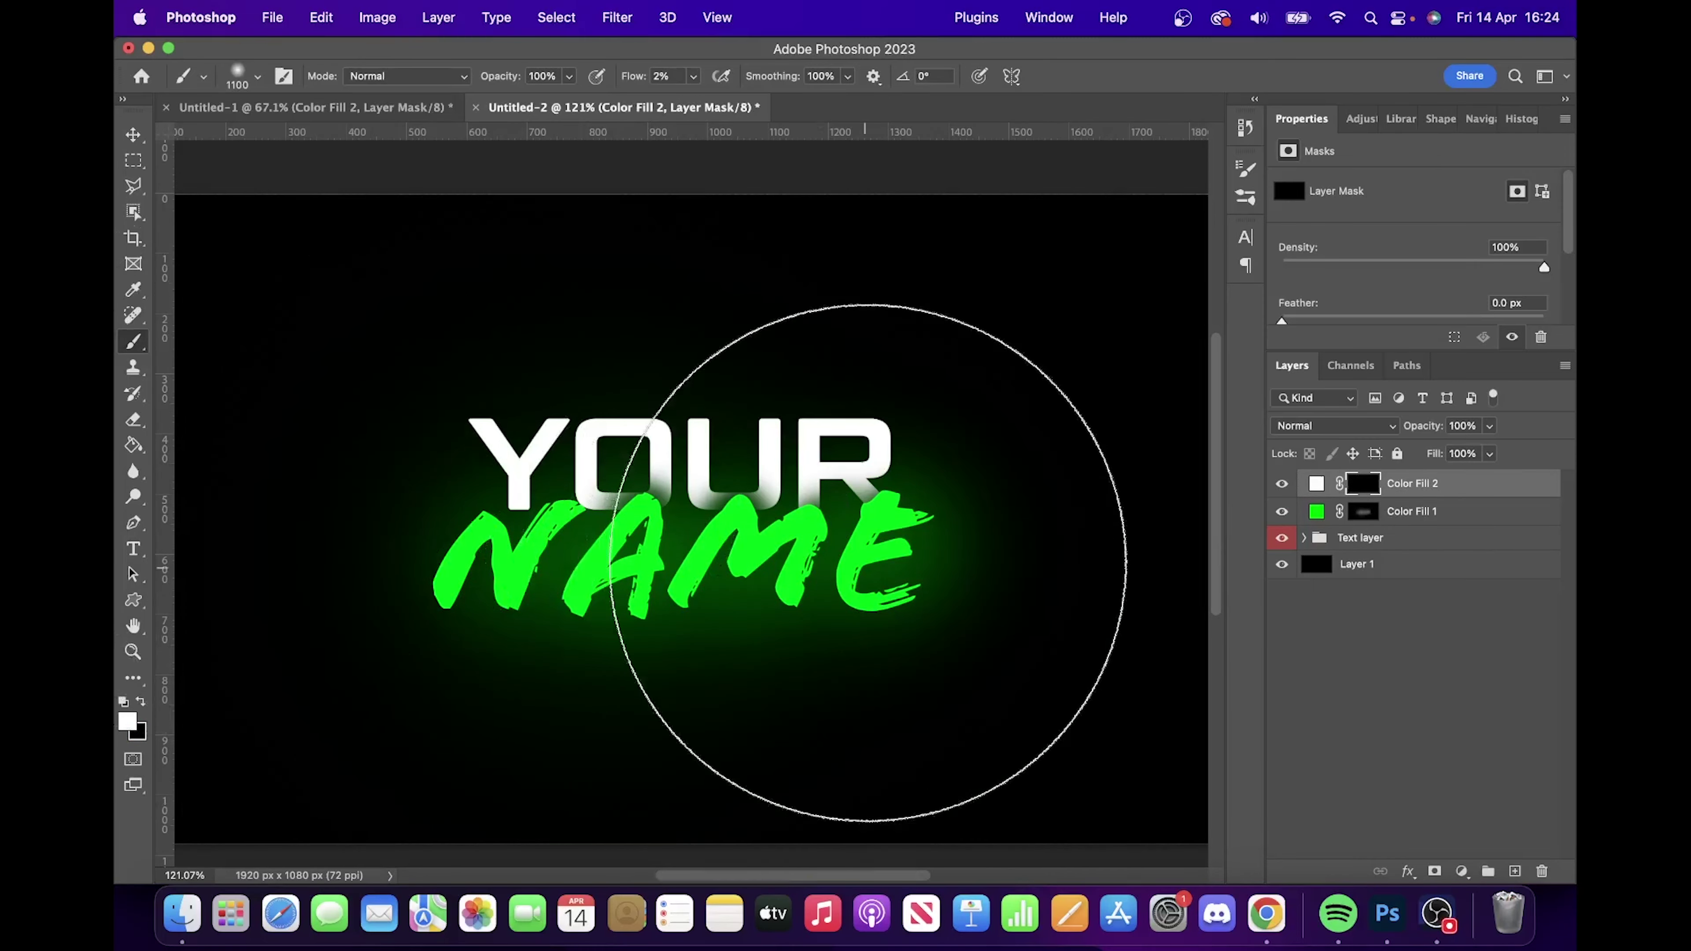
{"action": "left_click", "coordinate": [1304, 427]}
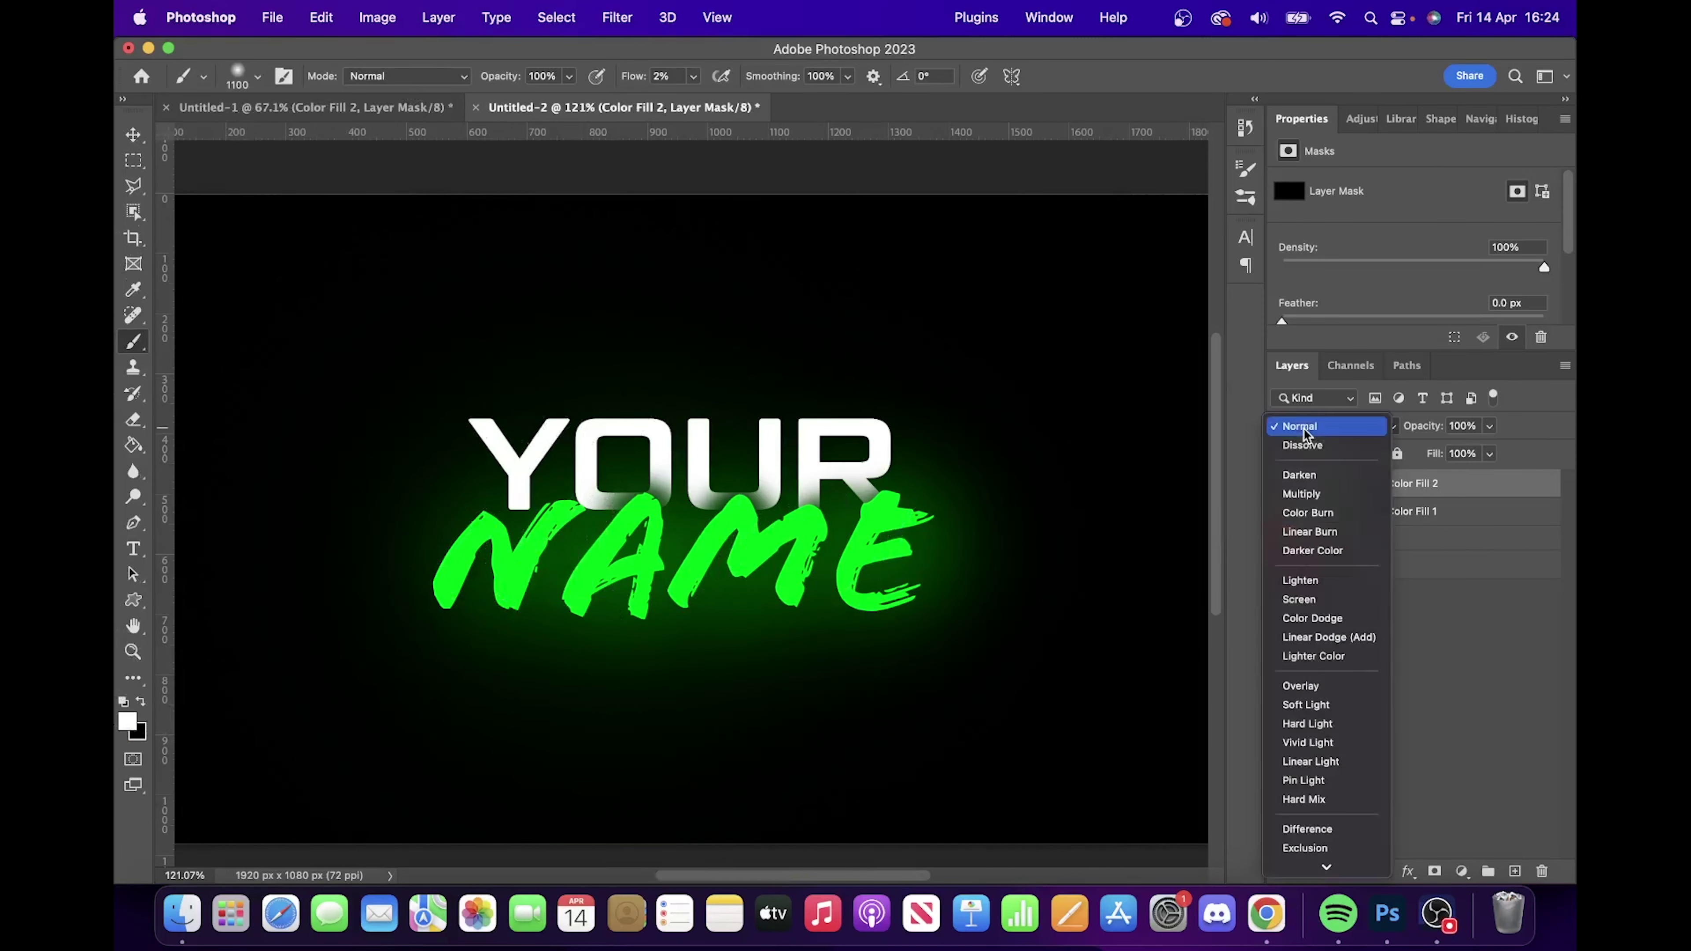
{"action": "left_click", "coordinate": [1327, 638]}
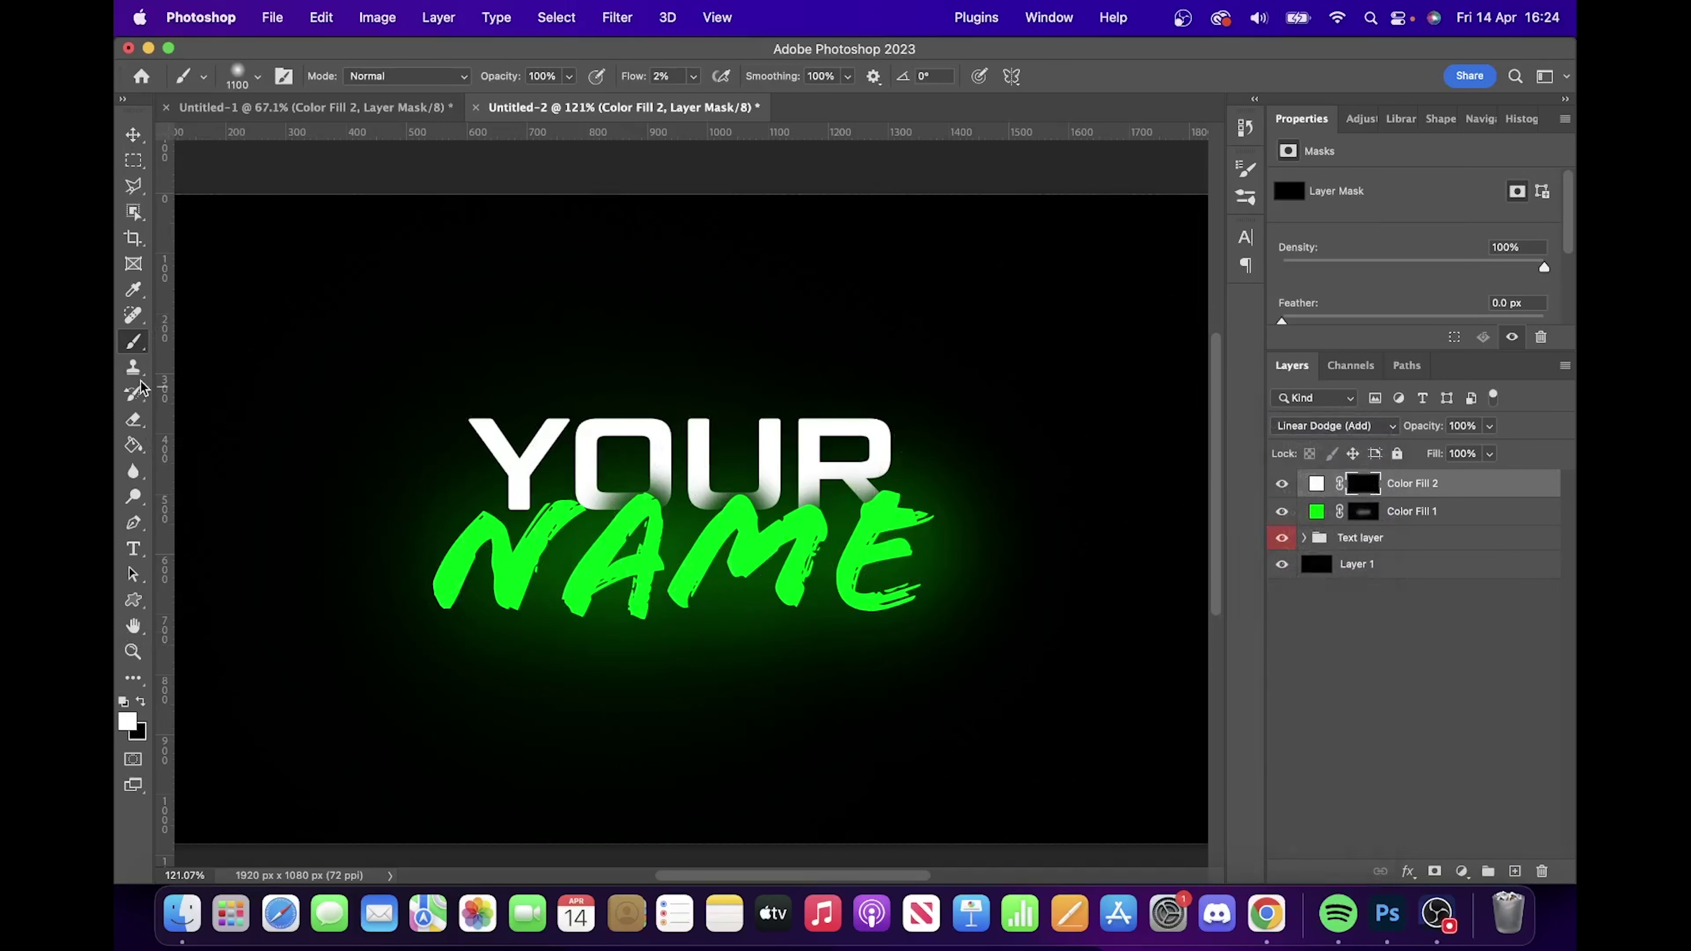
- Paint a soft white glow around "YOUR" on the white fill's mask with a 500 px brush at 2% flow
{"action": "key", "text": "bracketleft"}
{"action": "key", "text": "bracketleft"}
{"action": "key", "text": "bracketleft"}
{"action": "key", "text": "bracketleft"}
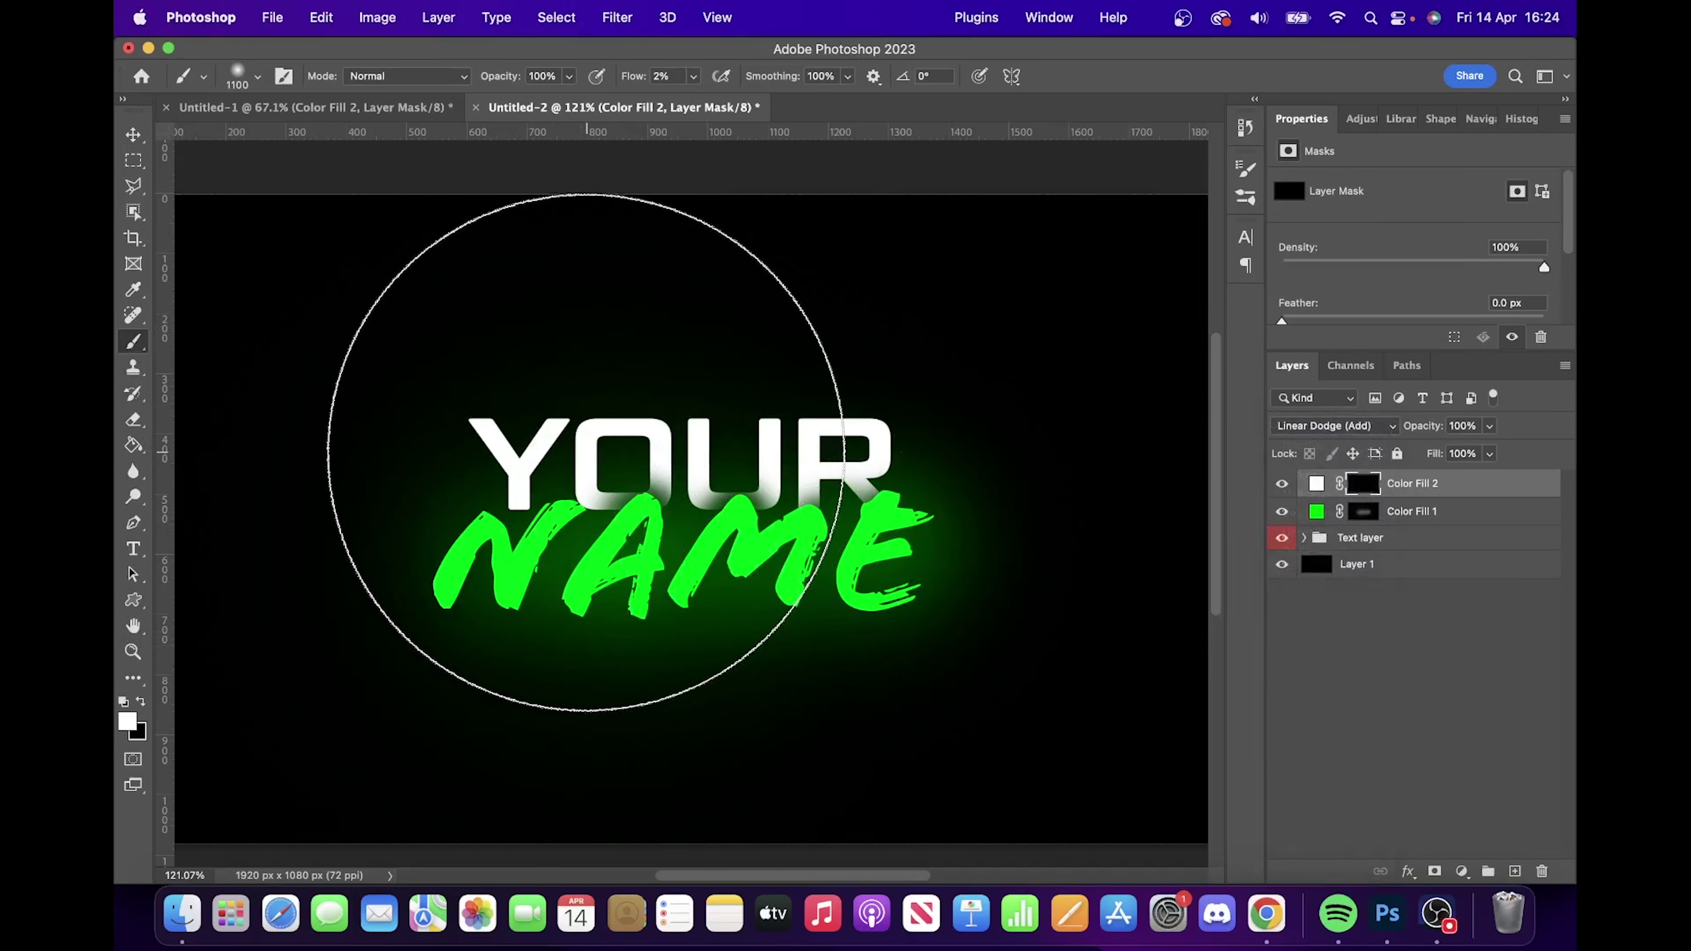
{"action": "key", "text": "bracketleft"}
{"action": "key", "text": "bracketleft"}
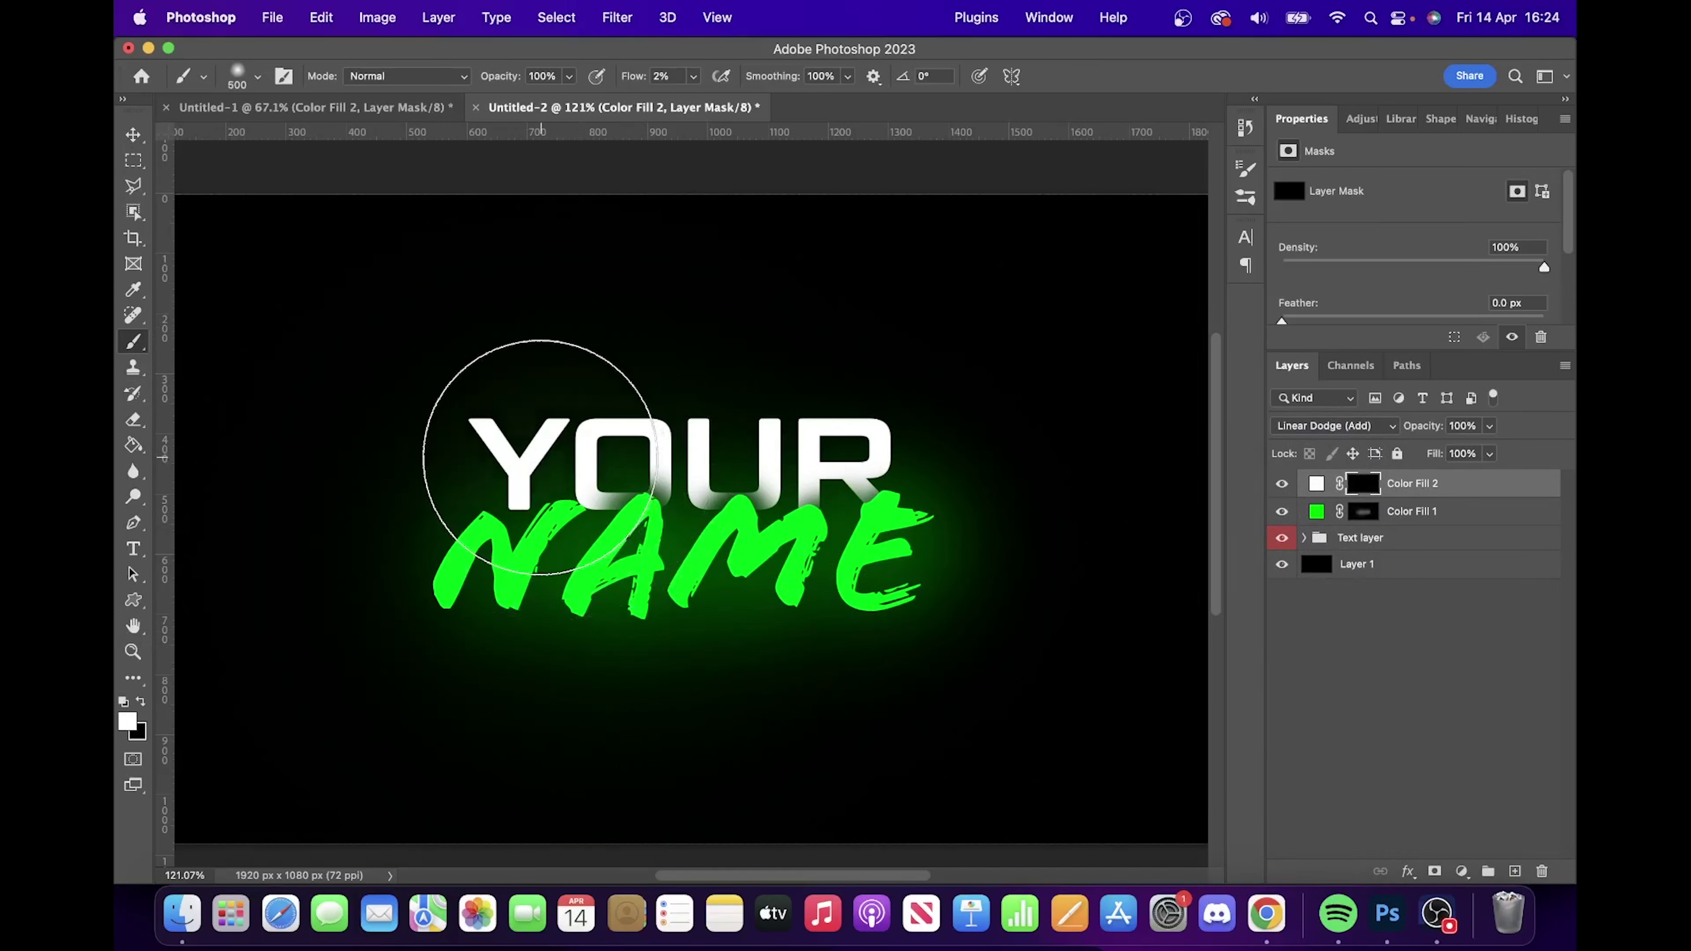
{"action": "mouse_move", "coordinate": [658, 468]}
{"action": "left_mouse_down"}
{"action": "mouse_move", "coordinate": [865, 459]}
{"action": "mouse_move", "coordinate": [519, 463]}
{"action": "left_mouse_up"}
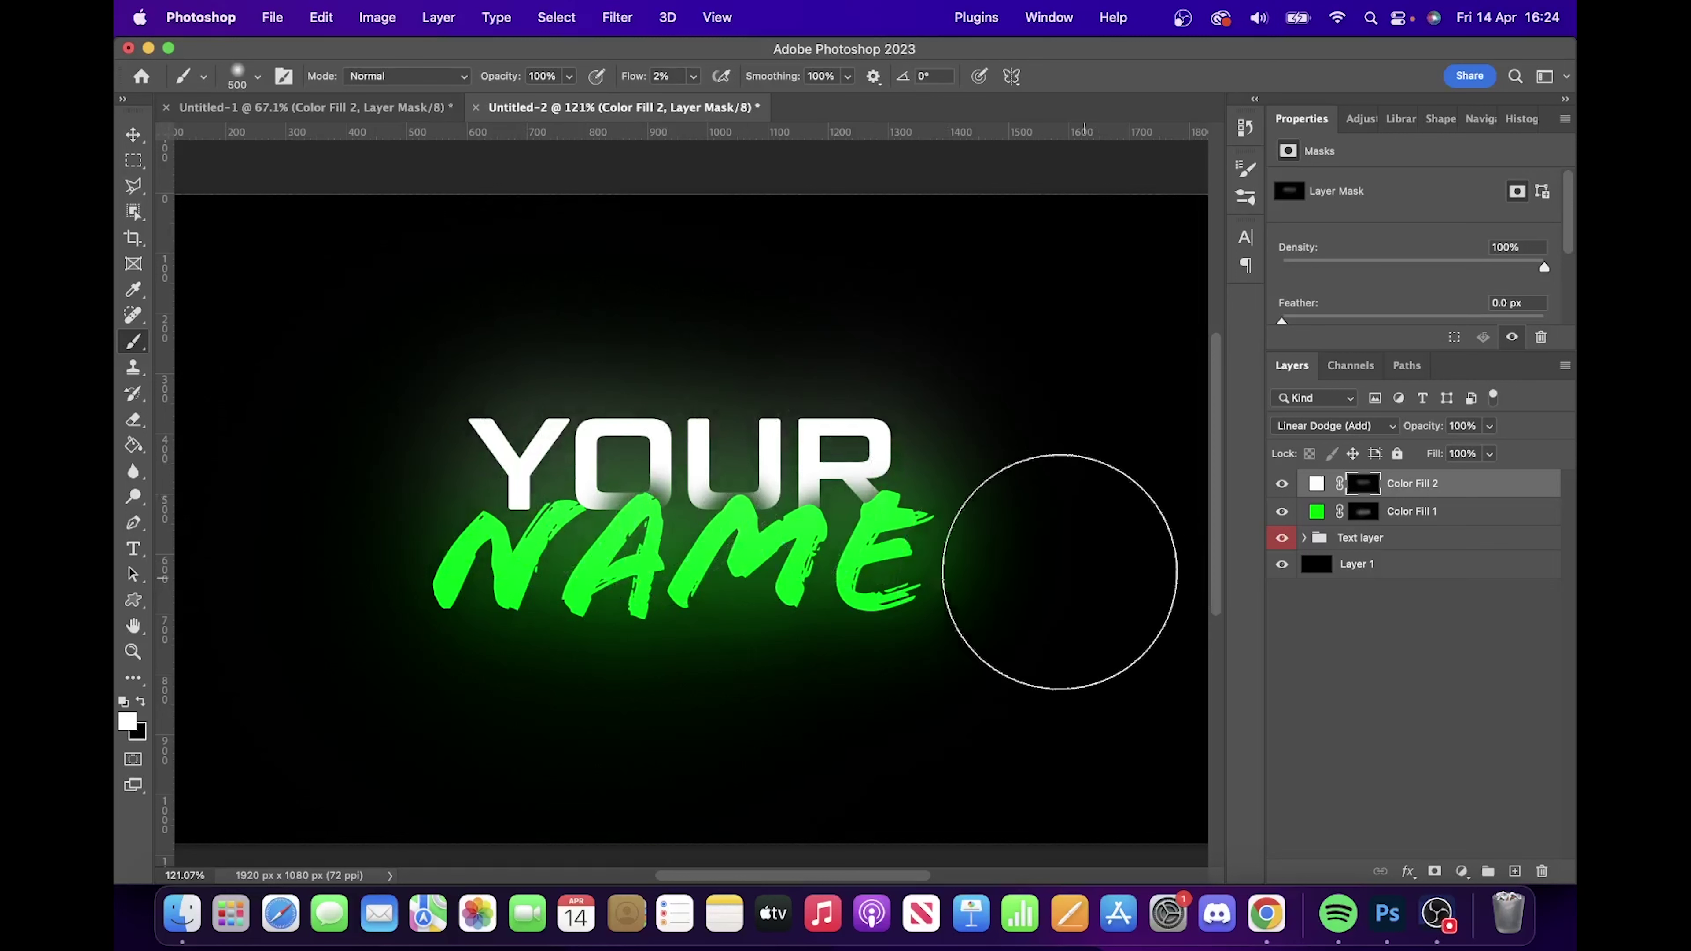
{"action": "scroll", "coordinate": [812, 424], "scroll_direction": "down", "scroll_amount": 5}
{"action": "scroll", "coordinate": [812, 425], "scroll_direction": "up", "scroll_amount": 5}
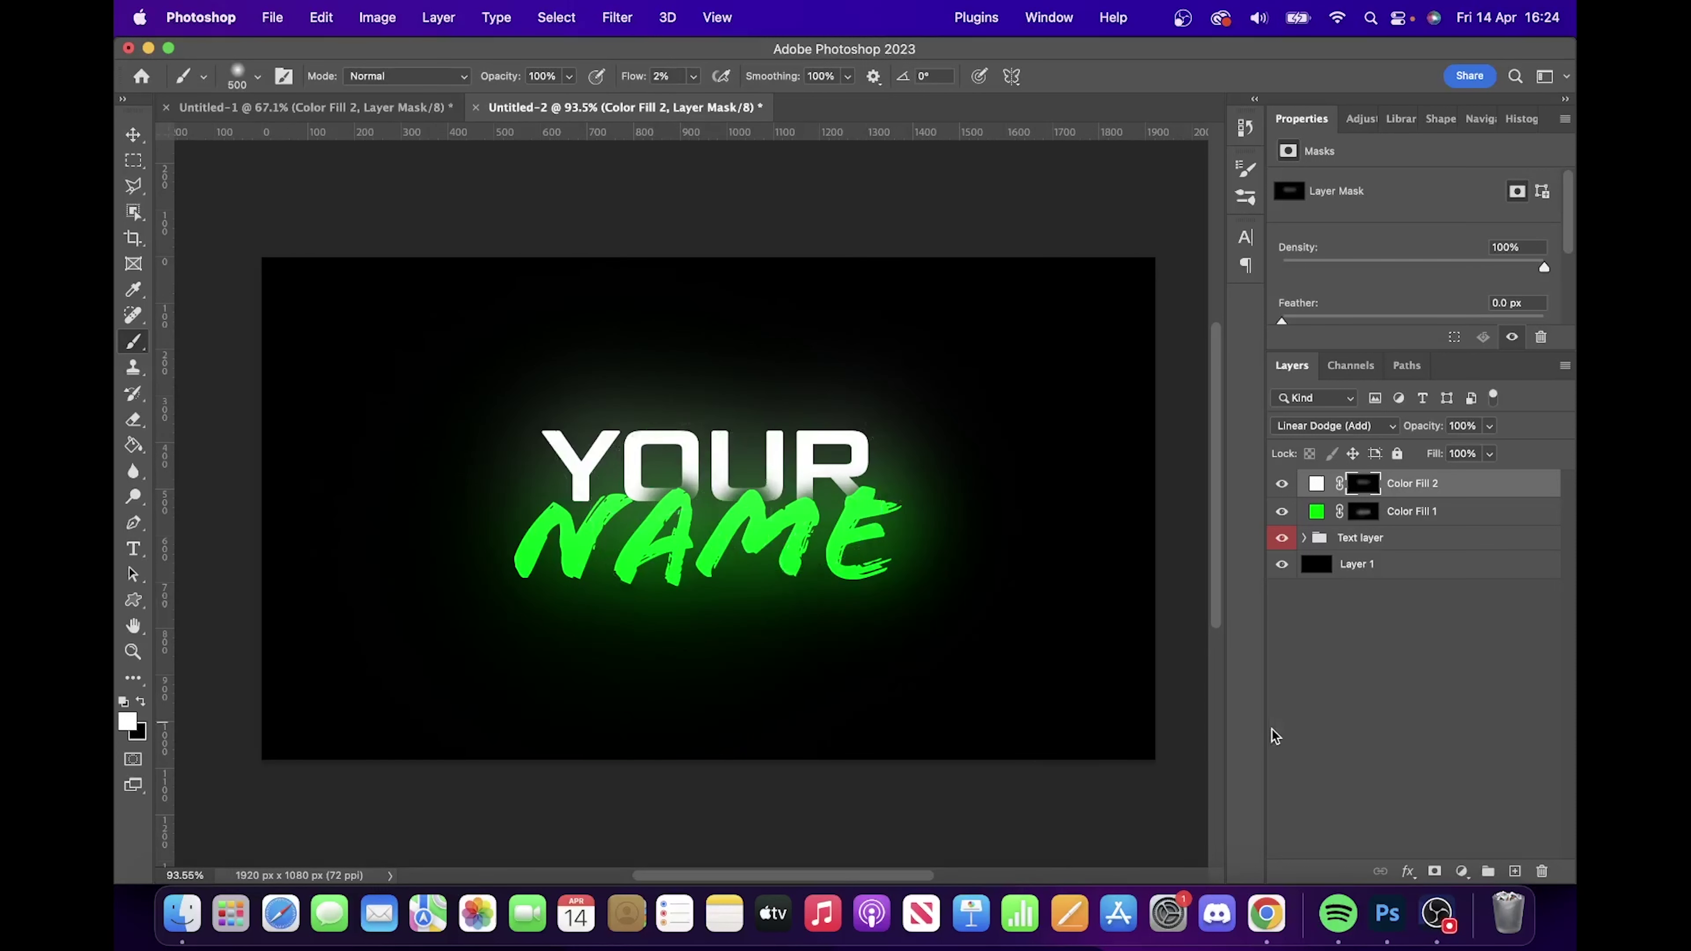
- Add an empty layer directly above the black background layer and set the Brush flow to 35%, keeping it at 500 px and 0% hardness
{"action": "left_click", "coordinate": [1391, 566]}
{"action": "left_click", "coordinate": [1514, 871]}
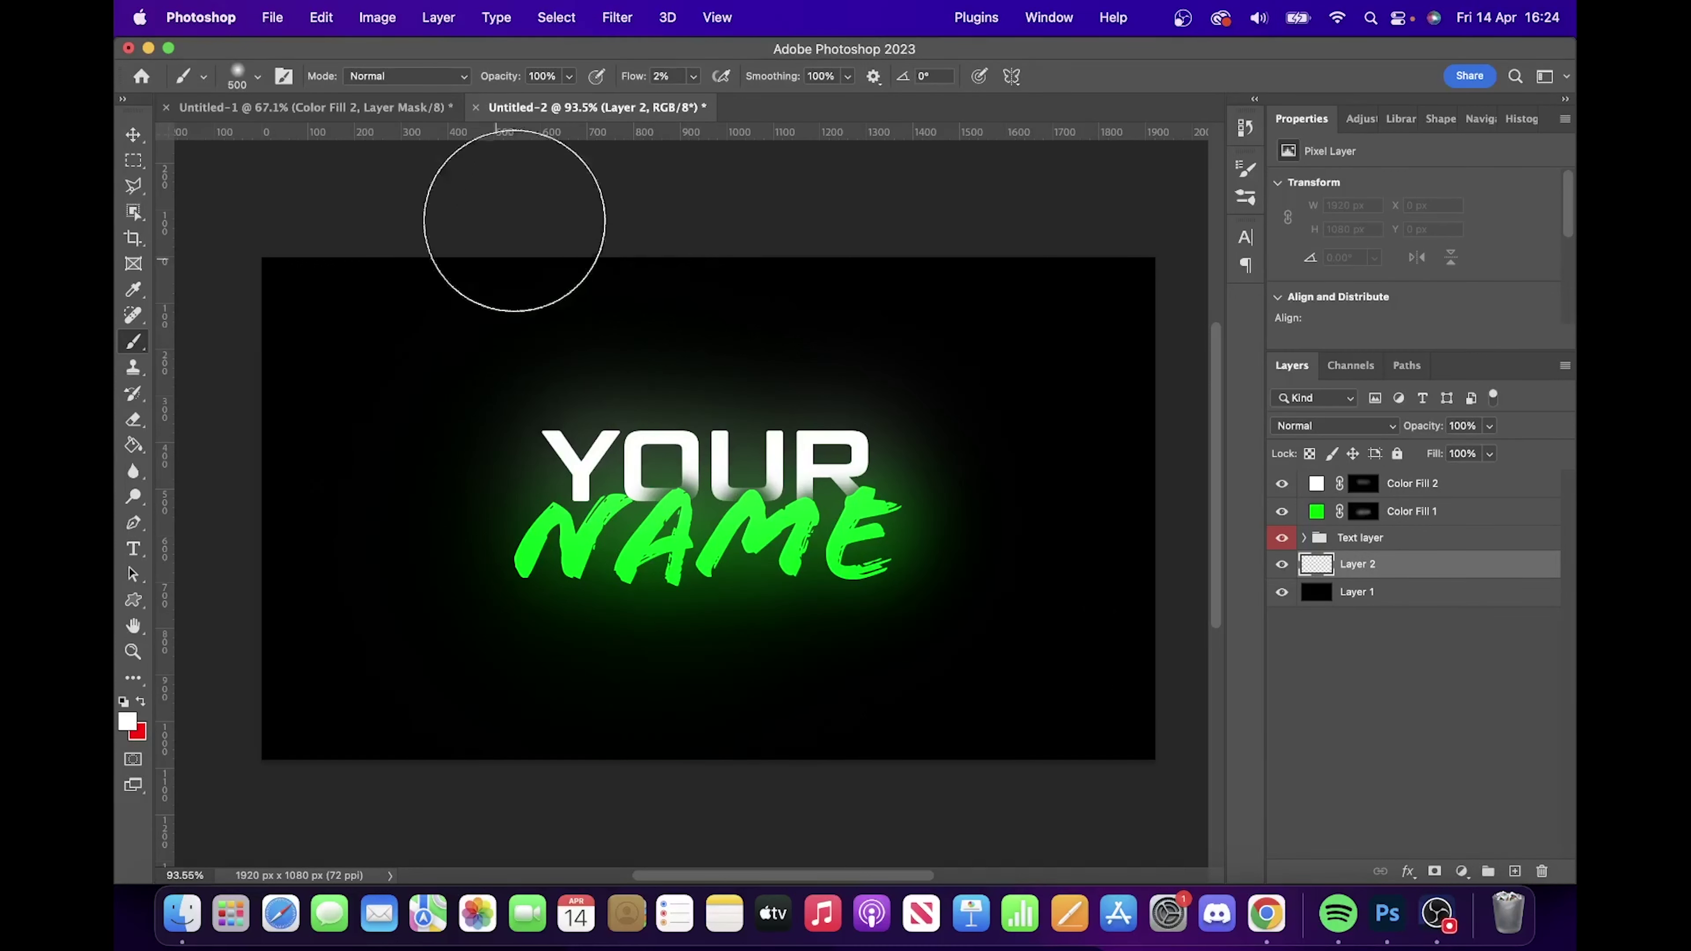
{"action": "left_click", "coordinate": [693, 77]}
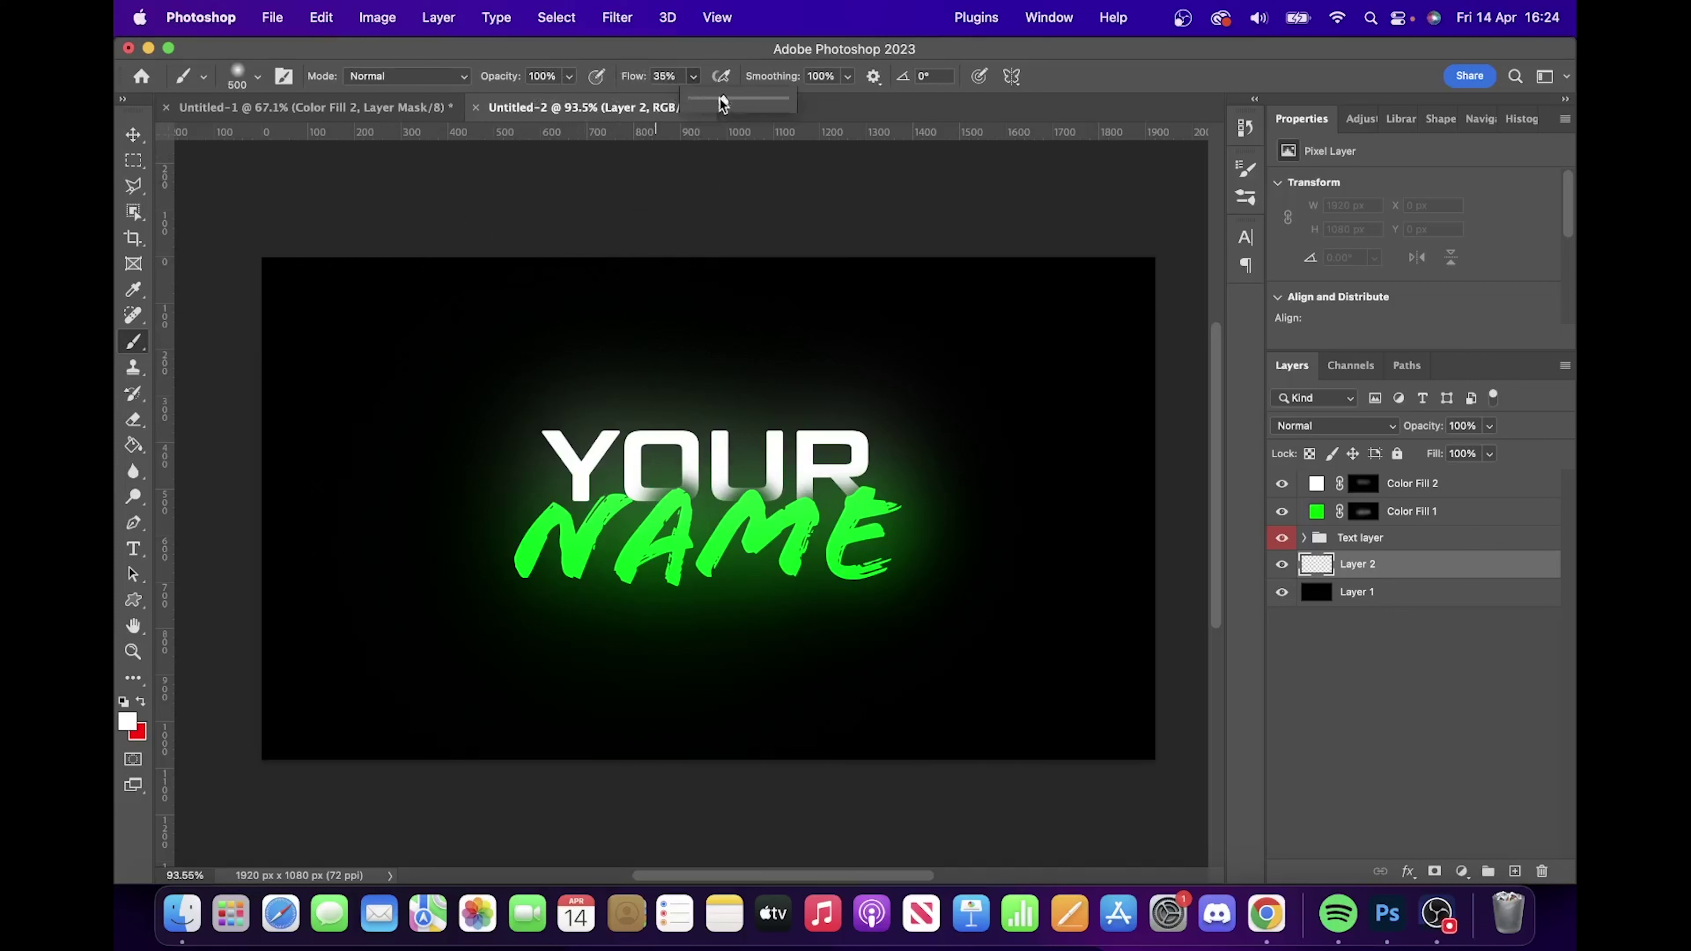
{"action": "left_click", "coordinate": [693, 79]}
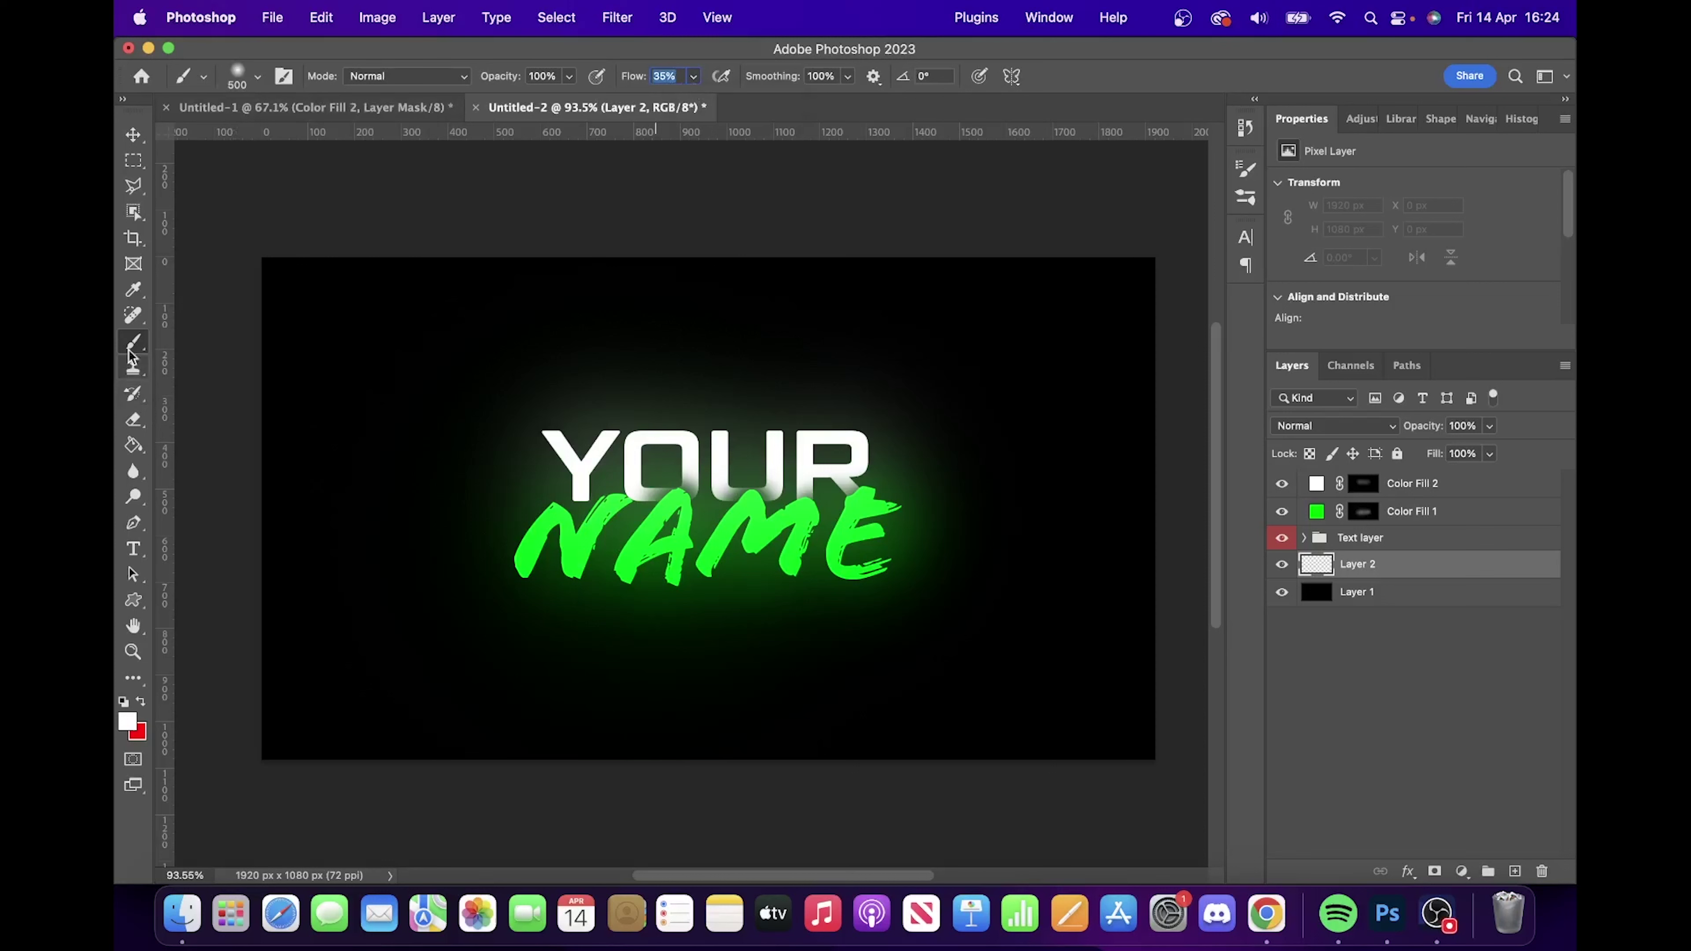
{"action": "left_click", "coordinate": [257, 78]}
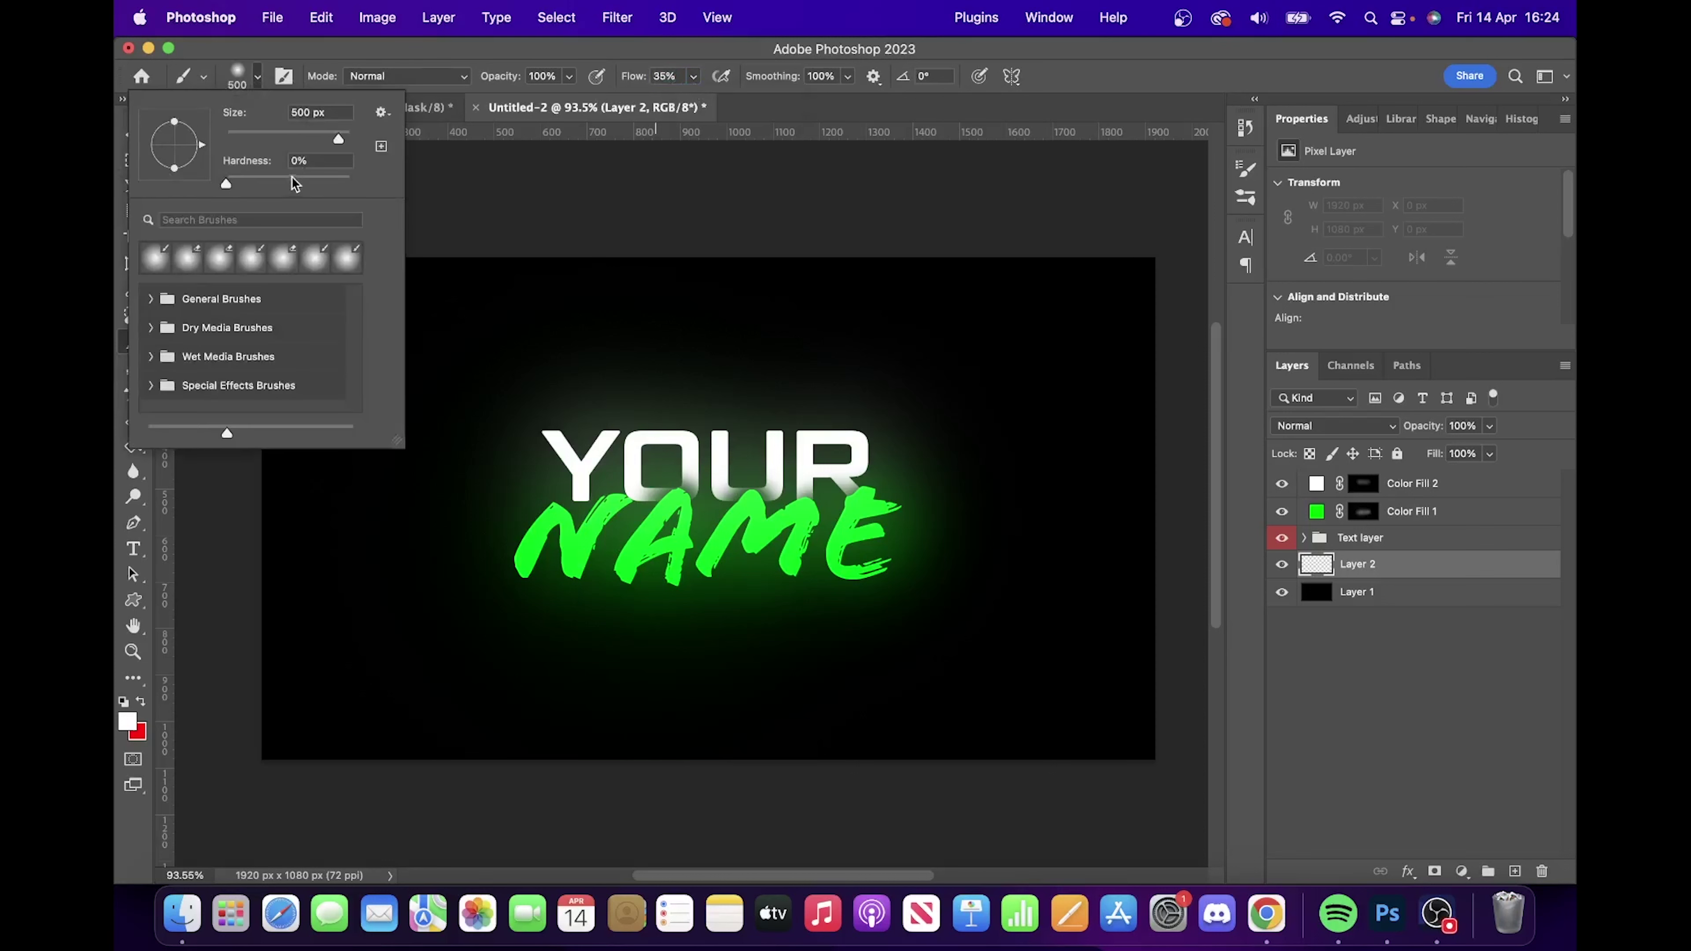
{"action": "left_click", "coordinate": [259, 78]}
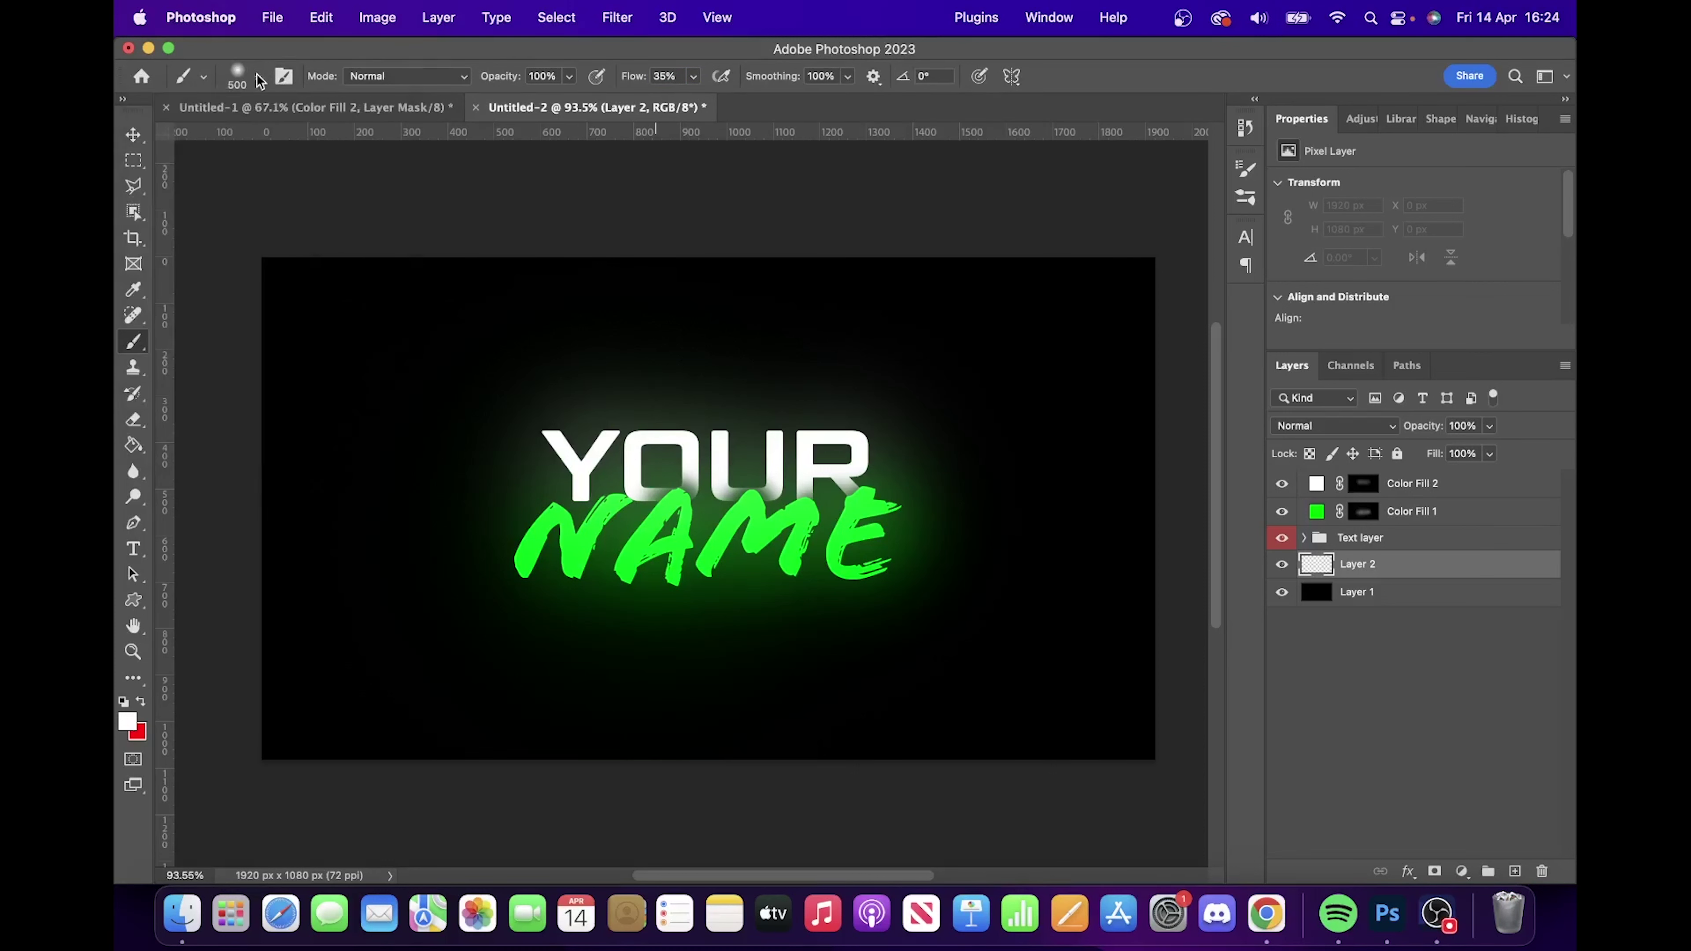
{"action": "scroll", "coordinate": [665, 302], "scroll_direction": "up", "scroll_amount": 5}
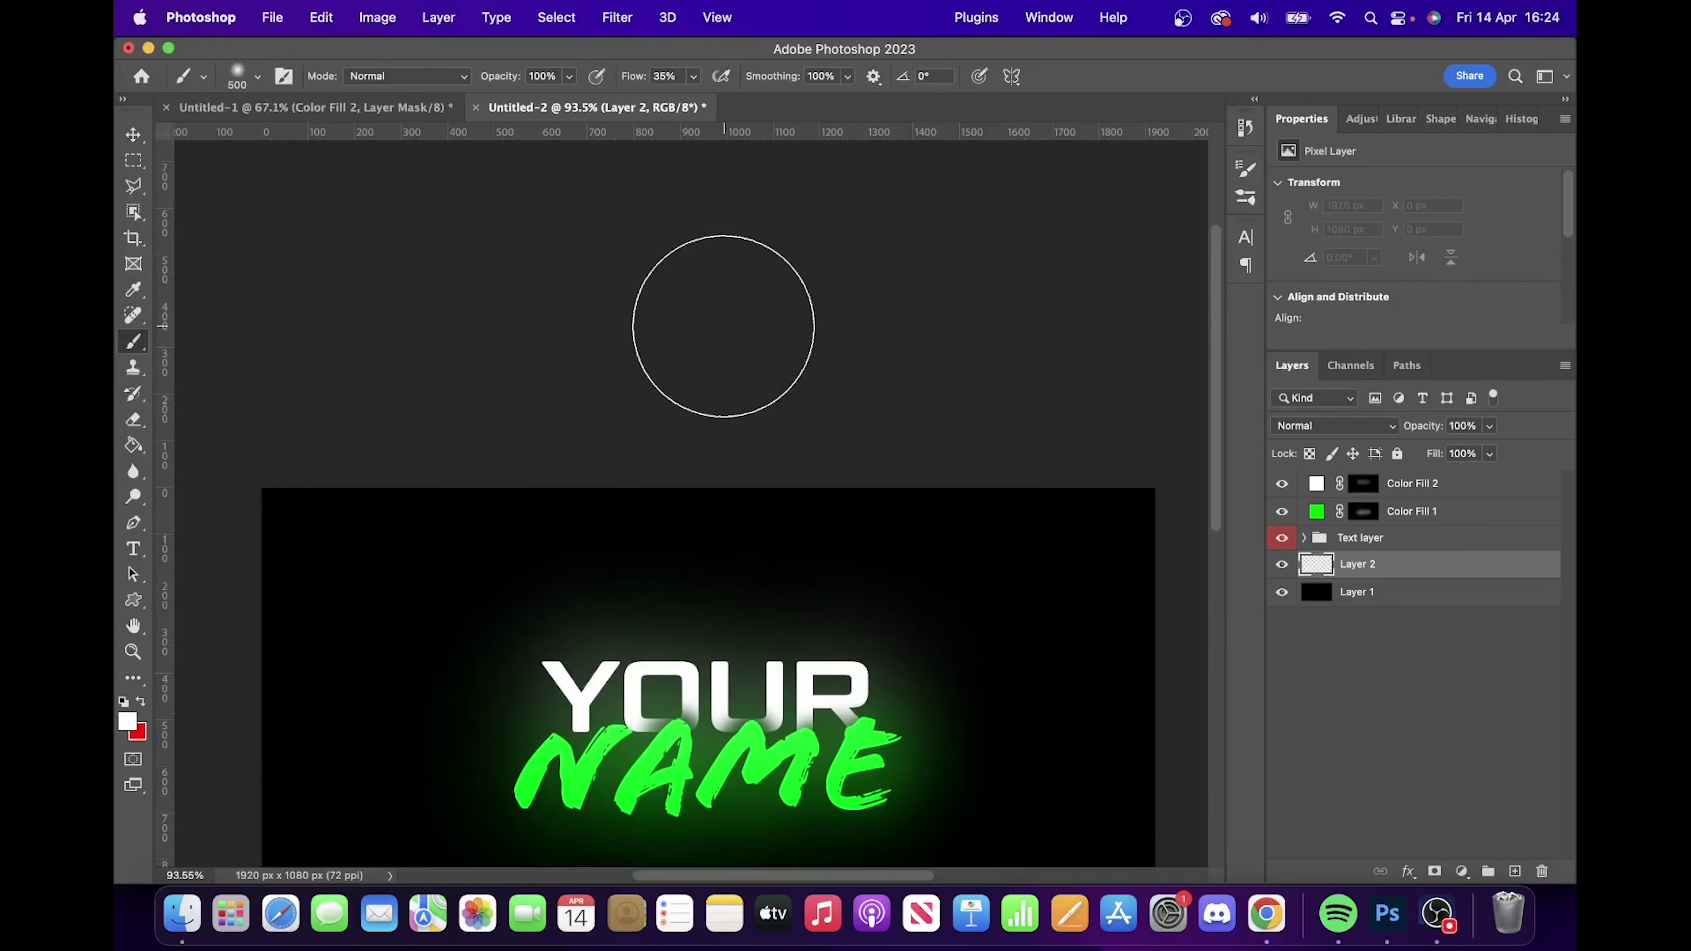
- Paint soft white highlights at the centre of the canvas's upper and lower edges with a 900 px brush
{"action": "key", "text": "bracketright"}
{"action": "key", "text": "bracketright"}
{"action": "key", "text": "bracketright"}
{"action": "key", "text": "bracketright"}
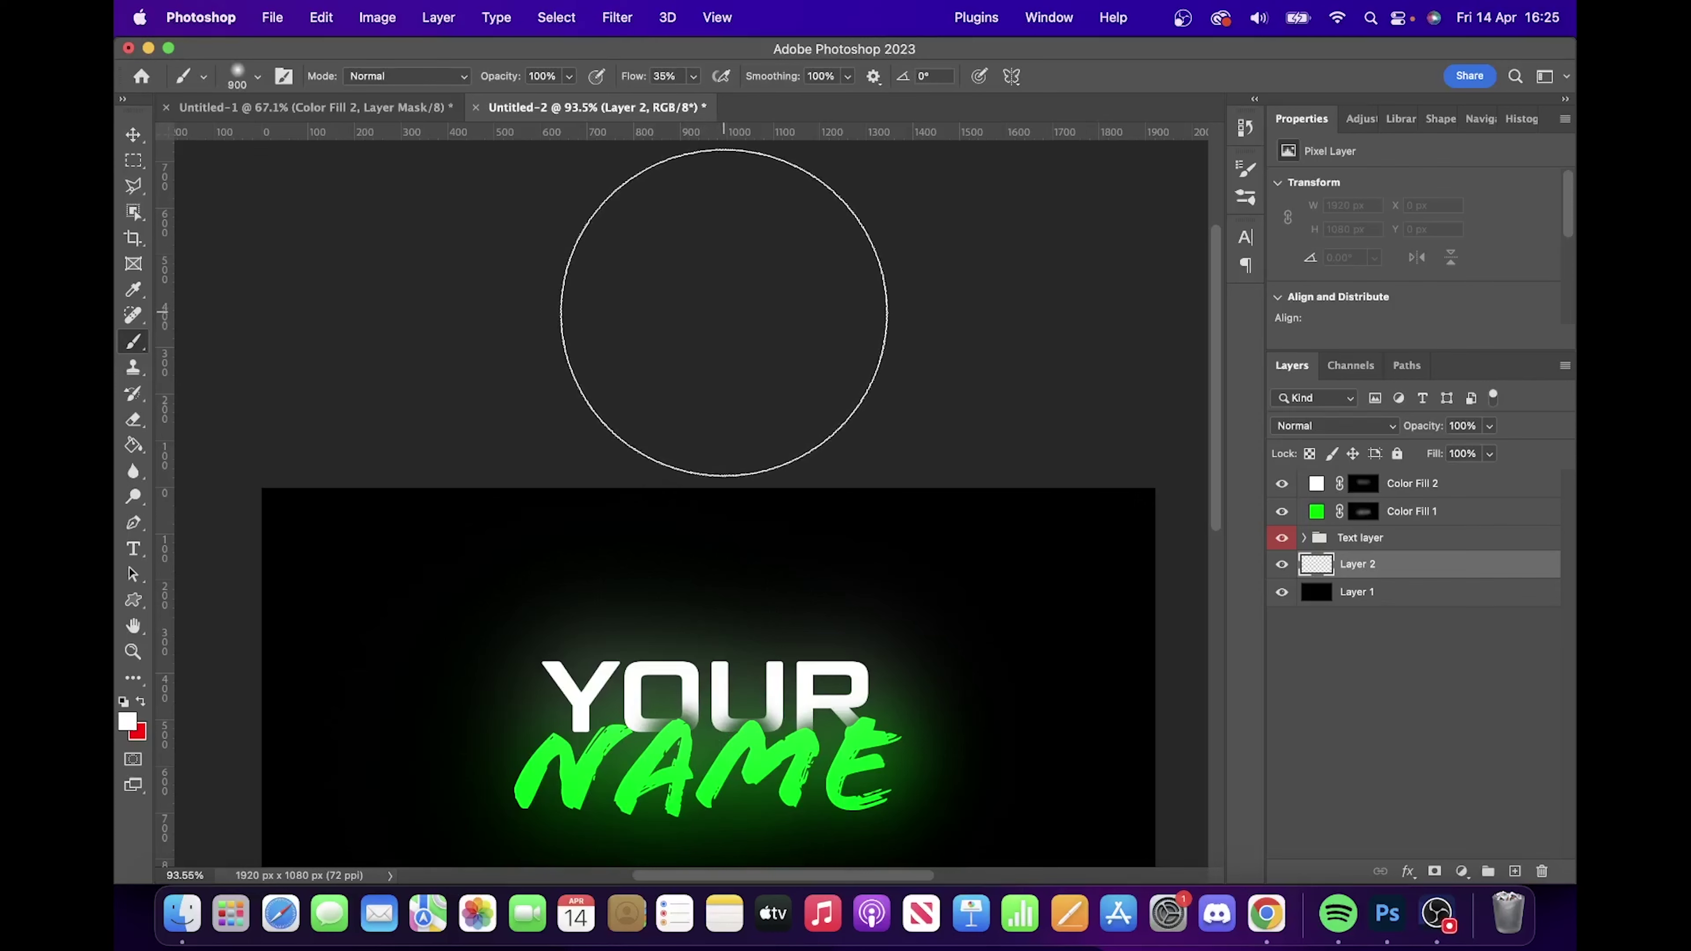
{"action": "left_click", "coordinate": [715, 313]}
{"action": "left_click", "coordinate": [718, 292]}
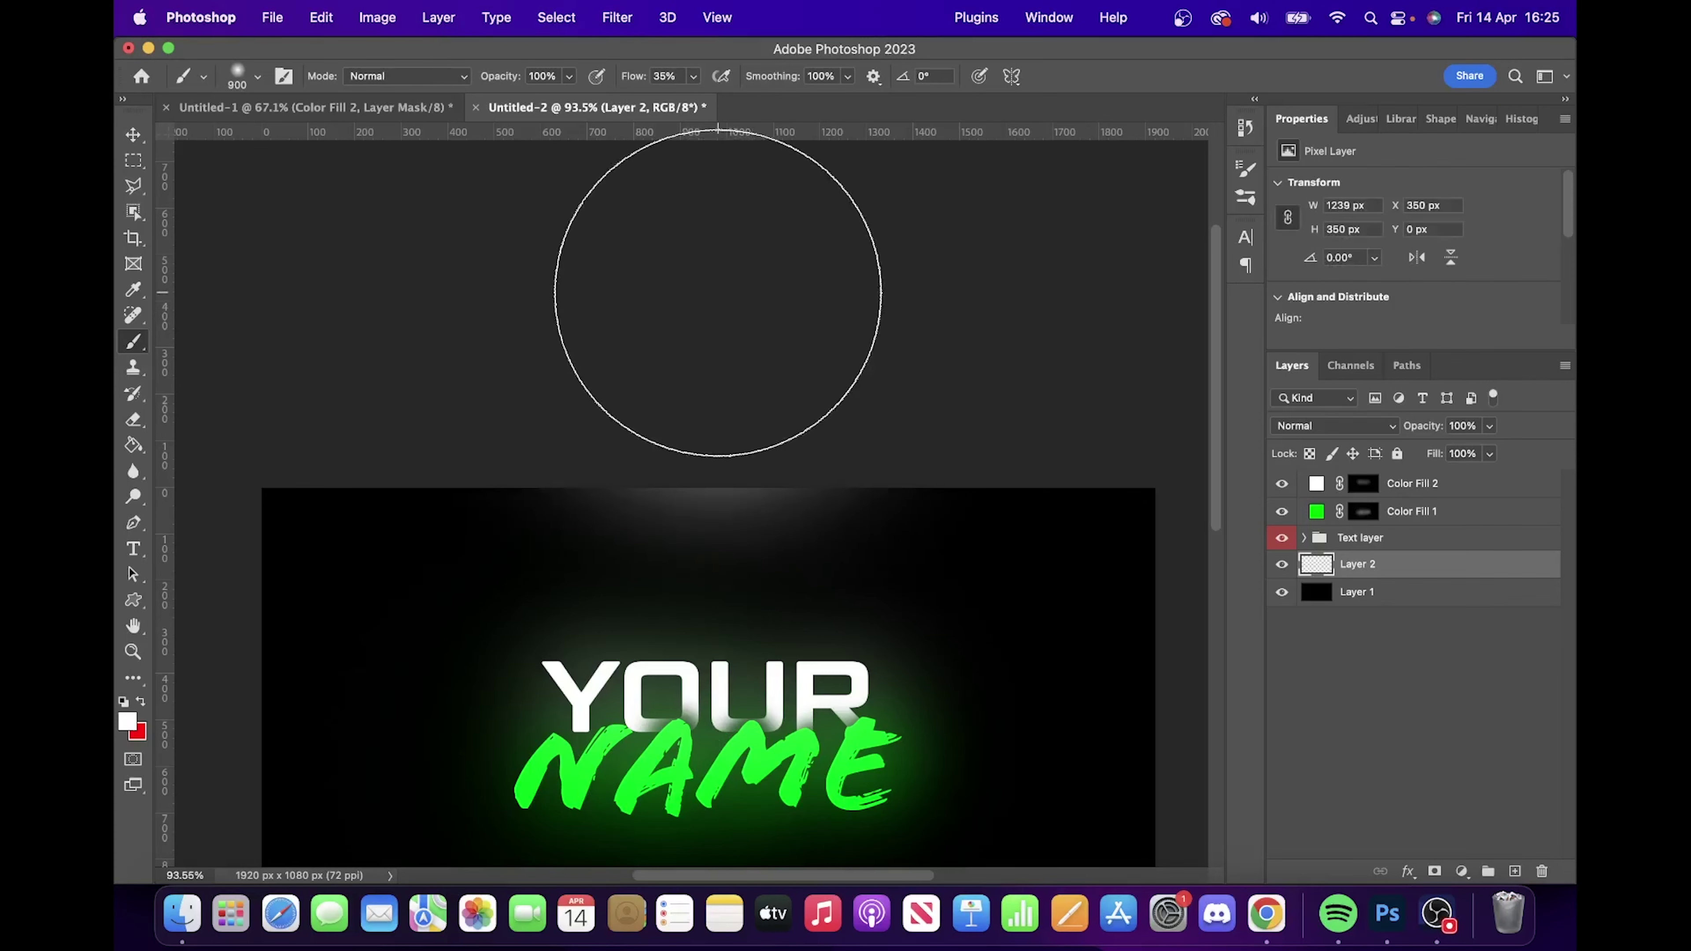
{"action": "scroll", "coordinate": [683, 426], "scroll_direction": "down", "scroll_amount": 5}
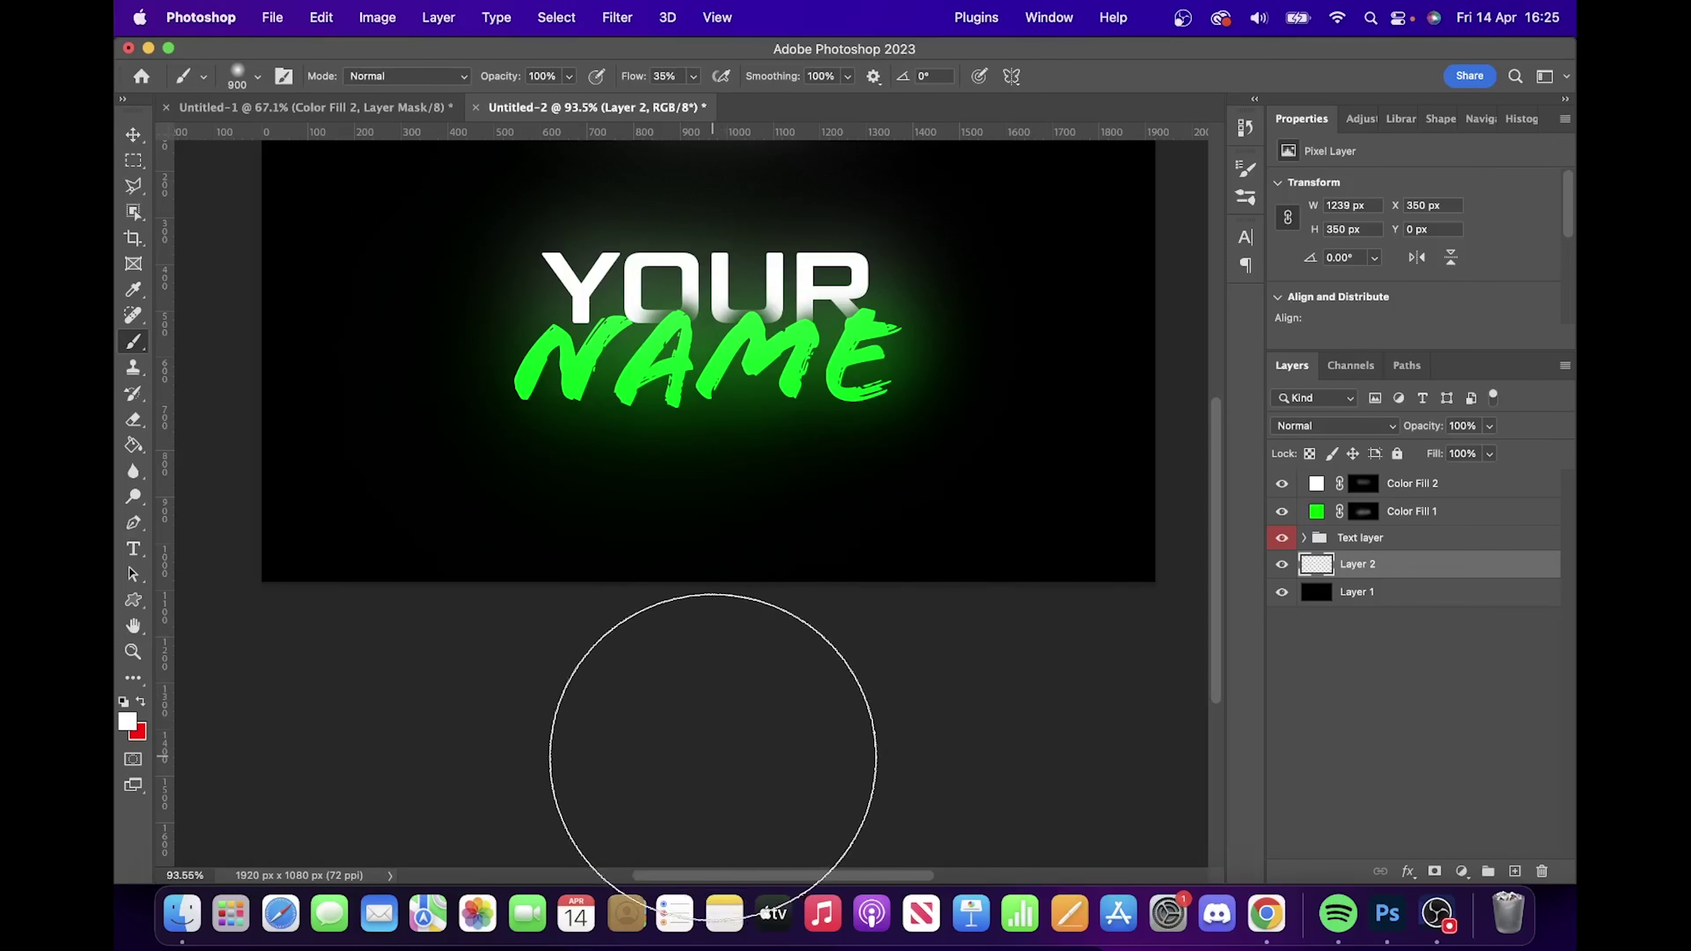
{"action": "left_click", "coordinate": [717, 758]}
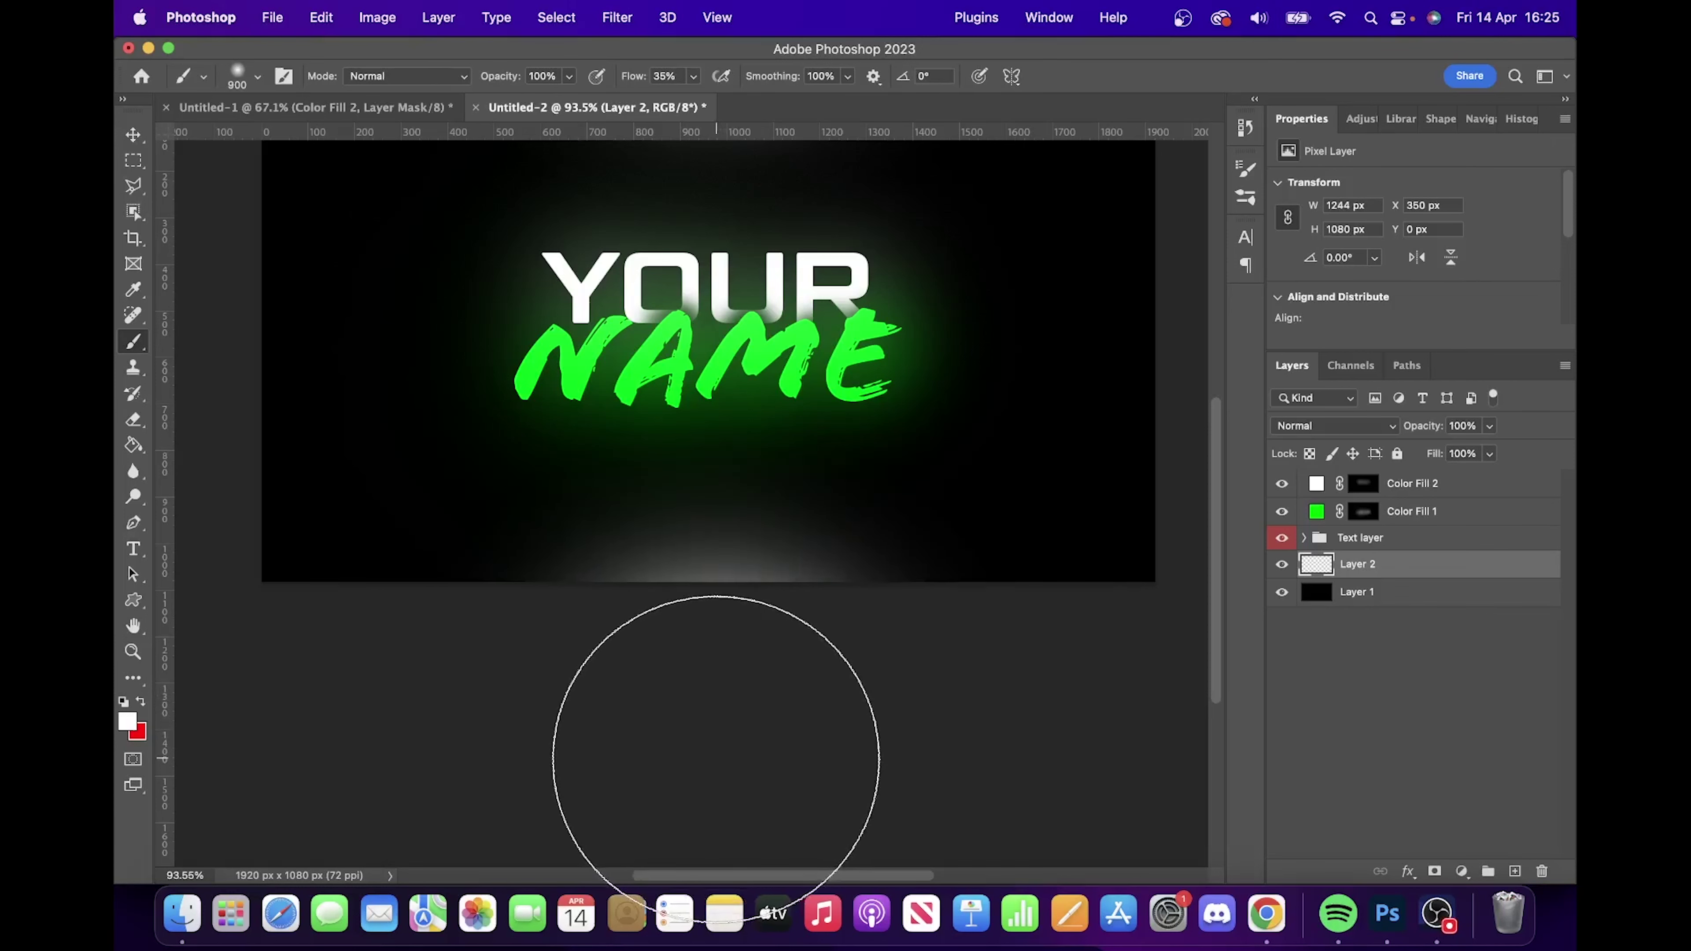
{"action": "scroll", "coordinate": [756, 526], "scroll_direction": "up", "scroll_amount": 2}
{"action": "scroll", "coordinate": [757, 510], "scroll_direction": "up", "scroll_amount": 1}
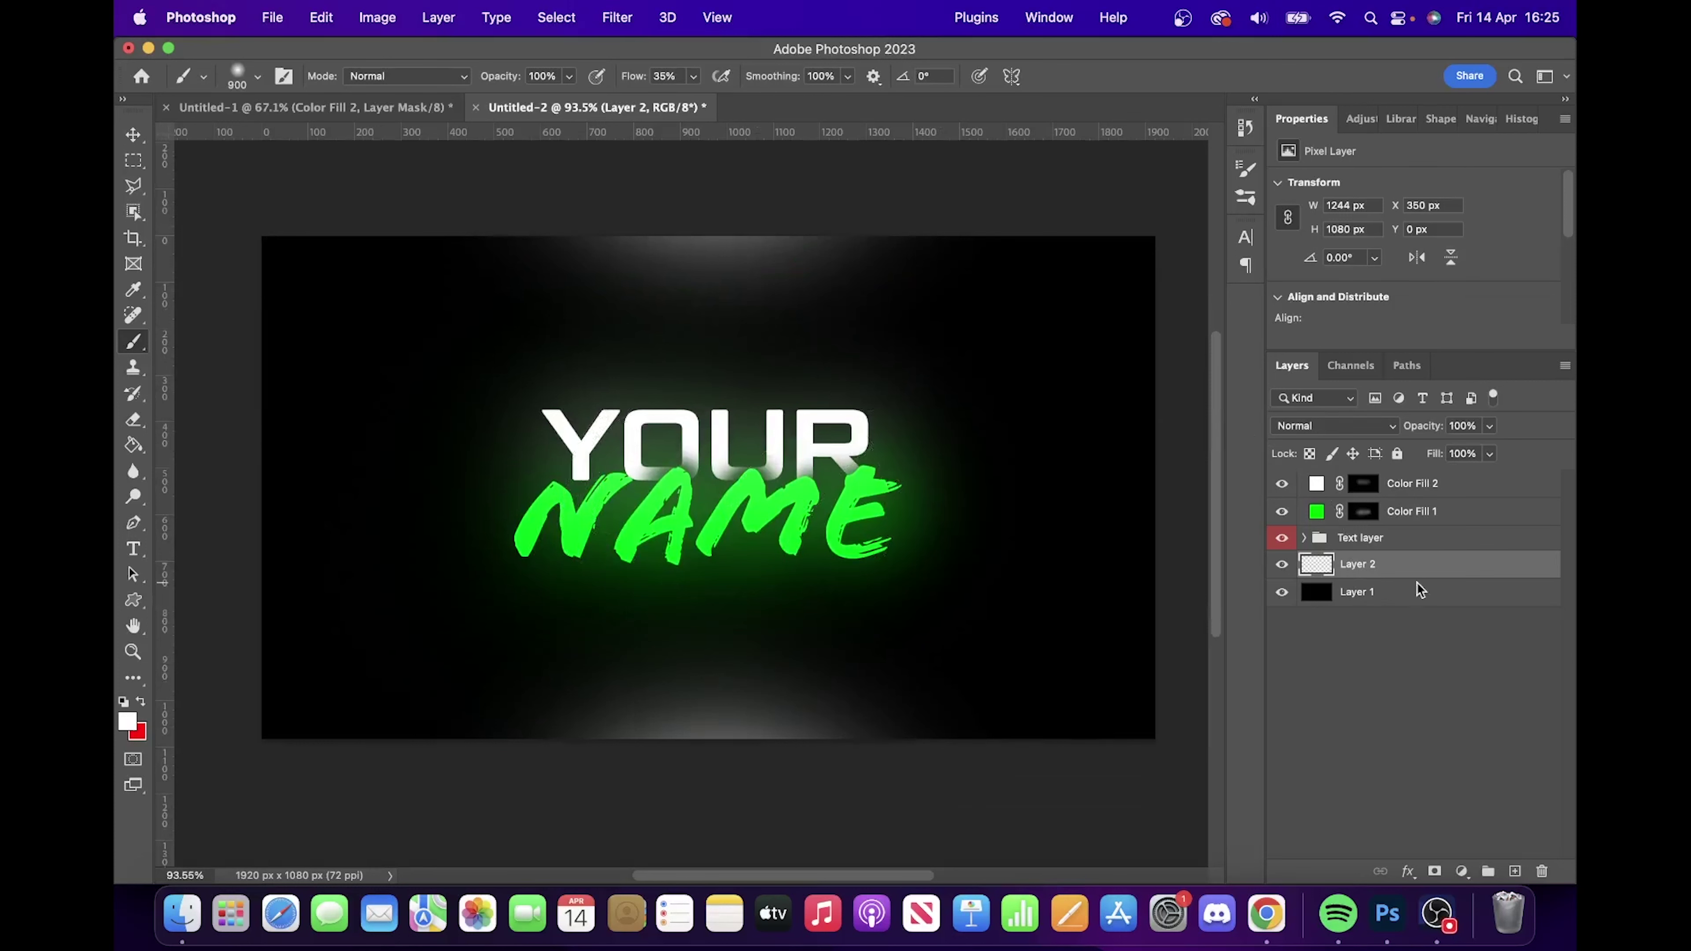
- Stretch the edge-highlight layer horizontally to about 152% width and centre it on the canvas at X 960 px
{"action": "key", "text": "super+t"}
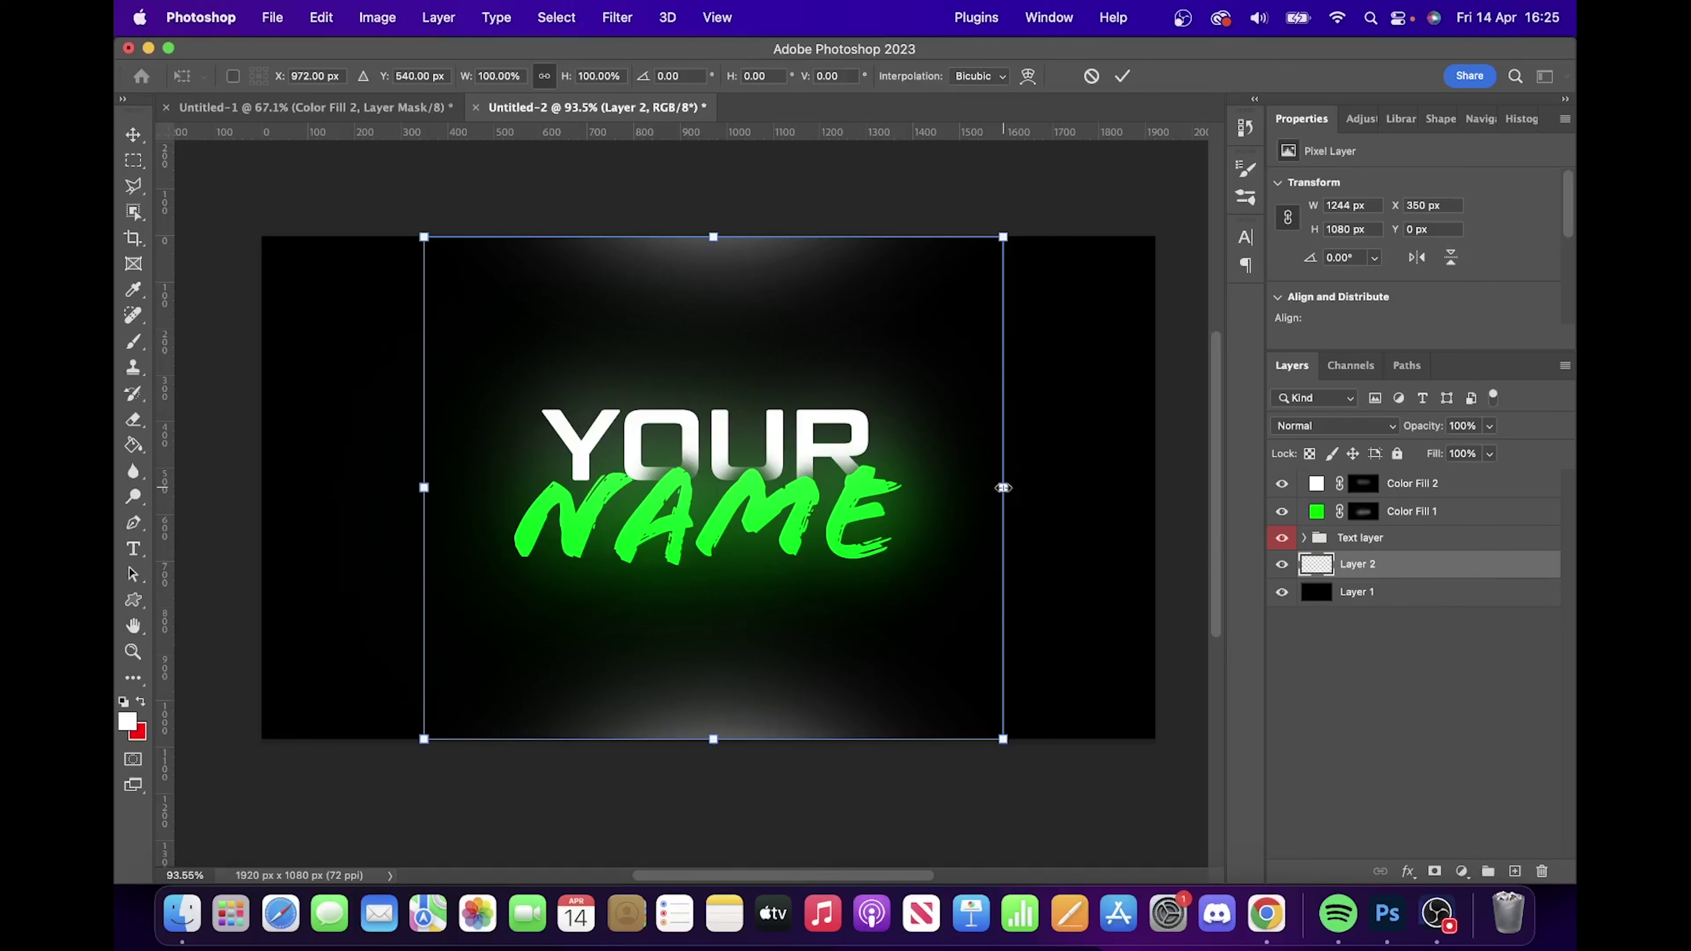
{"action": "left_click_drag", "start_coordinate": [1003, 488], "coordinate": [1150, 492]}
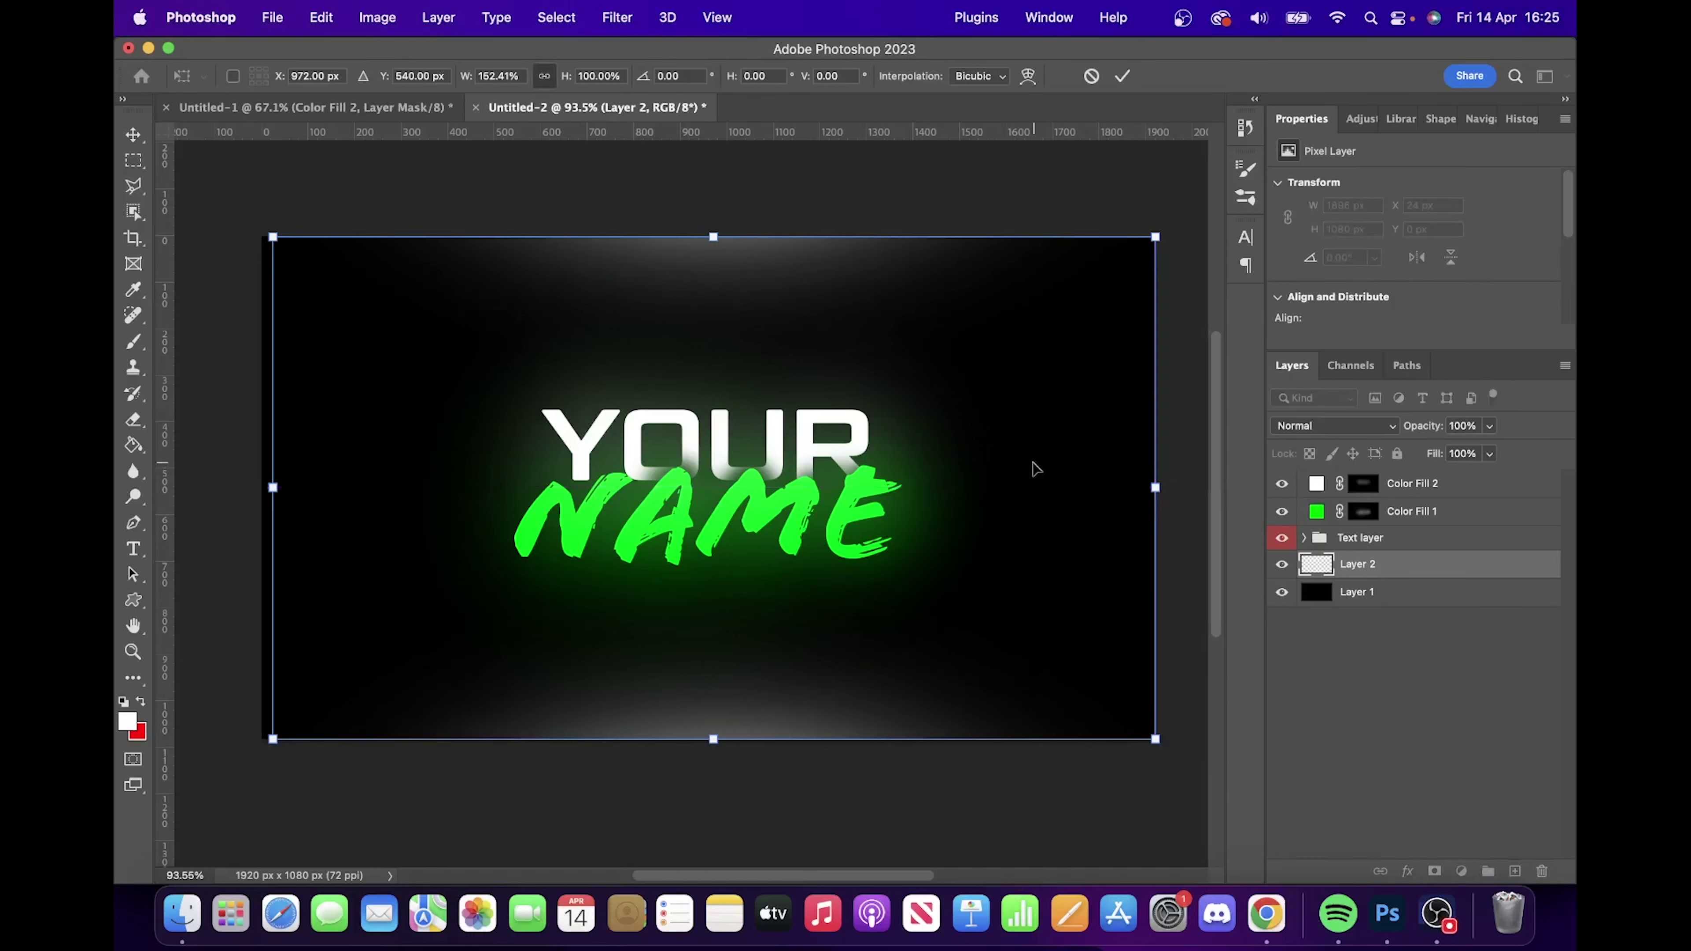
{"action": "left_click_drag", "start_coordinate": [1036, 468], "coordinate": [1028, 470]}
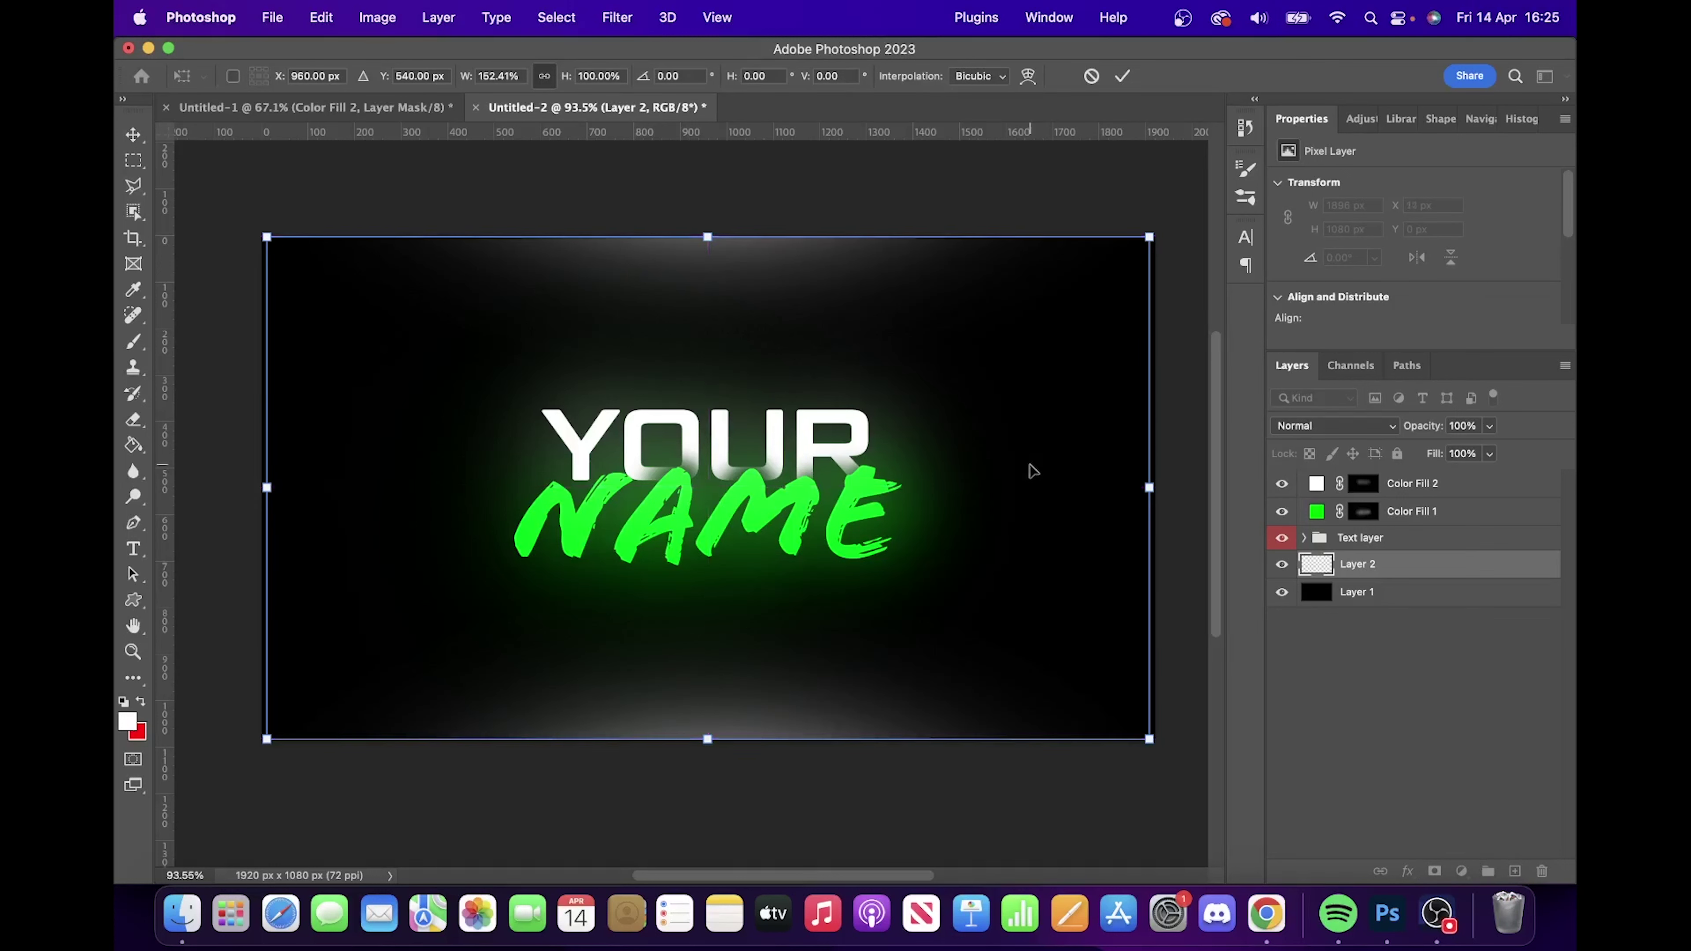
{"action": "left_click", "coordinate": [1123, 77]}
{"action": "key", "text": "b"}
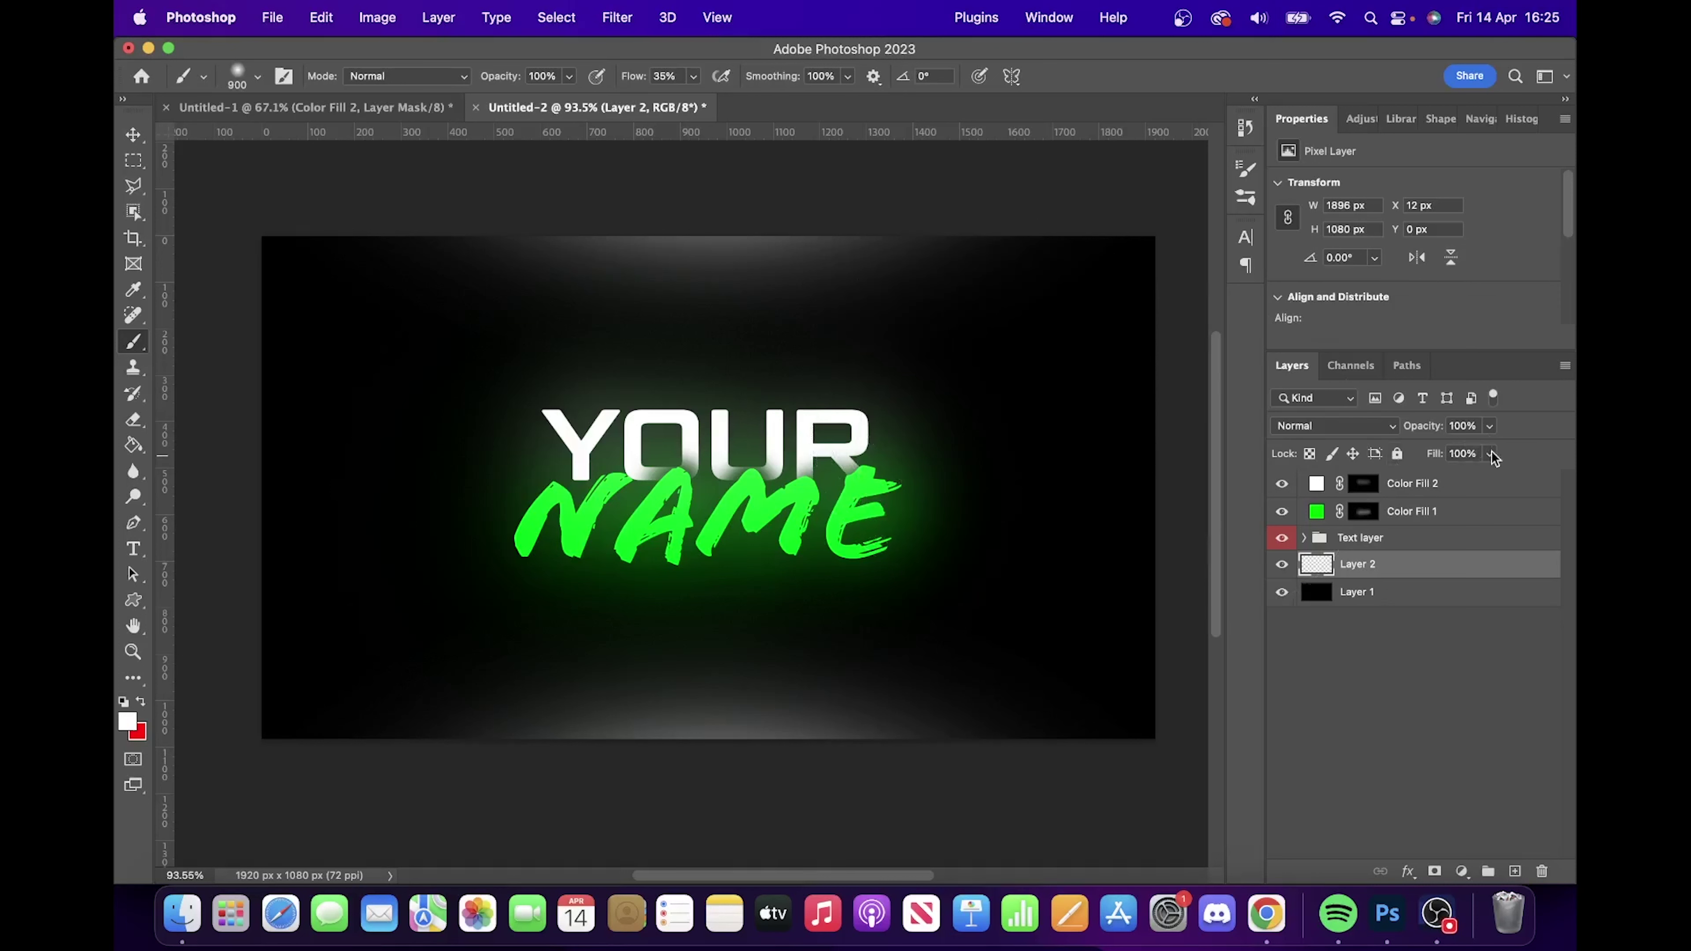
- Lower the edge-highlight layer's fill to 70% to soften the light
{"action": "left_click_drag", "start_coordinate": [1489, 453], "coordinate": [1473, 477]}
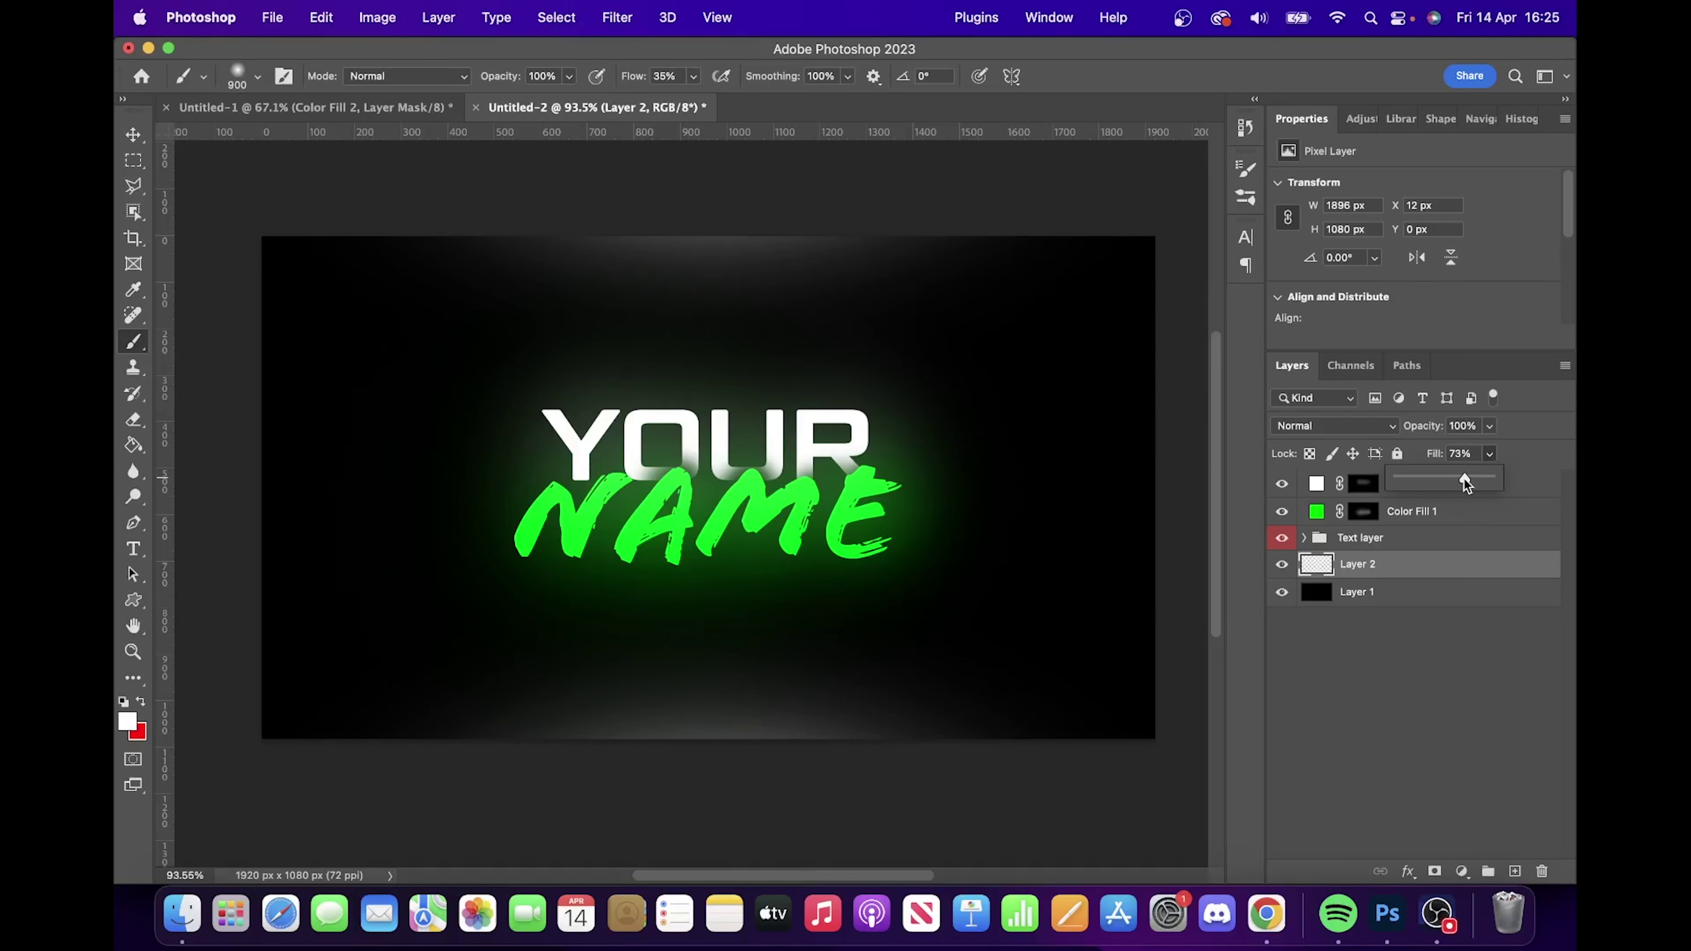
{"action": "left_click_drag", "start_coordinate": [1462, 477], "coordinate": [1460, 477]}
{"action": "scroll", "coordinate": [916, 461], "scroll_direction": "down", "scroll_amount": 2}
{"action": "scroll", "coordinate": [915, 461], "scroll_direction": "down", "scroll_amount": 1}
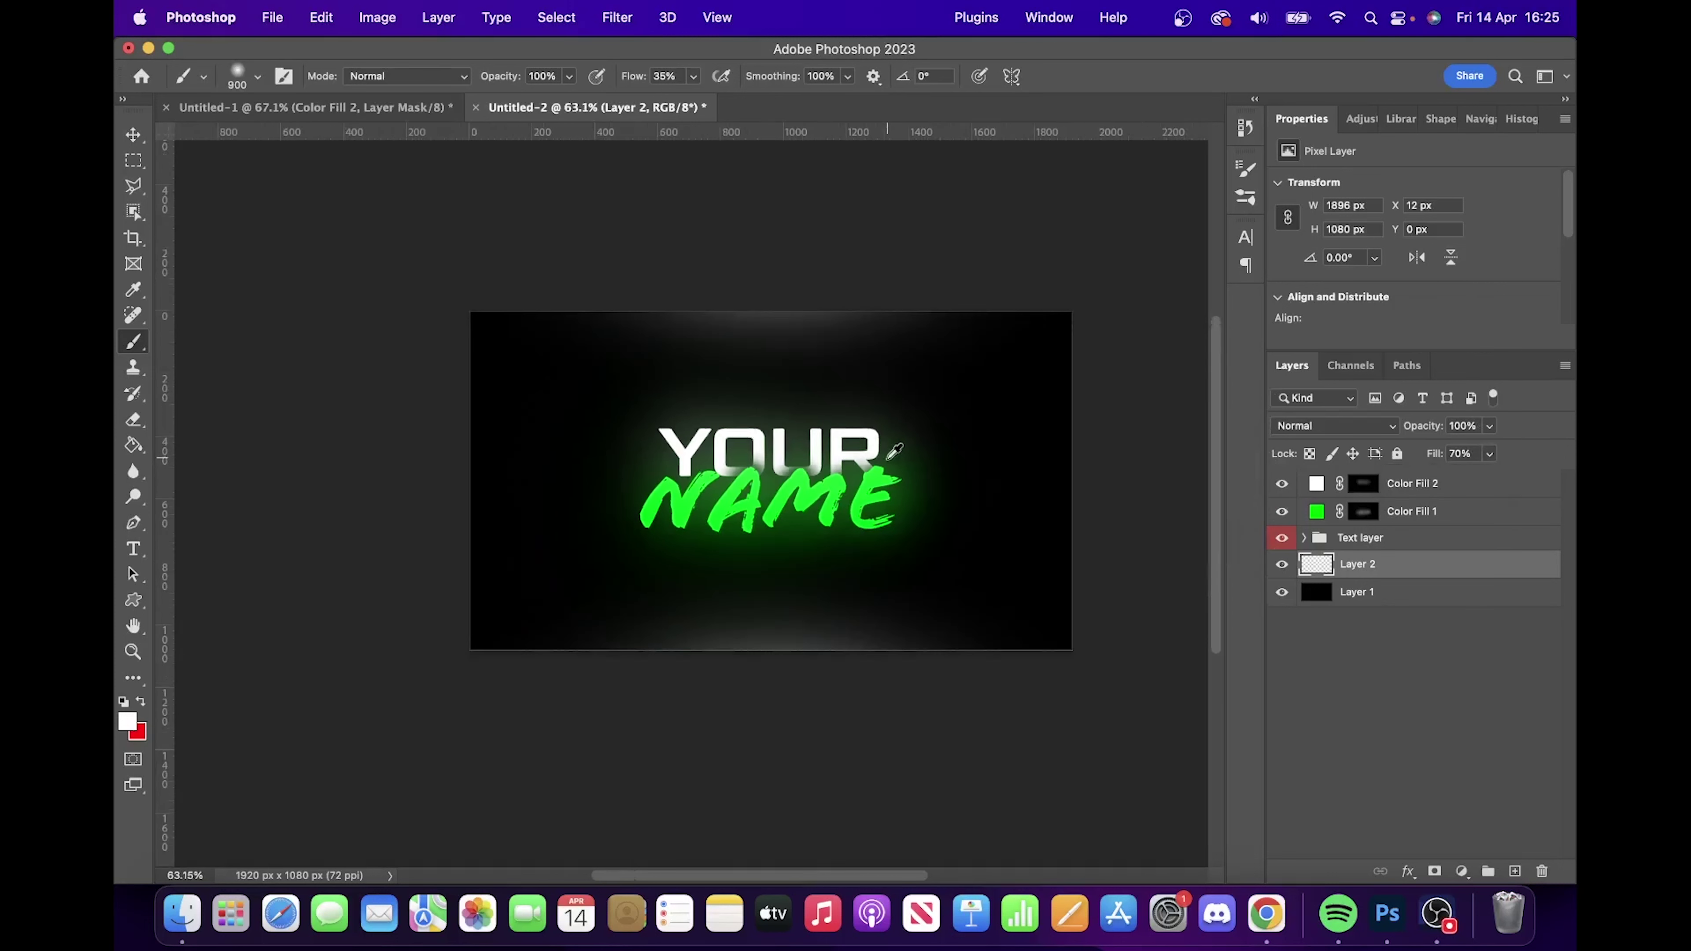
{"action": "scroll", "coordinate": [951, 418], "scroll_direction": "up", "scroll_amount": 3}
{"action": "scroll", "coordinate": [895, 423], "scroll_direction": "down", "scroll_amount": 3}
{"action": "scroll", "coordinate": [887, 424], "scroll_direction": "up", "scroll_amount": 3}
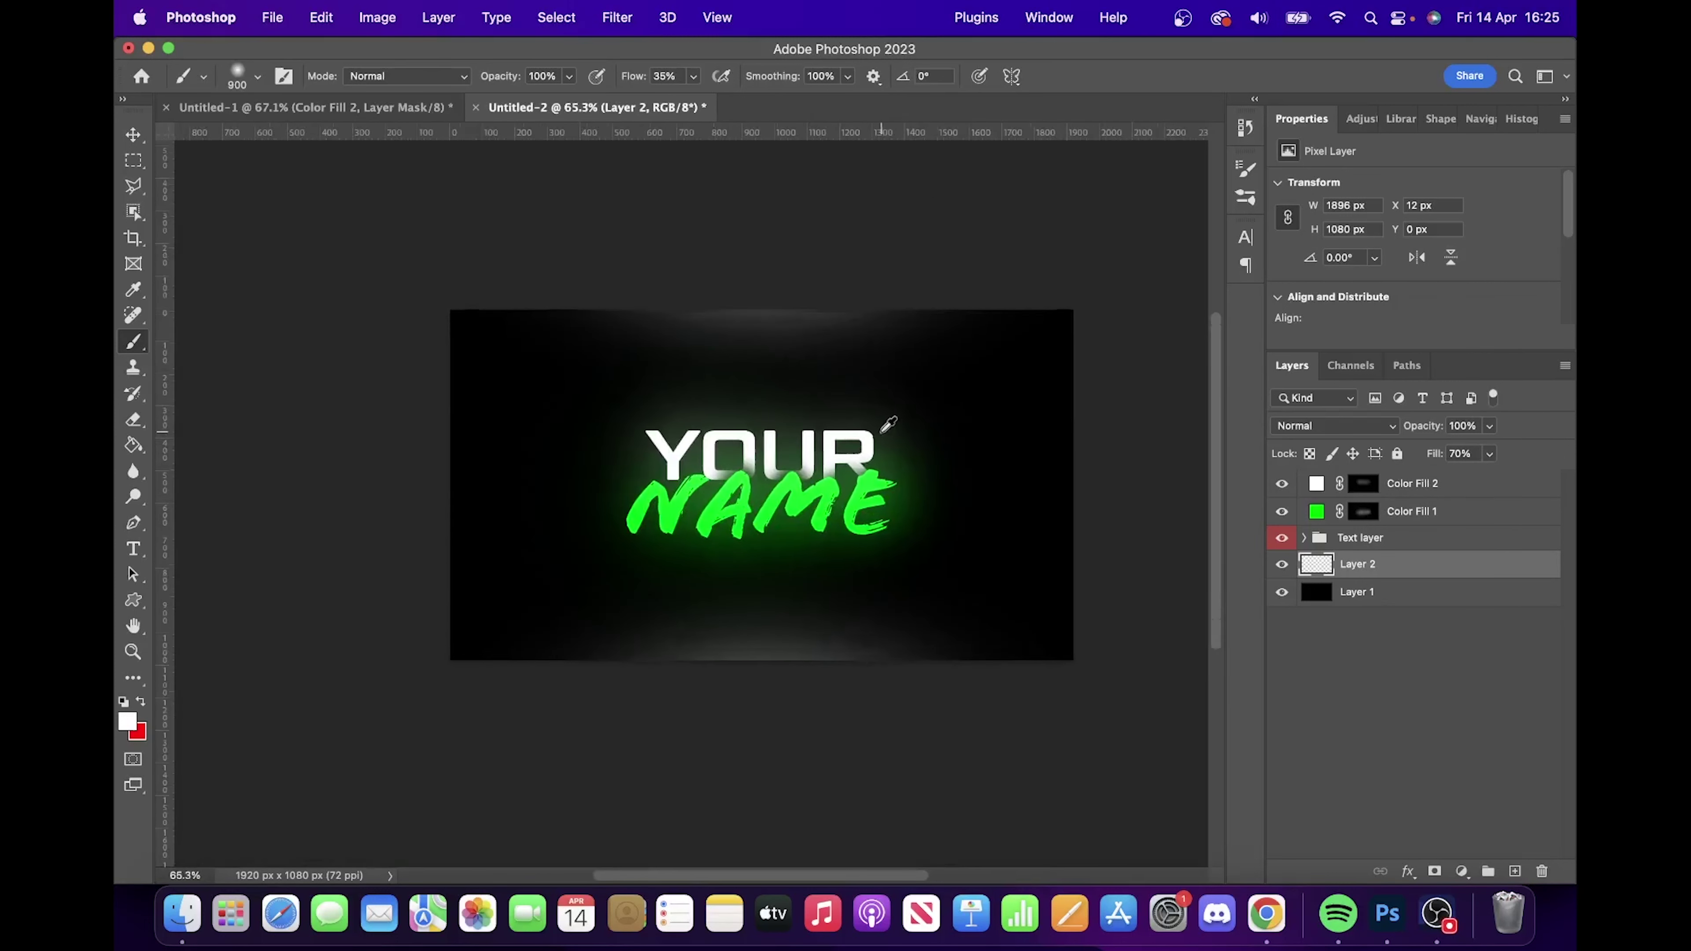
{"action": "scroll", "coordinate": [890, 425], "scroll_direction": "down", "scroll_amount": 2}
{"action": "scroll", "coordinate": [890, 426], "scroll_direction": "up", "scroll_amount": 2}
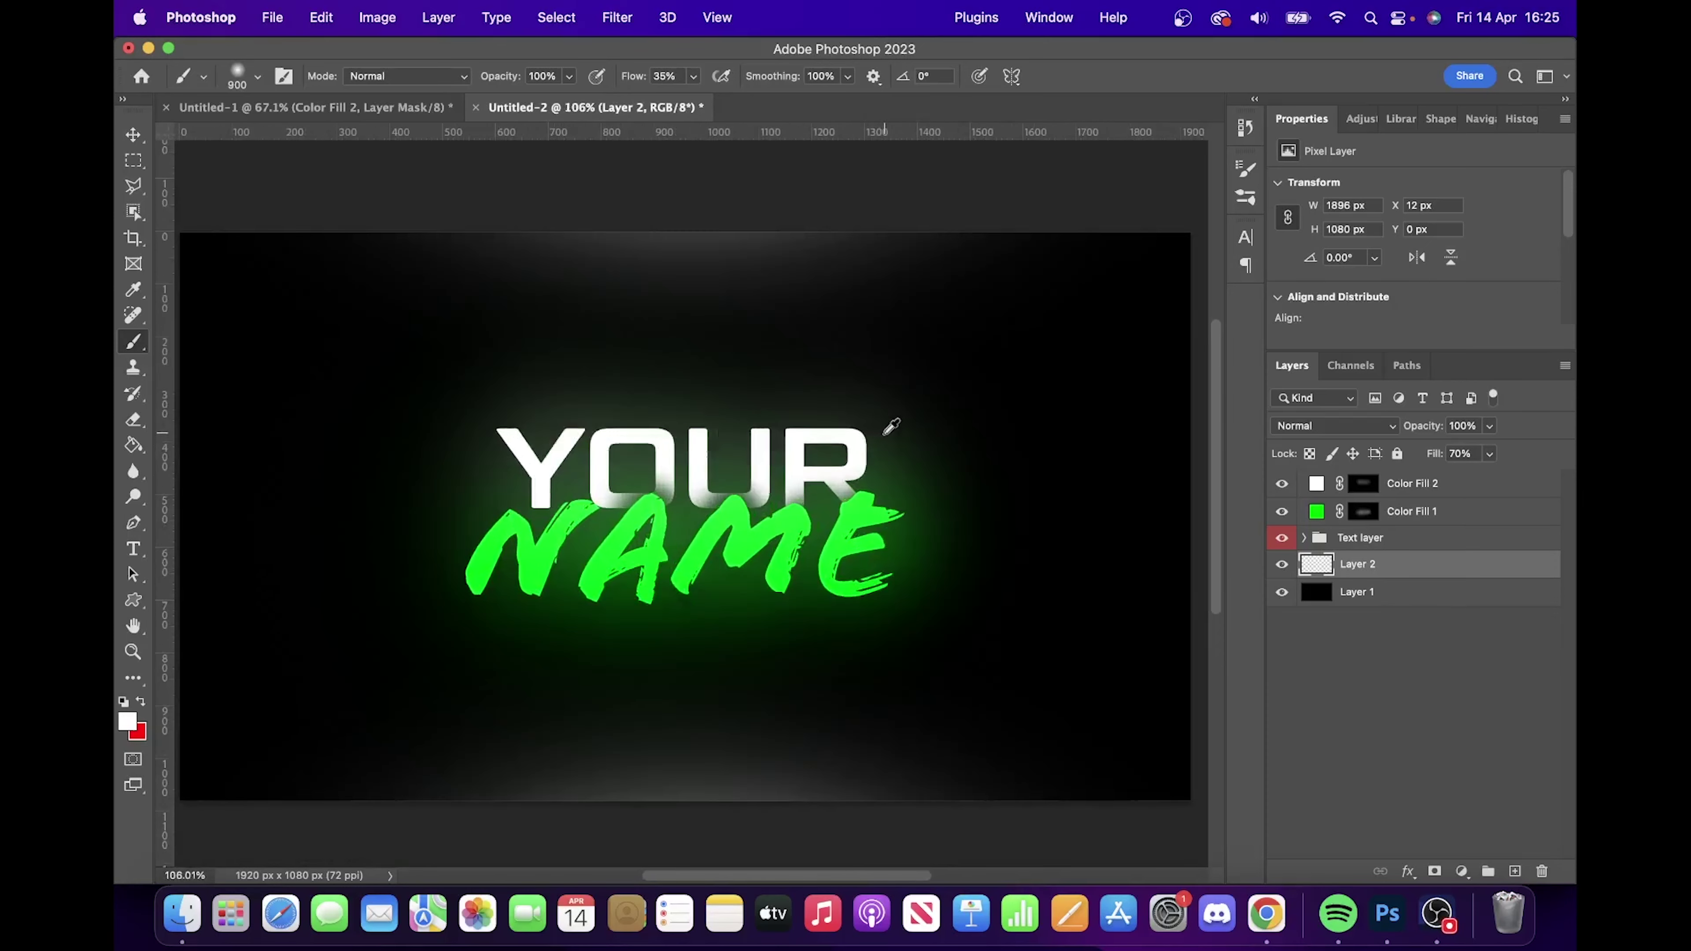
{"action": "scroll", "coordinate": [892, 427], "scroll_direction": "down", "scroll_amount": 1}
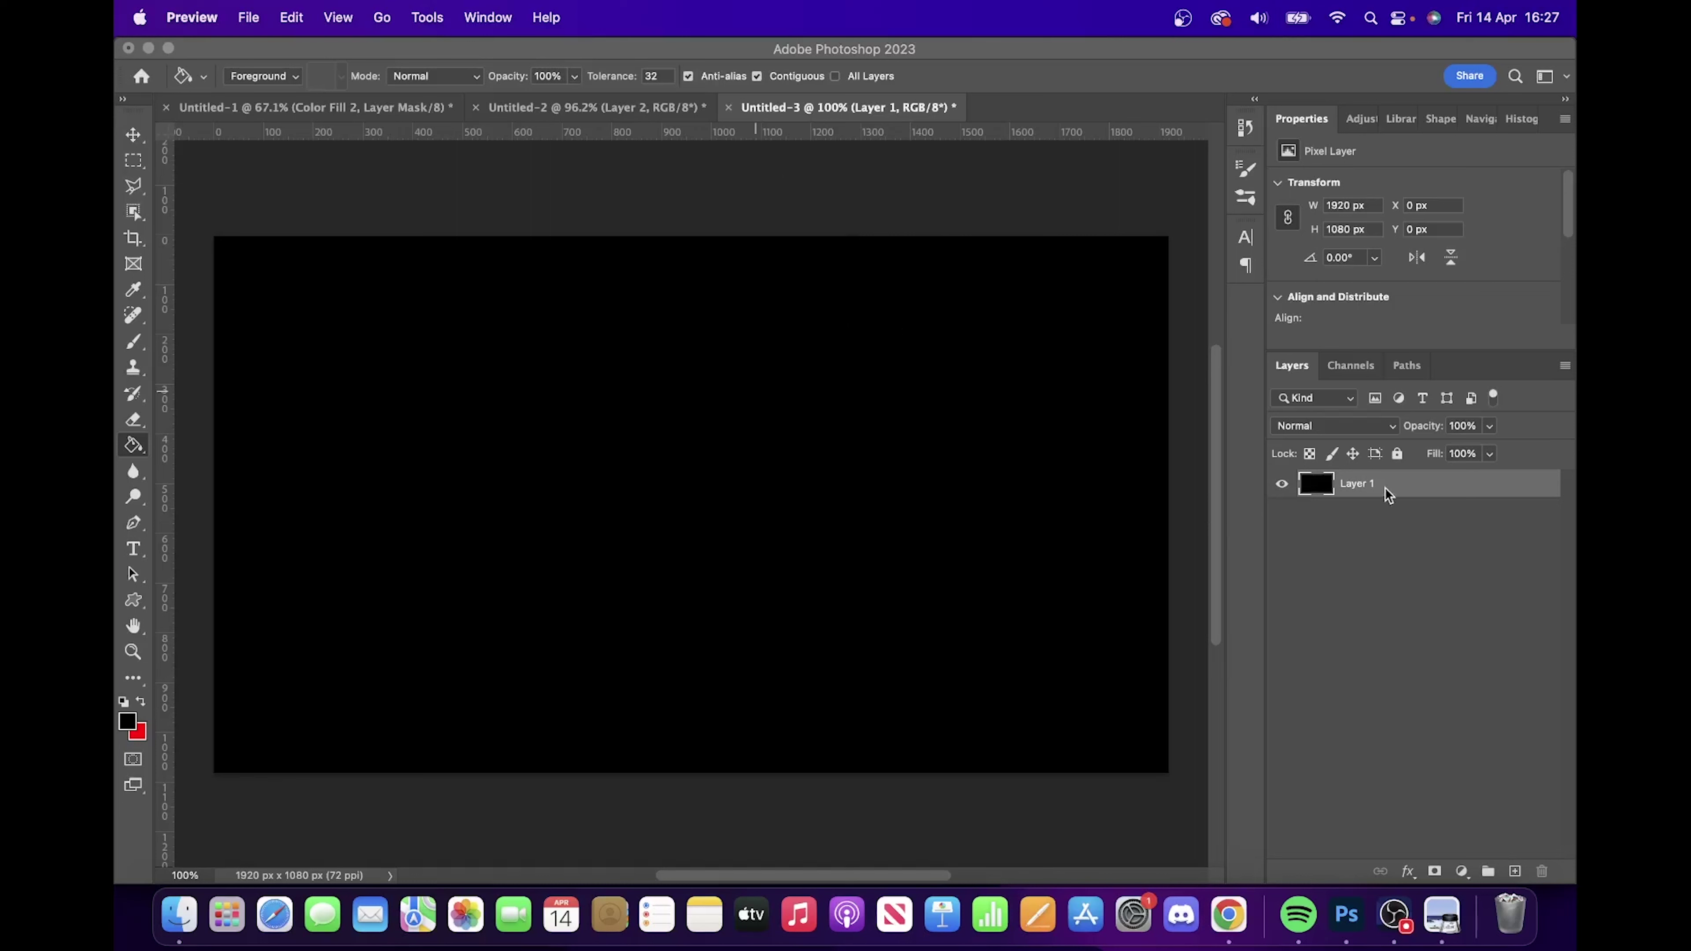
- Quit Preview, add a new layer above the black background in Photoshop, and place the white (ffffff) text "YOUR" on it
{"action": "key", "text": "super+q"}
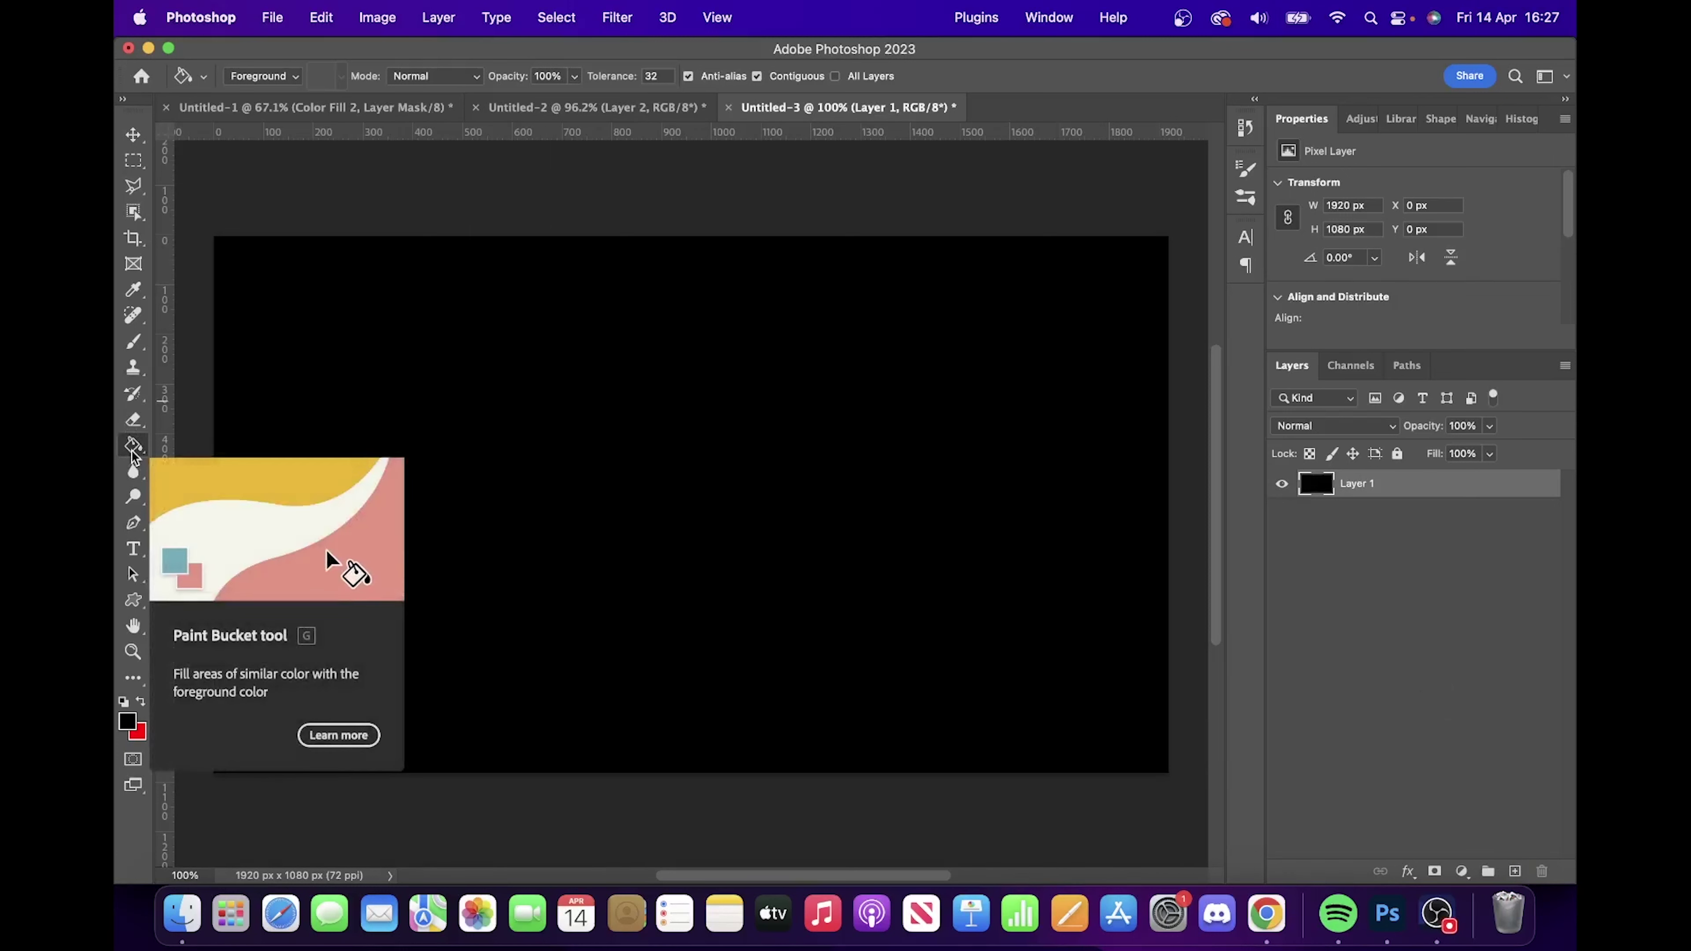
{"action": "left_click", "coordinate": [1515, 873]}
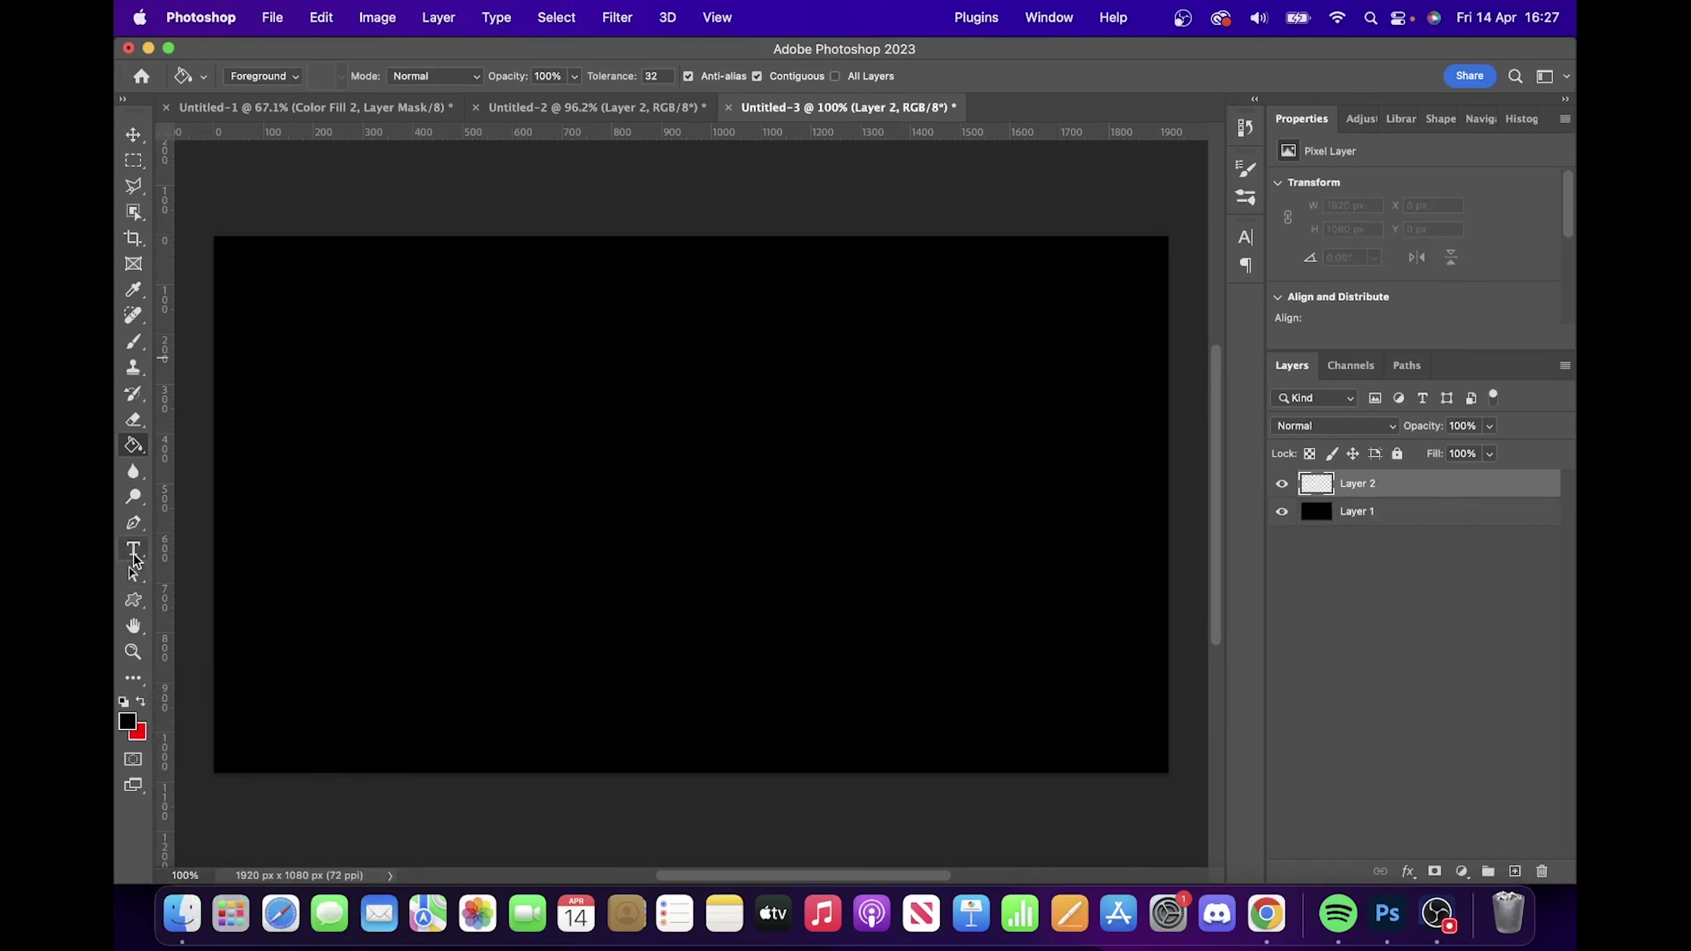
{"action": "left_click", "coordinate": [133, 550]}
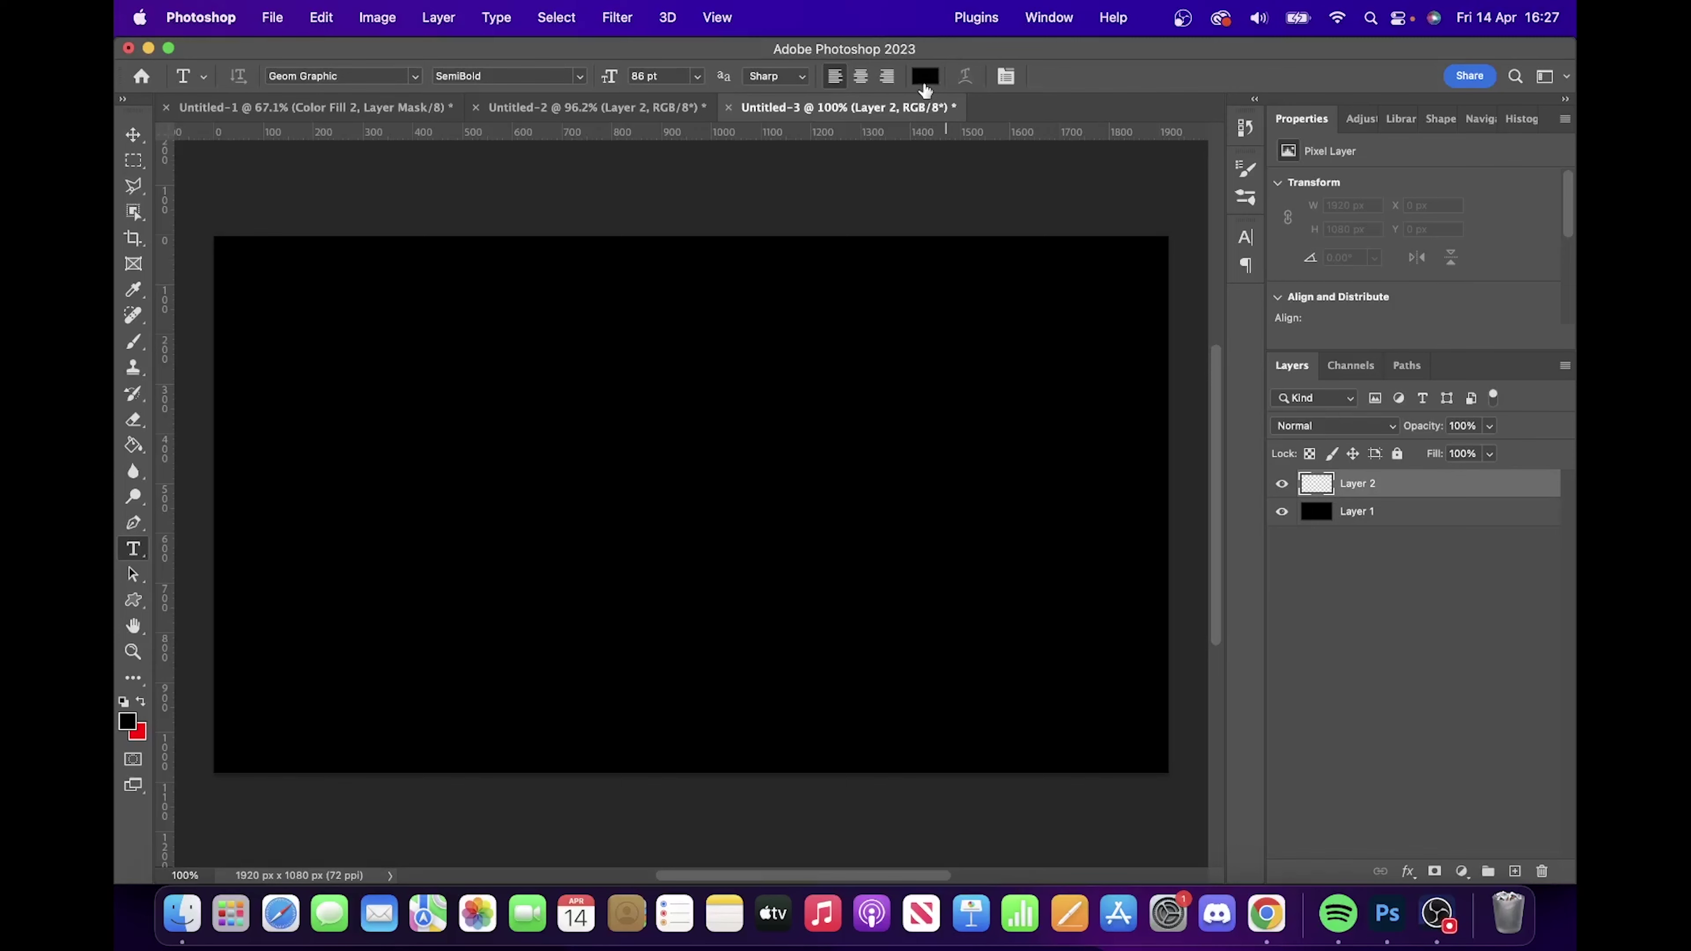
{"action": "left_click", "coordinate": [924, 80]}
{"action": "type", "text": "ffffff"}
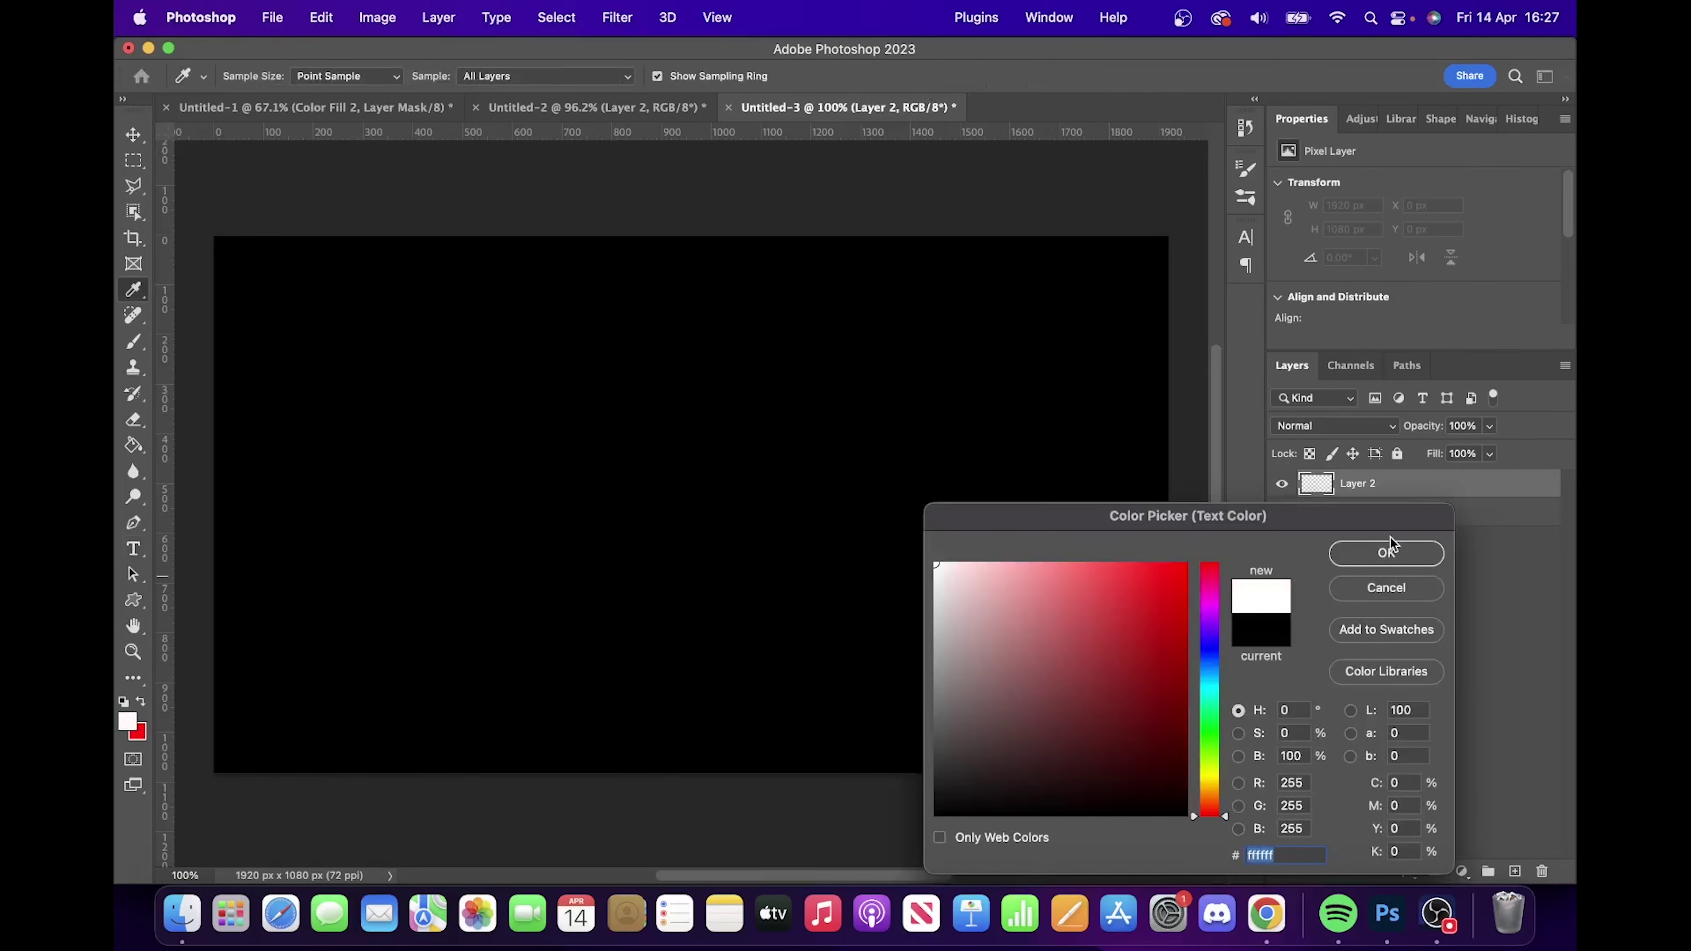
{"action": "left_click", "coordinate": [1388, 549]}
{"action": "left_click", "coordinate": [611, 426]}
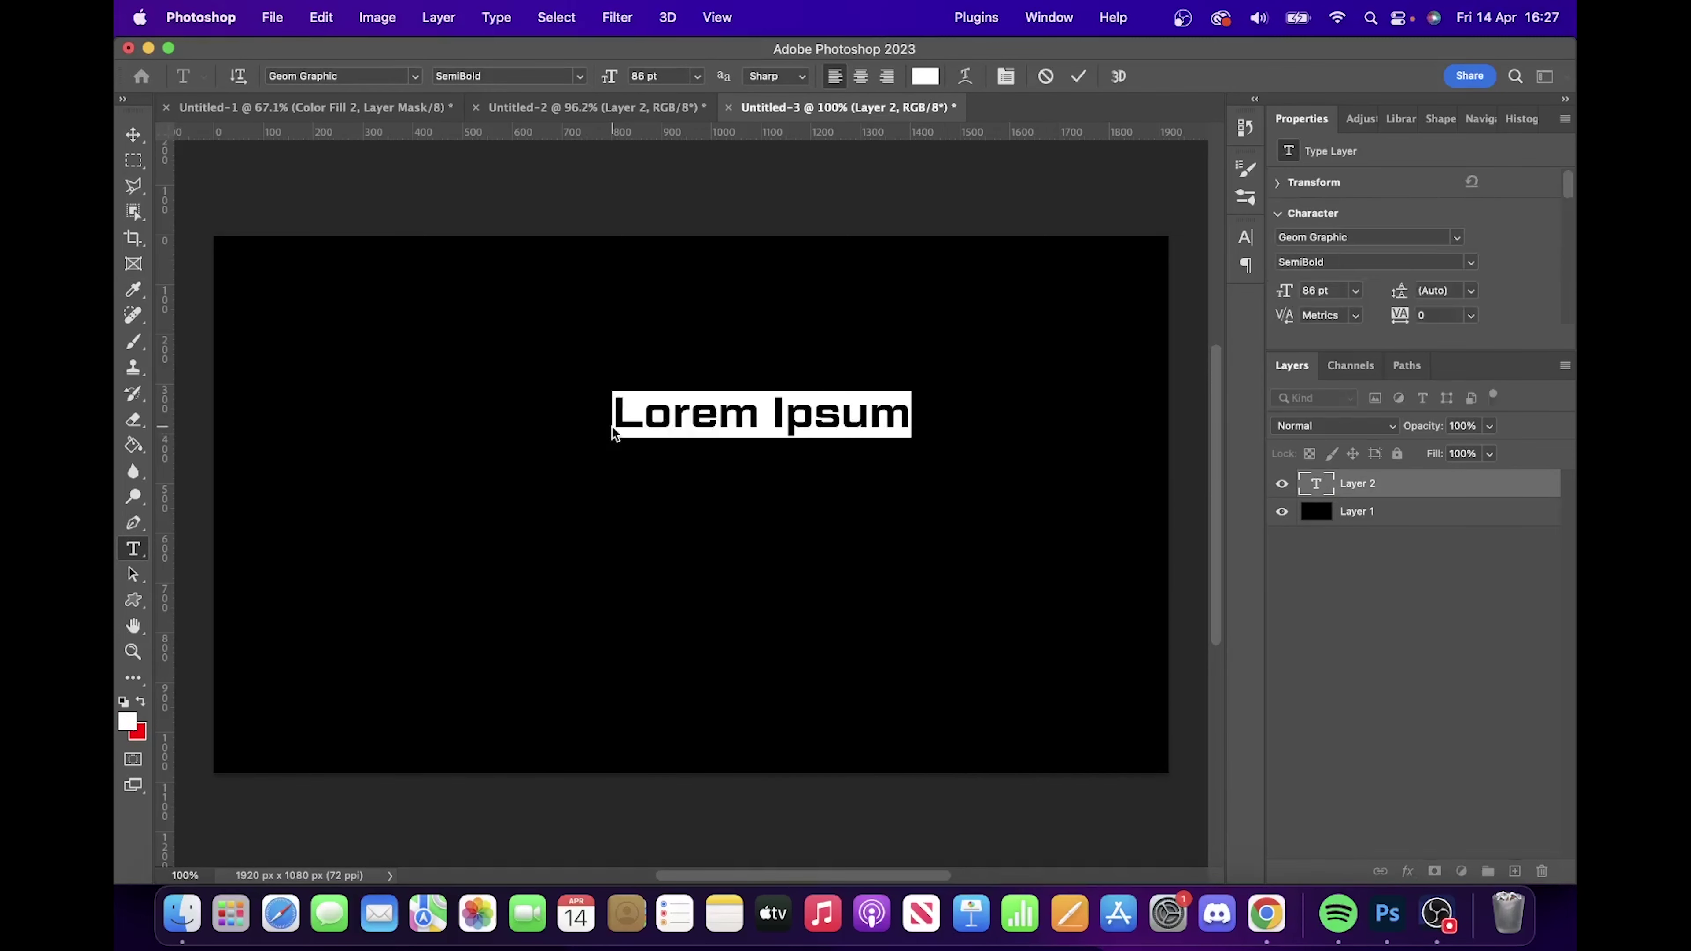
{"action": "type", "text": "YOUR"}
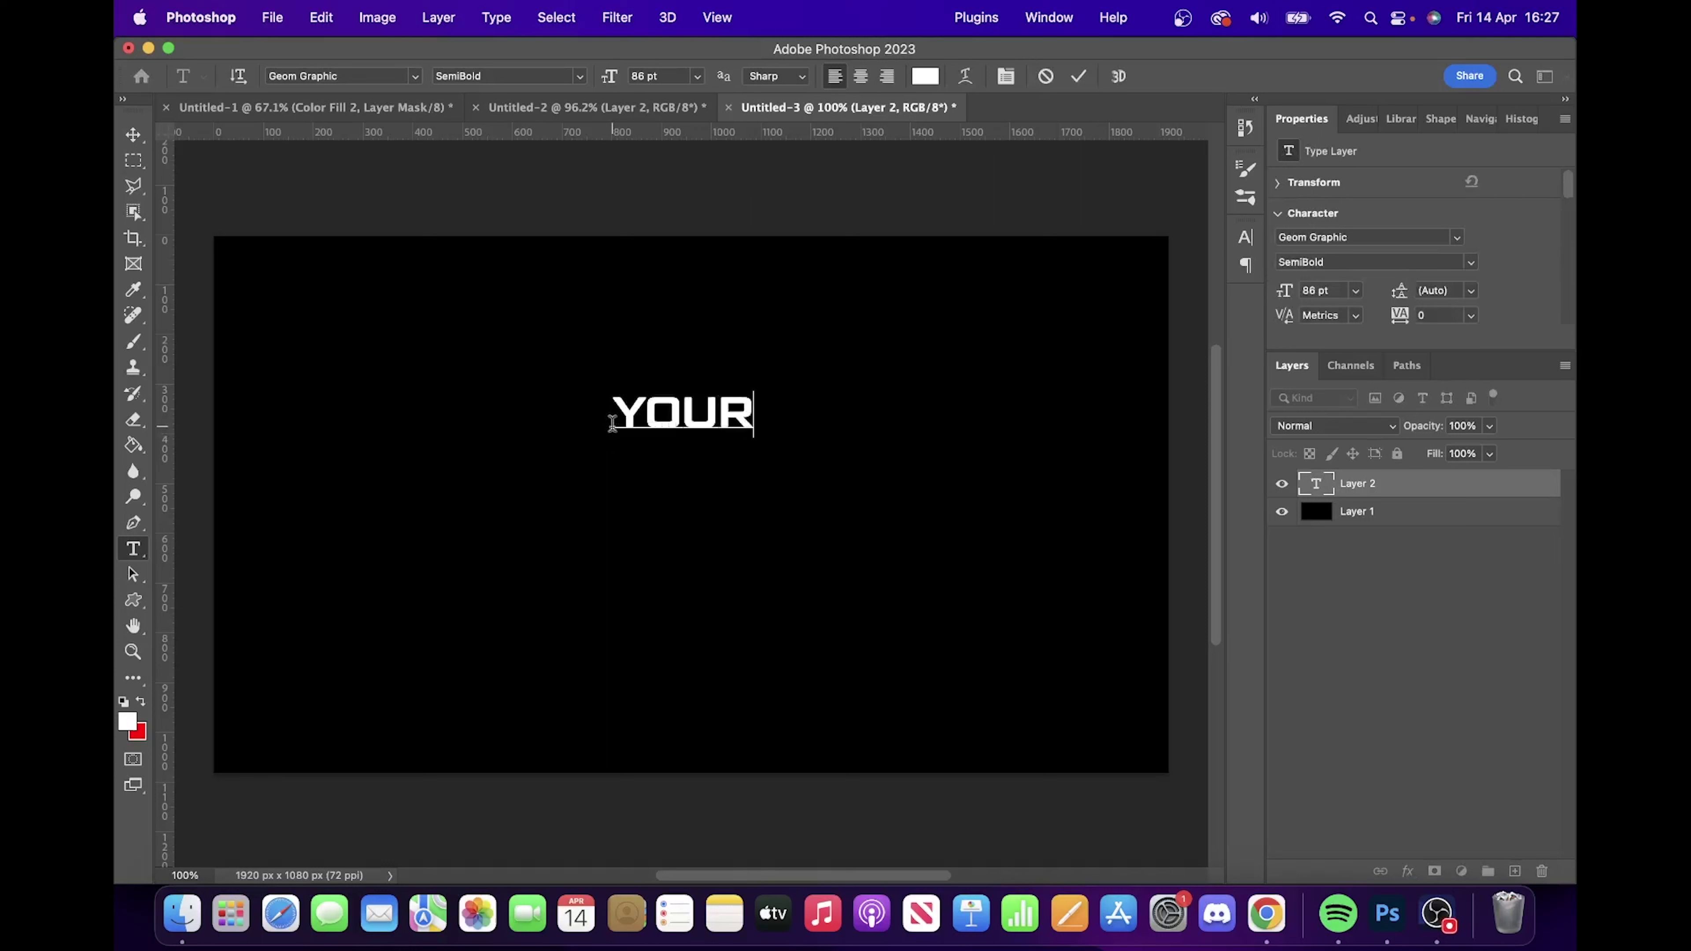
{"action": "left_click", "coordinate": [1078, 77]}
- Duplicate the "YOUR" text layer, change the copy to "NAME", and move it directly beneath "YOUR"
{"action": "key", "text": "cmd+j"}
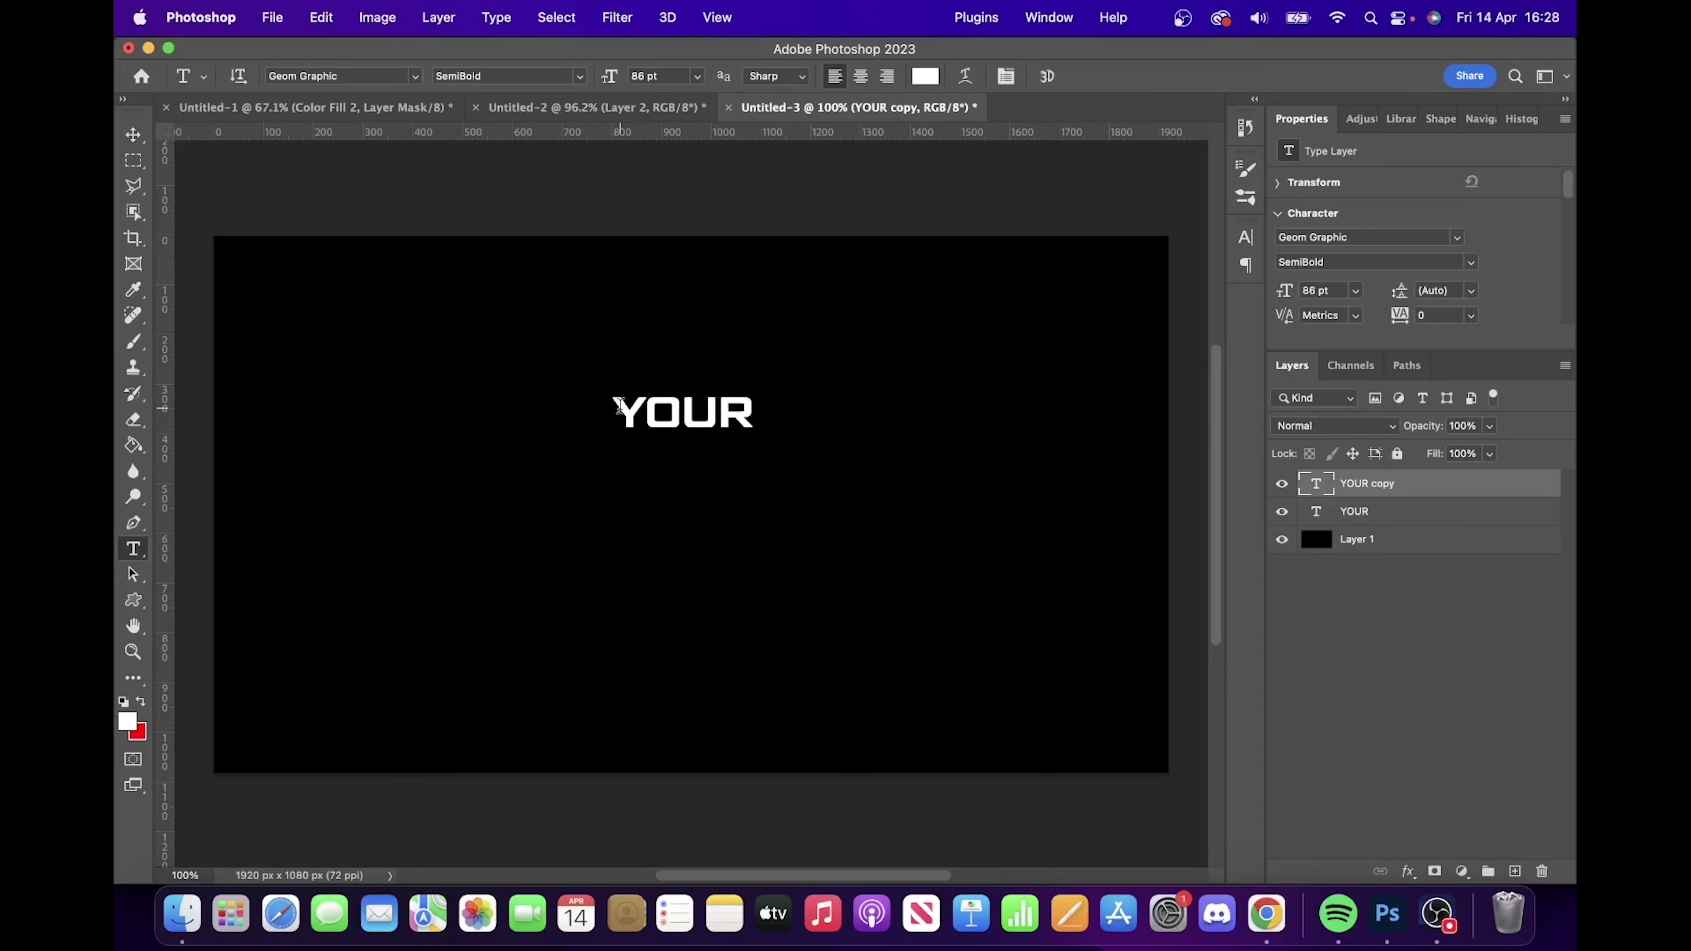
{"action": "left_click_drag", "start_coordinate": [617, 407], "coordinate": [832, 414]}
{"action": "type", "text": "MOVE"}
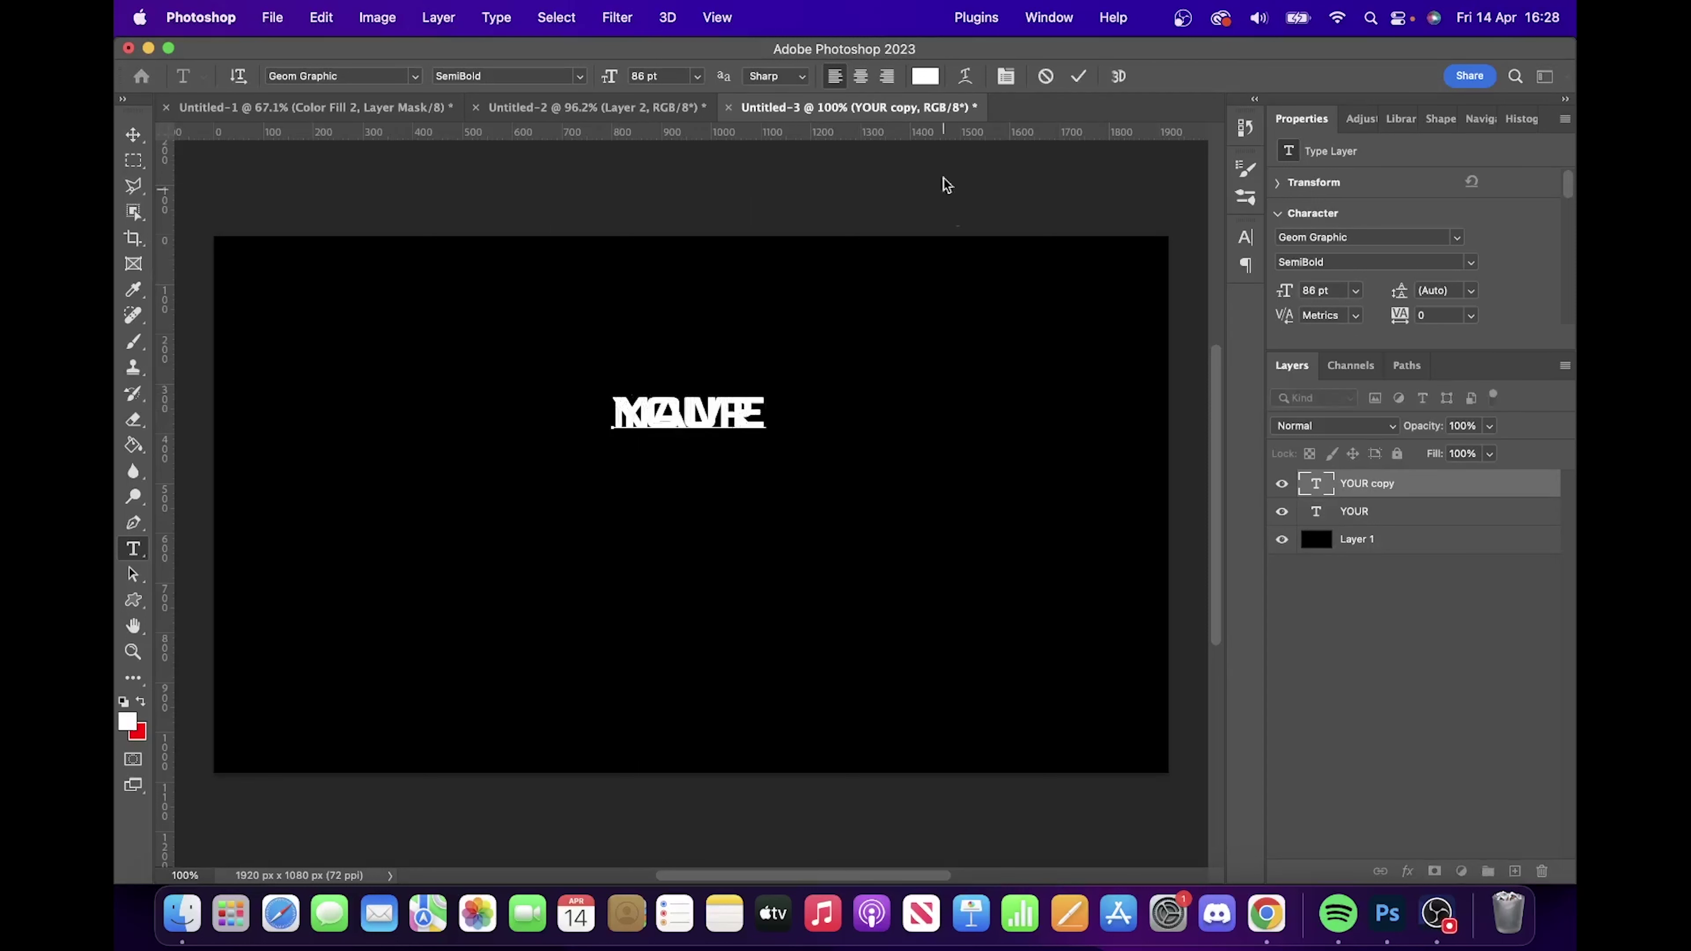
{"action": "left_click", "coordinate": [1078, 77]}
{"action": "key", "text": "super+t"}
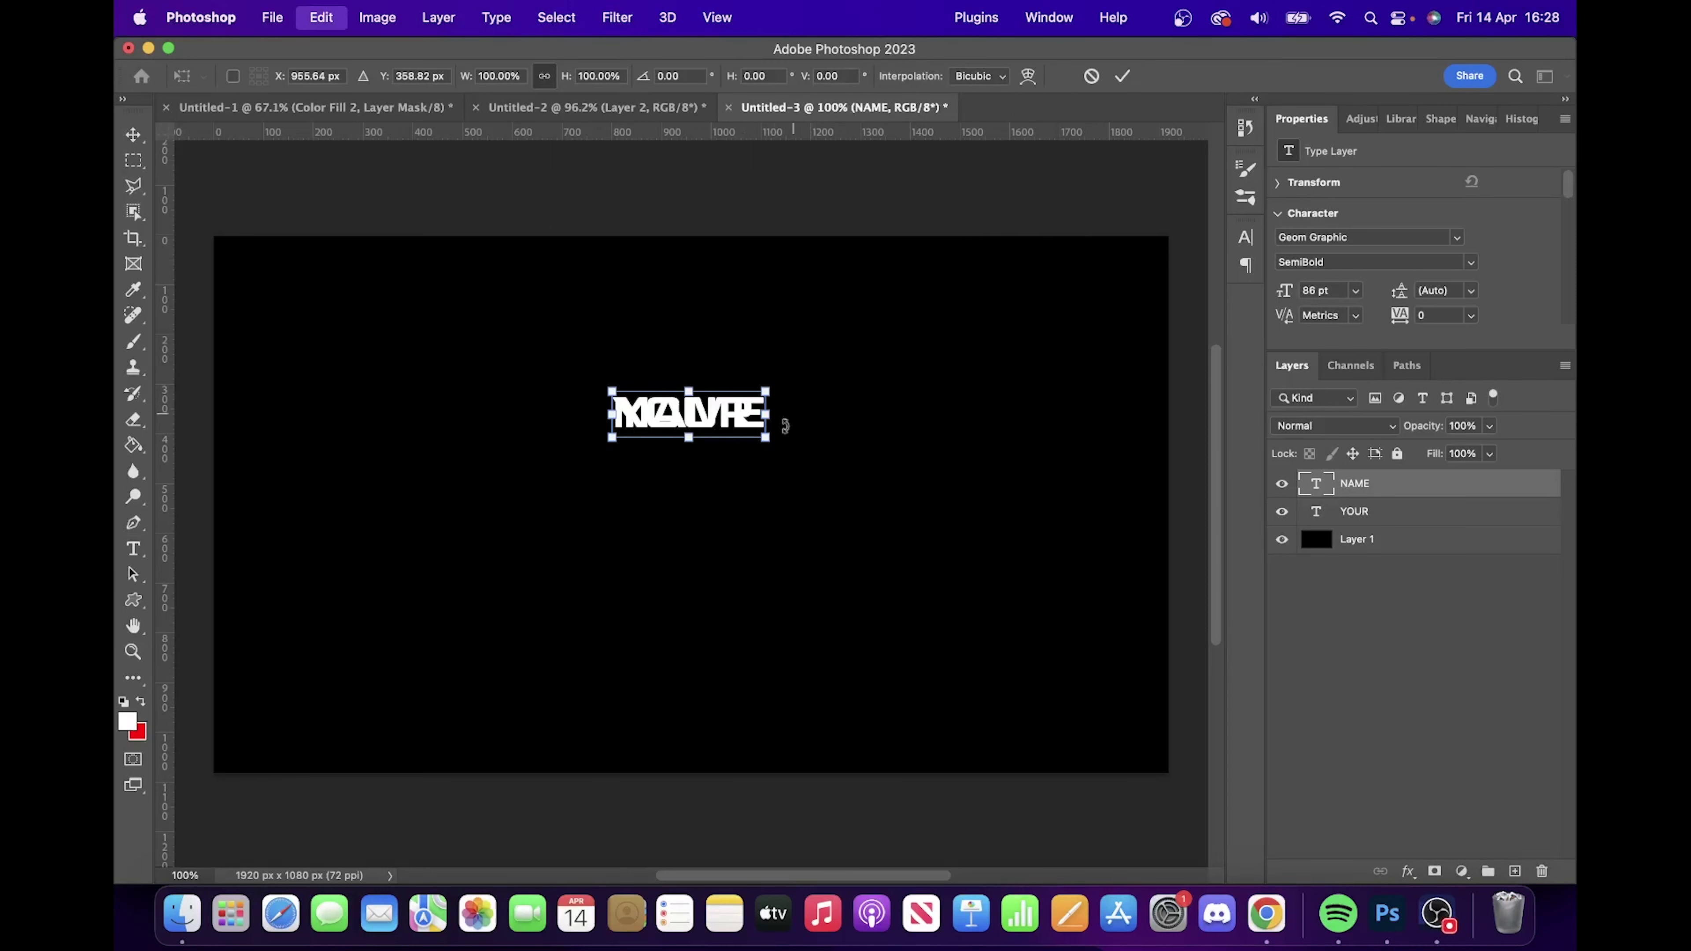
{"action": "left_click_drag", "start_coordinate": [717, 417], "coordinate": [711, 459]}
{"action": "key", "text": "Return"}
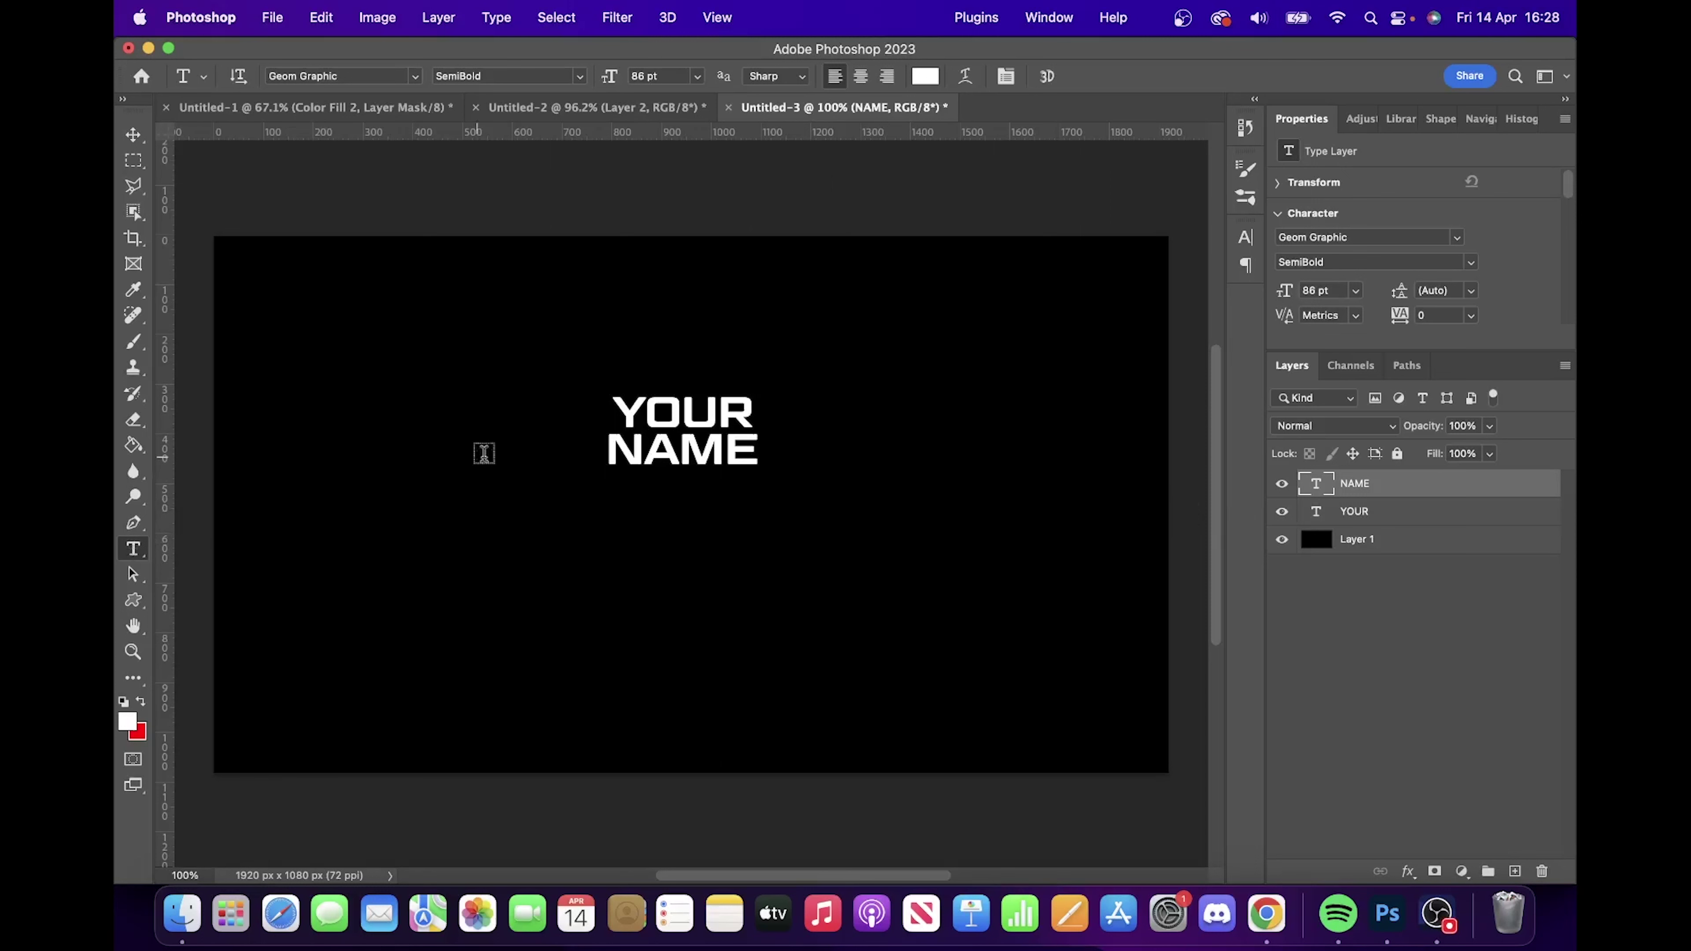
- Recolour the "NAME" text to bright, fully saturated green
{"action": "left_click_drag", "start_coordinate": [612, 446], "coordinate": [763, 450]}
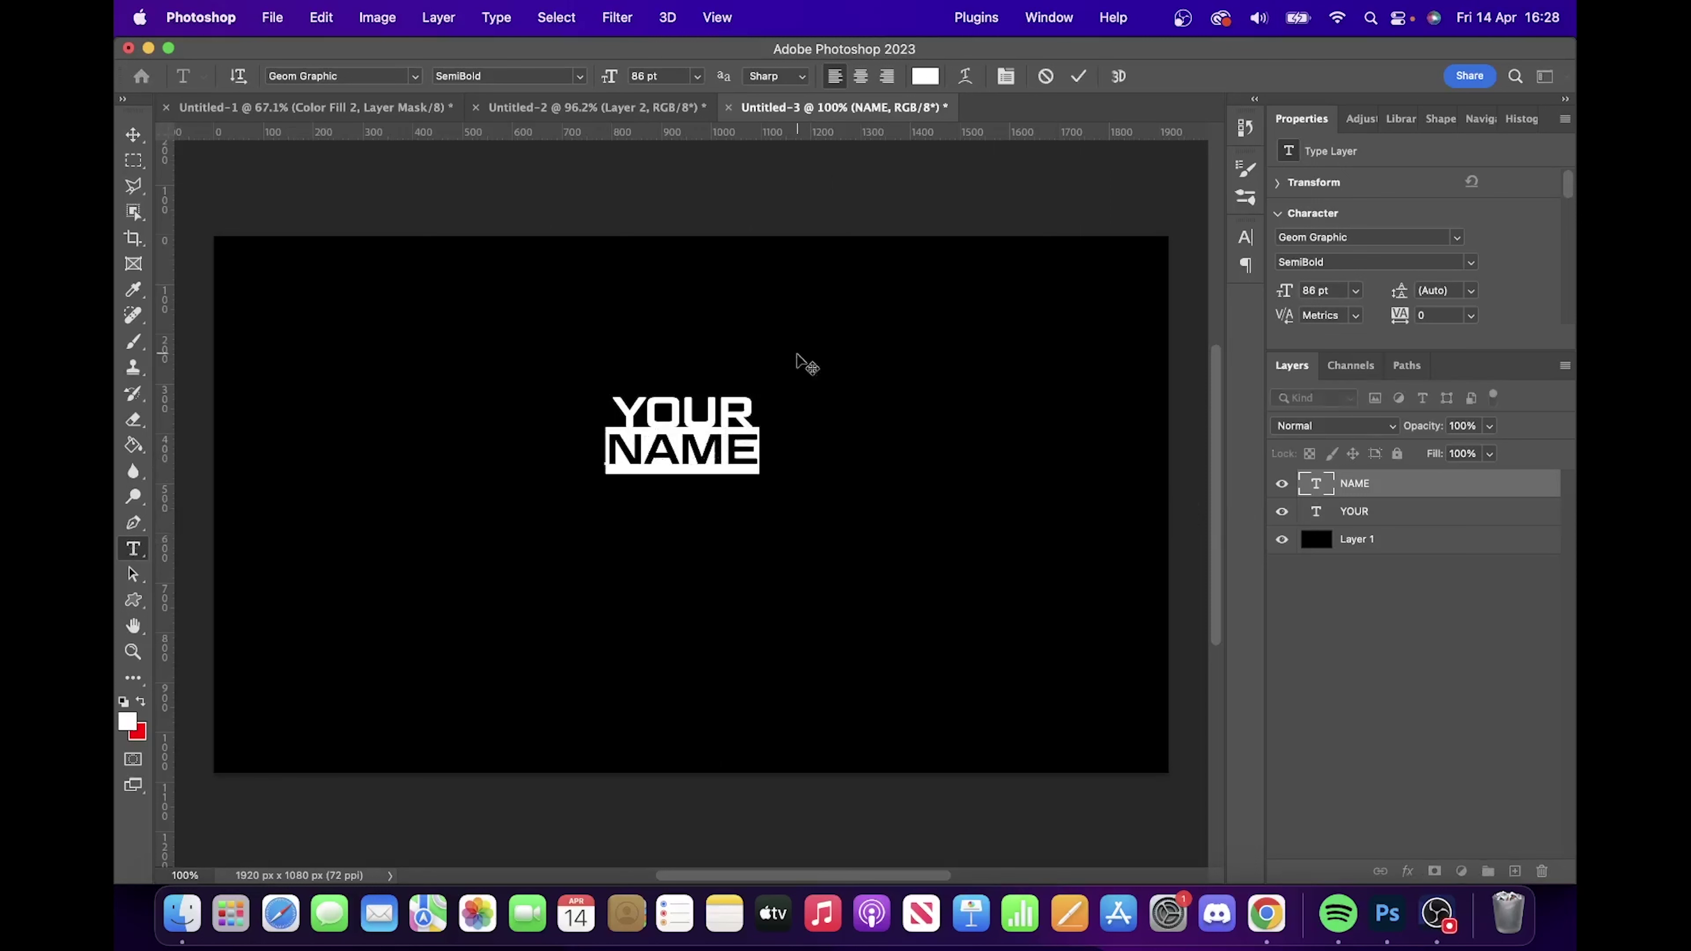
{"action": "left_click", "coordinate": [924, 75]}
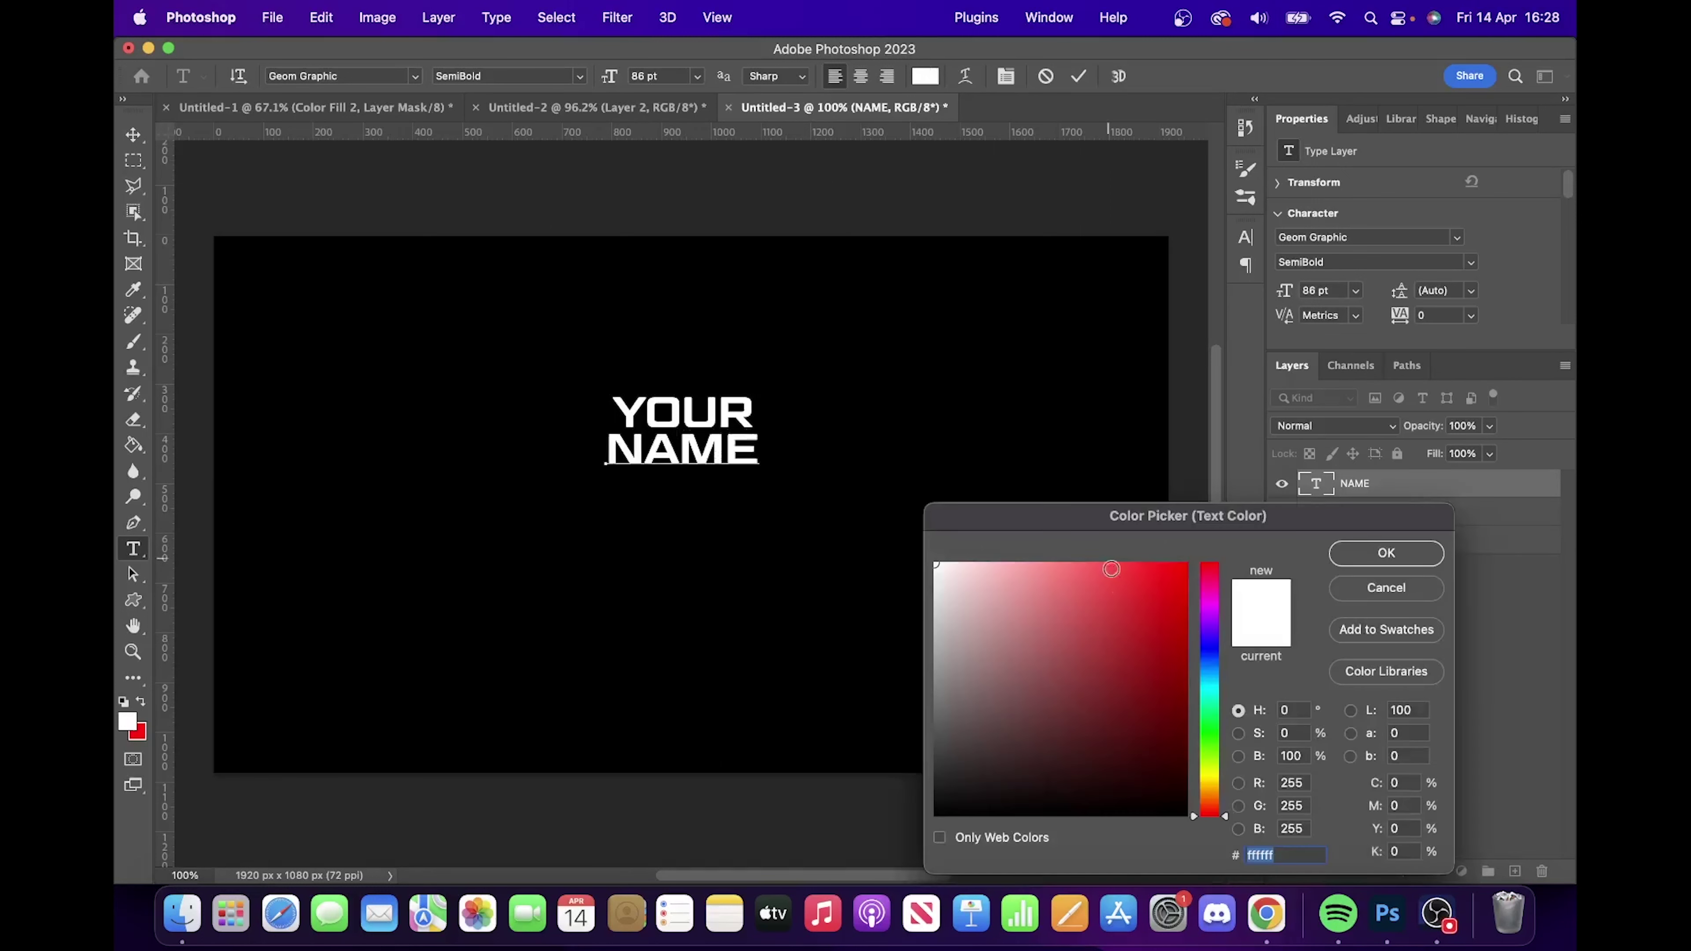
{"action": "left_click", "coordinate": [1207, 728]}
{"action": "left_click_drag", "start_coordinate": [1154, 645], "coordinate": [1216, 542]}
{"action": "left_click", "coordinate": [1343, 563]}
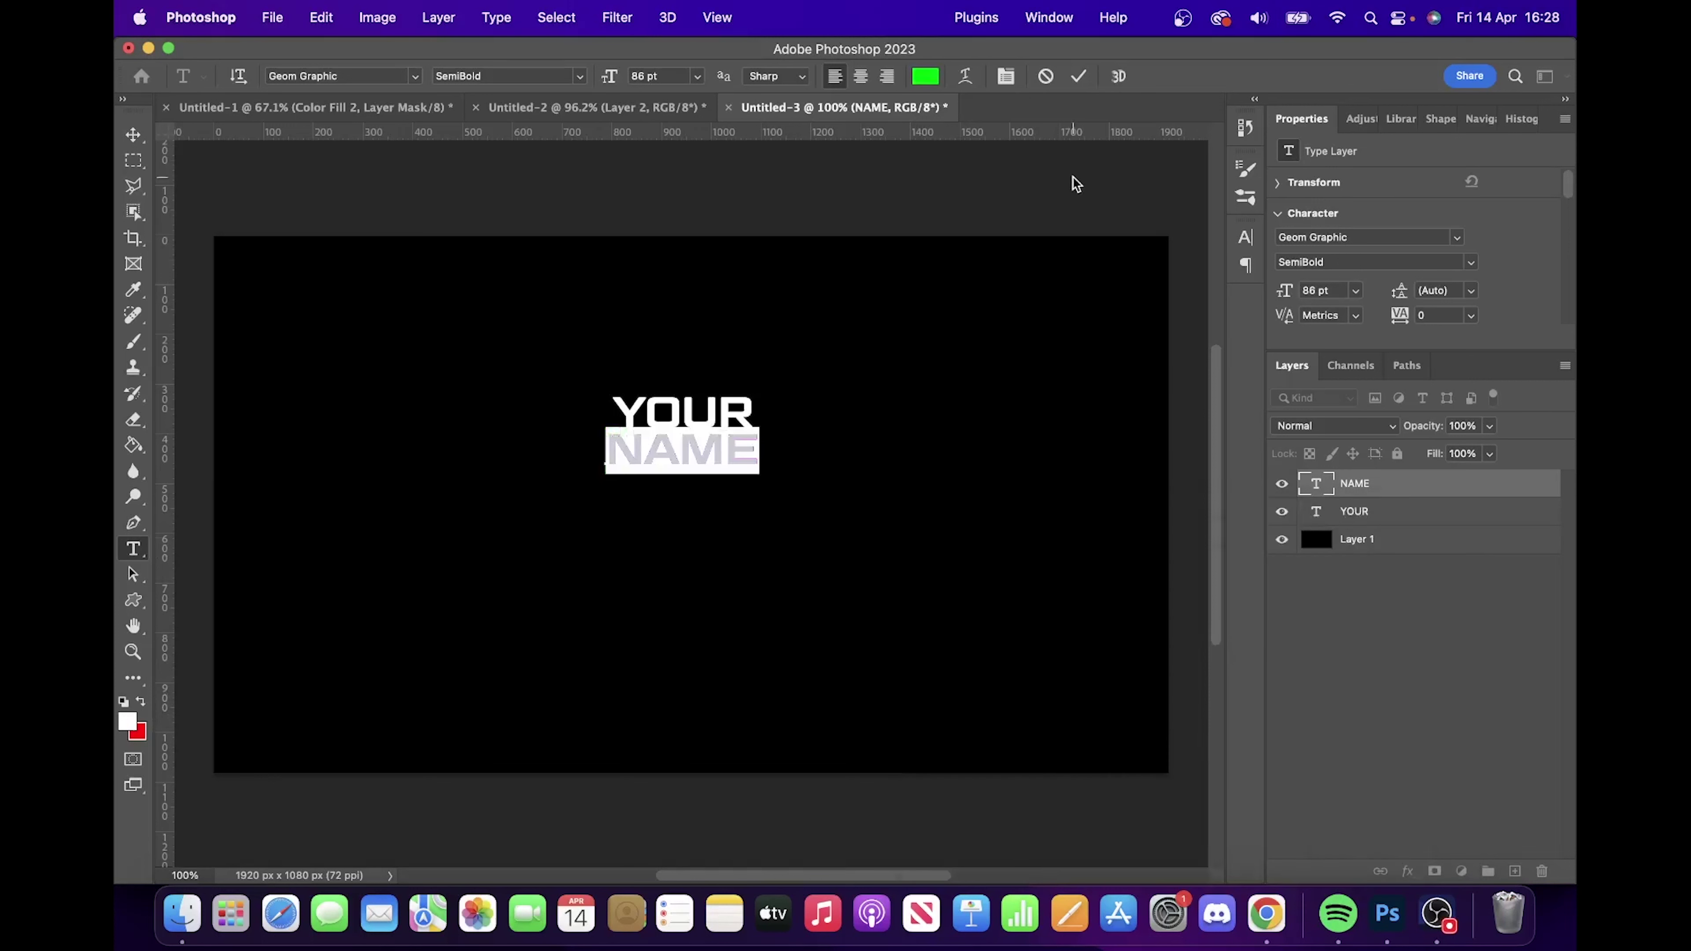
{"action": "left_click", "coordinate": [1079, 76]}
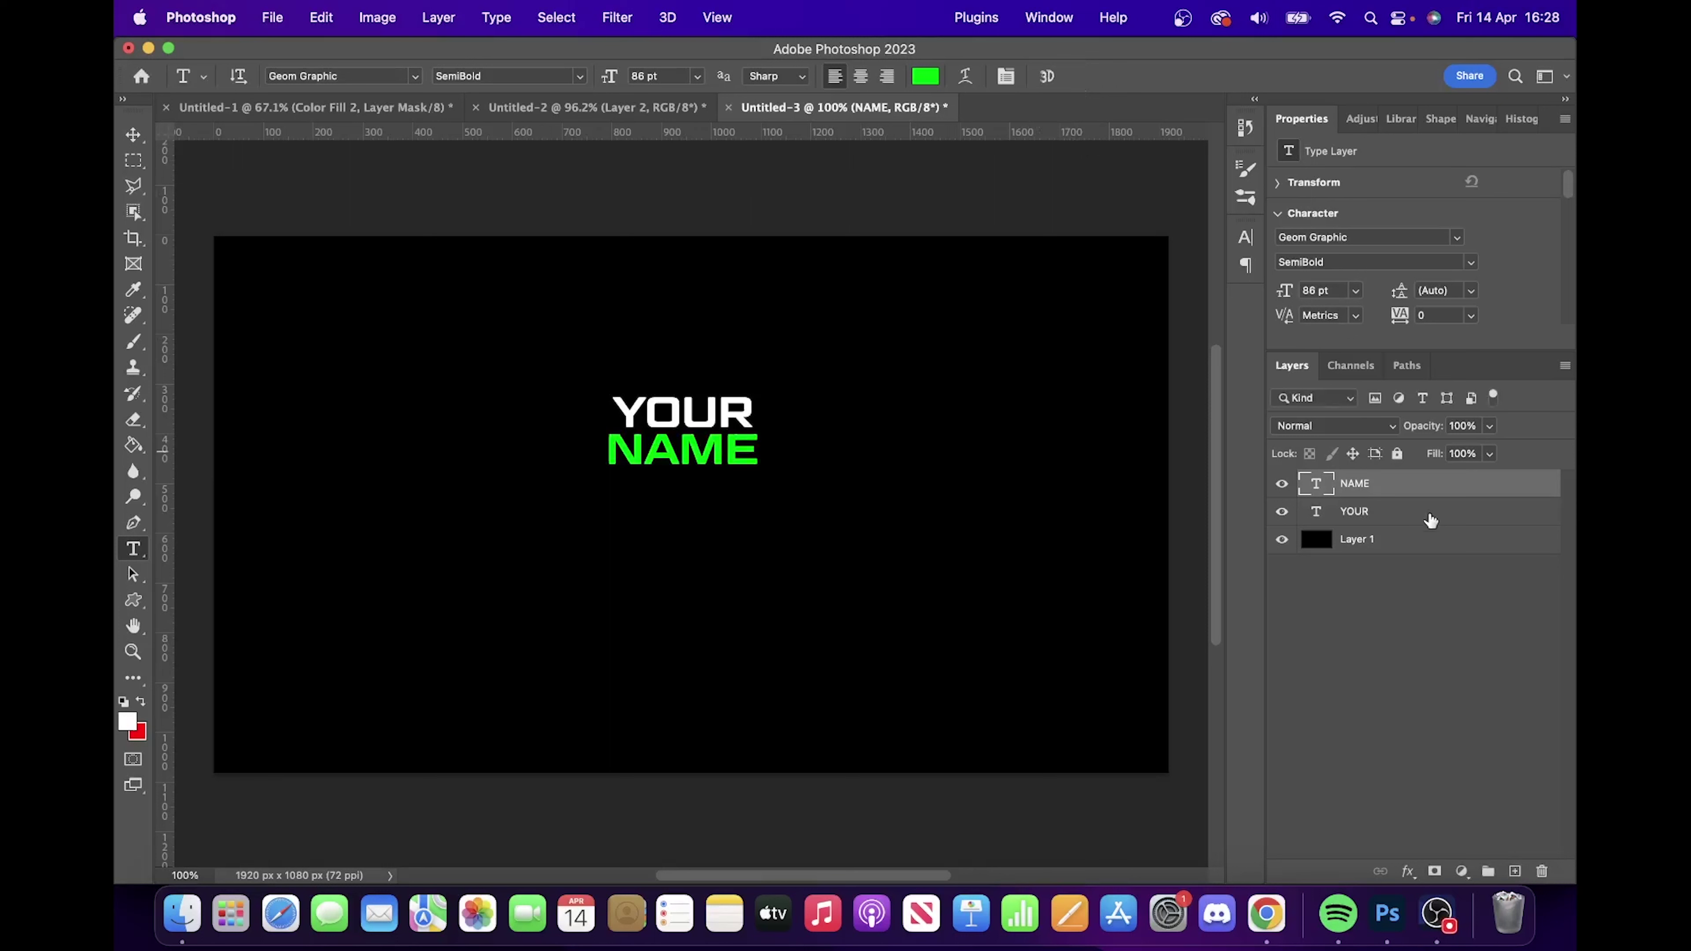
- Scale the "YOUR" and "NAME" text layers together to about 241% and centre them on the canvas
{"action": "left_click", "coordinate": [1402, 512], "text": "shift"}
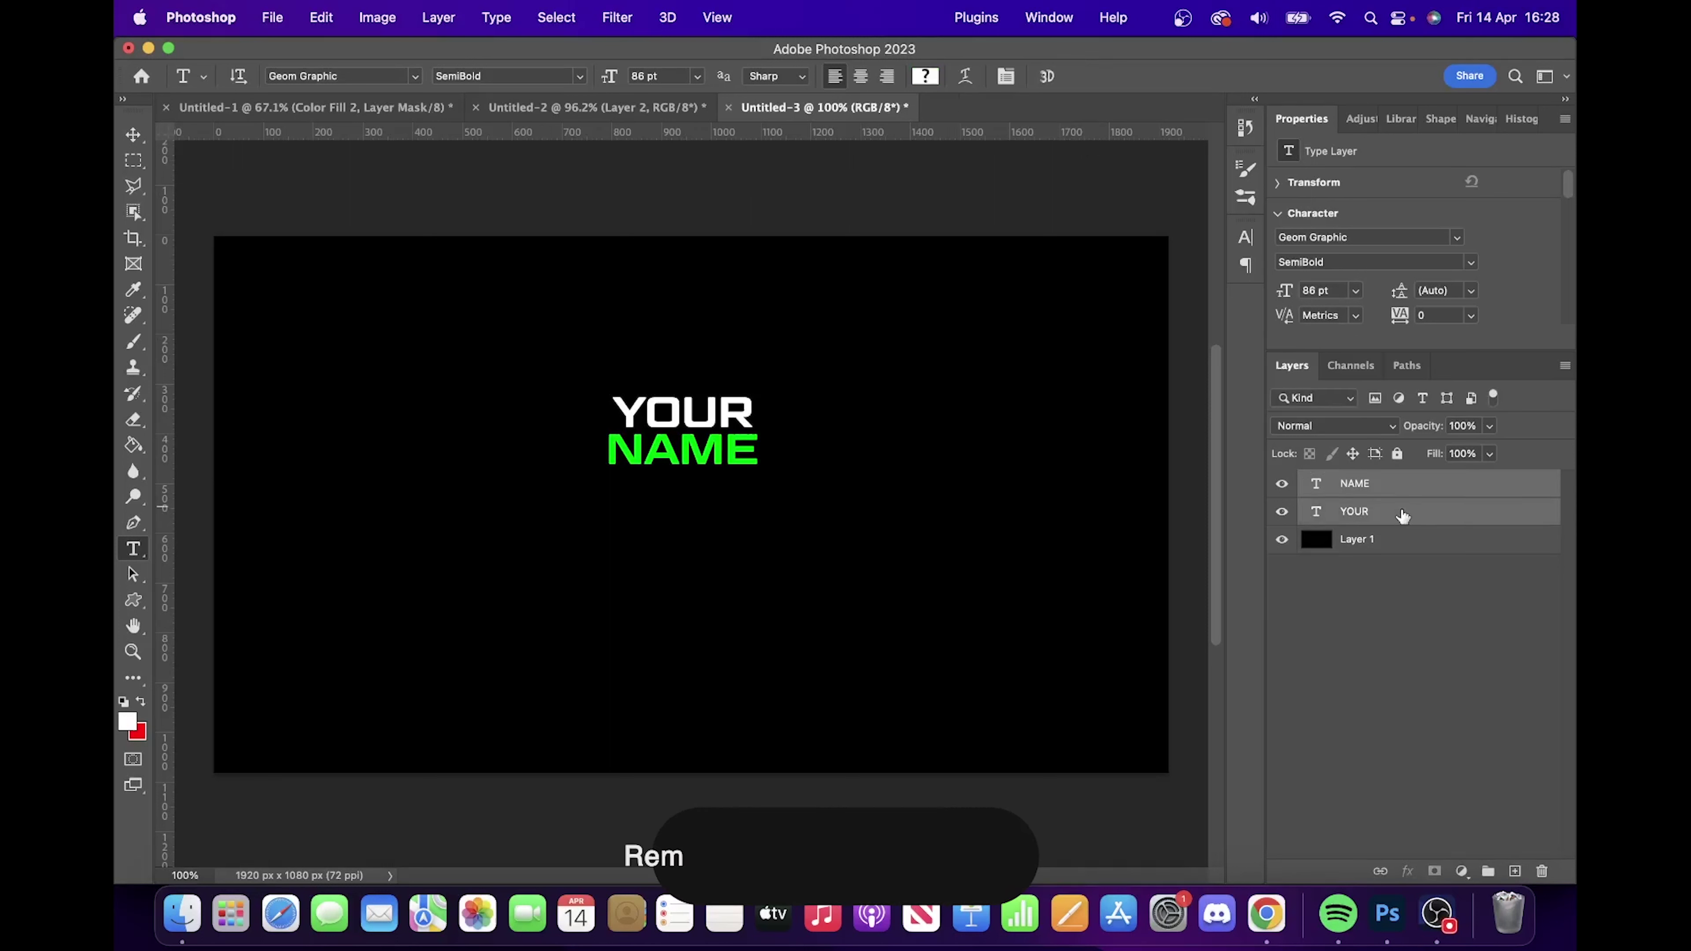
{"action": "key", "text": "super+t"}
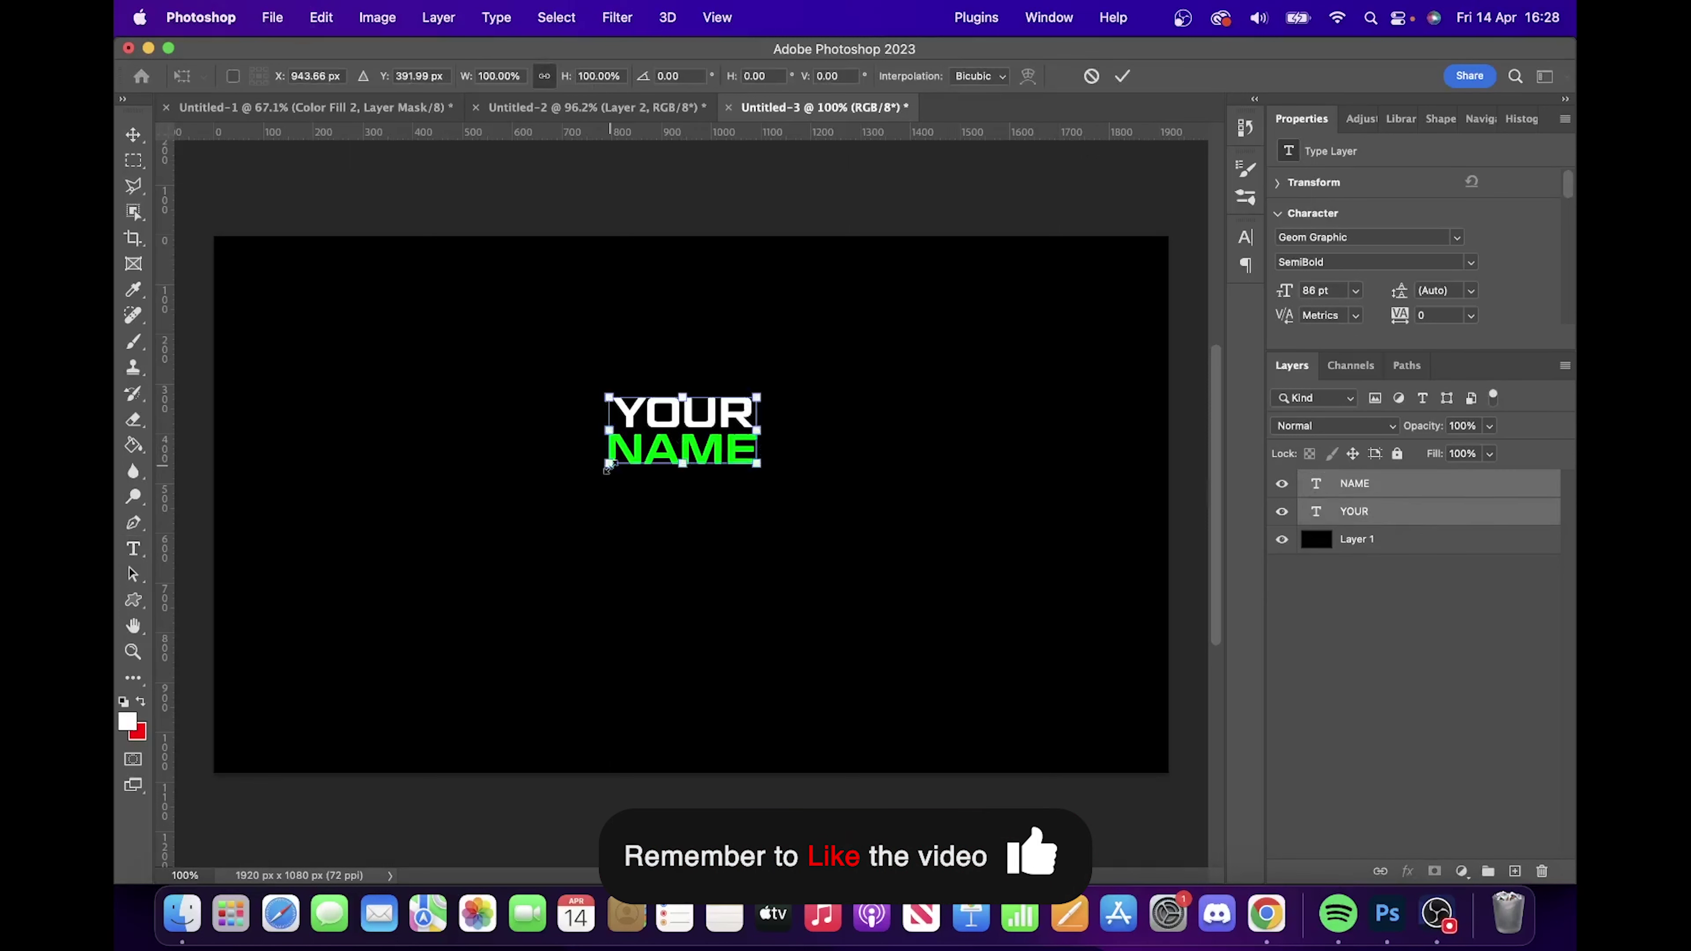
{"action": "left_click_drag", "start_coordinate": [607, 464], "coordinate": [743, 490]}
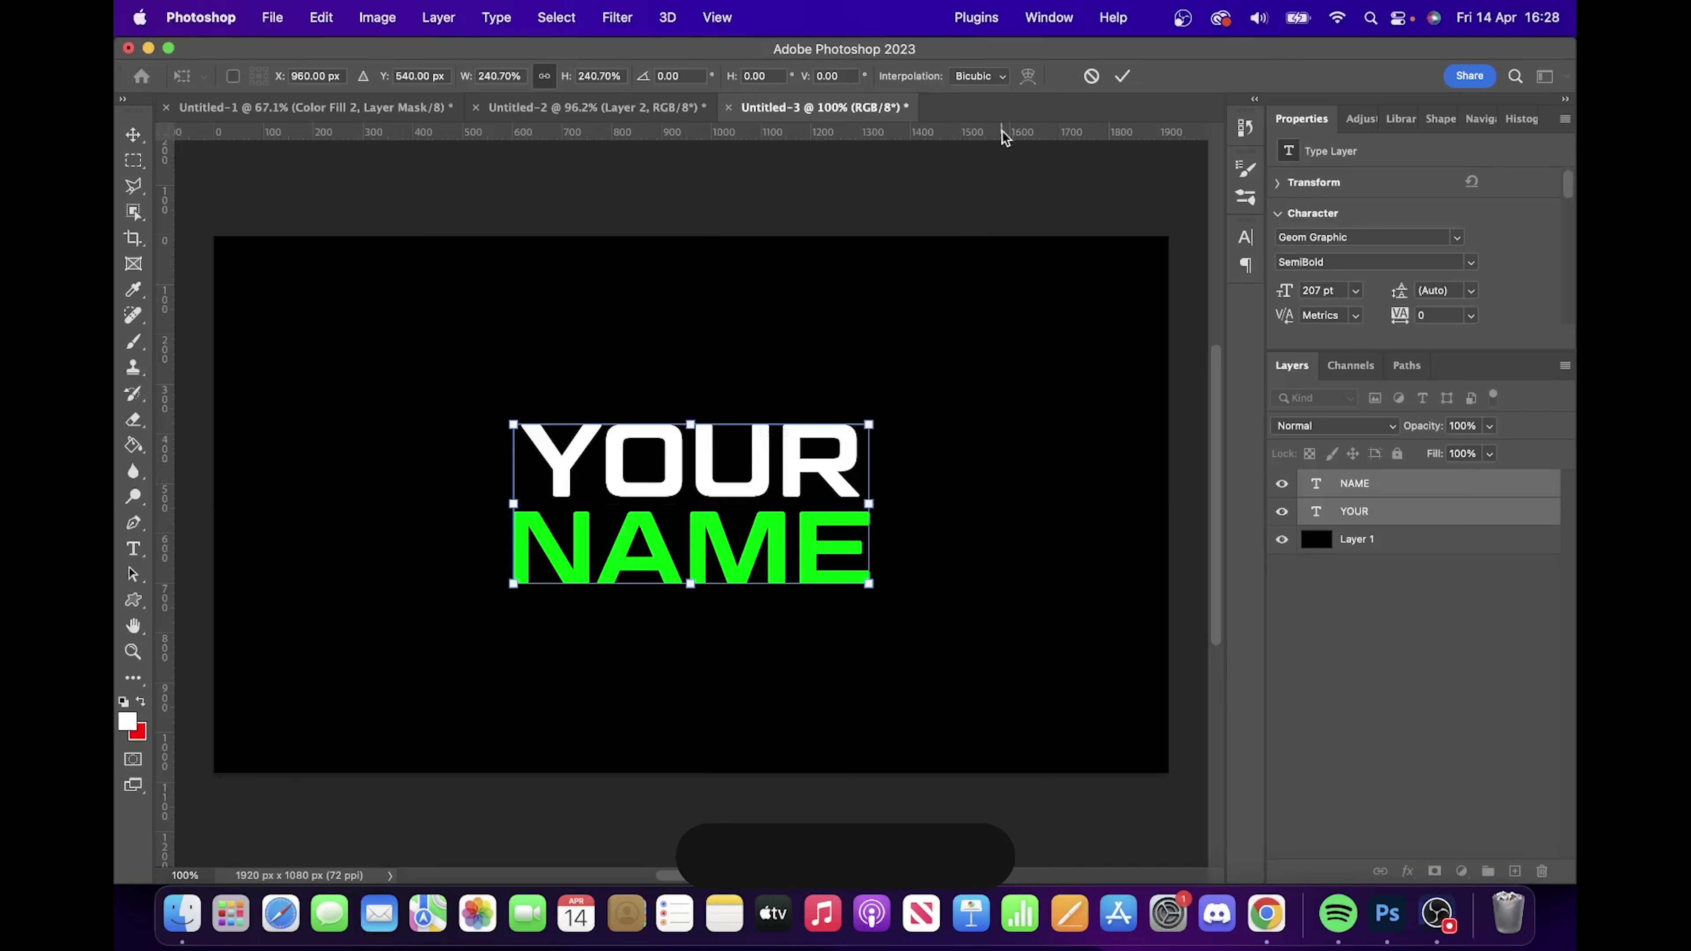
{"action": "left_click", "coordinate": [1122, 76]}
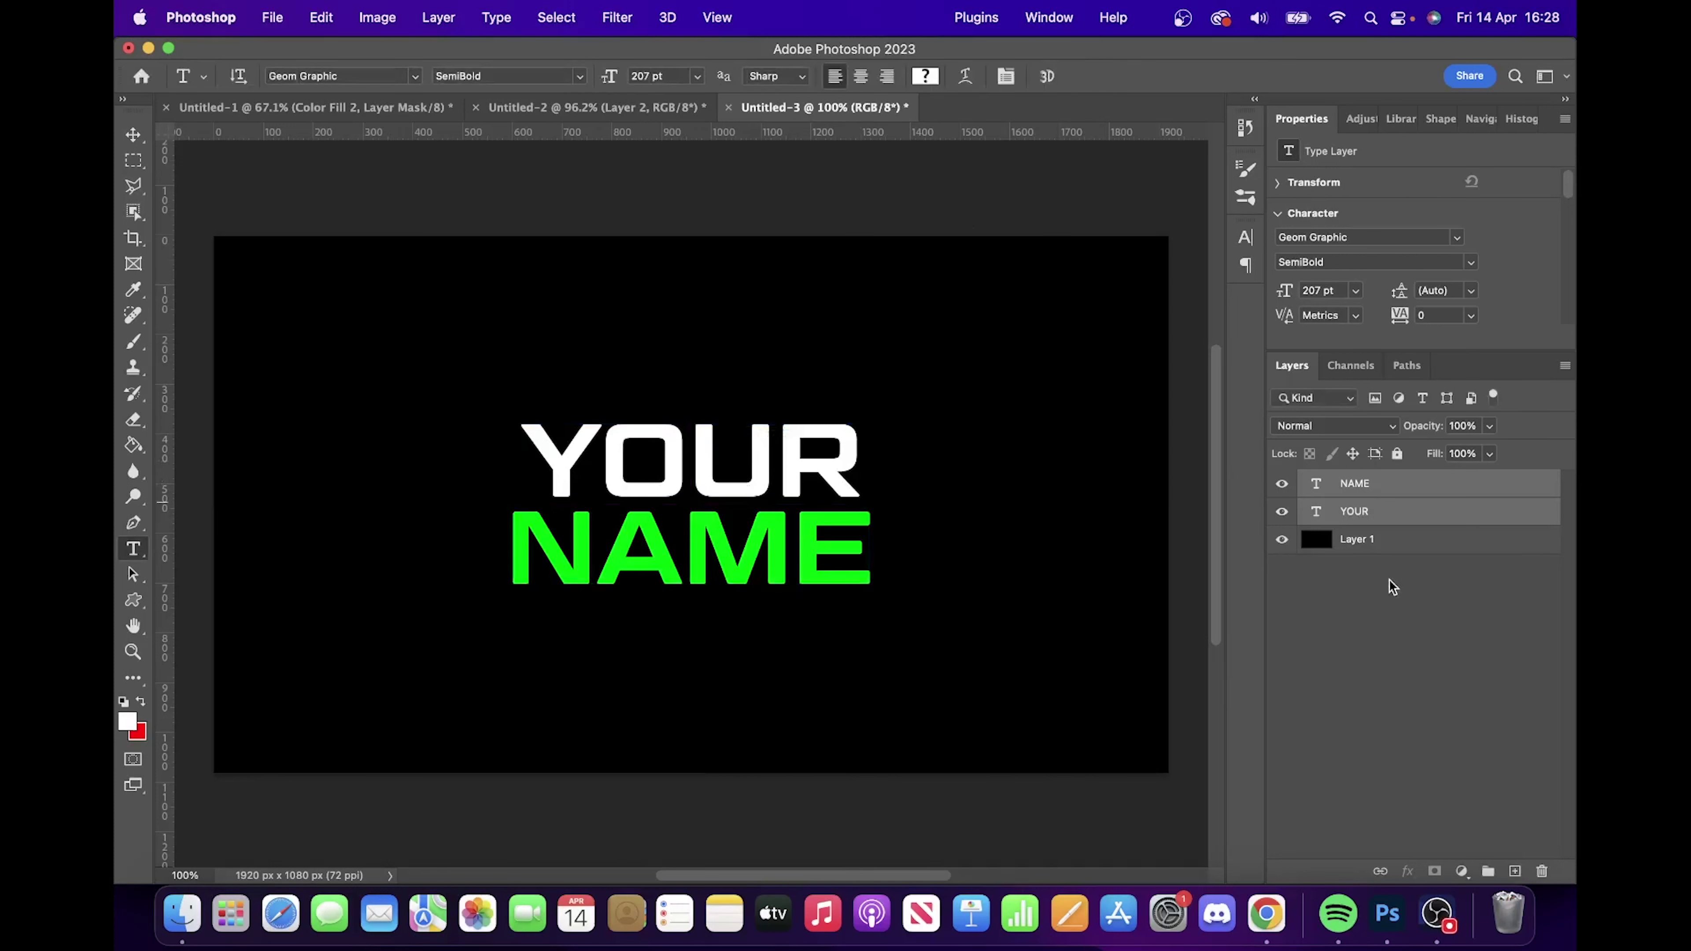
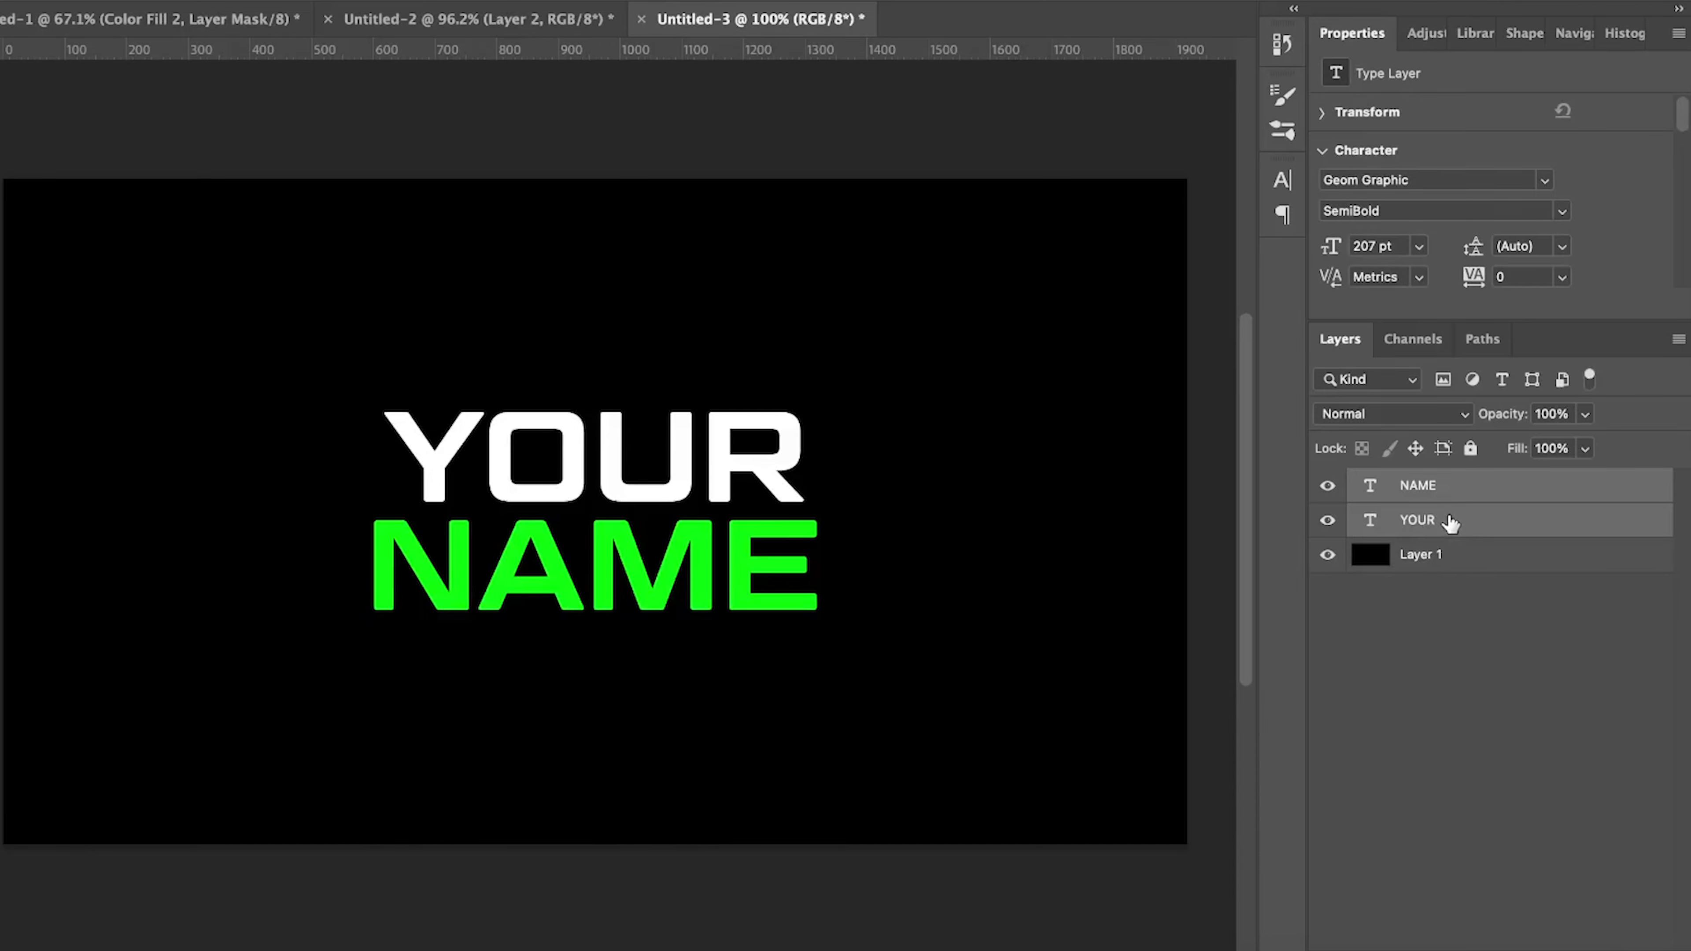
- Rasterize the type of both the "NAME" and "YOUR" layers
{"action": "right_click", "coordinate": [1450, 522]}
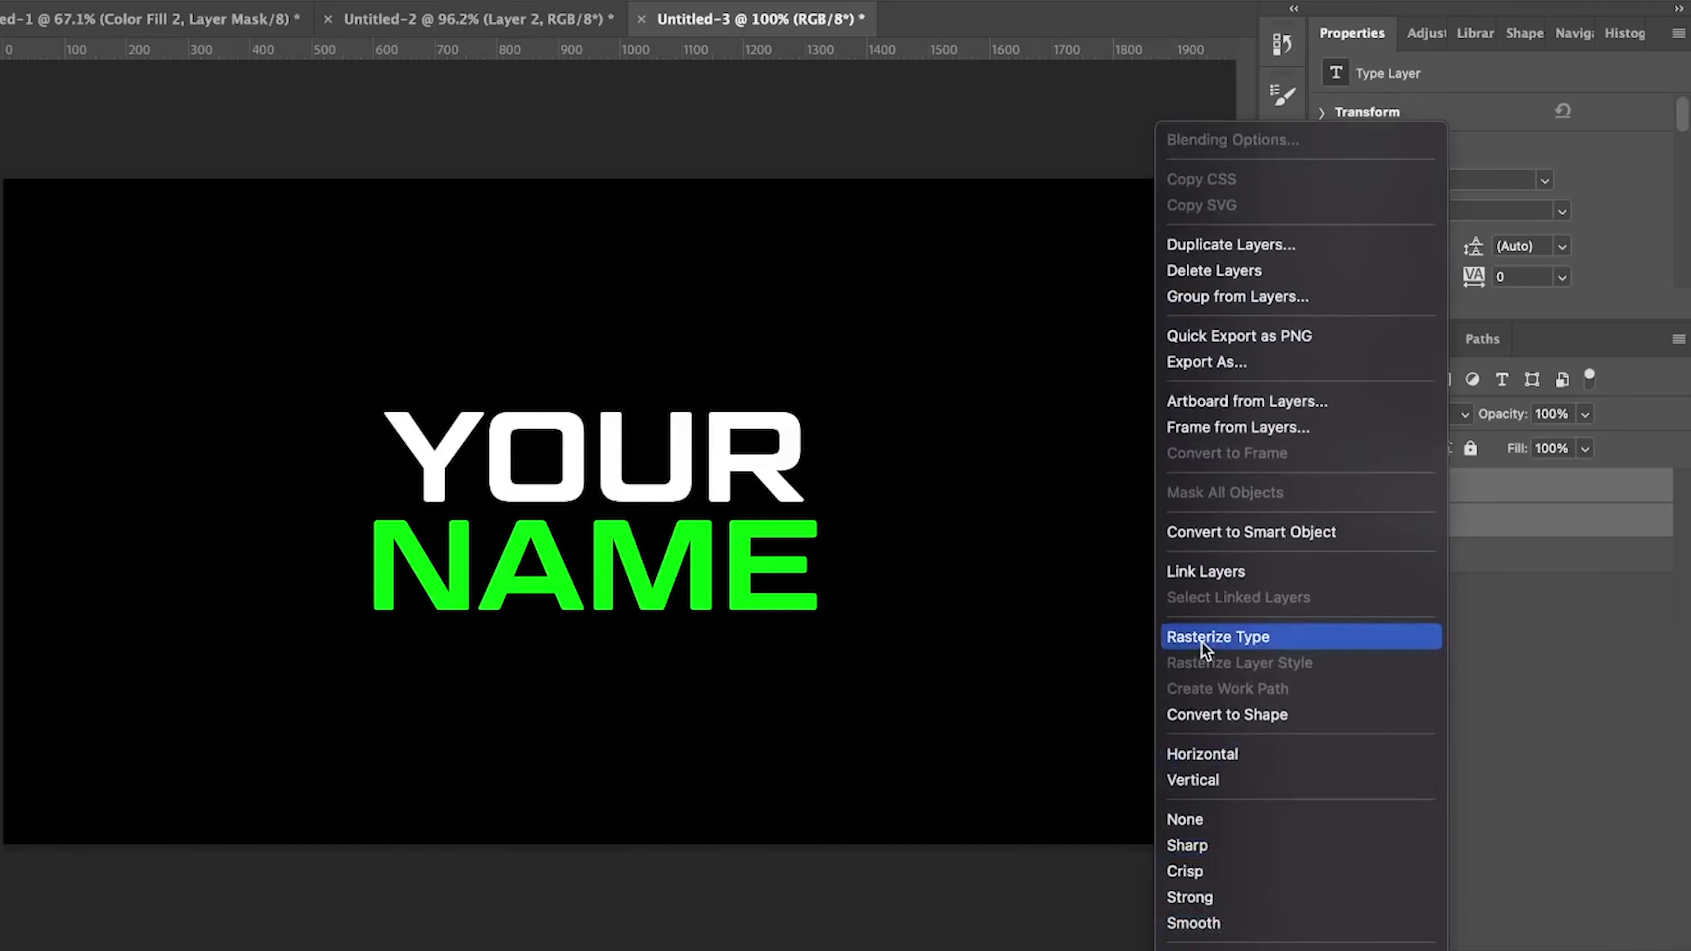
{"action": "left_click", "coordinate": [1202, 641]}
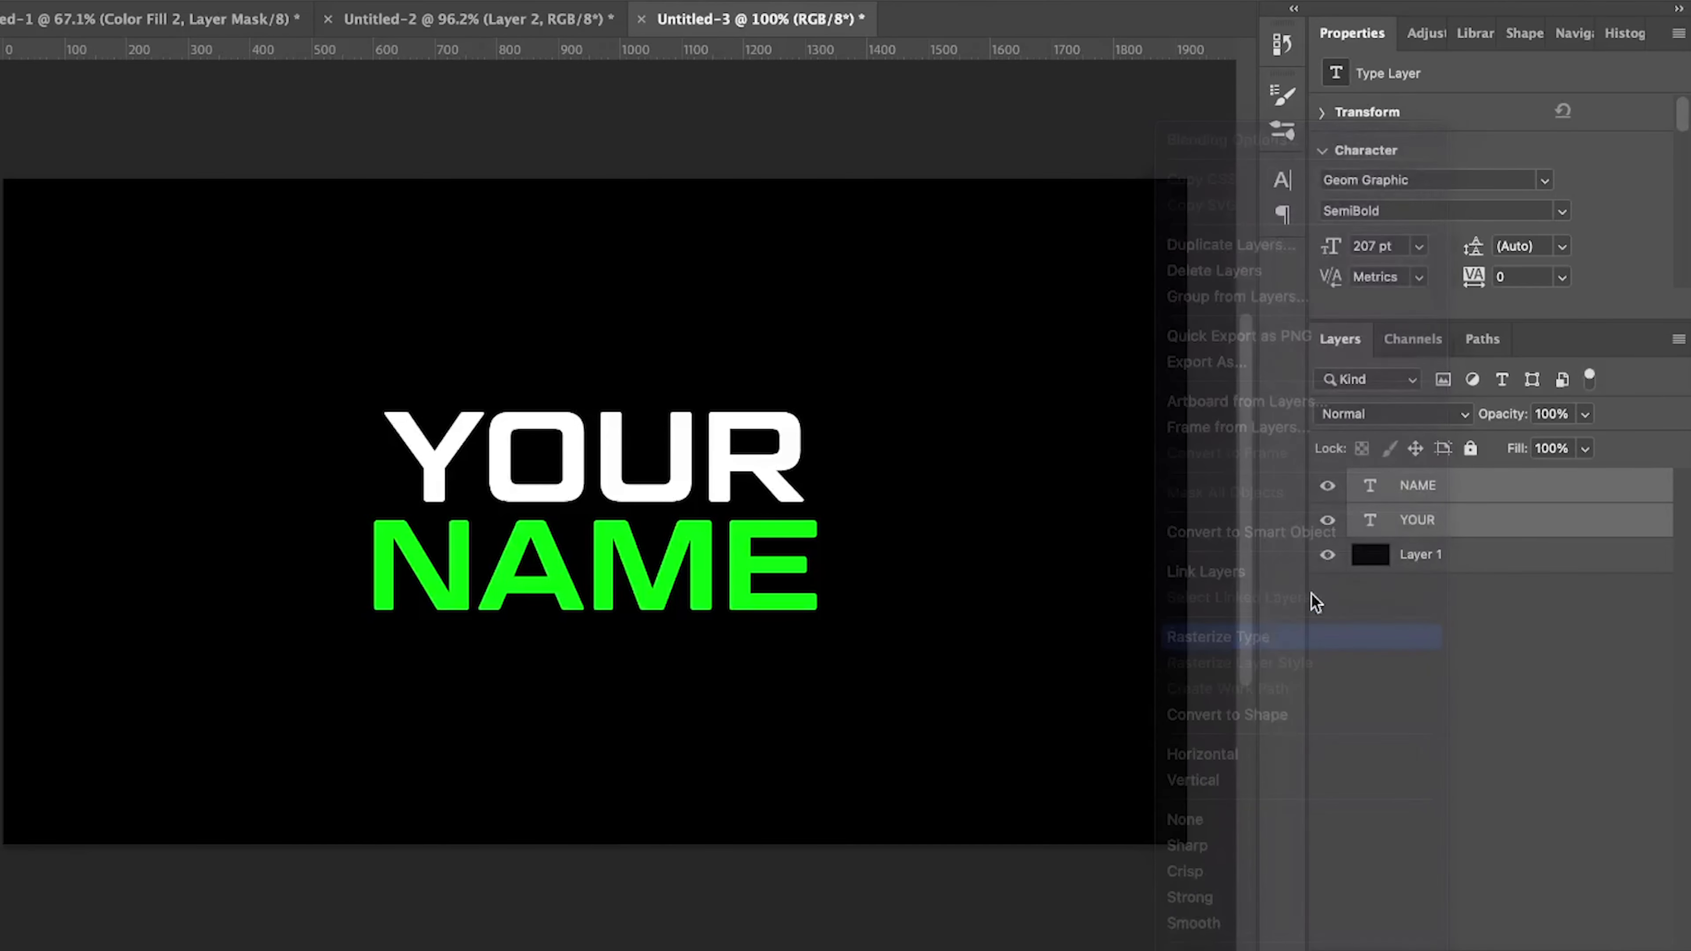
- Merge the rasterized "YOUR" and "NAME" layers into one layer and rename it "Text"
{"action": "right_click", "coordinate": [1454, 496]}
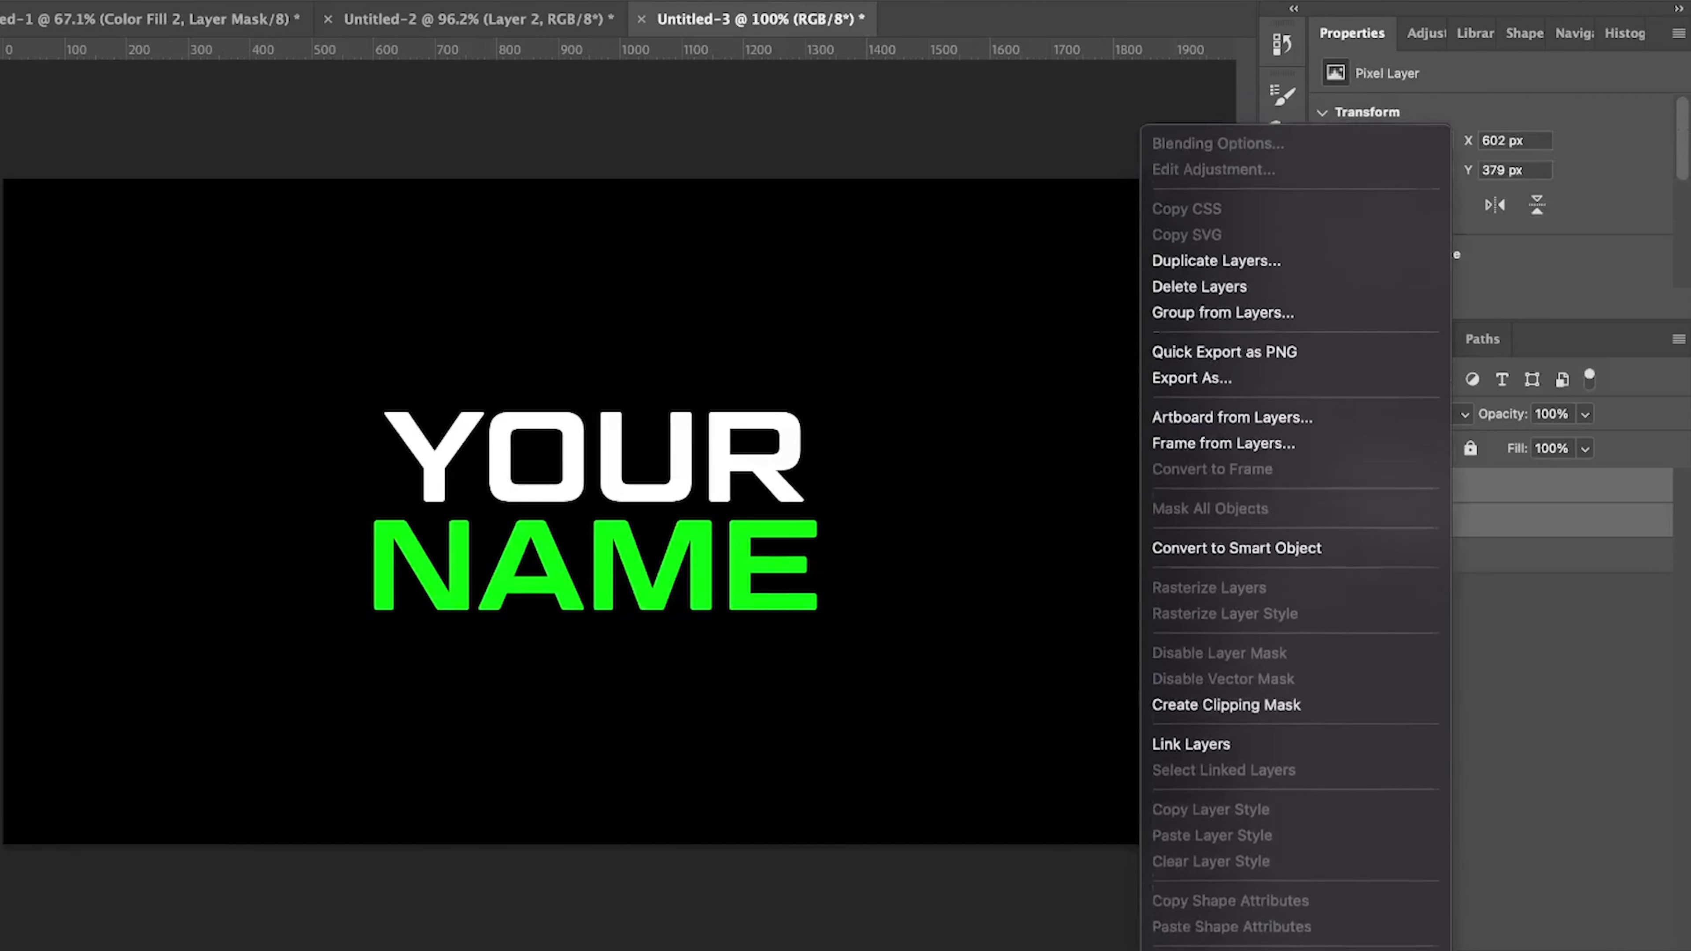
{"action": "left_click", "coordinate": [1216, 726]}
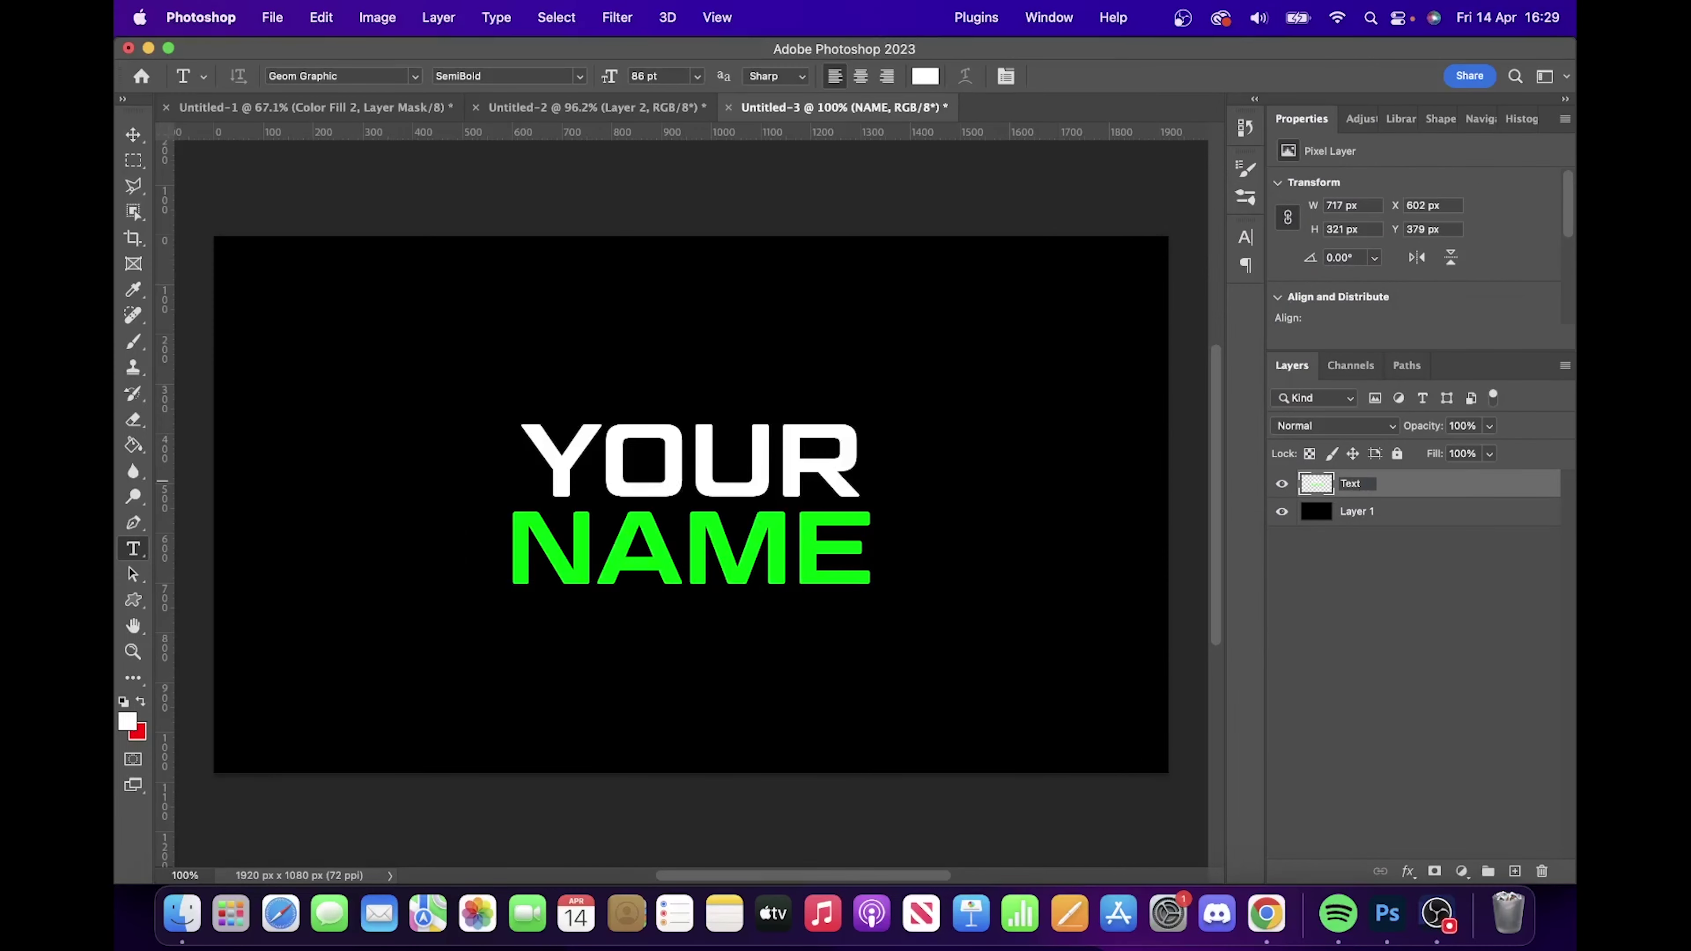
{"action": "key", "text": "Return"}
- Convert the "Text" layer to a smart object
{"action": "right_click", "coordinate": [1382, 500]}
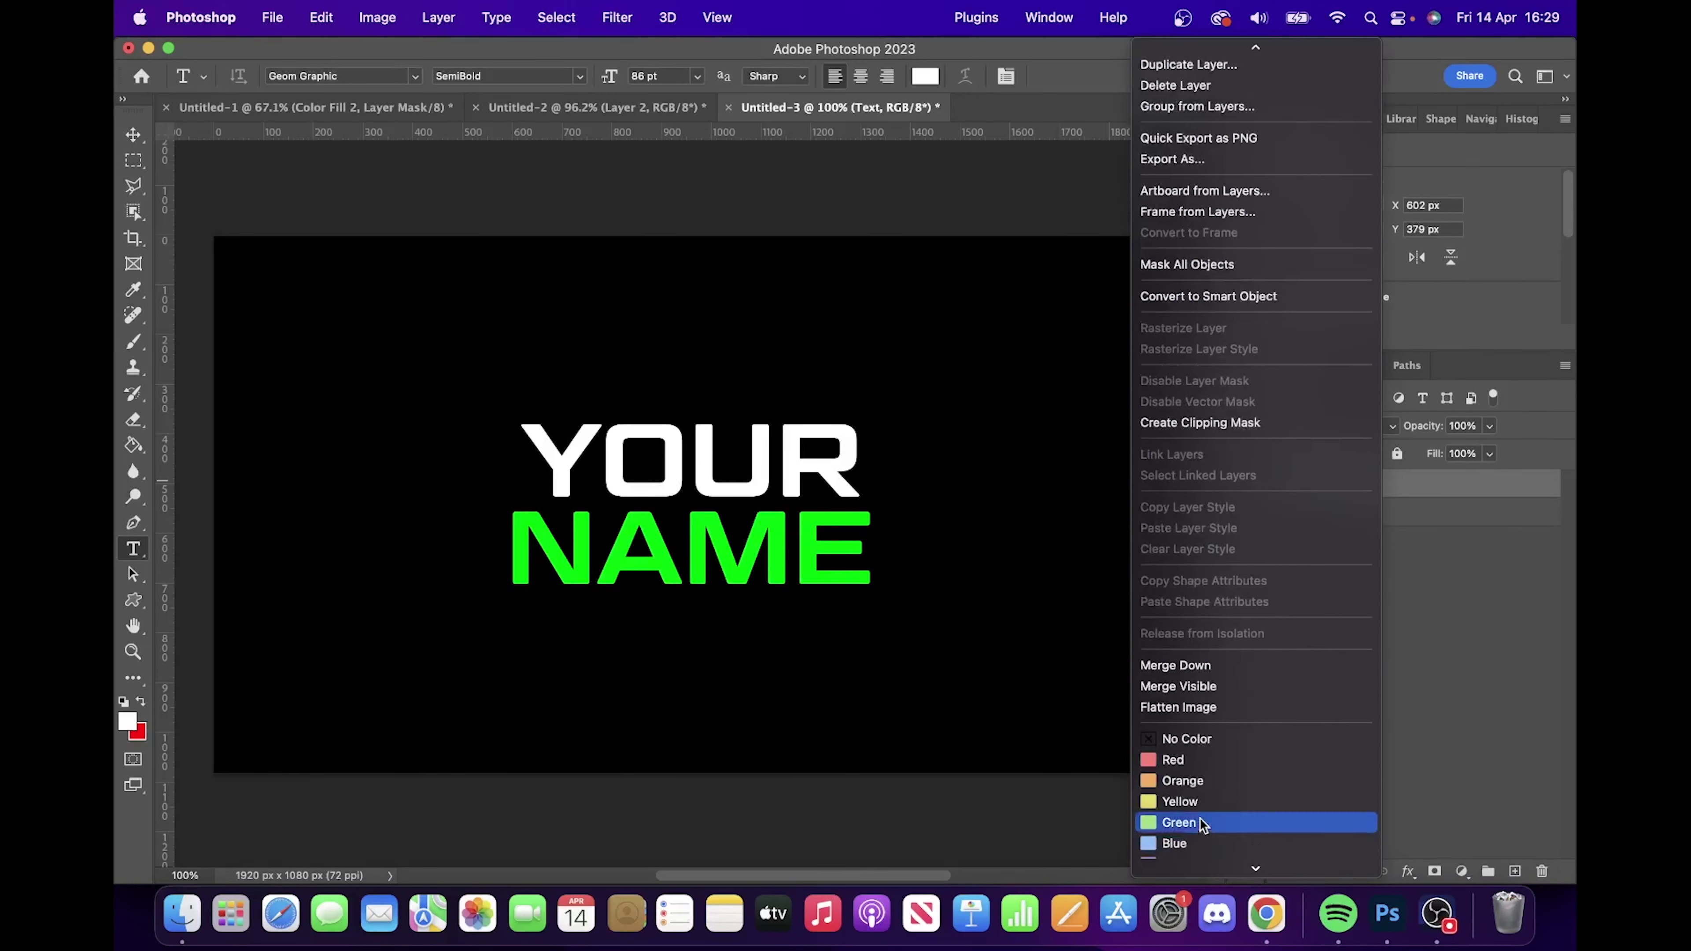
{"action": "left_click", "coordinate": [1182, 761]}
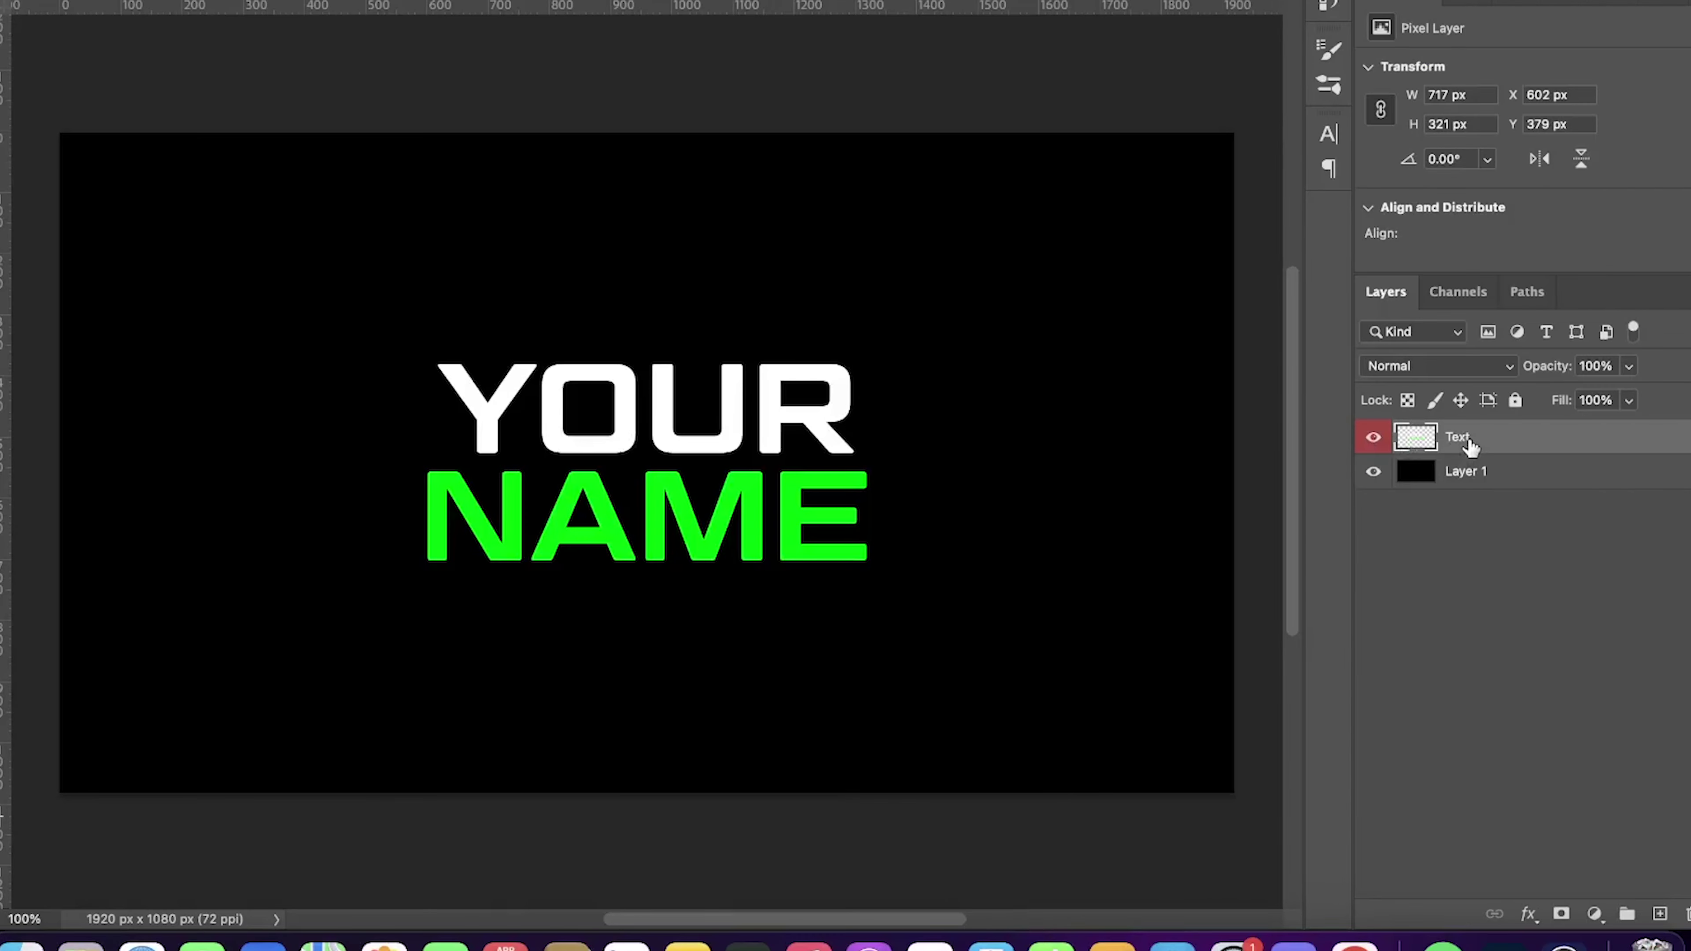
{"action": "right_click", "coordinate": [1357, 490]}
{"action": "left_click", "coordinate": [1277, 855]}
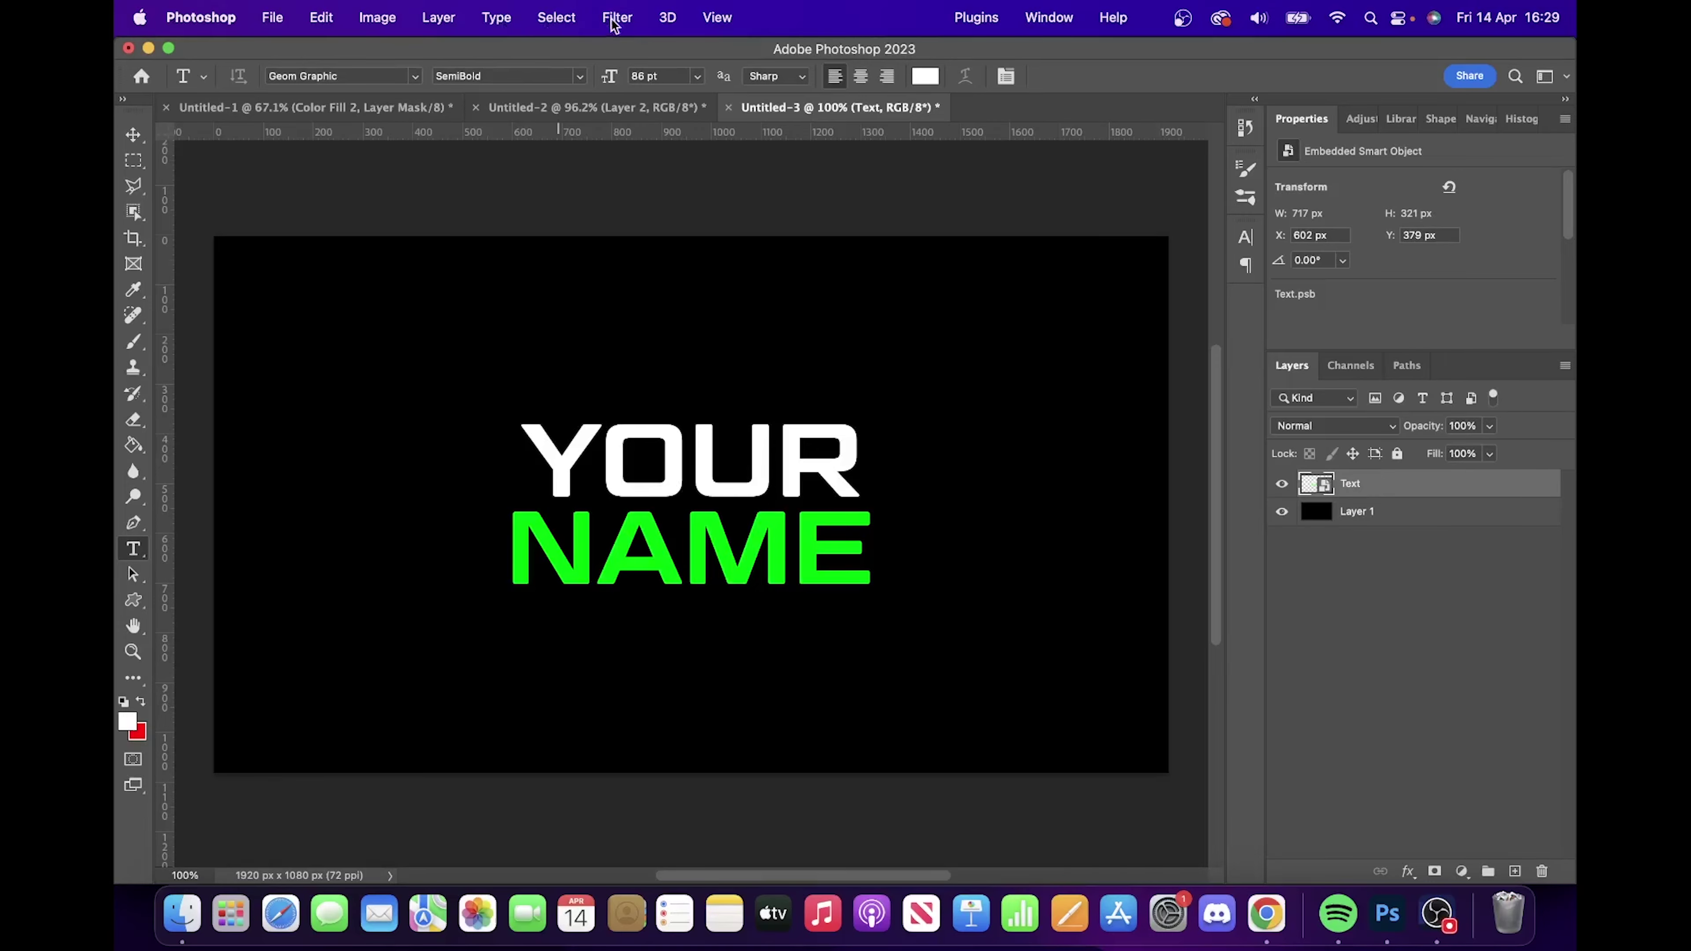
- Open the Liquify filter on the "Text" smart object and set the Forward Warp brush size to 175
{"action": "left_click", "coordinate": [613, 20]}
{"action": "left_click", "coordinate": [649, 211]}
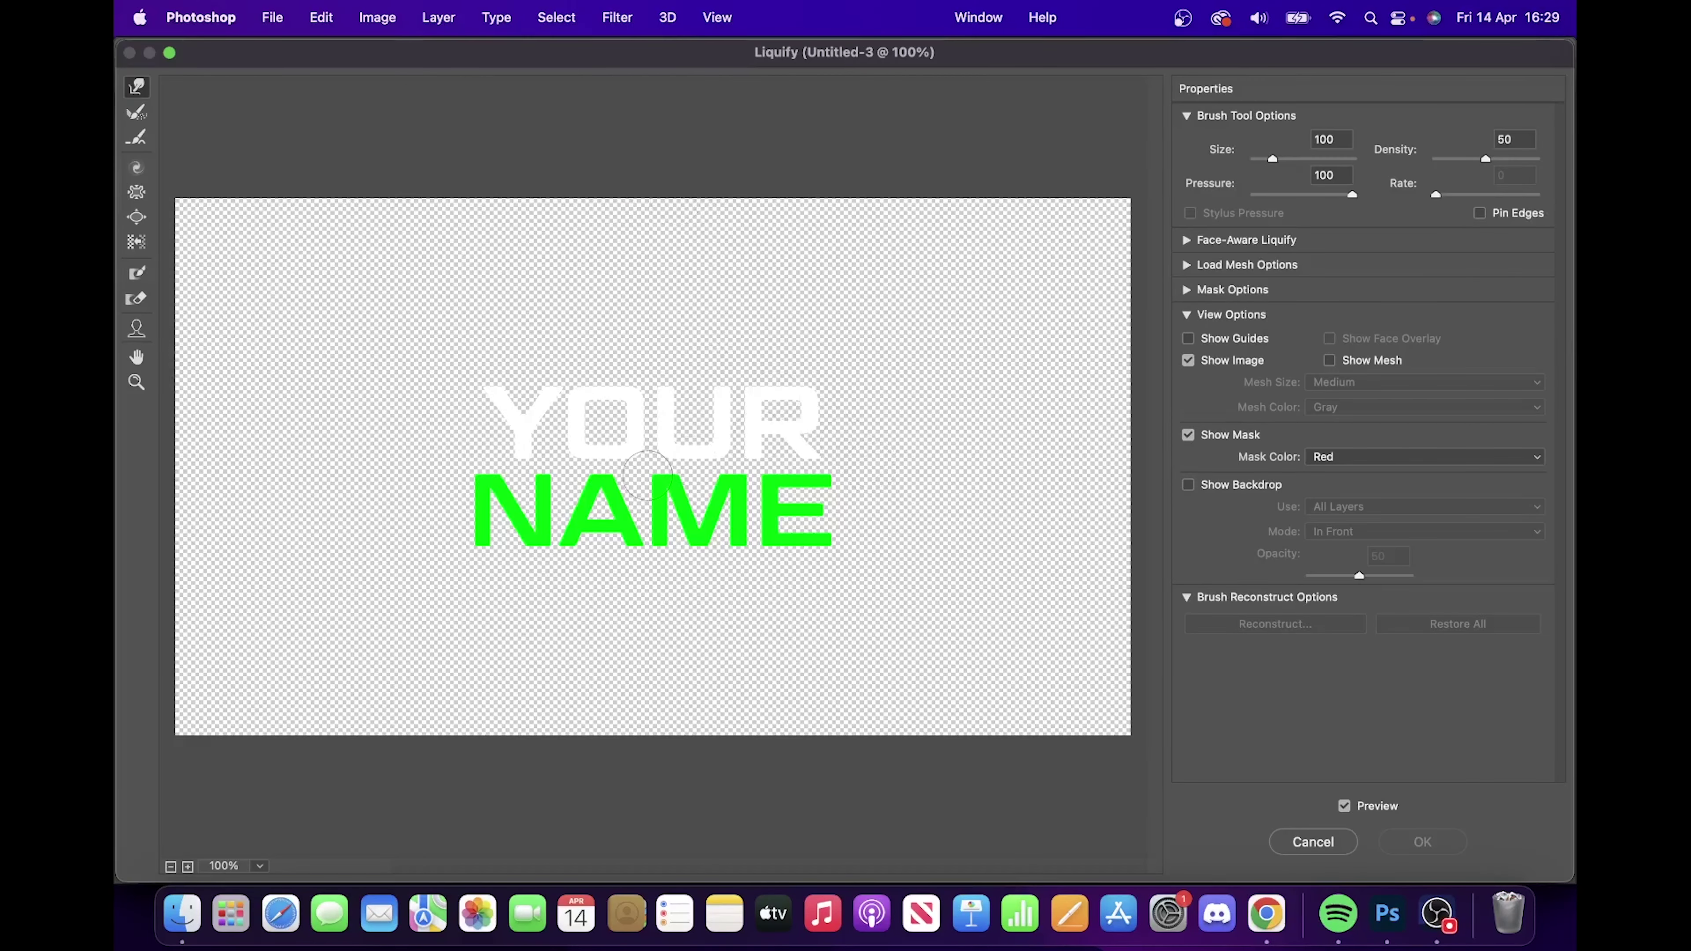
{"action": "scroll", "coordinate": [645, 474], "scroll_direction": "up", "scroll_amount": 3}
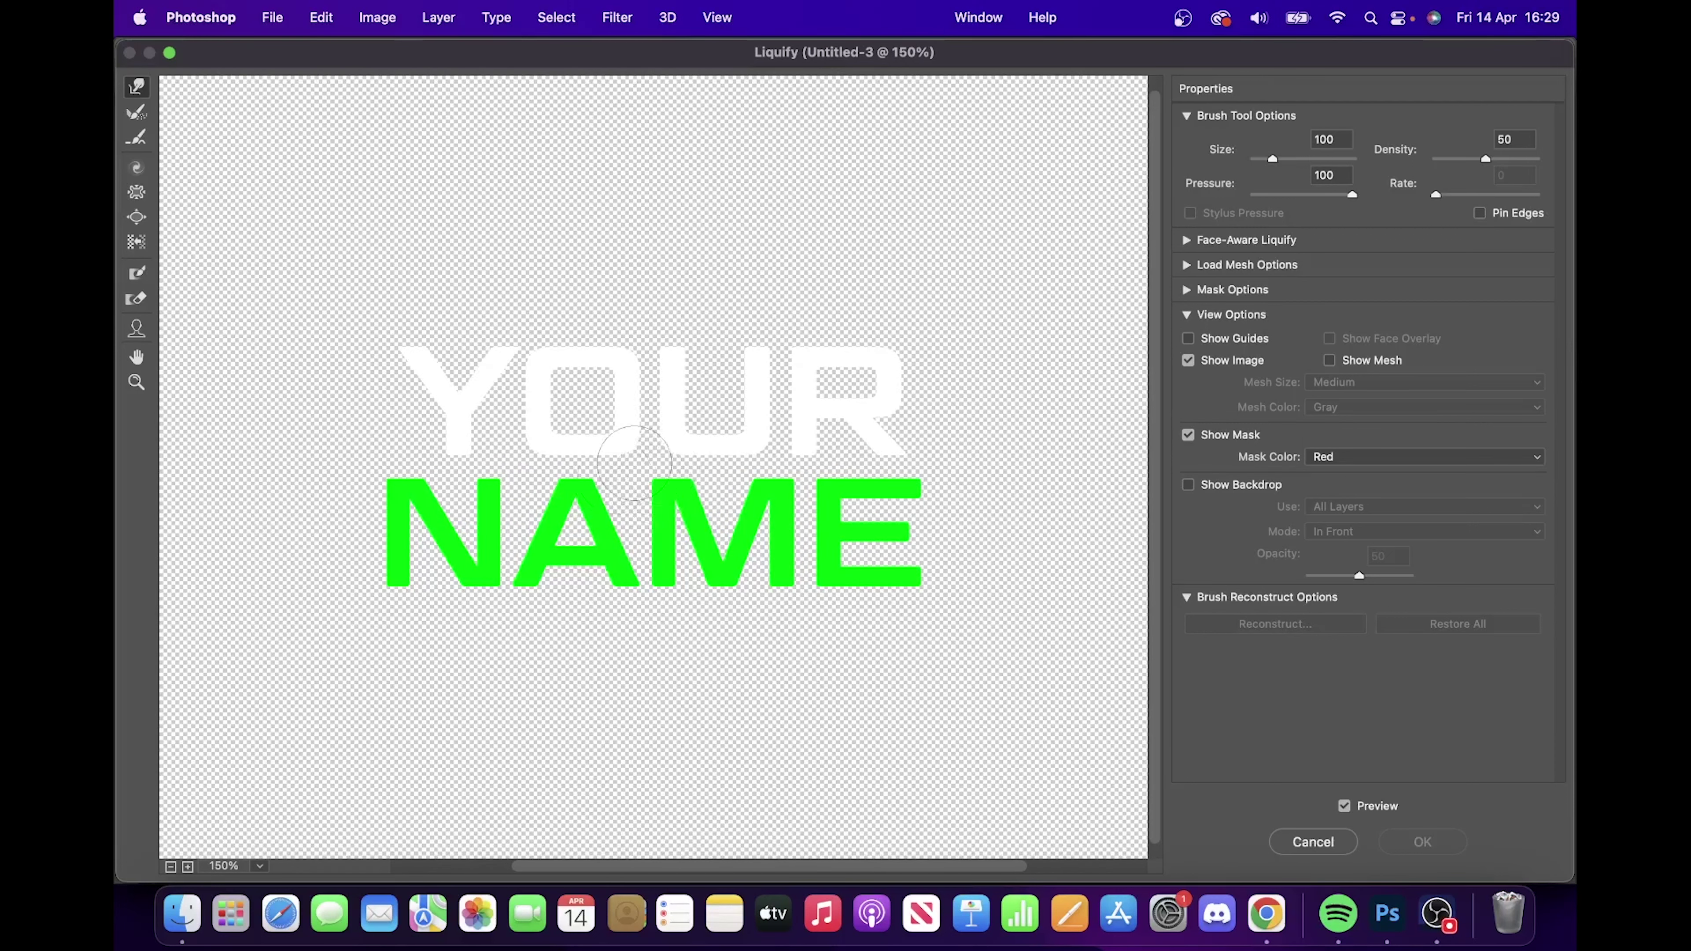
{"action": "key", "text": "bracketright"}
{"action": "key", "text": "bracketright"}
{"action": "key", "text": "bracketright"}
{"action": "key", "text": "bracketright"}
{"action": "key", "text": "bracketright"}
{"action": "key", "text": "bracketright"}
{"action": "key", "text": "bracketleft"}
{"action": "key", "text": "bracketleft"}
{"action": "key", "text": "bracketleft"}
{"action": "key", "text": "bracketright"}
{"action": "key", "text": "bracketright"}
{"action": "key", "text": "bracketright"}
{"action": "key", "text": "bracketleft"}
{"action": "key", "text": "bracketleft"}
{"action": "key", "text": "bracketleft"}
- Warp the lower edges of "YOUR" and the upper edges of "NAME" into flowing shapes and apply Liquify
{"action": "mouse_move", "coordinate": [471, 511]}
{"action": "left_mouse_down"}
{"action": "mouse_move", "coordinate": [510, 414]}
{"action": "mouse_move", "coordinate": [512, 488]}
{"action": "left_mouse_up"}
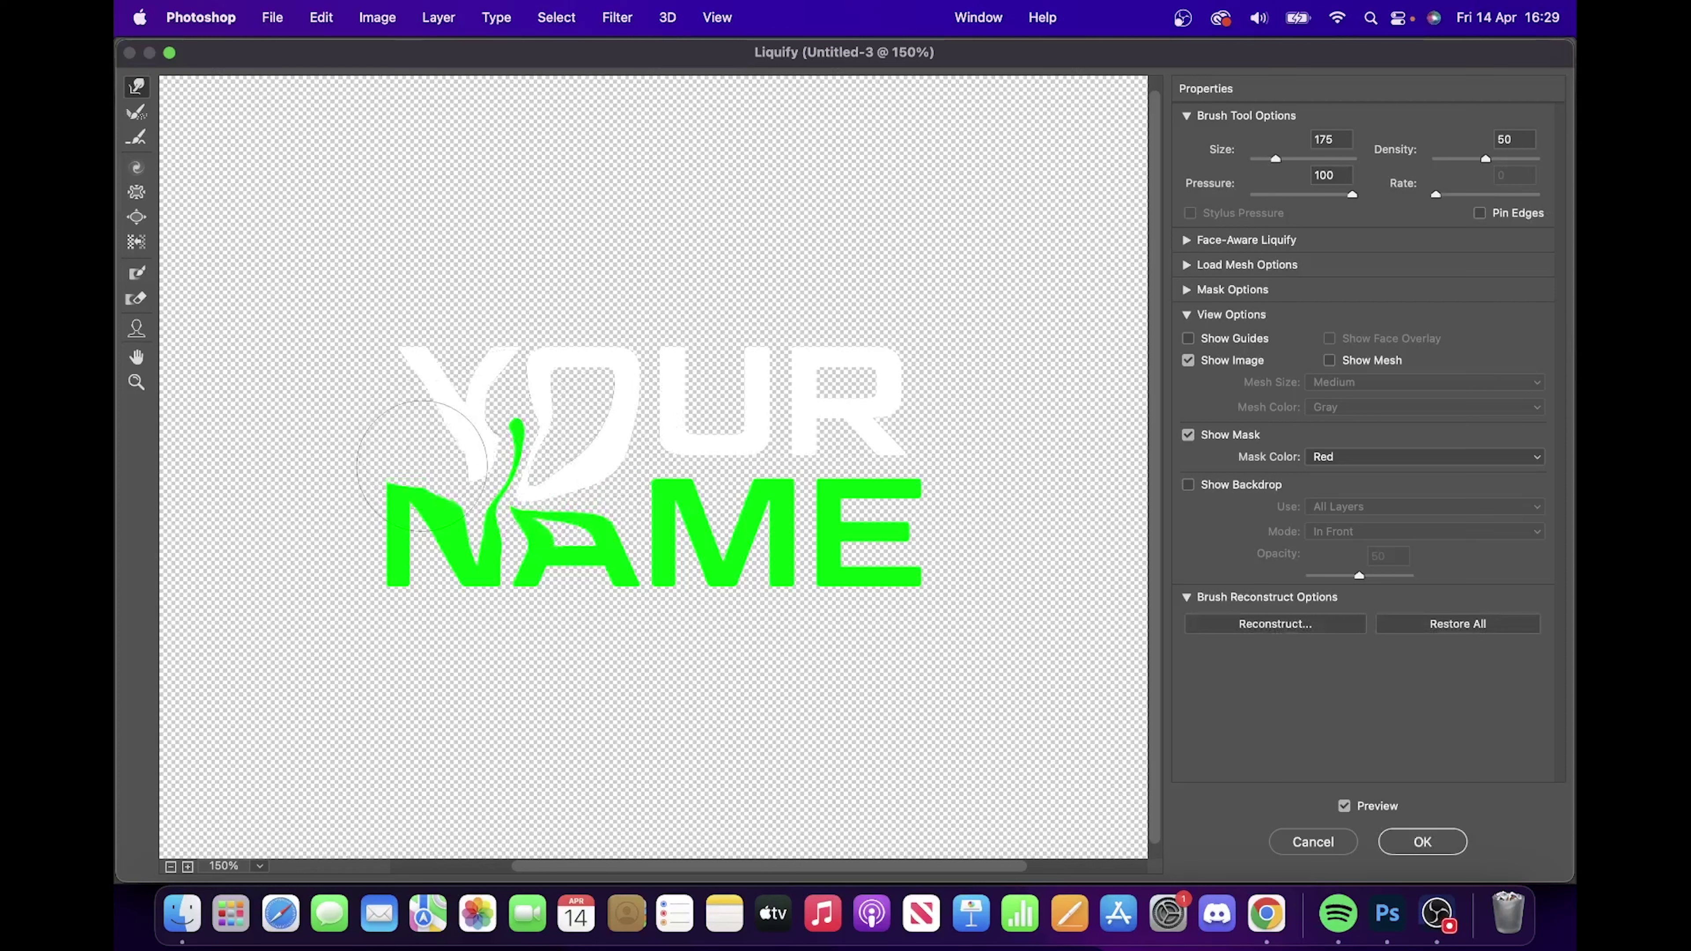
{"action": "mouse_move", "coordinate": [403, 496]}
{"action": "left_mouse_down"}
{"action": "mouse_move", "coordinate": [449, 427]}
{"action": "mouse_move", "coordinate": [442, 443]}
{"action": "left_mouse_up"}
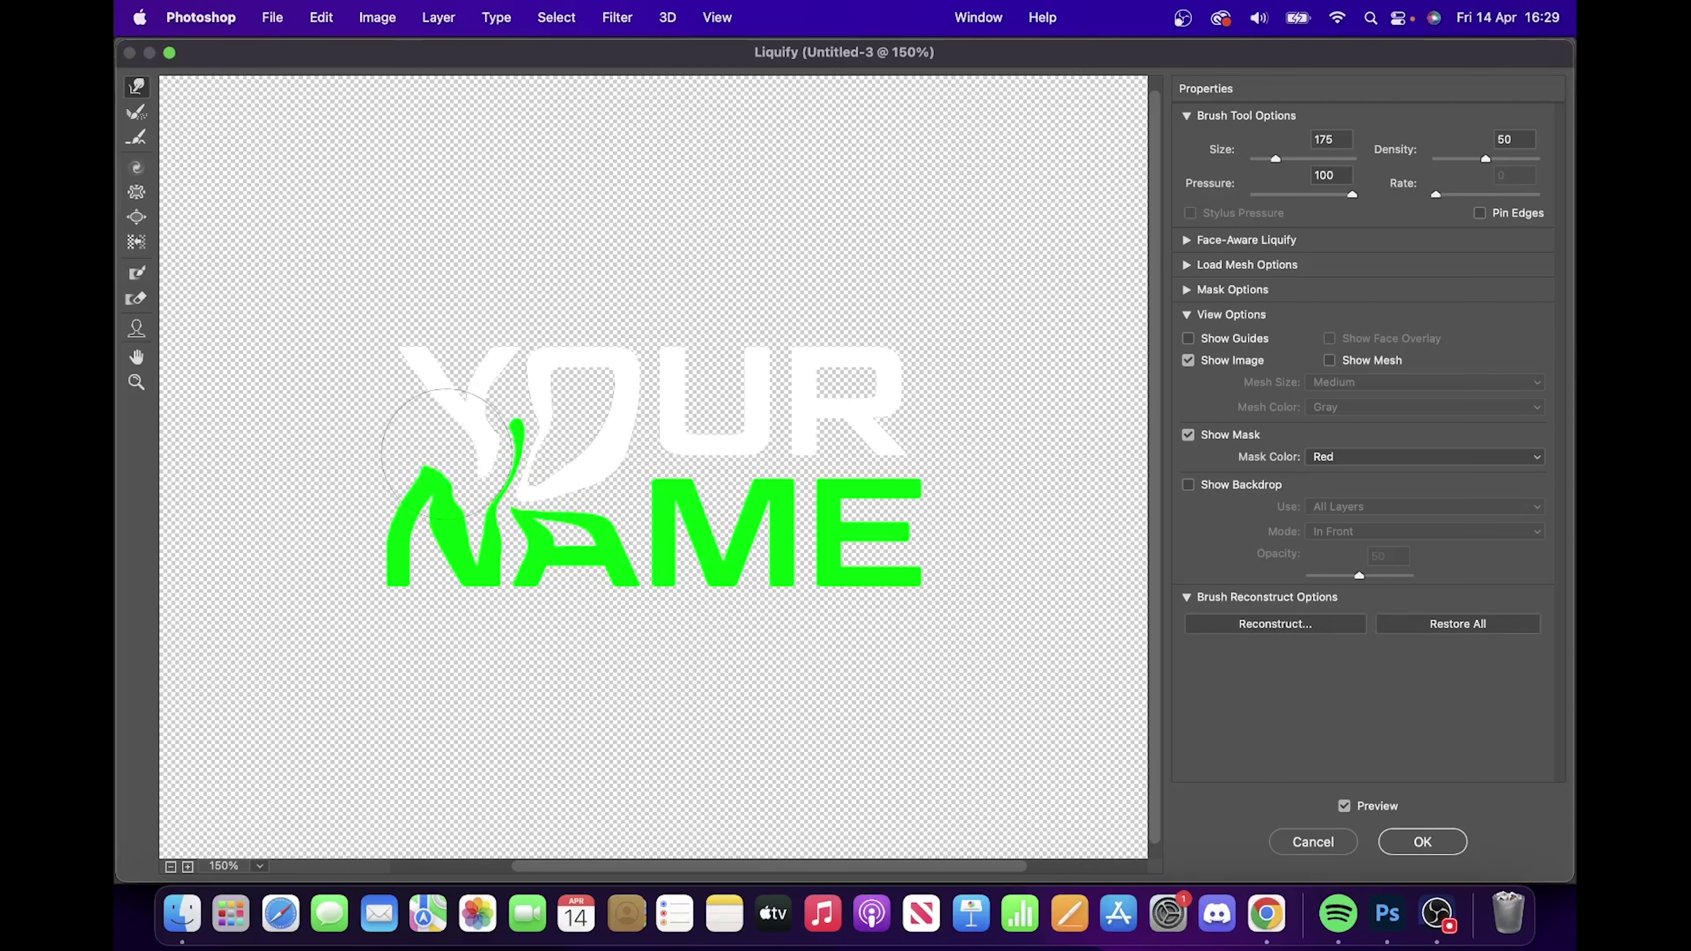
{"action": "mouse_move", "coordinate": [652, 453]}
{"action": "left_mouse_down"}
{"action": "mouse_move", "coordinate": [674, 491]}
{"action": "mouse_move", "coordinate": [776, 421]}
{"action": "left_mouse_up"}
{"action": "left_click_drag", "start_coordinate": [739, 499], "coordinate": [704, 472]}
{"action": "left_click_drag", "start_coordinate": [832, 469], "coordinate": [917, 490]}
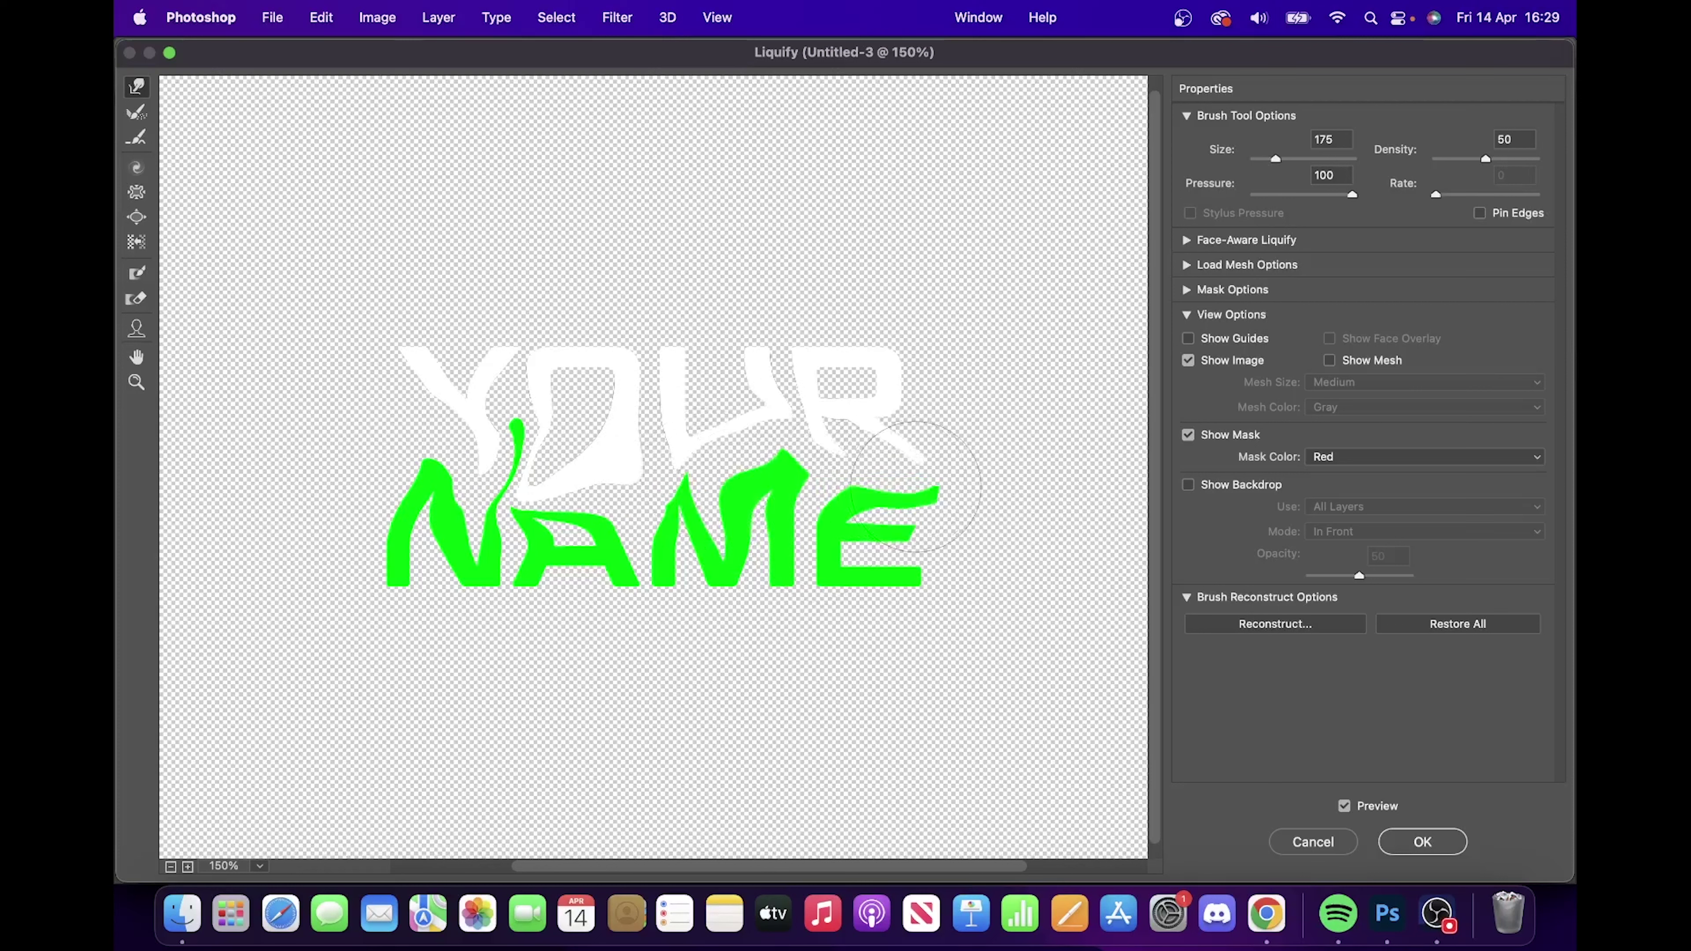
{"action": "left_click_drag", "start_coordinate": [898, 414], "coordinate": [931, 385]}
{"action": "left_click_drag", "start_coordinate": [823, 457], "coordinate": [804, 488]}
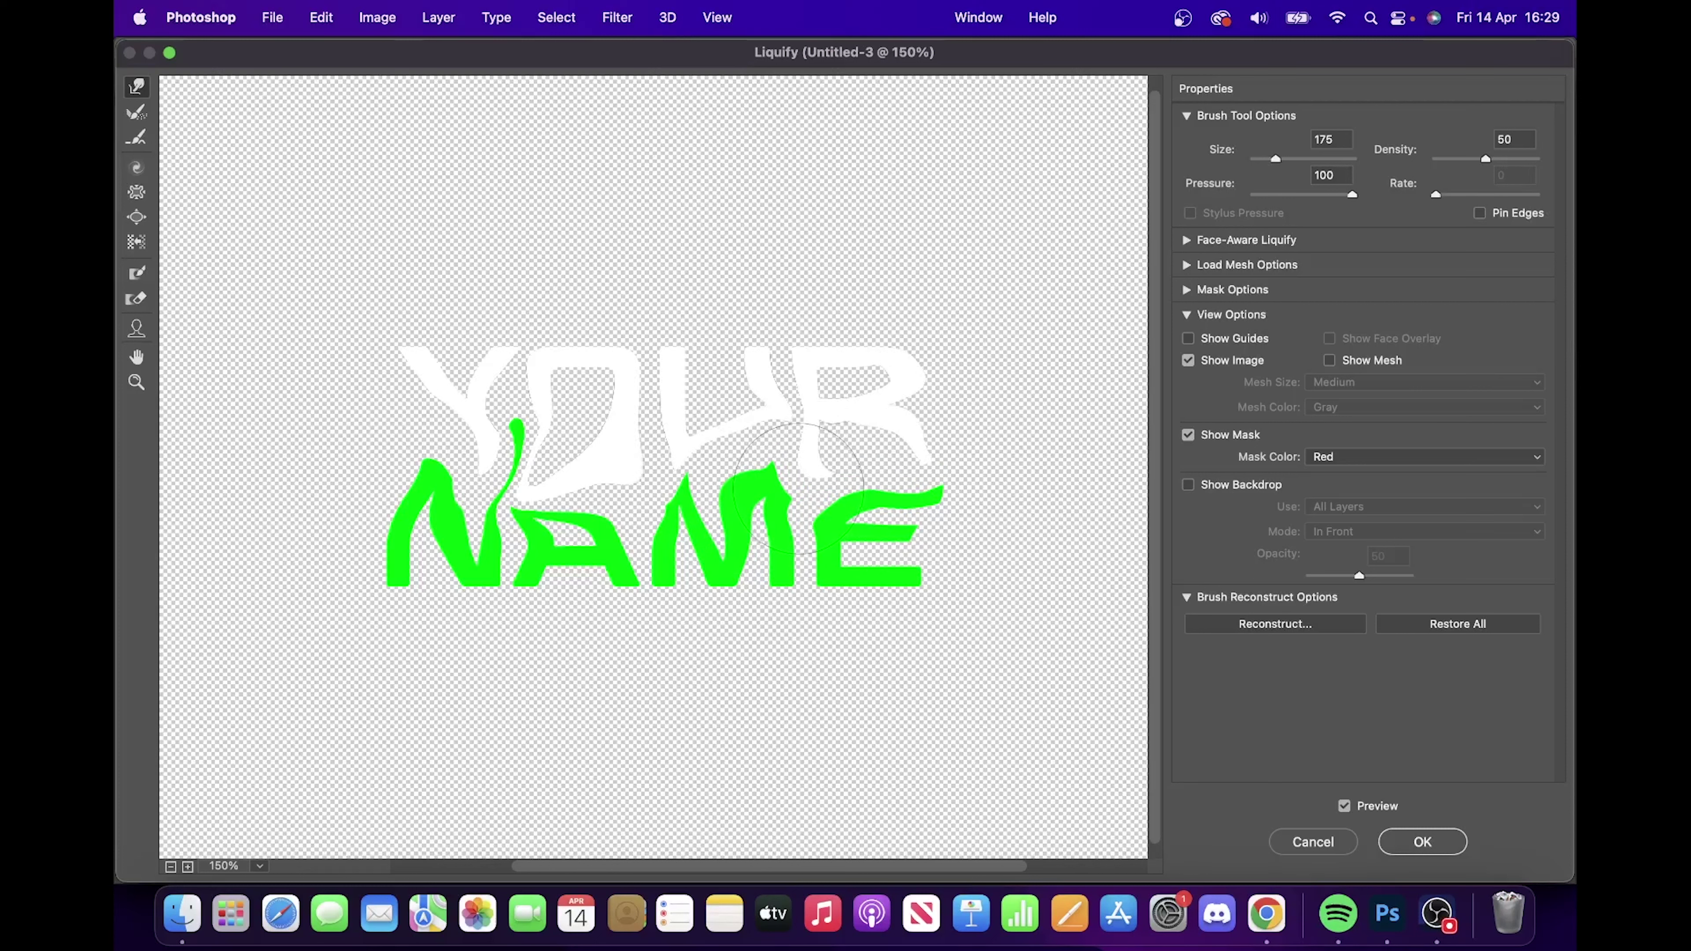
{"action": "left_click", "coordinate": [1417, 842]}
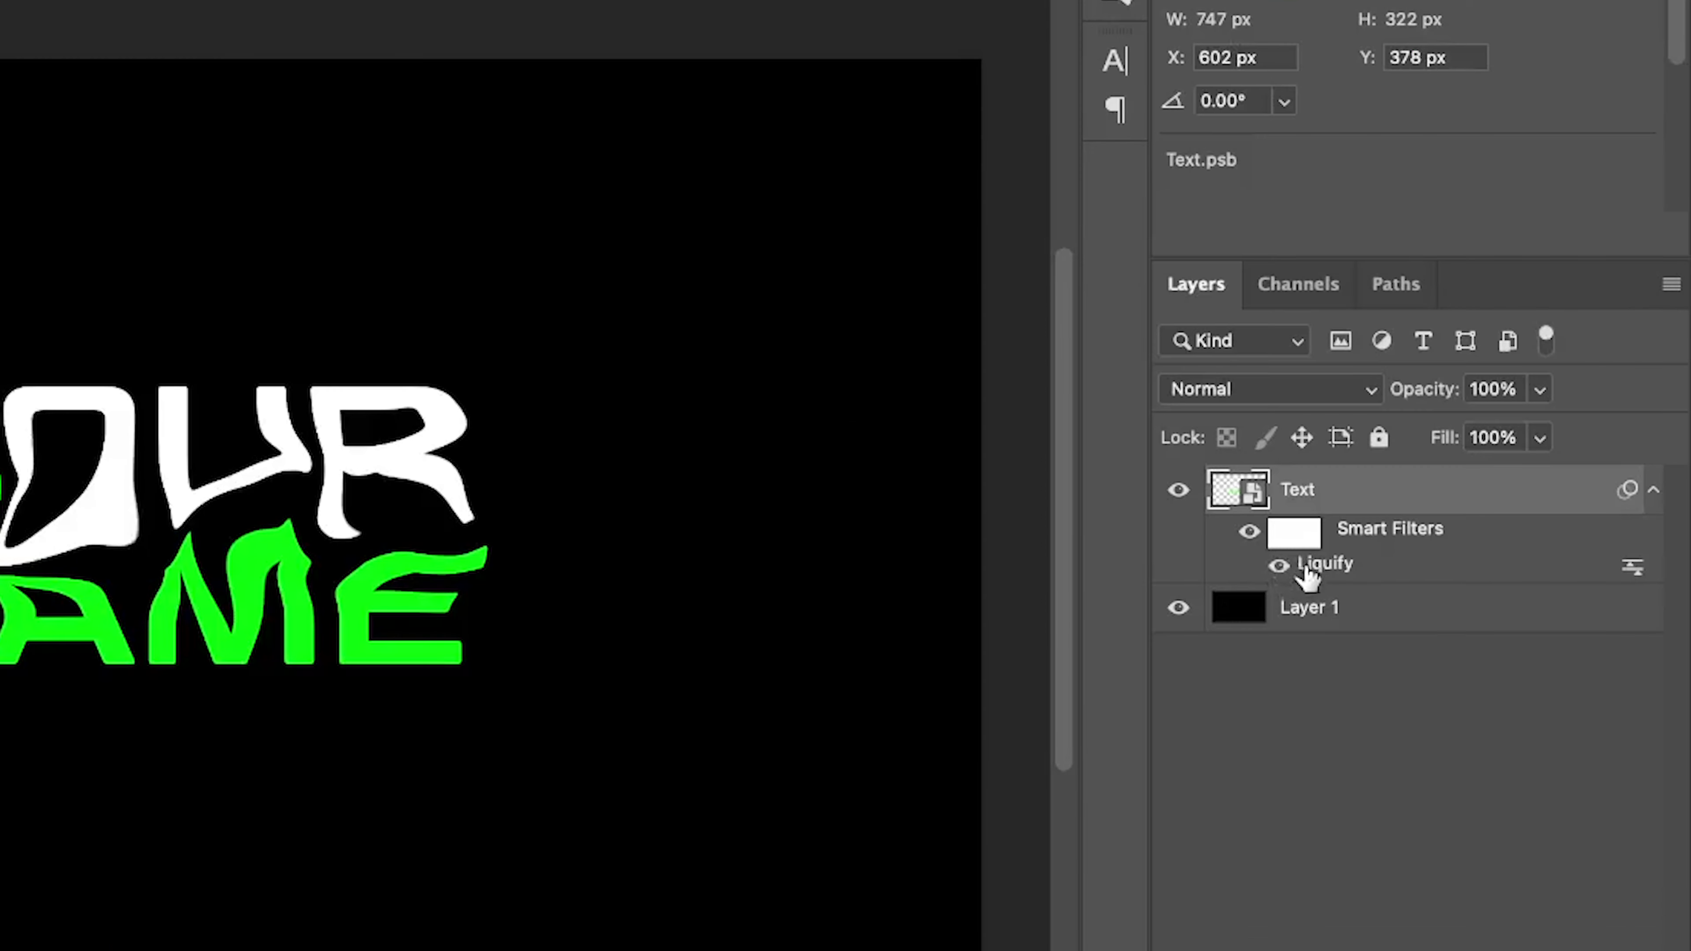
- Reopen the Liquify smart filter, restore the original lettering, swirl the middle of both words heavily, and apply it
{"action": "double_click", "coordinate": [1358, 528]}
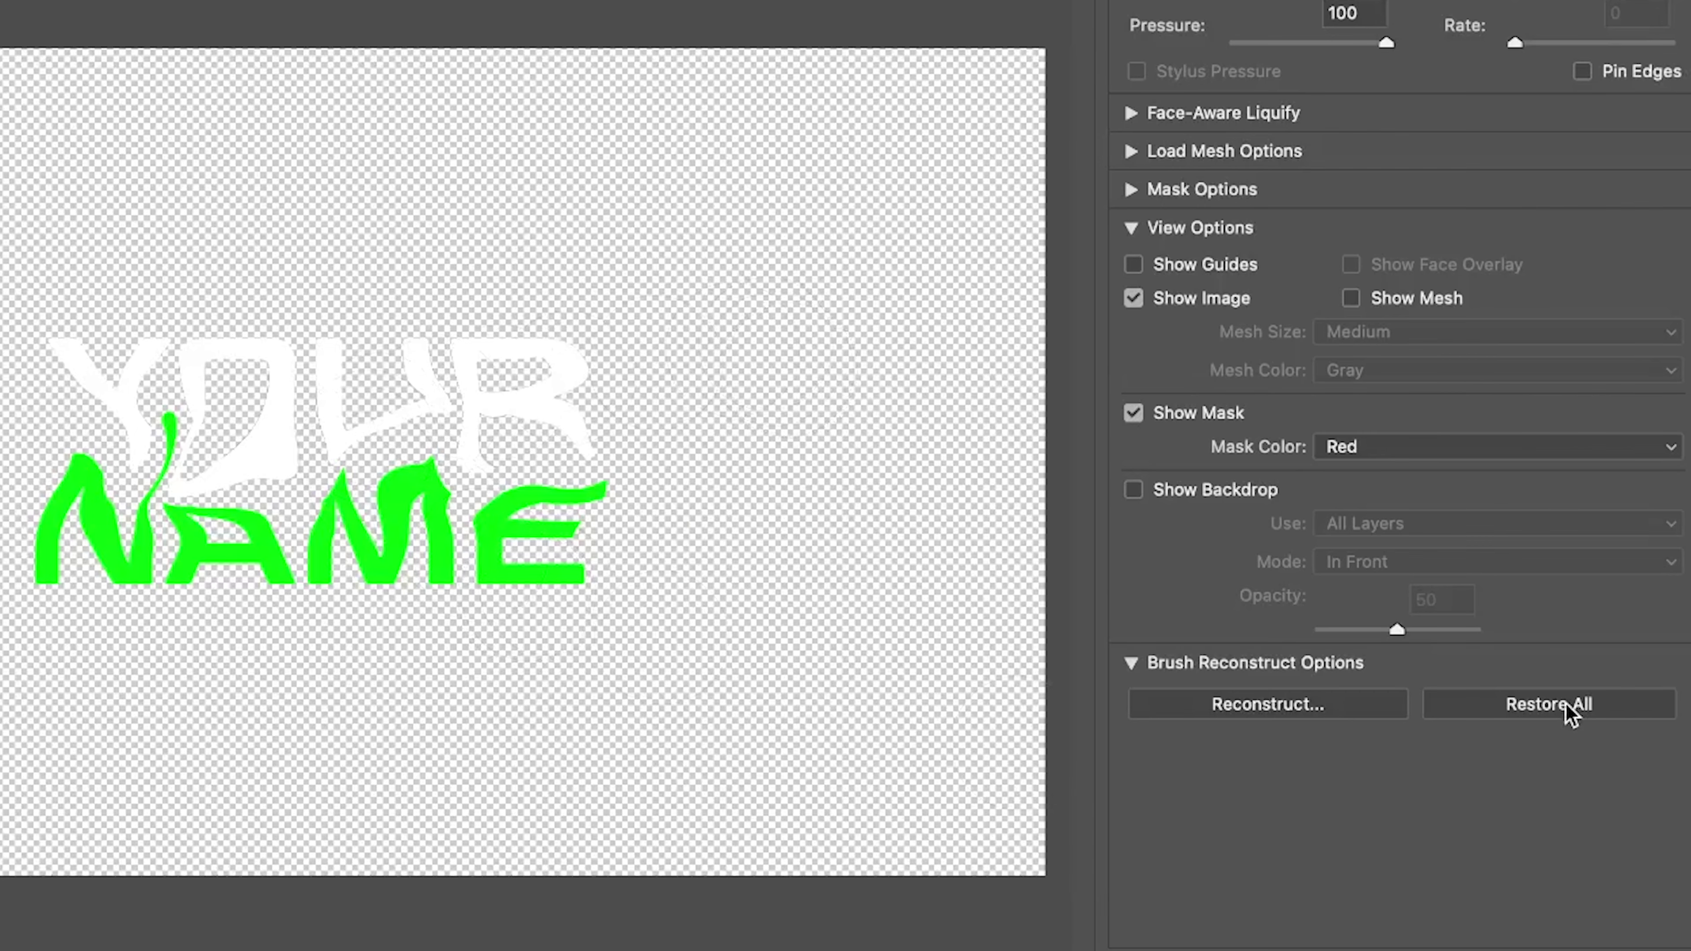
{"action": "left_click", "coordinate": [1567, 707]}
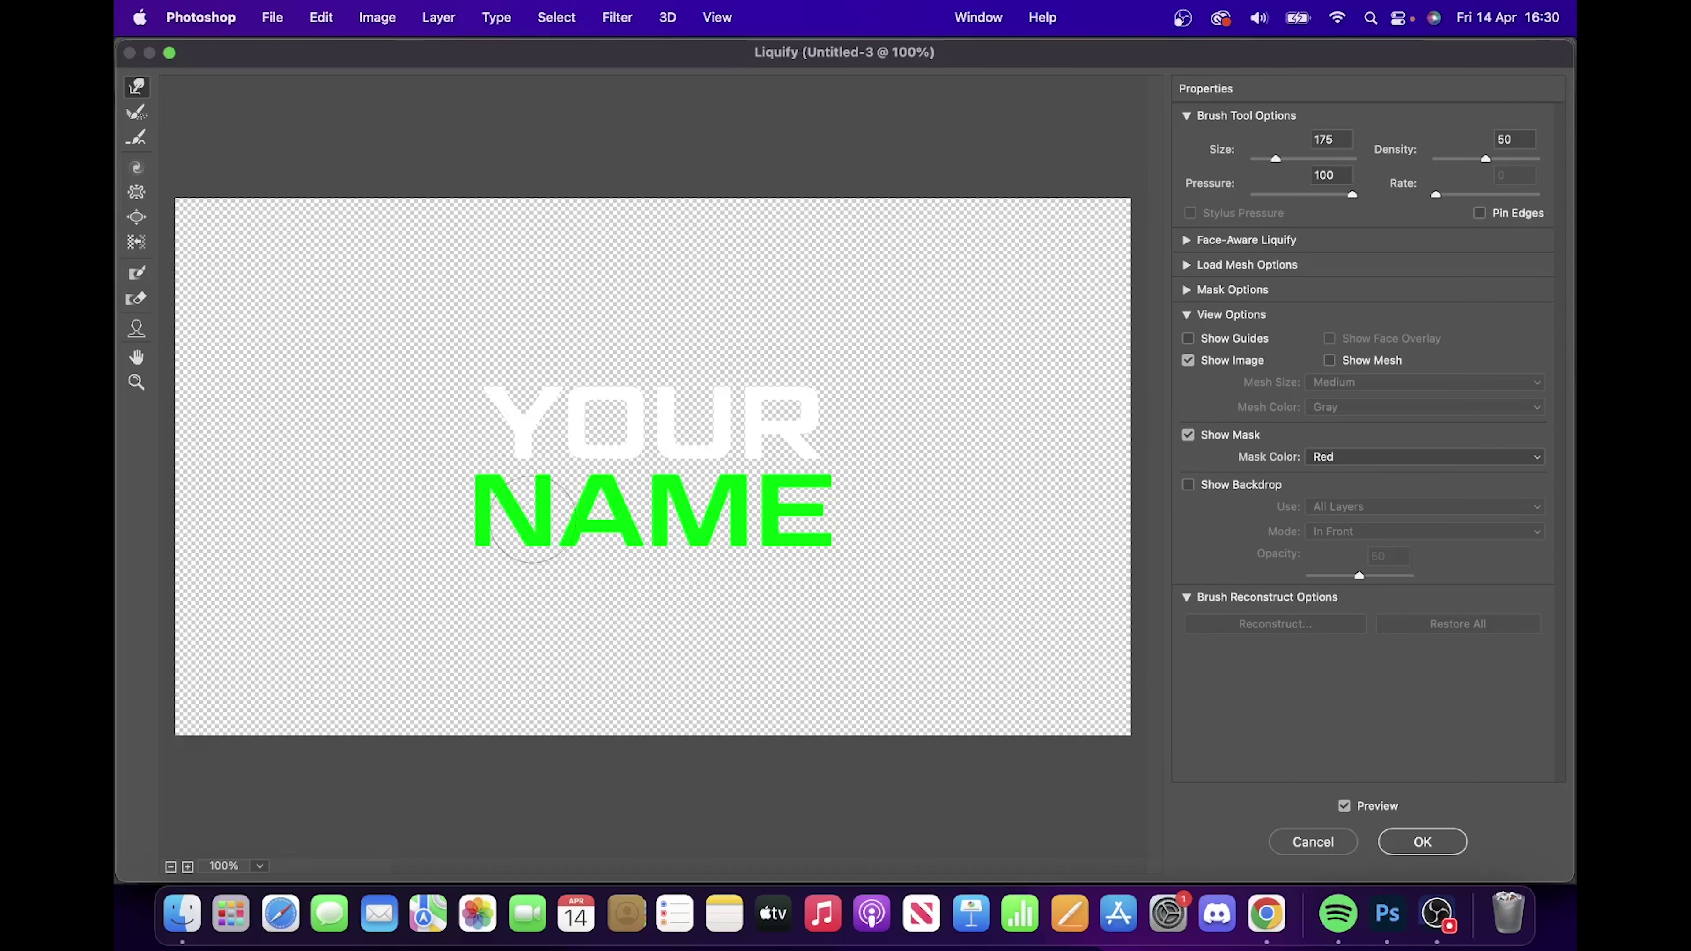
{"action": "mouse_move", "coordinate": [532, 520]}
{"action": "left_mouse_down"}
{"action": "mouse_move", "coordinate": [576, 434]}
{"action": "mouse_move", "coordinate": [618, 463]}
{"action": "mouse_move", "coordinate": [640, 526]}
{"action": "mouse_move", "coordinate": [723, 444]}
{"action": "mouse_move", "coordinate": [791, 450]}
{"action": "mouse_move", "coordinate": [591, 455]}
{"action": "mouse_move", "coordinate": [561, 479]}
{"action": "mouse_move", "coordinate": [599, 488]}
{"action": "mouse_move", "coordinate": [645, 483]}
{"action": "mouse_move", "coordinate": [483, 463]}
{"action": "mouse_move", "coordinate": [469, 430]}
{"action": "mouse_move", "coordinate": [542, 477]}
{"action": "mouse_move", "coordinate": [531, 419]}
{"action": "mouse_move", "coordinate": [496, 458]}
{"action": "mouse_move", "coordinate": [742, 485]}
{"action": "mouse_move", "coordinate": [823, 432]}
{"action": "mouse_move", "coordinate": [706, 490]}
{"action": "left_mouse_up"}
{"action": "left_click", "coordinate": [1412, 846]}
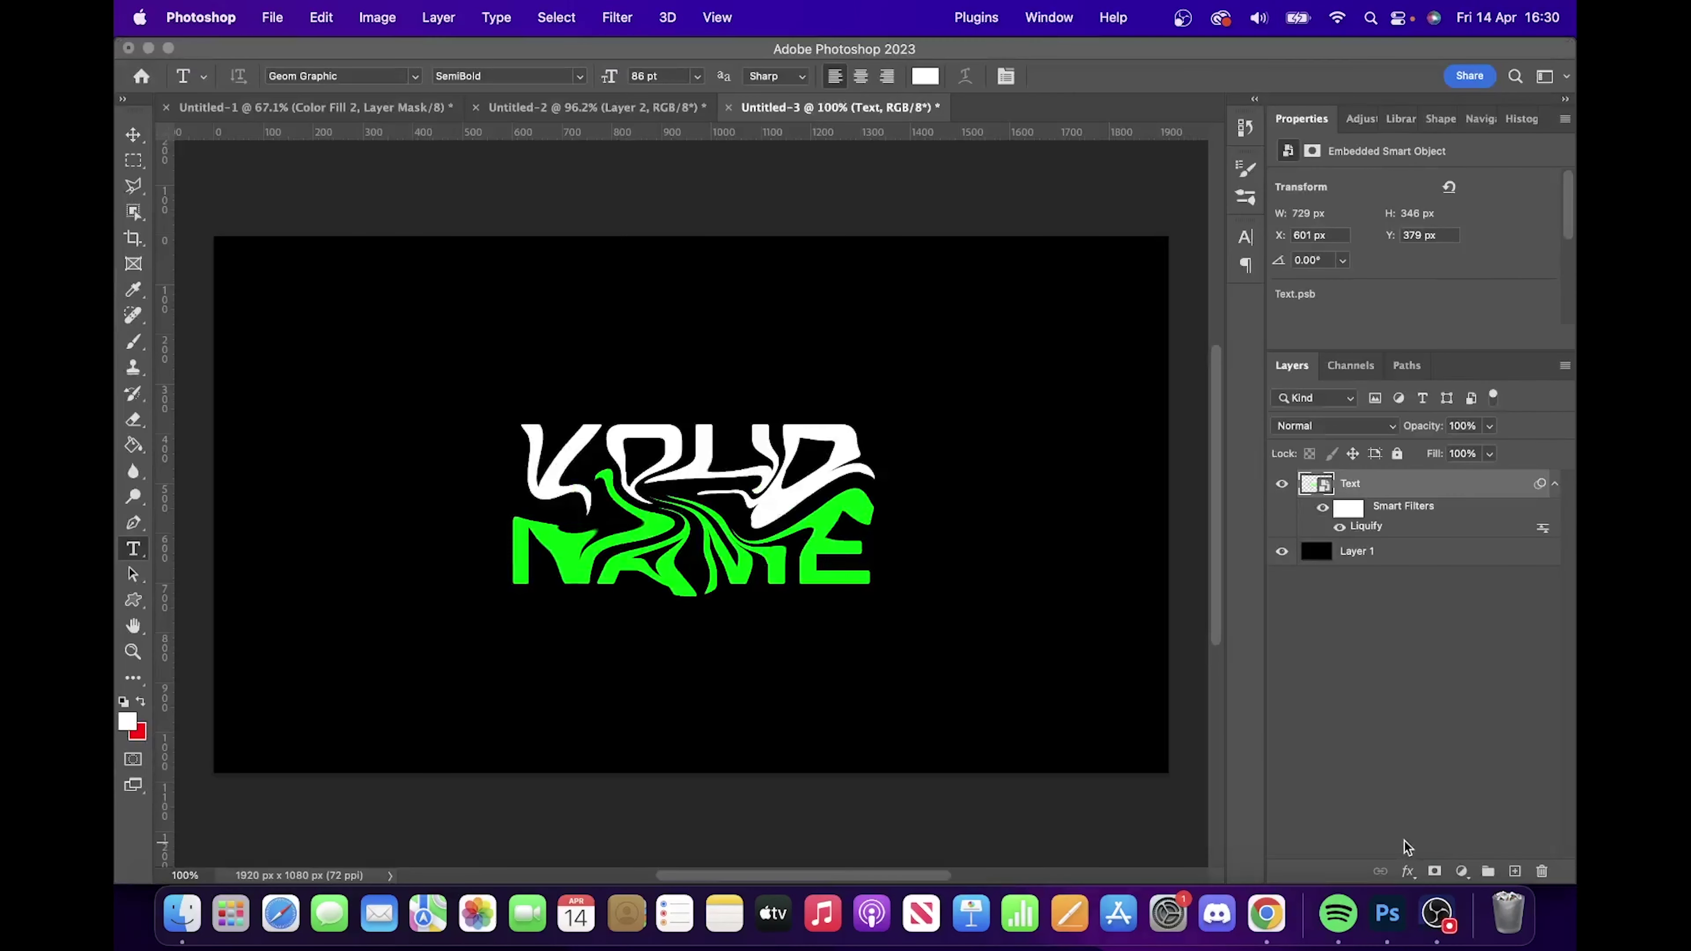
- Edit the Liquify smart filter again, restoring the lettering and gently warping where "YOUR" meets "NAME"
{"action": "double_click", "coordinate": [1365, 527]}
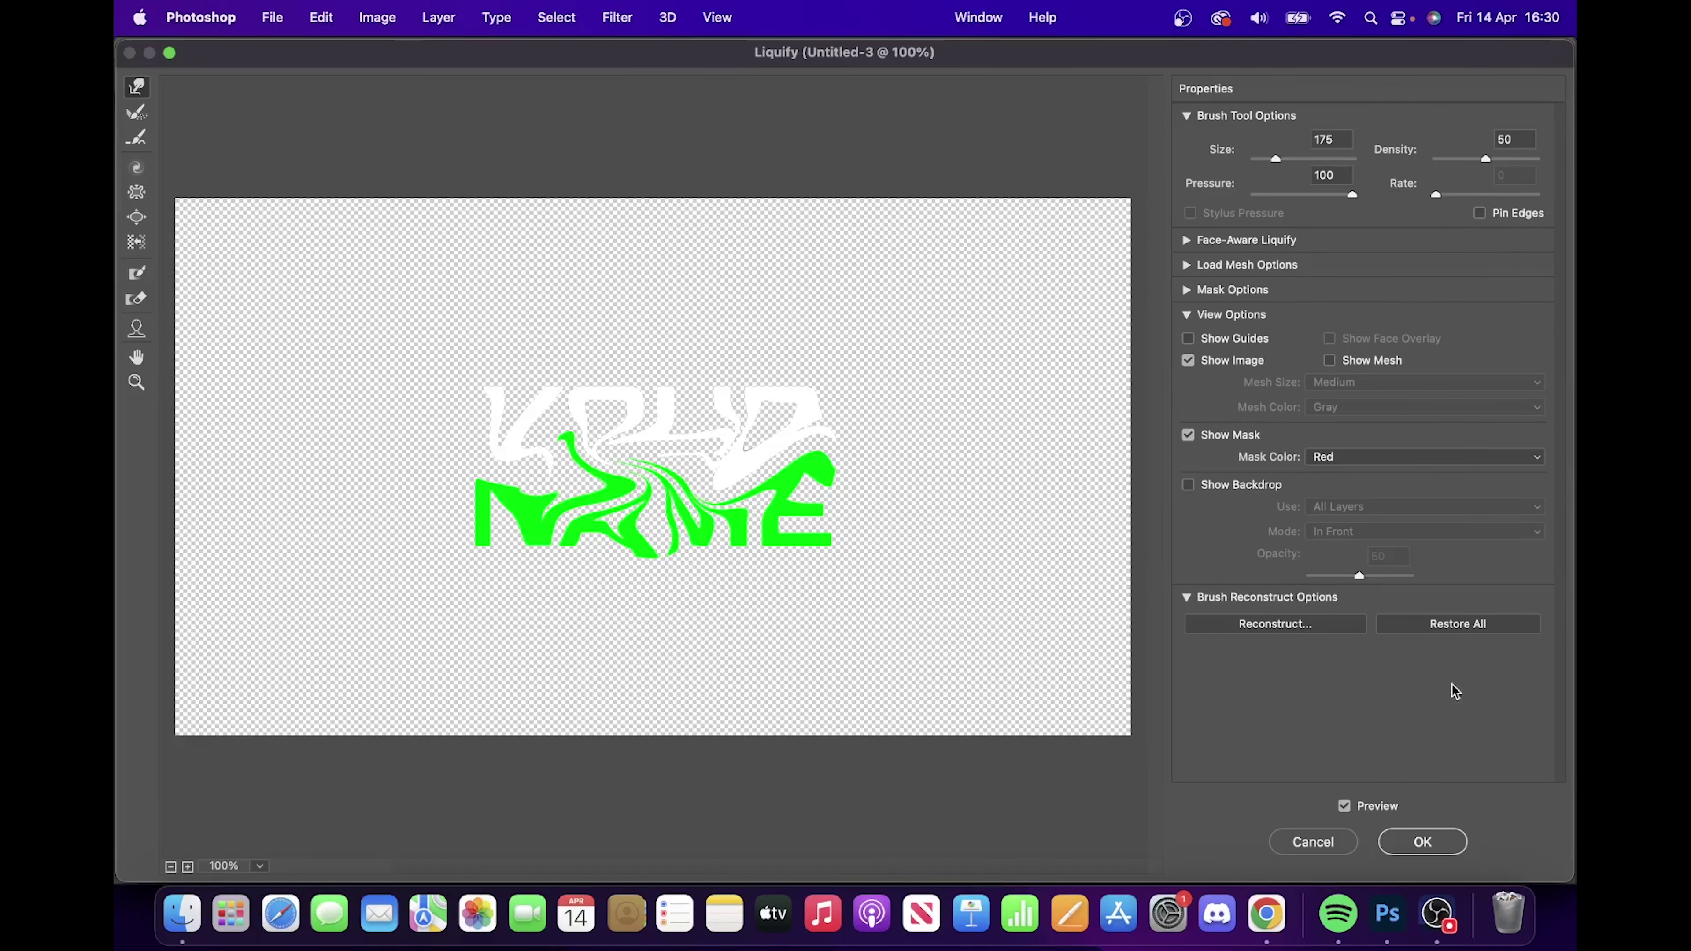
{"action": "left_click", "coordinate": [1455, 624]}
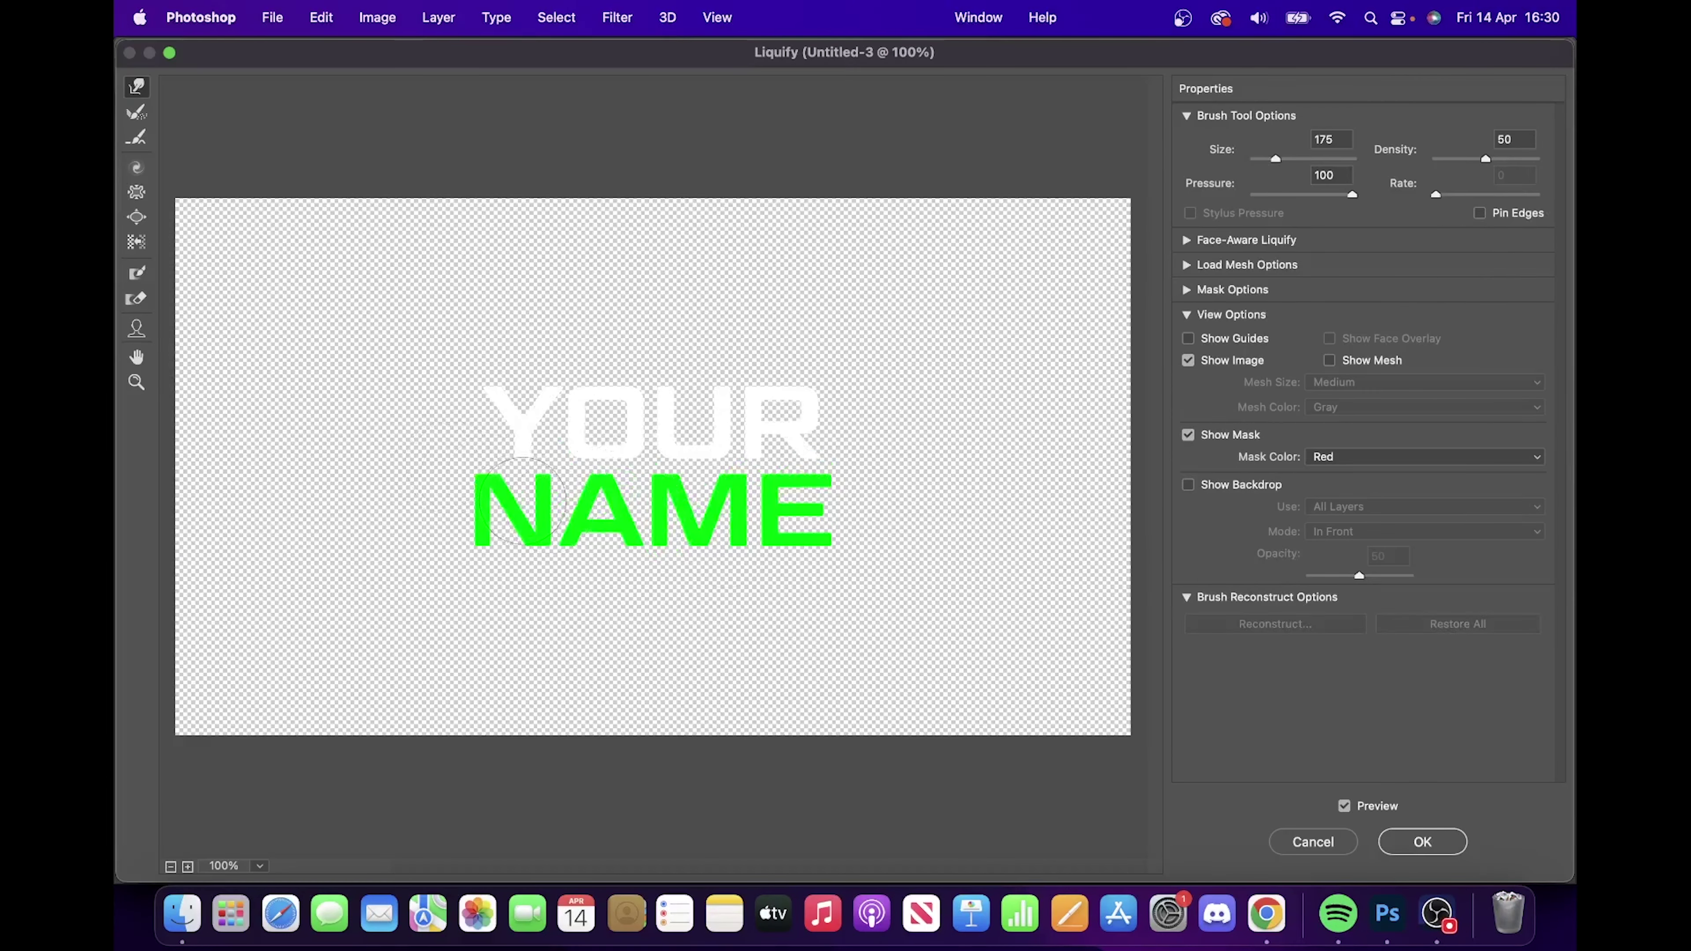
{"action": "mouse_move", "coordinate": [513, 467]}
{"action": "left_mouse_down"}
{"action": "mouse_move", "coordinate": [563, 479]}
{"action": "mouse_move", "coordinate": [616, 454]}
{"action": "mouse_move", "coordinate": [582, 473]}
{"action": "mouse_move", "coordinate": [614, 469]}
{"action": "mouse_move", "coordinate": [634, 504]}
{"action": "mouse_move", "coordinate": [655, 465]}
{"action": "mouse_move", "coordinate": [714, 440]}
{"action": "mouse_move", "coordinate": [721, 481]}
{"action": "mouse_move", "coordinate": [777, 460]}
{"action": "mouse_move", "coordinate": [757, 434]}
{"action": "mouse_move", "coordinate": [832, 440]}
{"action": "mouse_move", "coordinate": [755, 466]}
{"action": "left_mouse_up"}
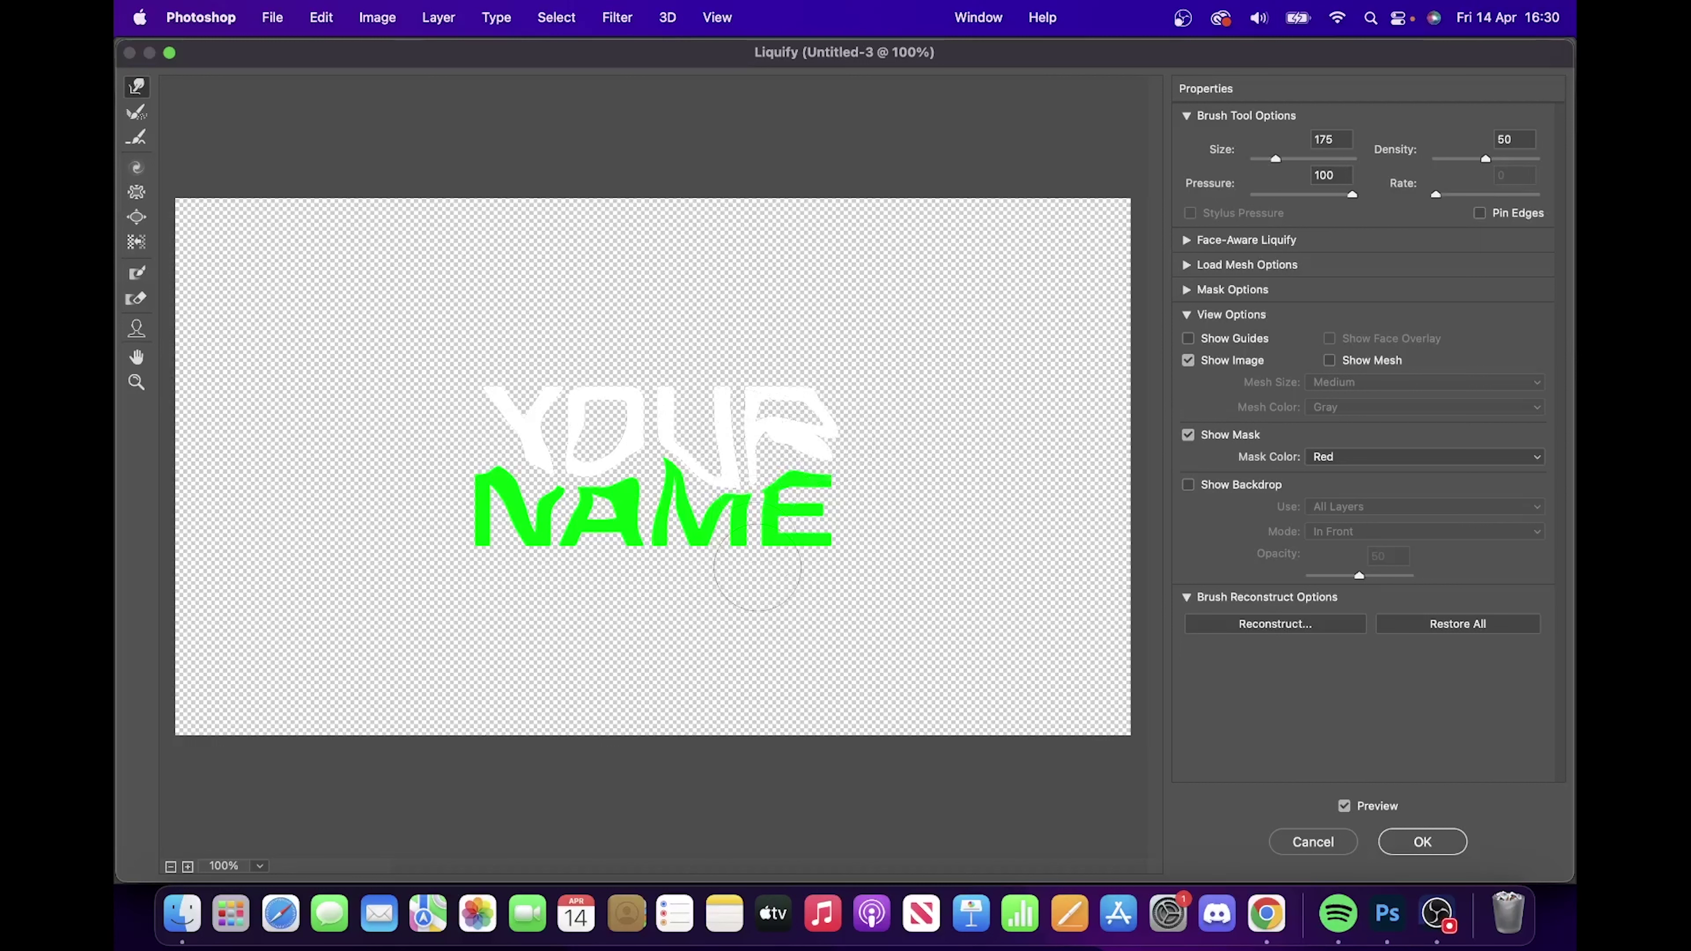
{"action": "left_click", "coordinate": [1422, 841]}
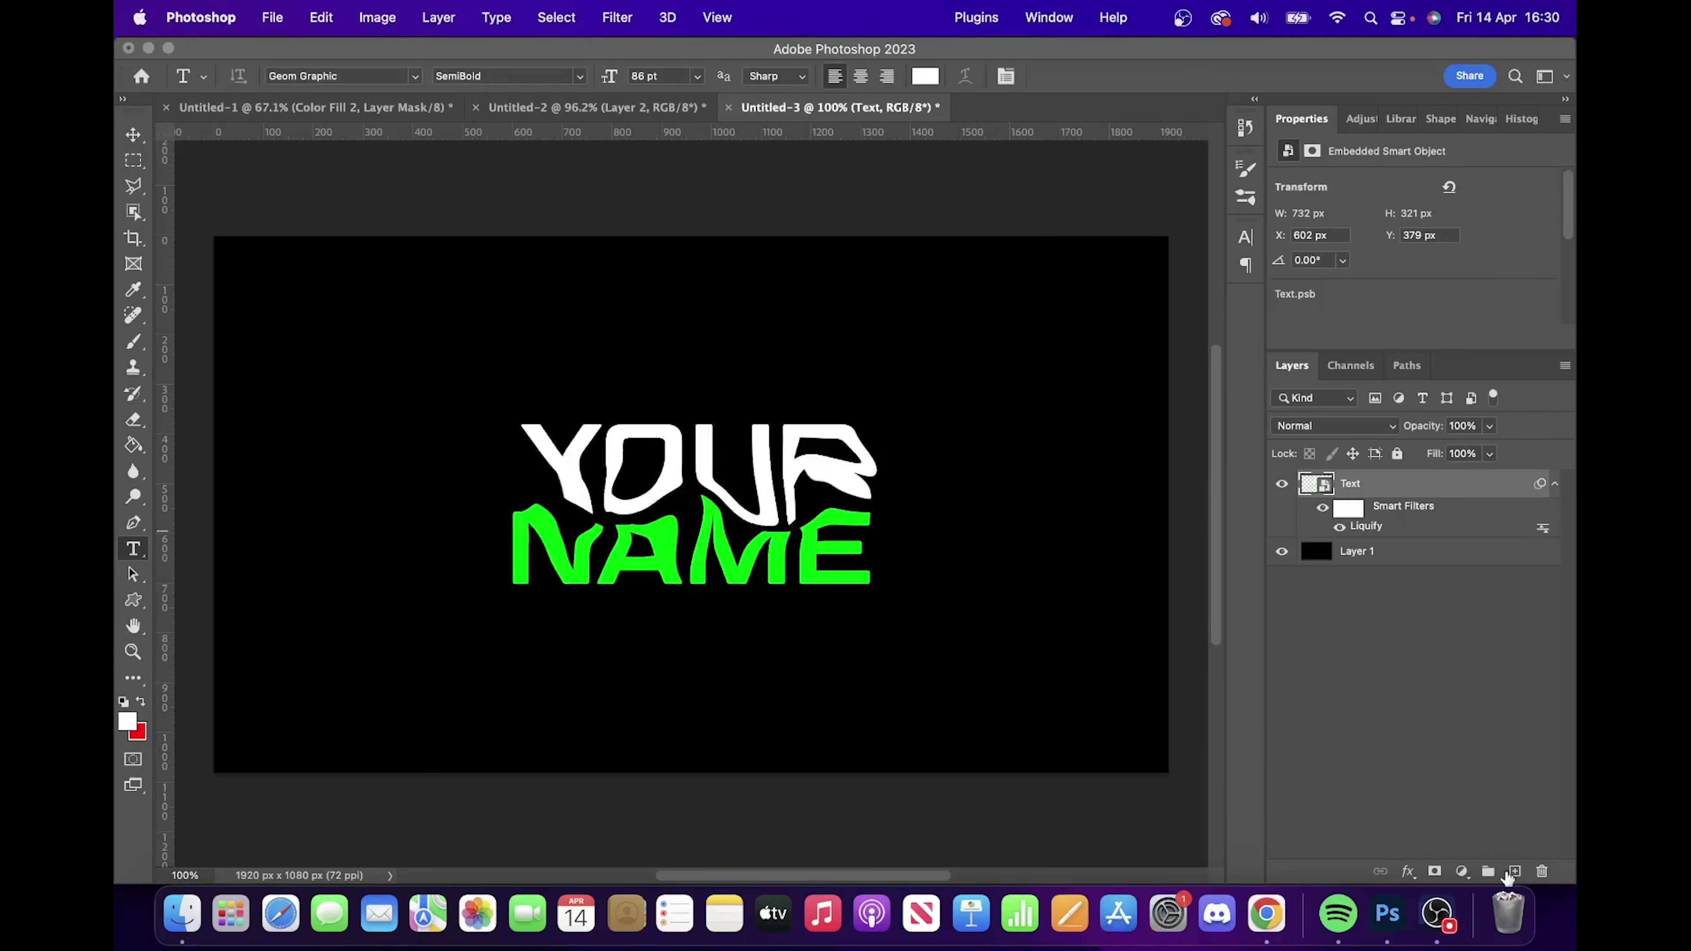
- Add a Solid Color fill layer above the "Text" layer in bright green 00ff2a
{"action": "left_click", "coordinate": [1461, 872]}
{"action": "left_click", "coordinate": [1471, 420]}
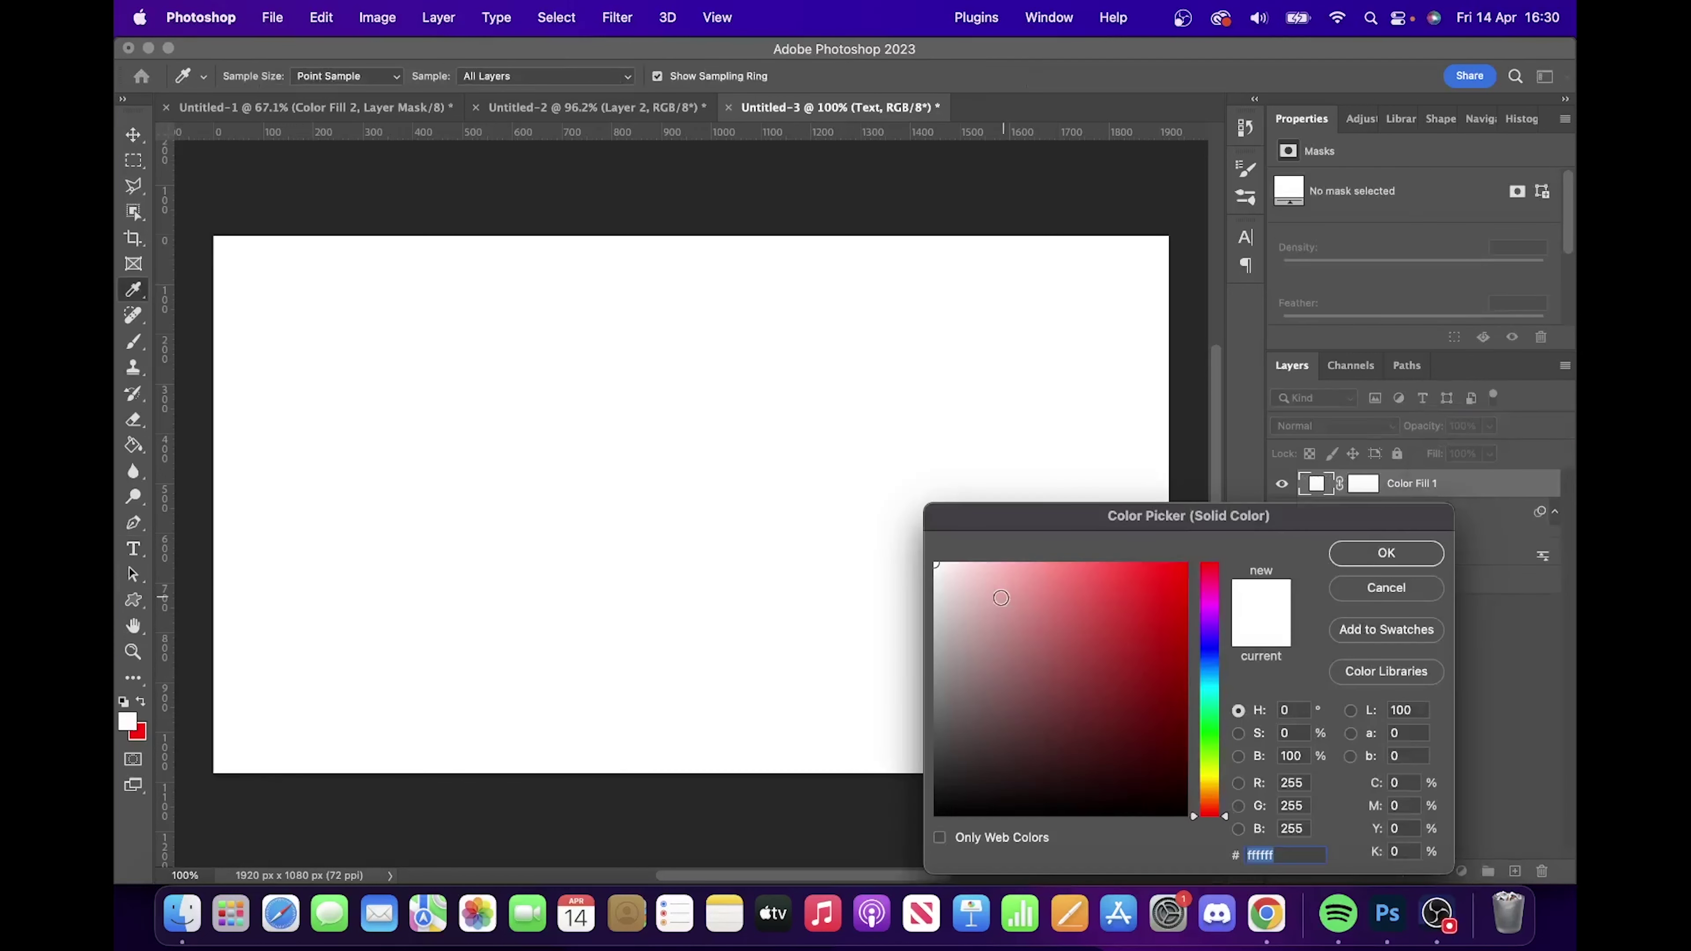
{"action": "left_click", "coordinate": [1210, 726]}
{"action": "left_click_drag", "start_coordinate": [1135, 687], "coordinate": [1234, 531]}
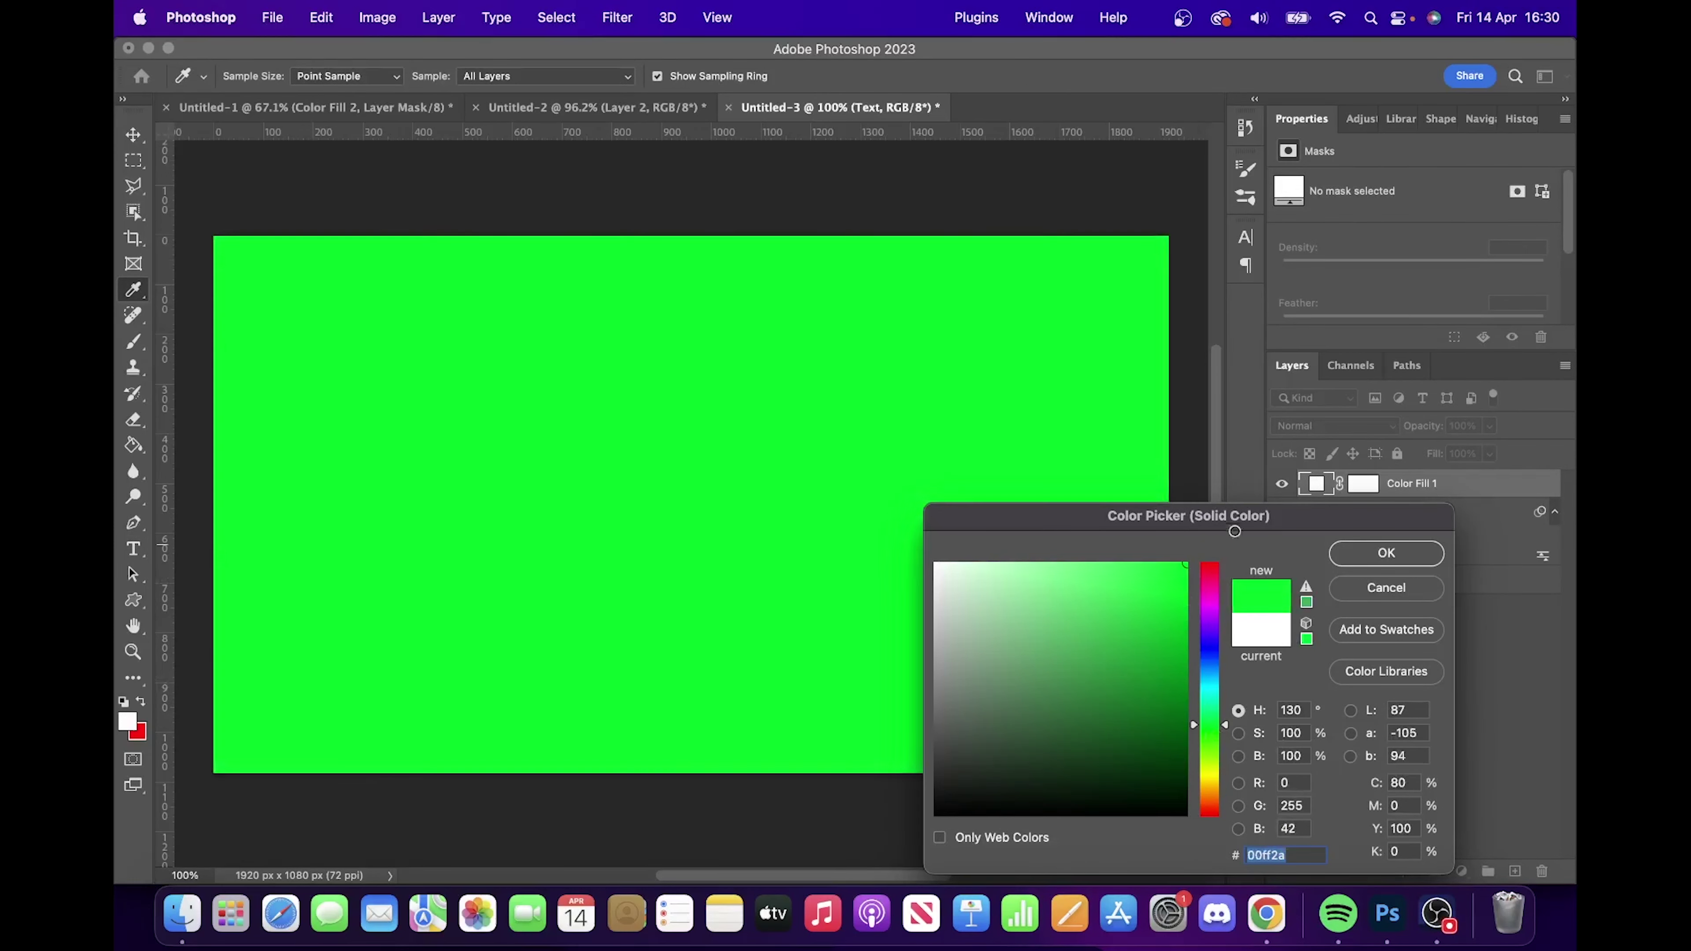
{"action": "left_click", "coordinate": [1338, 557]}
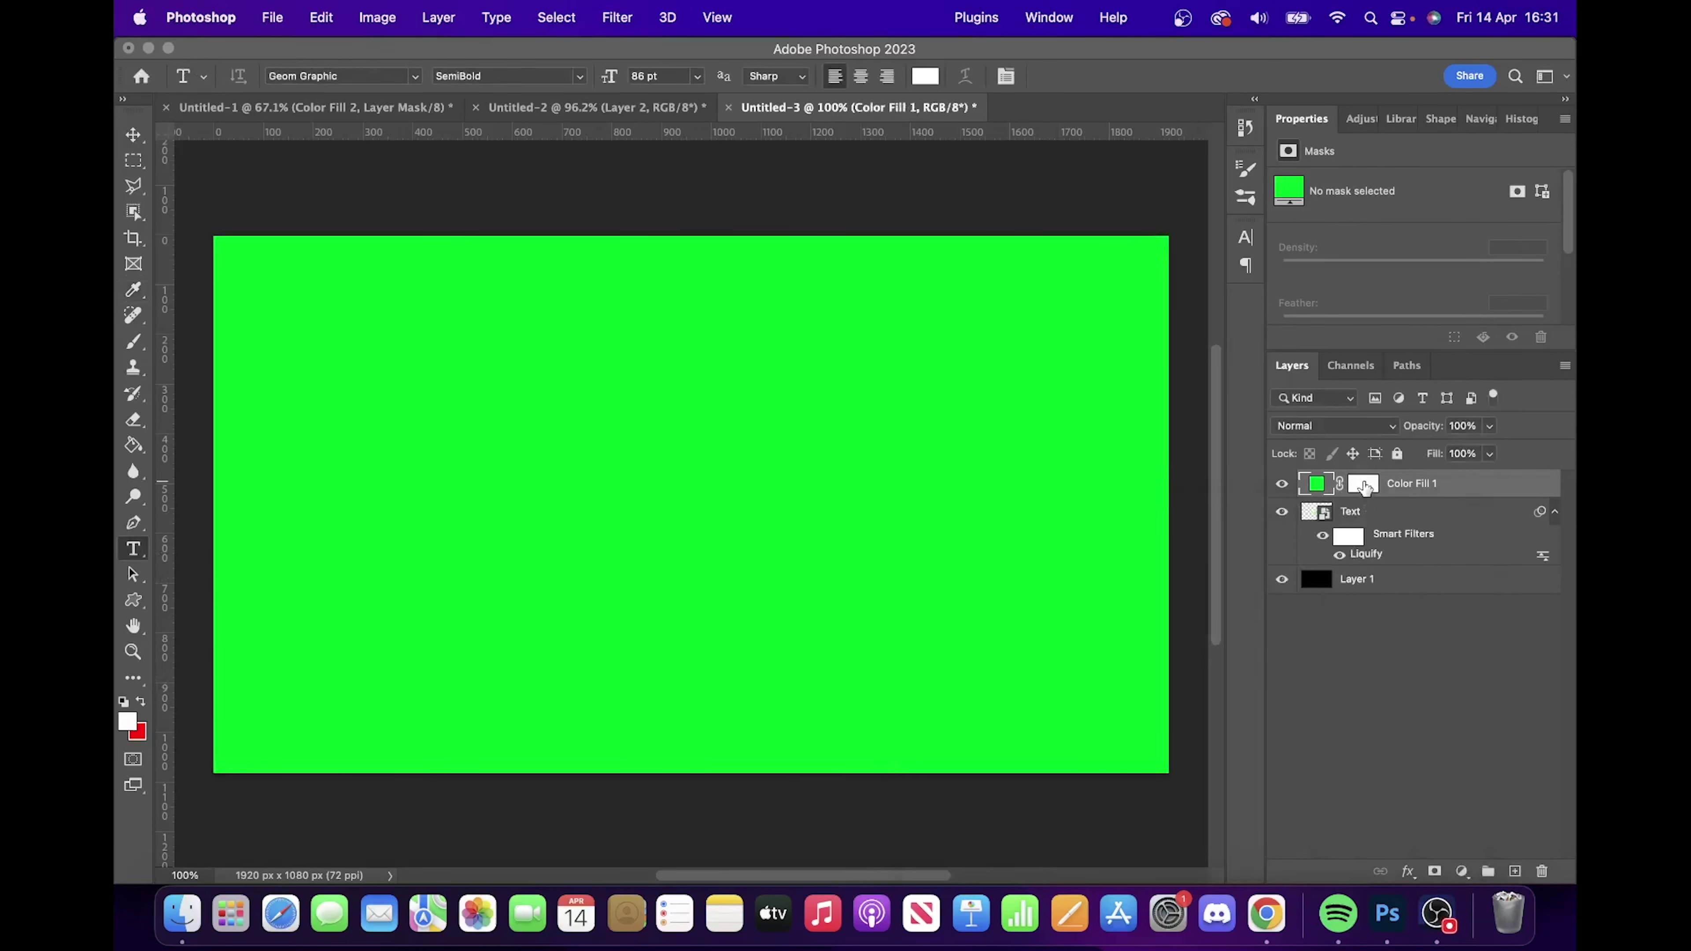
- Invert the green fill layer's mask to black and set the layer's blend mode to Linear Dodge (Add)
{"action": "left_click", "coordinate": [1363, 484]}
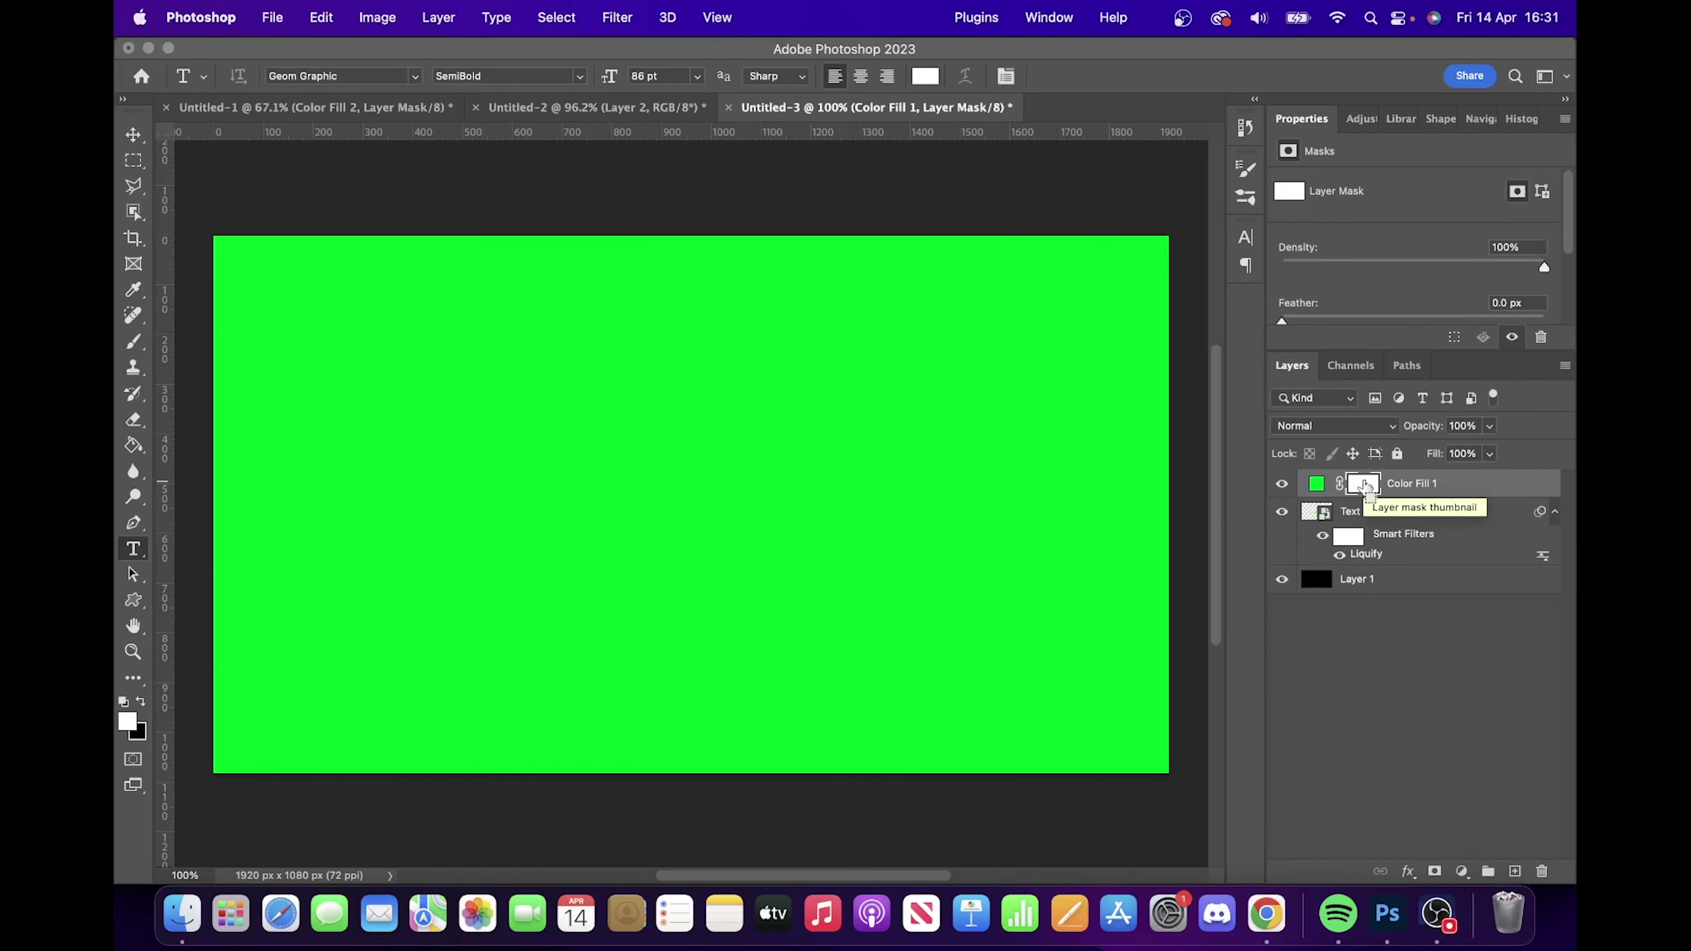
{"action": "key", "text": "super+i"}
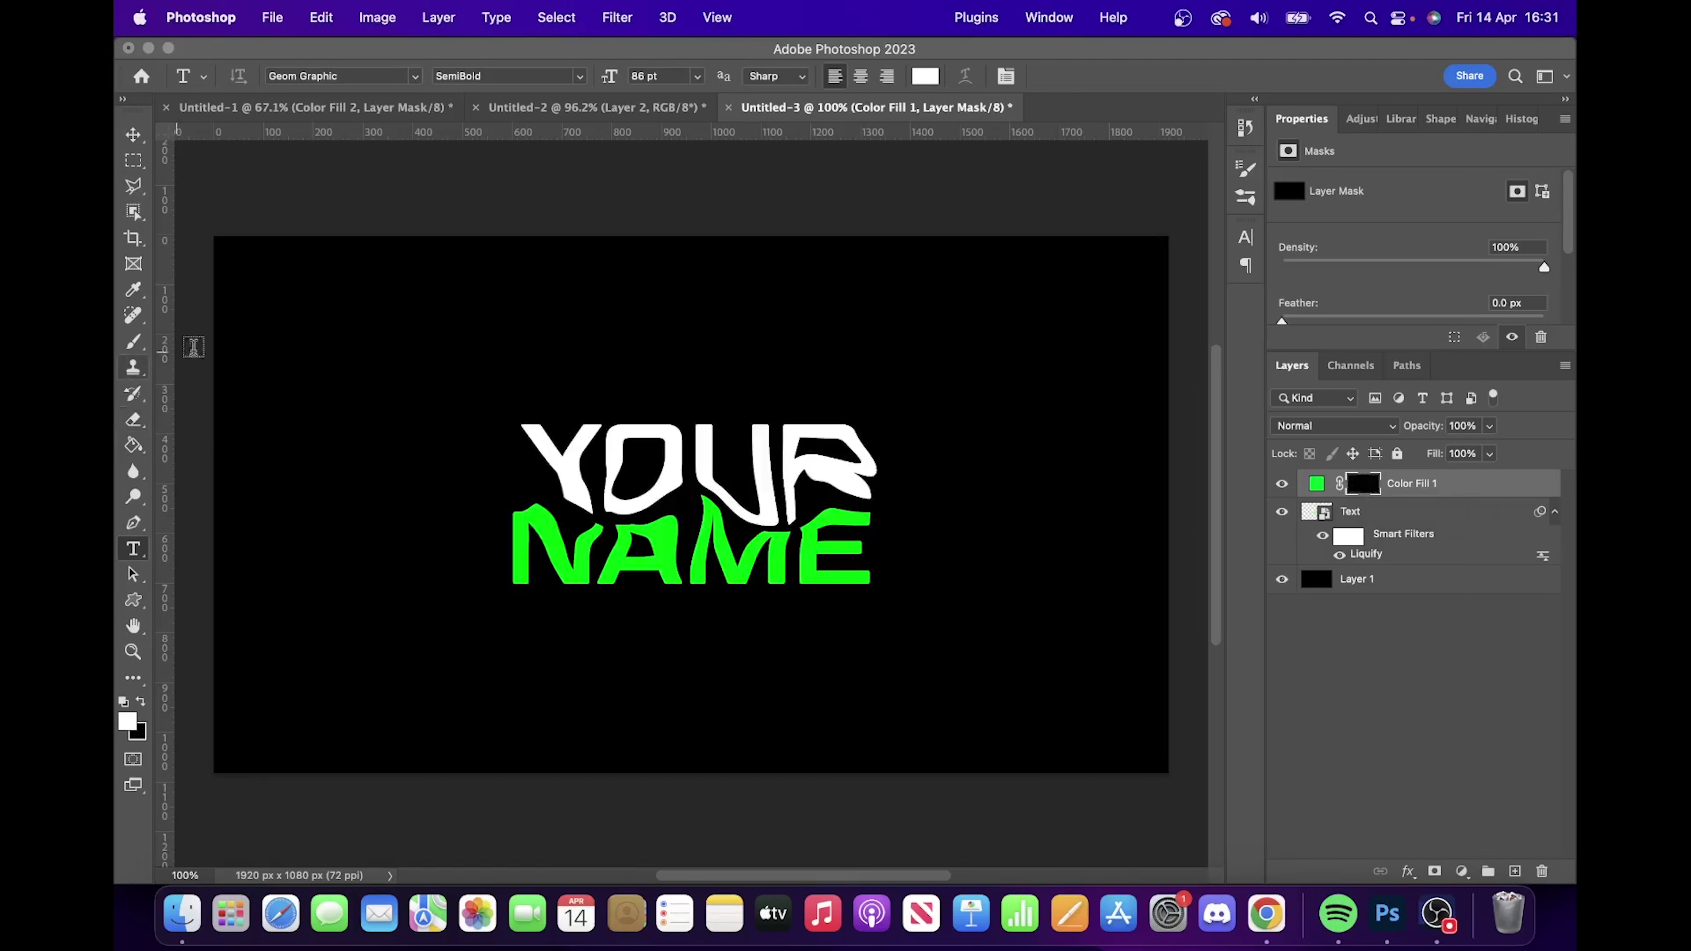
{"action": "left_click", "coordinate": [1301, 430]}
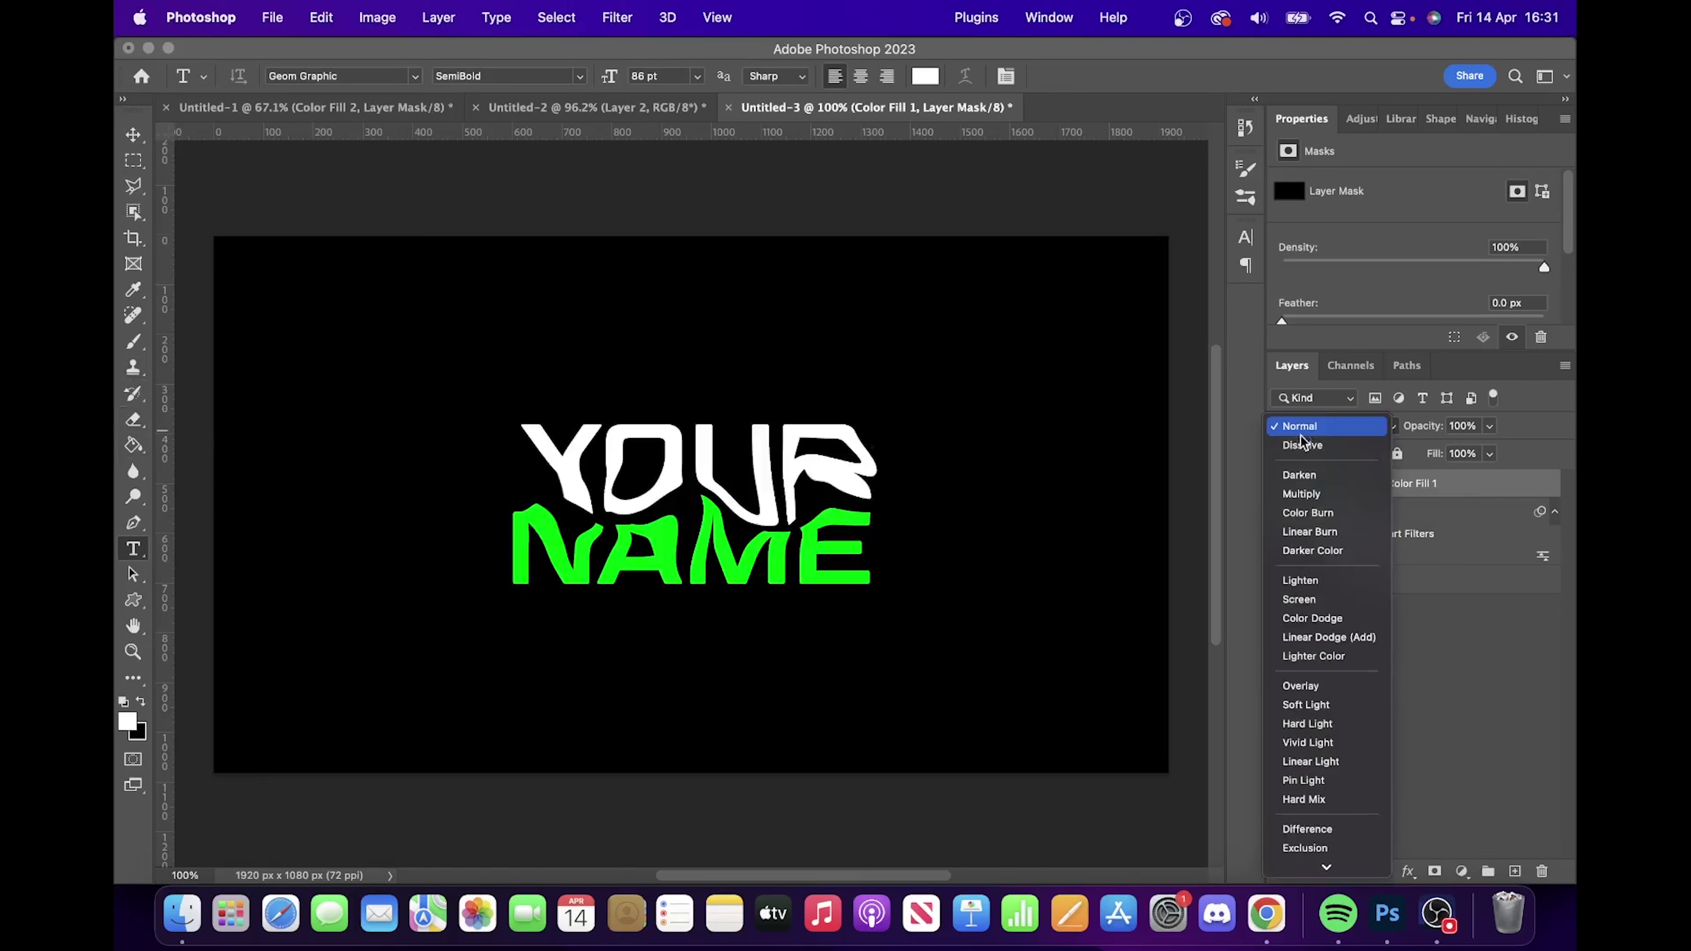
{"action": "left_click", "coordinate": [1316, 637]}
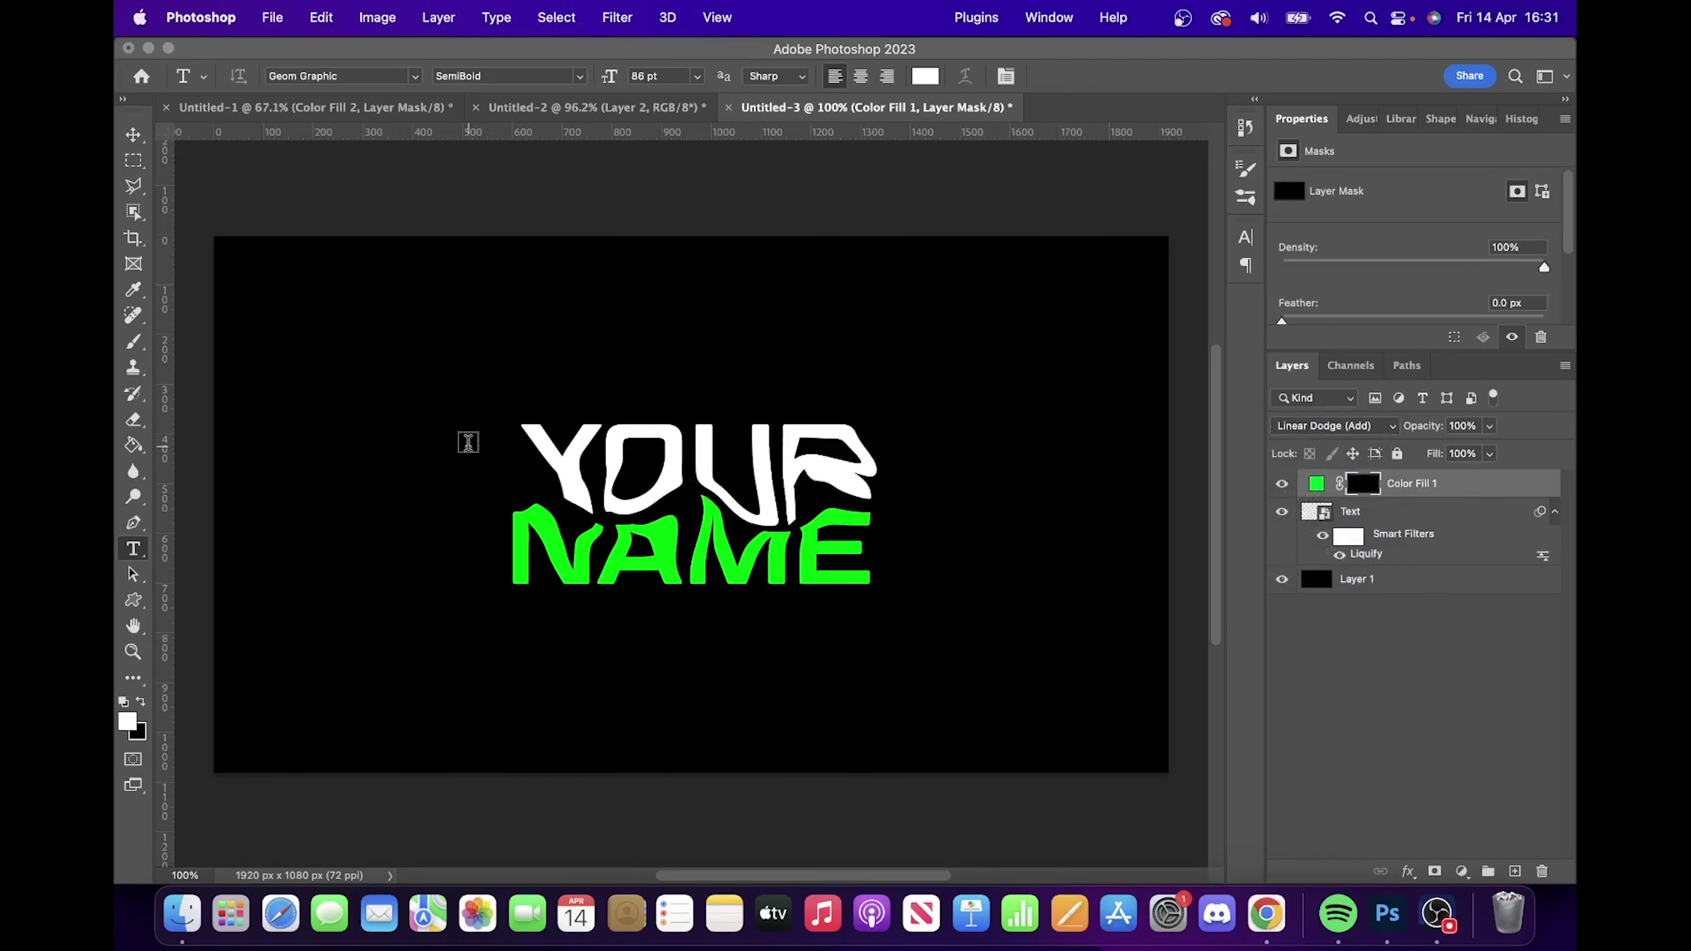
- Set up the Brush tool with 2% flow and a size of 400 for painting on the fill layer's mask
{"action": "left_click", "coordinate": [132, 344]}
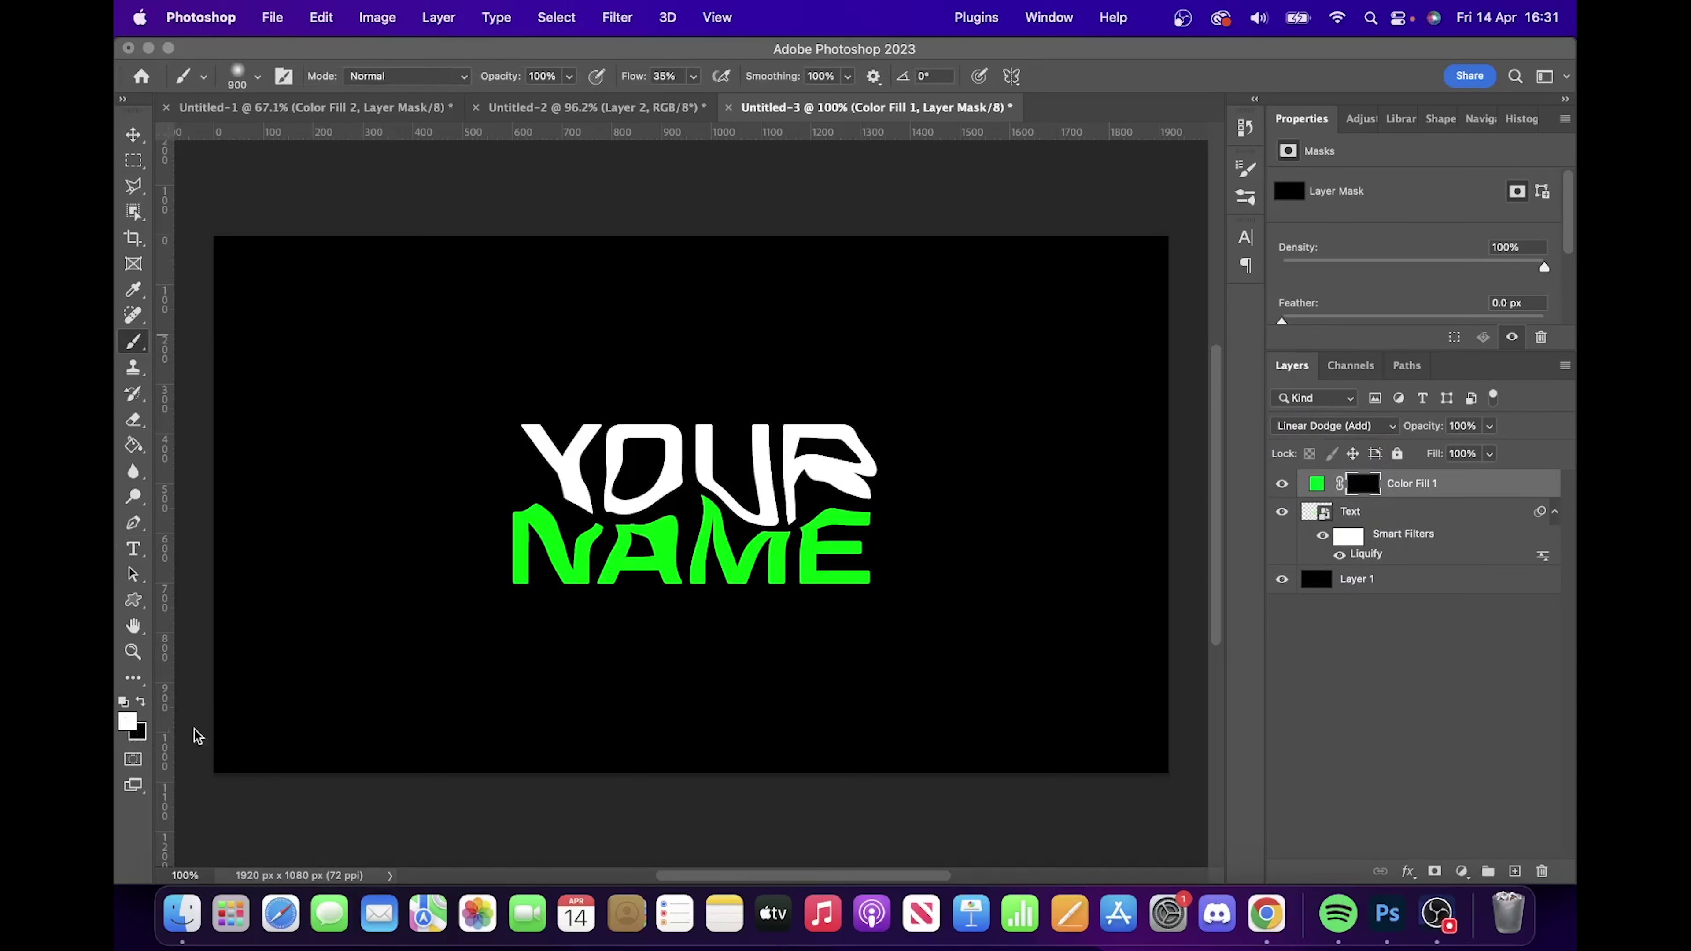
{"action": "left_click", "coordinate": [693, 77]}
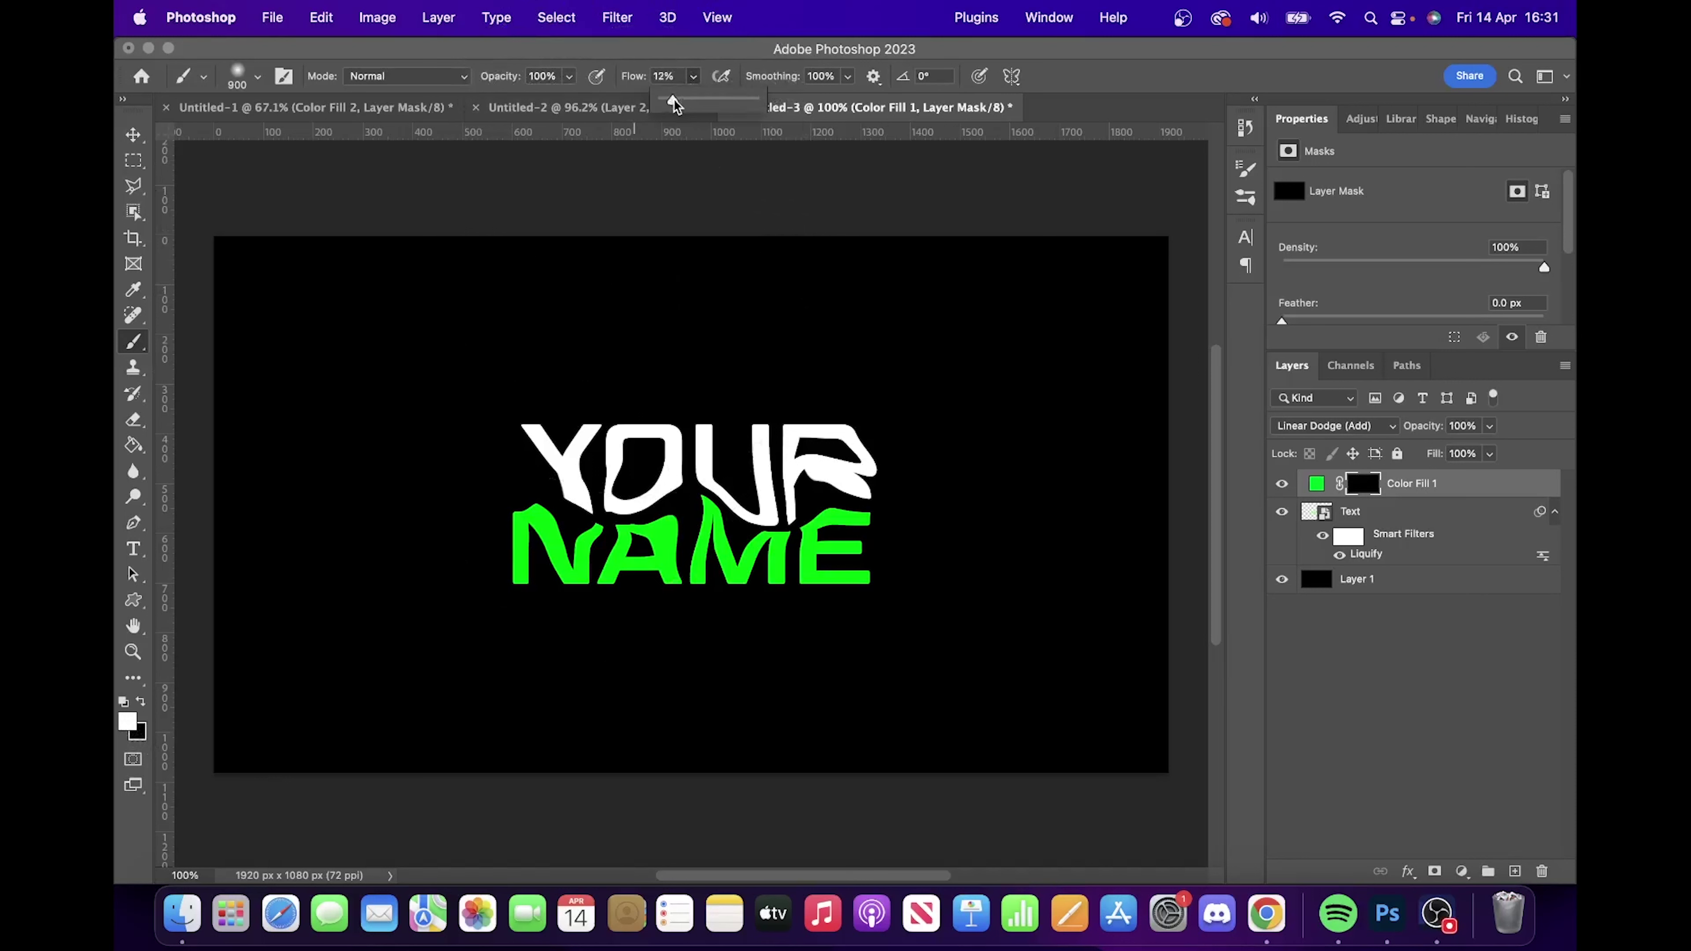
{"action": "left_click", "coordinate": [690, 78]}
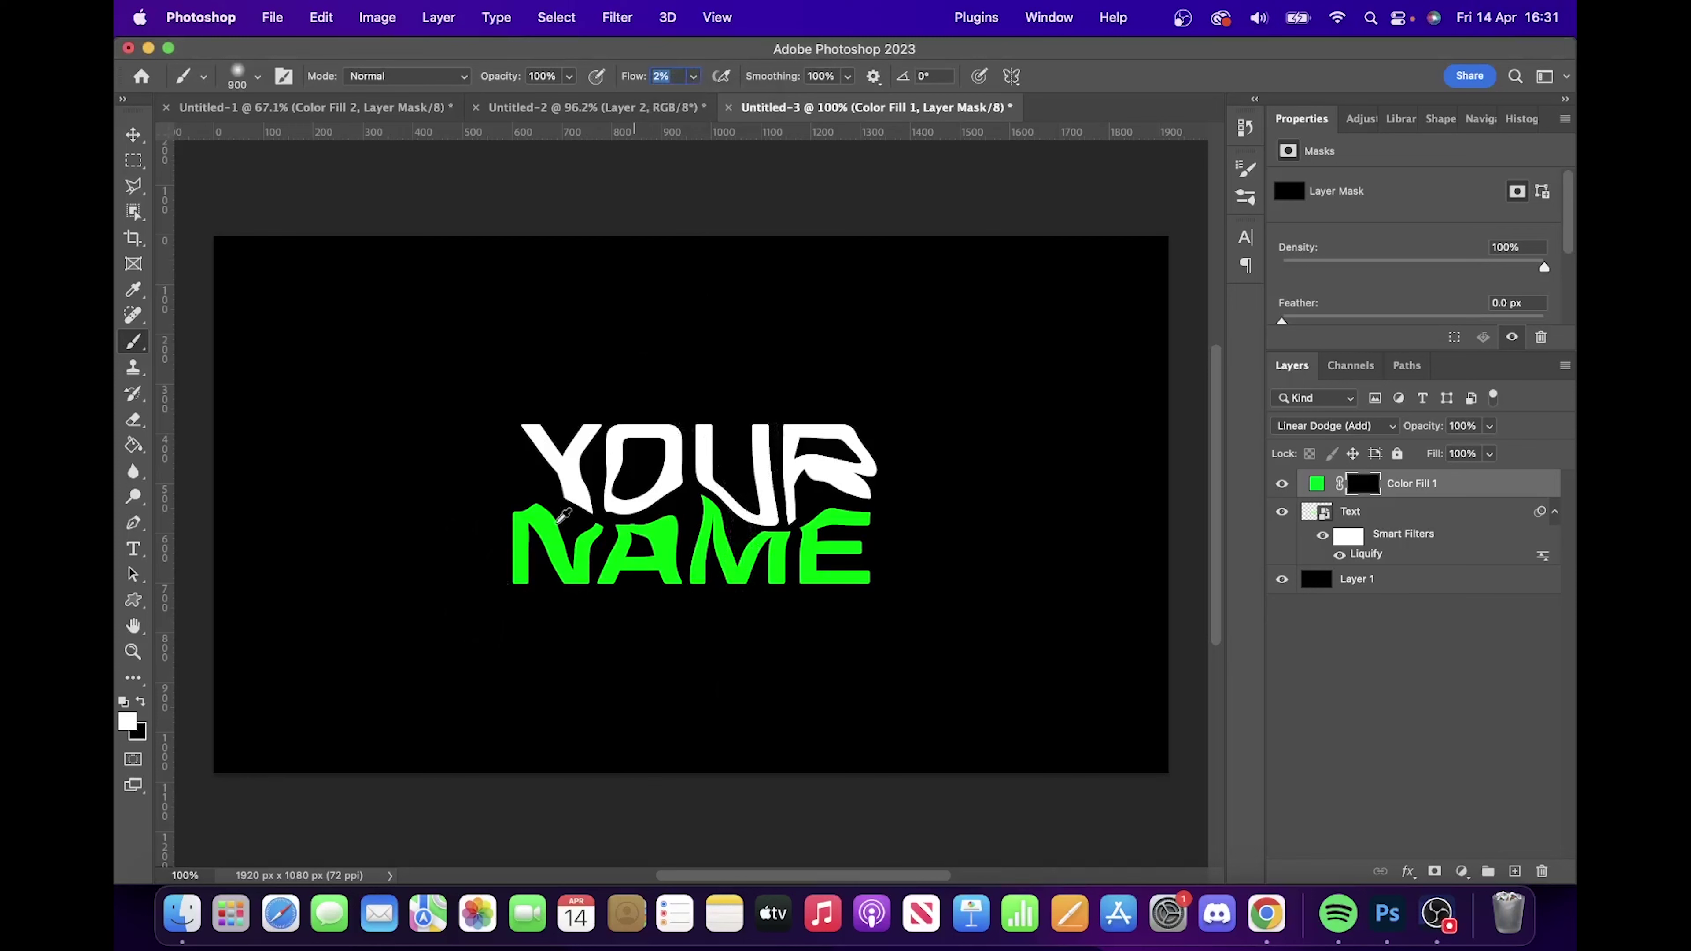
{"action": "scroll", "coordinate": [562, 515], "scroll_direction": "up", "scroll_amount": 5}
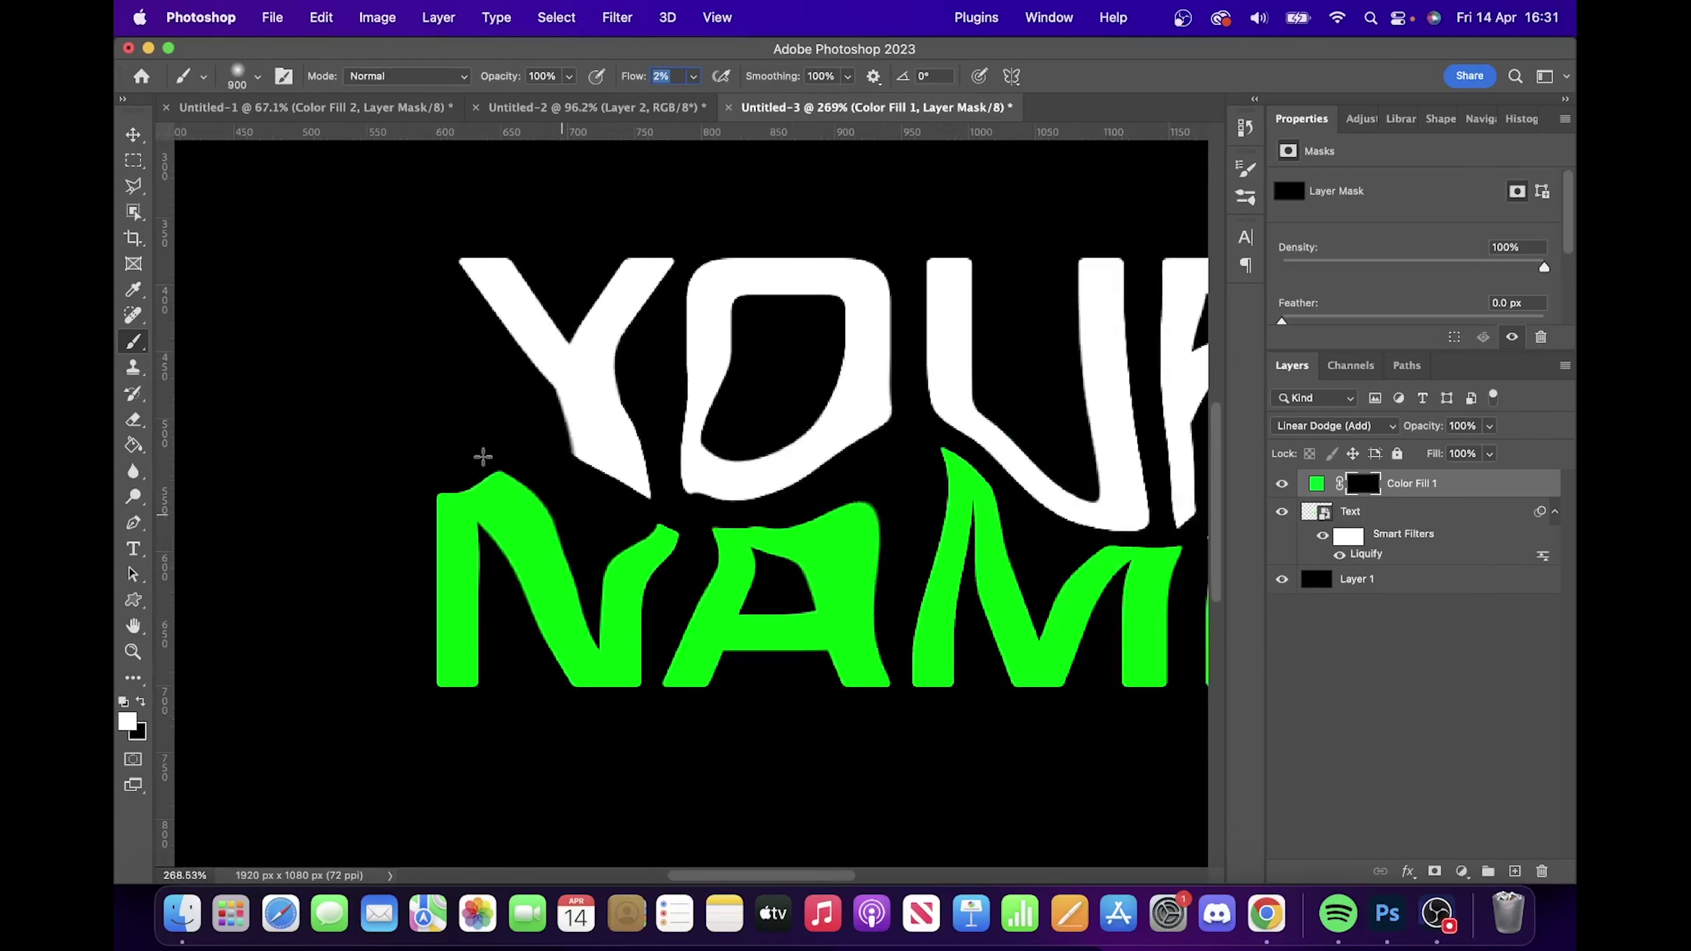
{"action": "left_click", "coordinate": [141, 135]}
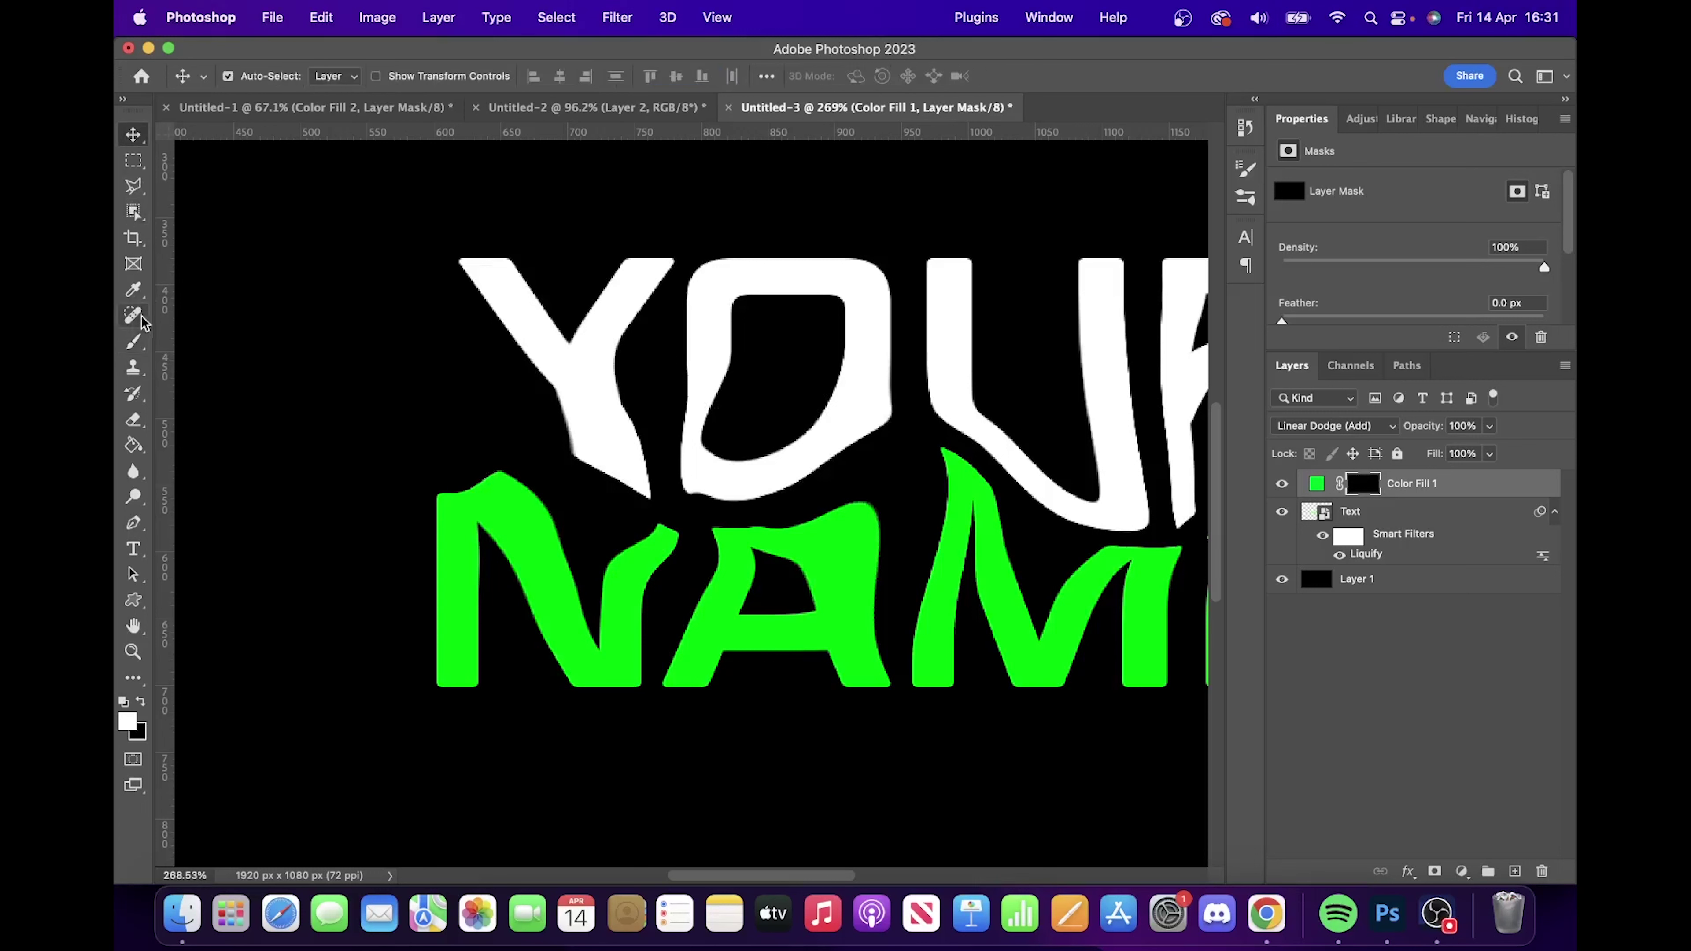
{"action": "left_click", "coordinate": [133, 341]}
{"action": "key", "text": "bracketleft"}
{"action": "key", "text": "bracketleft"}
{"action": "key", "text": "bracketleft"}
{"action": "key", "text": "bracketleft"}
{"action": "key", "text": "bracketleft"}
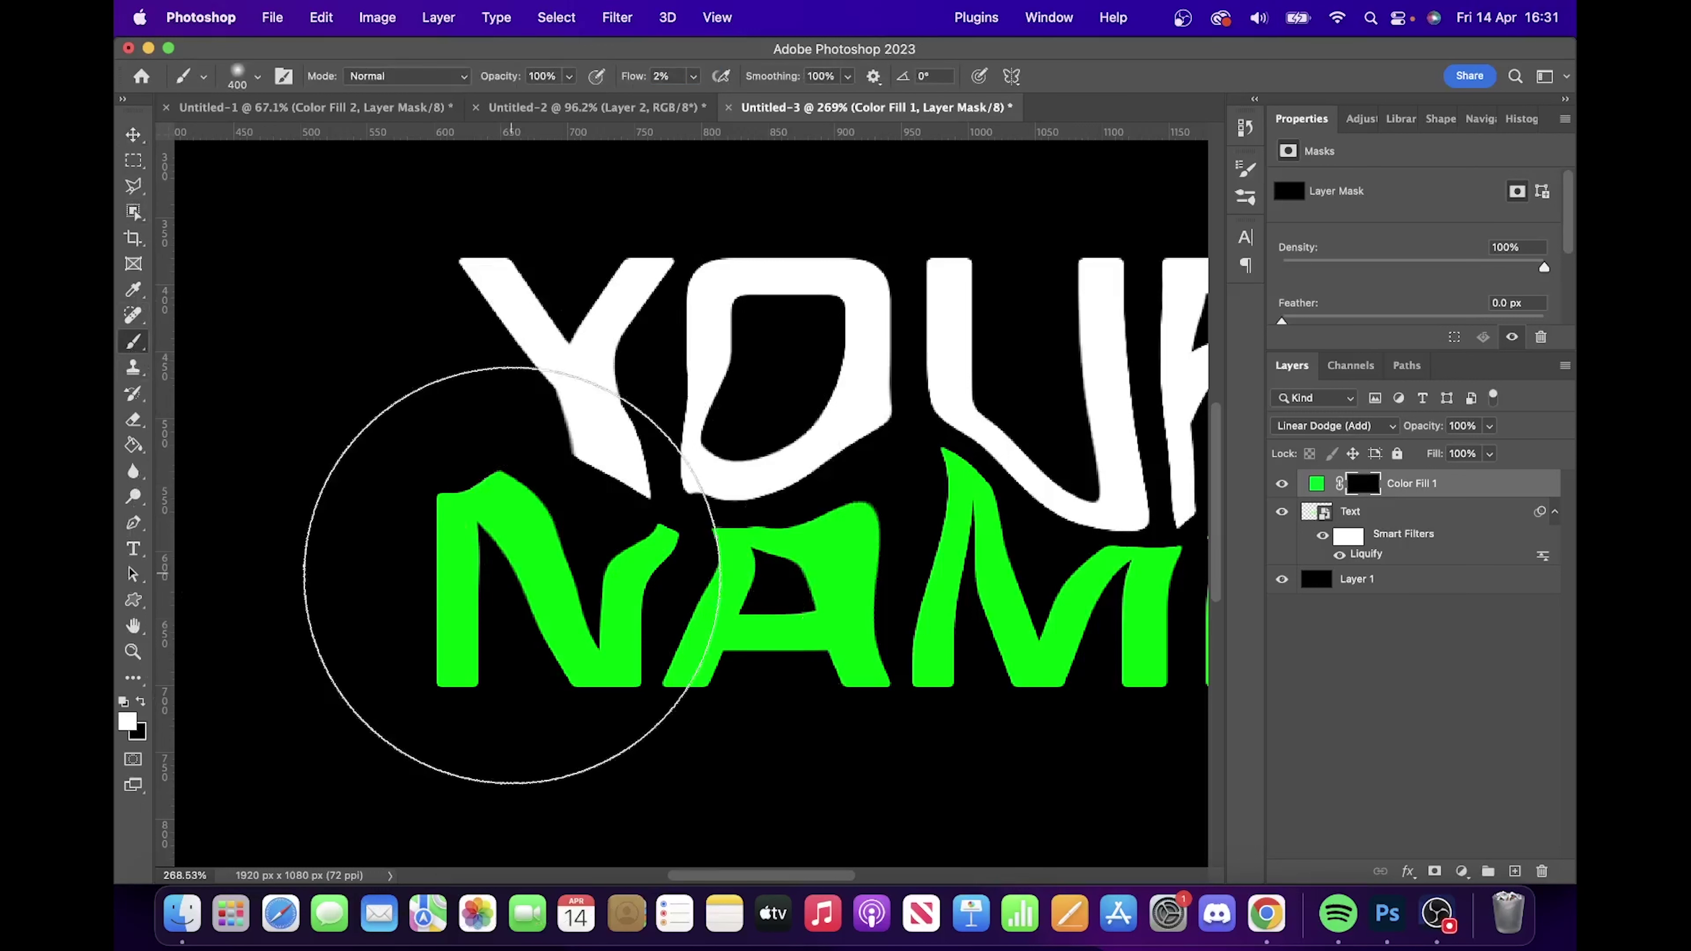
{"action": "key", "text": "bracketright"}
{"action": "key", "text": "bracketright"}
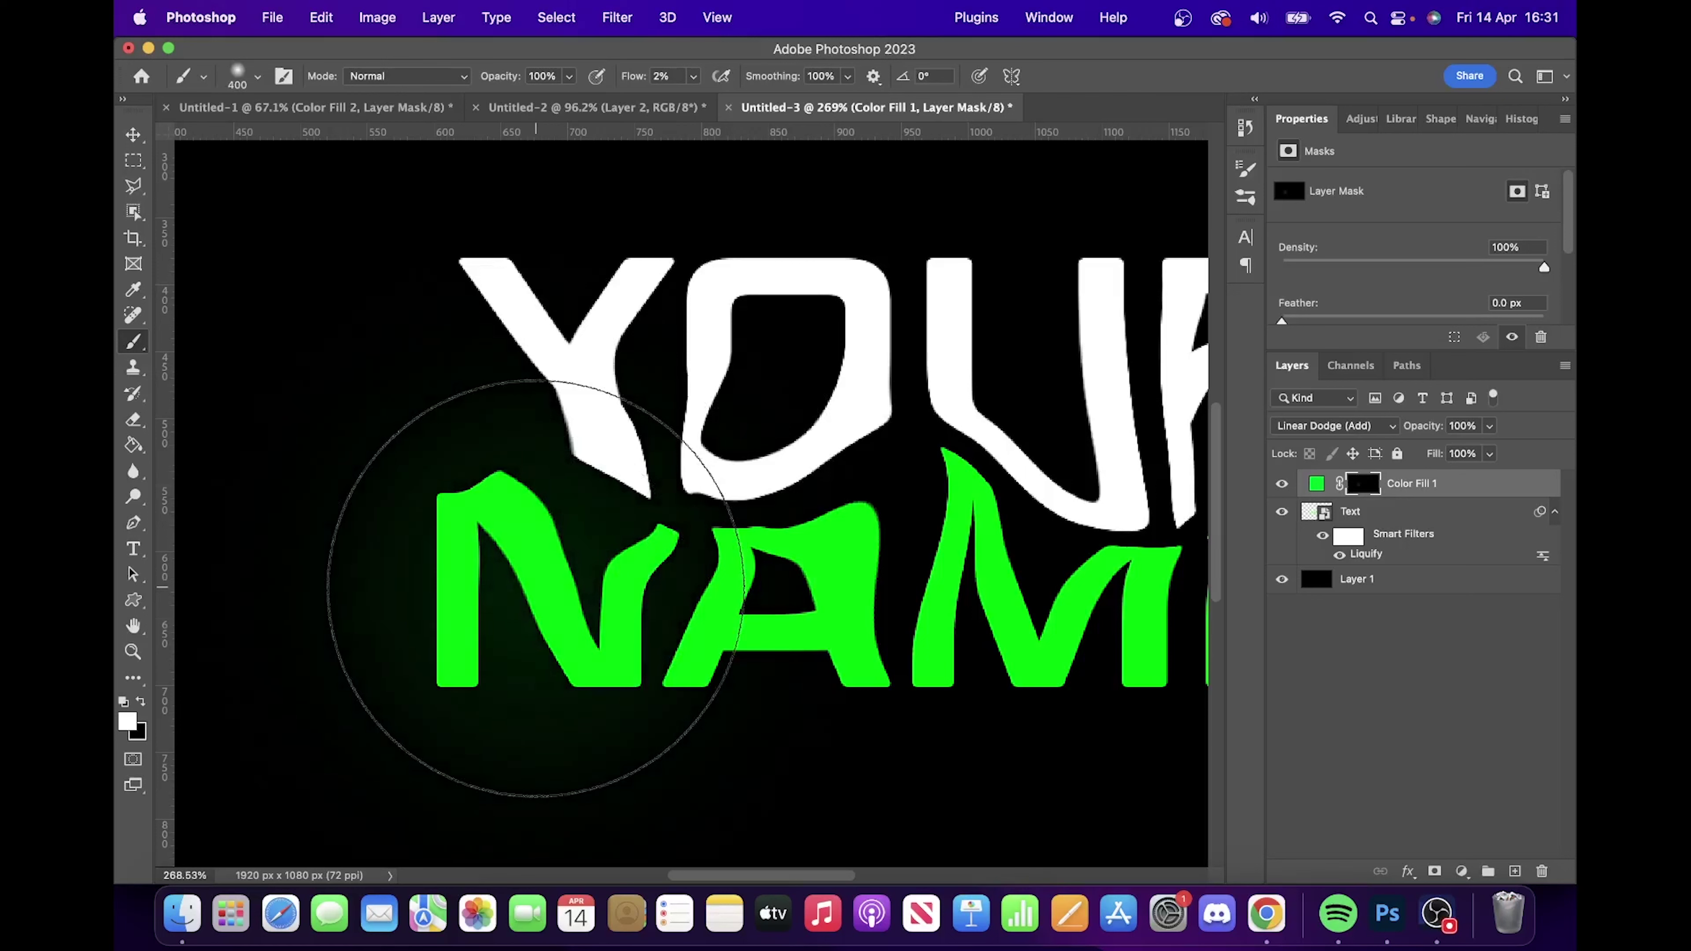
- Paint white on the fill layer's mask across and around "NAME" to build a soft green glow
{"action": "mouse_move", "coordinate": [535, 588]}
{"action": "left_mouse_down"}
{"action": "mouse_move", "coordinate": [932, 569]}
{"action": "mouse_move", "coordinate": [779, 593]}
{"action": "mouse_move", "coordinate": [1033, 628]}
{"action": "mouse_move", "coordinate": [798, 578]}
{"action": "mouse_move", "coordinate": [686, 624]}
{"action": "mouse_move", "coordinate": [925, 586]}
{"action": "mouse_move", "coordinate": [957, 601]}
{"action": "mouse_move", "coordinate": [653, 621]}
{"action": "mouse_move", "coordinate": [969, 649]}
{"action": "mouse_move", "coordinate": [1046, 626]}
{"action": "mouse_move", "coordinate": [868, 586]}
{"action": "mouse_move", "coordinate": [792, 642]}
{"action": "left_mouse_up"}
{"action": "key", "text": "space"}
{"action": "scroll", "coordinate": [799, 619], "scroll_direction": "down", "scroll_amount": 2}
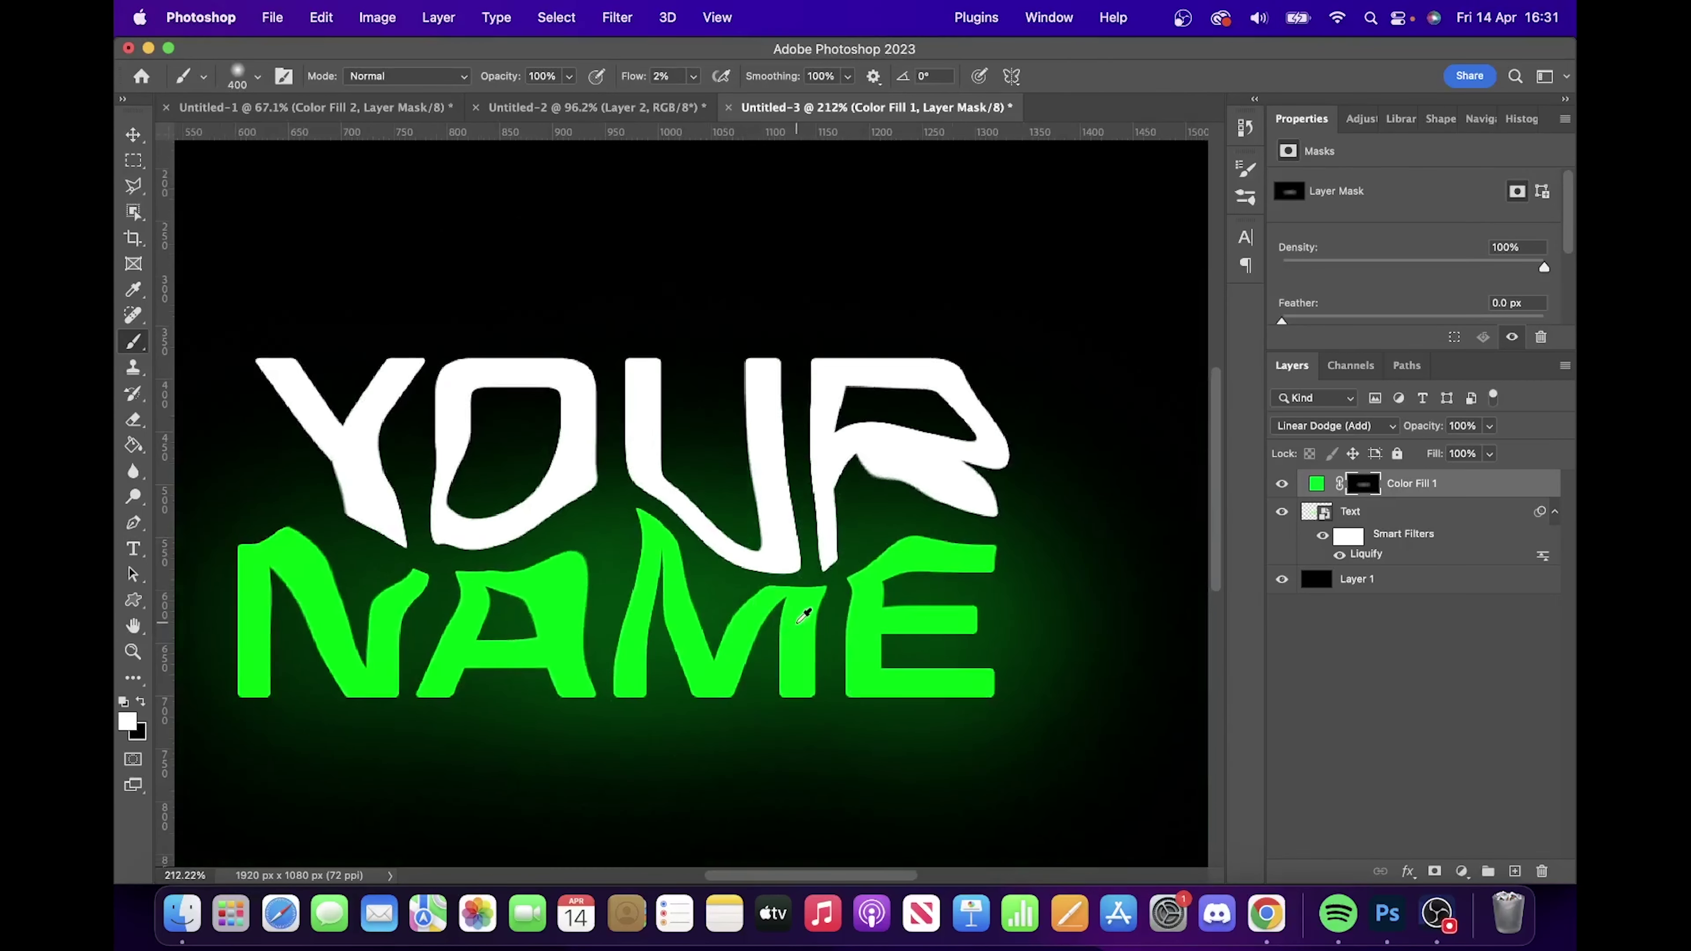
{"action": "scroll", "coordinate": [803, 616], "scroll_direction": "down", "scroll_amount": 4}
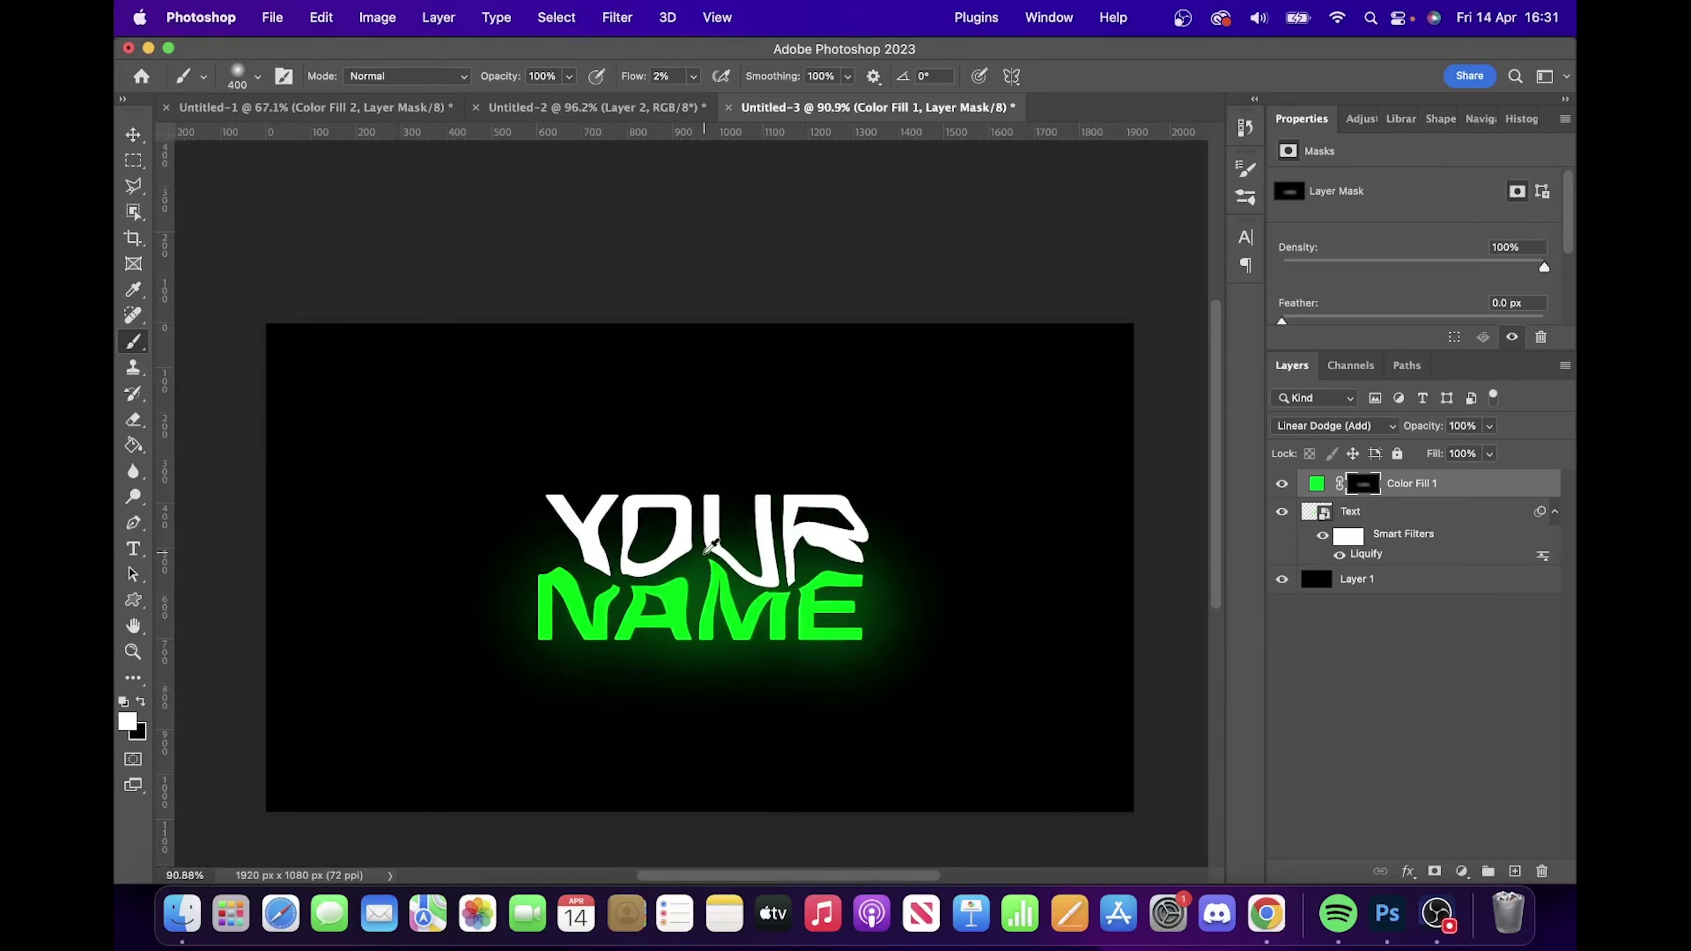
- Add a white ffffff Solid Color fill layer above the green fill layer
{"action": "scroll", "coordinate": [711, 545], "scroll_direction": "up", "scroll_amount": 1}
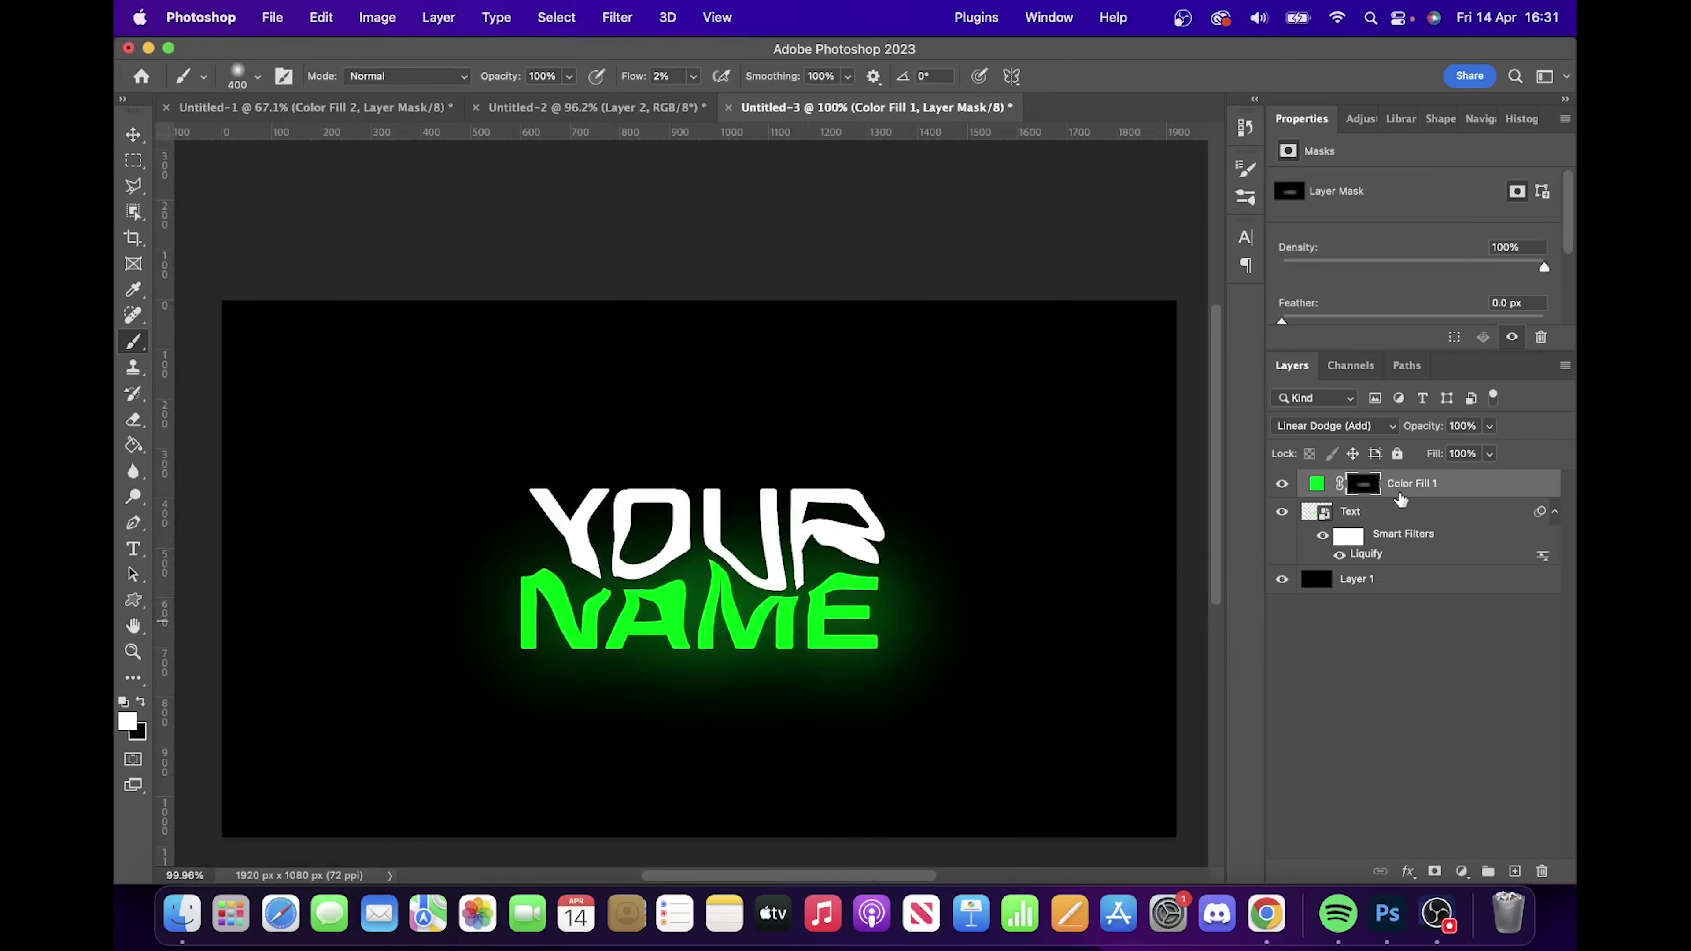
{"action": "left_click", "coordinate": [1463, 872]}
{"action": "left_click", "coordinate": [1463, 422]}
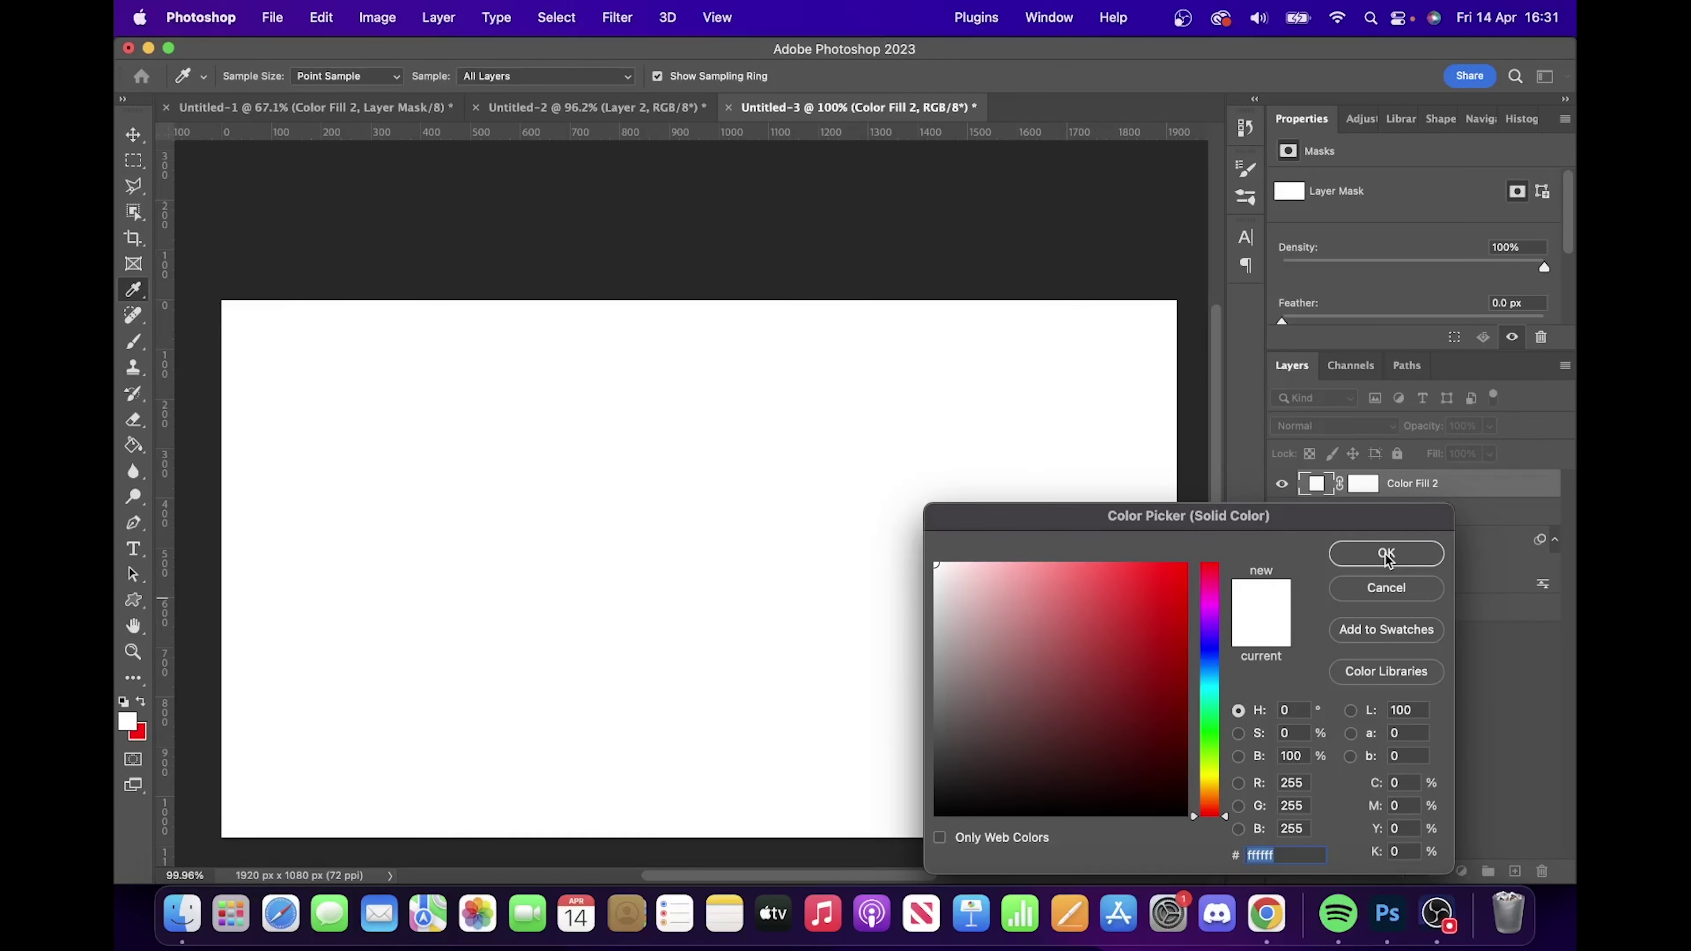
{"action": "left_click", "coordinate": [1386, 556]}
- Invert the white fill layer's mask to black and set the layer's blend mode to Linear Dodge (Add)
{"action": "left_click", "coordinate": [1361, 485]}
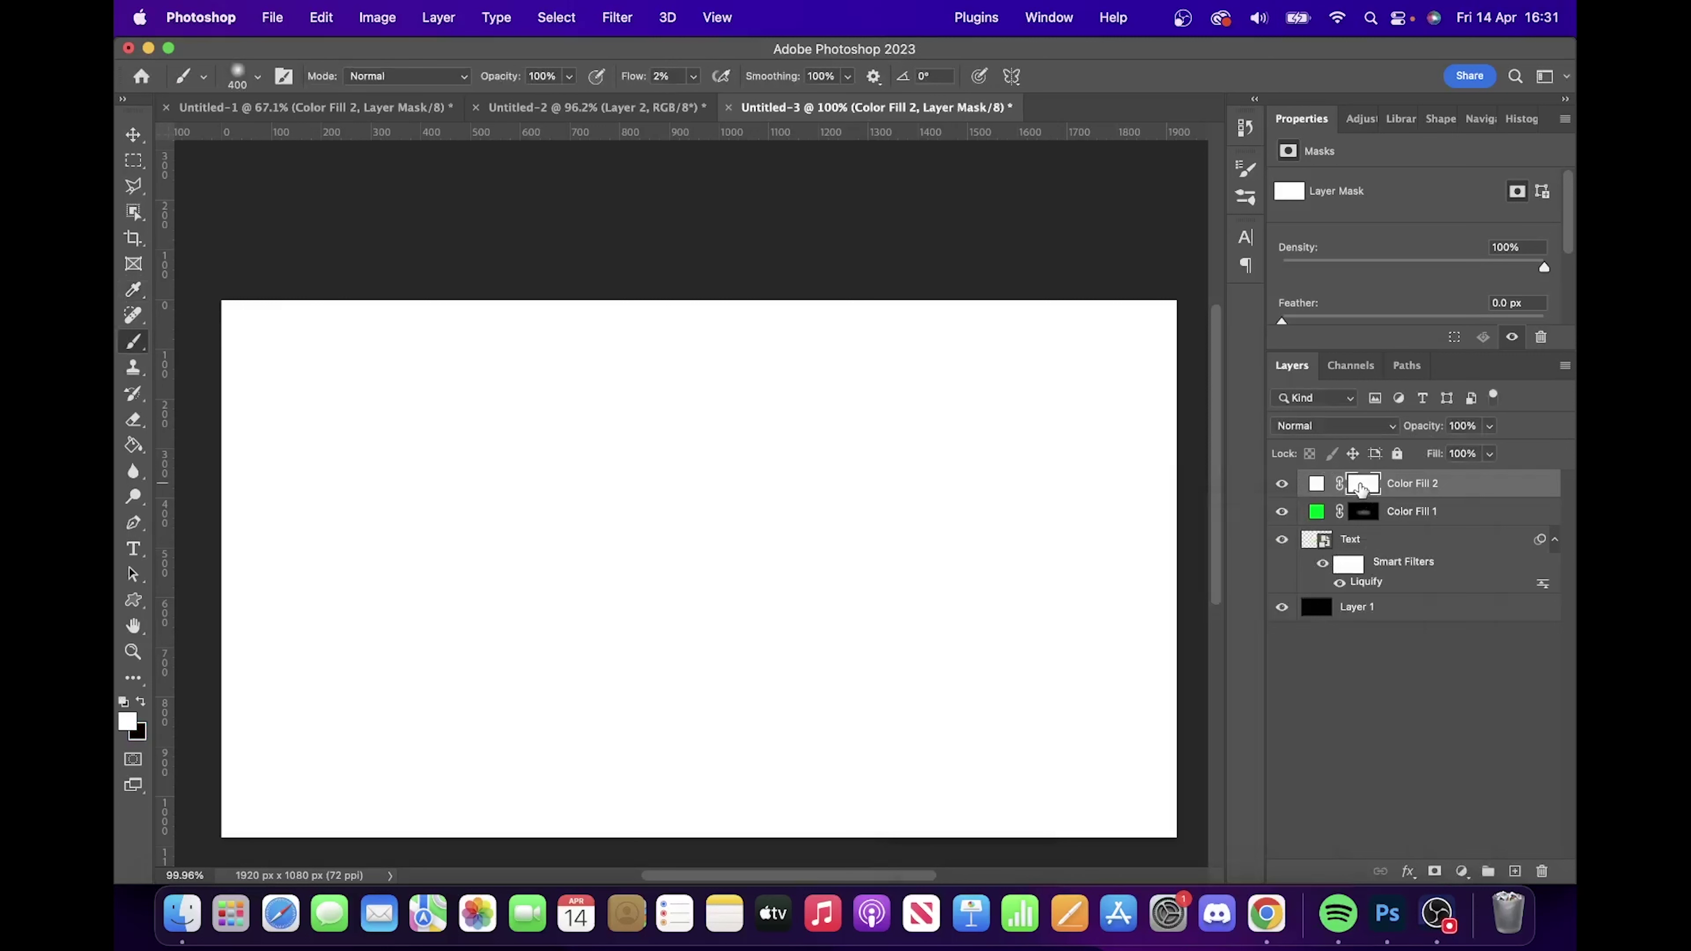
{"action": "key", "text": "super+i"}
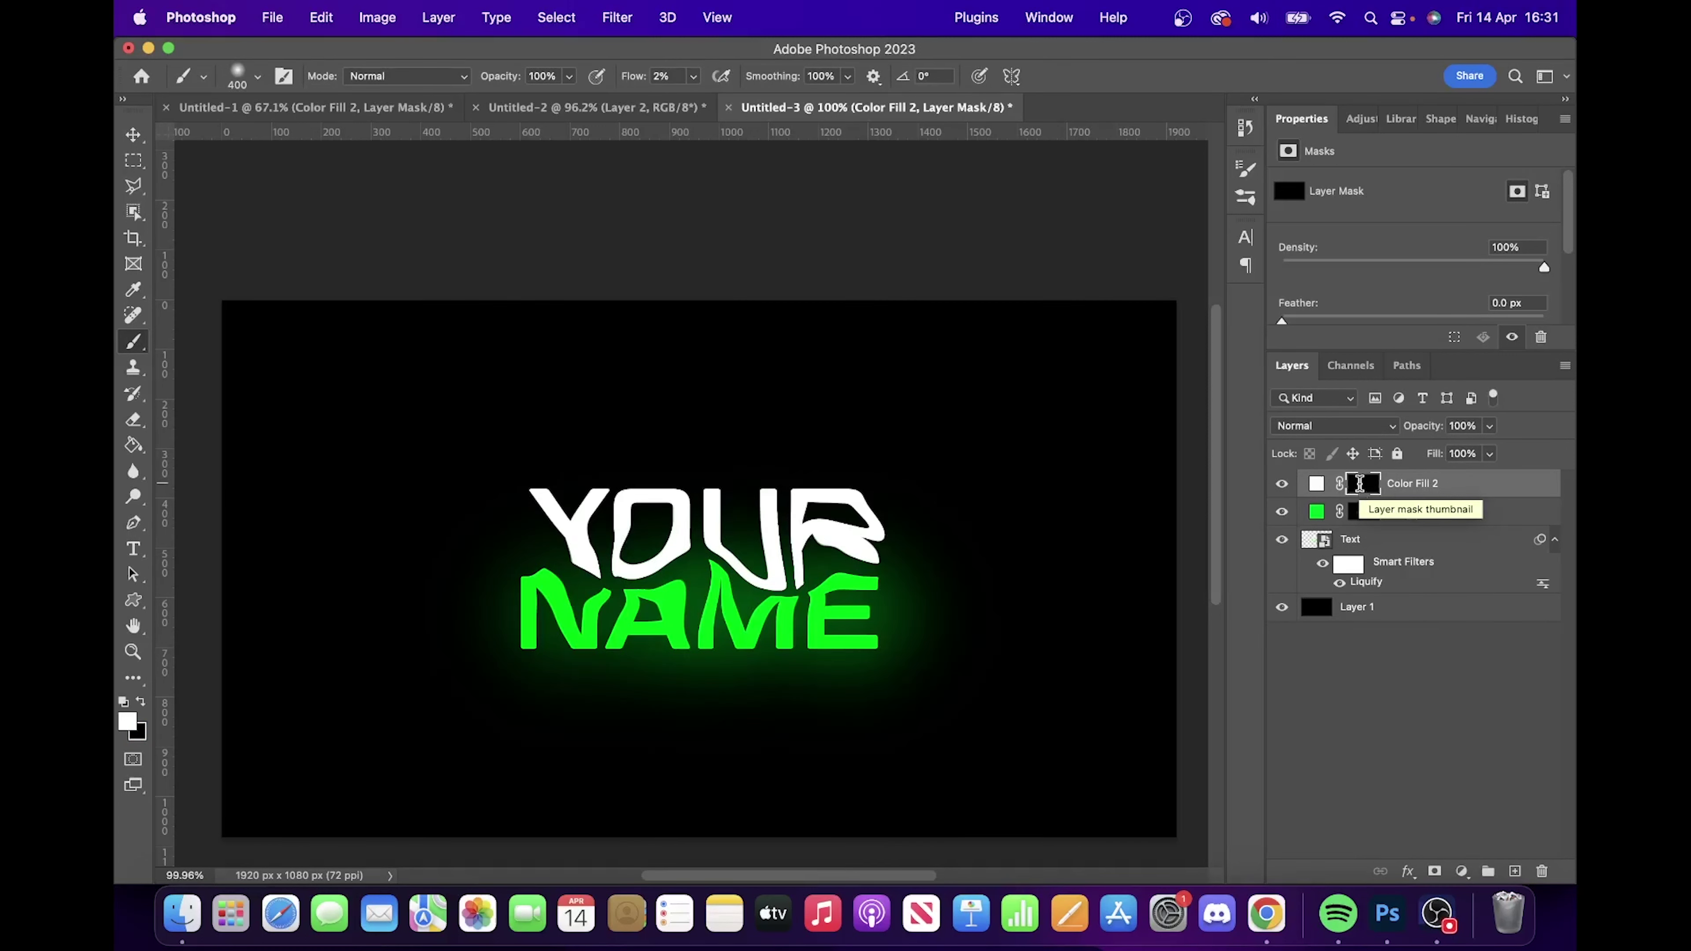
{"action": "left_click", "coordinate": [1324, 426]}
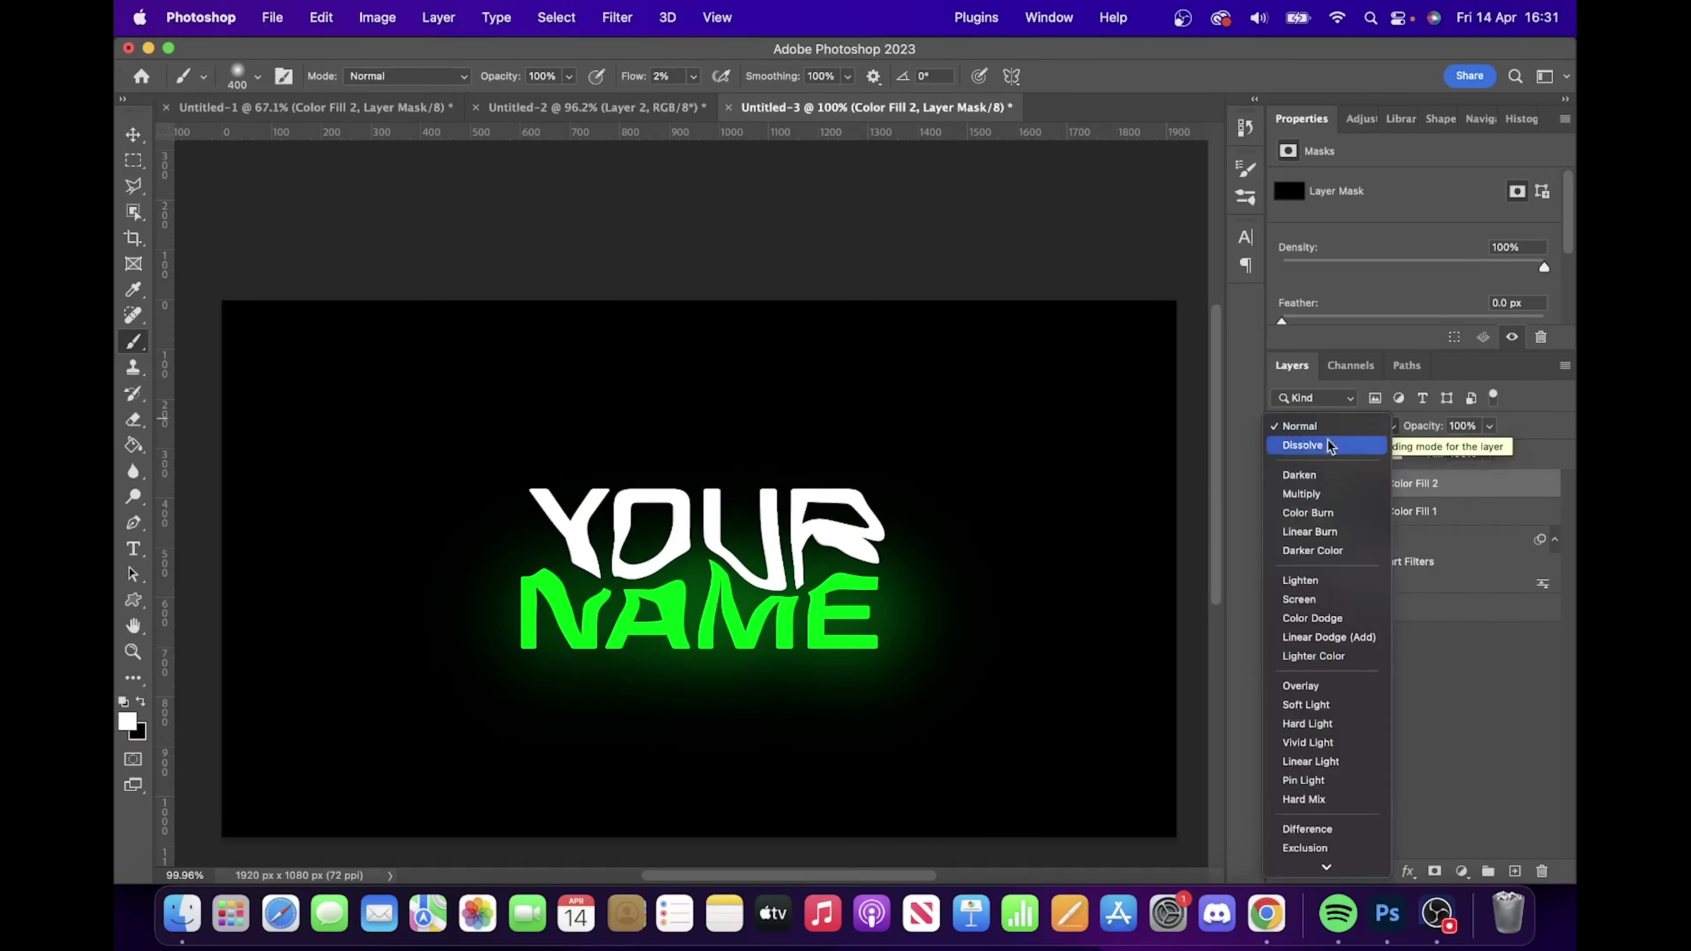
{"action": "left_click", "coordinate": [1330, 638]}
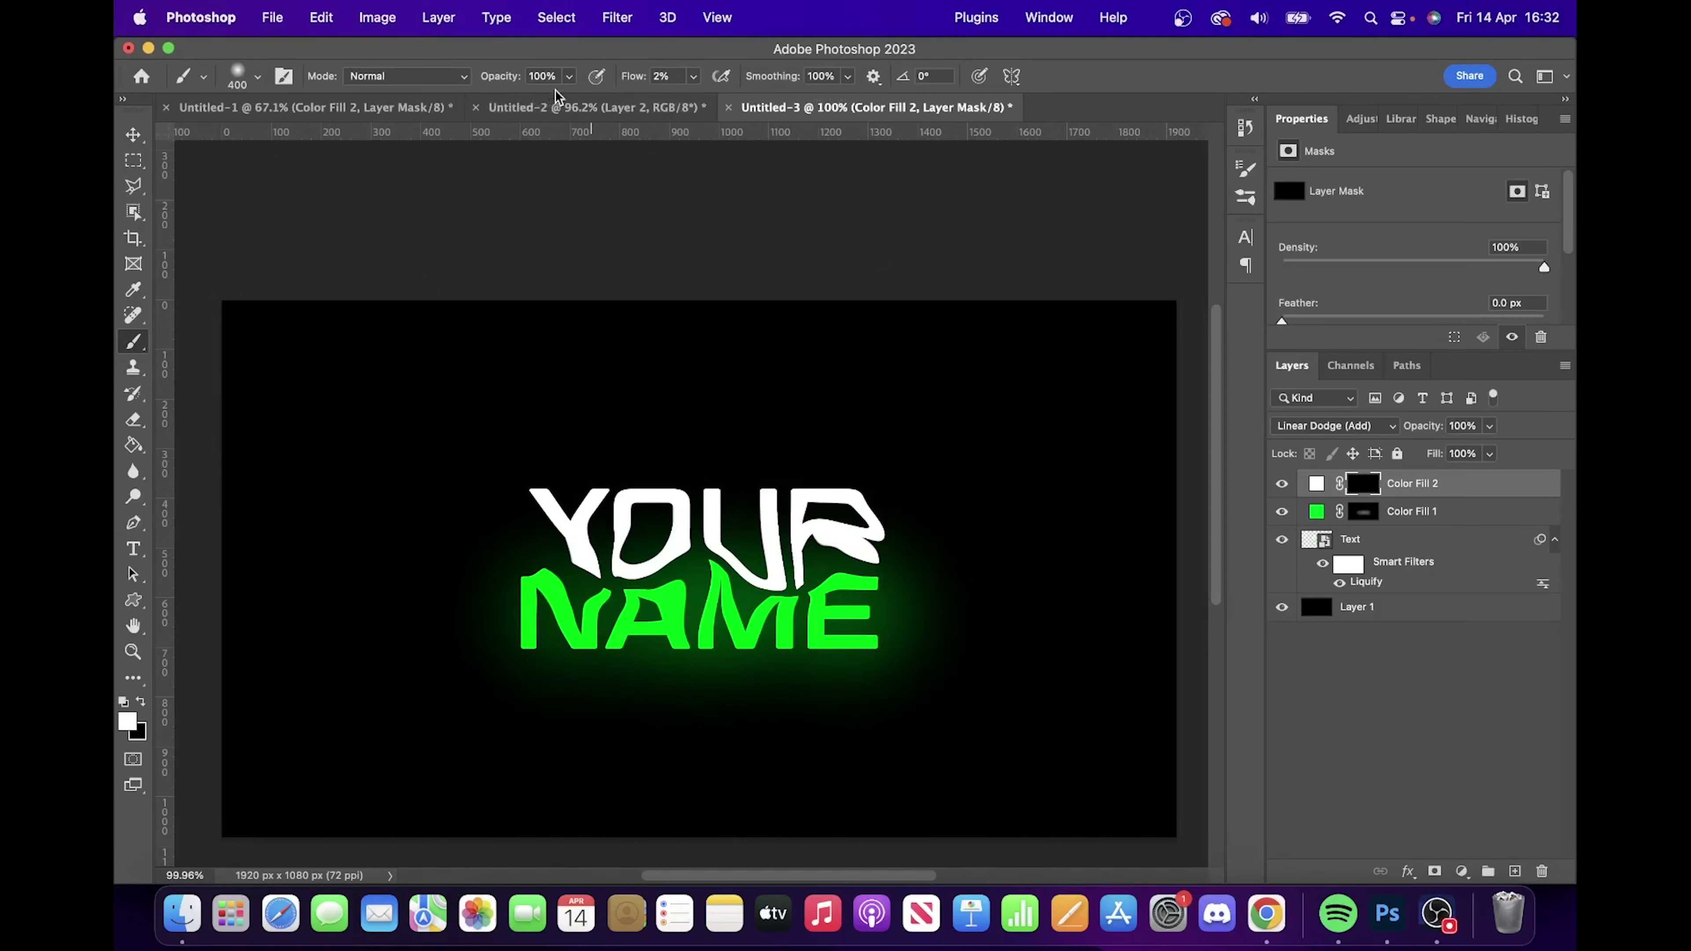
- Paint white on the white fill layer's mask around "YOUR" with brush sizes up to 700 to build a soft white glow
{"action": "mouse_move", "coordinate": [670, 444]}
{"action": "left_mouse_down"}
{"action": "mouse_move", "coordinate": [578, 510]}
{"action": "mouse_move", "coordinate": [577, 494]}
{"action": "mouse_move", "coordinate": [583, 526]}
{"action": "left_mouse_up"}
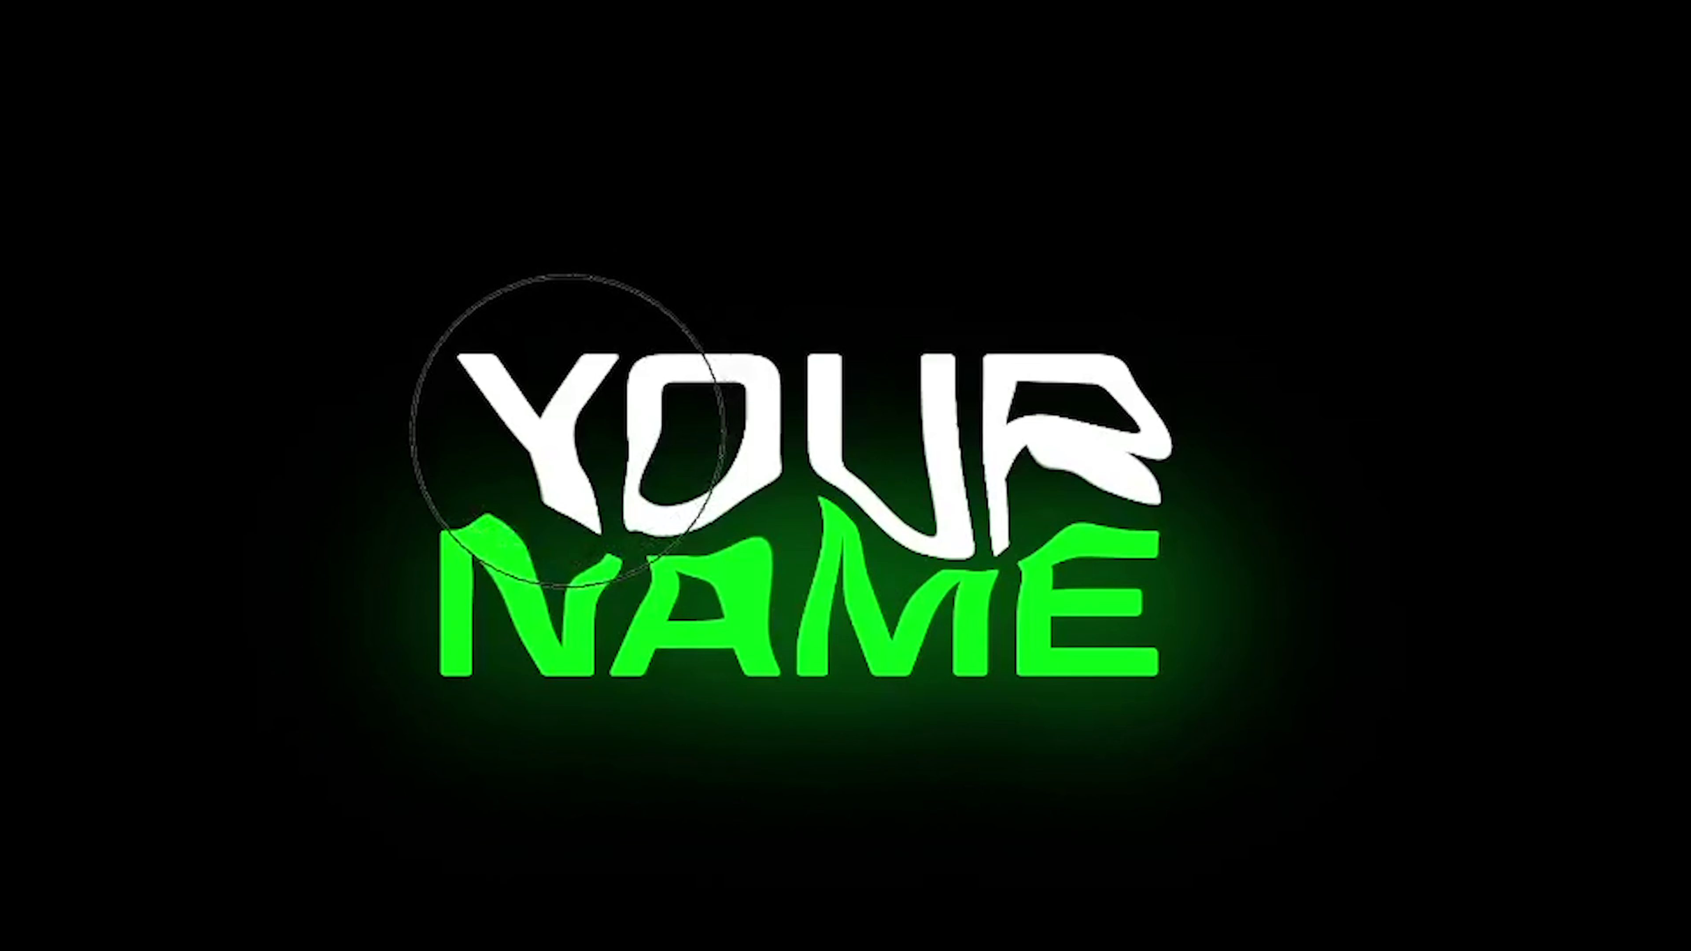
{"action": "left_click", "coordinate": [555, 426]}
{"action": "key", "text": "bracketleft"}
{"action": "key", "text": "bracketleft"}
{"action": "key", "text": "bracketleft"}
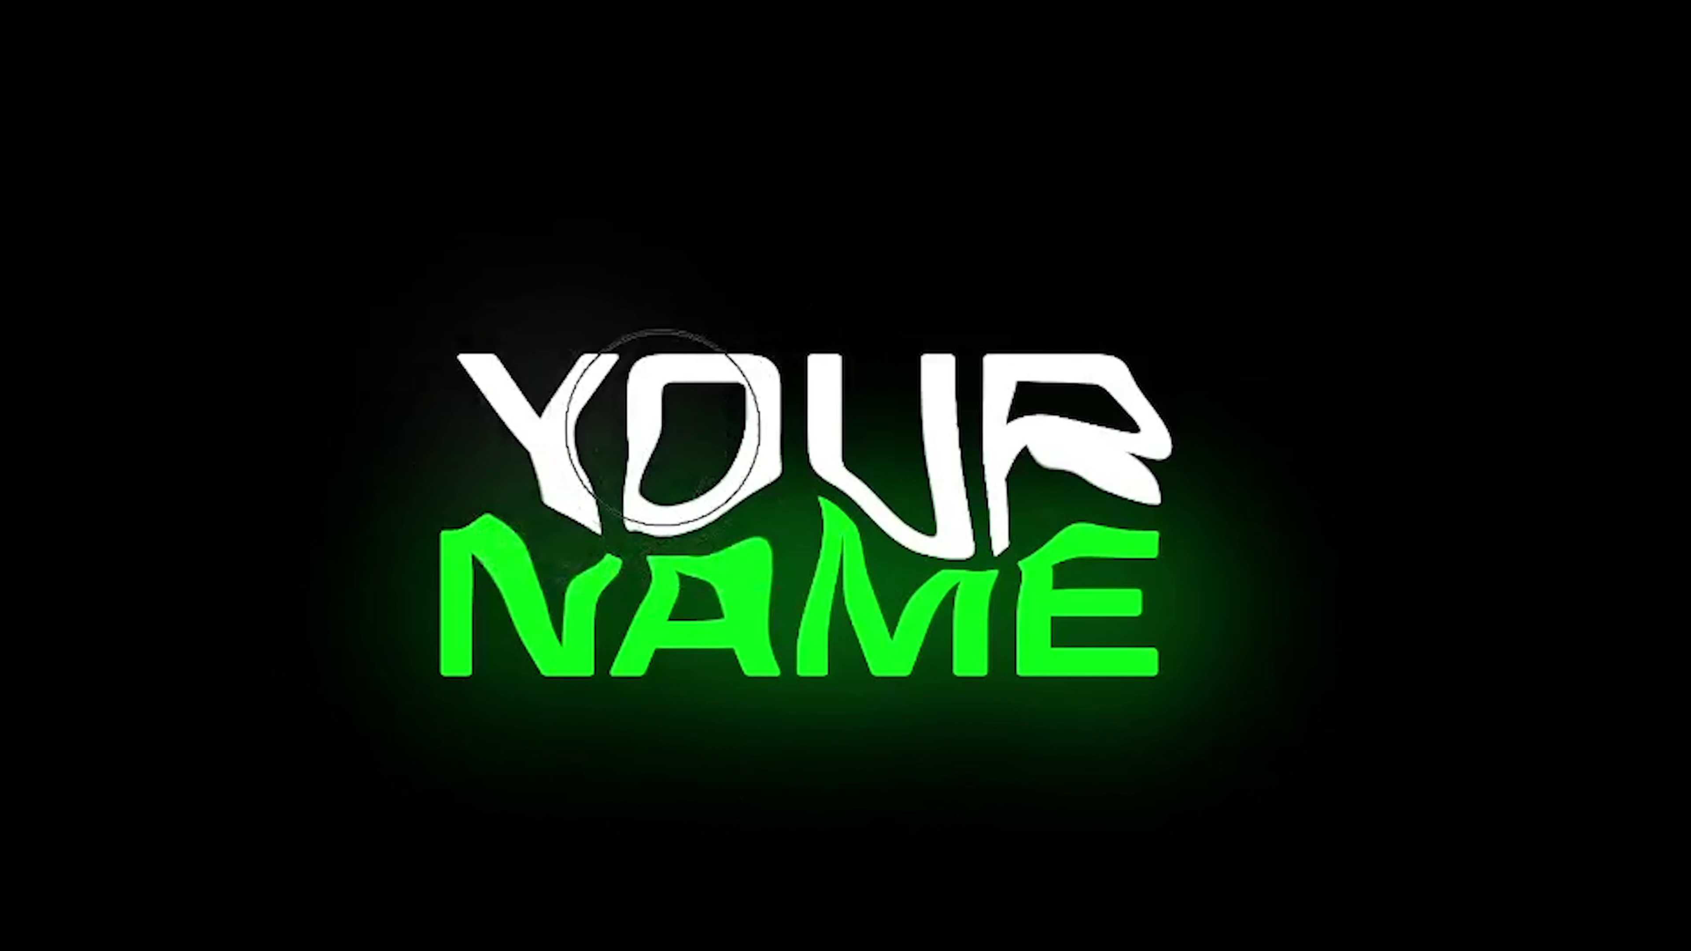
{"action": "key", "text": "bracketright"}
{"action": "key", "text": "bracketright"}
{"action": "key", "text": "bracketright"}
{"action": "key", "text": "bracketright"}
{"action": "key", "text": "bracketright"}
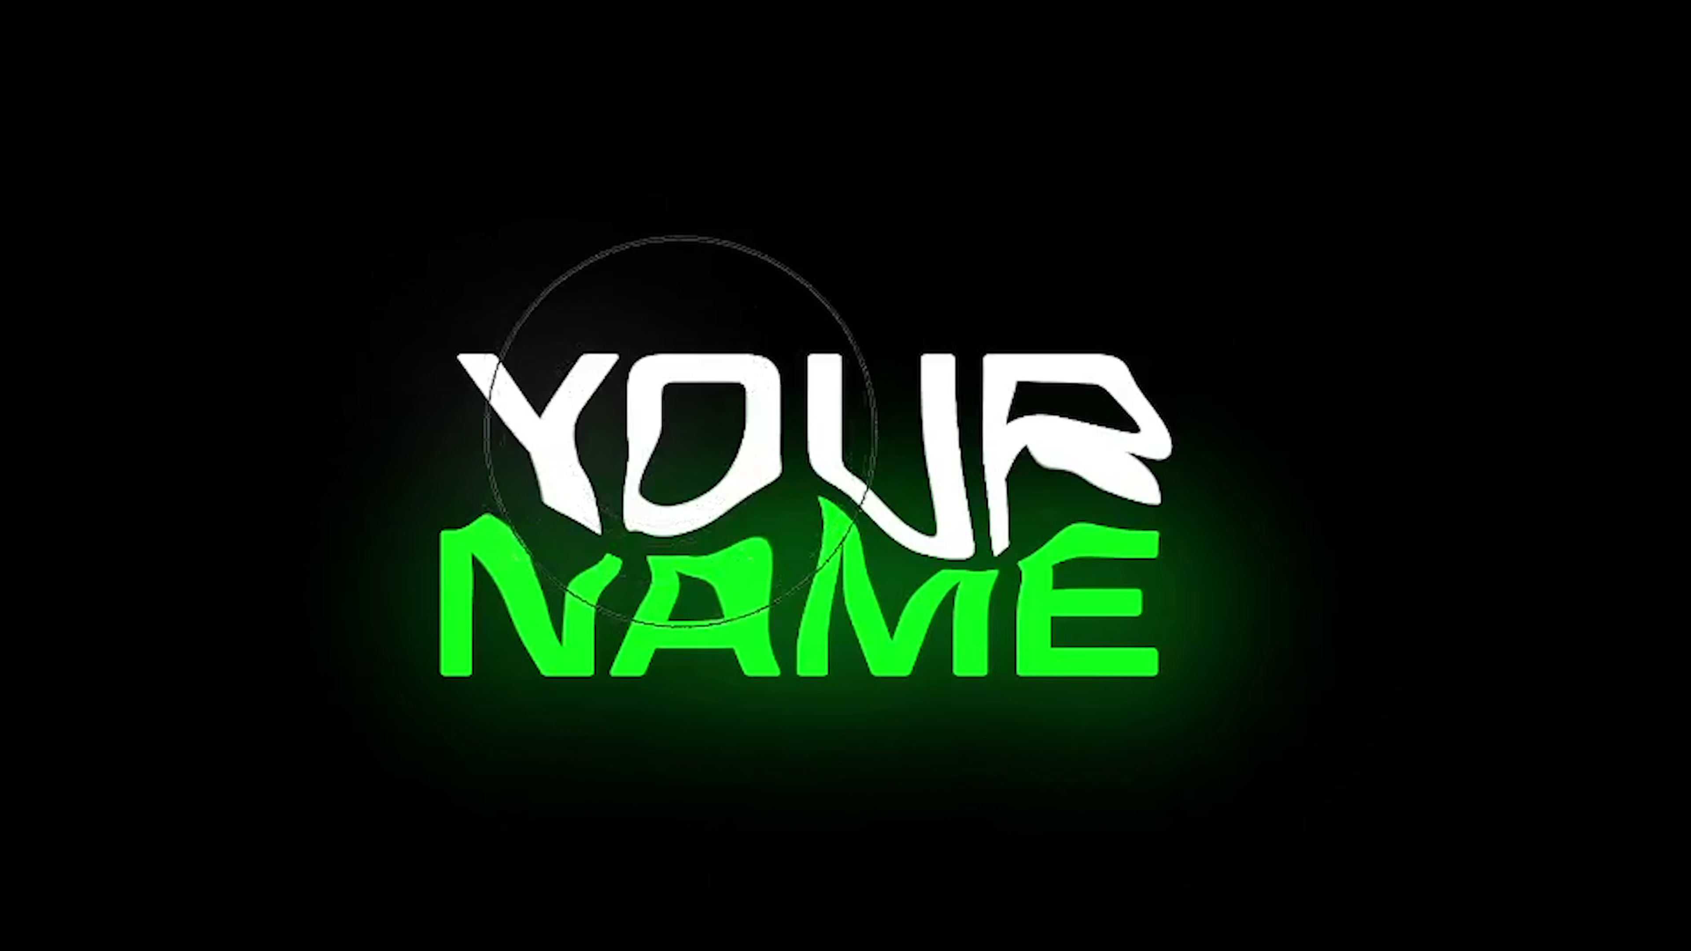
{"action": "left_click", "coordinate": [682, 432]}
{"action": "key", "text": "bracketright"}
{"action": "key", "text": "bracketright"}
{"action": "key", "text": "bracketright"}
{"action": "left_click", "coordinate": [985, 452]}
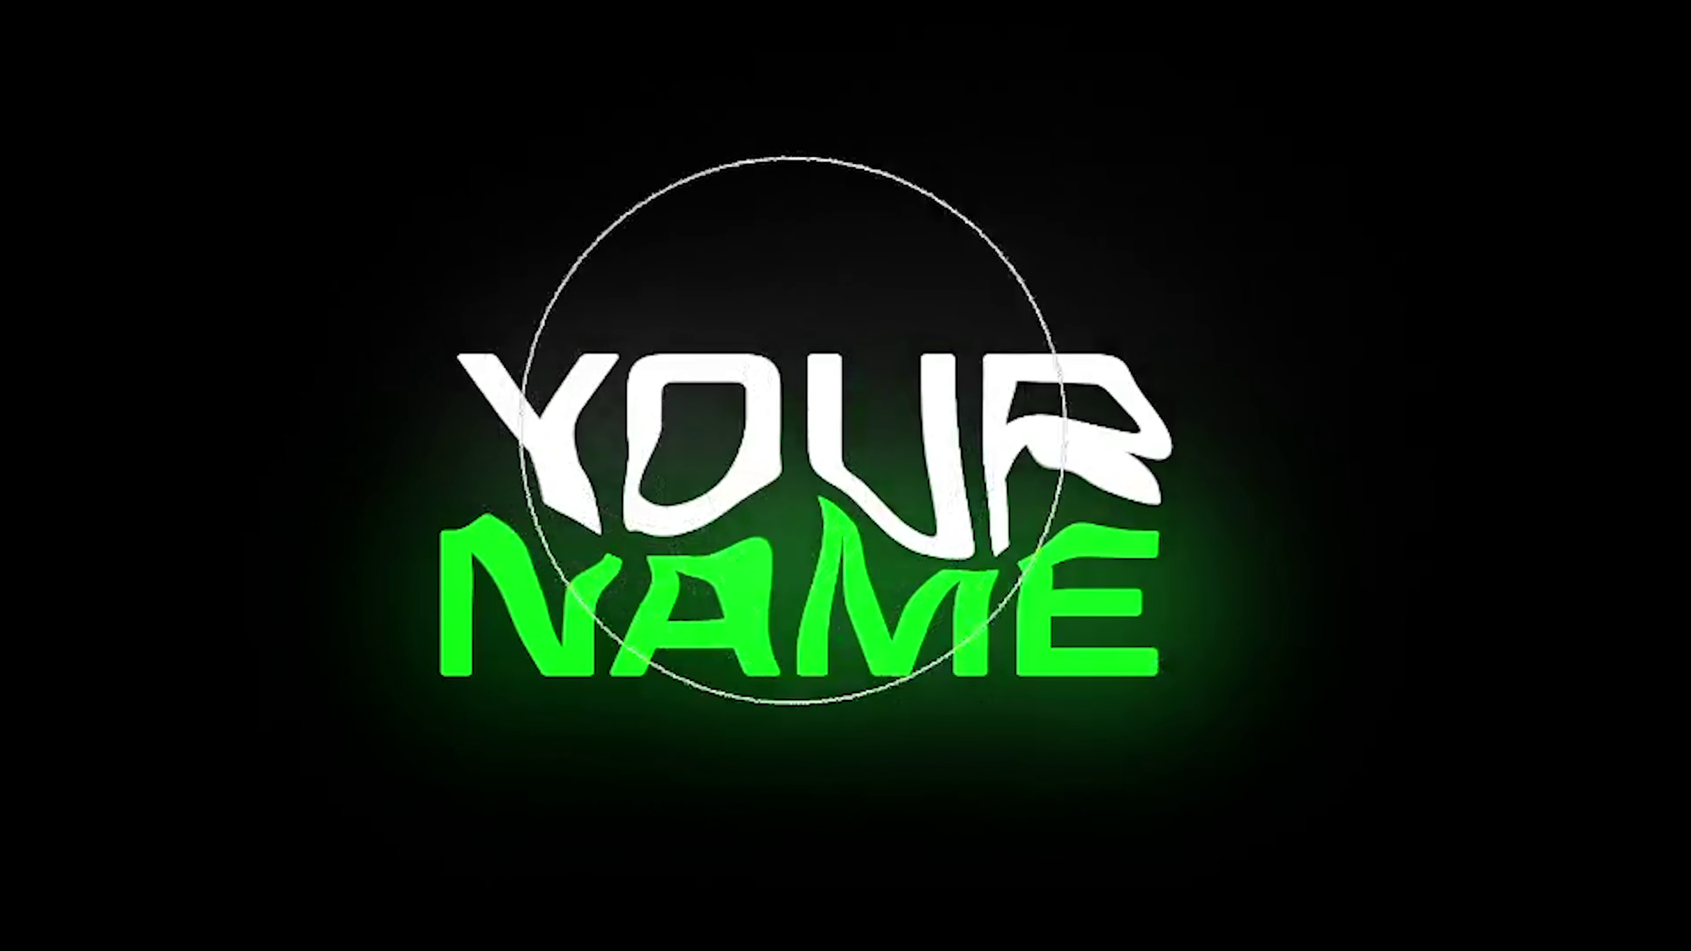
{"action": "left_click", "coordinate": [503, 441]}
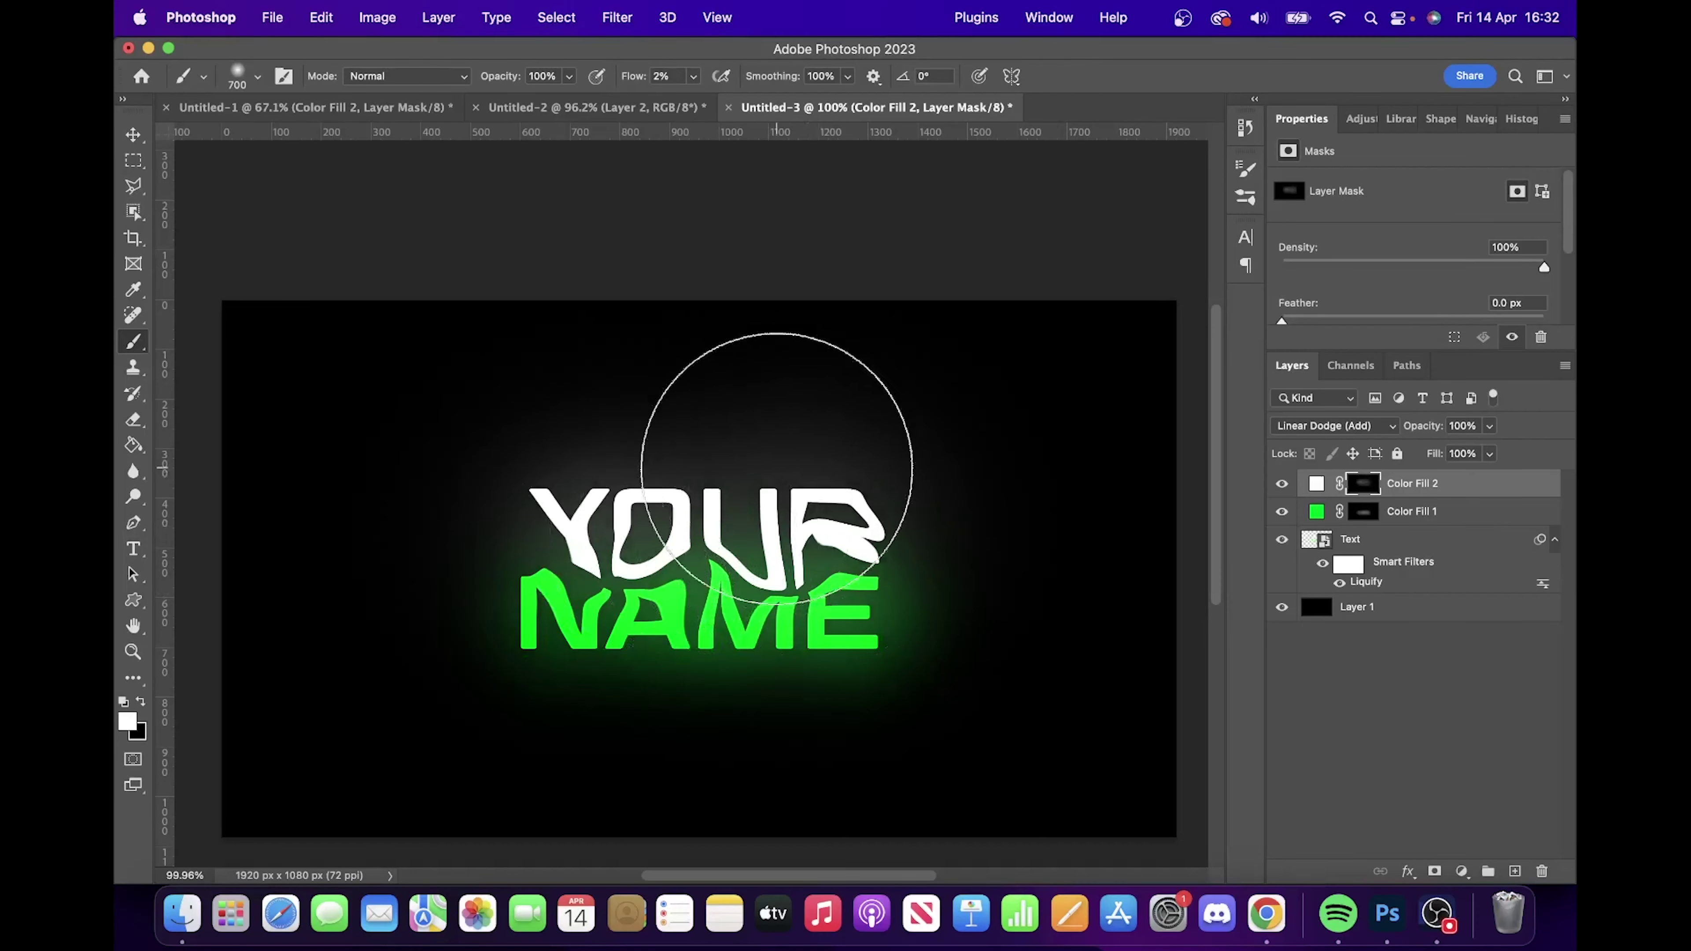
{"action": "scroll", "coordinate": [750, 402], "scroll_direction": "down", "scroll_amount": 2}
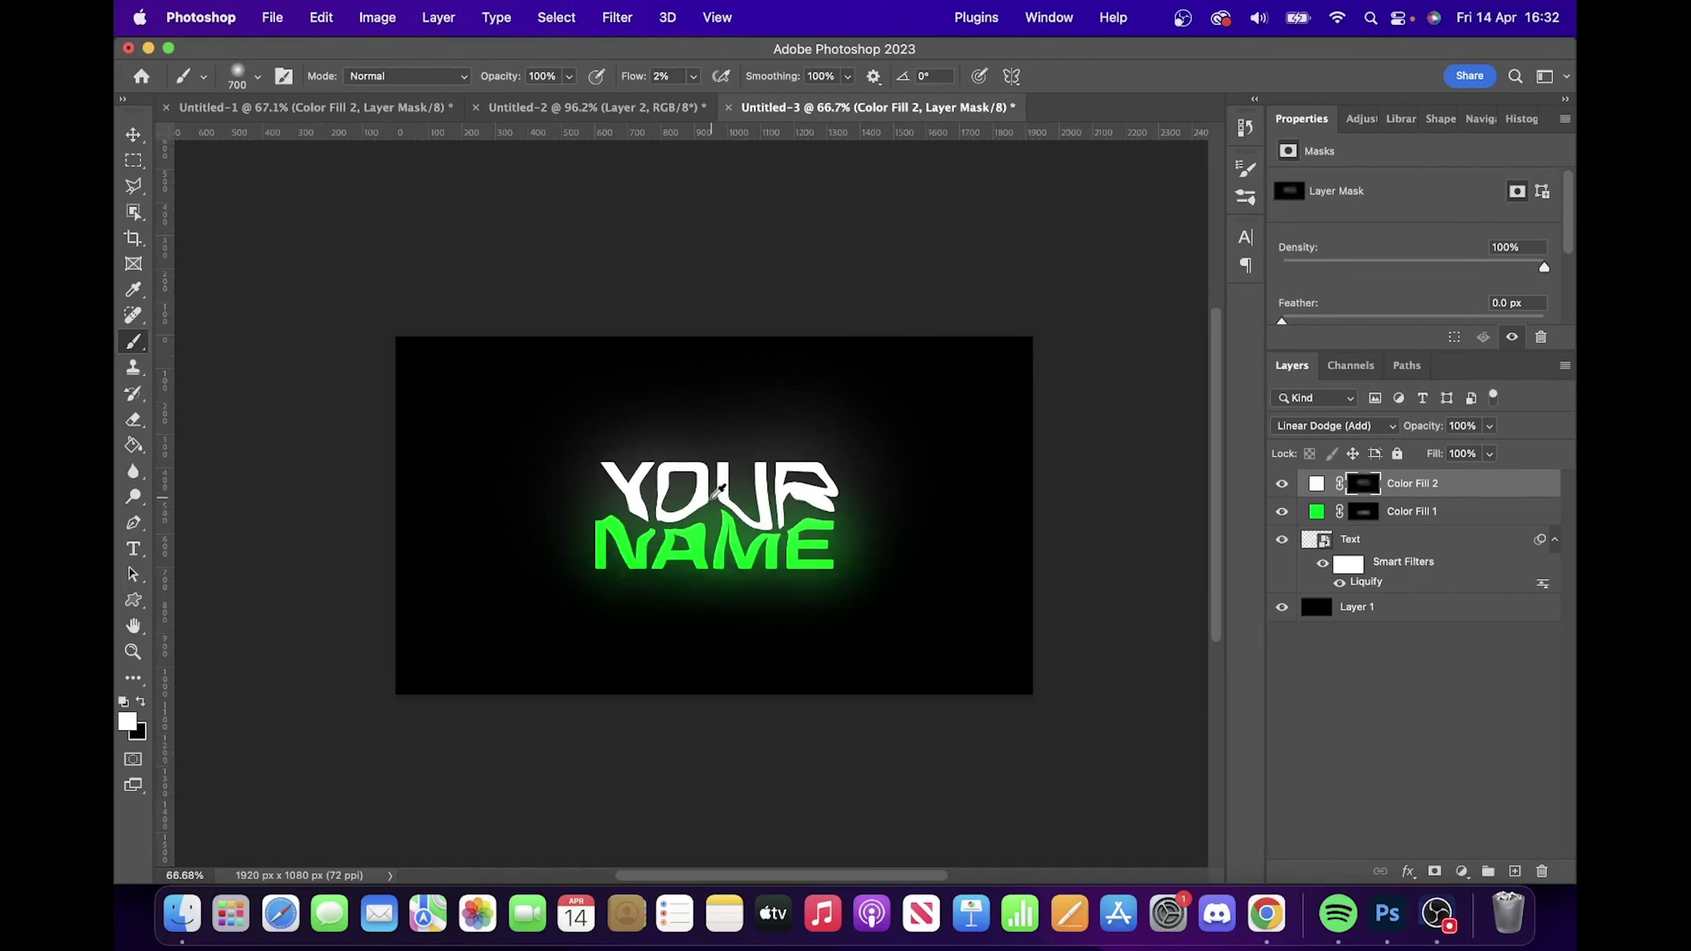
{"action": "scroll", "coordinate": [719, 491], "scroll_direction": "up", "scroll_amount": 3}
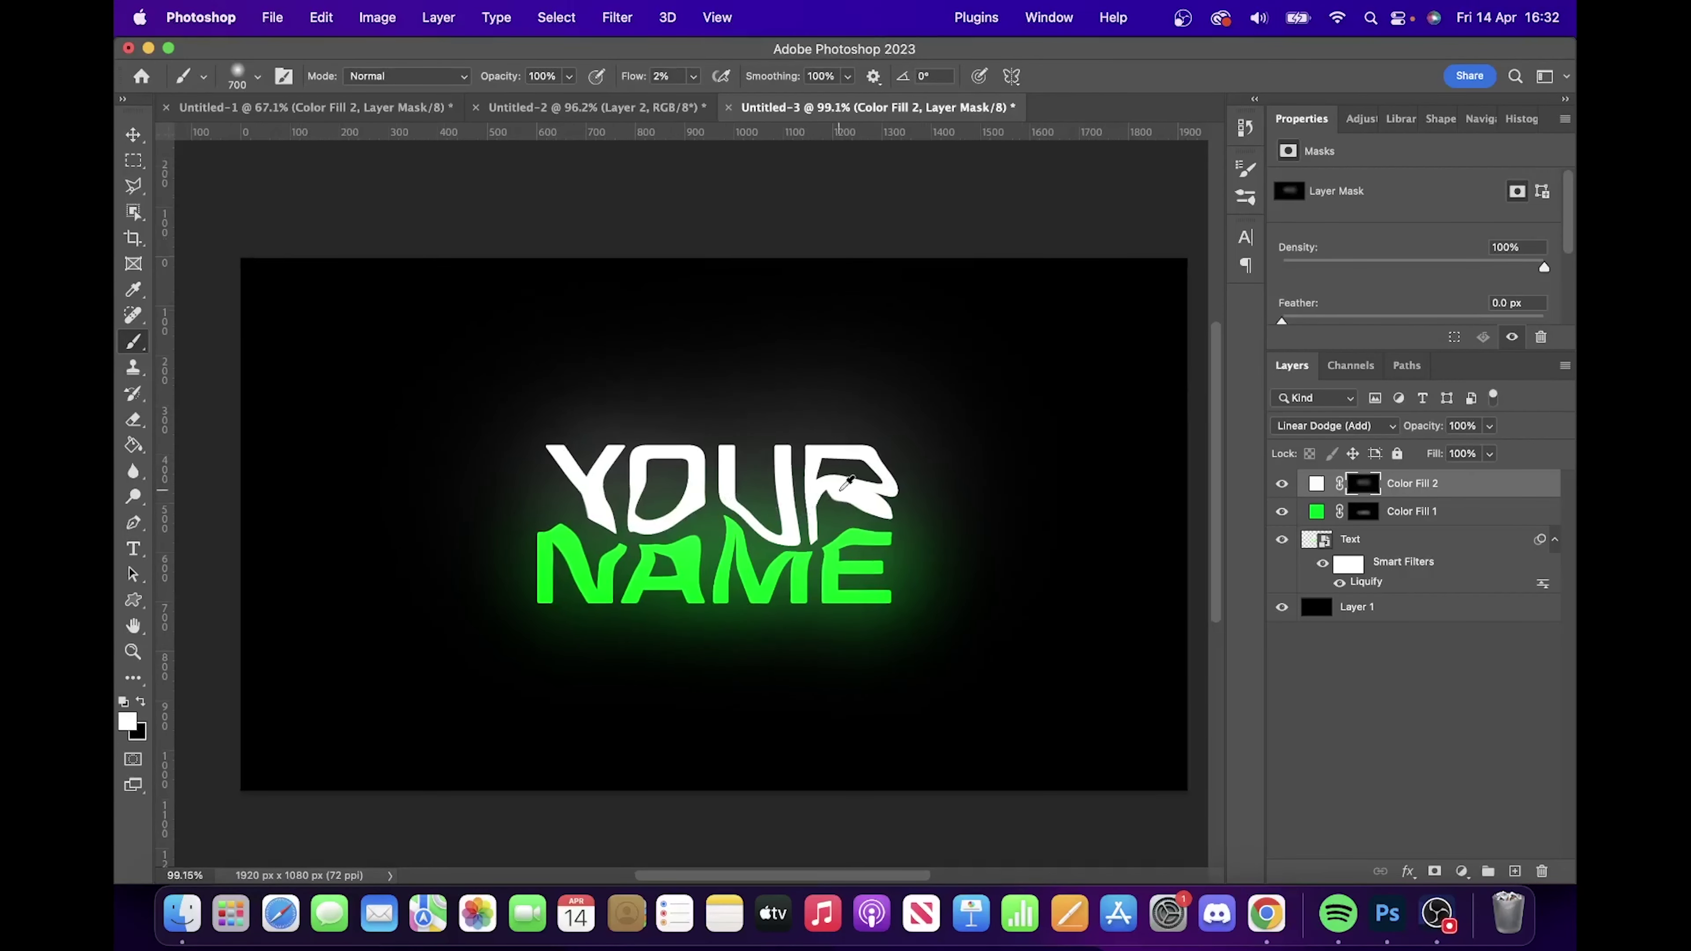
{"action": "scroll", "coordinate": [847, 481], "scroll_direction": "down", "scroll_amount": 2}
{"action": "scroll", "coordinate": [842, 482], "scroll_direction": "up", "scroll_amount": 2}
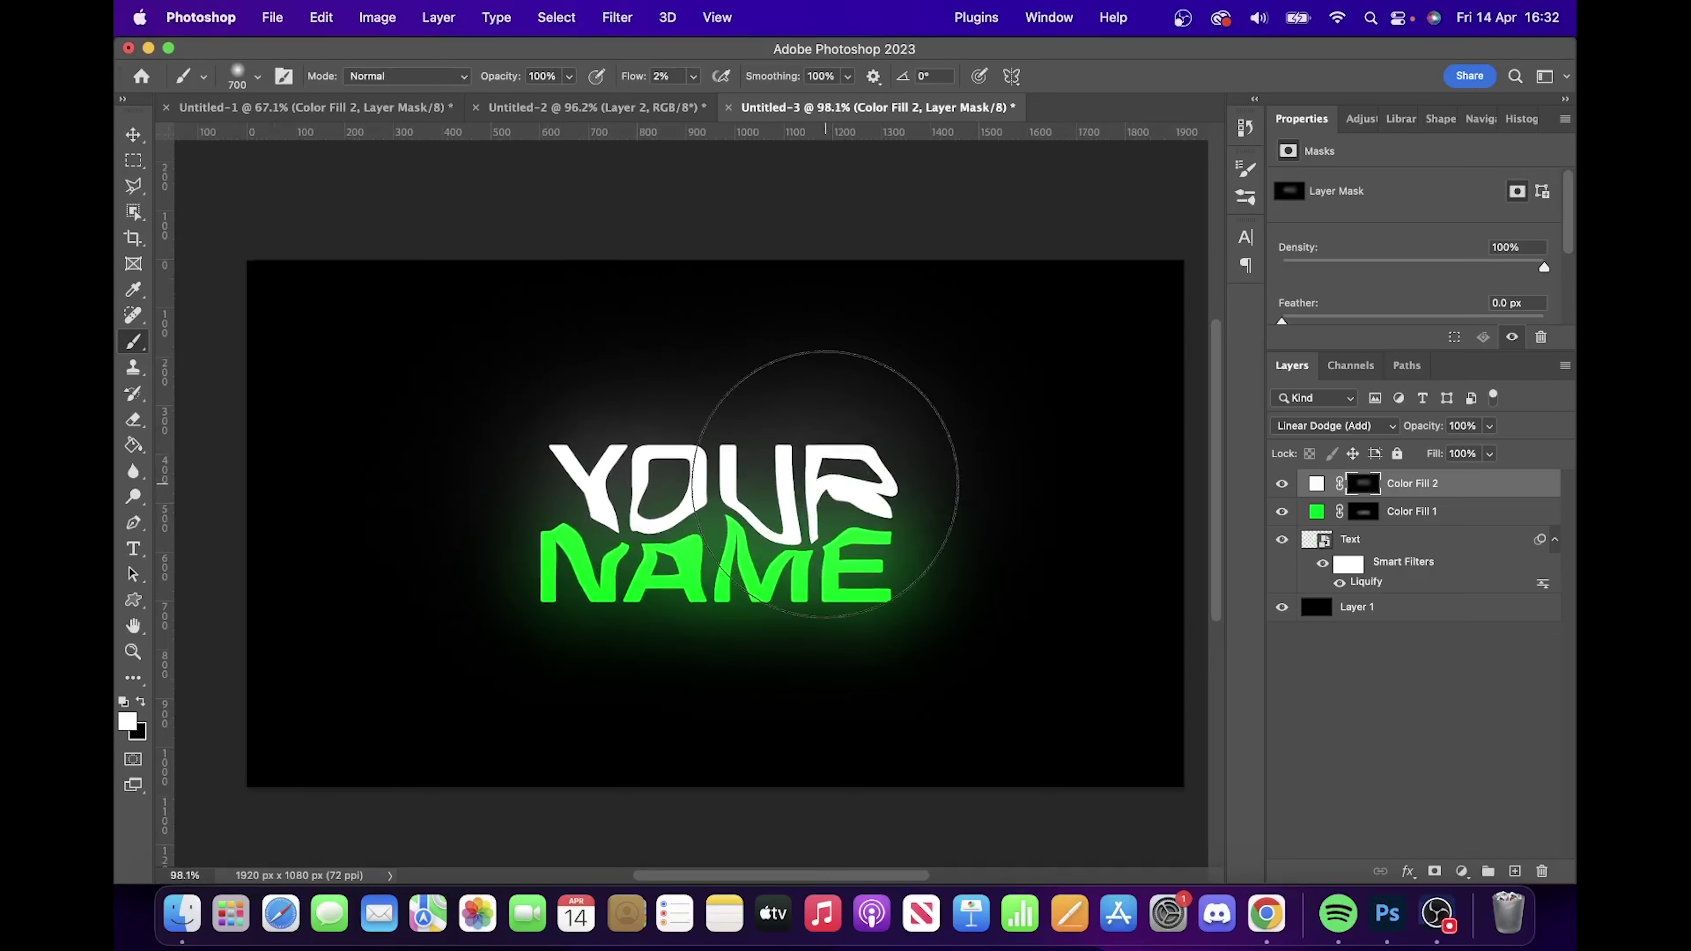
{"action": "scroll", "coordinate": [825, 485], "scroll_direction": "right", "scroll_amount": 2}
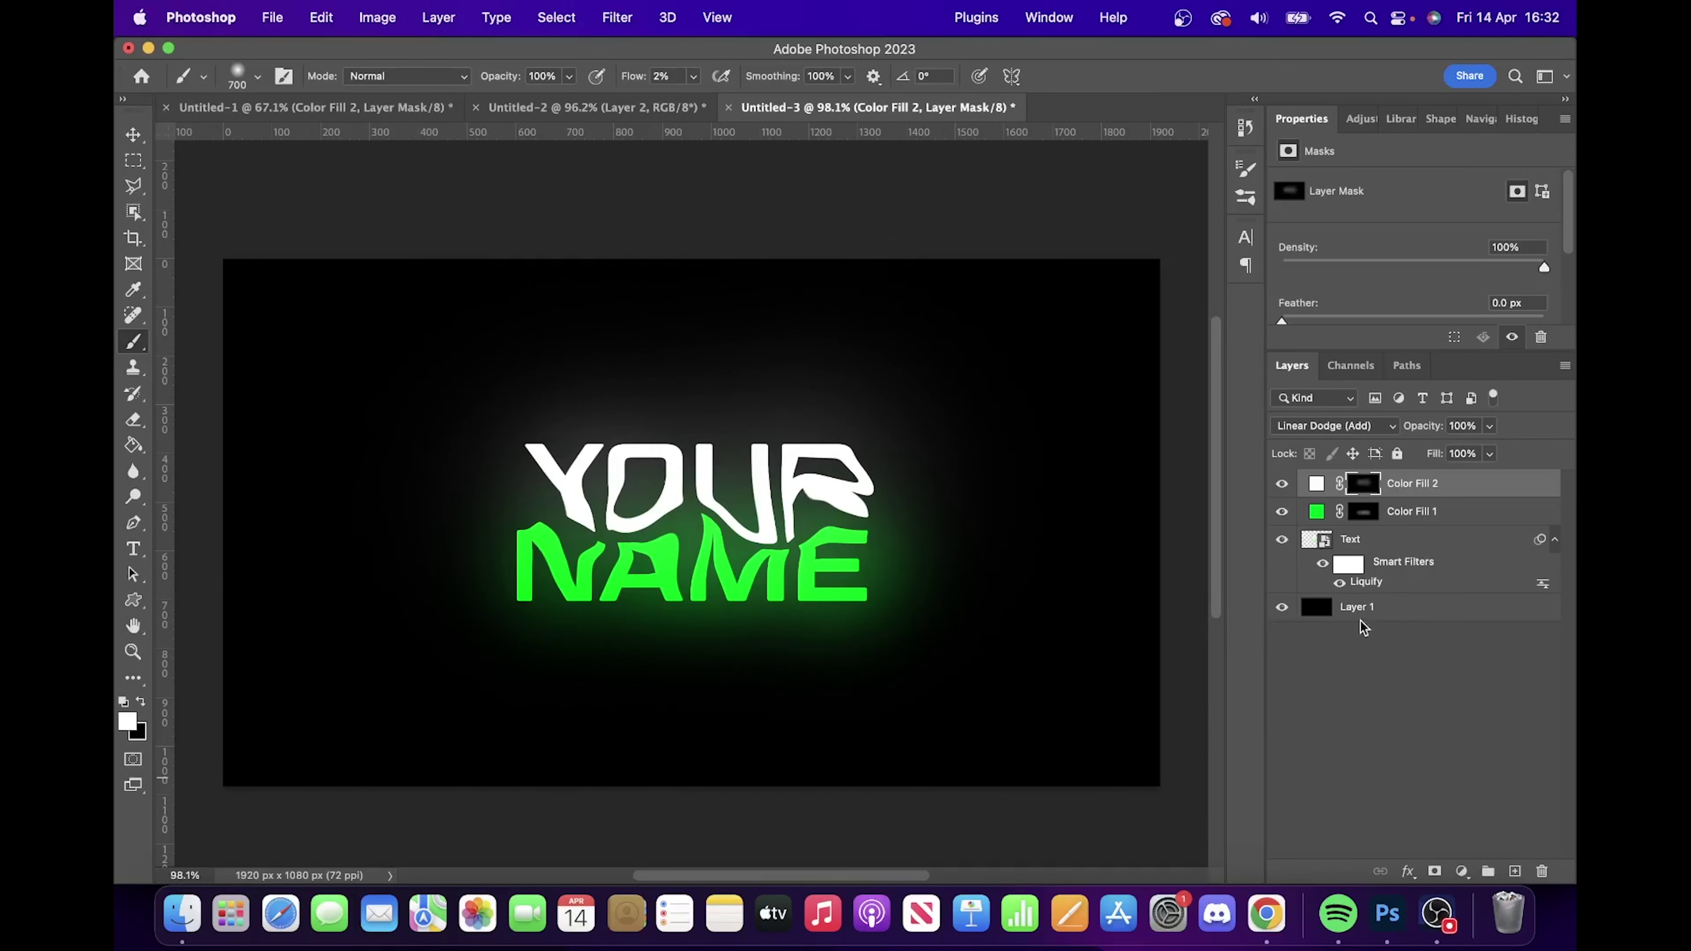
- Try out a transparent PNG-24 Save for Web export with the black background layer temporarily hidden
{"action": "left_click", "coordinate": [1370, 607]}
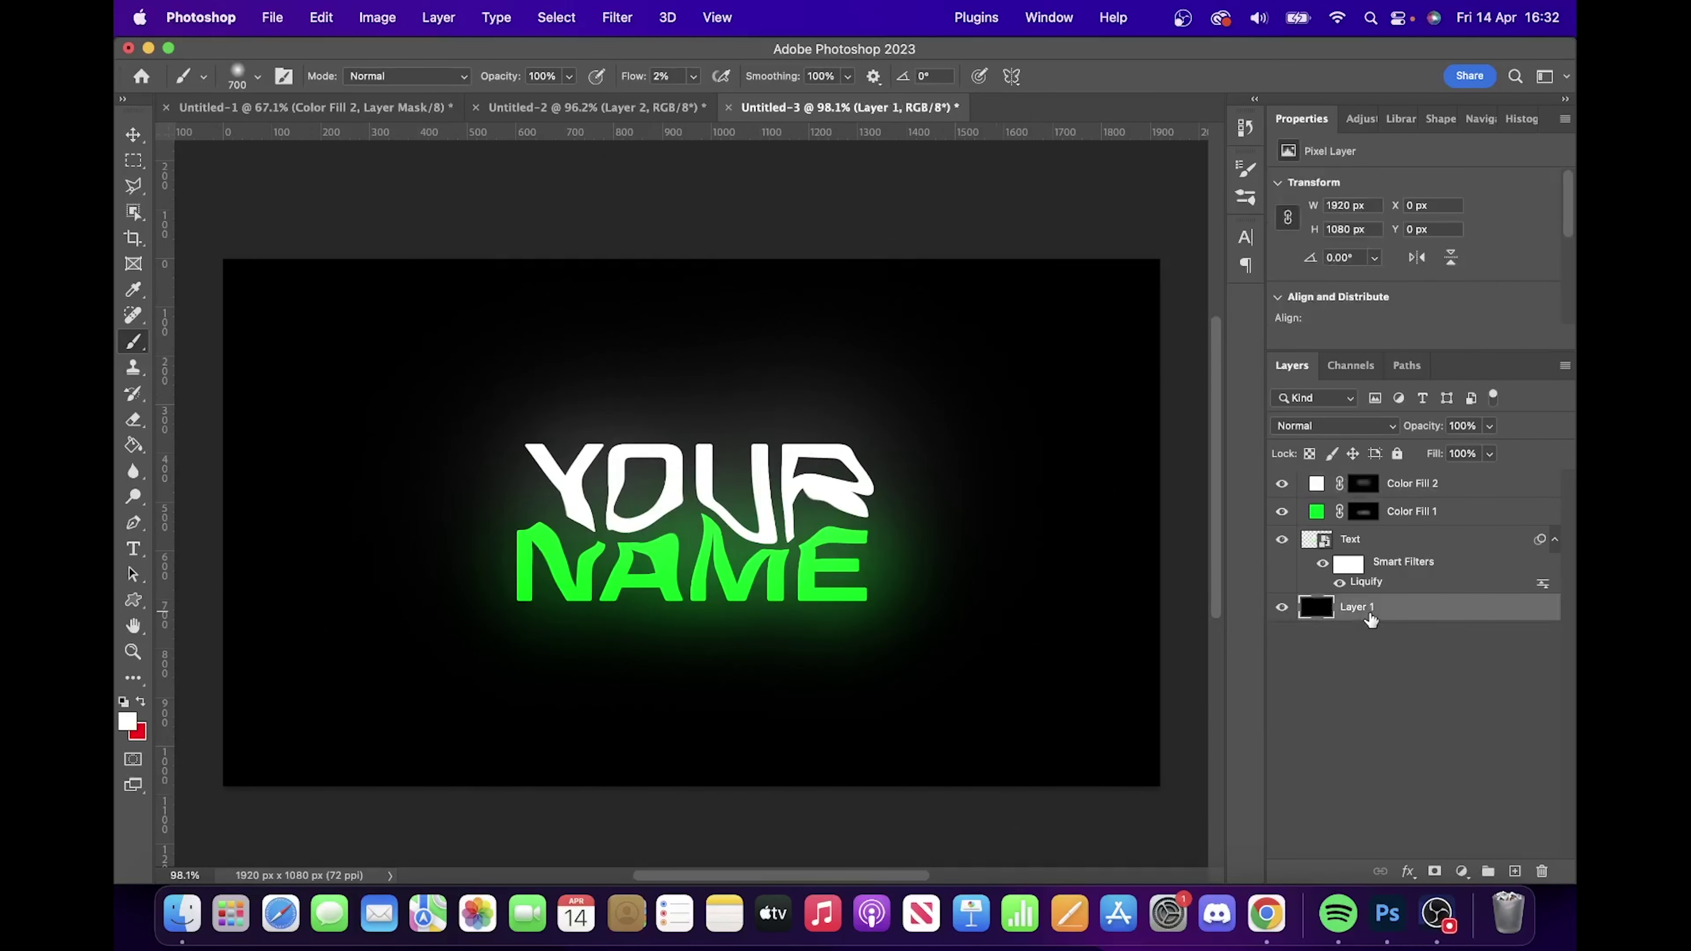
{"action": "left_click", "coordinate": [1281, 607]}
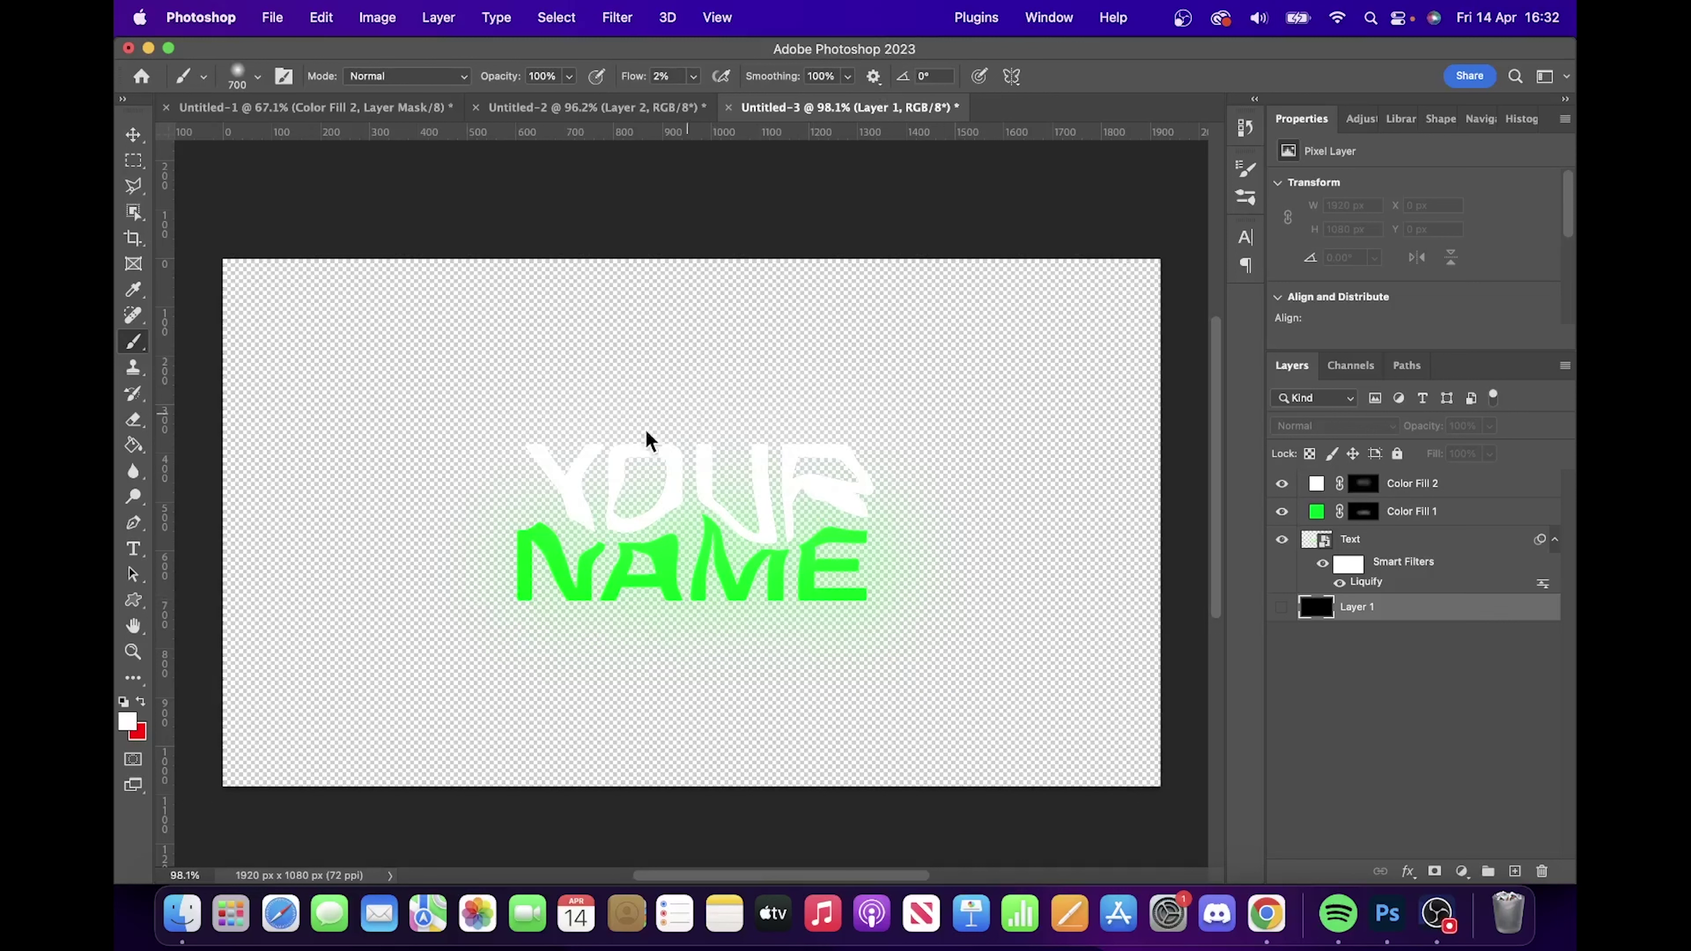
{"action": "left_click", "coordinate": [272, 19]}
{"action": "mouse_move", "coordinate": [301, 345]}
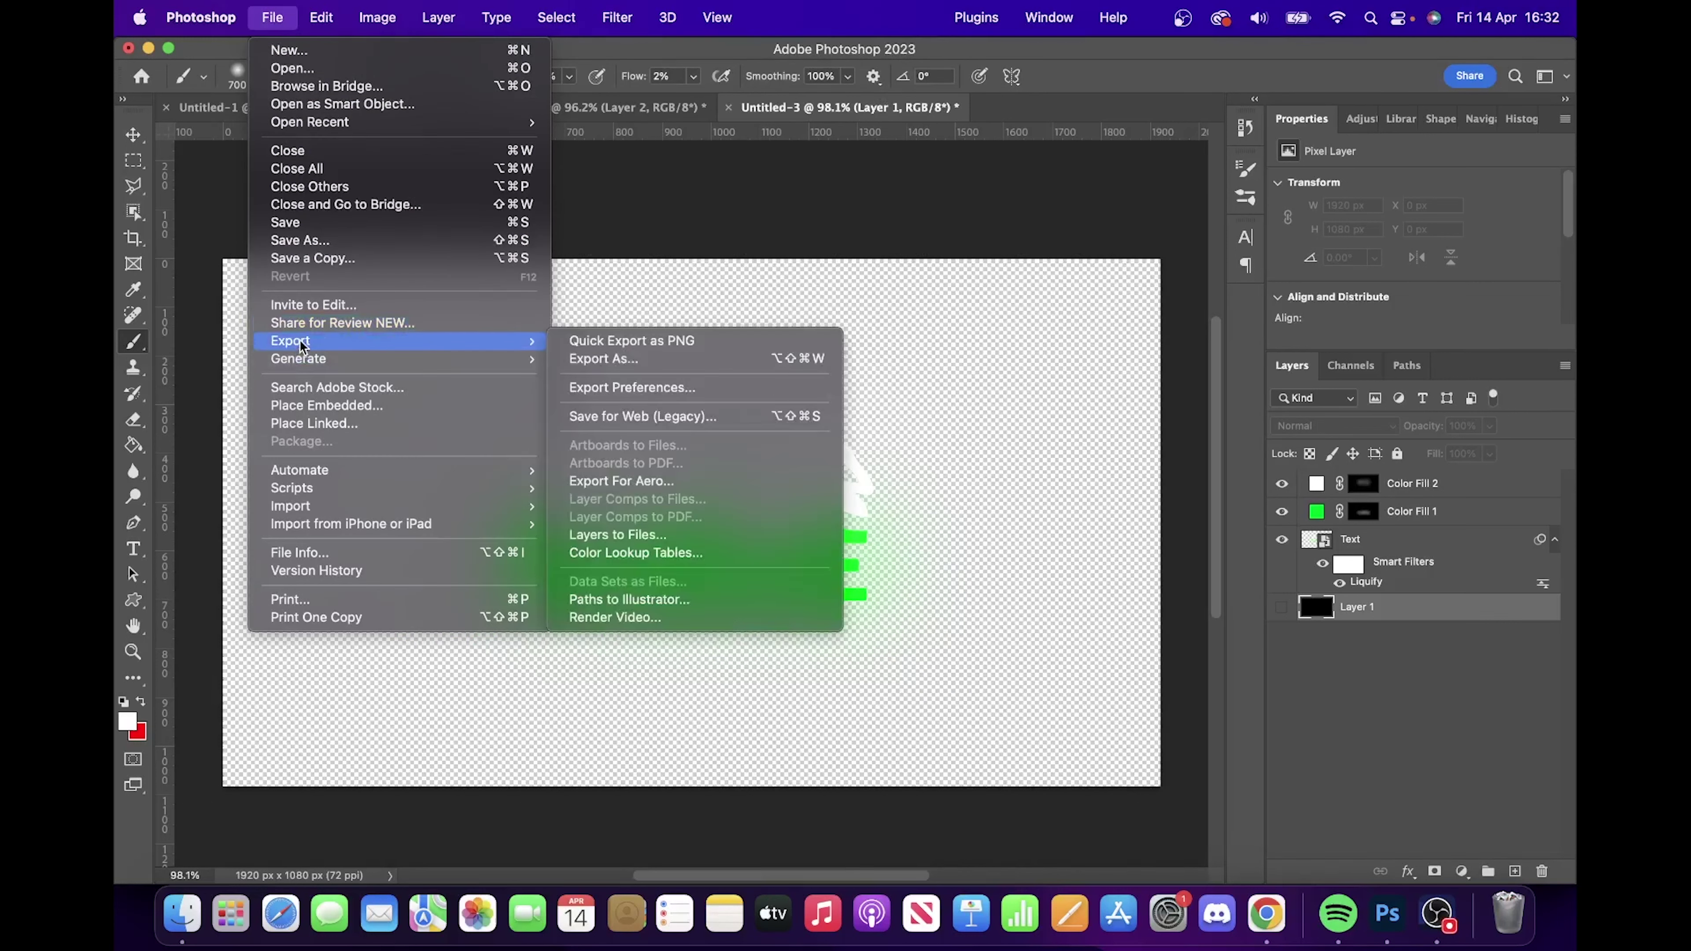
{"action": "left_click", "coordinate": [619, 417]}
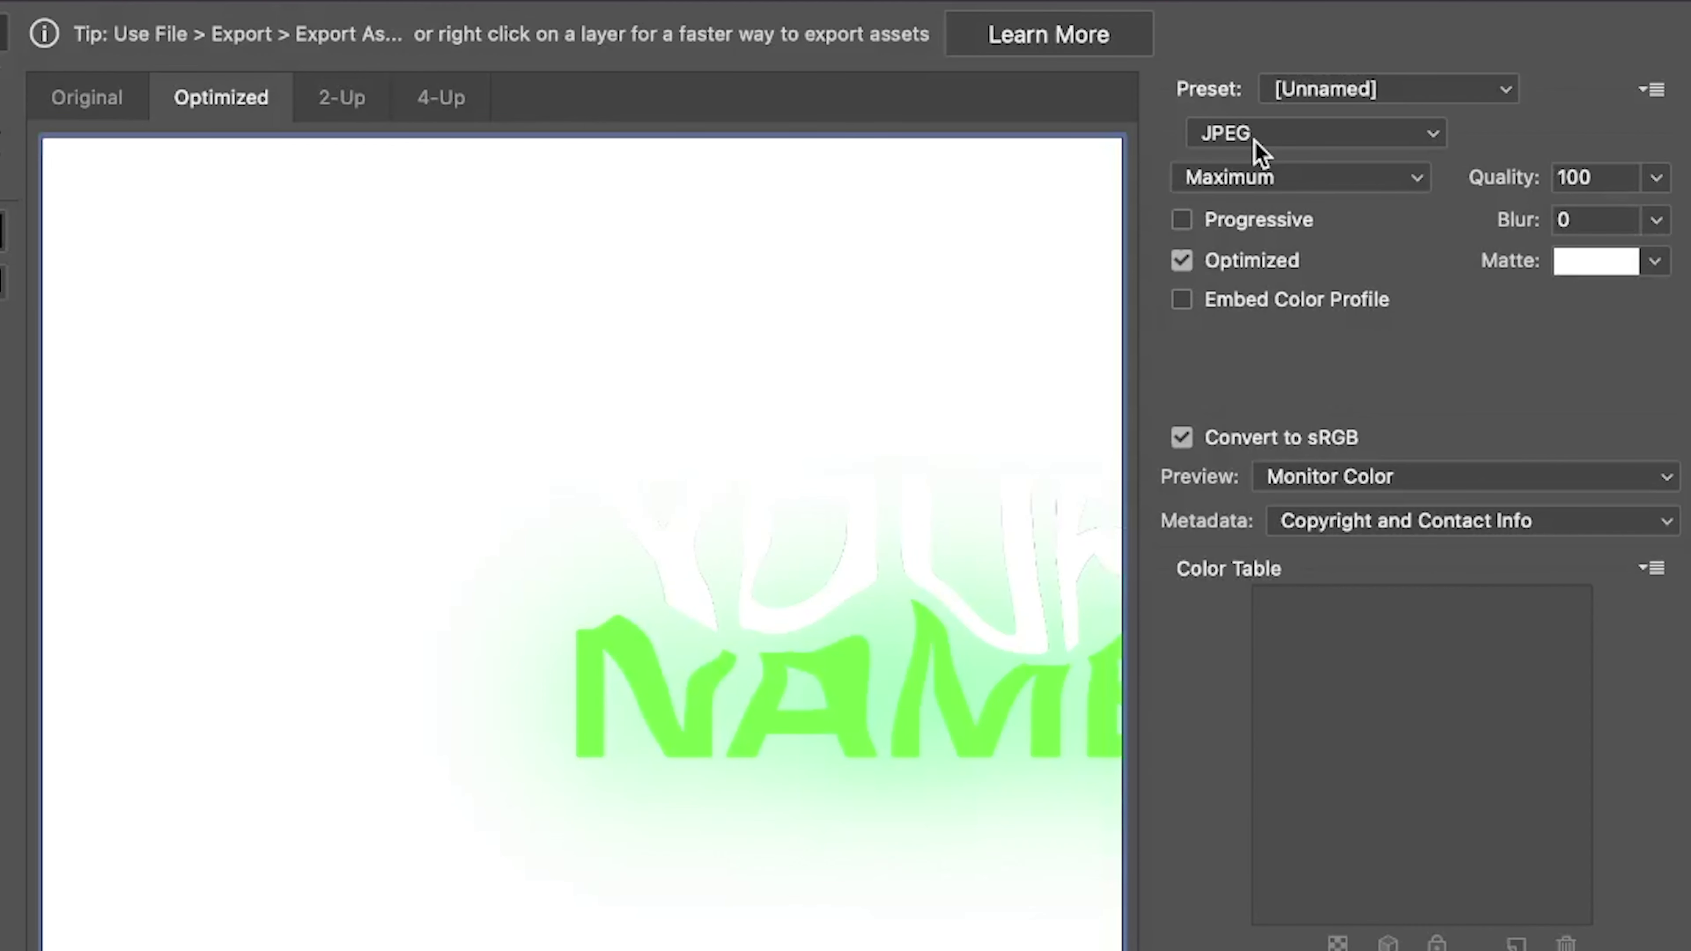
{"action": "left_click", "coordinate": [1256, 136]}
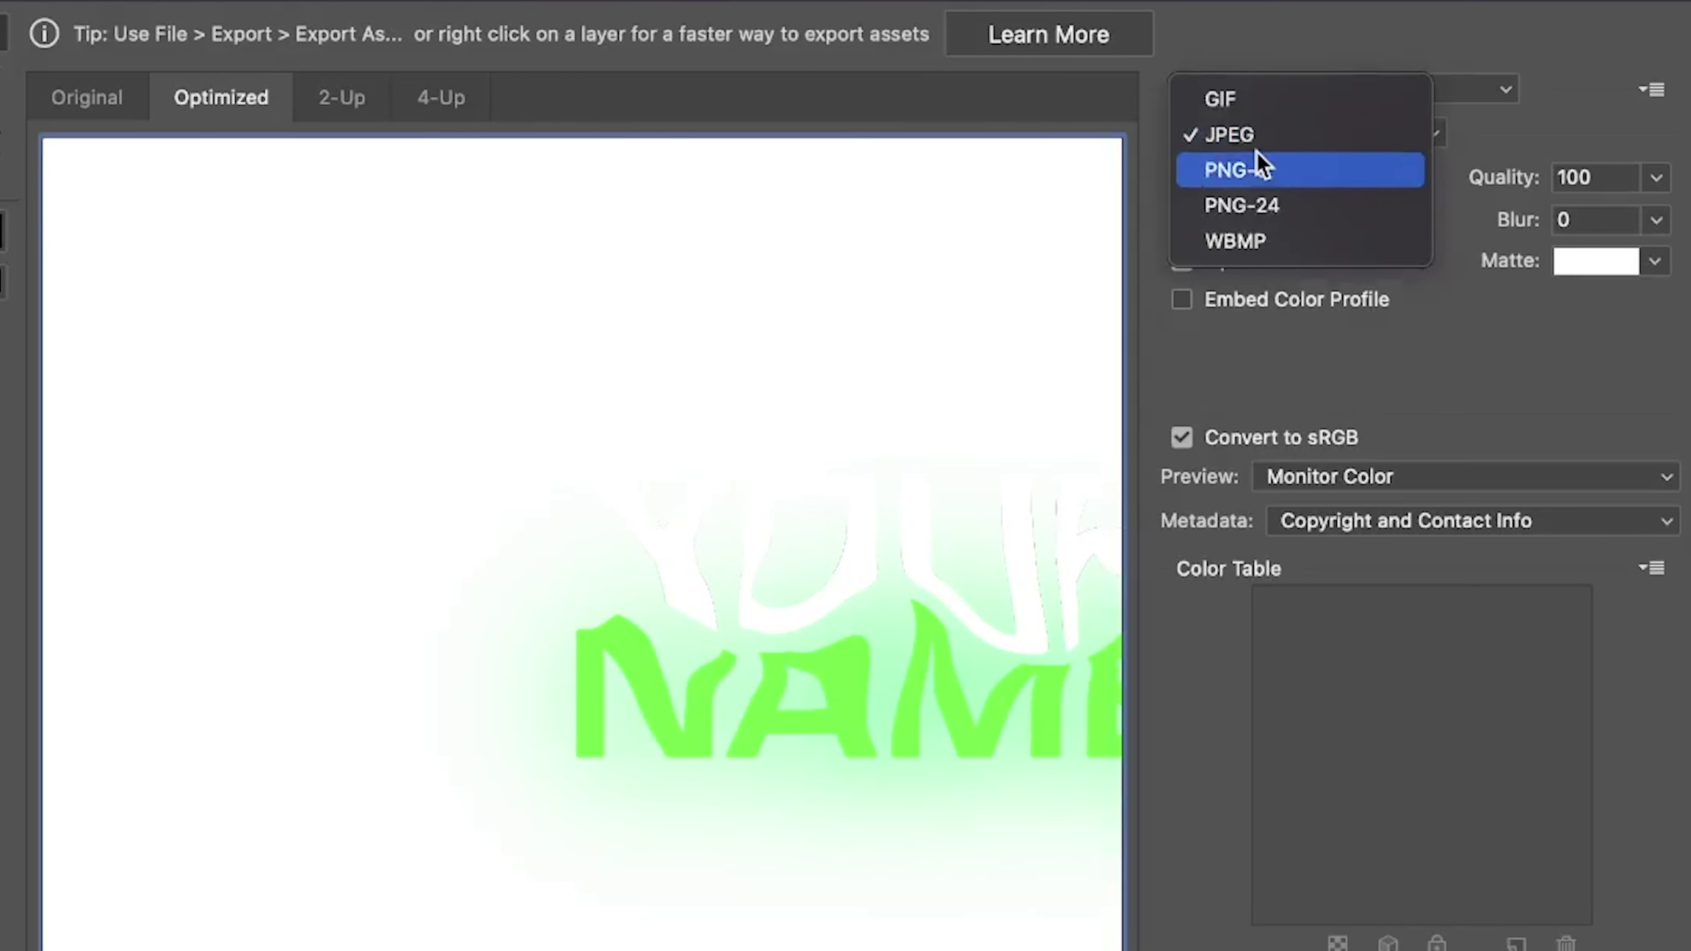
{"action": "left_click", "coordinate": [1258, 212]}
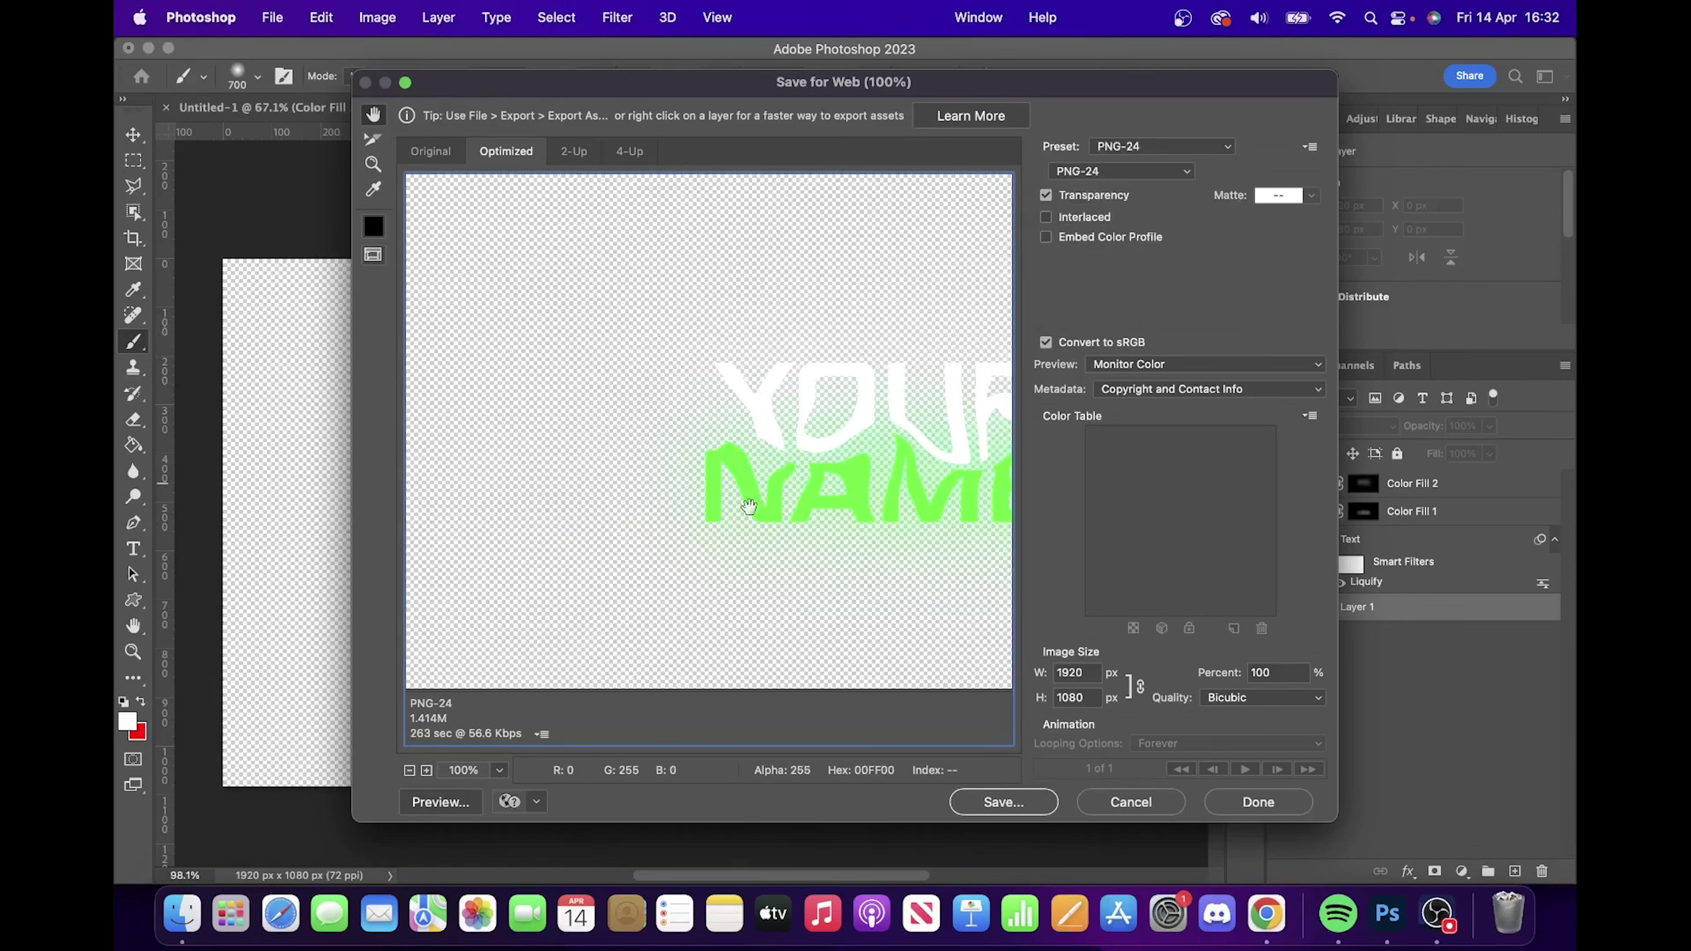
{"action": "left_click", "coordinate": [1132, 803]}
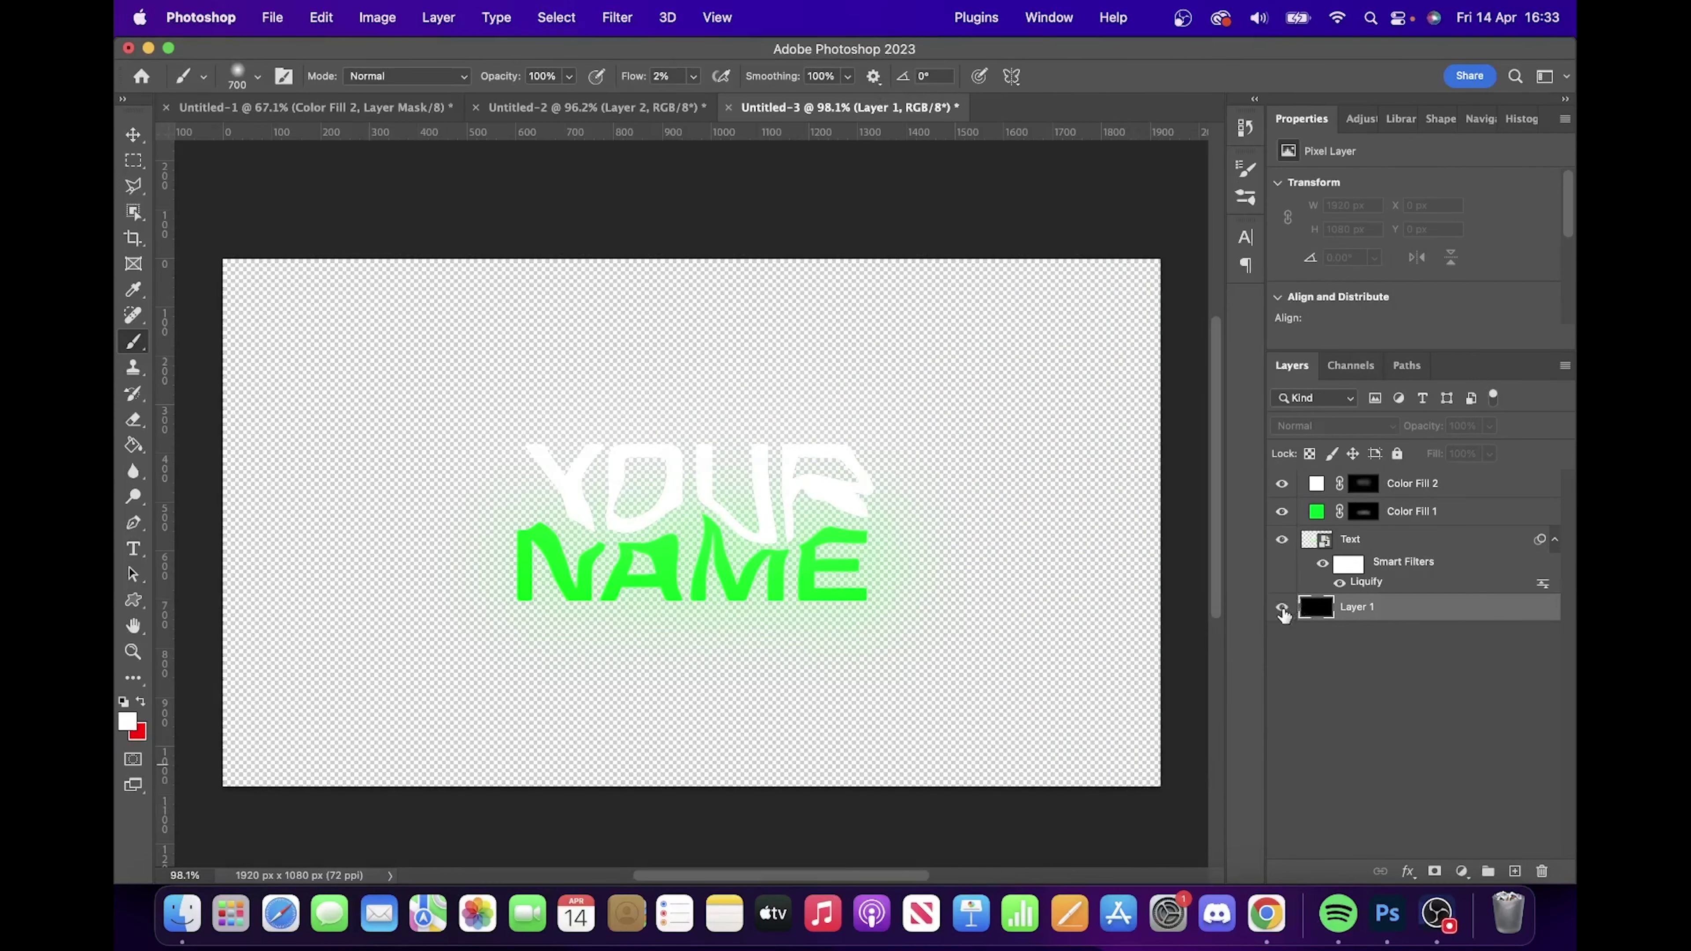
{"action": "left_click", "coordinate": [1281, 607]}
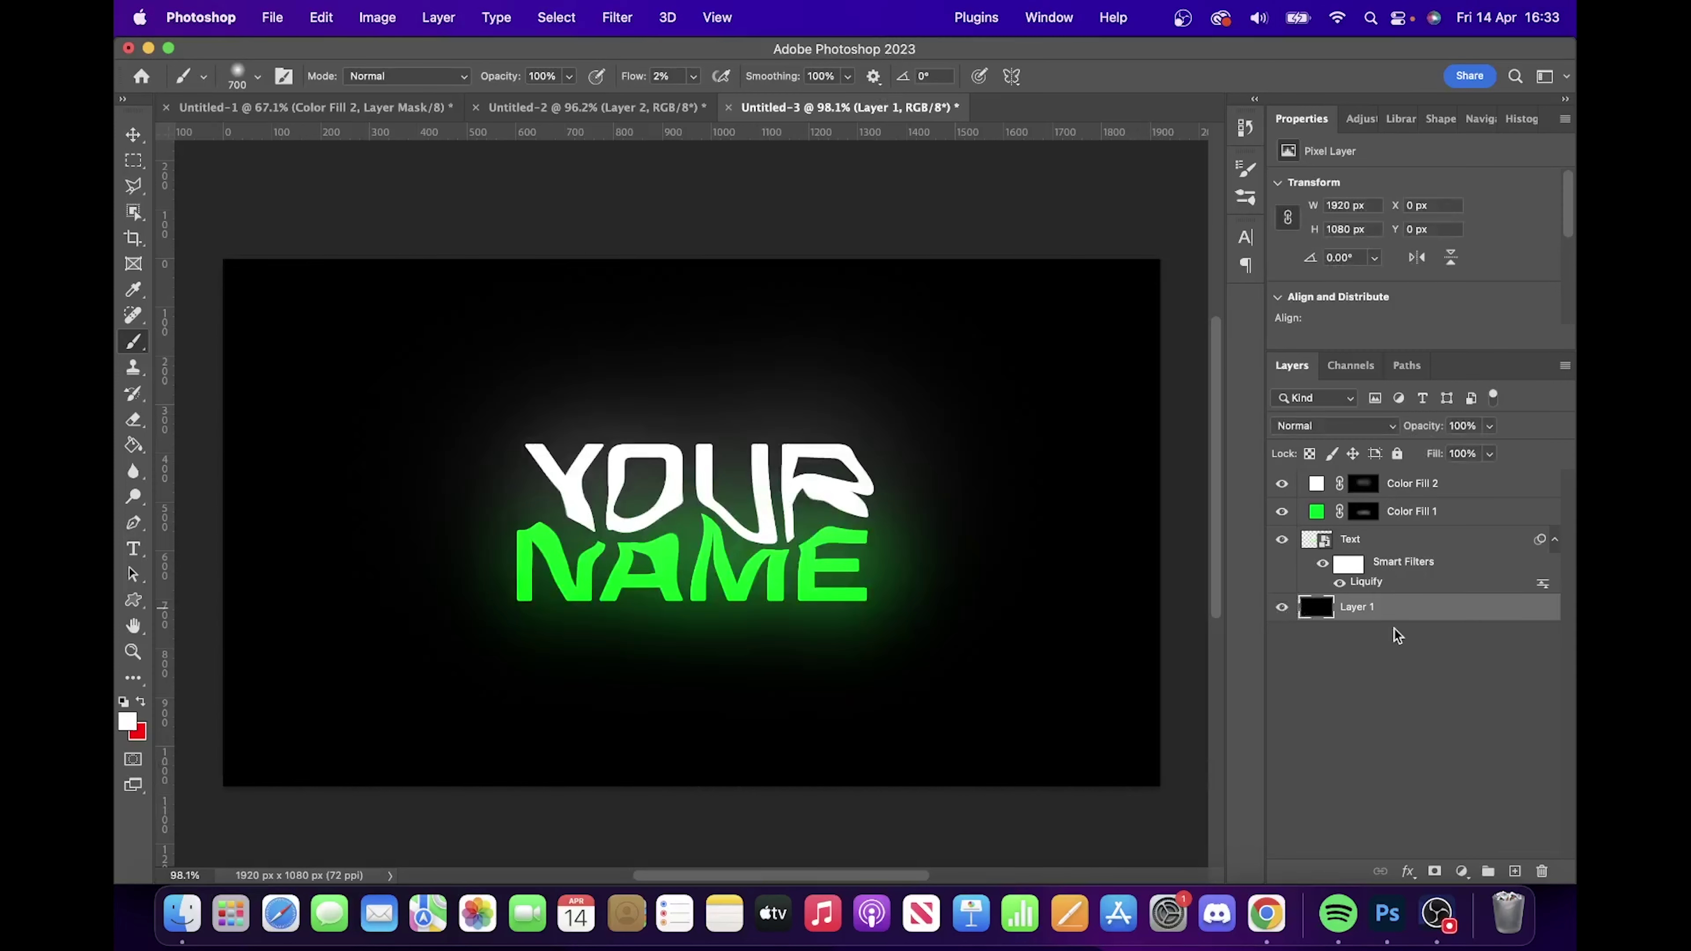
- Add a new layer above the black background layer and set the brush to 35% flow and size 900
{"action": "left_click", "coordinate": [1515, 872]}
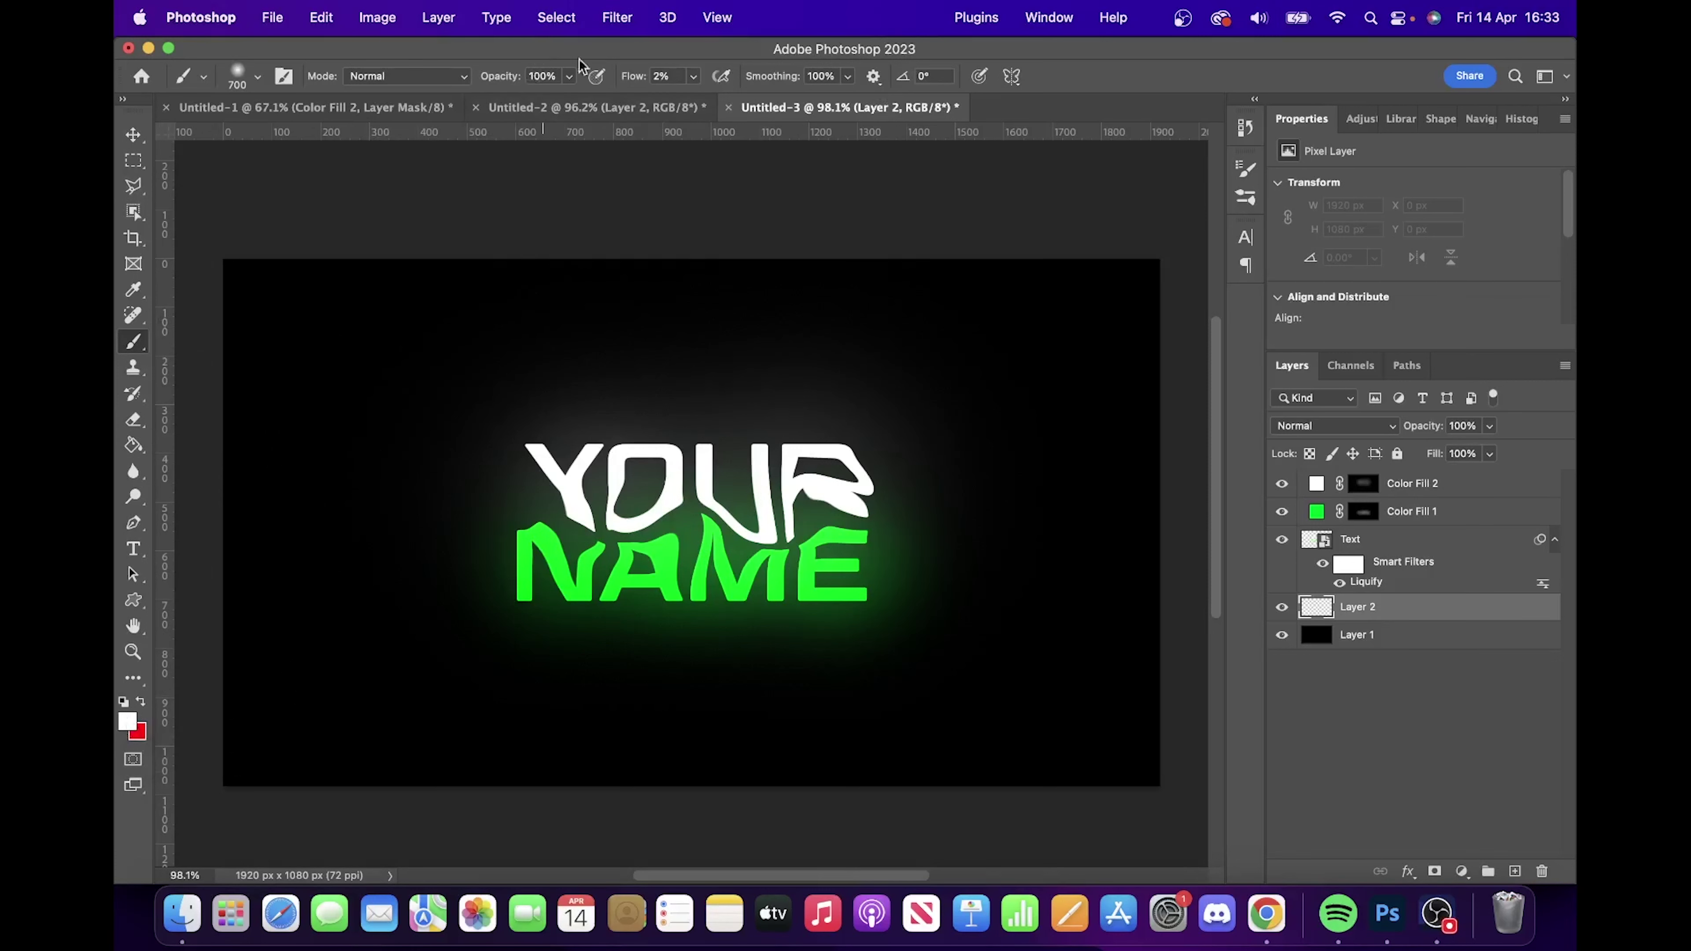
{"action": "left_click", "coordinate": [692, 83]}
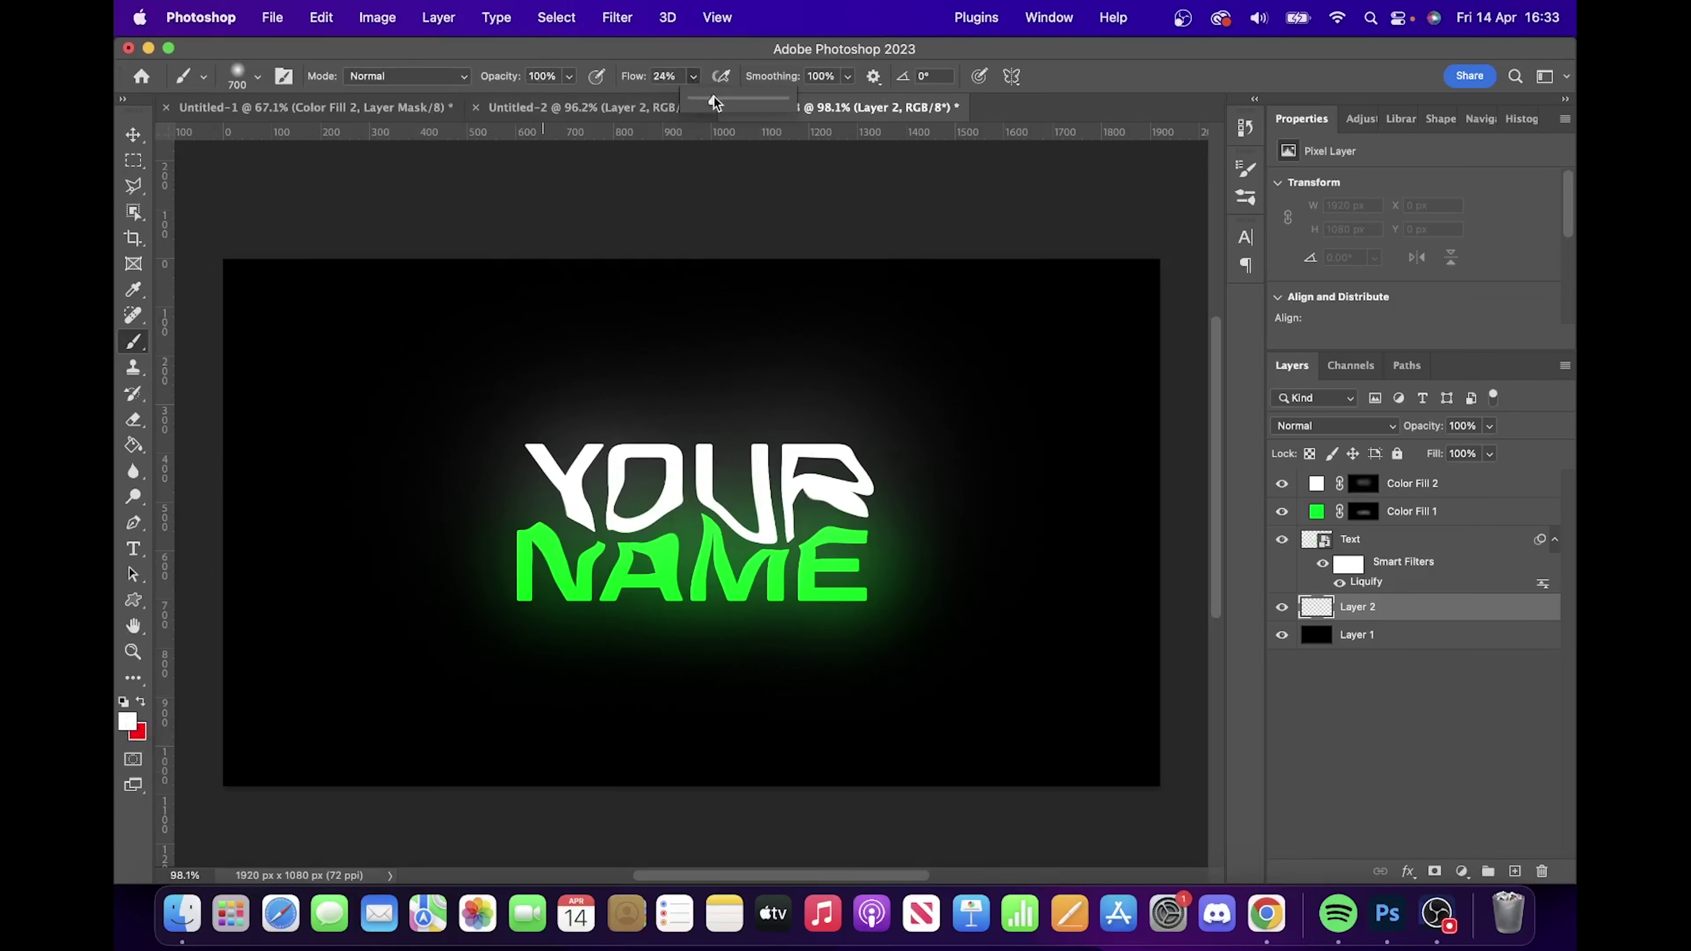
{"action": "left_click_drag", "start_coordinate": [721, 95], "coordinate": [723, 96]}
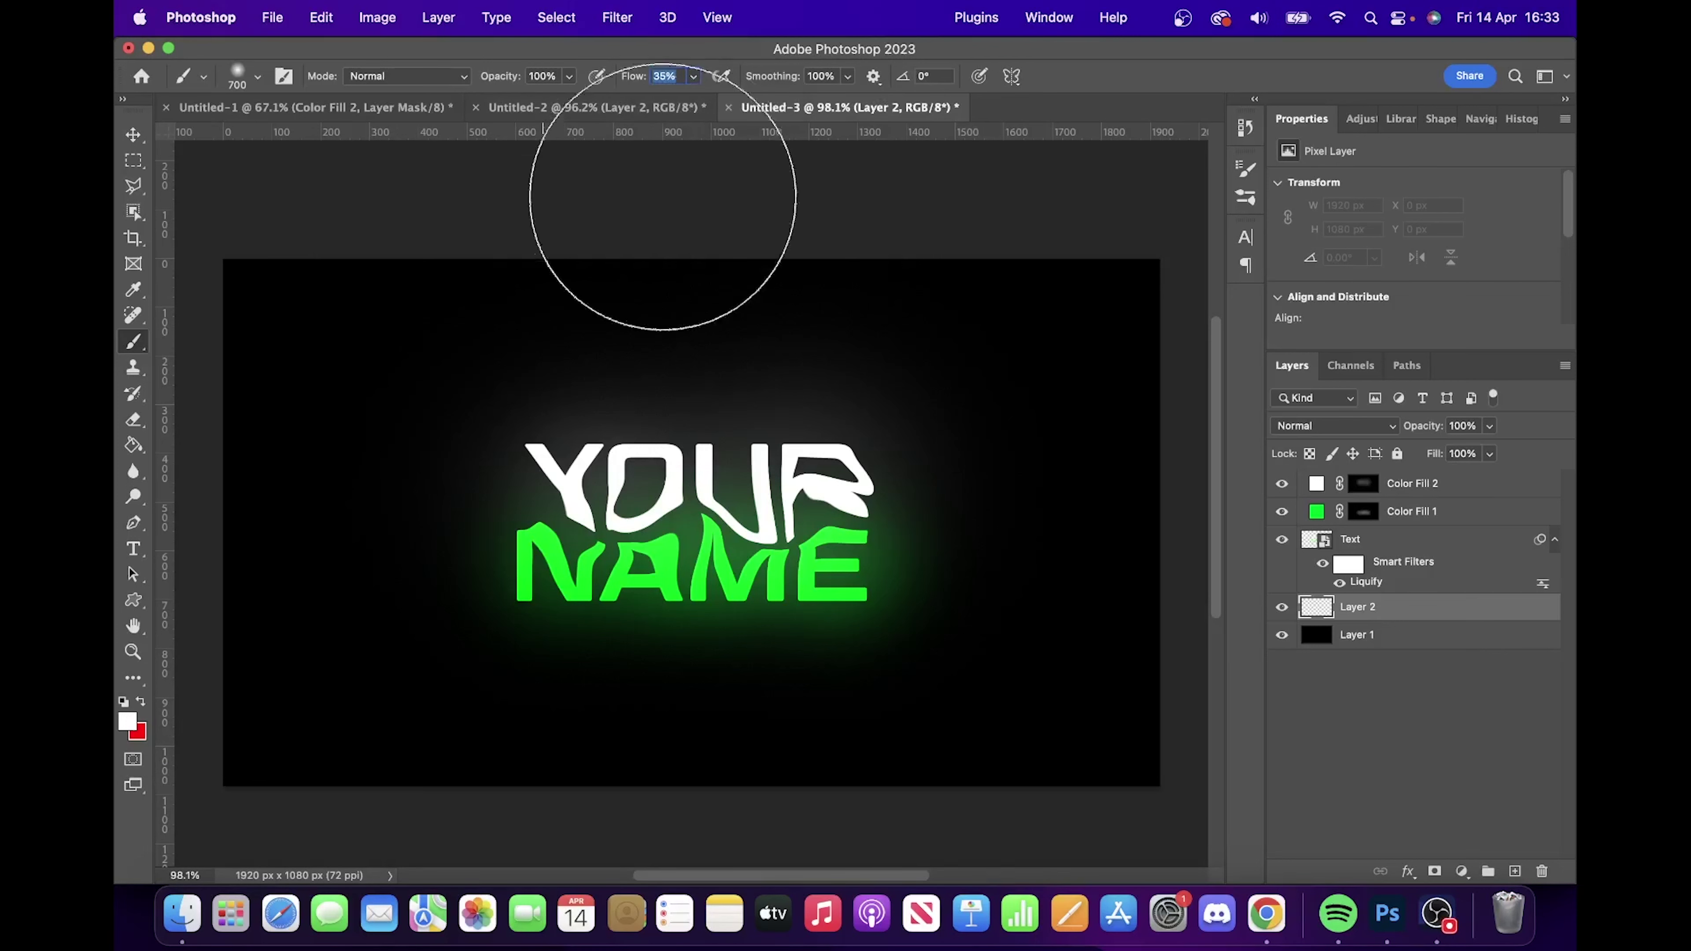
{"action": "scroll", "coordinate": [680, 296], "scroll_direction": "up", "scroll_amount": 5}
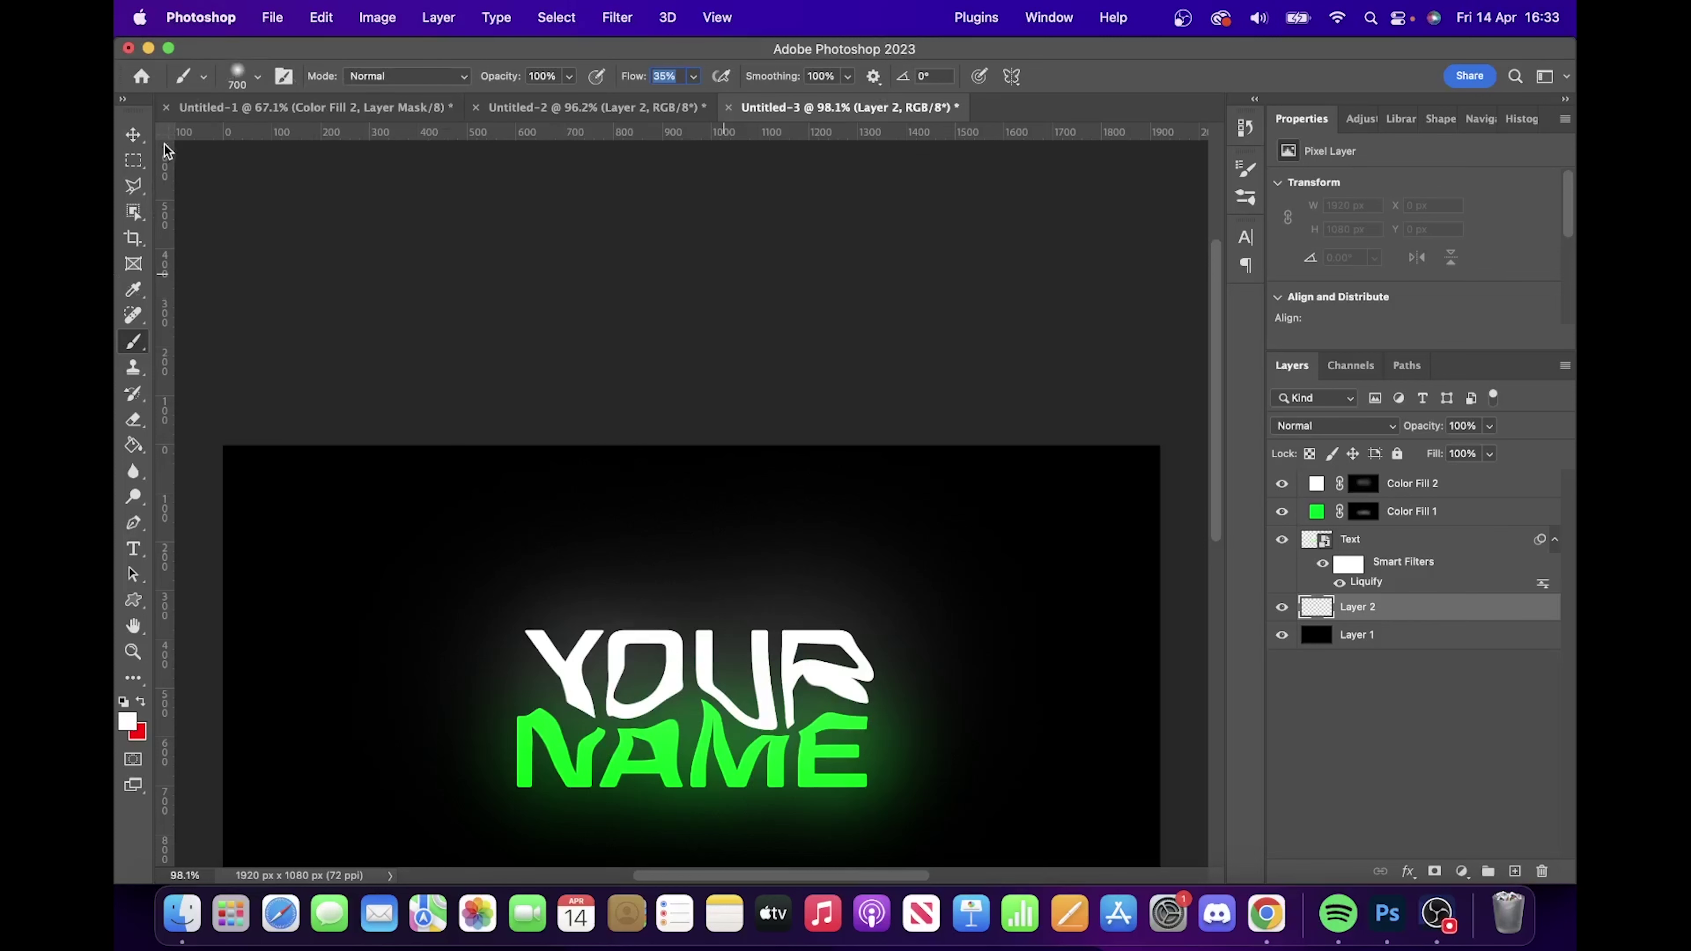
{"action": "left_click", "coordinate": [133, 135]}
{"action": "left_click", "coordinate": [133, 343]}
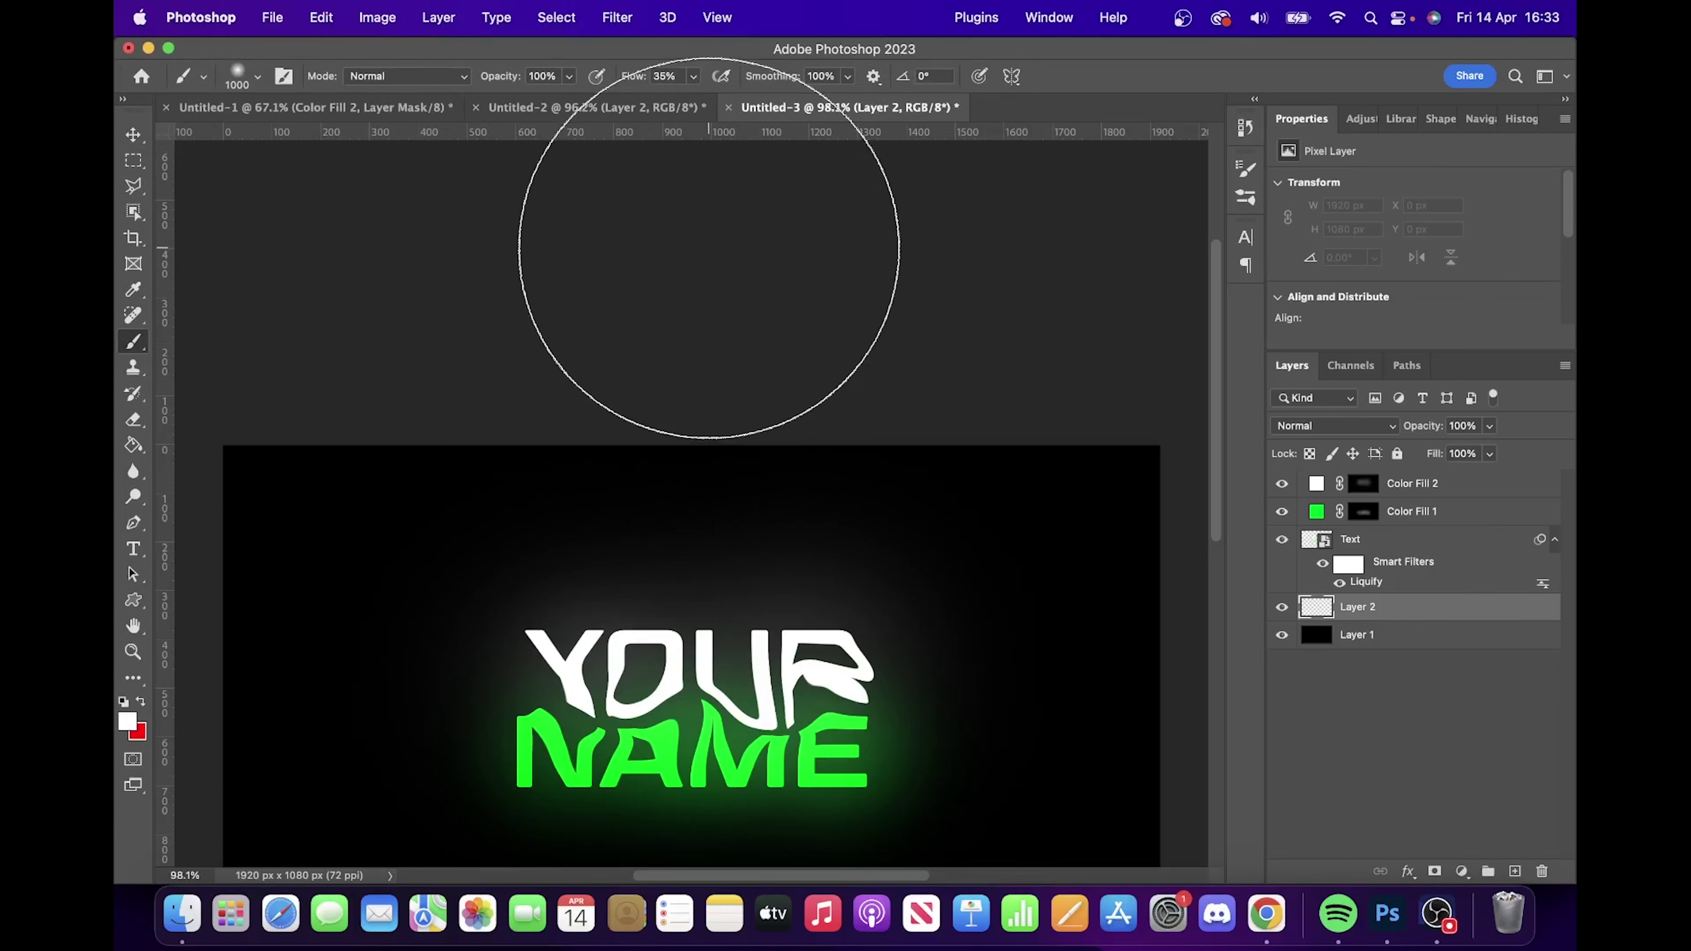
{"action": "key", "text": "bracketleft"}
- Paint soft white glows at the middle of the canvas's top and bottom edges on the new layer
{"action": "left_click", "coordinate": [709, 247]}
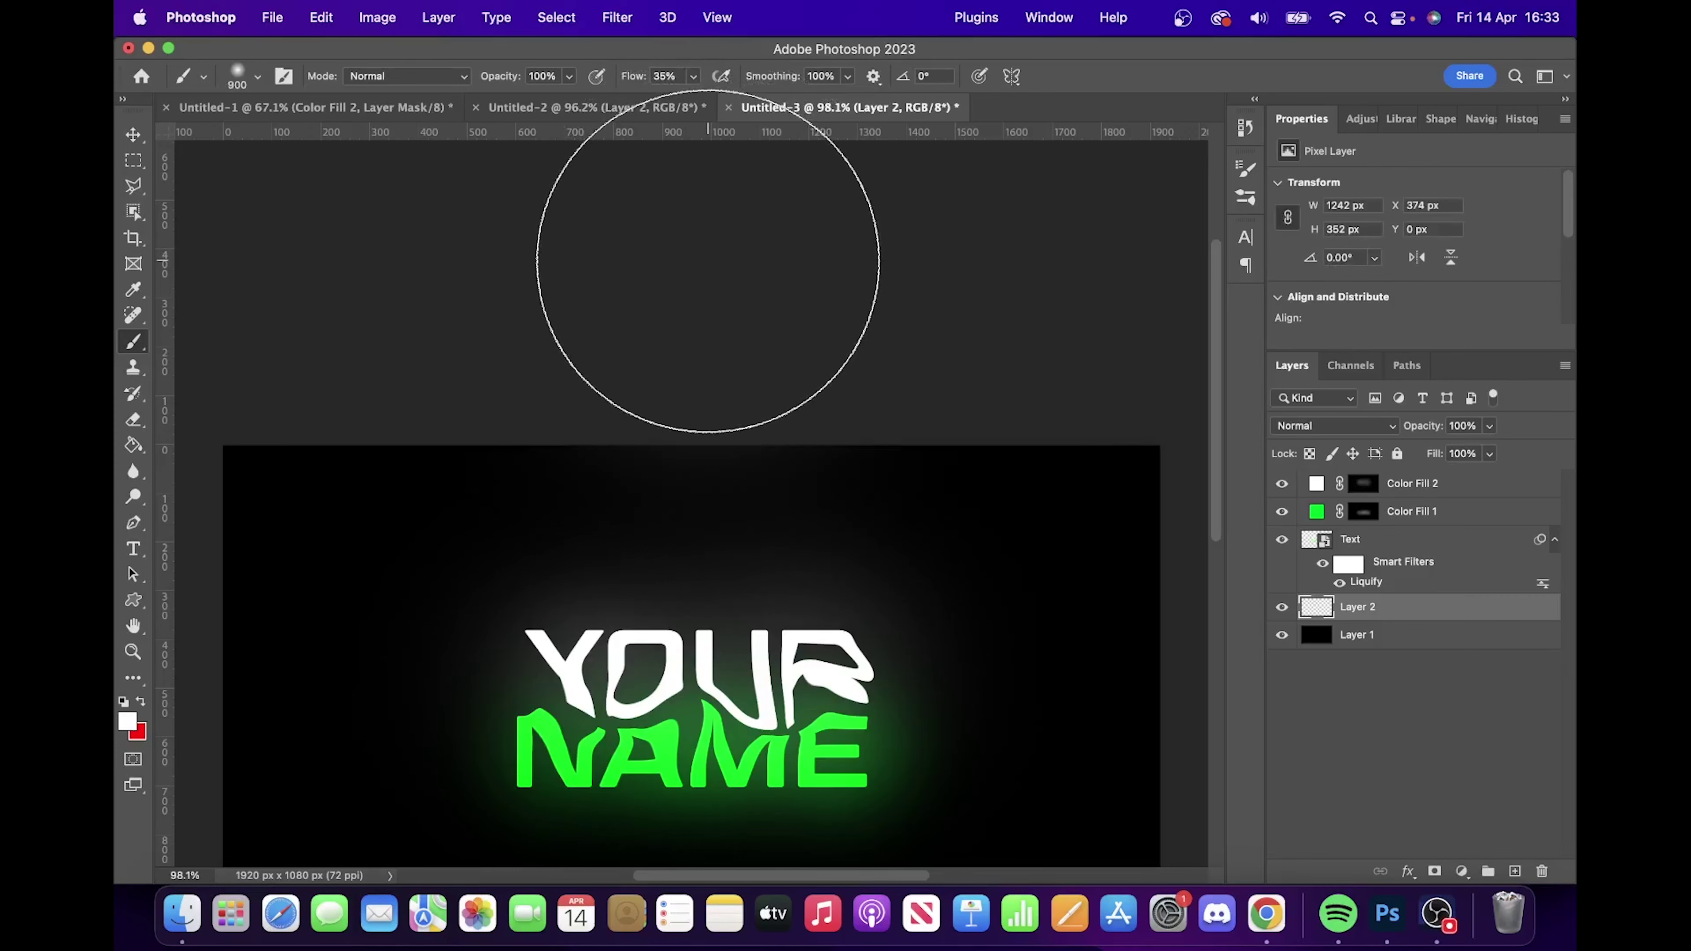
{"action": "left_click", "coordinate": [709, 246]}
{"action": "scroll", "coordinate": [708, 248], "scroll_direction": "down", "scroll_amount": 8}
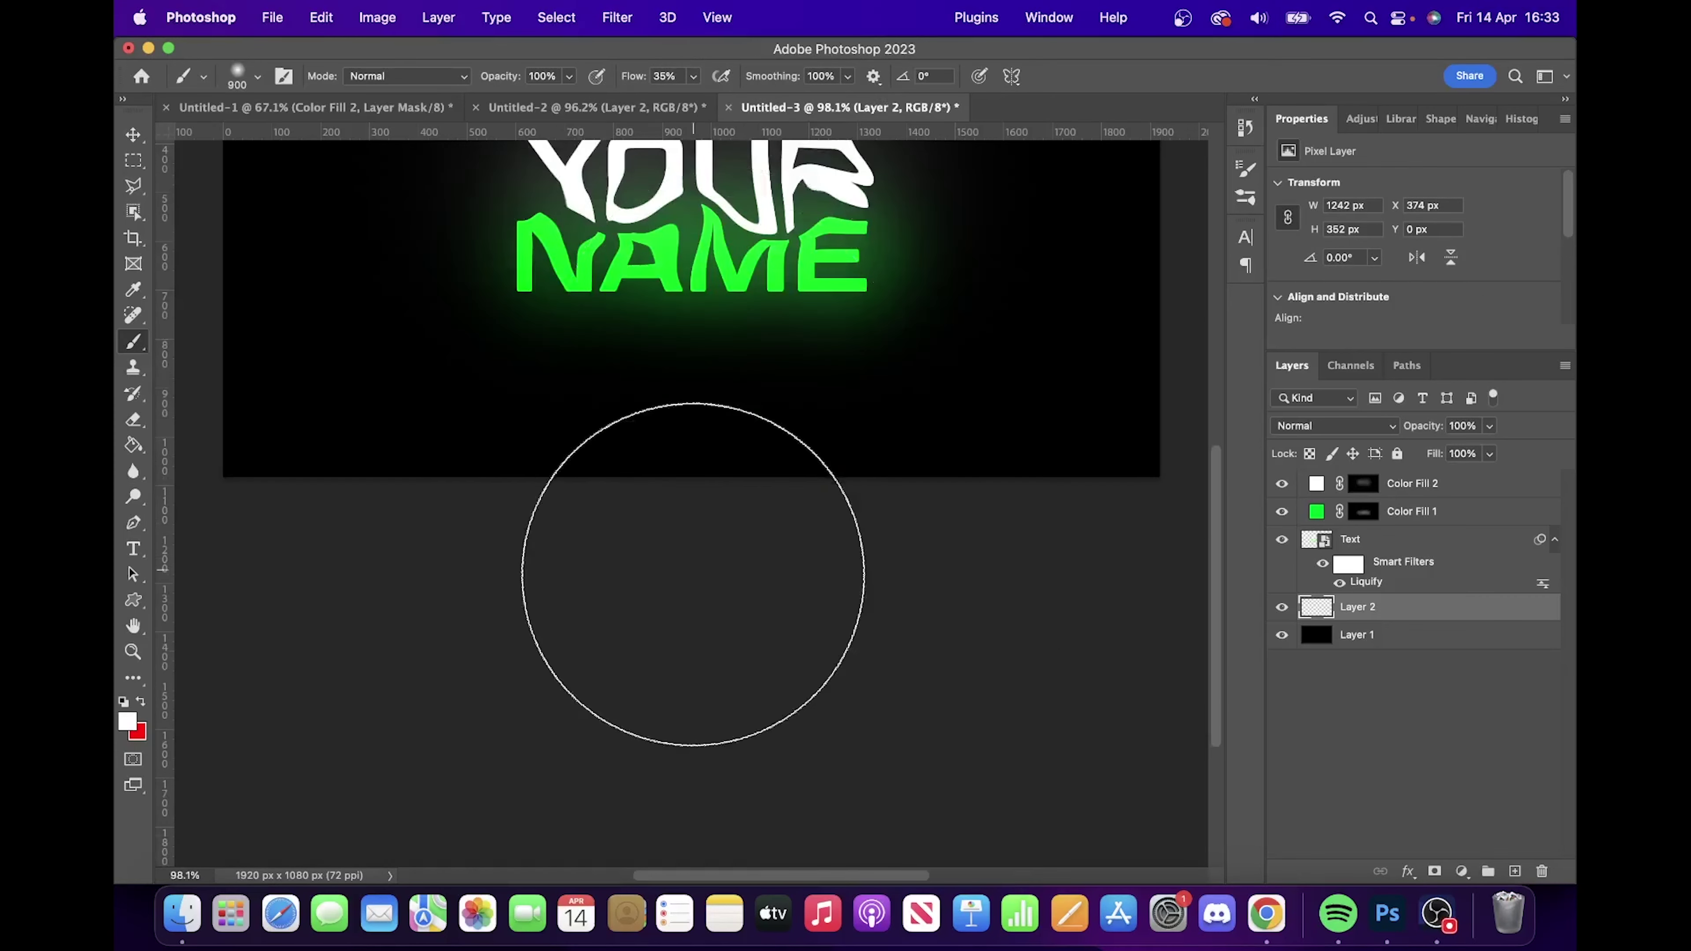
{"action": "left_click", "coordinate": [711, 659]}
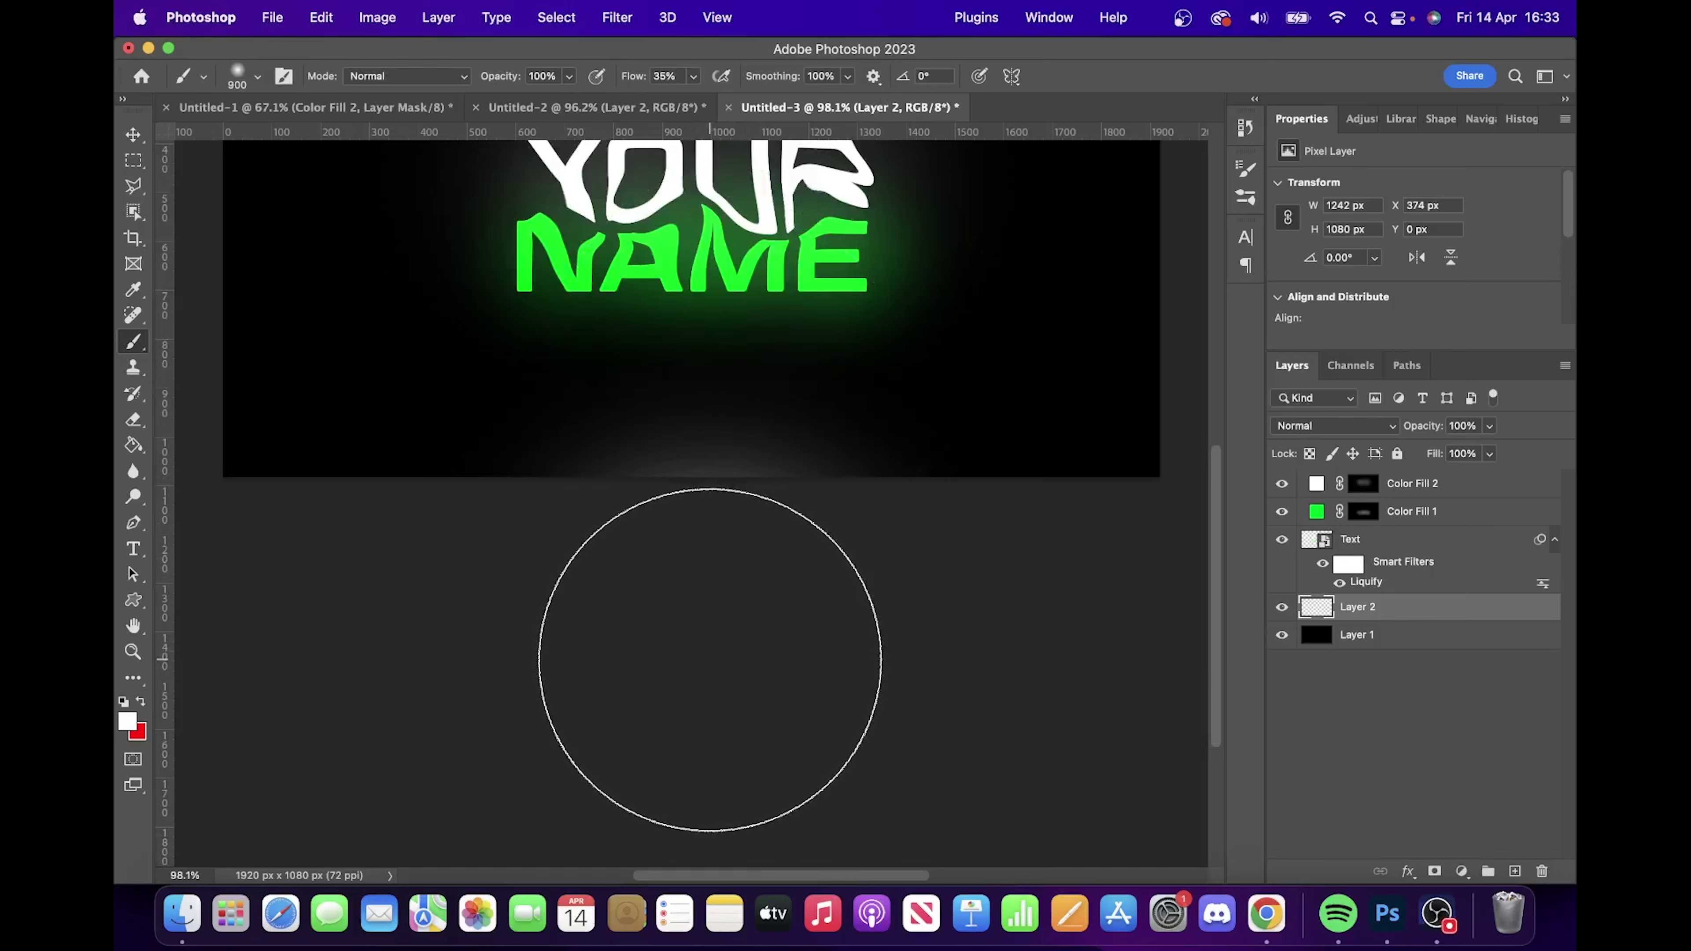
{"action": "left_click", "coordinate": [712, 673]}
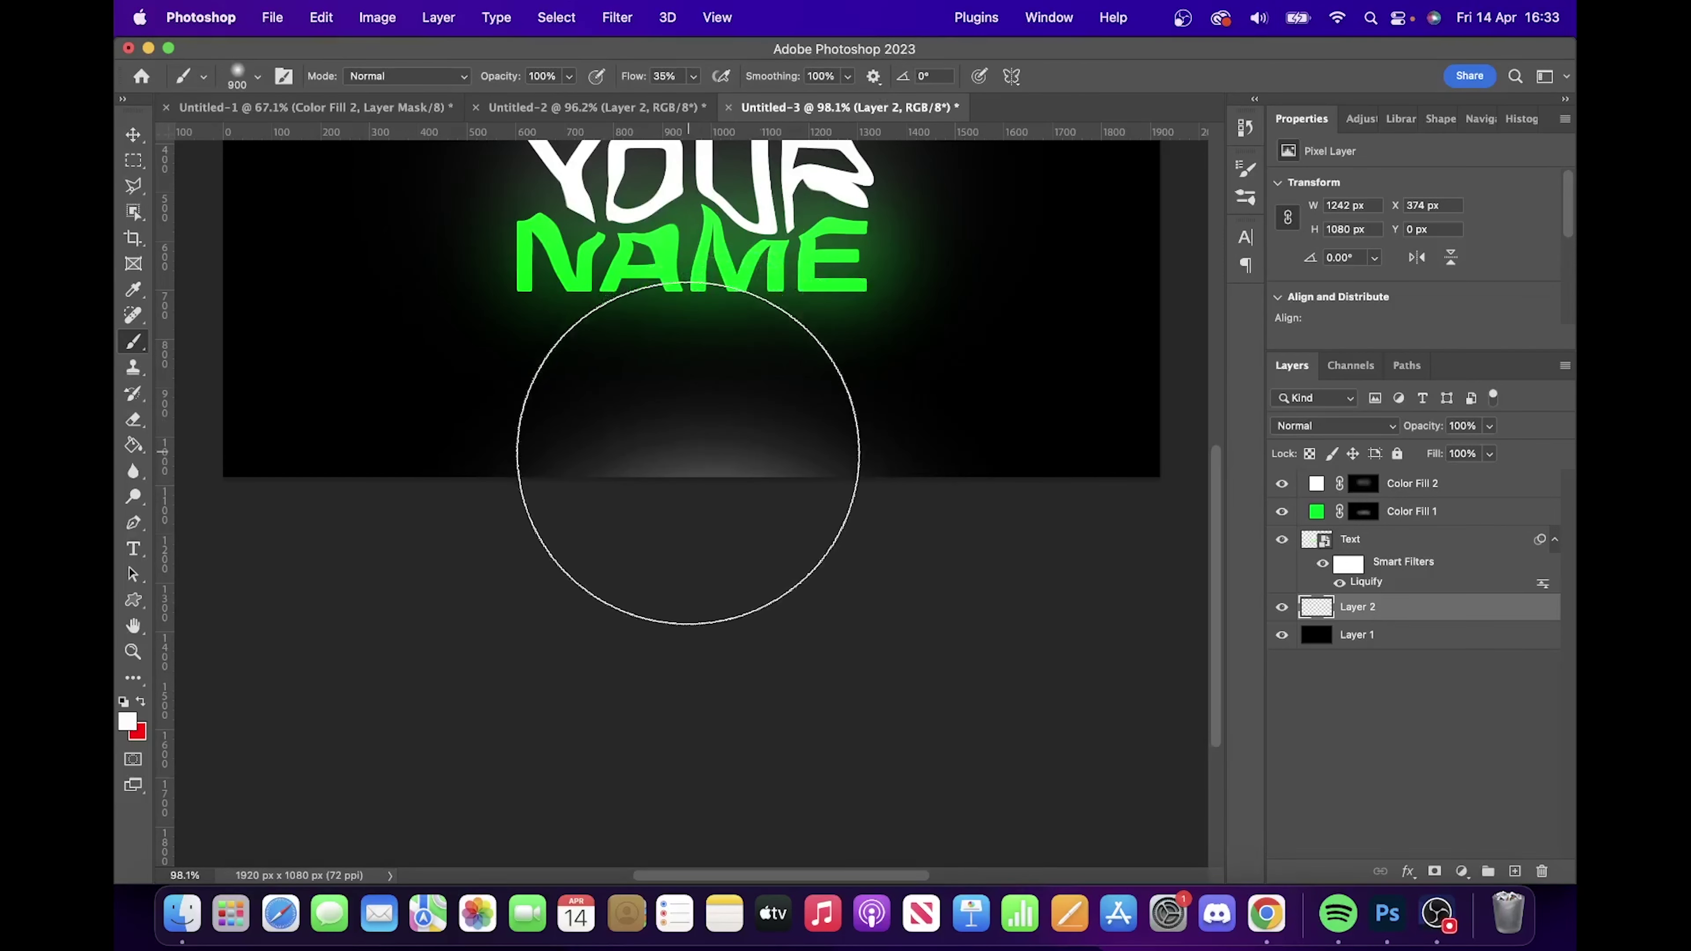
- Center the edge-glow layer horizontally on the canvas and stretch it to about 149% width with Free Transform
{"action": "scroll", "coordinate": [683, 456], "scroll_direction": "up", "scroll_amount": 5}
{"action": "scroll", "coordinate": [684, 456], "scroll_direction": "down", "scroll_amount": 5}
{"action": "scroll", "coordinate": [691, 448], "scroll_direction": "up", "scroll_amount": 5}
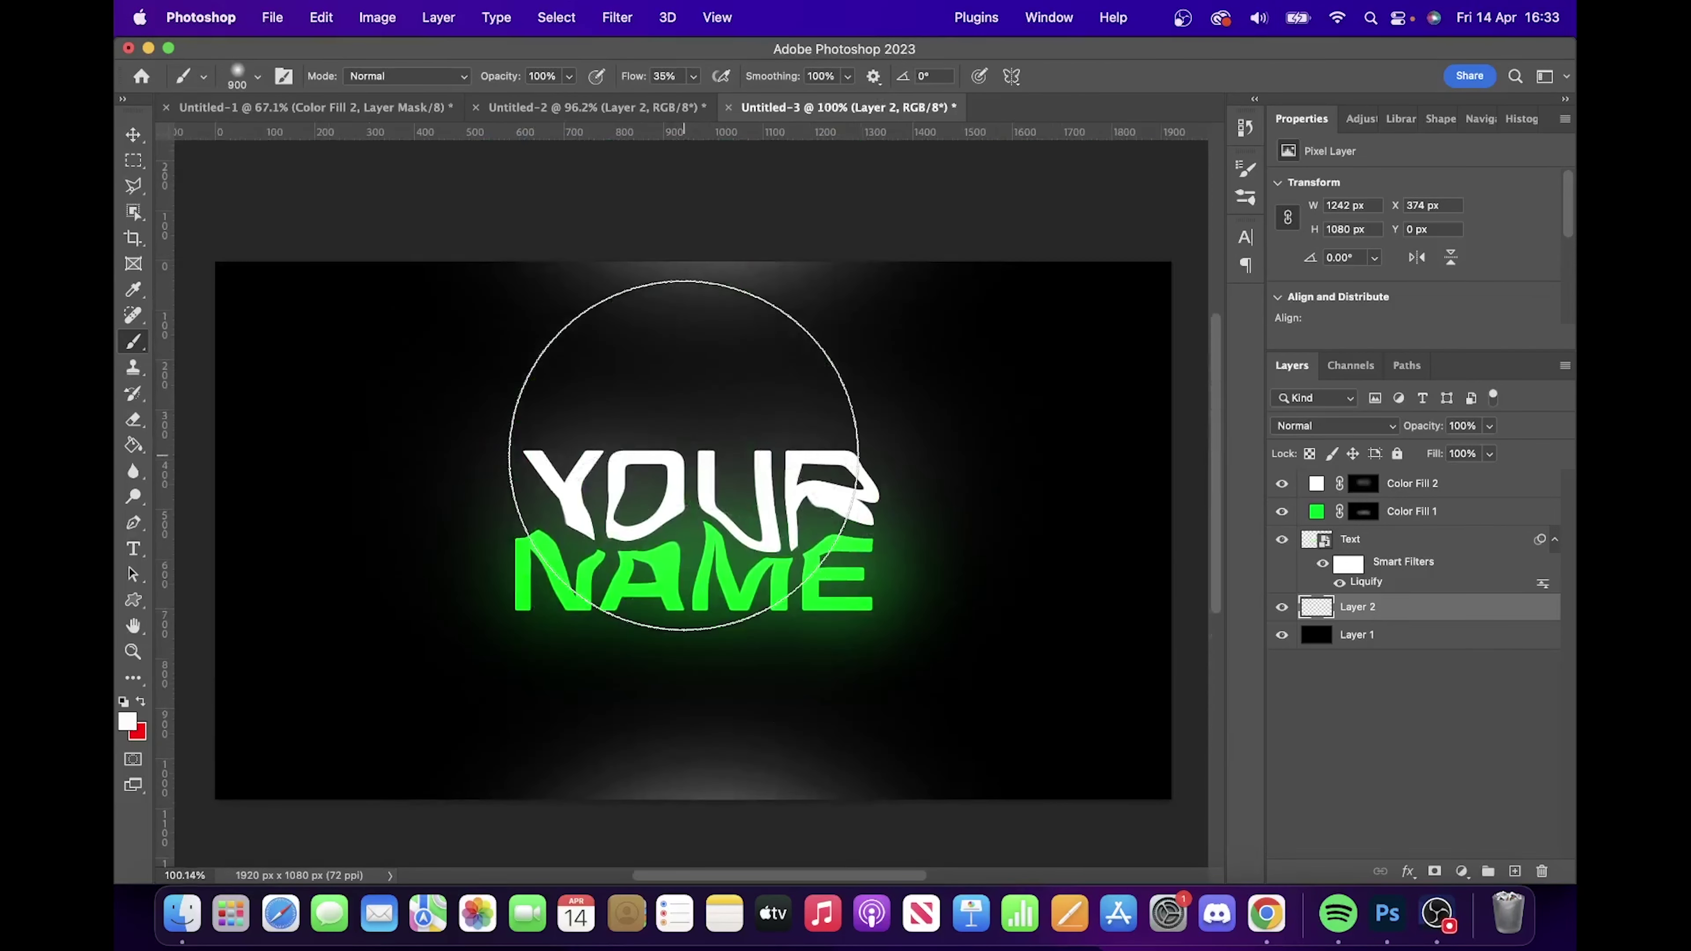
{"action": "scroll", "coordinate": [719, 493], "scroll_direction": "down", "scroll_amount": 2}
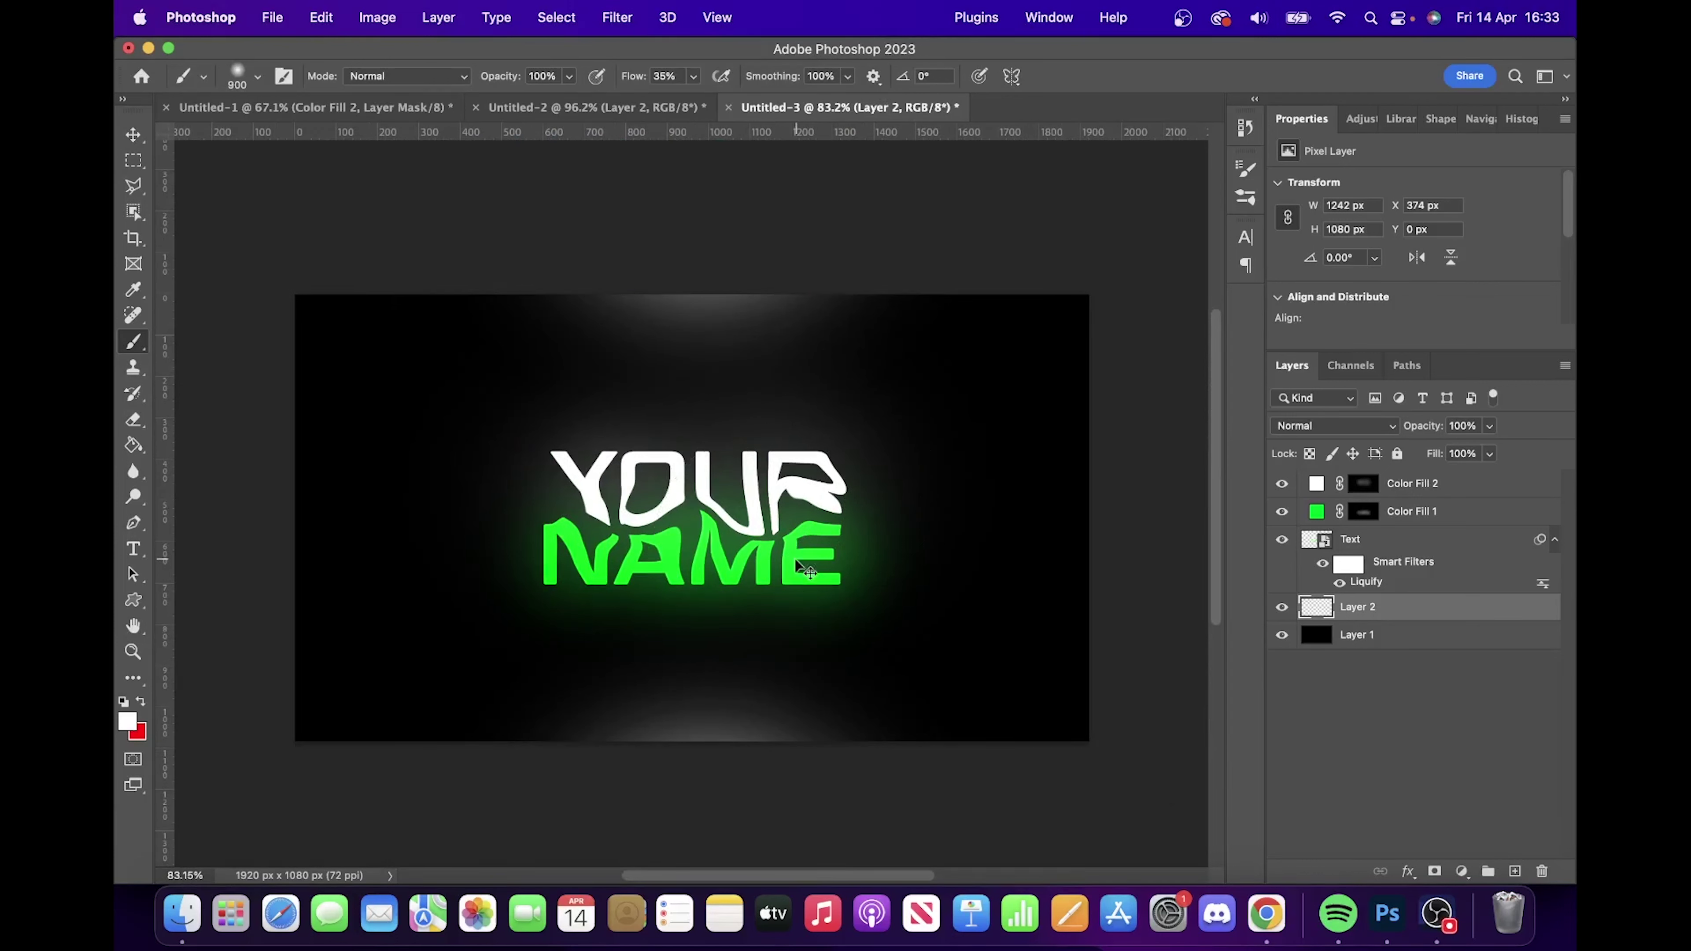
{"action": "key", "text": "super+t"}
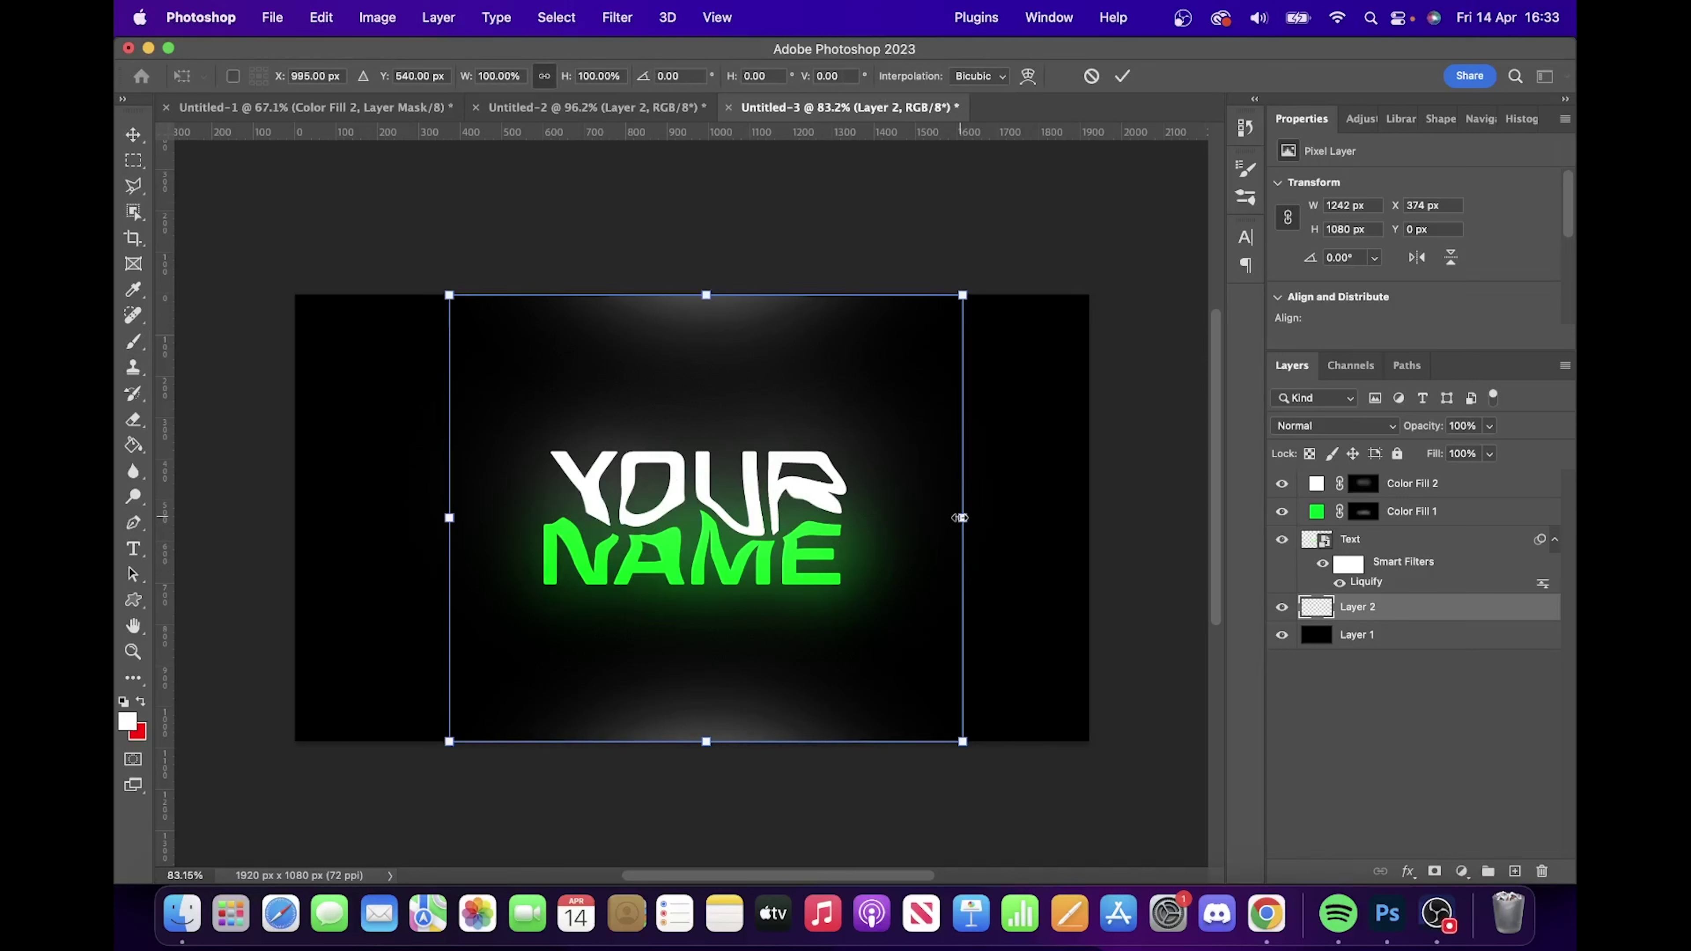
{"action": "left_click_drag", "start_coordinate": [963, 517], "coordinate": [1001, 514]}
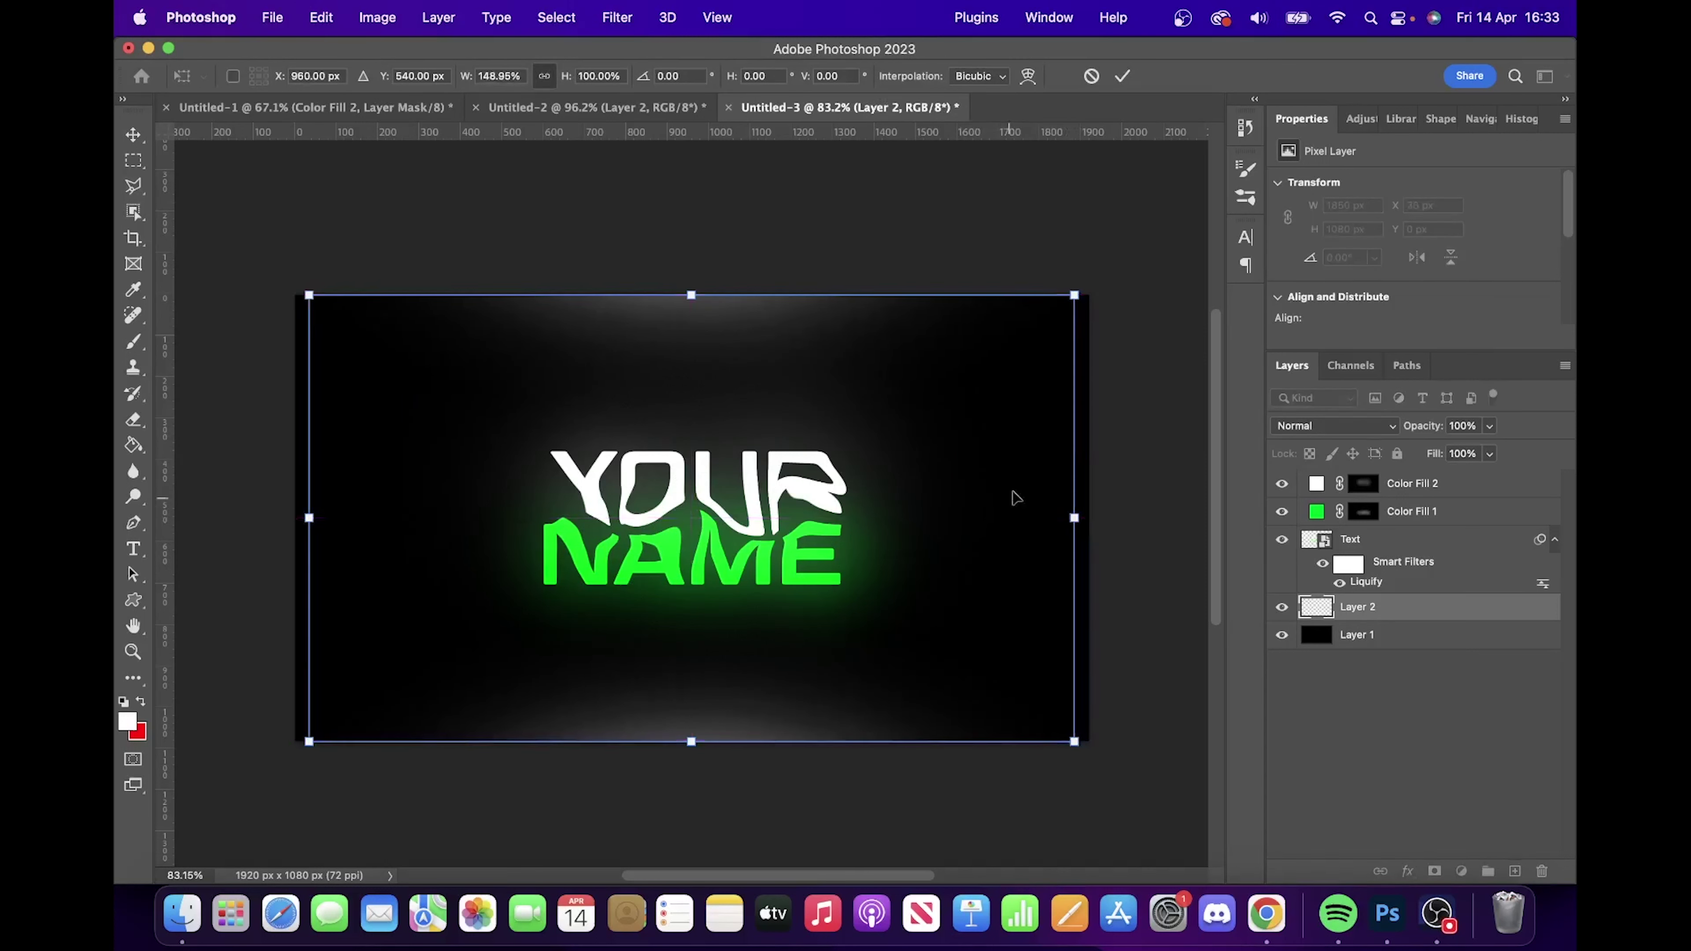
{"action": "left_click", "coordinate": [1121, 76]}
{"action": "key", "text": "b"}
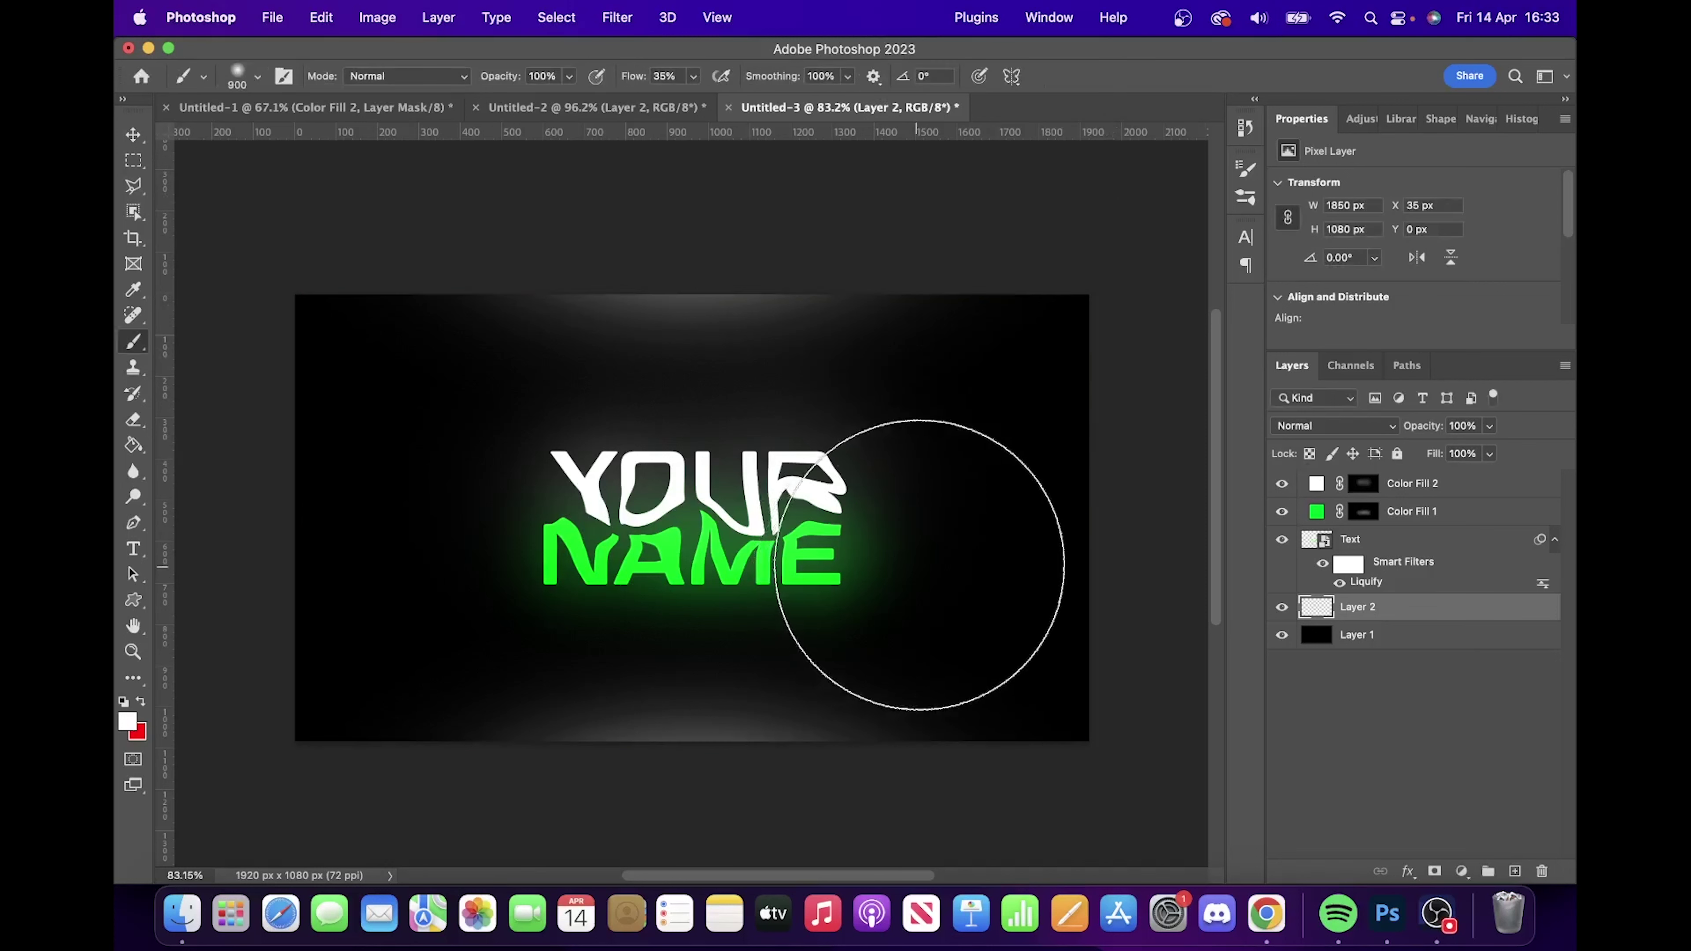
- Select the white fill layer at the top of the layer stack
{"action": "left_click", "coordinate": [1426, 493]}
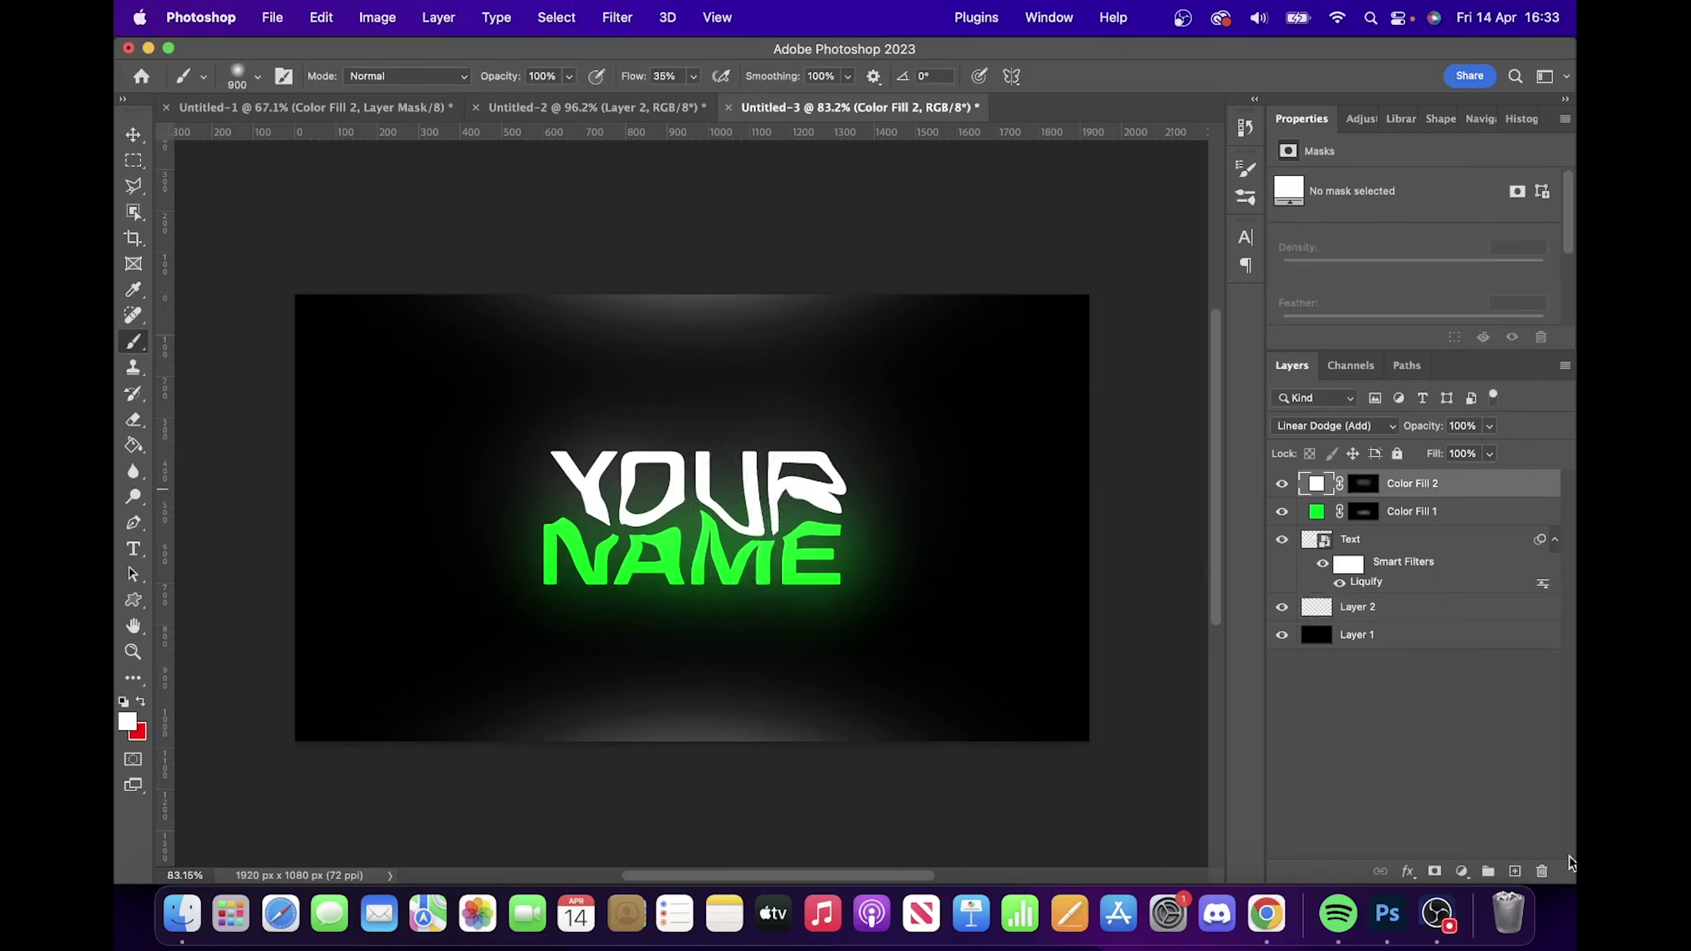